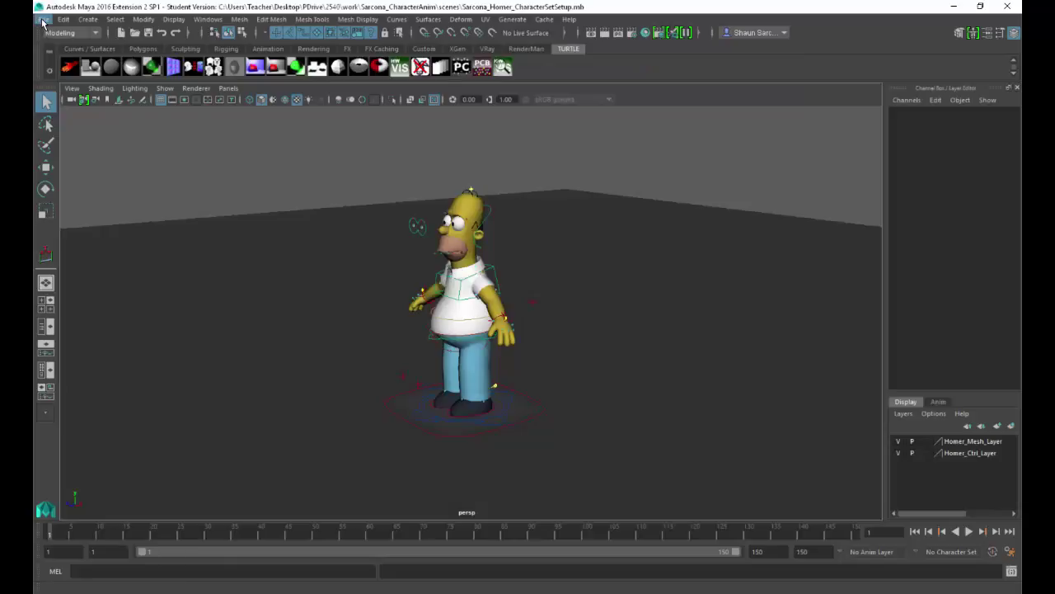
# Save the scene as a new file, replacing the CharacterSetSetup part of the file name with WalkCycle.
pyautogui.click(43, 19)
pyautogui.click(96, 78)
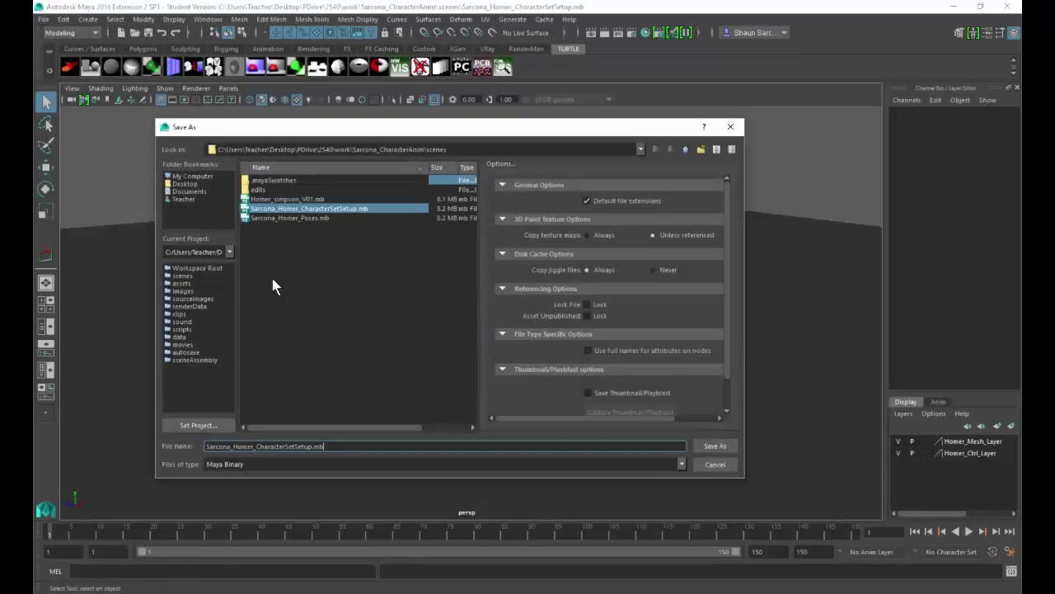
pyautogui.moveTo(258, 446); pyautogui.dragTo(315, 446)
pyautogui.write('CalkCycle')
pyautogui.press('Return')
pyautogui.press('Return')
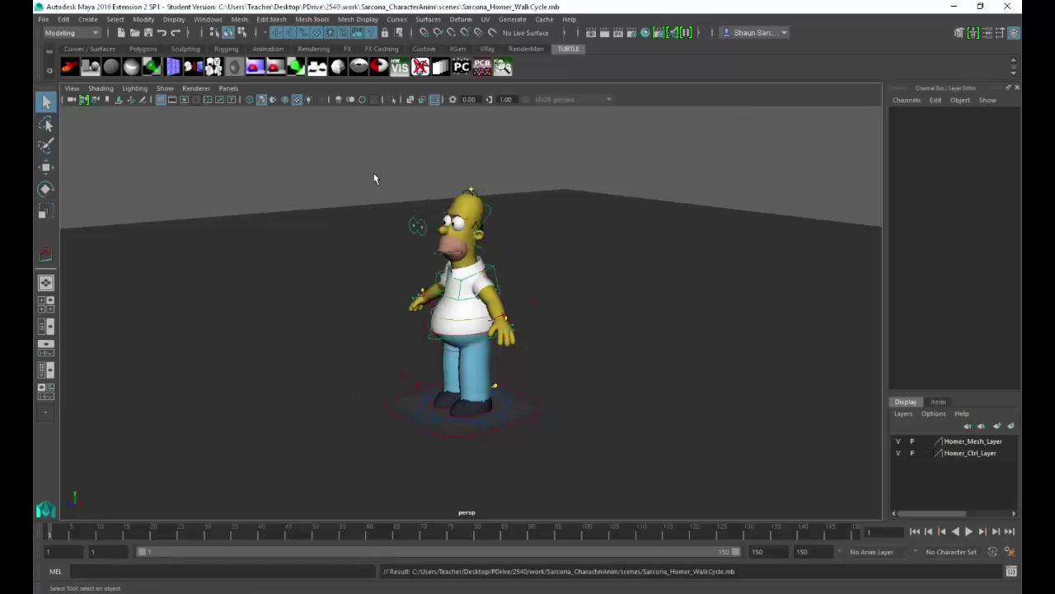
pyautogui.keyDown('alt'); pyautogui.moveTo(368, 291); pyautogui.dragTo(651, 311); pyautogui.keyUp('alt')
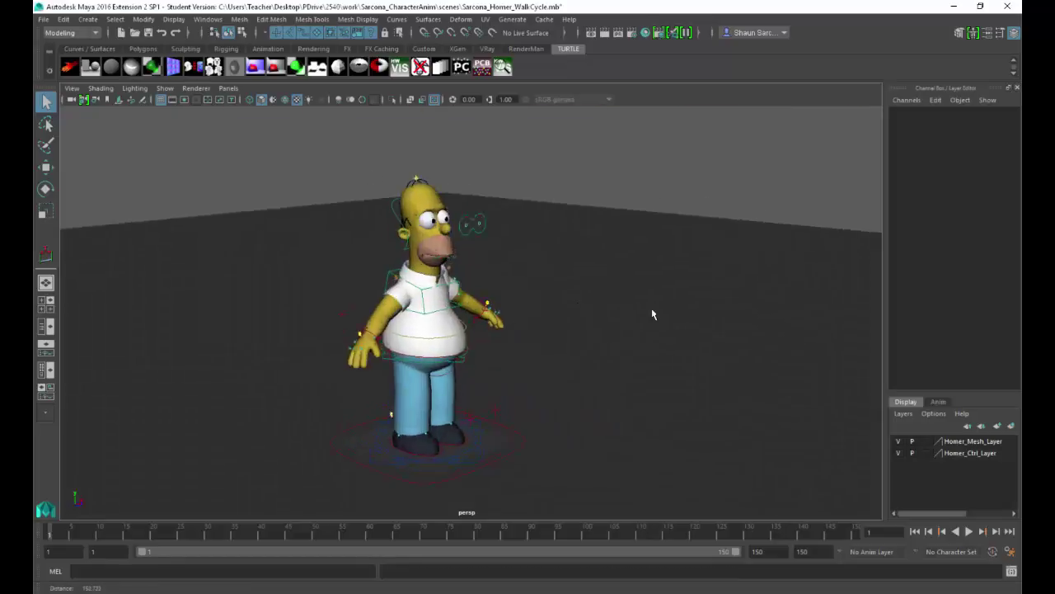
pyautogui.scroll(5, 651, 311)
pyautogui.keyDown('alt'); pyautogui.moveTo(595, 256); pyautogui.dragTo(650, 223, button='middle'); pyautogui.keyUp('alt')
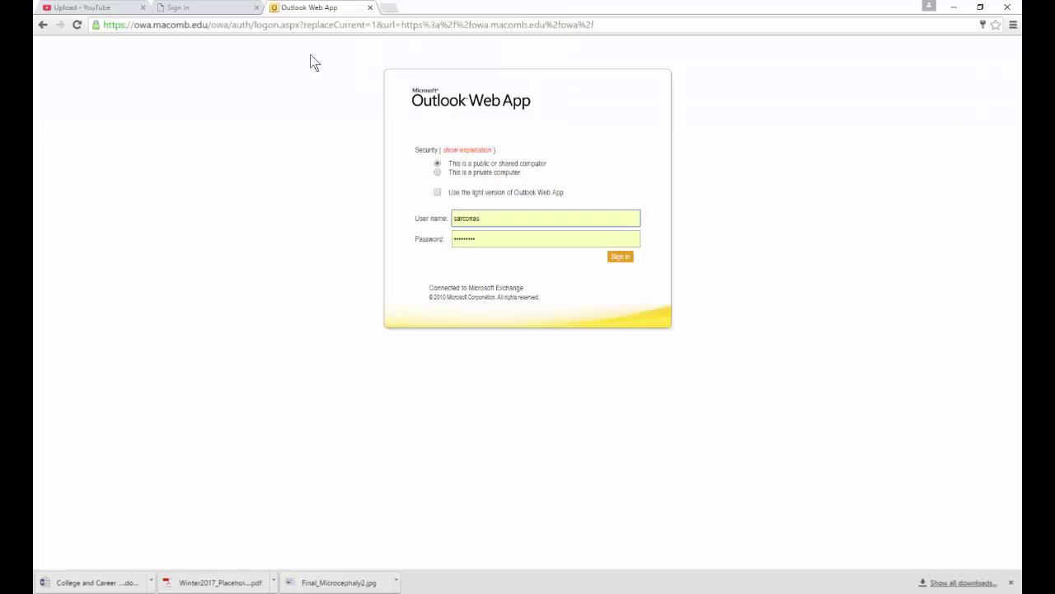
# Switch to the web browser, close the two login pages and search Google for "walk cycle reference" in a new tab.
pyautogui.click(370, 8)
pyautogui.click(256, 7)
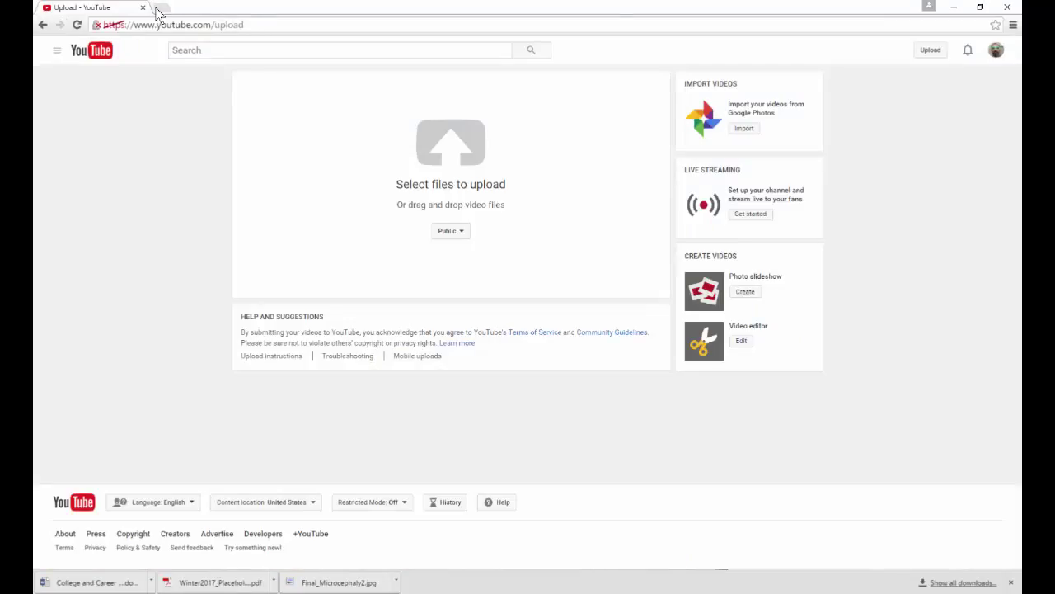
pyautogui.click(159, 9)
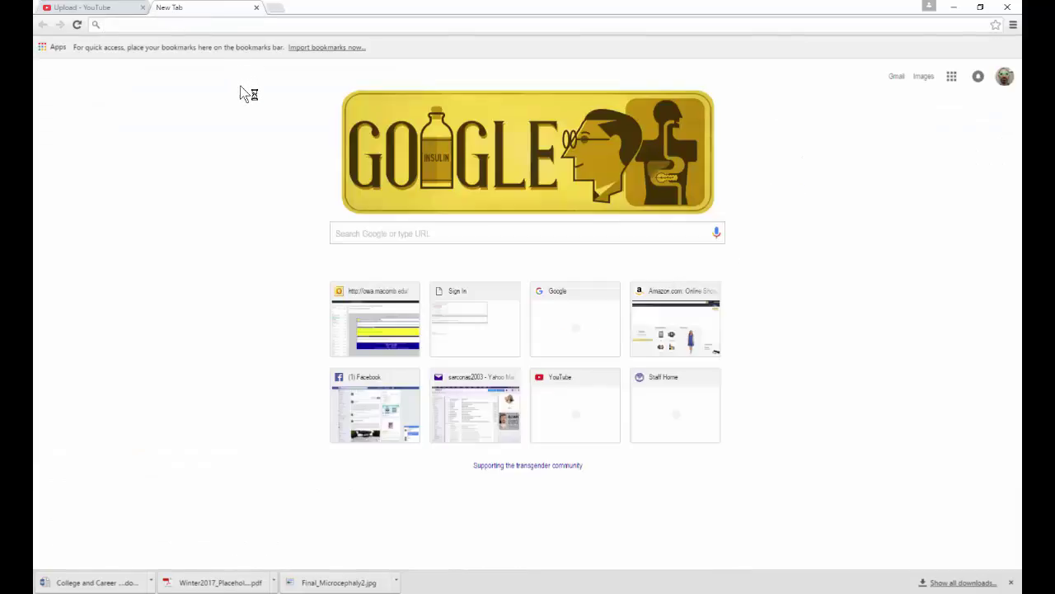
pyautogui.write('walk cycle a')
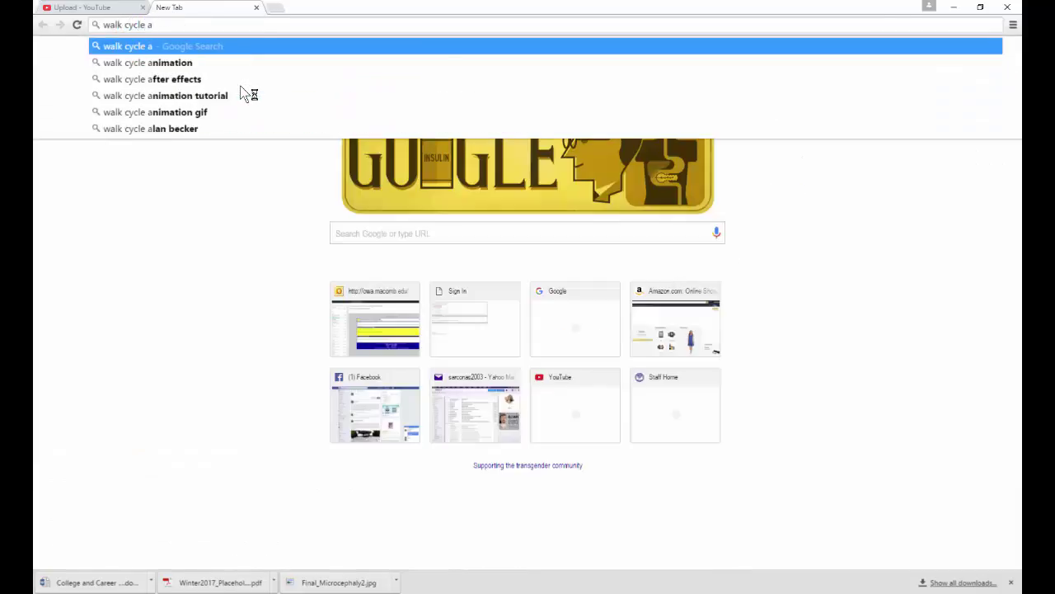
pyautogui.press('BackSpace')
pyautogui.write('reference')
pyautogui.press('Return')
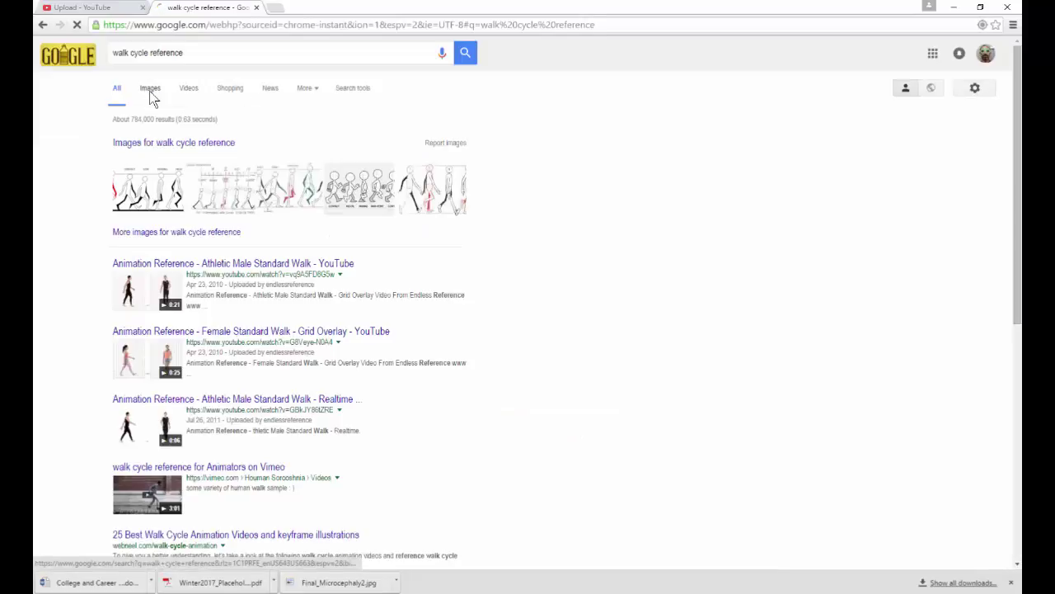
# Open the webneel contact, recoil, passing and high-point walk cycle image on its own page and enlarge it.
pyautogui.click(151, 94)
pyautogui.click(683, 208)
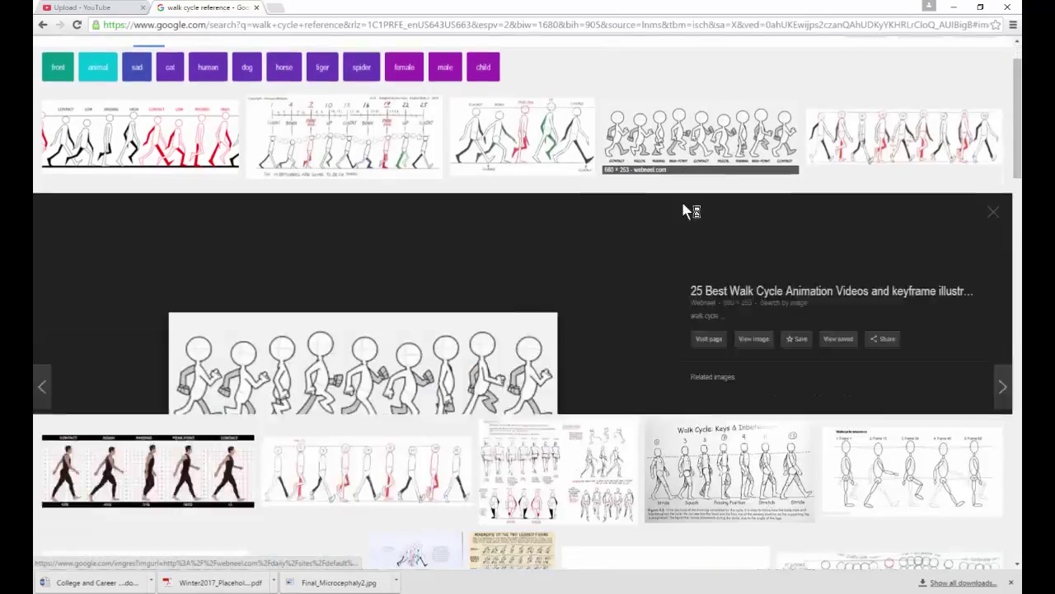
pyautogui.click(754, 290)
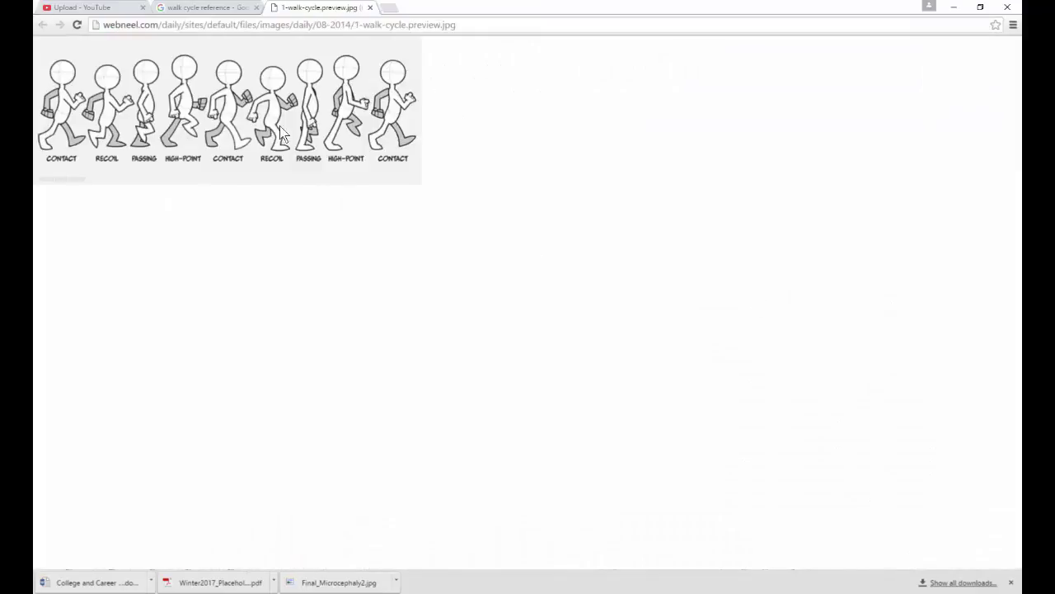
pyautogui.keyDown('ctrl'); pyautogui.scroll(7, 296, 141); pyautogui.keyUp('ctrl')
pyautogui.keyDown('ctrl'); pyautogui.scroll(-1, 307, 153); pyautogui.keyUp('ctrl')
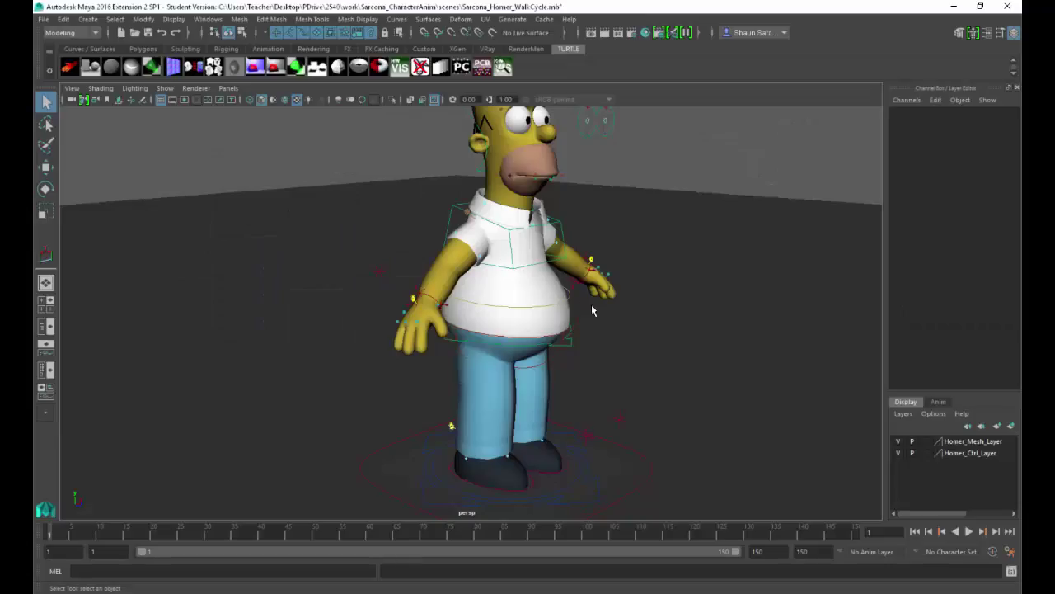
# Back in Maya, move the character's right foot control backward to a Translate Z of about -11.8, following the first contact pose.
pyautogui.scroll(2, 489, 235)
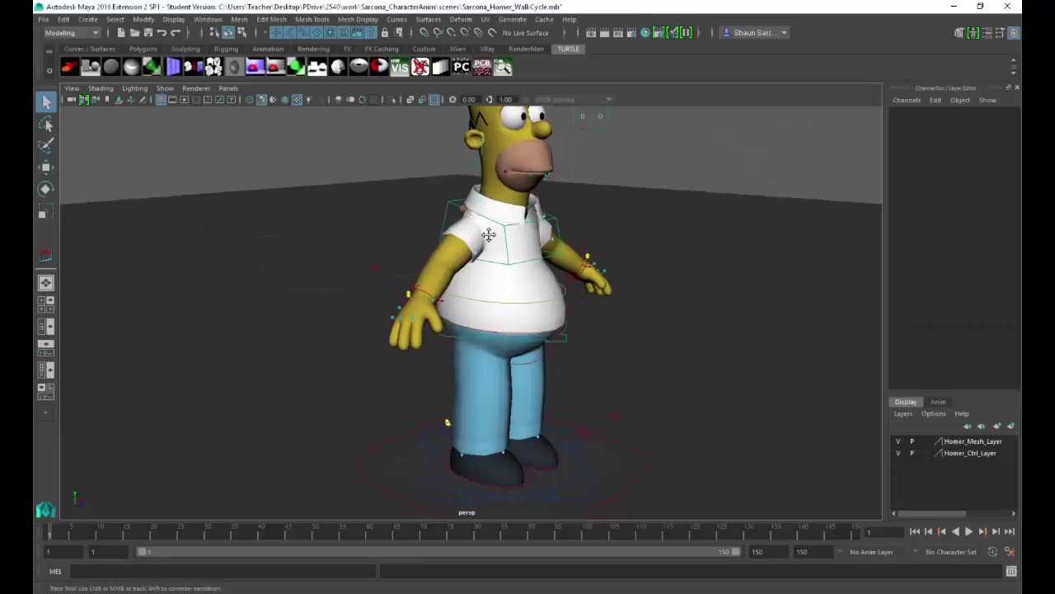
pyautogui.keyDown('alt'); pyautogui.moveTo(489, 235); pyautogui.dragTo(379, 148, button='middle'); pyautogui.keyUp('alt')
pyautogui.keyDown('alt'); pyautogui.moveTo(525, 233); pyautogui.dragTo(623, 221); pyautogui.keyUp('alt')
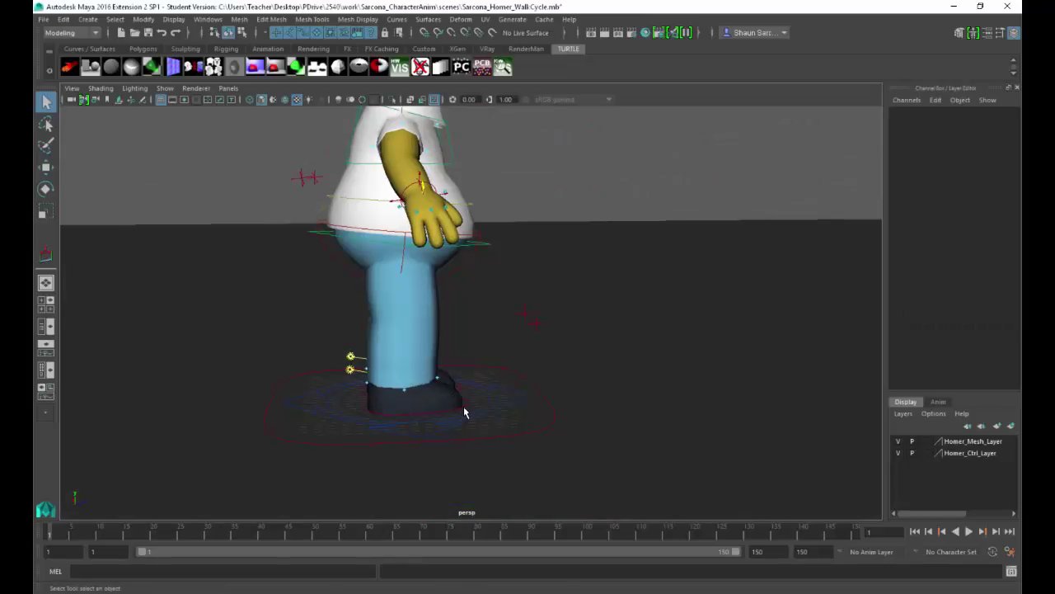
pyautogui.click(472, 407)
pyautogui.press('w')
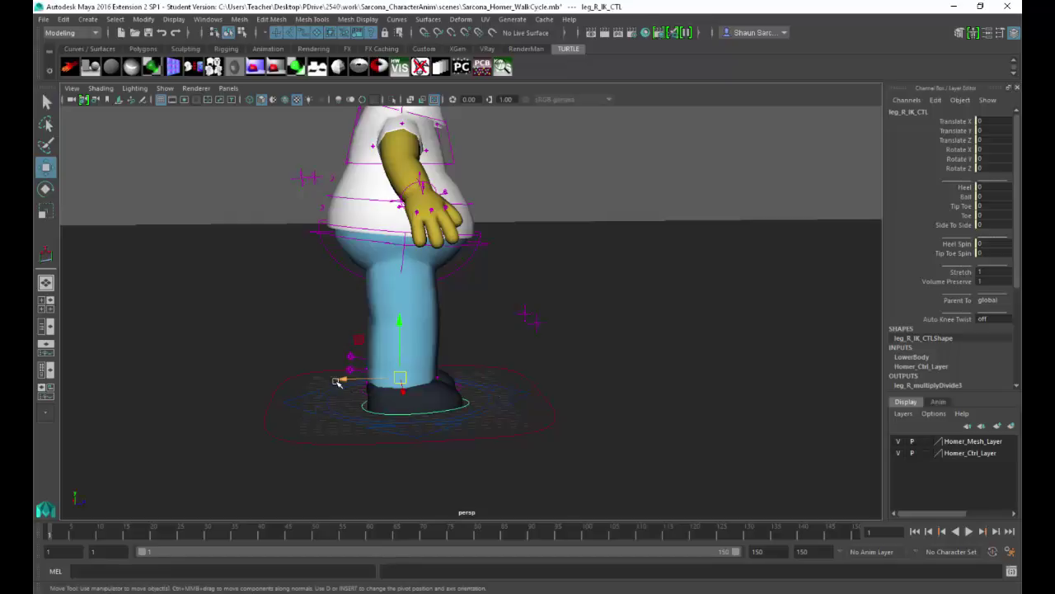
pyautogui.moveTo(339, 381); pyautogui.dragTo(447, 377)
pyautogui.hotkey('alt', 'Tab')
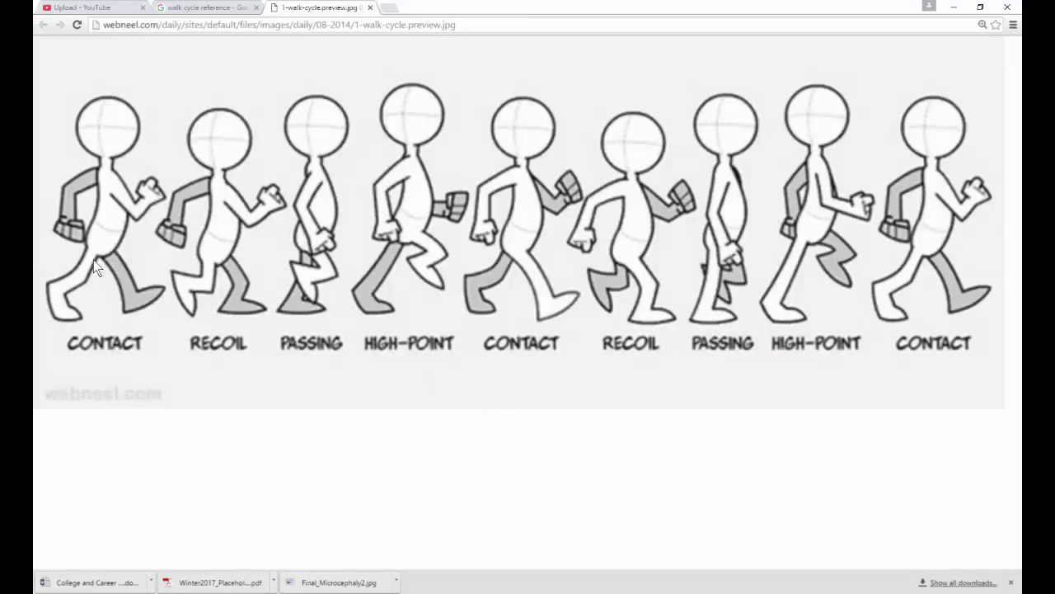
pyautogui.hotkey('alt', 'Tab')
pyautogui.moveTo(307, 388); pyautogui.dragTo(198, 375, button='middle')
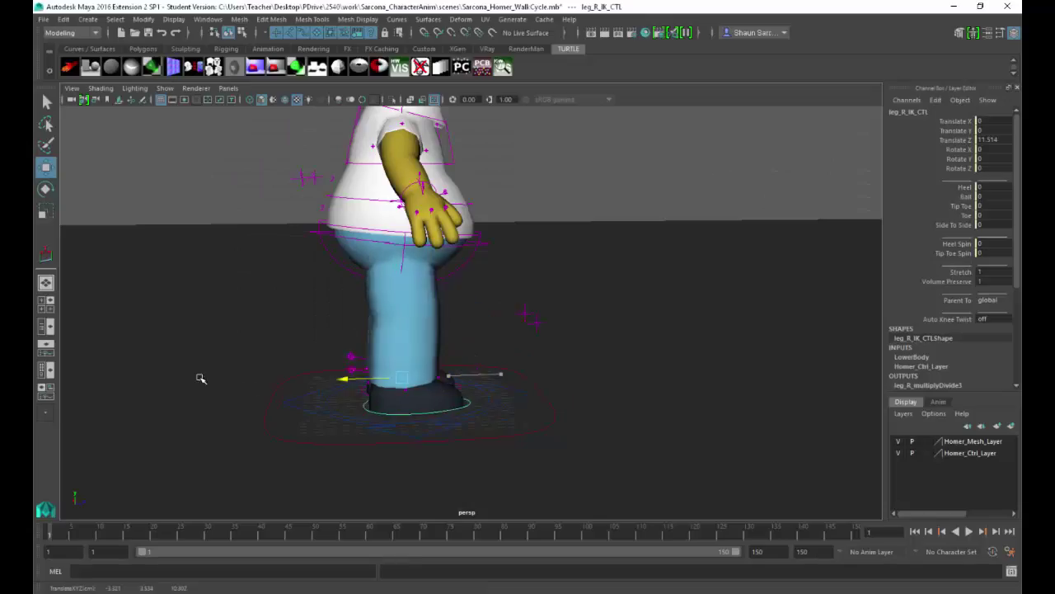
pyautogui.moveTo(200, 379); pyautogui.dragTo(148, 366)
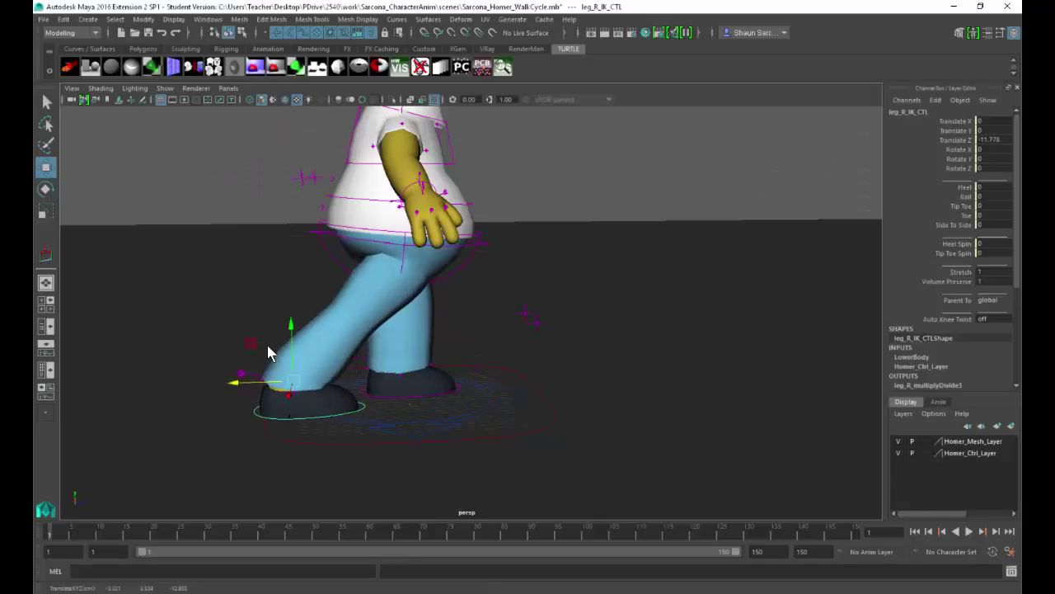
# Try out the Tip Toe, Side To Side, Toe and Heel attributes on the right foot control.
pyautogui.hotkey('alt', 'Tab')
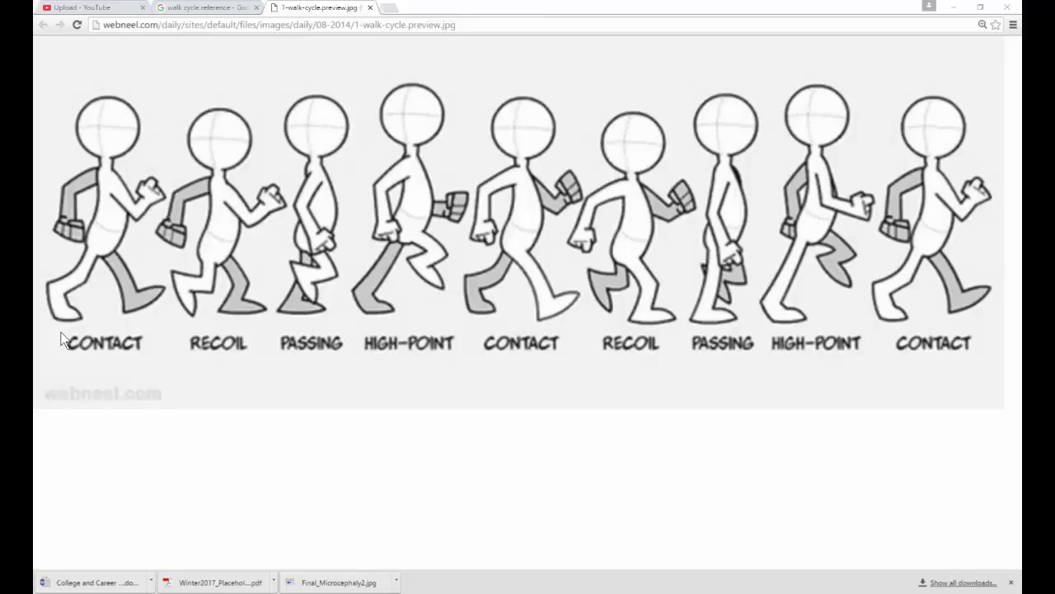
pyautogui.hotkey('alt', 'Tab')
pyautogui.keyDown('alt'); pyautogui.moveTo(314, 362); pyautogui.dragTo(387, 349, button='middle'); pyautogui.keyUp('alt')
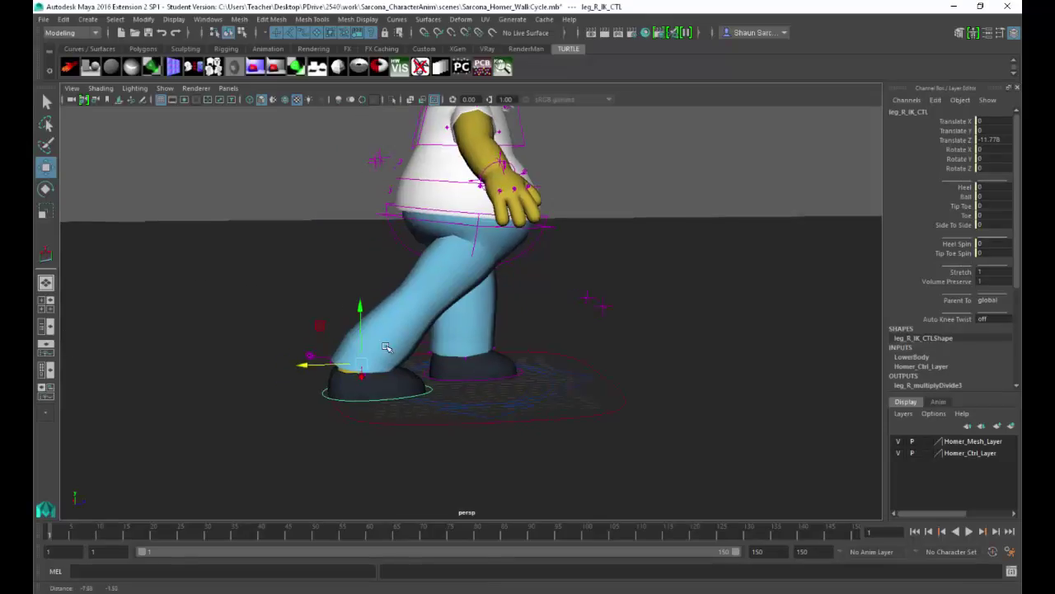
pyautogui.keyDown('alt'); pyautogui.moveTo(386, 349); pyautogui.dragTo(606, 353, button='right'); pyautogui.keyUp('alt')
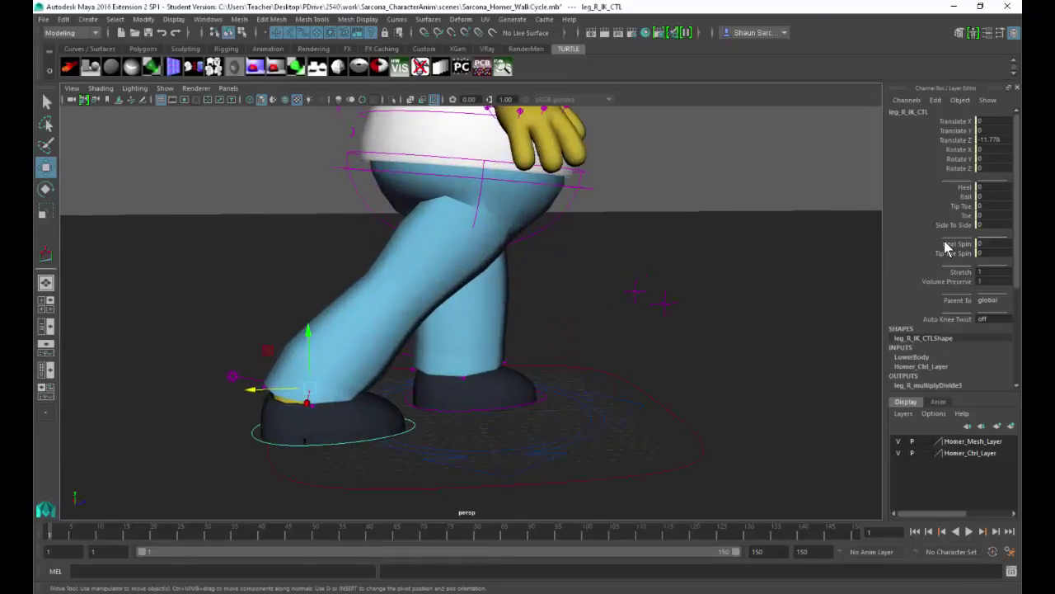
pyautogui.click(962, 205)
pyautogui.moveTo(697, 252); pyautogui.dragTo(864, 225, button='middle')
pyautogui.hotkey('ctrl', 'z')
pyautogui.click(950, 224)
pyautogui.moveTo(729, 231); pyautogui.dragTo(874, 228, button='middle')
pyautogui.hotkey('ctrl', 'z')
pyautogui.click(958, 208)
pyautogui.click(934, 216)
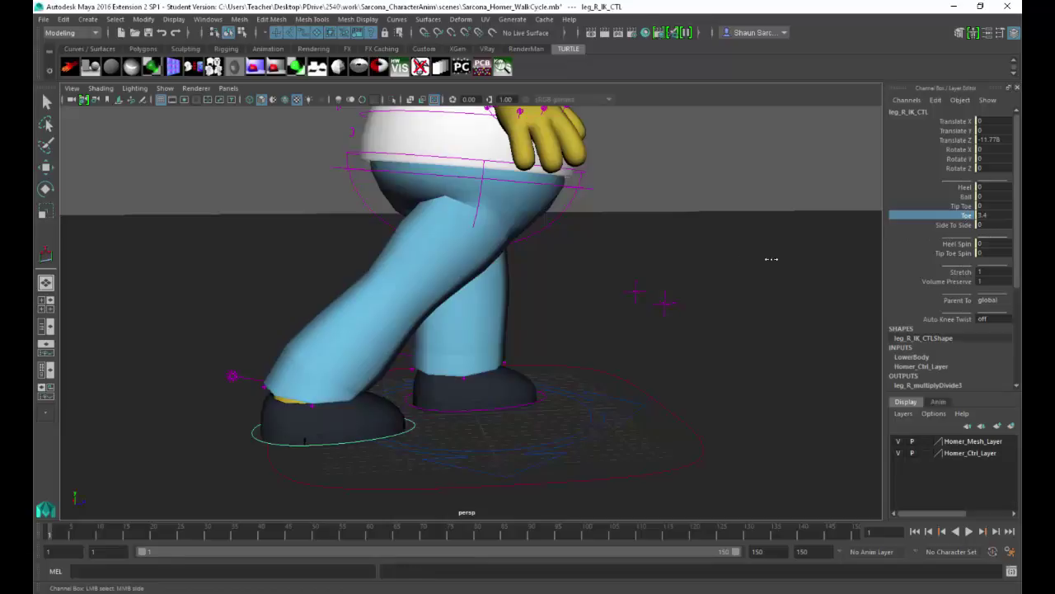
pyautogui.click(965, 188)
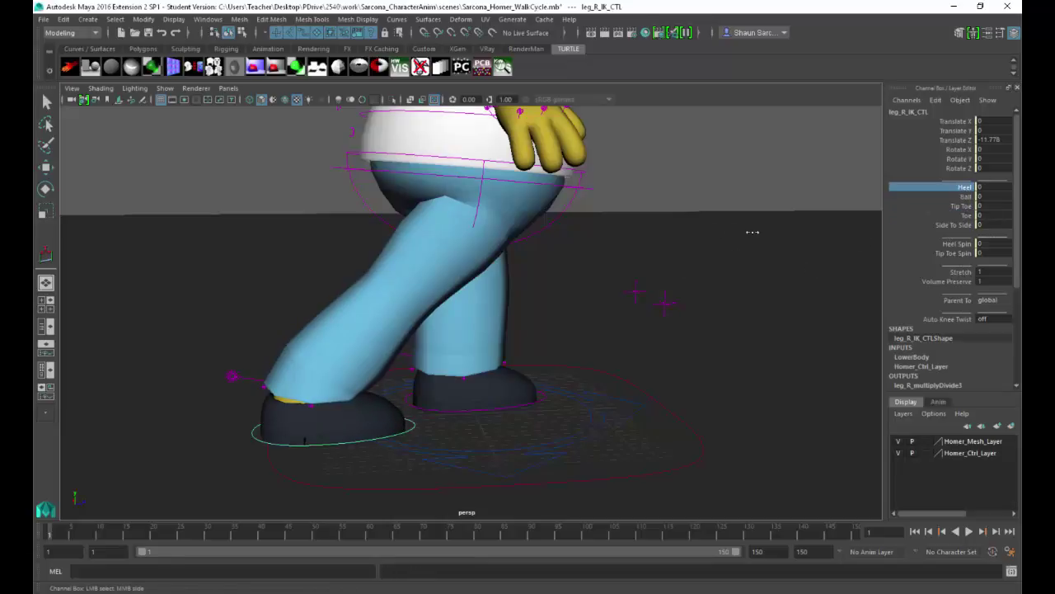
pyautogui.moveTo(749, 231); pyautogui.dragTo(782, 258, button='middle')
# Raise the right heel by setting the foot control's Ball attribute to about 52.9, and compare with the contact pose reference.
pyautogui.click(956, 197)
pyautogui.keyDown('alt'); pyautogui.moveTo(832, 249); pyautogui.dragTo(705, 280); pyautogui.keyUp('alt')
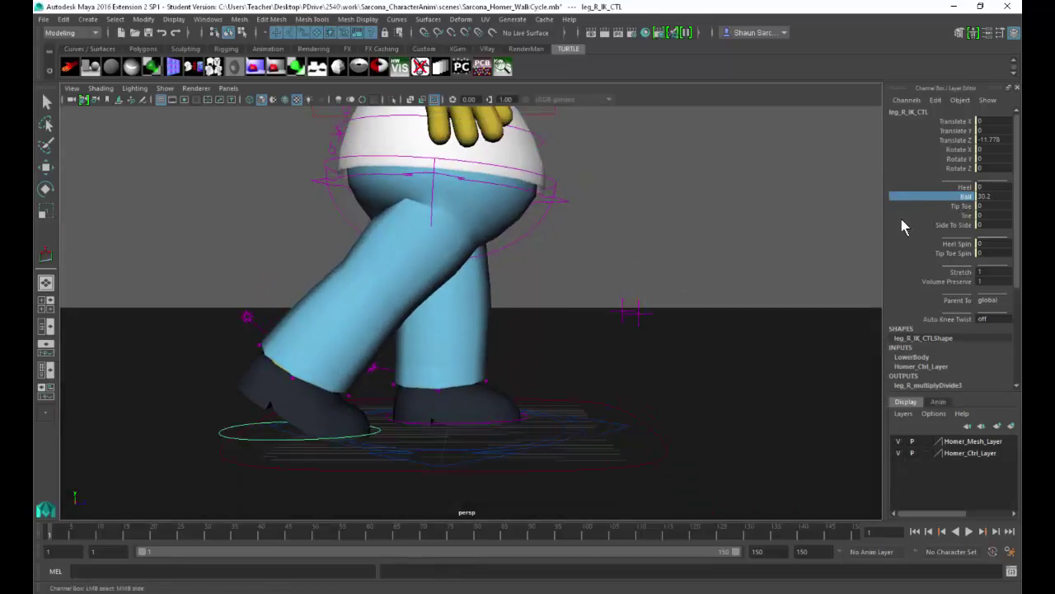
pyautogui.moveTo(745, 299); pyautogui.dragTo(699, 290, button='middle')
pyautogui.keyDown('alt'); pyautogui.moveTo(699, 290); pyautogui.dragTo(587, 342); pyautogui.keyUp('alt')
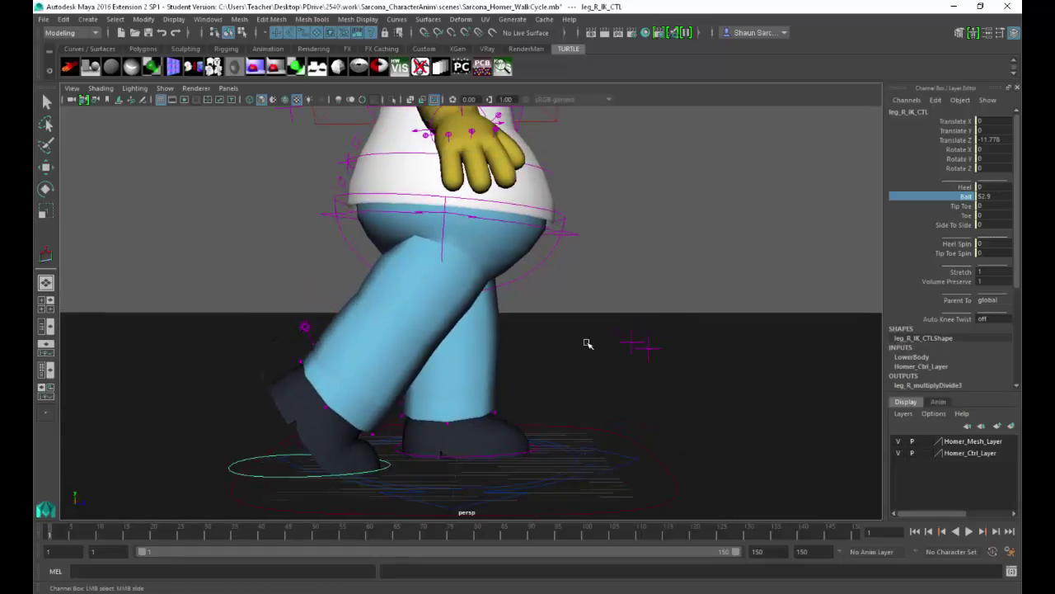
pyautogui.hotkey('alt', 'Tab')
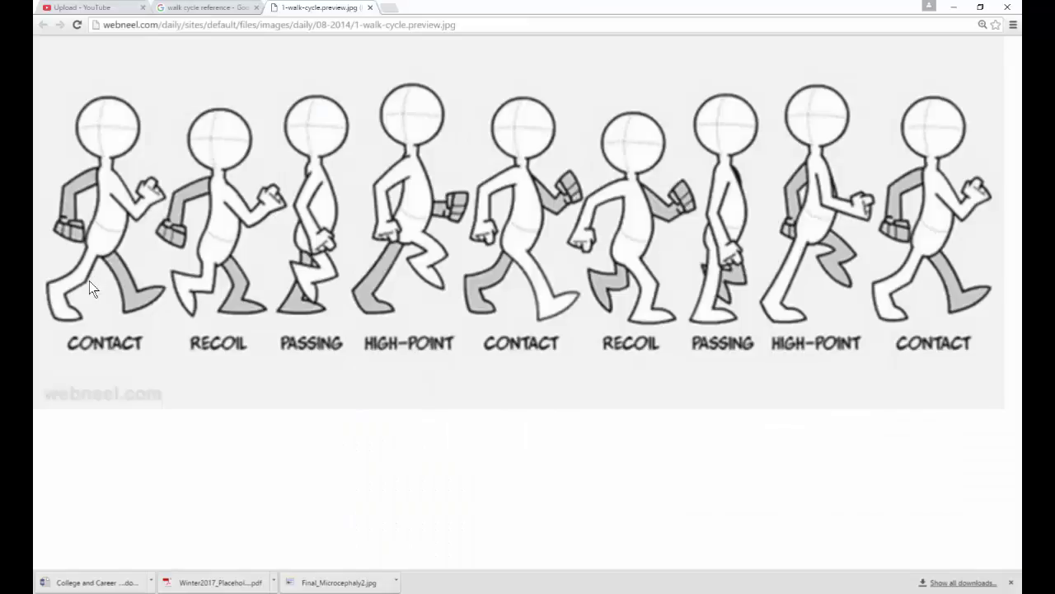
pyautogui.hotkey('alt', 'Tab')
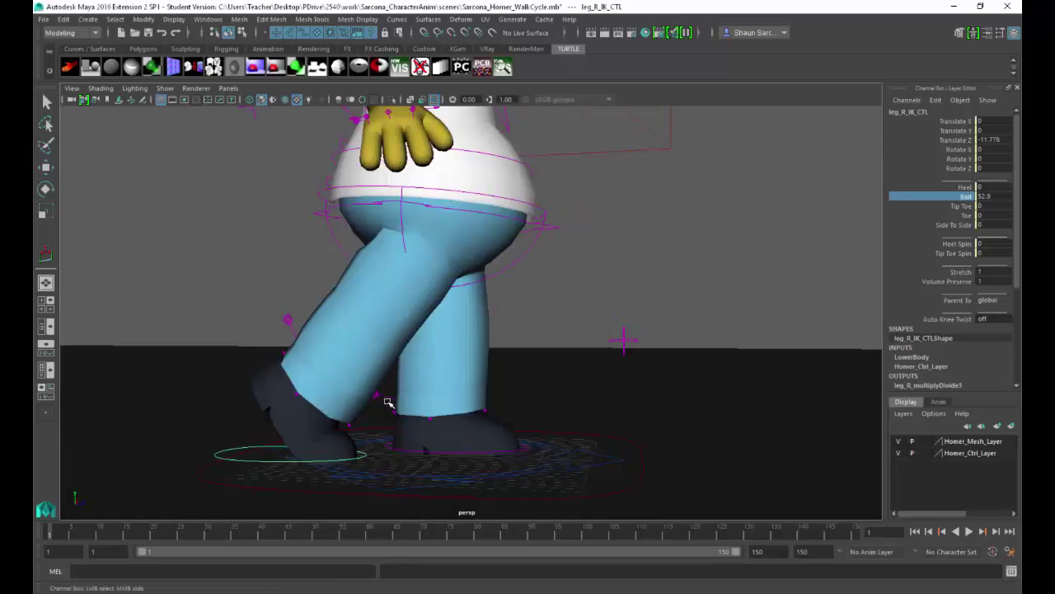
# Lower the hip control to a Translate Y of about -1.6 and move the left foot forward to a Translate Z of about 6.3.
pyautogui.click(551, 225)
pyautogui.press('w')
pyautogui.moveTo(432, 161); pyautogui.dragTo(435, 175)
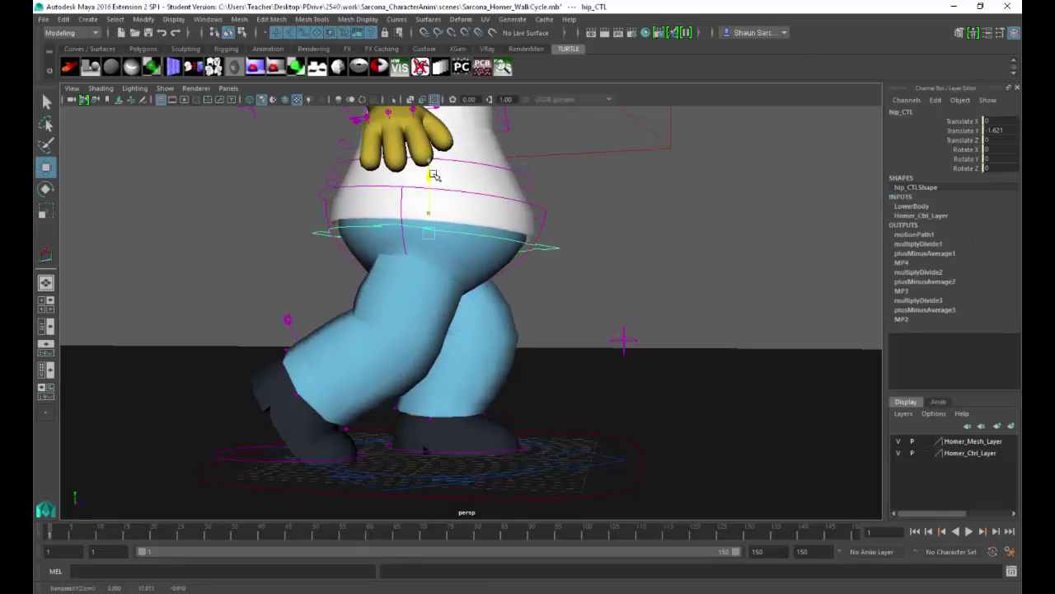
pyautogui.click(546, 446)
pyautogui.moveTo(495, 407); pyautogui.dragTo(572, 393)
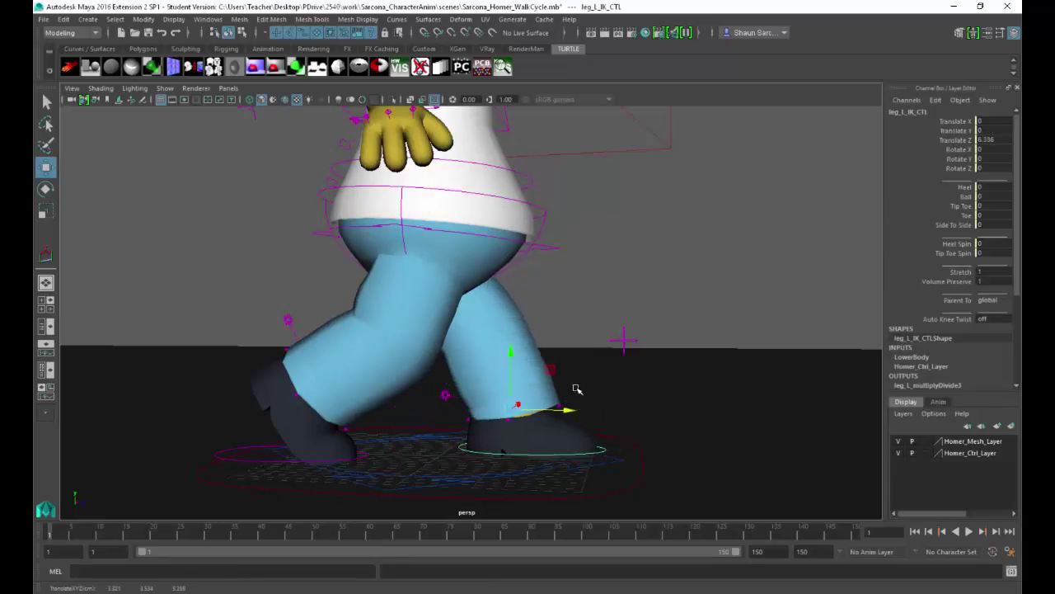
# Try rotating the left foot control about its X axis to lift the toes, and undo the rotation.
pyautogui.press('e')
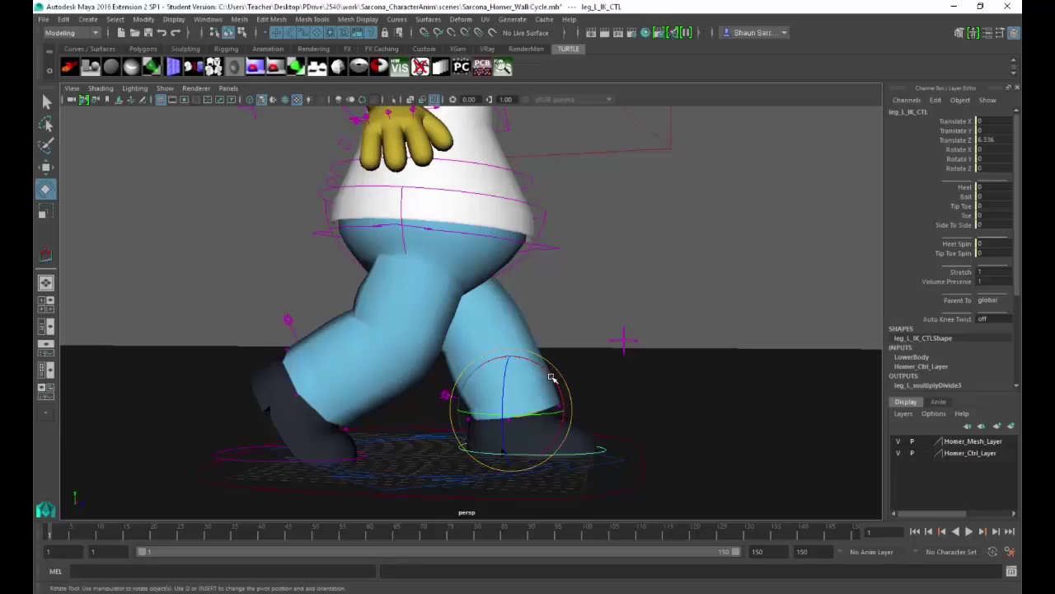
pyautogui.moveTo(551, 377); pyautogui.dragTo(485, 363)
pyautogui.moveTo(505, 366); pyautogui.dragTo(479, 355)
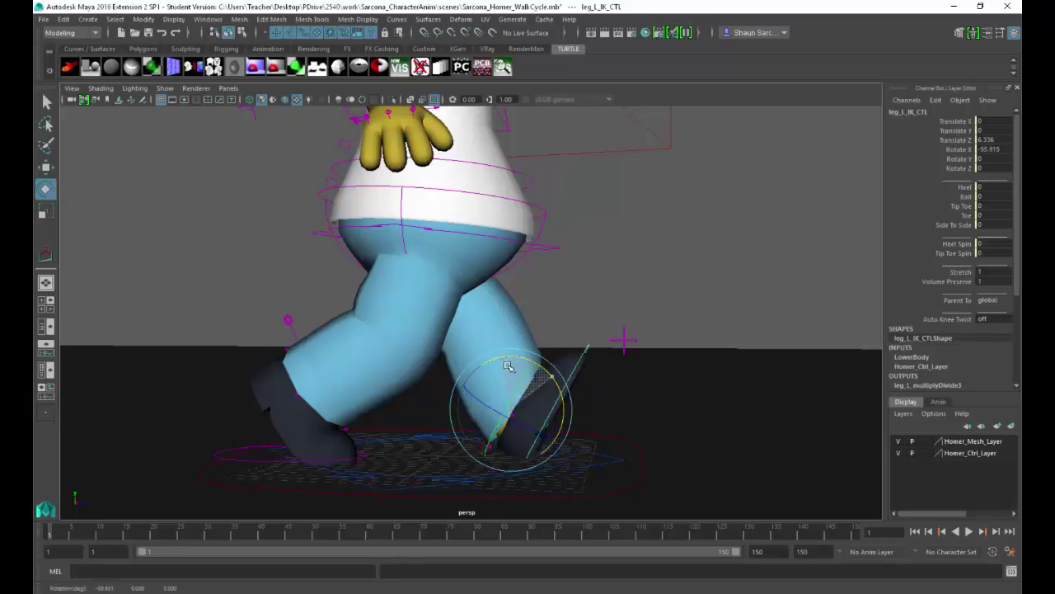
pyautogui.hotkey('ctrl', 'z')
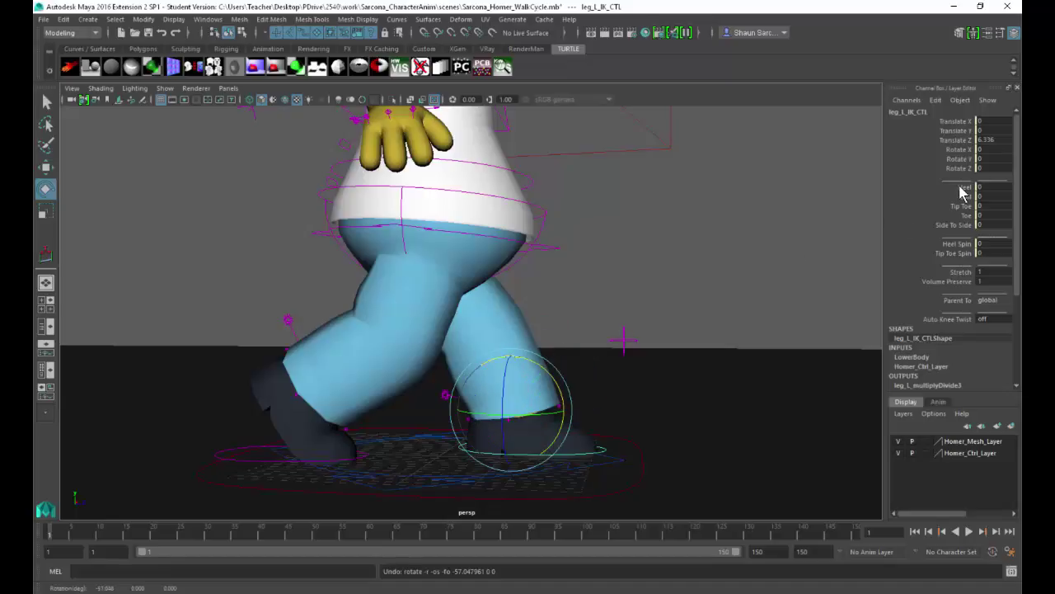
# Set the left foot's Heel attribute to about 30.3 and move the foot forward to a Translate Z of about 10.3, checking the reference.
pyautogui.click(961, 187)
pyautogui.moveTo(720, 255); pyautogui.dragTo(966, 282, button='middle')
pyautogui.press('w')
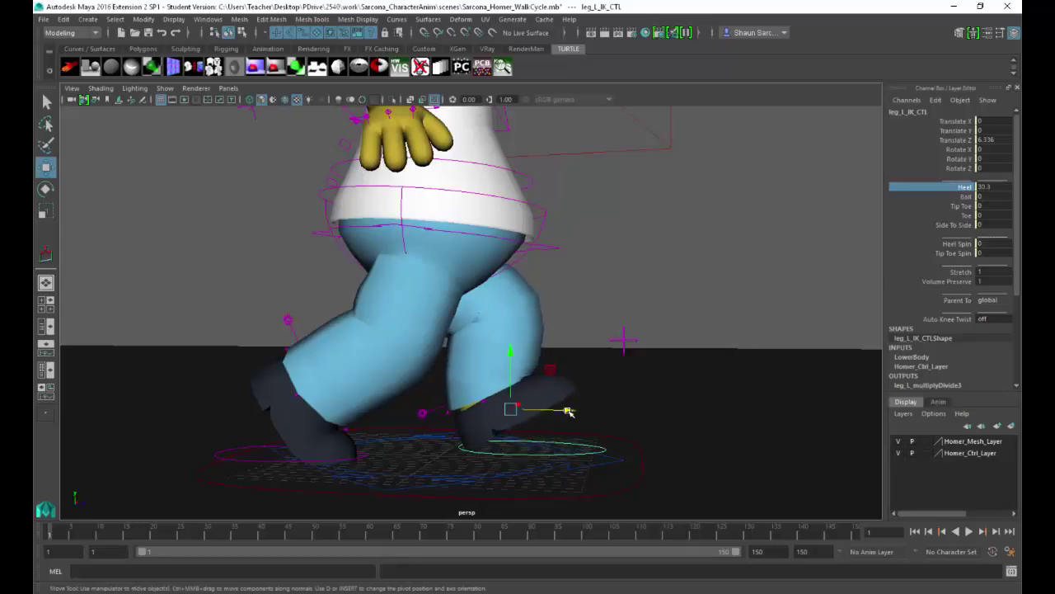
pyautogui.moveTo(569, 412); pyautogui.dragTo(614, 404)
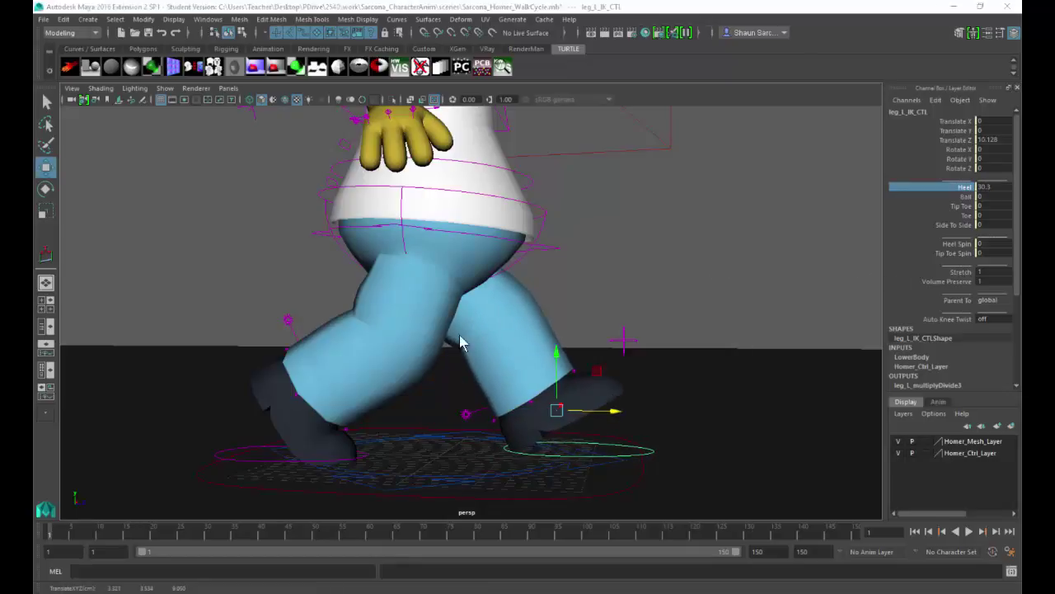
pyautogui.hotkey('alt', 'Tab')
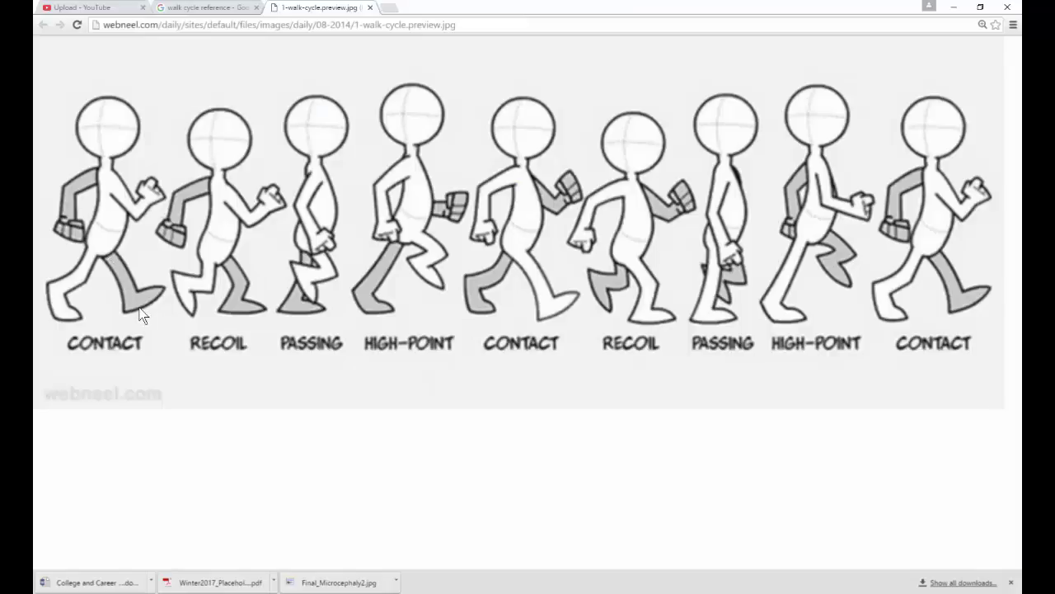
pyautogui.hotkey('alt', 'Tab')
pyautogui.moveTo(503, 408); pyautogui.dragTo(503, 407, button='middle')
pyautogui.keyDown('alt'); pyautogui.moveTo(448, 349); pyautogui.dragTo(419, 324); pyautogui.keyUp('alt')
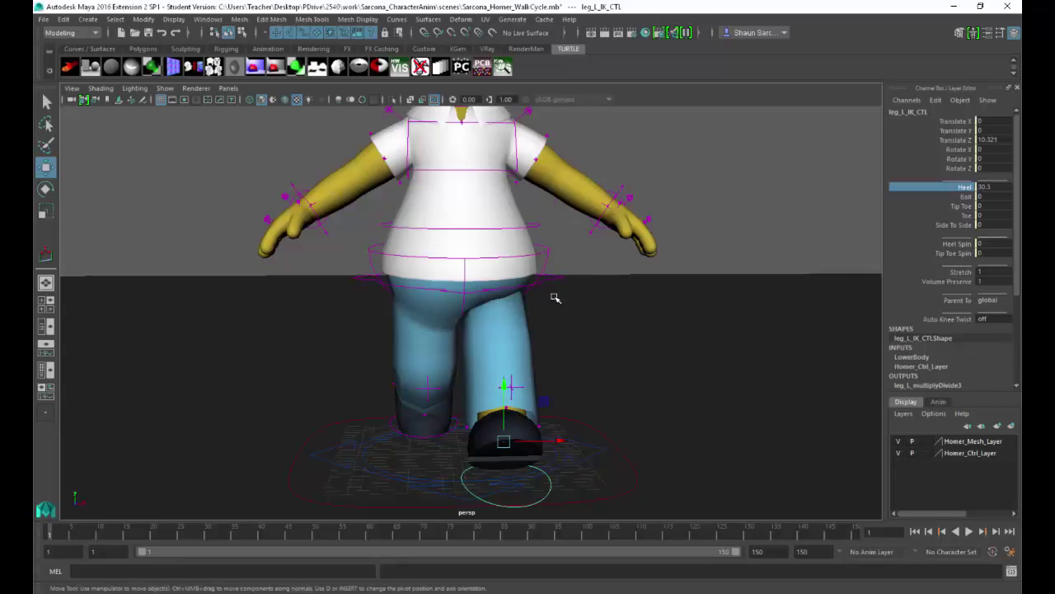
# Try moving the left foot farther forward to a Translate Z of about 16, undo it, and compare the stride with the contact reference.
pyautogui.keyDown('alt'); pyautogui.moveTo(430, 400); pyautogui.dragTo(592, 440); pyautogui.keyUp('alt')
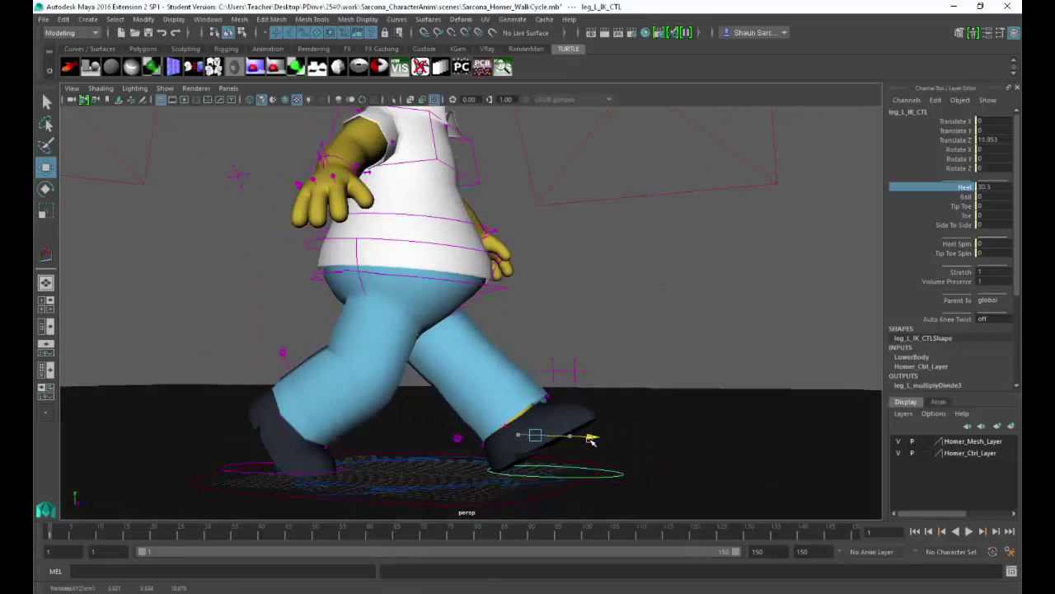
pyautogui.hotkey('ctrl', 'z')
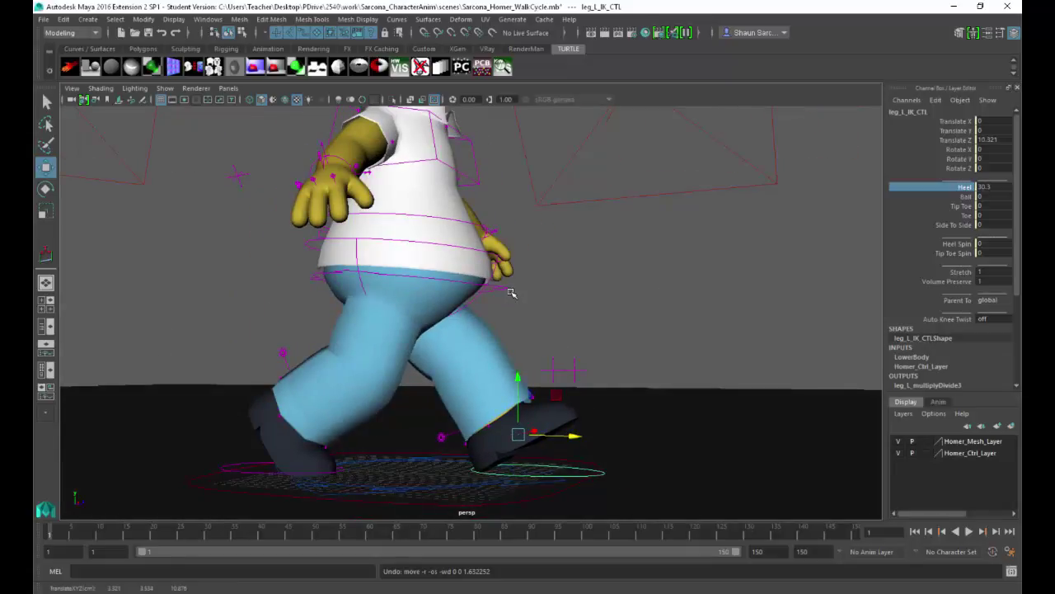
pyautogui.keyDown('alt'); pyautogui.moveTo(605, 314); pyautogui.dragTo(495, 281); pyautogui.keyUp('alt')
pyautogui.hotkey('alt', 'Tab')
pyautogui.click(356, 207)
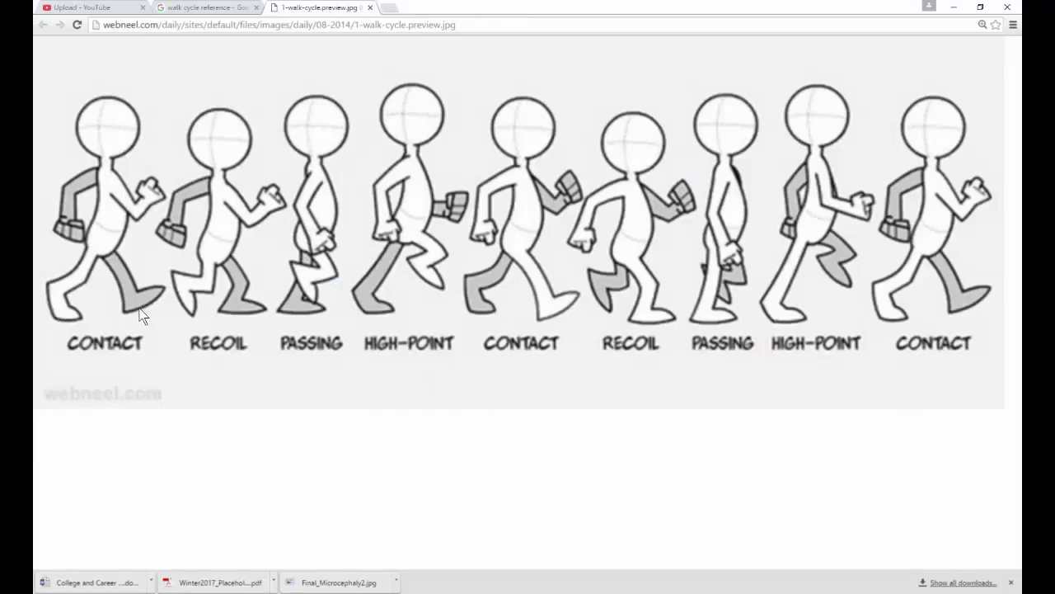
pyautogui.hotkey('alt', 'Tab')
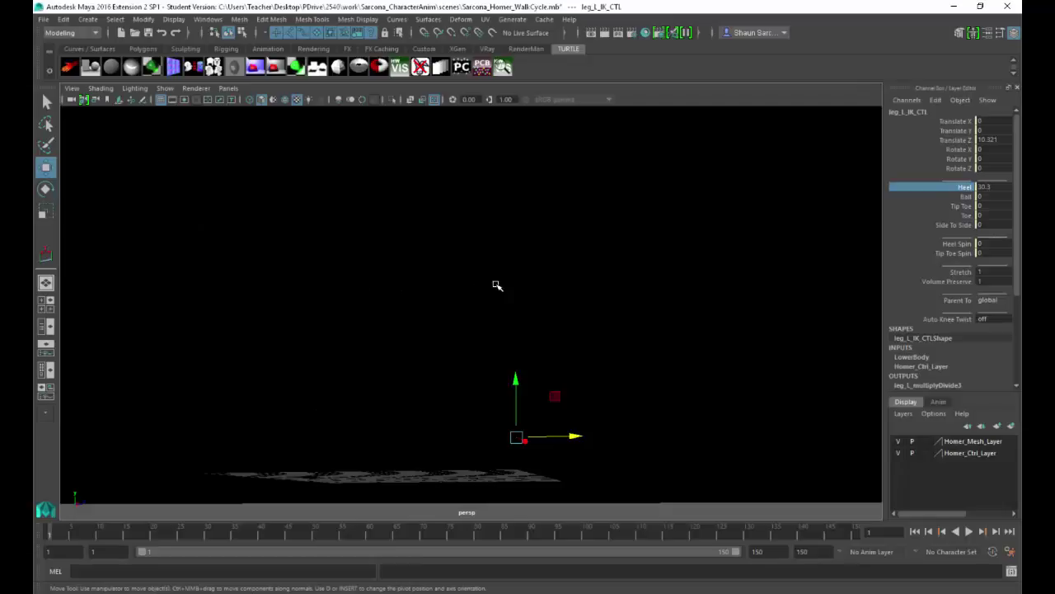
pyautogui.hotkey('alt', 'Tab')
pyautogui.hotkey('alt', 'Tab')
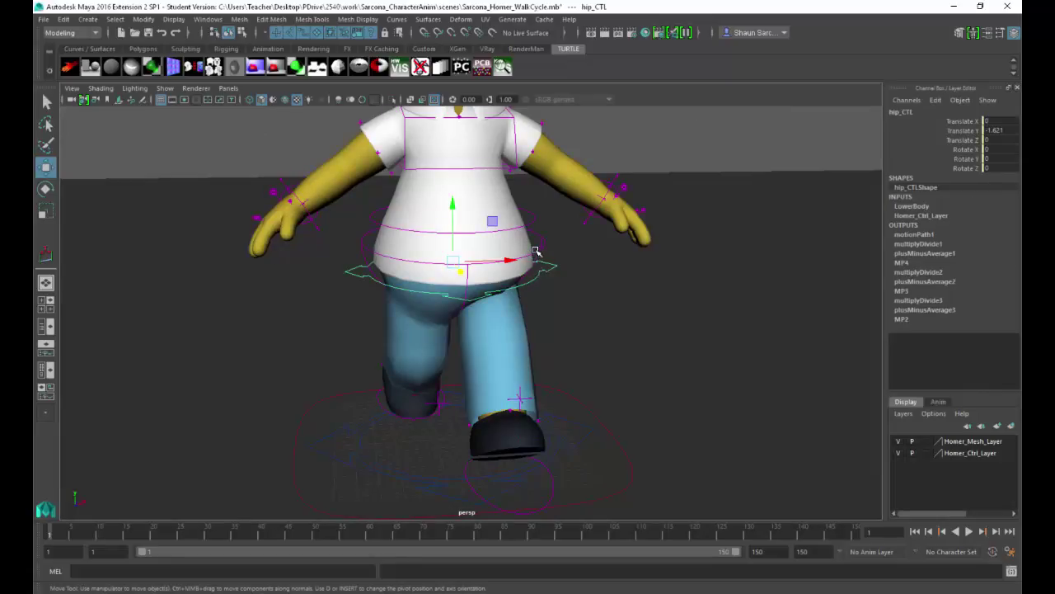
# Try rotating the root control about its Y axis to about -27.9, and undo the rotation.
pyautogui.click(538, 258)
pyautogui.press('e')
pyautogui.moveTo(490, 251); pyautogui.dragTo(465, 252)
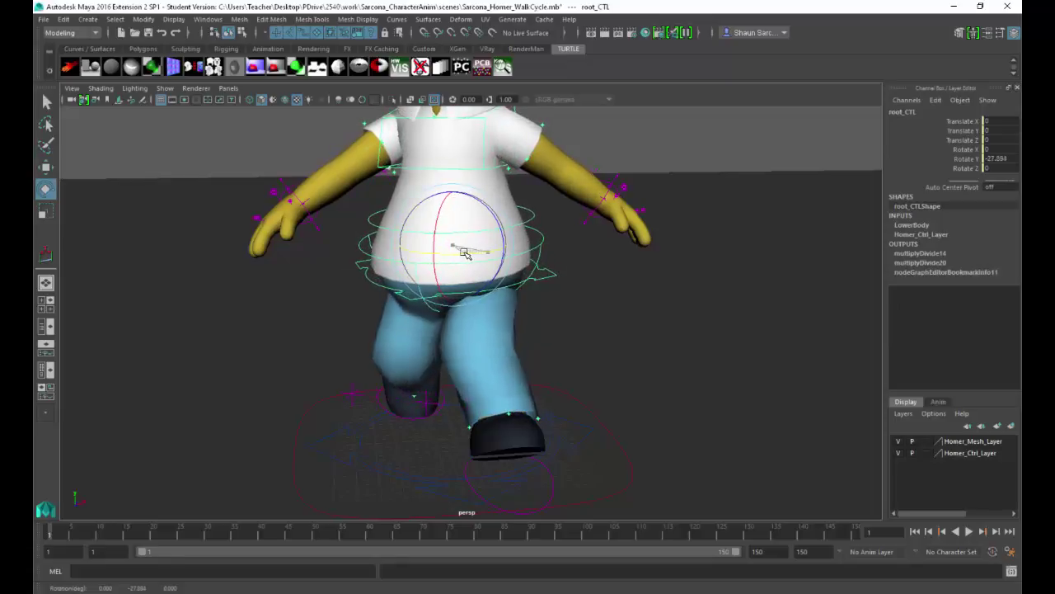
pyautogui.hotkey('ctrl', 'z')
# Rotate the hip control about its Y axis to about -34.5 to swing the left hip forward, redoing the first attempt.
pyautogui.click(550, 268)
pyautogui.click(544, 273)
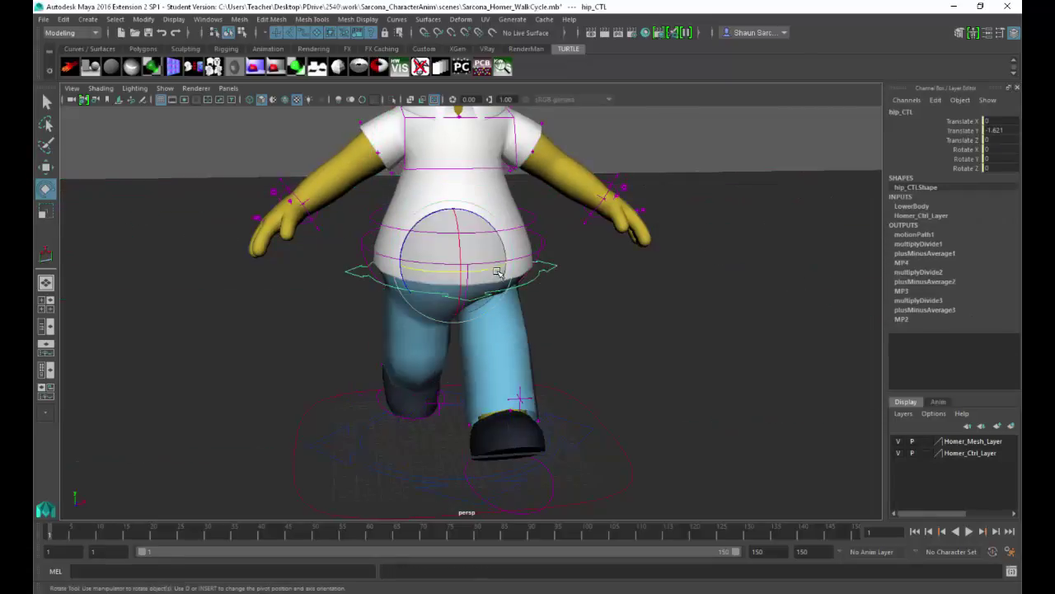
pyautogui.moveTo(494, 266); pyautogui.dragTo(477, 267)
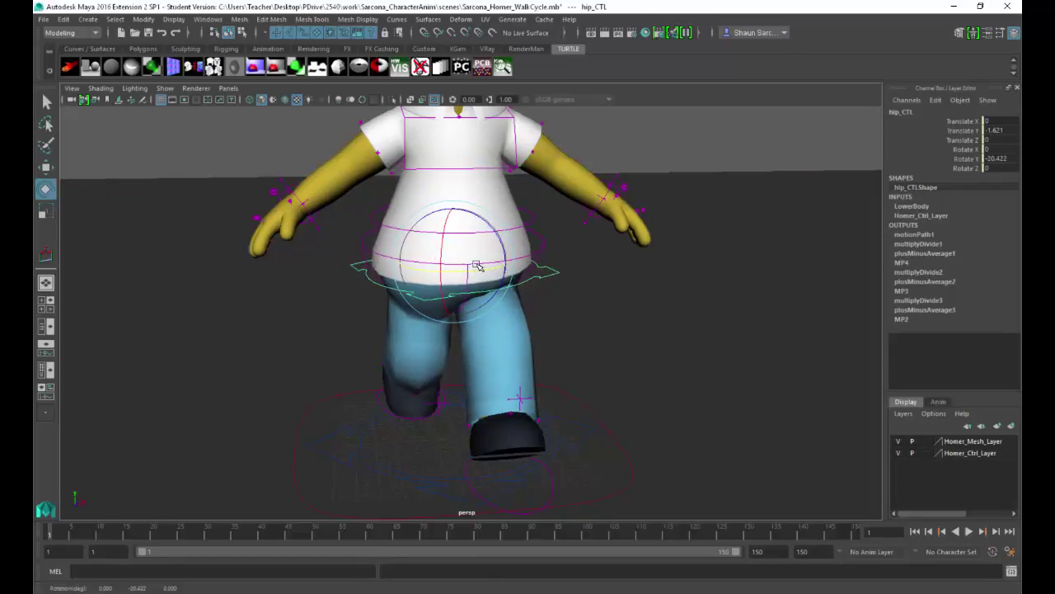
pyautogui.keyDown('alt'); pyautogui.moveTo(377, 267); pyautogui.dragTo(420, 278); pyautogui.keyUp('alt')
pyautogui.hotkey('ctrl', 'z')
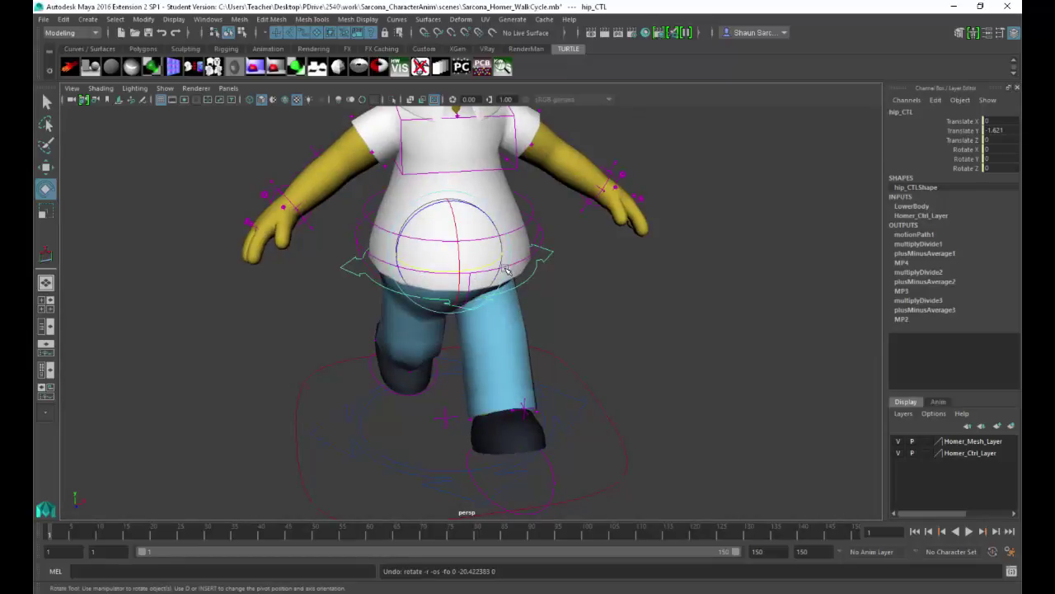
pyautogui.moveTo(489, 266); pyautogui.dragTo(474, 270)
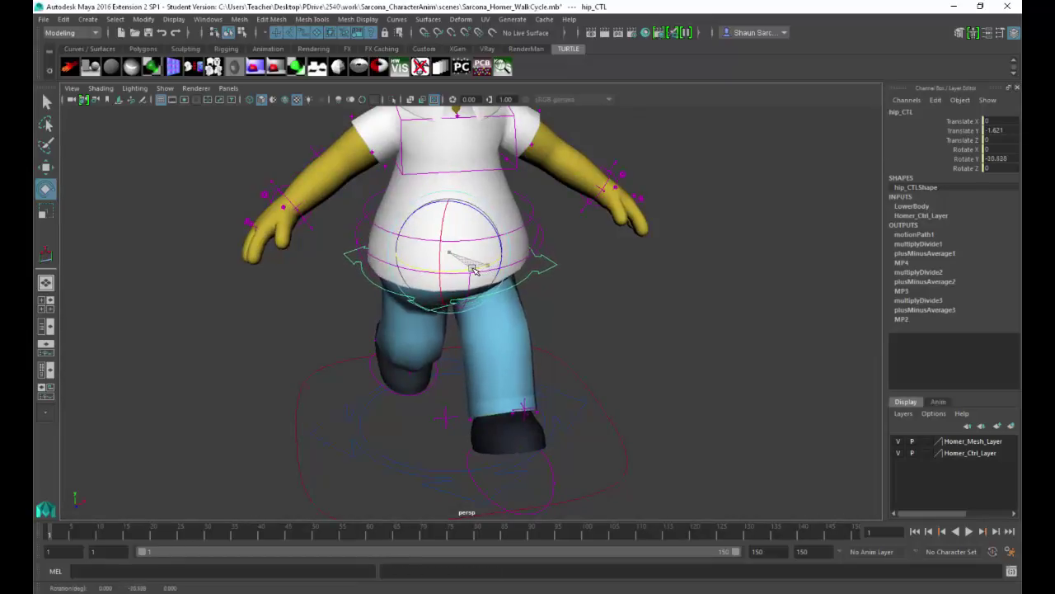
pyautogui.moveTo(476, 306)
pyautogui.keyDown('alt'); pyautogui.mouseDown()
pyautogui.moveTo(532, 287)
pyautogui.moveTo(667, 297)
pyautogui.moveTo(728, 315)
pyautogui.moveTo(703, 331)
pyautogui.moveTo(618, 338)
pyautogui.moveTo(532, 374)
pyautogui.moveTo(518, 371)
pyautogui.moveTo(508, 322)
pyautogui.moveTo(519, 309)
pyautogui.moveTo(575, 308)
pyautogui.moveTo(405, 314)
pyautogui.moveTo(565, 313)
pyautogui.moveTo(462, 314)
pyautogui.mouseUp(); pyautogui.keyUp('alt')
pyautogui.click(570, 309)
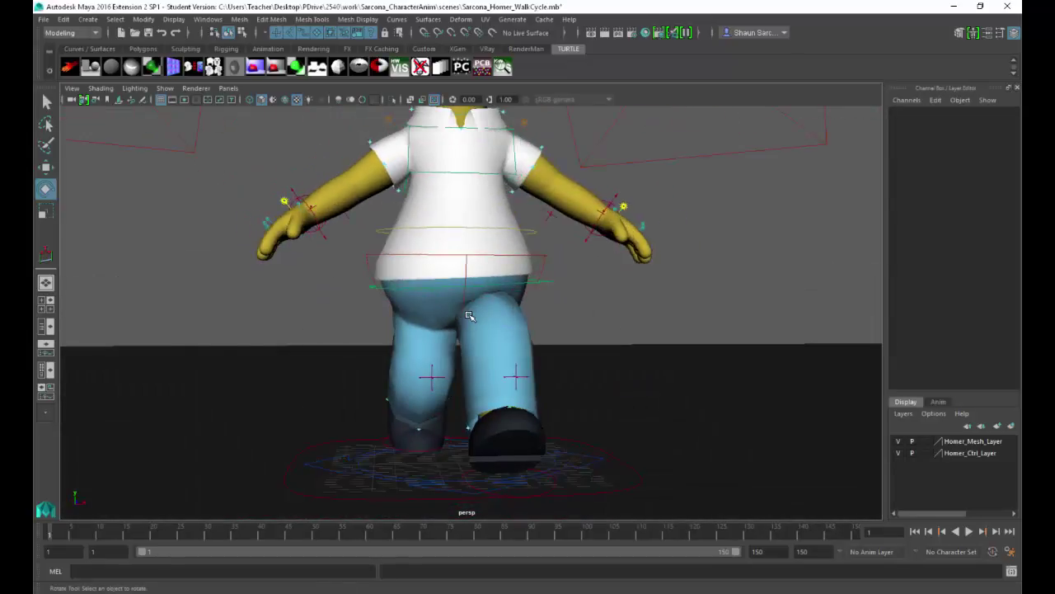
# Switch to the browser and search Google Images for "walk cycle reference front".
pyautogui.hotkey('alt', 'Tab')
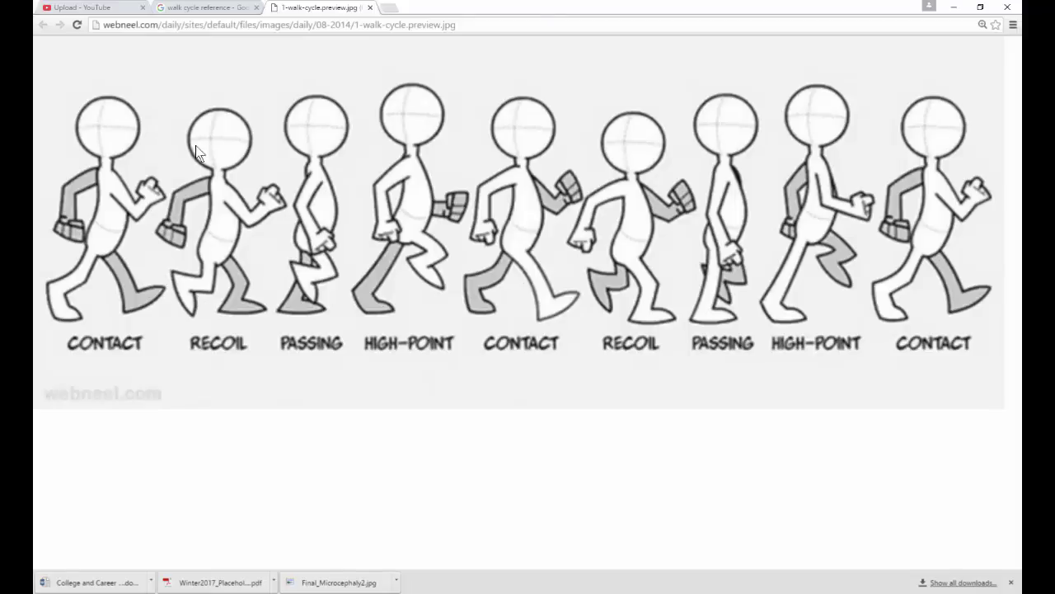
pyautogui.click(216, 8)
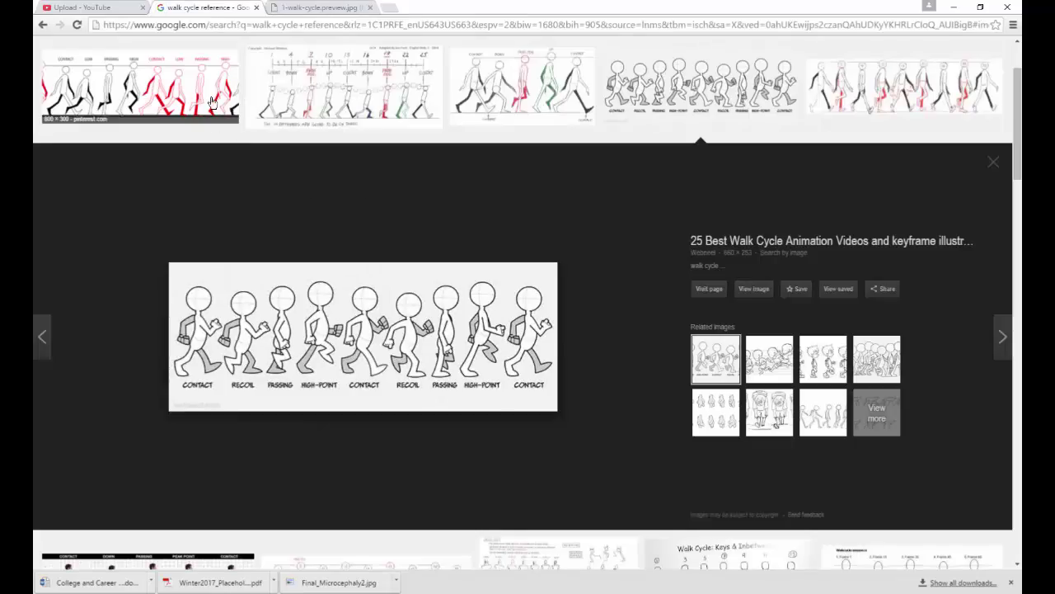
pyautogui.scroll(3, 212, 100)
pyautogui.click(205, 52)
pyautogui.write('fron')
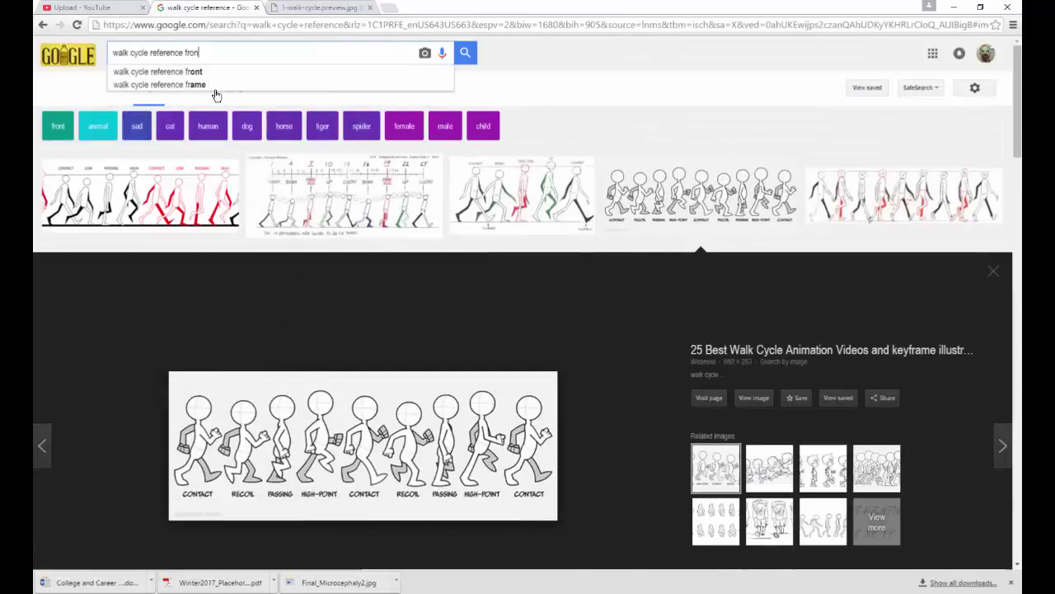
pyautogui.write('t')
pyautogui.press('Return')
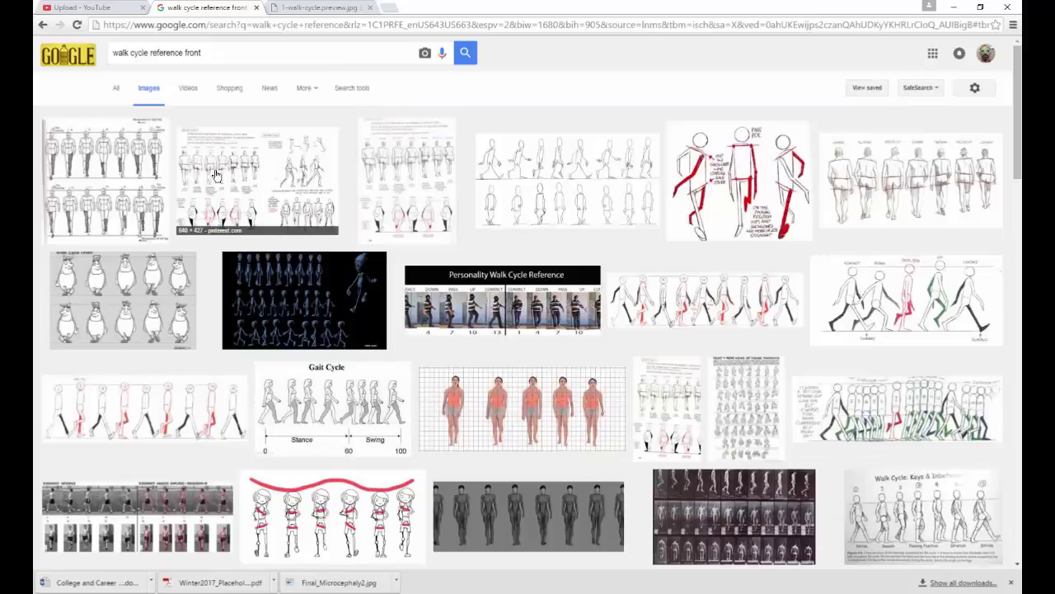
# Preview the front-view walk cycle results and open the Pinterest source page of the front and side view sheet.
pyautogui.click(143, 178)
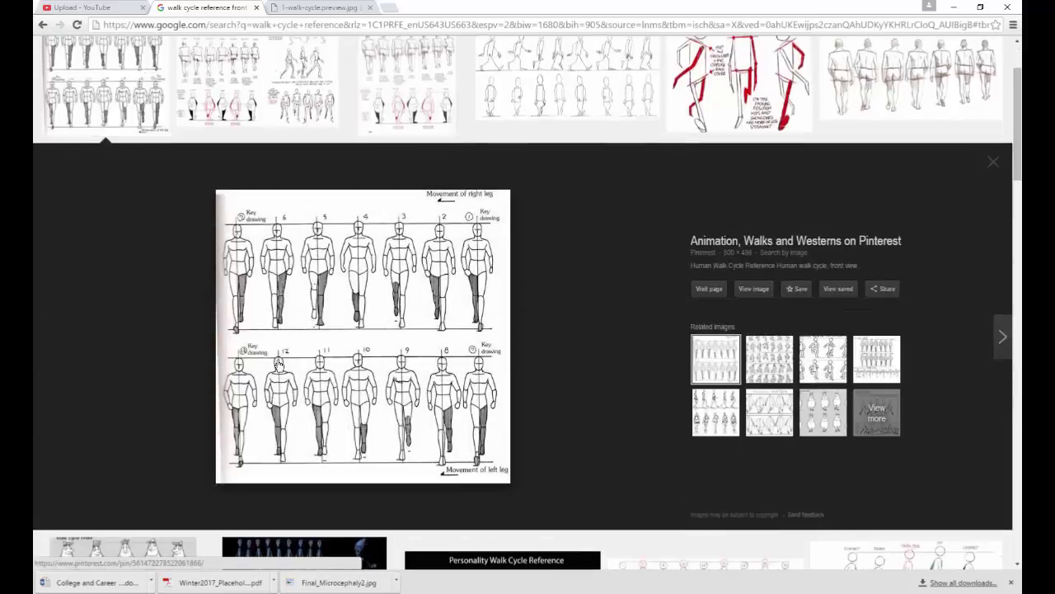
pyautogui.click(259, 125)
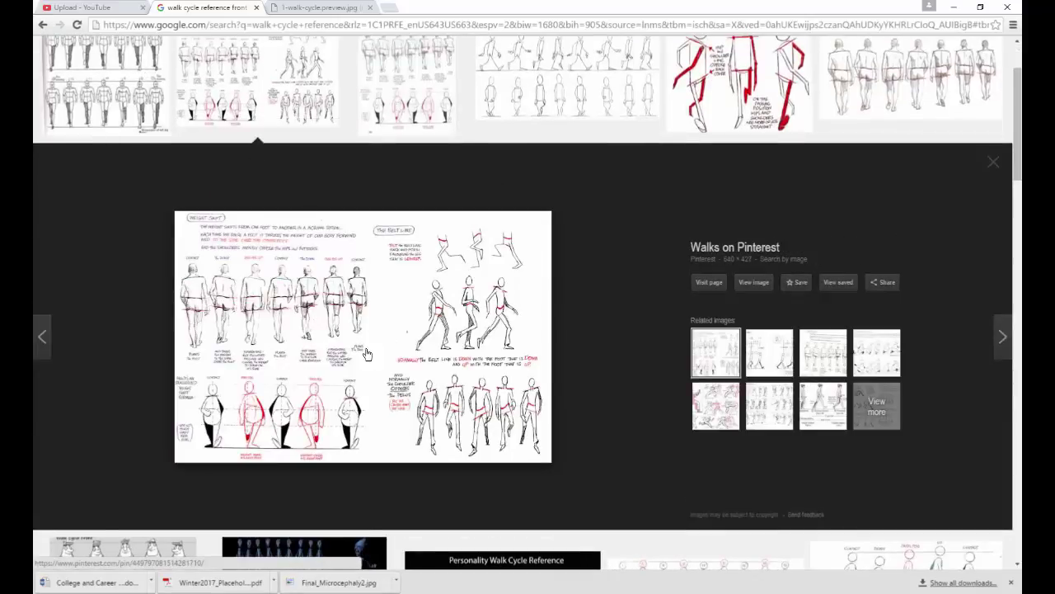
pyautogui.click(280, 423)
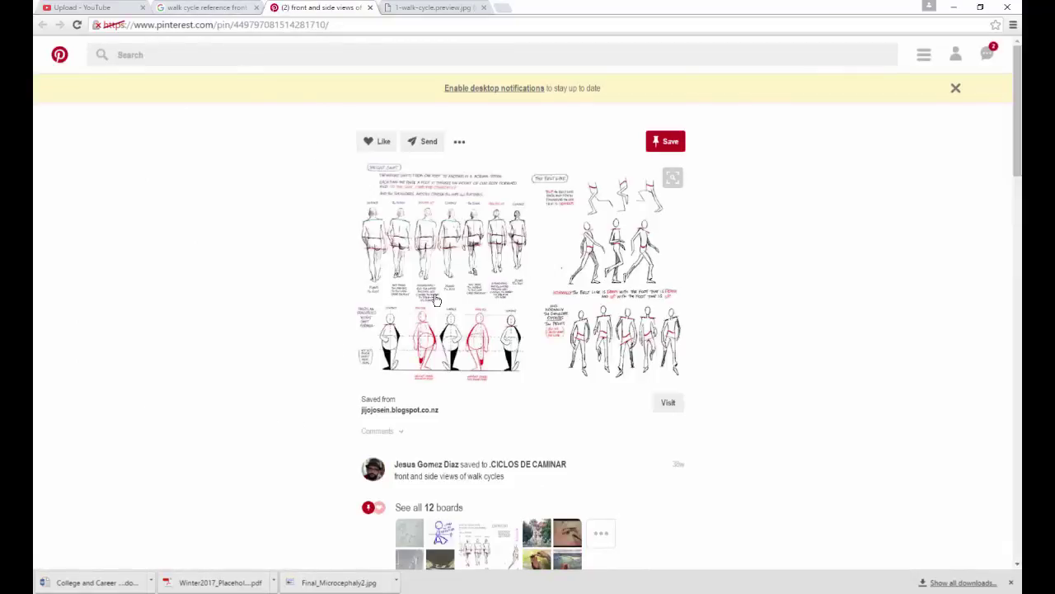
pyautogui.click(437, 300)
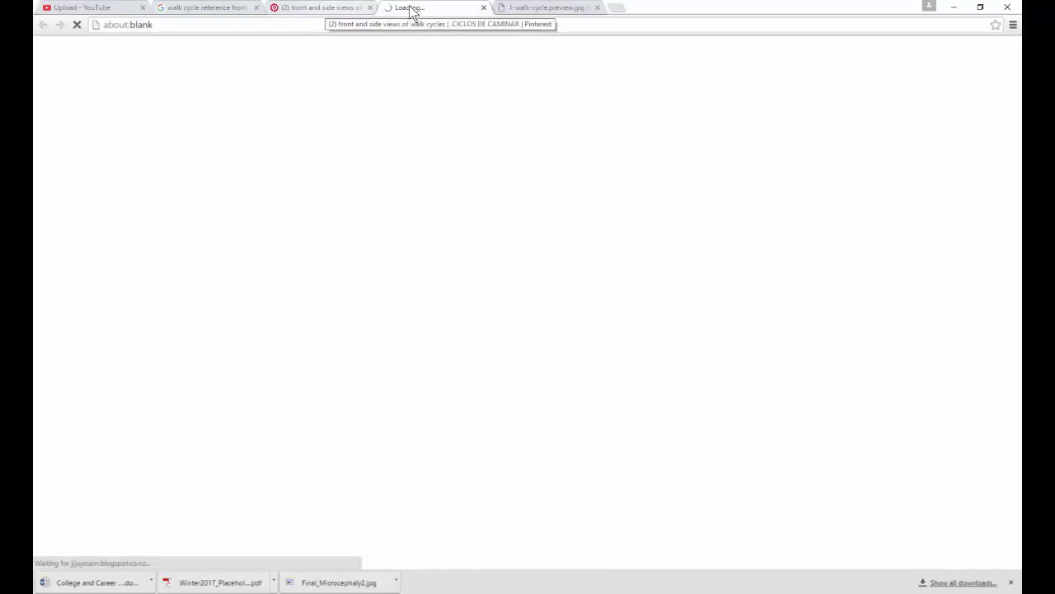
pyautogui.click(99, 7)
pyautogui.click(205, 8)
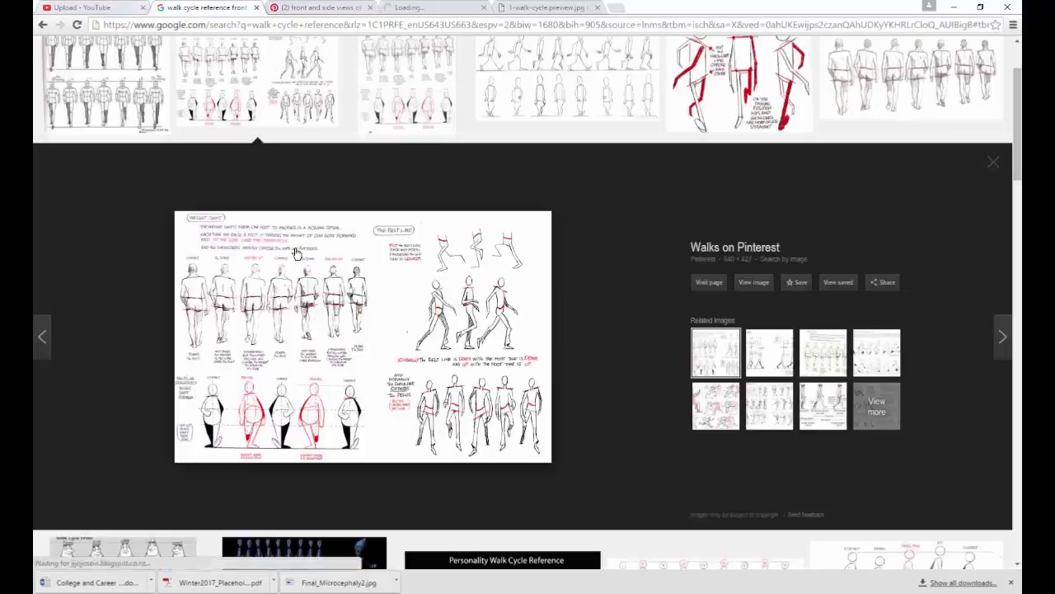
# Open the front and side view sheet as a full-size image and enlarge it to study the hips and feet in the contact poses.
pyautogui.click(742, 282)
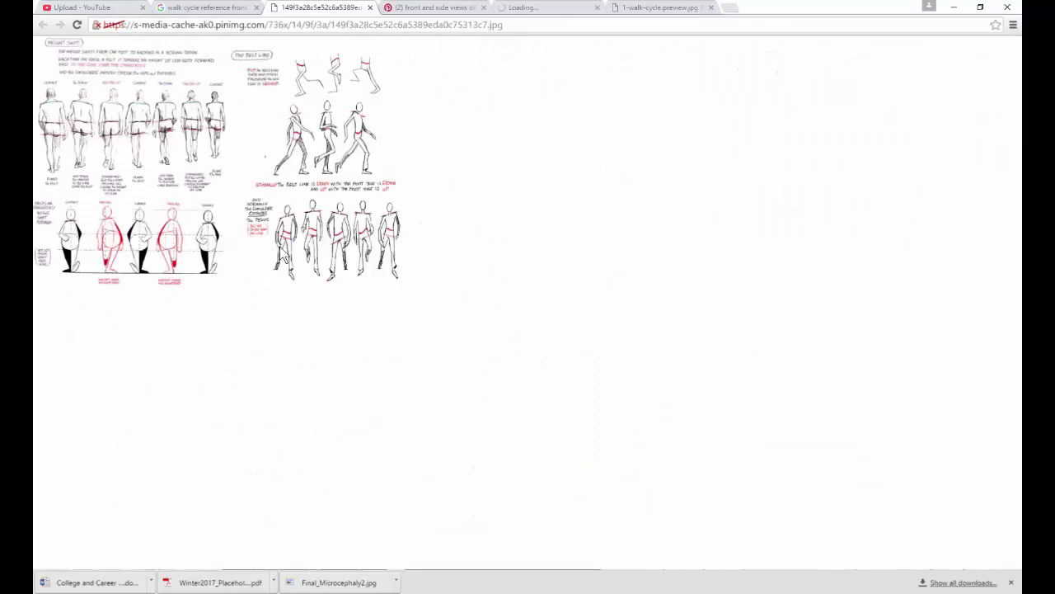
pyautogui.keyDown('ctrl'); pyautogui.scroll(7, 181, 253); pyautogui.keyUp('ctrl')
pyautogui.scroll(-2, 361, 330)
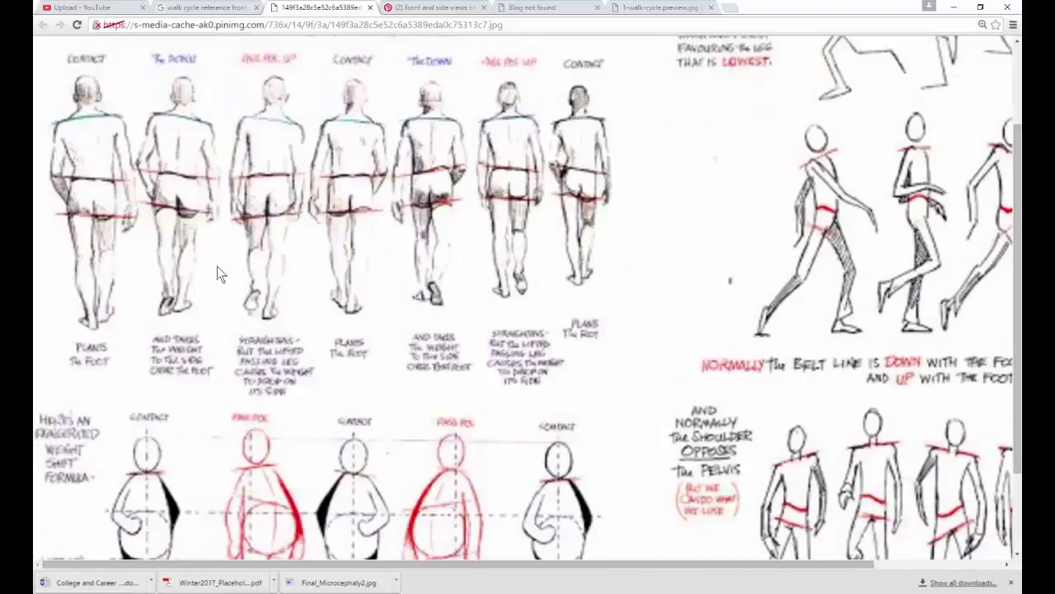
pyautogui.scroll(-2, 361, 360)
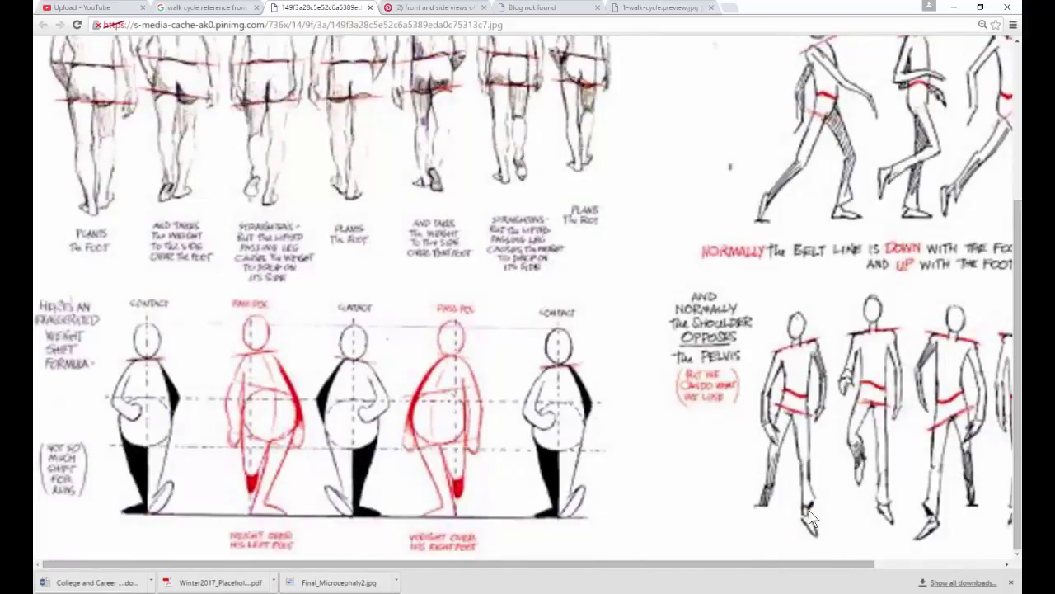
# Return to Maya, enlarge the perspective view, and move the left knee's pole vector control outward.
pyautogui.hotkey('alt', 'Tab')
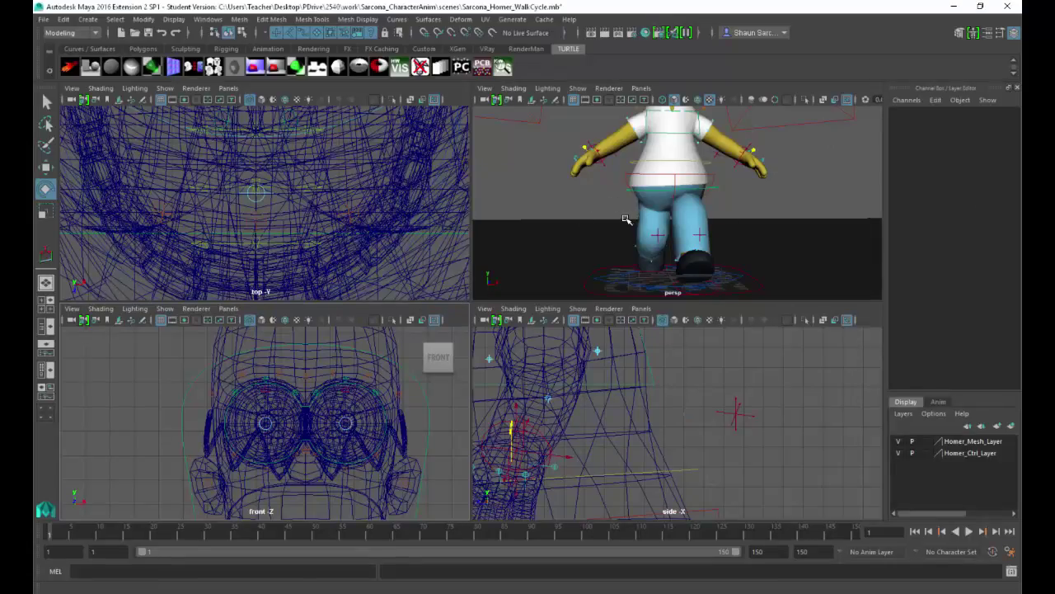
pyautogui.press('space')
pyautogui.keyDown('alt'); pyautogui.moveTo(549, 327); pyautogui.dragTo(596, 368); pyautogui.keyUp('alt')
pyautogui.click(507, 365)
pyautogui.press('w')
pyautogui.keyDown('alt'); pyautogui.moveTo(537, 404); pyautogui.dragTo(569, 427); pyautogui.keyUp('alt')
# Turn the left foot control to a Rotate Y of about 8.9 and shift it outward to a Translate X of about 1.5.
pyautogui.click(536, 462)
pyautogui.press('e')
pyautogui.press('w')
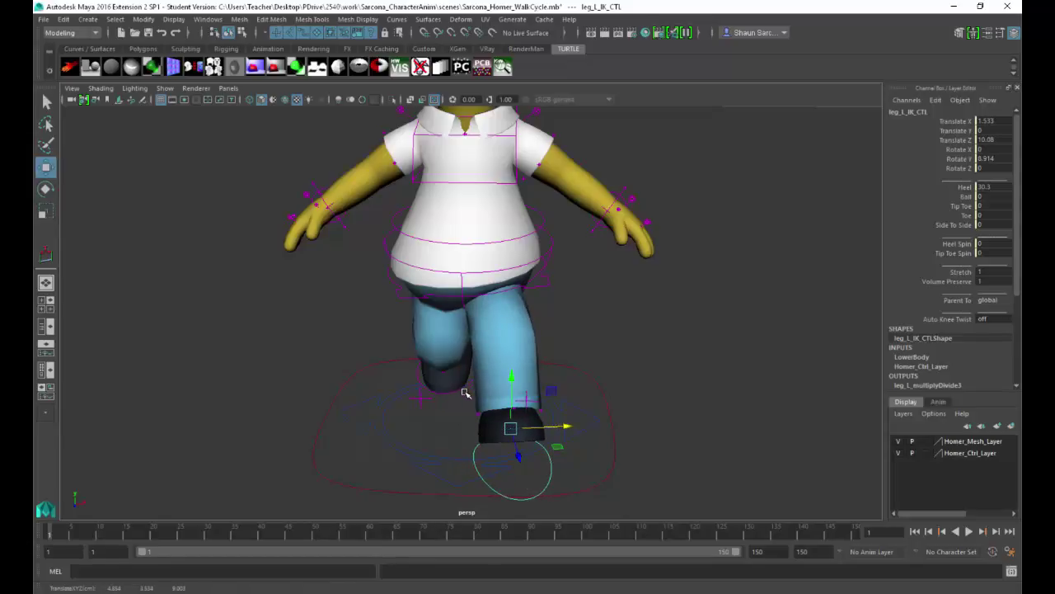
# Move the right foot control outward to a Translate X of about 2.1 and shift the right knee's pole vector control outward.
pyautogui.click(469, 389)
pyautogui.click(468, 386)
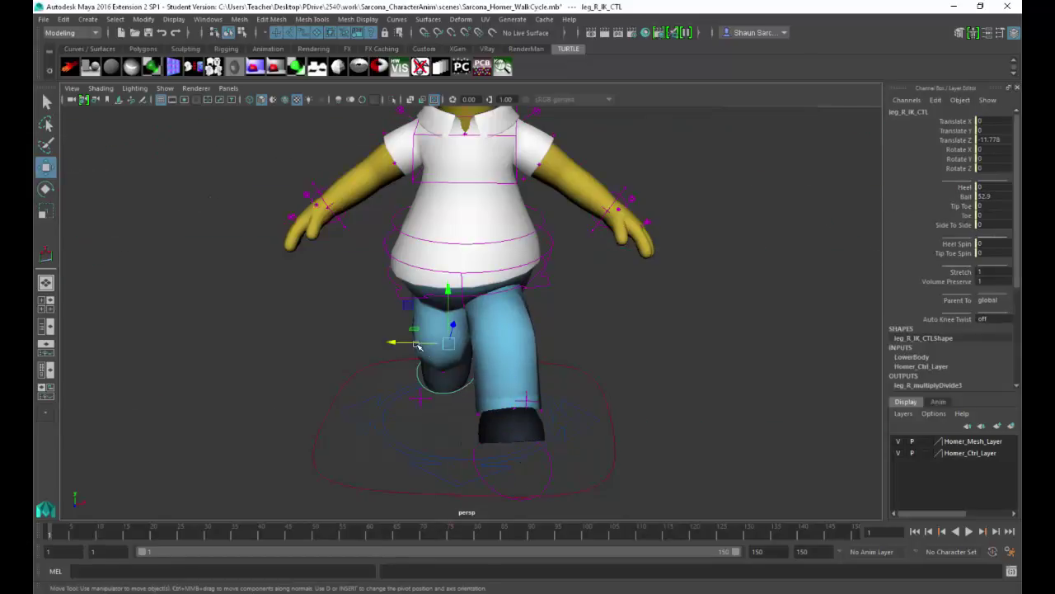
pyautogui.moveTo(417, 347); pyautogui.dragTo(375, 342)
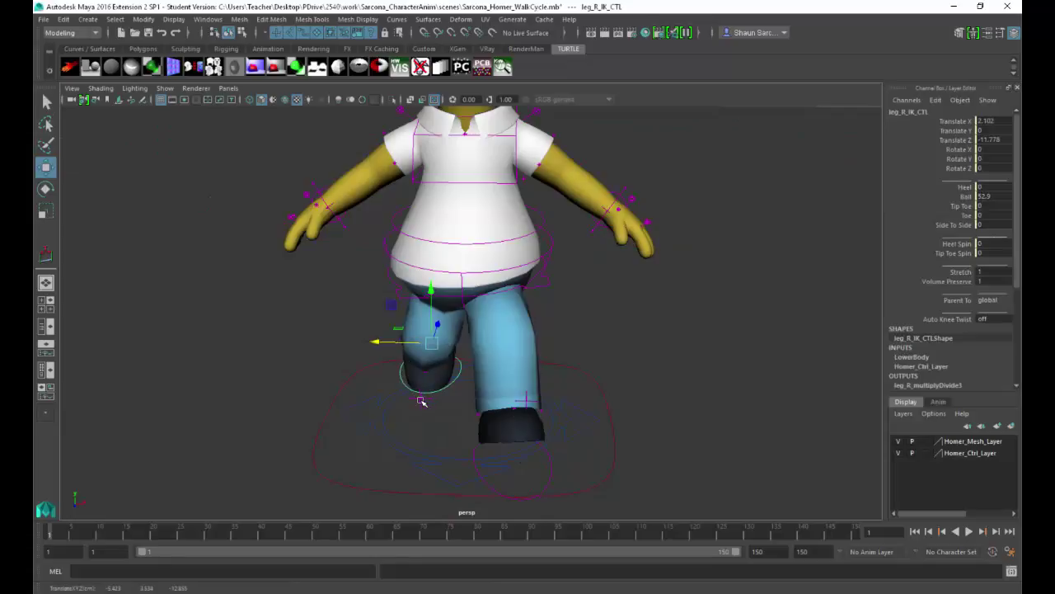
pyautogui.click(421, 401)
pyautogui.moveTo(368, 396); pyautogui.dragTo(344, 395)
# Rotate the right foot control outward and review the whole contact pose from the side and front.
pyautogui.keyDown('alt'); pyautogui.moveTo(426, 378); pyautogui.dragTo(445, 420); pyautogui.keyUp('alt')
pyautogui.click(449, 421)
pyautogui.press('e')
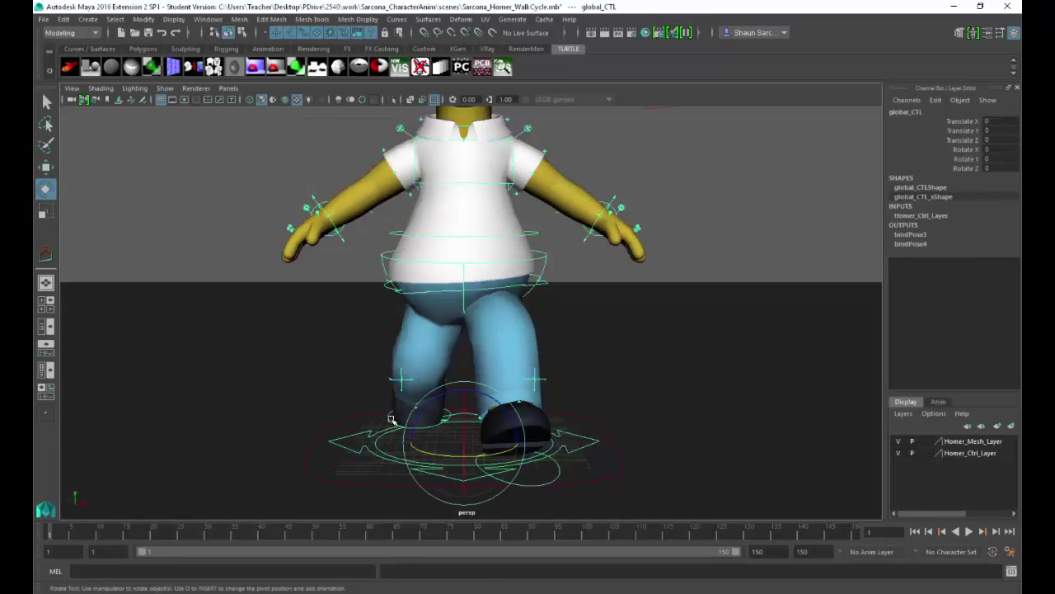
pyautogui.click(392, 420)
pyautogui.moveTo(401, 405); pyautogui.dragTo(634, 384)
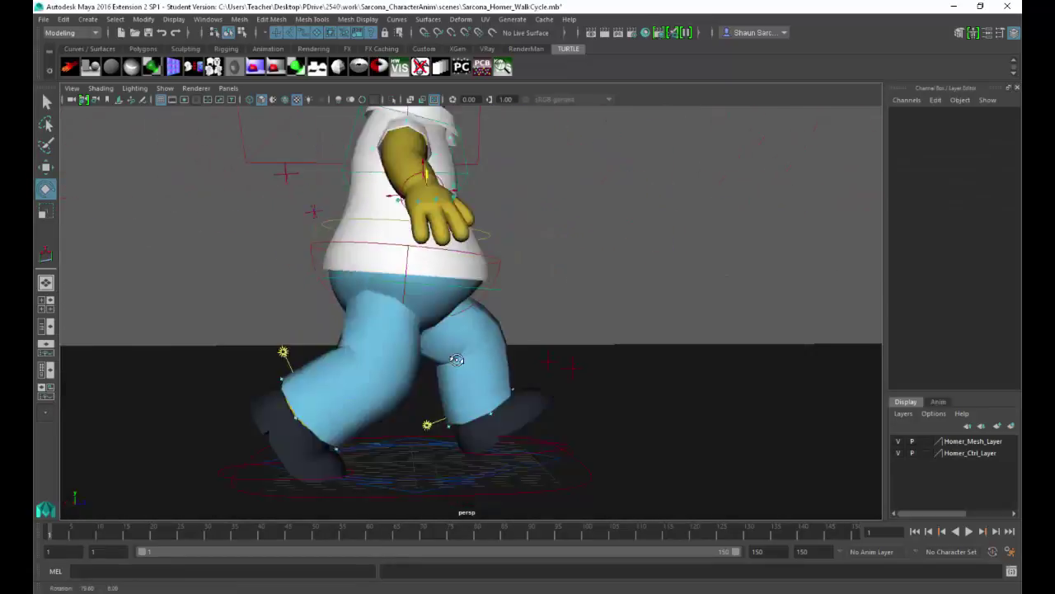
pyautogui.keyDown('alt'); pyautogui.moveTo(429, 330); pyautogui.dragTo(495, 305); pyautogui.keyUp('alt')
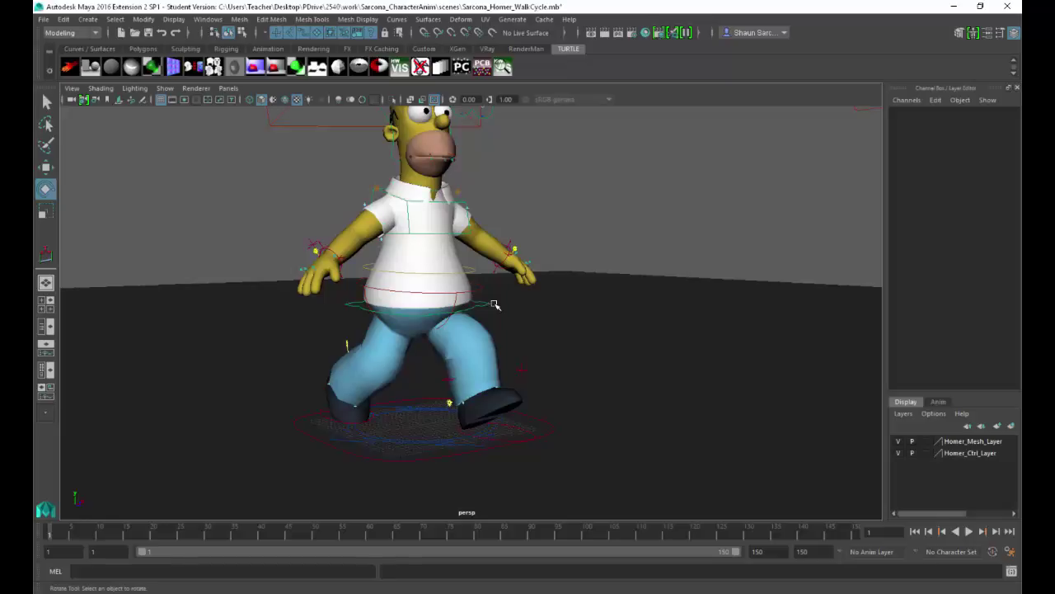
# Make Homer's LowerBody the current character set and key the contact pose at frame 1.
pyautogui.click(948, 551)
pyautogui.moveTo(947, 534)
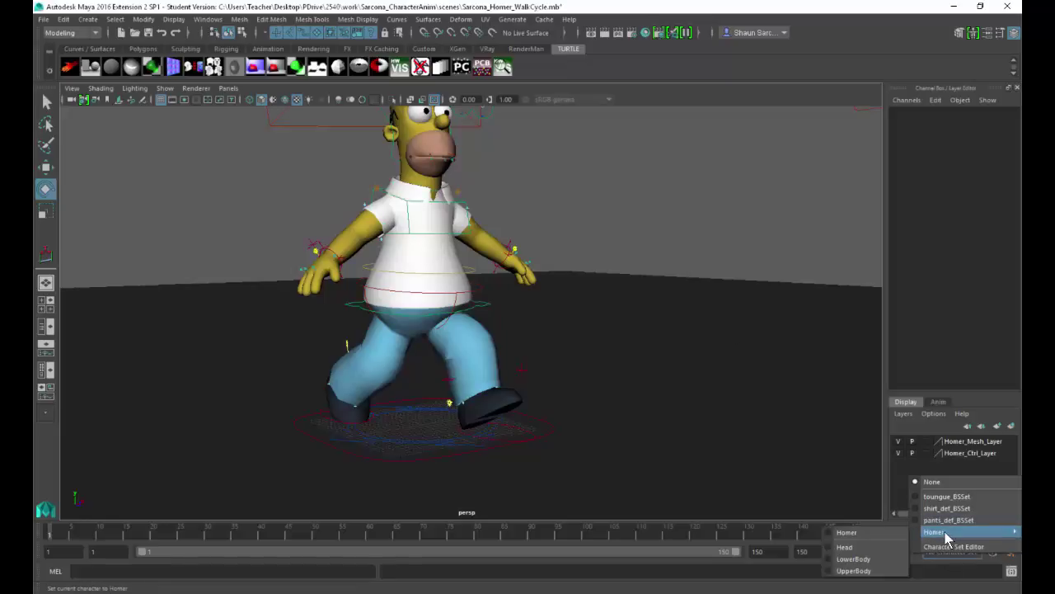
pyautogui.click(861, 561)
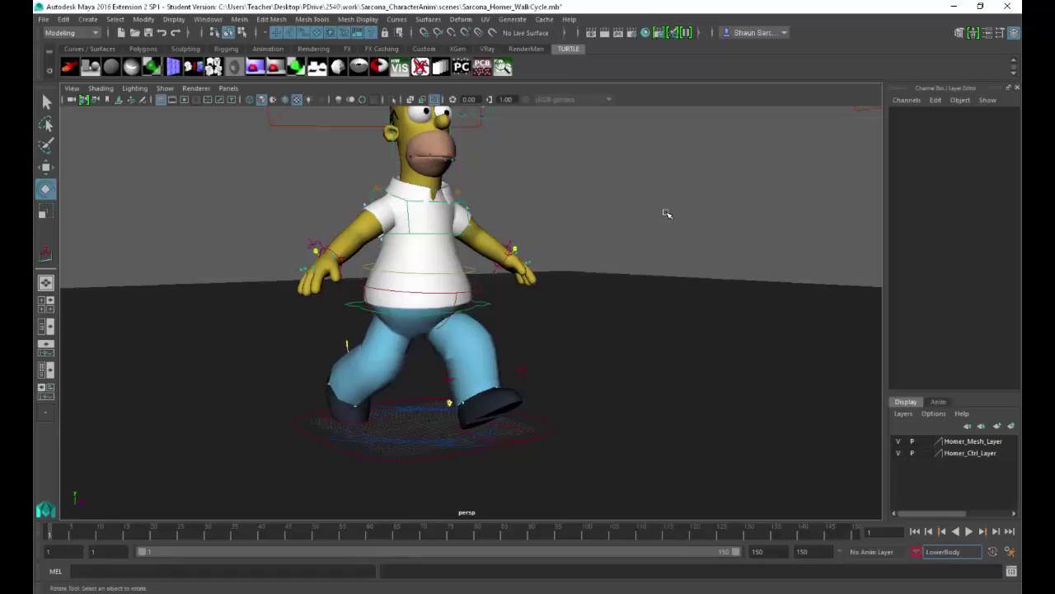
pyautogui.press('s')
# Select the hip, left foot and left knee controls in turn to check their keyed channels.
pyautogui.click(459, 307)
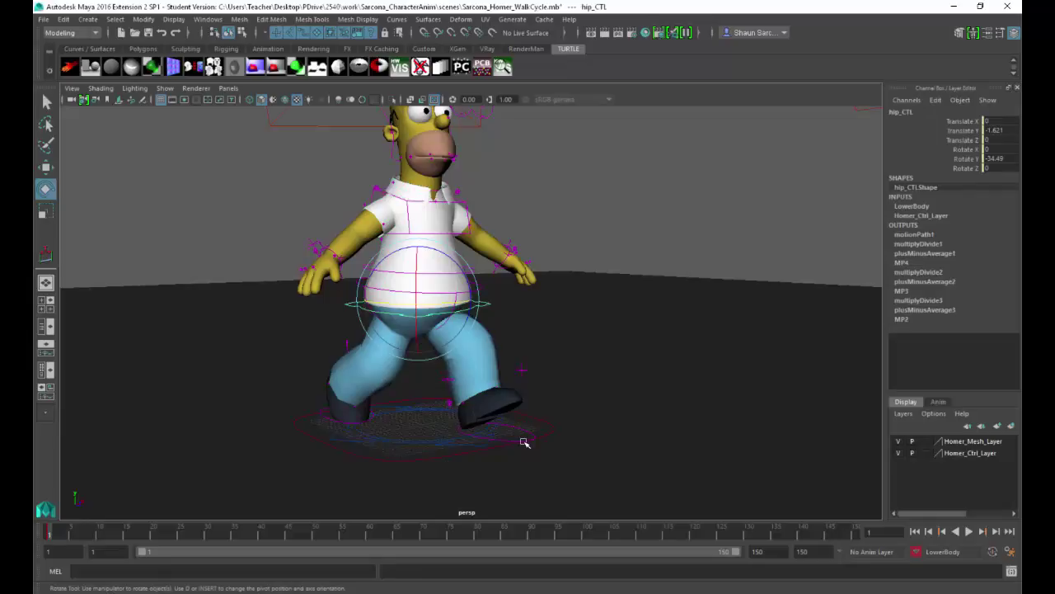
pyautogui.click(462, 432)
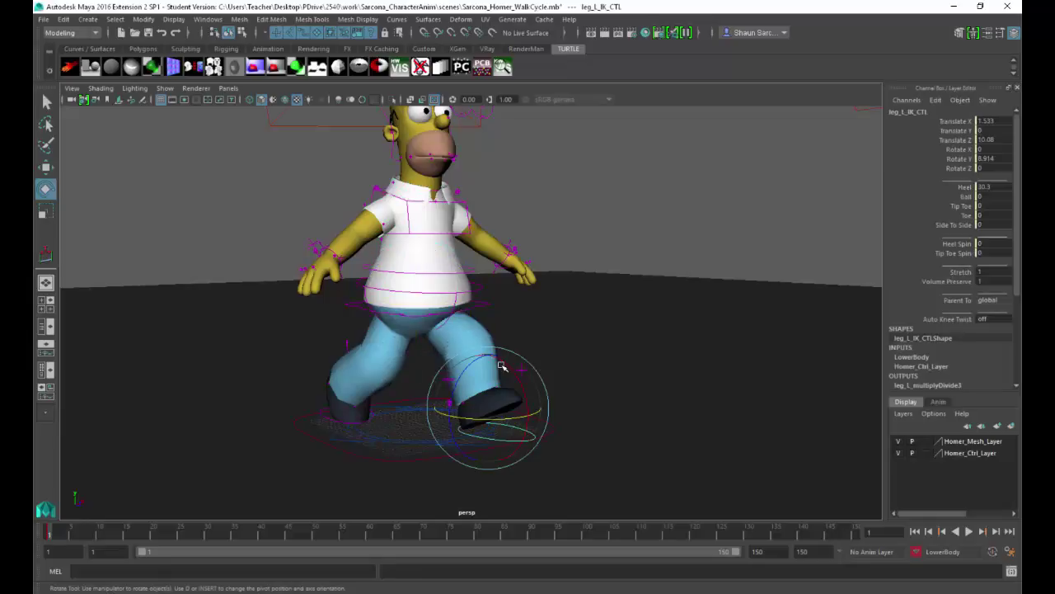
pyautogui.click(526, 369)
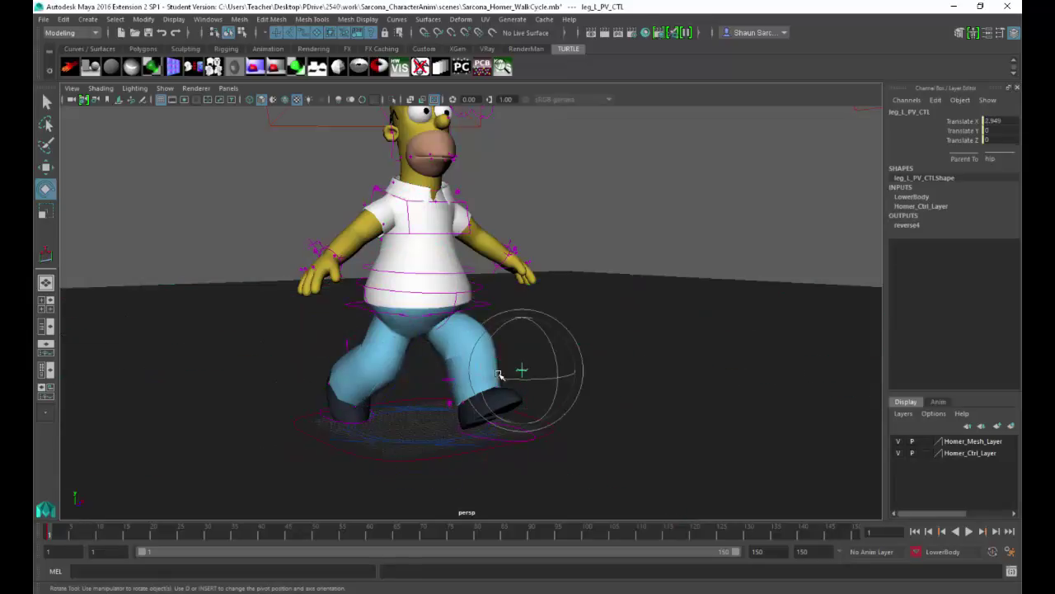
# Select the right knee's pole vector control to check its keyed channels, and clear the selection.
pyautogui.keyDown('alt'); pyautogui.moveTo(498, 376); pyautogui.dragTo(582, 372); pyautogui.keyUp('alt')
pyautogui.keyDown('alt'); pyautogui.moveTo(607, 314); pyautogui.dragTo(551, 323); pyautogui.keyUp('alt')
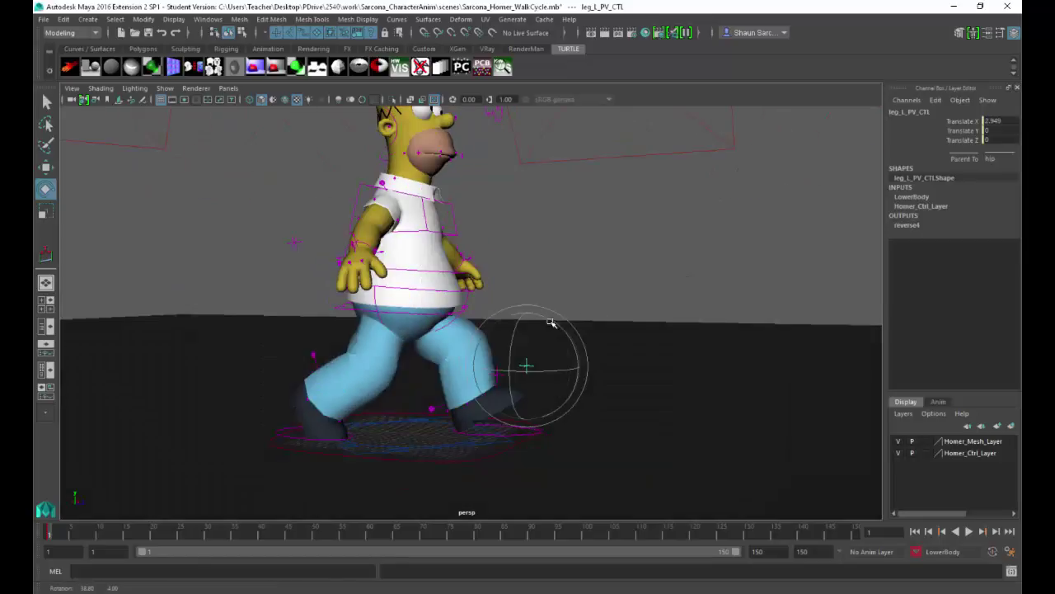
pyautogui.click(554, 341)
pyautogui.click(536, 369)
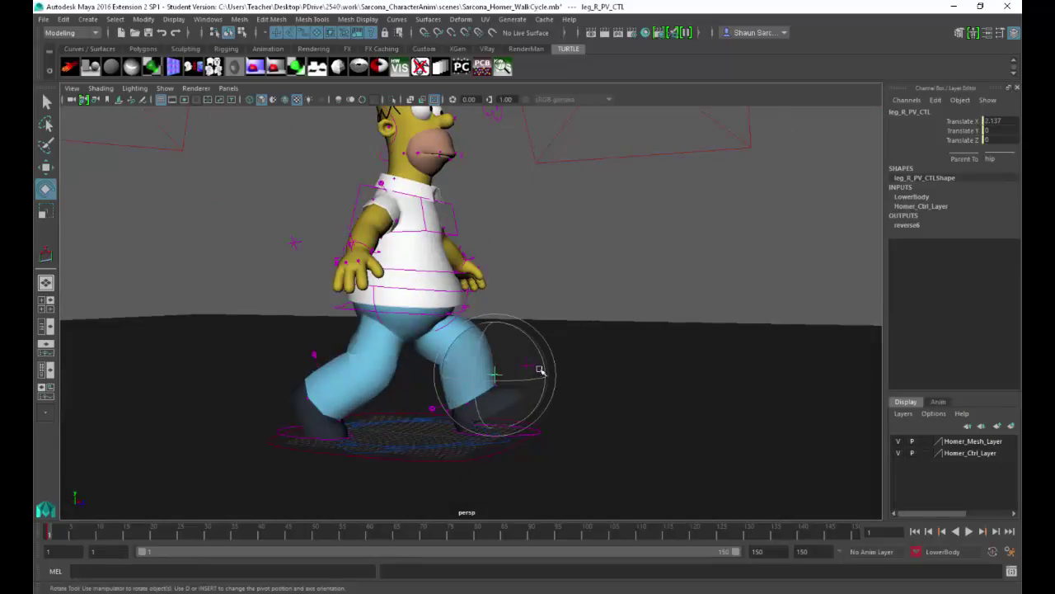
pyautogui.press('q')
pyautogui.click(726, 422)
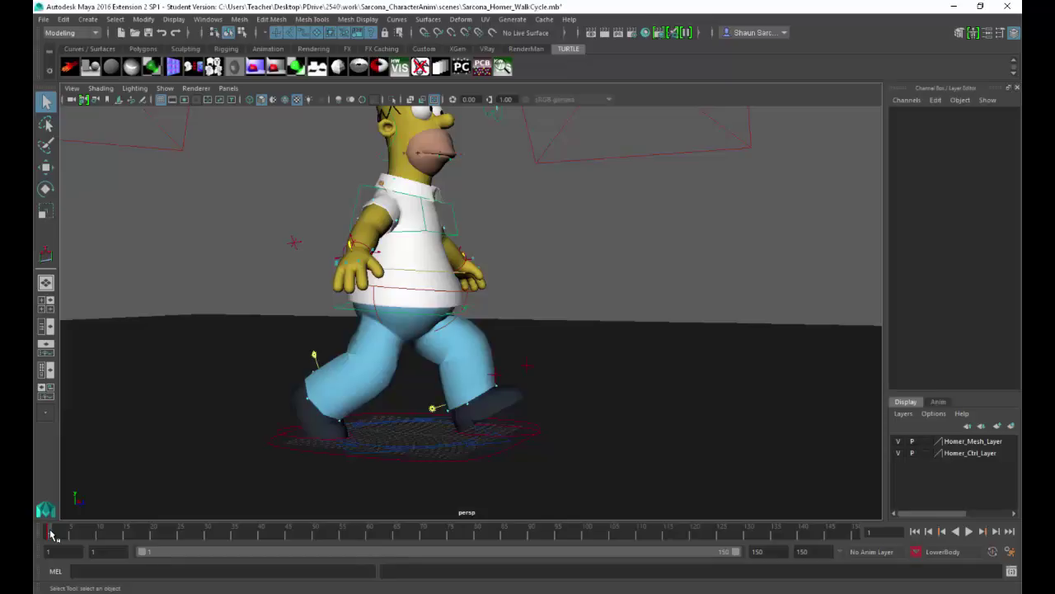
# Switch to the browser and study the side-view walk cycle reference from its first contact pose to its last.
pyautogui.hotkey('alt', 'Tab')
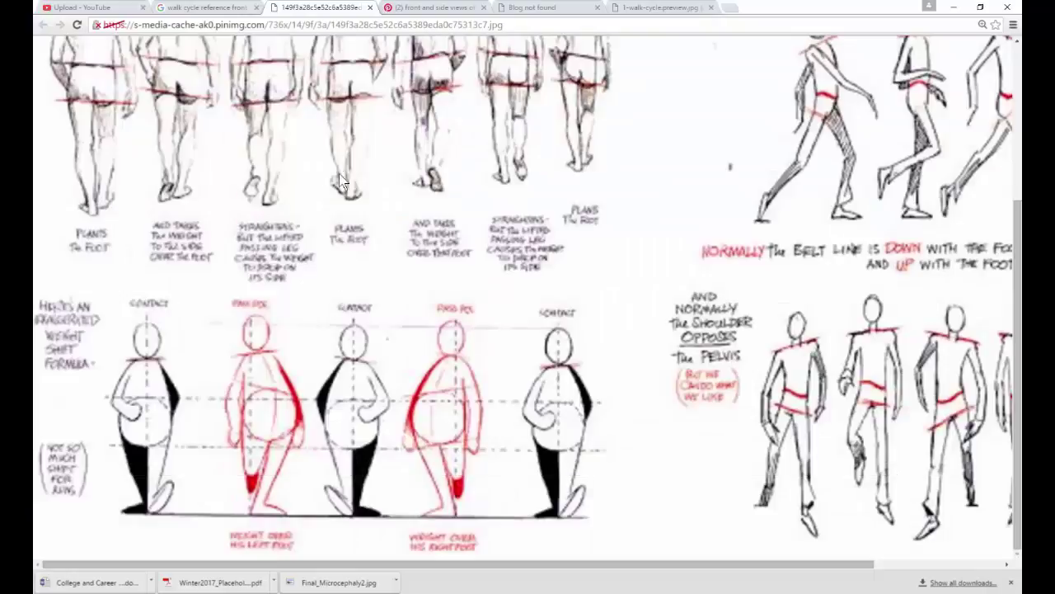
pyautogui.hotkey('ctrl', 'Tab')
pyautogui.hotkey('ctrl', 'Tab')
pyautogui.hotkey('ctrl', 'Tab')
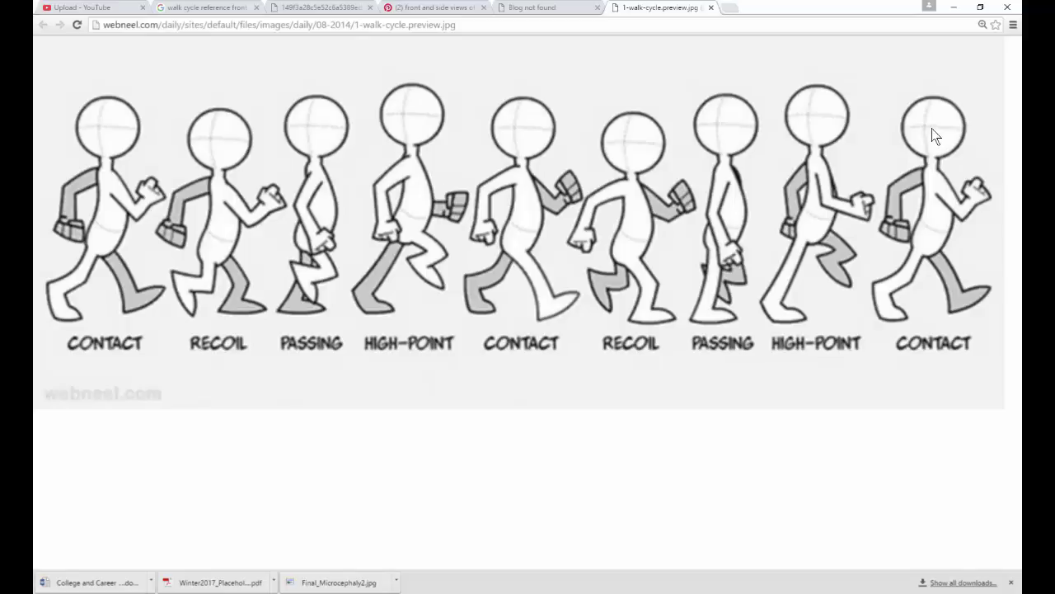
pyautogui.hotkey('alt', 'Tab')
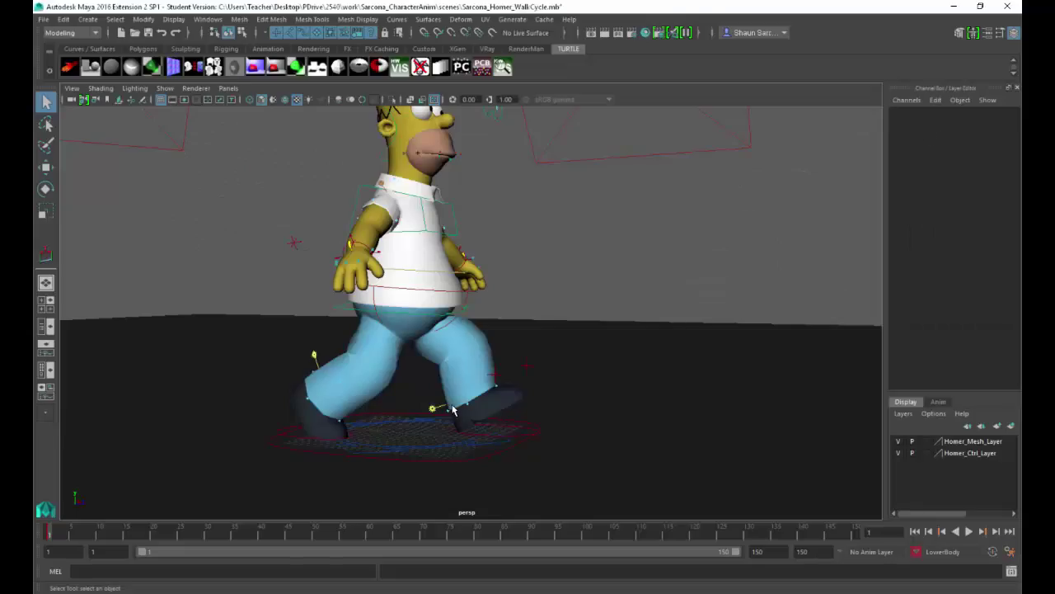
# Shorten the animation range to 60 frames and key the same contact pose at frame 60.
pyautogui.doubleClick(798, 550)
pyautogui.write('60')
pyautogui.press('Tab')
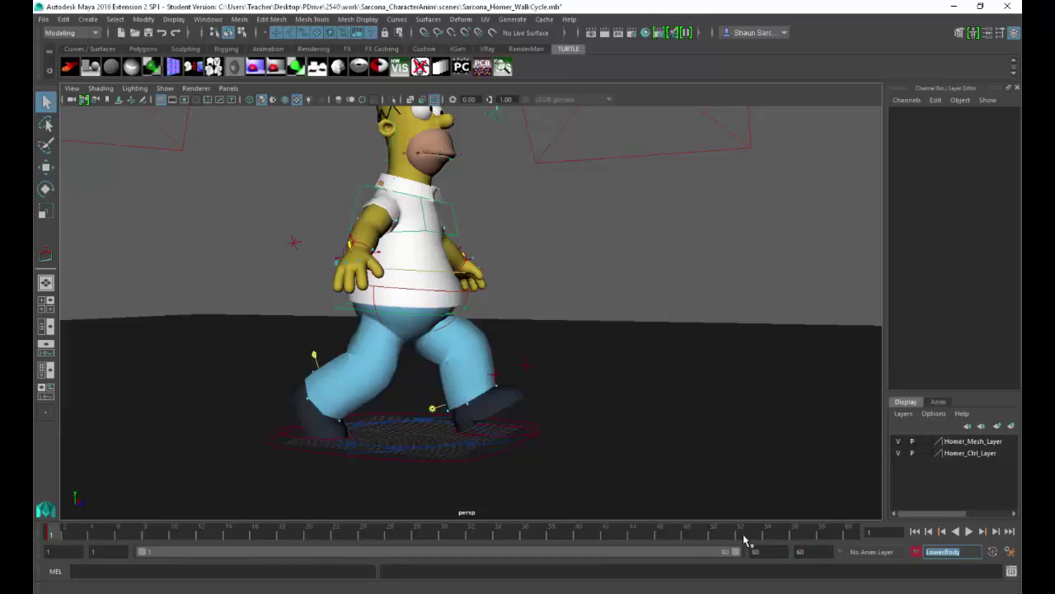
pyautogui.click(925, 536)
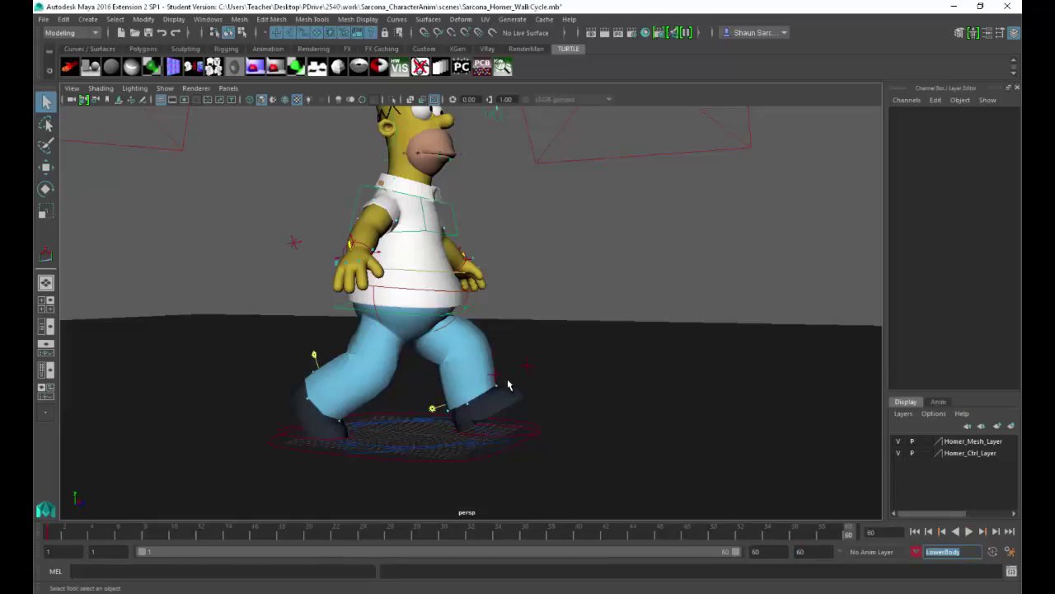
pyautogui.moveTo(509, 379)
pyautogui.keyDown('alt'); pyautogui.mouseDown()
pyautogui.moveTo(521, 399)
pyautogui.moveTo(521, 384)
pyautogui.mouseUp(); pyautogui.keyUp('alt')
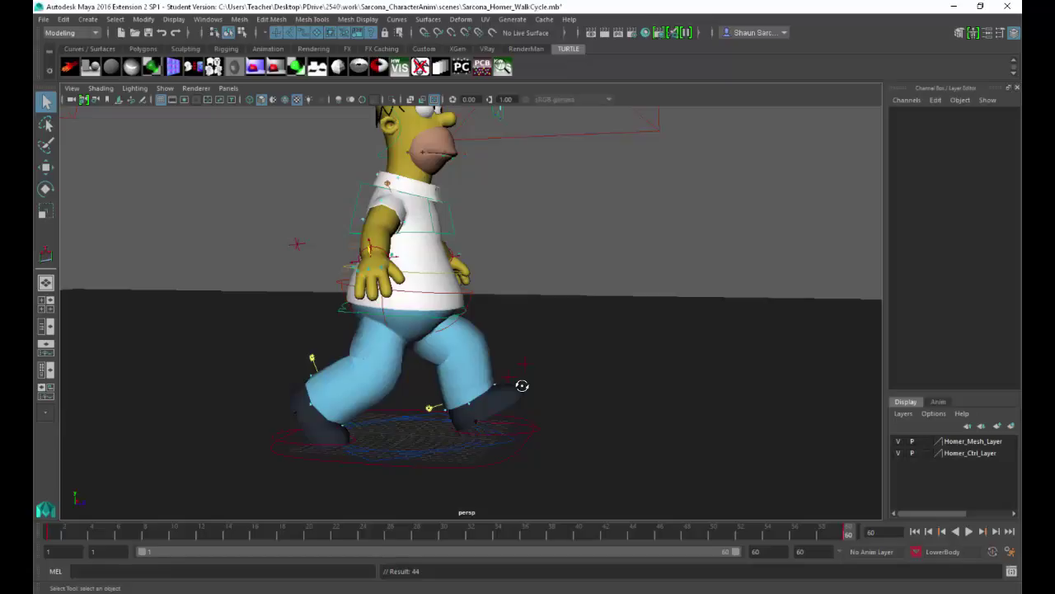
# Check the reference's middle contact pose and, at frame 30, move the left foot control backward to a Translate Z of about -11.5.
pyautogui.hotkey('alt', 'Tab')
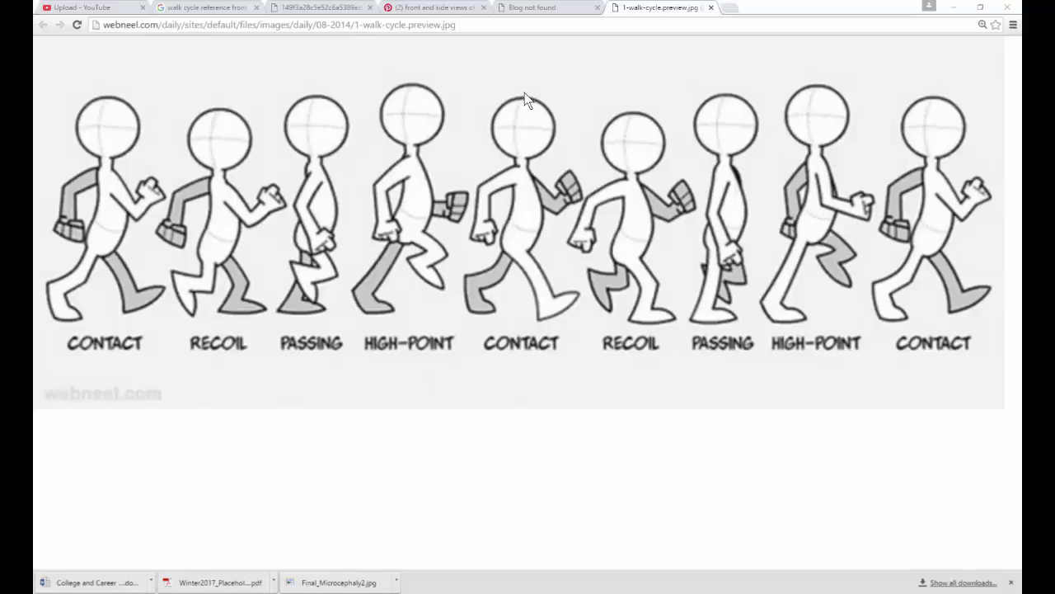
pyautogui.hotkey('alt', 'Tab')
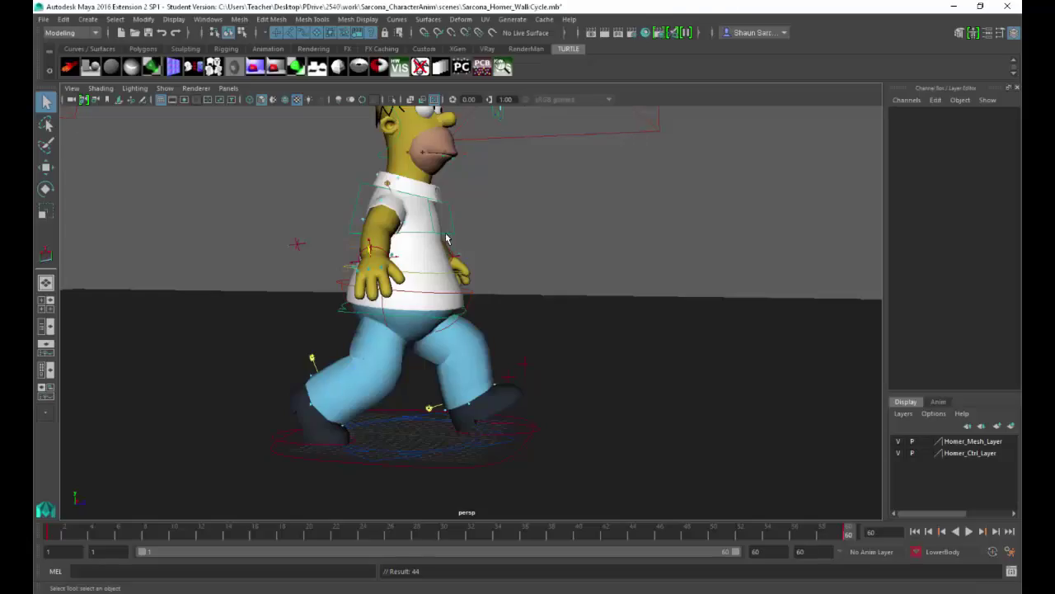
pyautogui.click(447, 532)
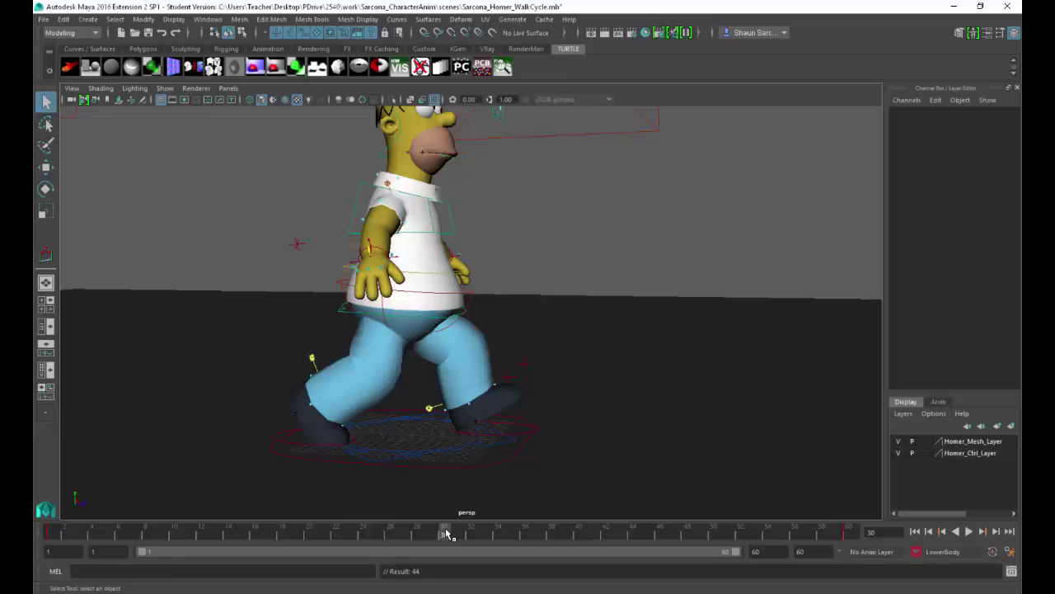
pyautogui.click(525, 437)
pyautogui.keyDown('alt'); pyautogui.moveTo(525, 438); pyautogui.dragTo(434, 404); pyautogui.keyUp('alt')
pyautogui.press('w')
pyautogui.press('space')
pyautogui.keyDown('alt'); pyautogui.moveTo(407, 413); pyautogui.dragTo(604, 331, button='middle'); pyautogui.keyUp('alt')
pyautogui.keyDown('alt'); pyautogui.moveTo(381, 294); pyautogui.dragTo(333, 294, button='right'); pyautogui.keyUp('alt')
pyautogui.keyDown('alt'); pyautogui.moveTo(481, 319); pyautogui.dragTo(525, 146, button='middle'); pyautogui.keyUp('alt')
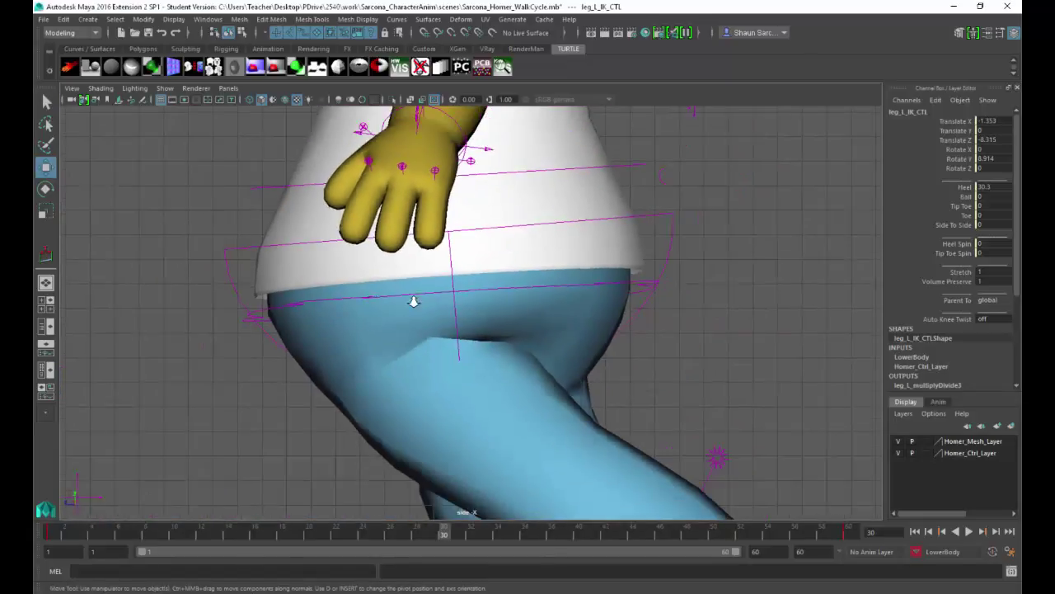
pyautogui.keyDown('alt'); pyautogui.moveTo(412, 299); pyautogui.dragTo(262, 295, button='right'); pyautogui.keyUp('alt')
pyautogui.keyDown('alt'); pyautogui.moveTo(610, 461); pyautogui.dragTo(557, 374, button='middle'); pyautogui.keyUp('alt')
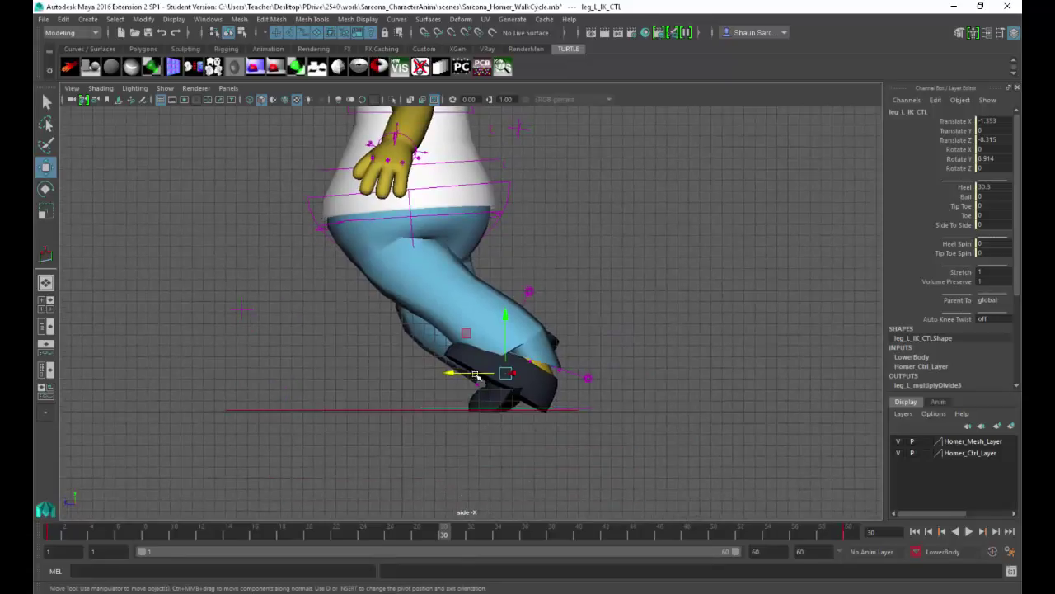
pyautogui.moveTo(476, 376)
pyautogui.mouseDown()
pyautogui.moveTo(406, 375)
pyautogui.moveTo(487, 373)
pyautogui.mouseUp()
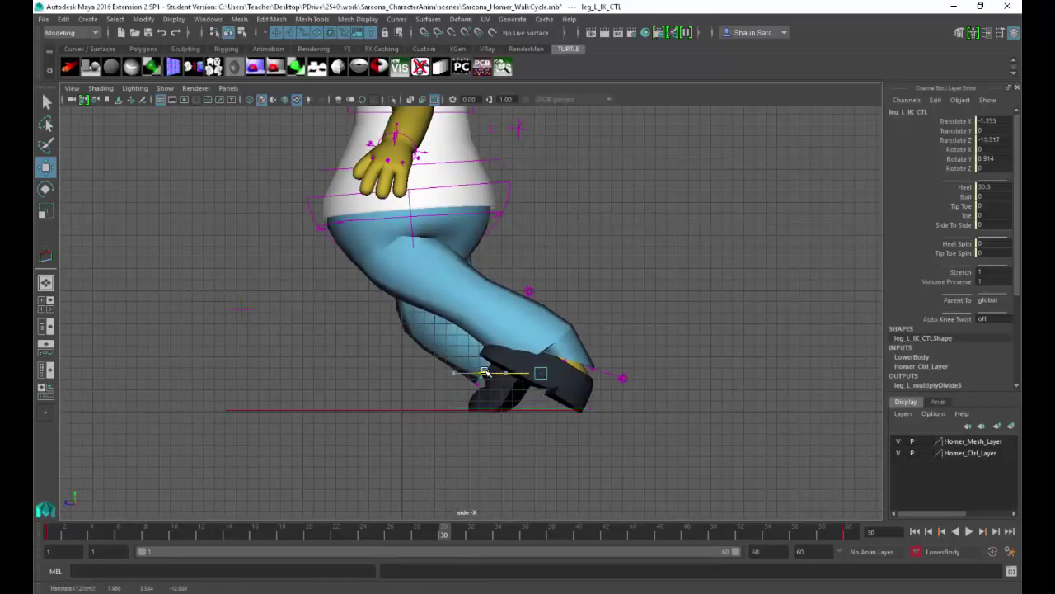
# Set the left foot's Heel to 0 and Ball to about 51.8, and nudge it back to a Translate Z of about -12.05.
pyautogui.click(960, 188)
pyautogui.moveTo(796, 226); pyautogui.dragTo(482, 253, button='middle')
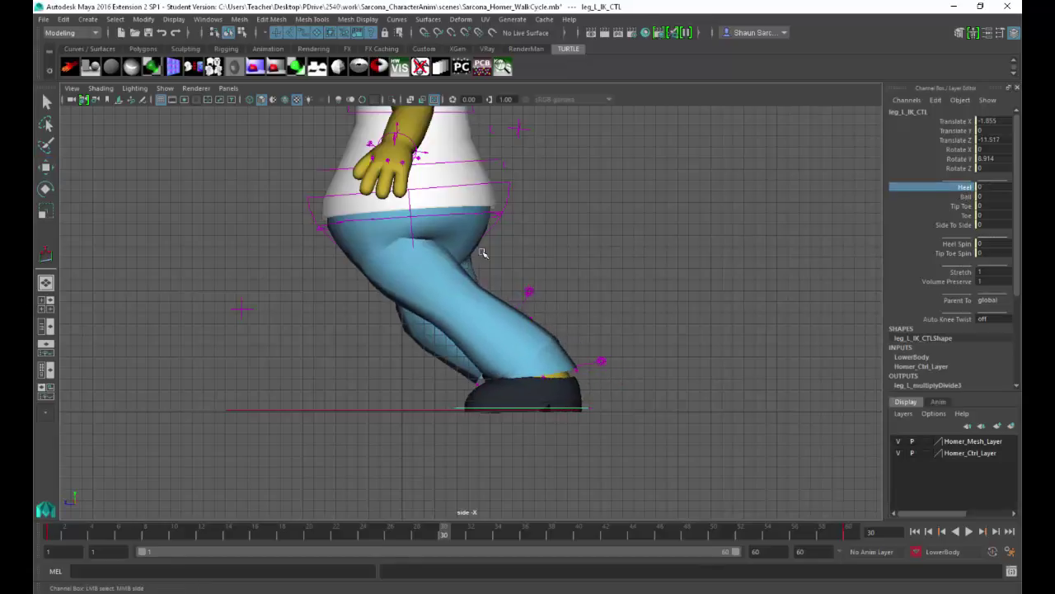
pyautogui.click(963, 196)
pyautogui.moveTo(659, 248); pyautogui.dragTo(955, 270, button='middle')
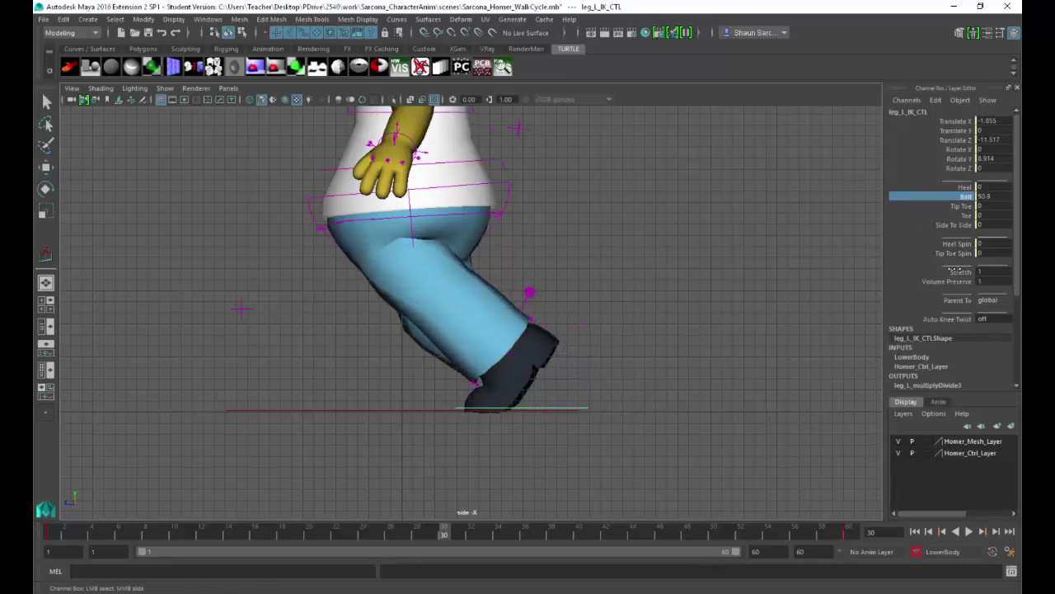
pyautogui.press('w')
pyautogui.moveTo(484, 375); pyautogui.dragTo(509, 374)
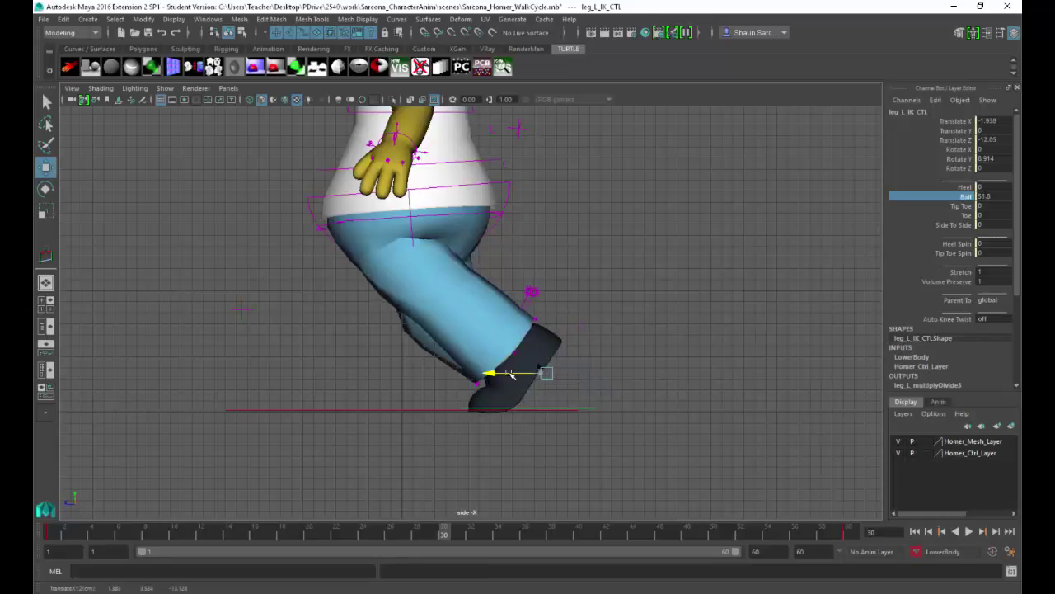
# In the perspective view, move the right foot control forward to a Translate Z of about 3.
pyautogui.press('space')
pyautogui.moveTo(605, 342); pyautogui.dragTo(605, 307)
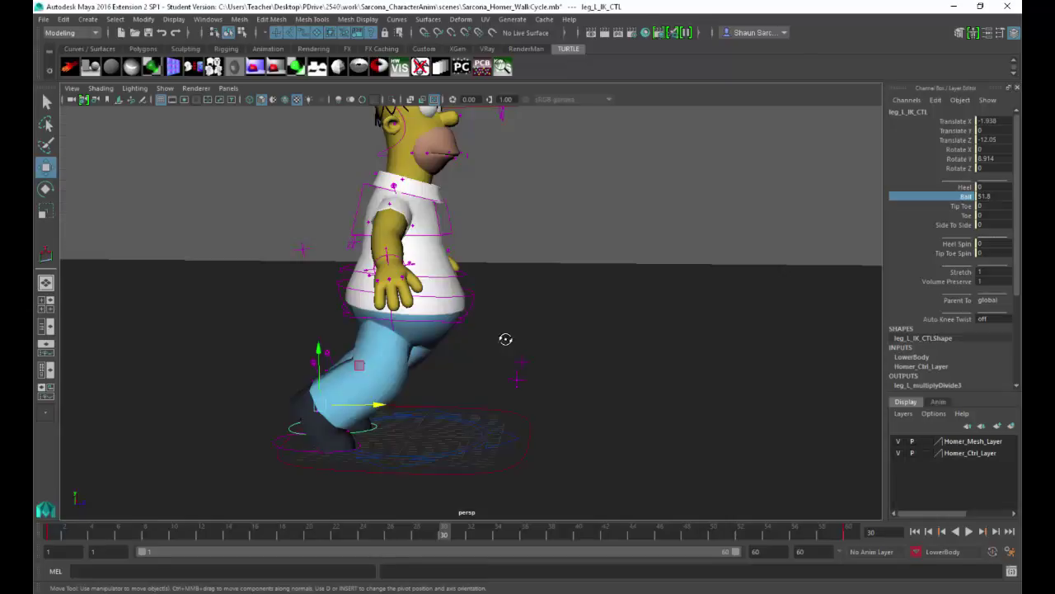
pyautogui.keyDown('alt'); pyautogui.moveTo(503, 339); pyautogui.dragTo(495, 351); pyautogui.keyUp('alt')
pyautogui.keyDown('alt'); pyautogui.moveTo(495, 352); pyautogui.dragTo(526, 281, button='middle'); pyautogui.keyUp('alt')
pyautogui.click(417, 432)
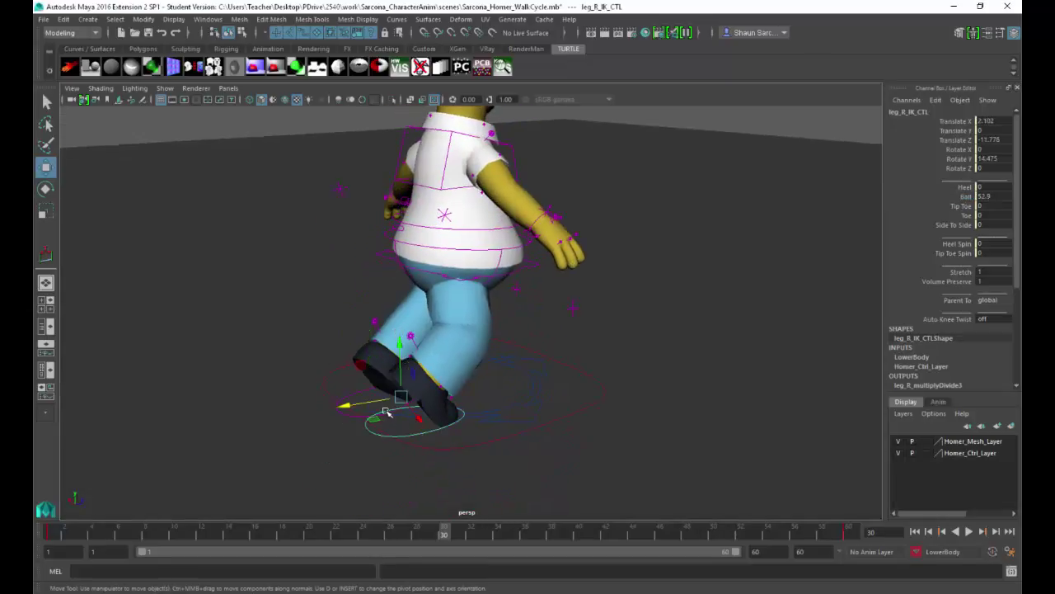
pyautogui.moveTo(358, 405); pyautogui.dragTo(500, 378)
# Set the right foot's Ball to 0 and Heel to about 41.3, and move the foot slightly farther forward.
pyautogui.click(954, 198)
pyautogui.moveTo(815, 236); pyautogui.dragTo(524, 254, button='middle')
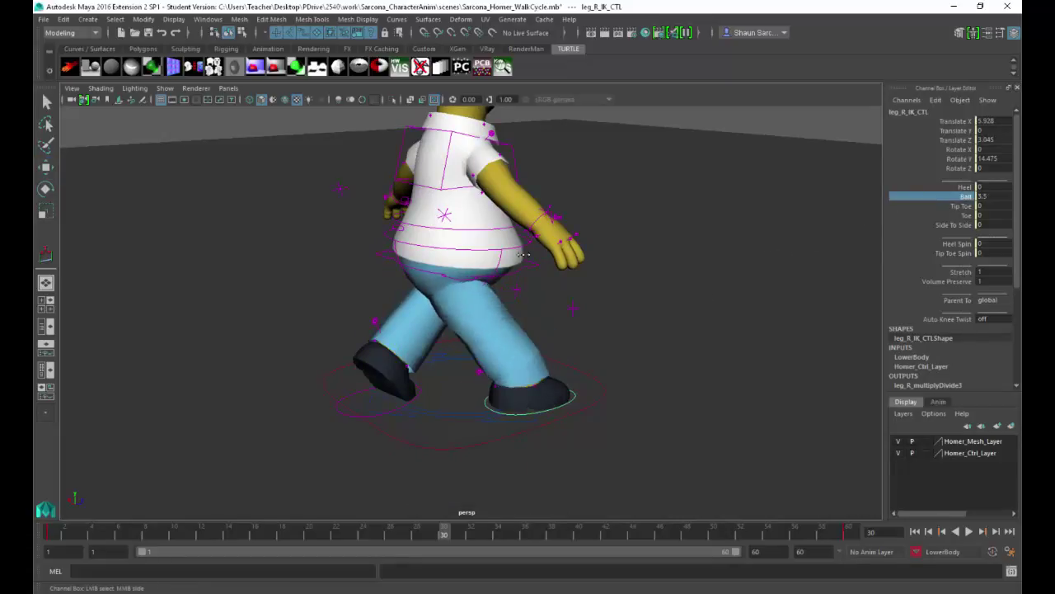
pyautogui.click(967, 181)
pyautogui.click(965, 189)
pyautogui.moveTo(810, 226); pyautogui.dragTo(775, 270, button='middle')
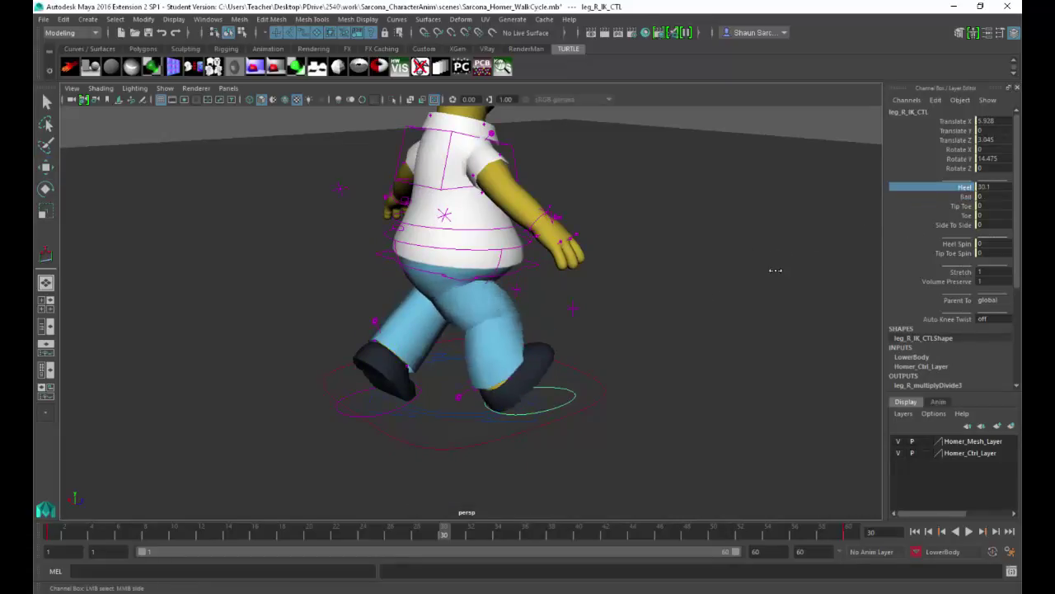
pyautogui.keyDown('alt'); pyautogui.moveTo(679, 332); pyautogui.dragTo(513, 365); pyautogui.keyUp('alt')
pyautogui.press('w')
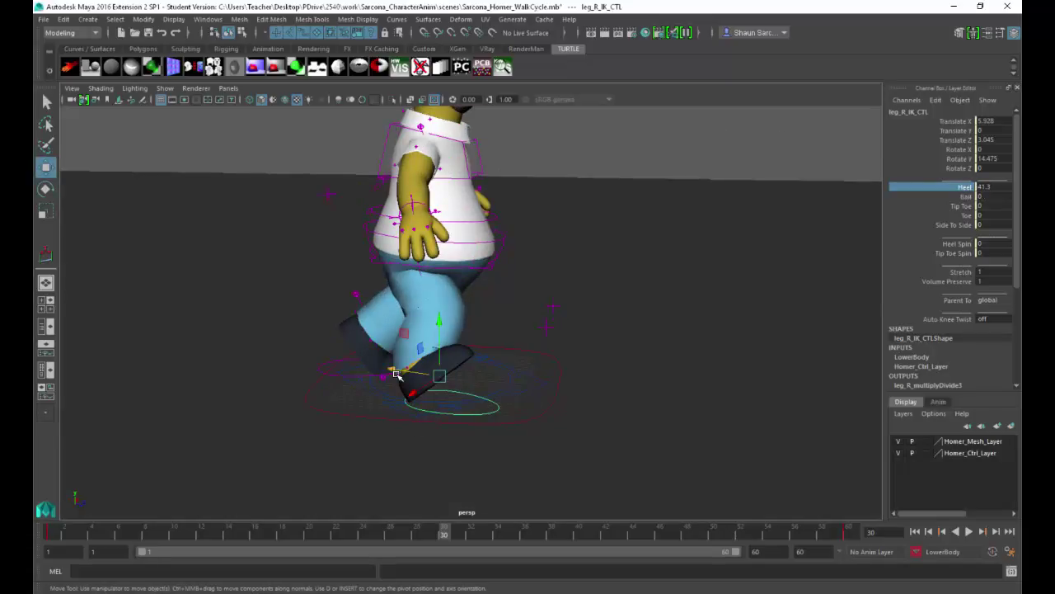
pyautogui.moveTo(418, 370); pyautogui.dragTo(440, 373)
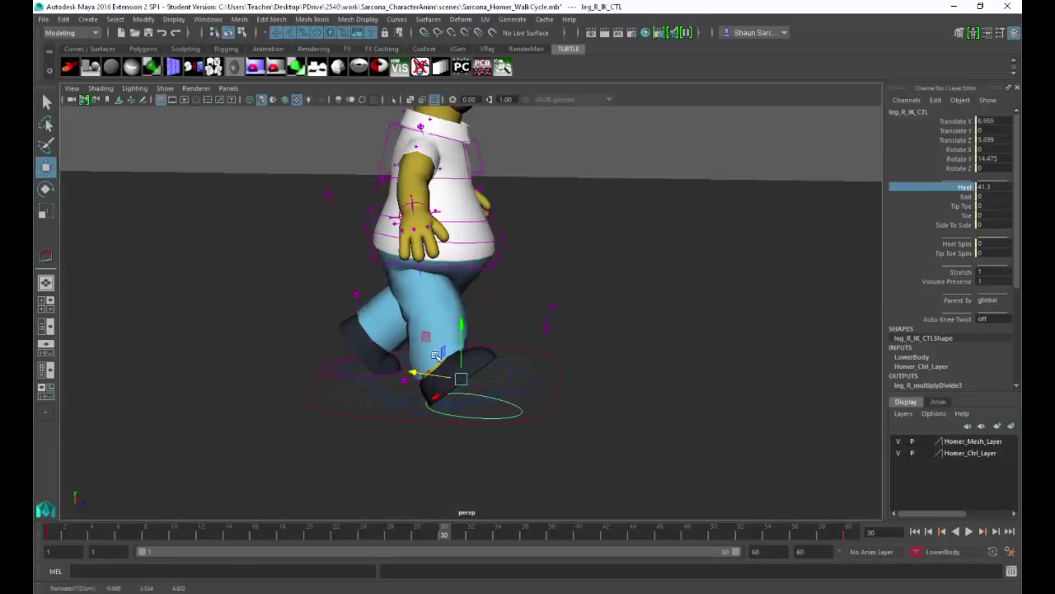
# Reverse the sign of the hip control's Rotate Y so the pelvis turns the opposite way.
pyautogui.keyDown('alt'); pyautogui.moveTo(472, 282); pyautogui.dragTo(509, 245); pyautogui.keyUp('alt')
pyautogui.click(497, 257)
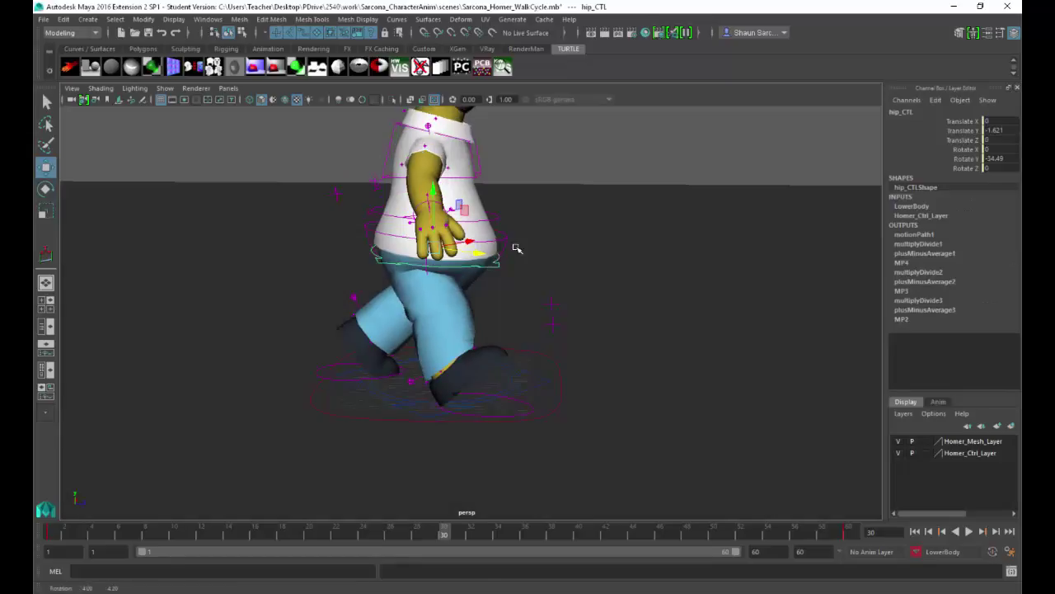
pyautogui.press('e')
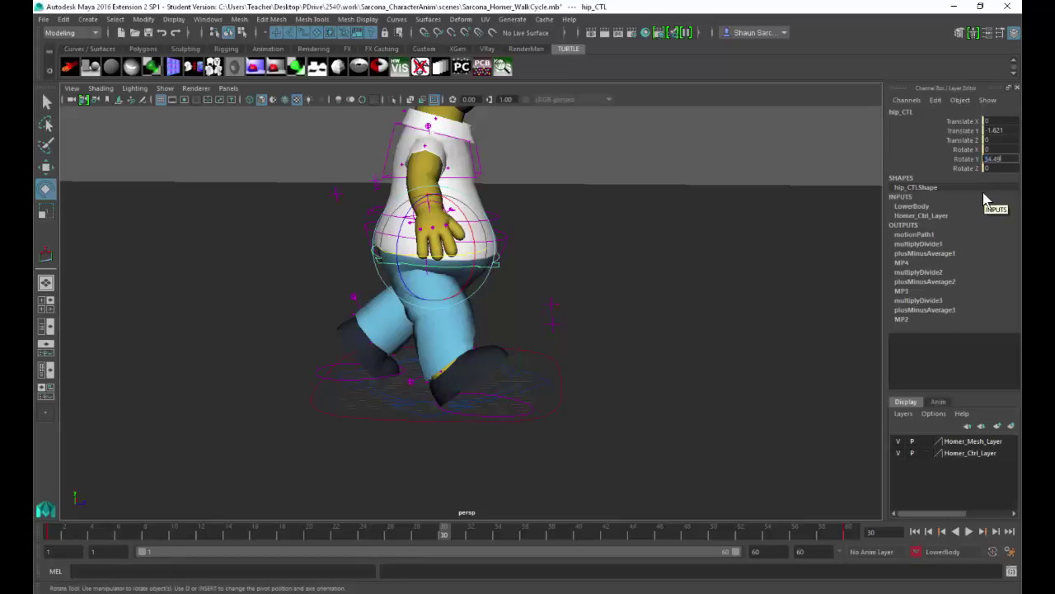
pyautogui.press('Return')
# From the front, move the right and left foot controls outward to their own sides of the body.
pyautogui.keyDown('alt'); pyautogui.moveTo(639, 234); pyautogui.dragTo(495, 414); pyautogui.keyUp('alt')
pyautogui.click(452, 395)
pyautogui.press('w')
pyautogui.moveTo(414, 358); pyautogui.dragTo(359, 359)
pyautogui.moveTo(500, 357); pyautogui.dragTo(534, 351)
pyautogui.click(535, 349)
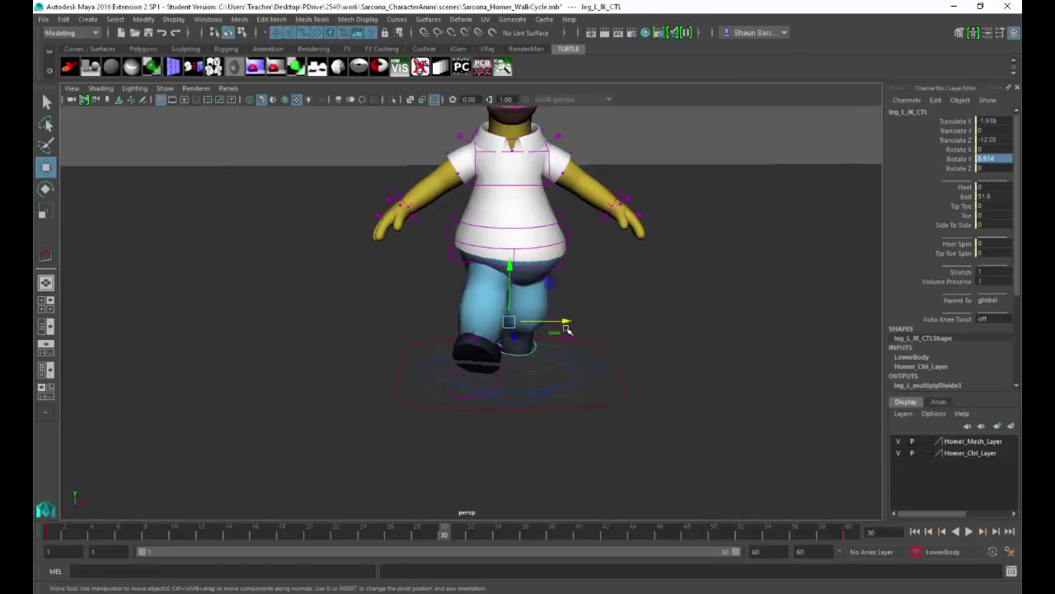
pyautogui.moveTo(569, 320); pyautogui.dragTo(595, 319)
# Lengthen the stride by moving the right foot control forward to a Translate Z of about 13.1.
pyautogui.keyDown('alt'); pyautogui.moveTo(513, 360); pyautogui.dragTo(571, 360); pyautogui.keyUp('alt')
pyautogui.click(517, 382)
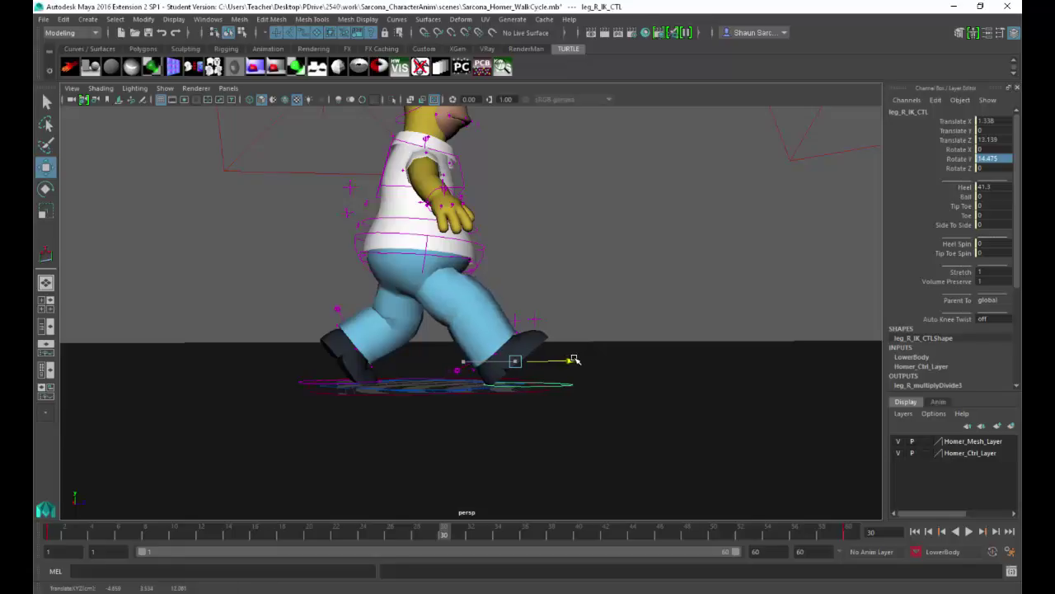
pyautogui.click(601, 285)
# Review the opposite contact pose from the side and key the lower body at frame 30.
pyautogui.keyDown('alt'); pyautogui.moveTo(601, 286); pyautogui.dragTo(573, 289); pyautogui.keyUp('alt')
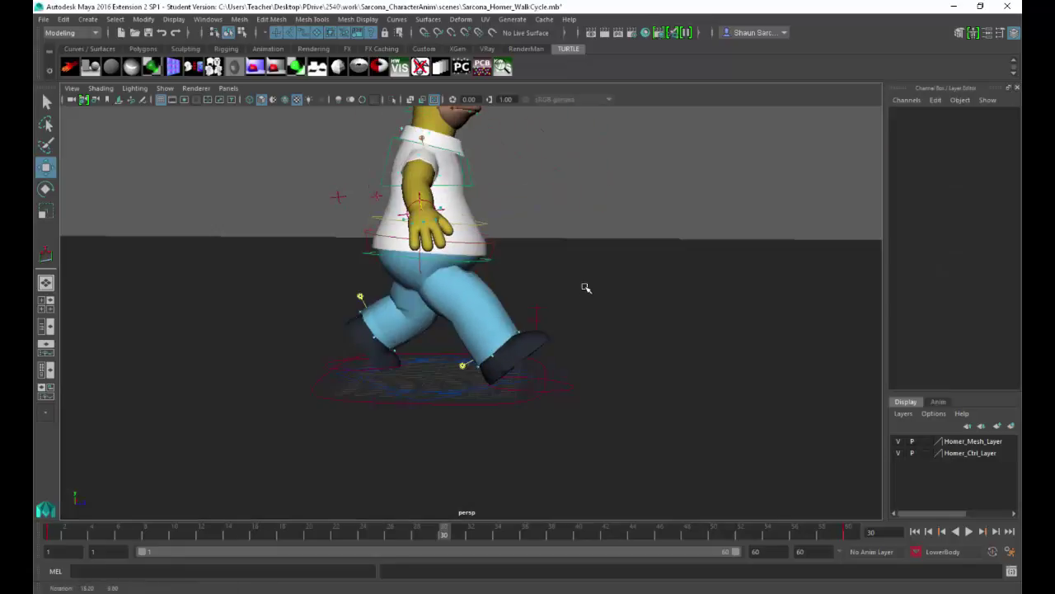
pyautogui.click(585, 288)
pyautogui.click(649, 205)
pyautogui.keyDown('alt'); pyautogui.moveTo(728, 230); pyautogui.dragTo(620, 266); pyautogui.keyUp('alt')
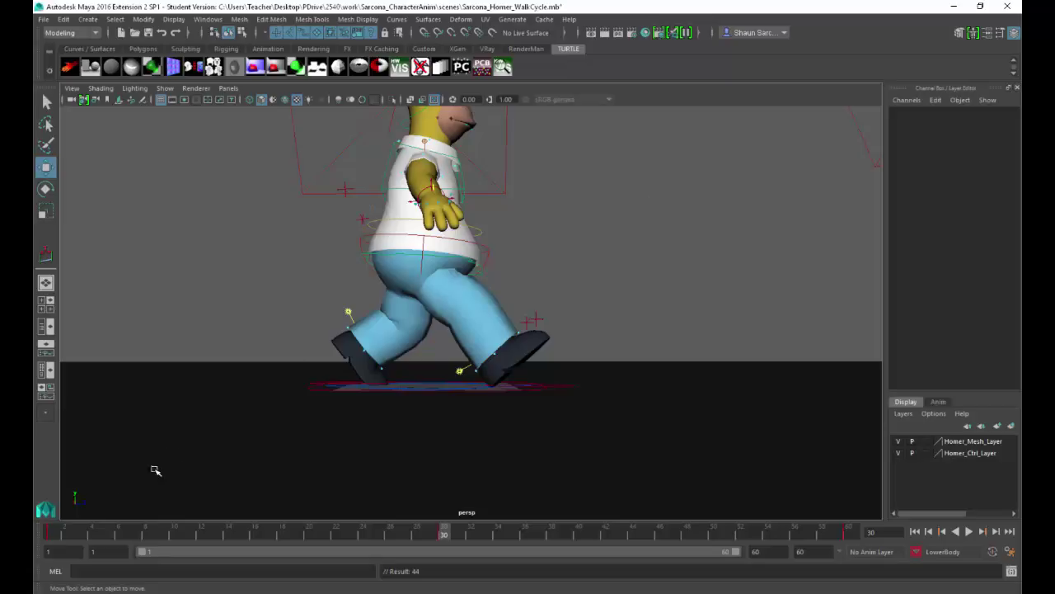
# Play the animation from frame 1 to review the motion between the contact poses, and return to the first frame.
pyautogui.click(49, 535)
pyautogui.hotkey('alt', 'v')
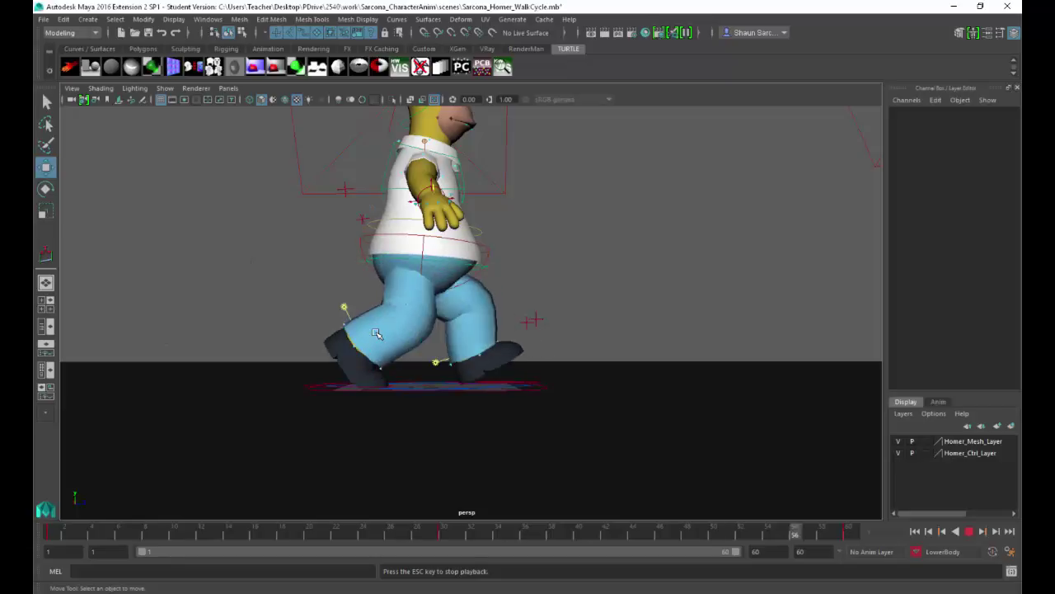
pyautogui.press('Escape')
pyautogui.hotkey('alt', 'v')
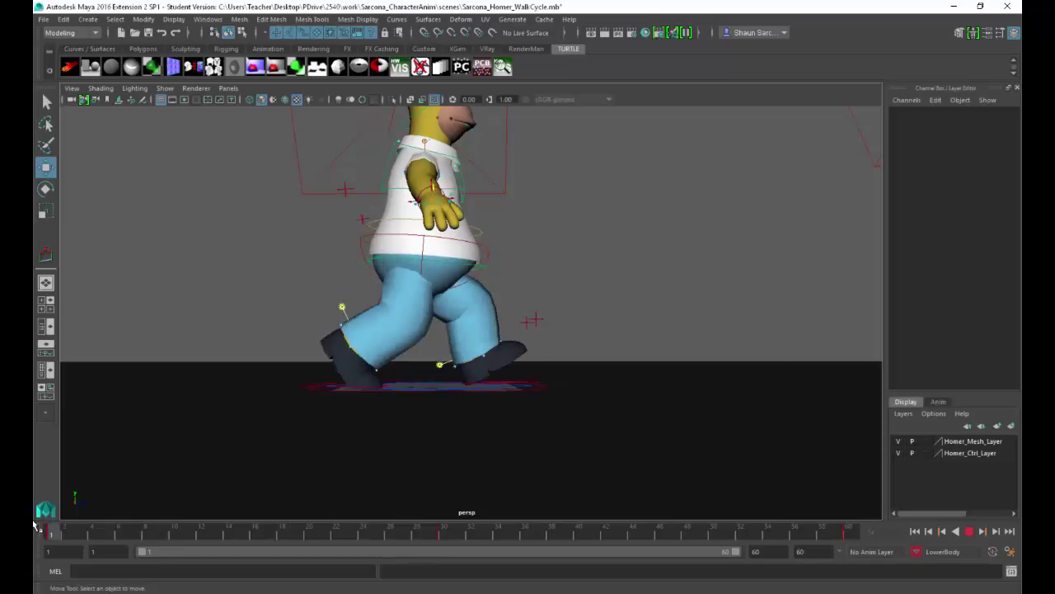
pyautogui.press('Escape')
pyautogui.hotkey('alt', 'shift', 'v')
# Set the timeline's playback speed to Real-time.
pyautogui.rightClick(263, 532)
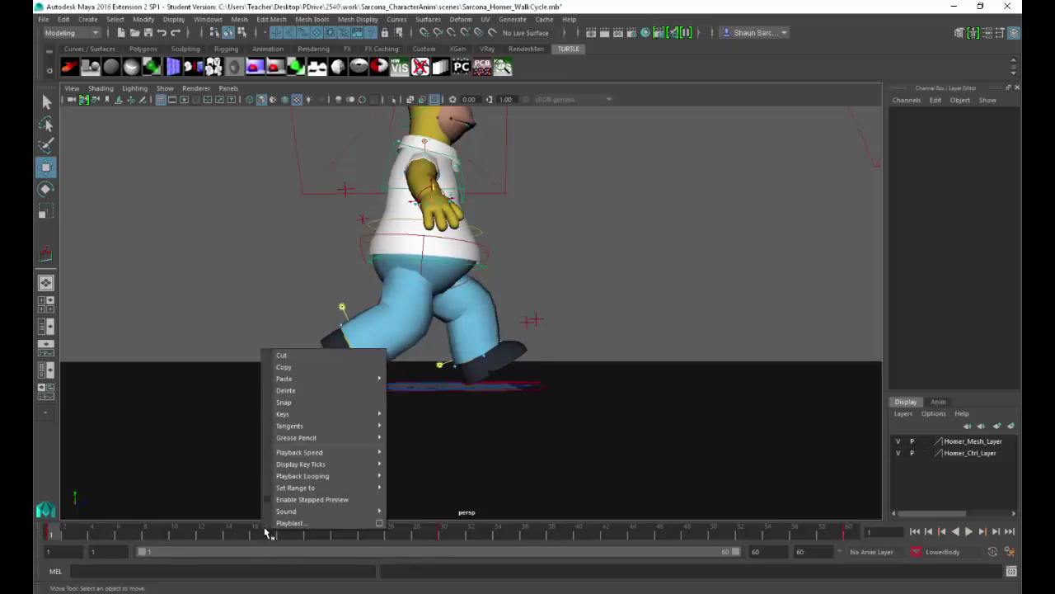
pyautogui.moveTo(371, 453)
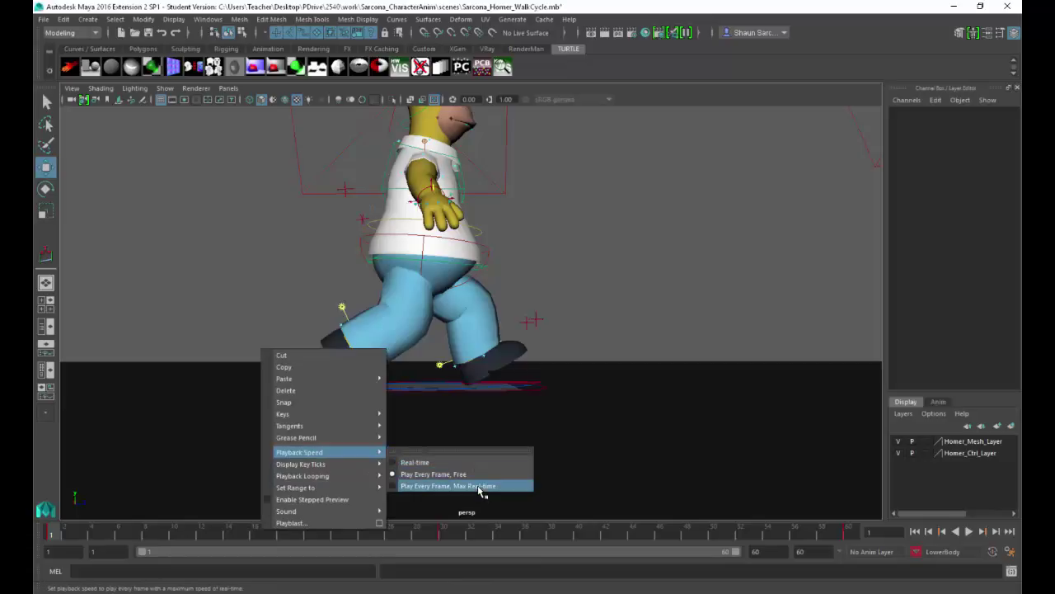
pyautogui.click(422, 462)
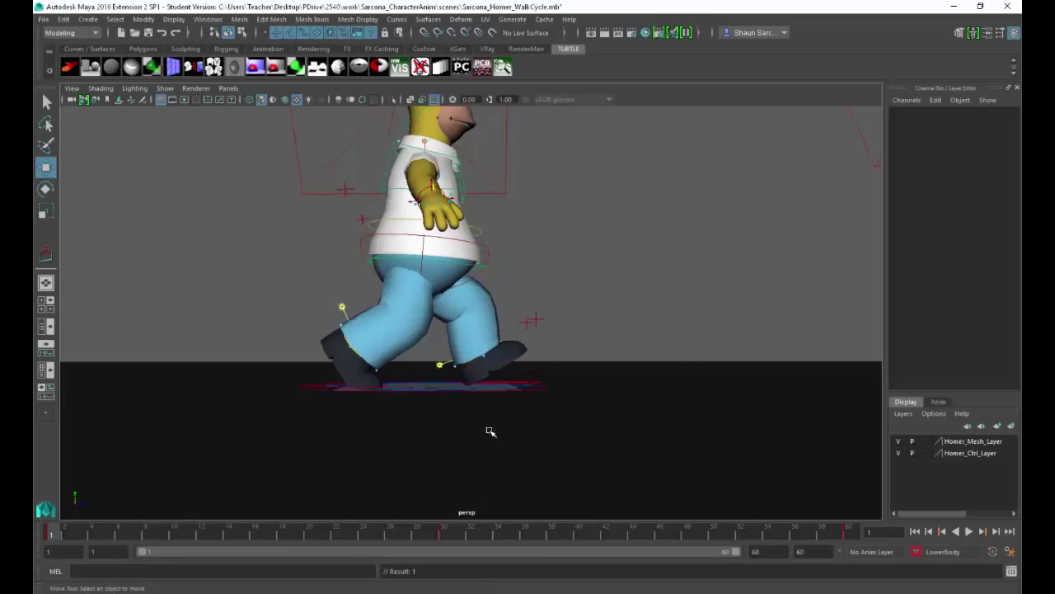
# Review the walk playback against the passing pose in the browser's walk-cycle reference image, and move the timeline to frame 15.
pyautogui.click(969, 532)
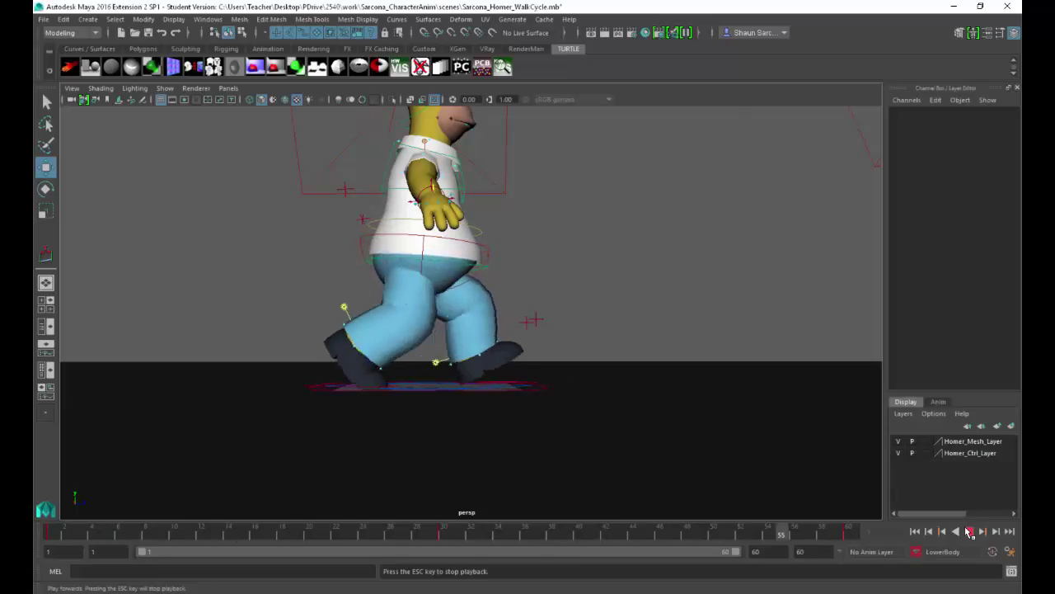
pyautogui.click(970, 532)
pyautogui.hotkey('alt', 'Tab')
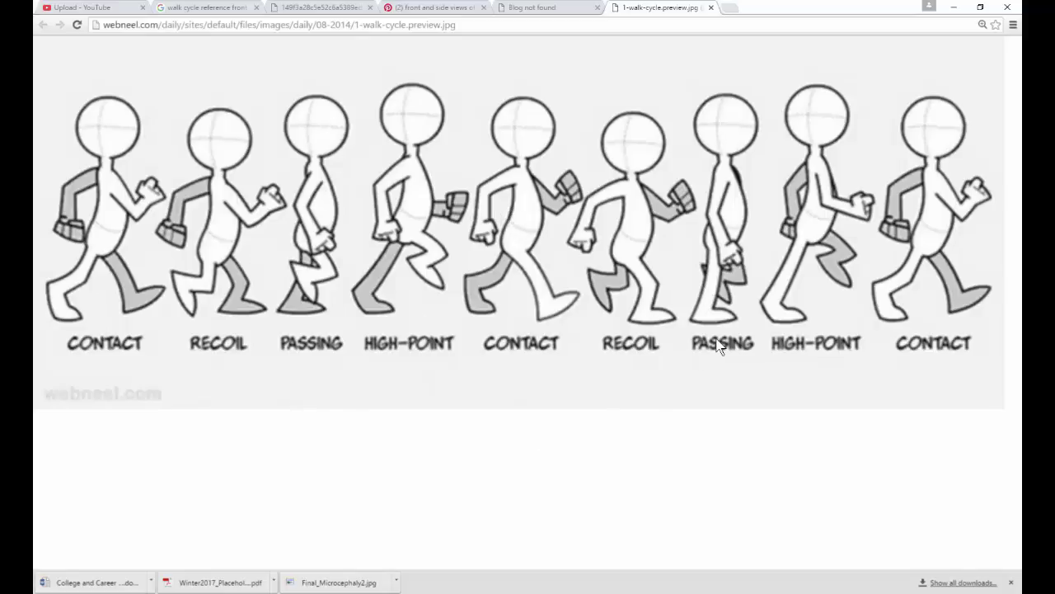
pyautogui.hotkey('alt', 'Tab')
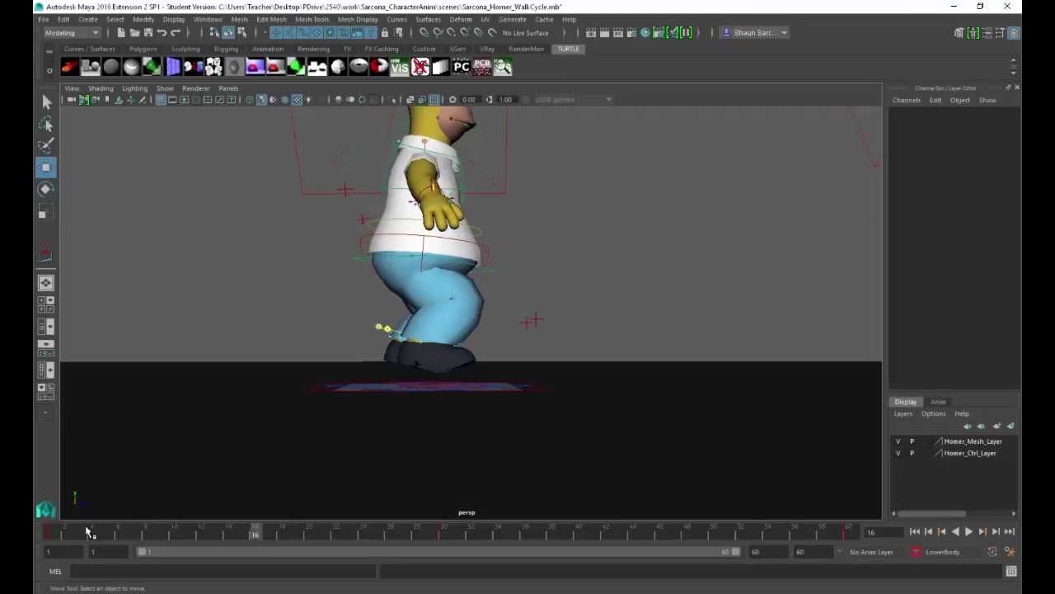
pyautogui.moveTo(88, 532); pyautogui.dragTo(46, 528)
pyautogui.hotkey('alt', 'v')
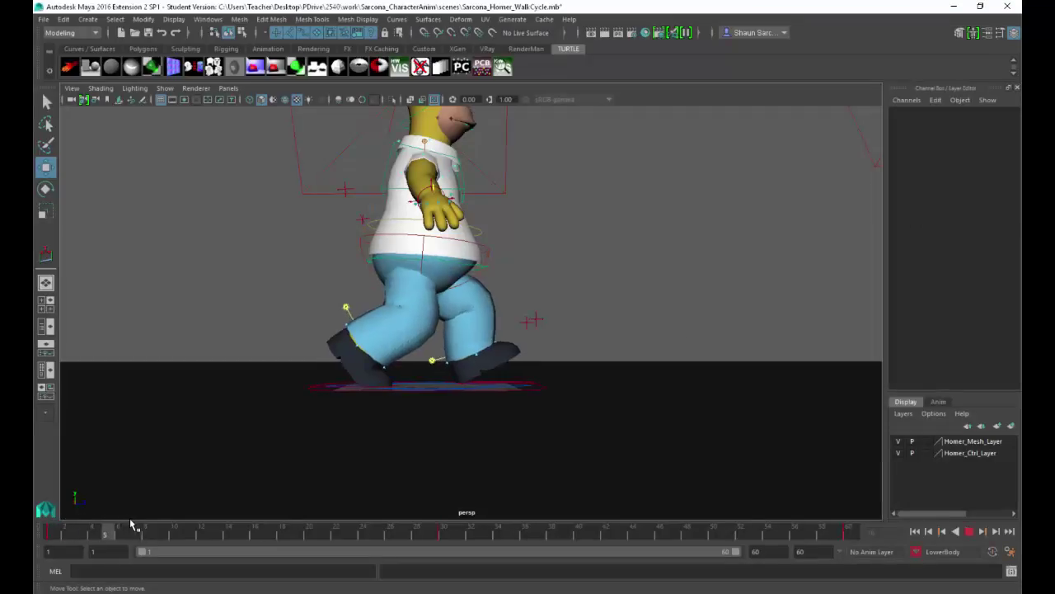
pyautogui.moveTo(132, 525); pyautogui.dragTo(250, 535)
# Flatten the left foot at frame 15 by setting its control's Ball and Heel to 0.
pyautogui.keyDown('alt'); pyautogui.moveTo(282, 465); pyautogui.dragTo(575, 405); pyautogui.keyUp('alt')
pyautogui.click(540, 400)
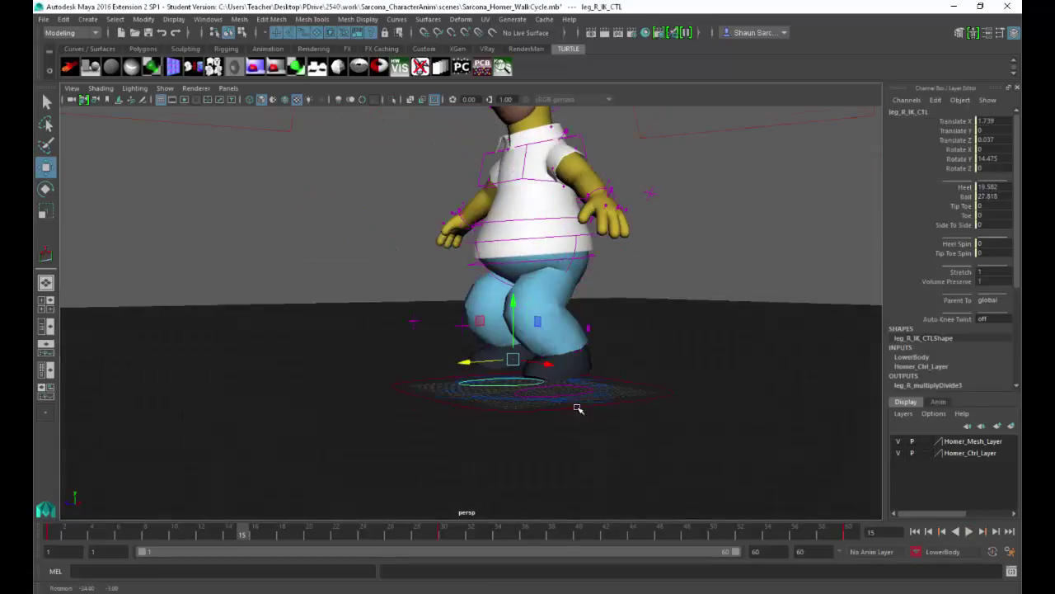
pyautogui.click(590, 387)
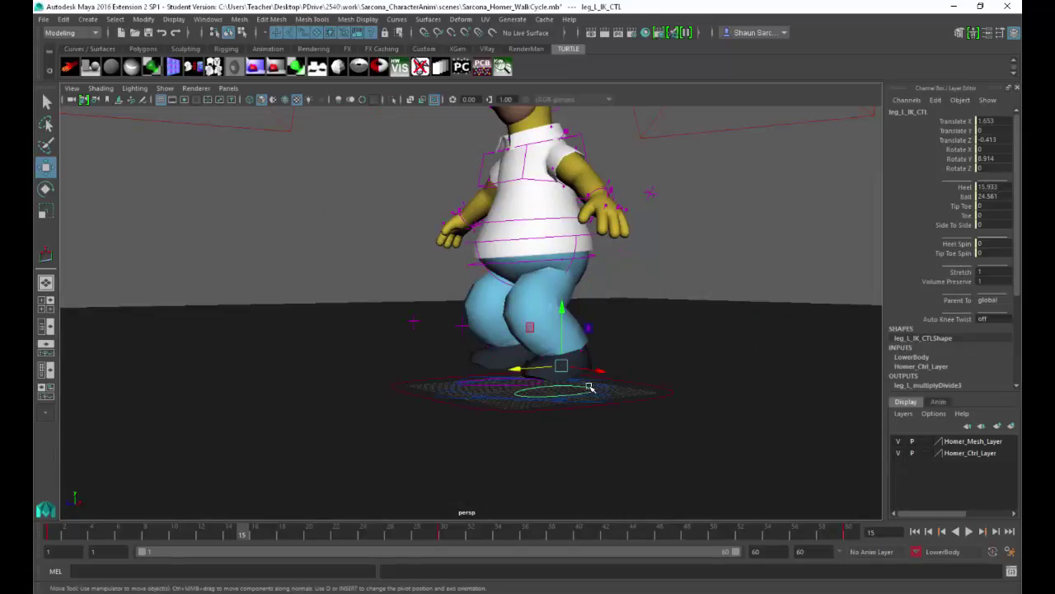
pyautogui.keyDown('alt'); pyautogui.moveTo(710, 326); pyautogui.dragTo(752, 288); pyautogui.keyUp('alt')
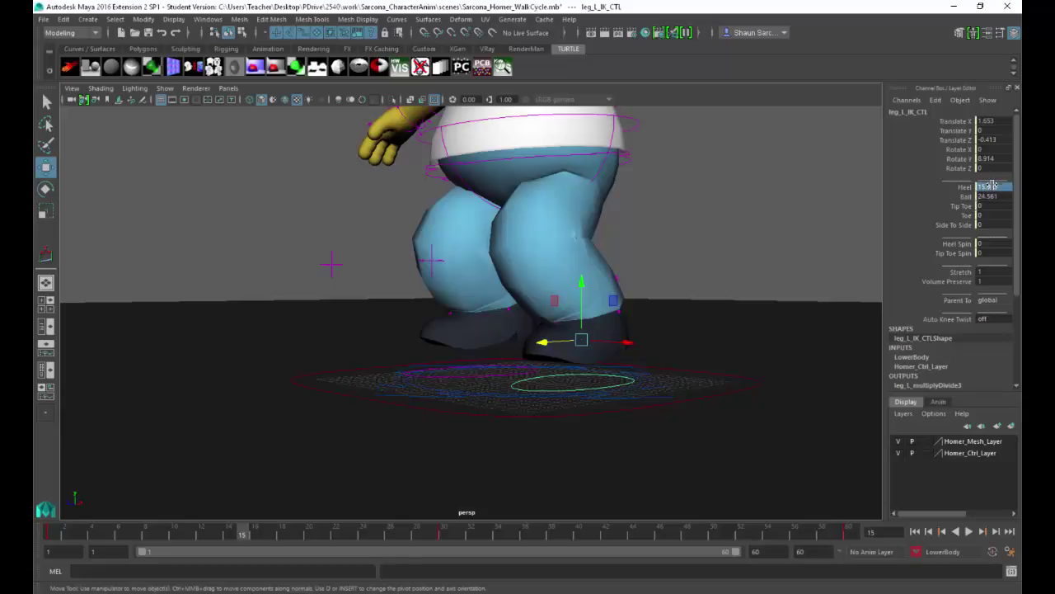
pyautogui.doubleClick(993, 196)
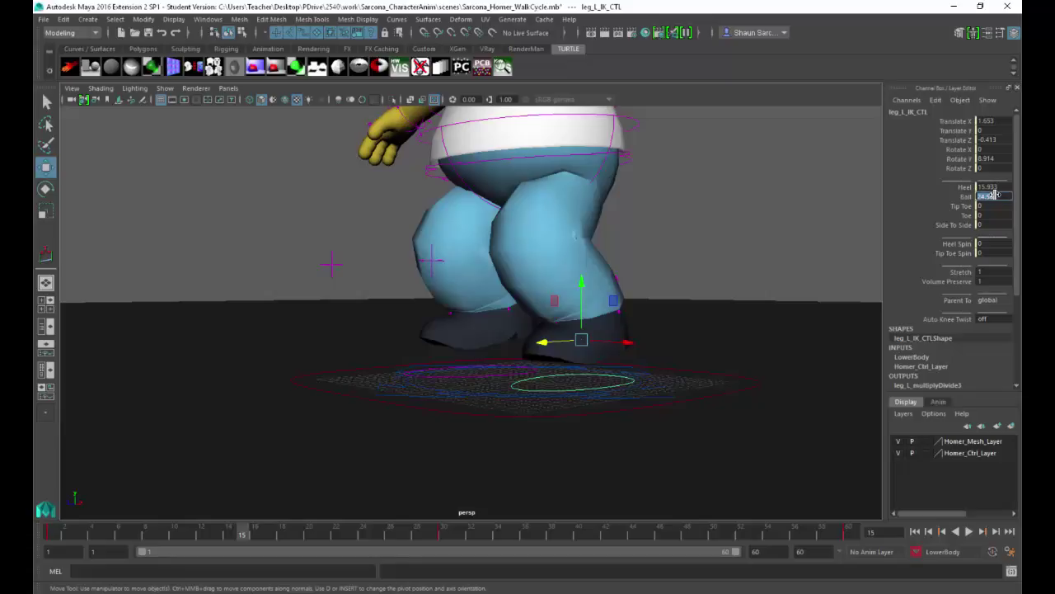
pyautogui.write('0')
pyautogui.press('Return')
pyautogui.click(996, 187)
pyautogui.write('0')
pyautogui.press('Return')
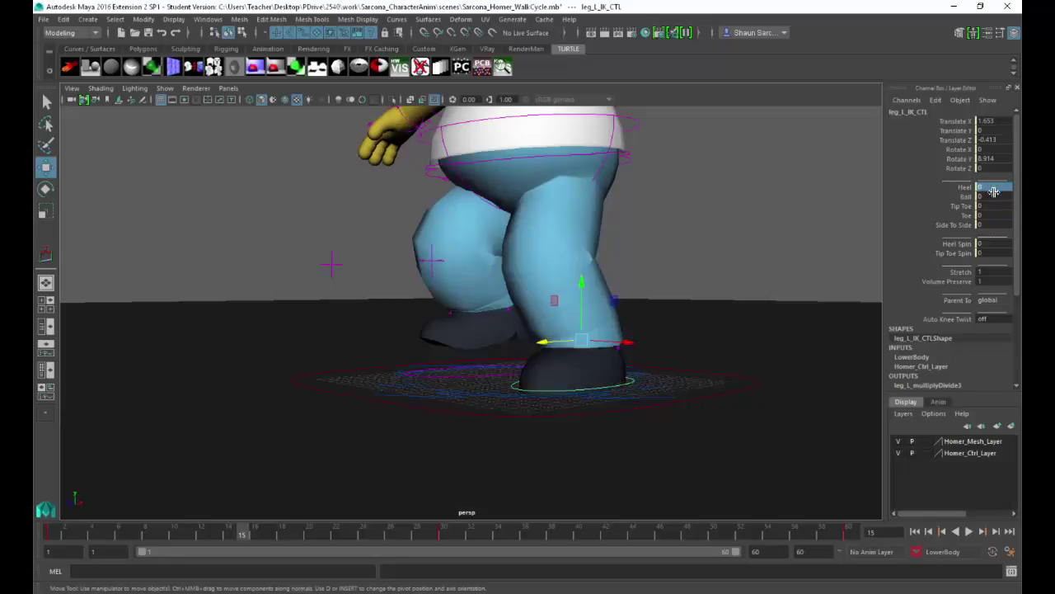
# Compare the planted and lifted feet of the reference image's first passing pose with the character's feet.
pyautogui.hotkey('alt', 'Tab')
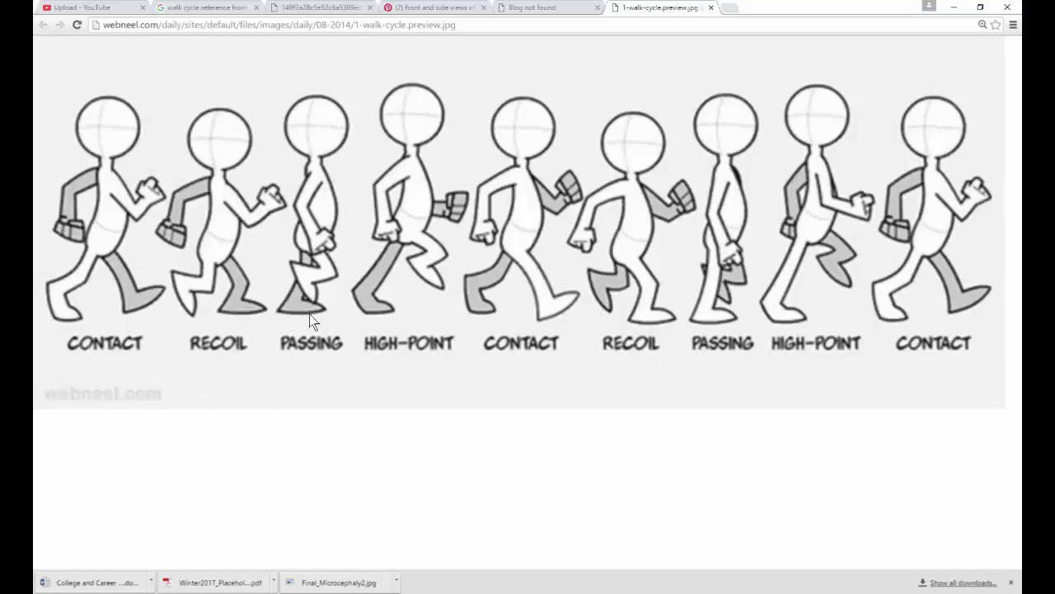
pyautogui.hotkey('alt', 'Tab')
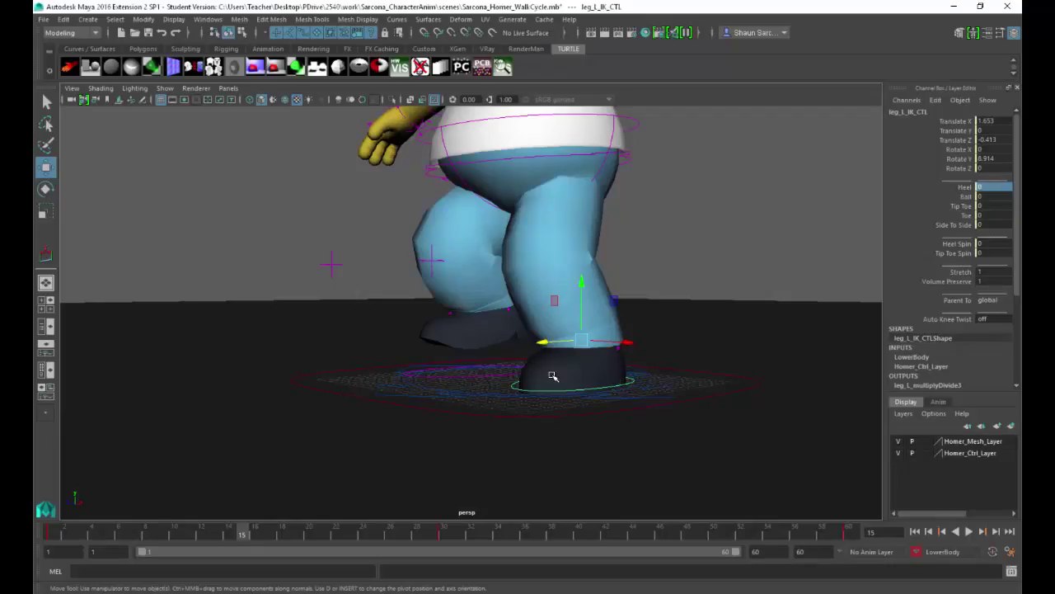
pyautogui.hotkey('alt', 'Tab')
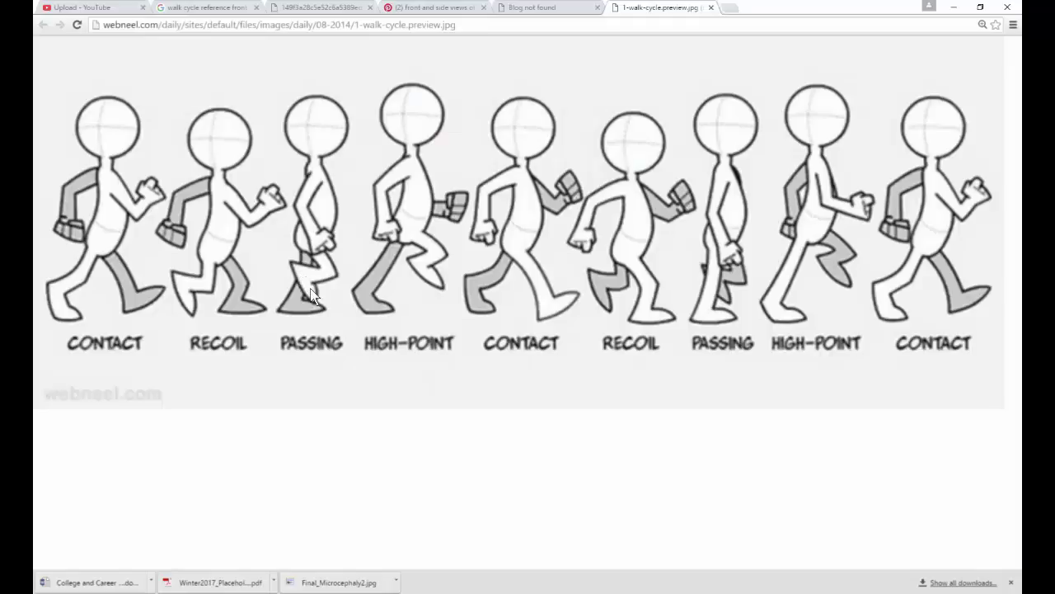
pyautogui.hotkey('alt', 'Tab')
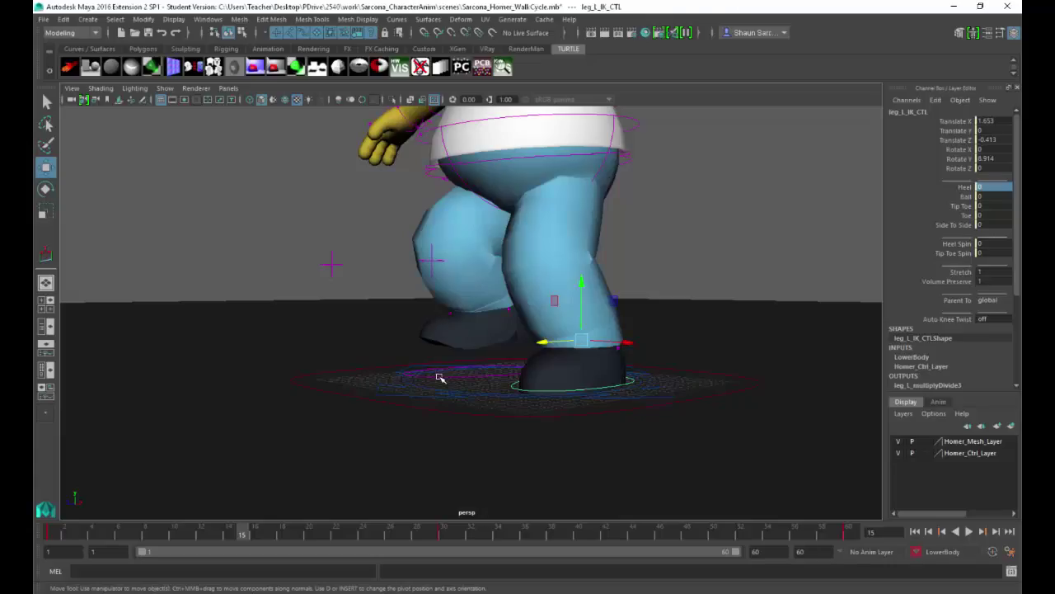
# Raise the right foot control to a Translate Y of about 1.8 and set its Heel and Ball to 0.
pyautogui.click(440, 377)
pyautogui.keyDown('alt'); pyautogui.moveTo(431, 366); pyautogui.dragTo(532, 336); pyautogui.keyUp('alt')
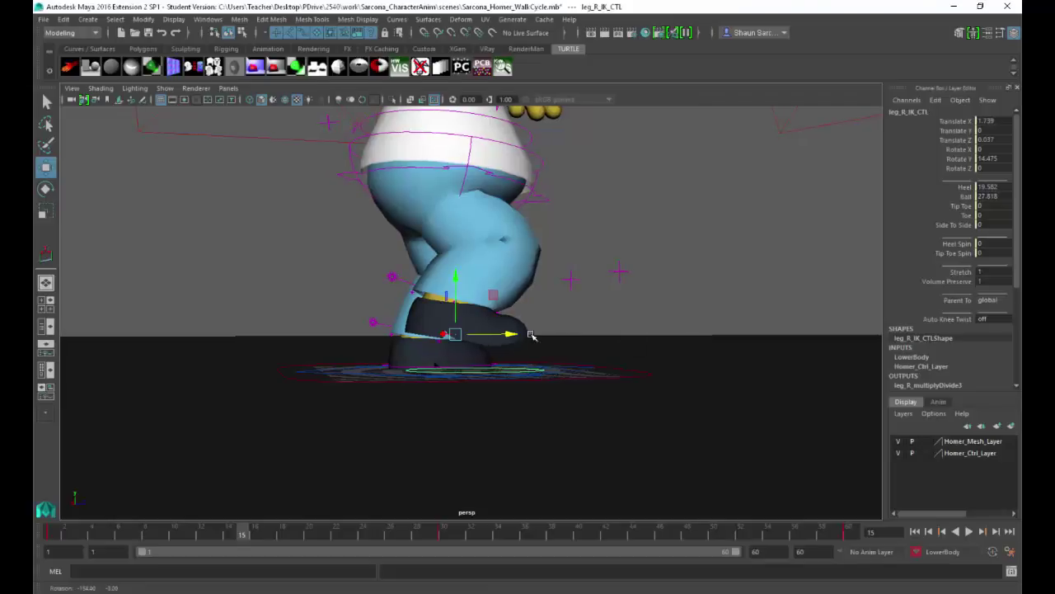
pyautogui.click(992, 204)
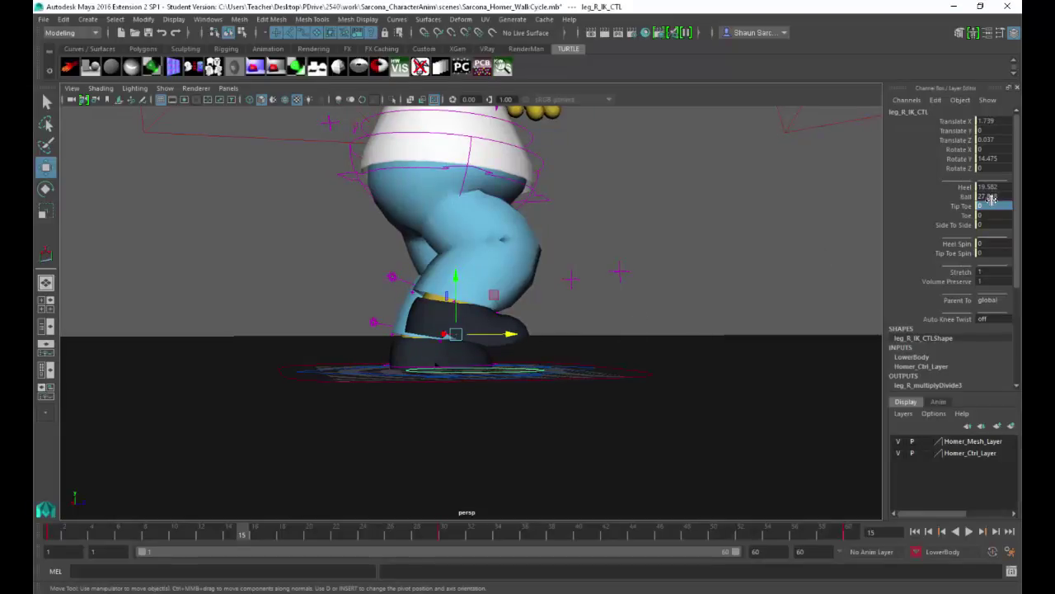
pyautogui.doubleClick(990, 196)
pyautogui.press('Return')
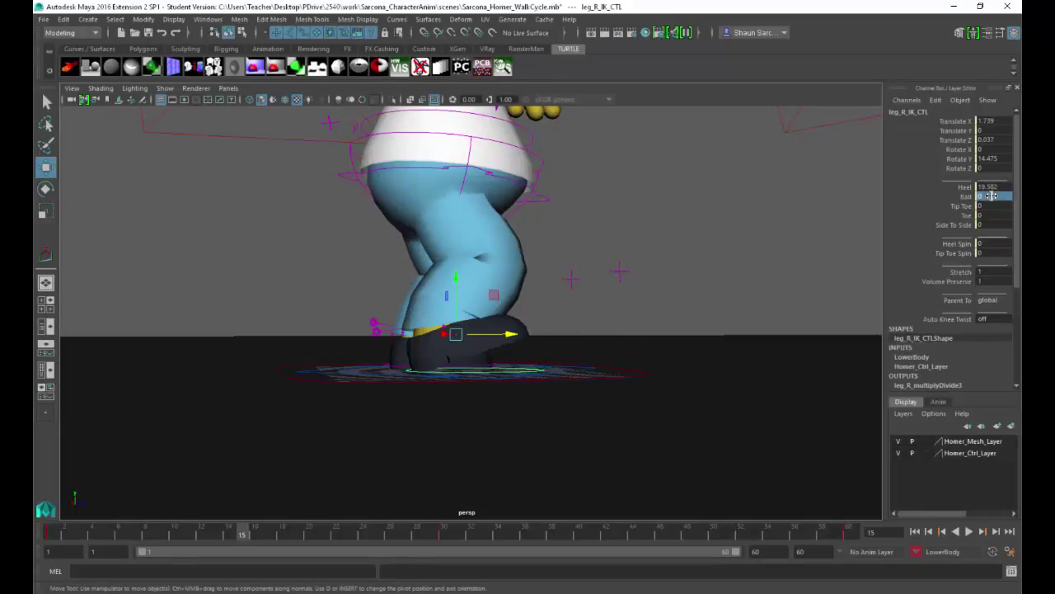
pyautogui.write('0')
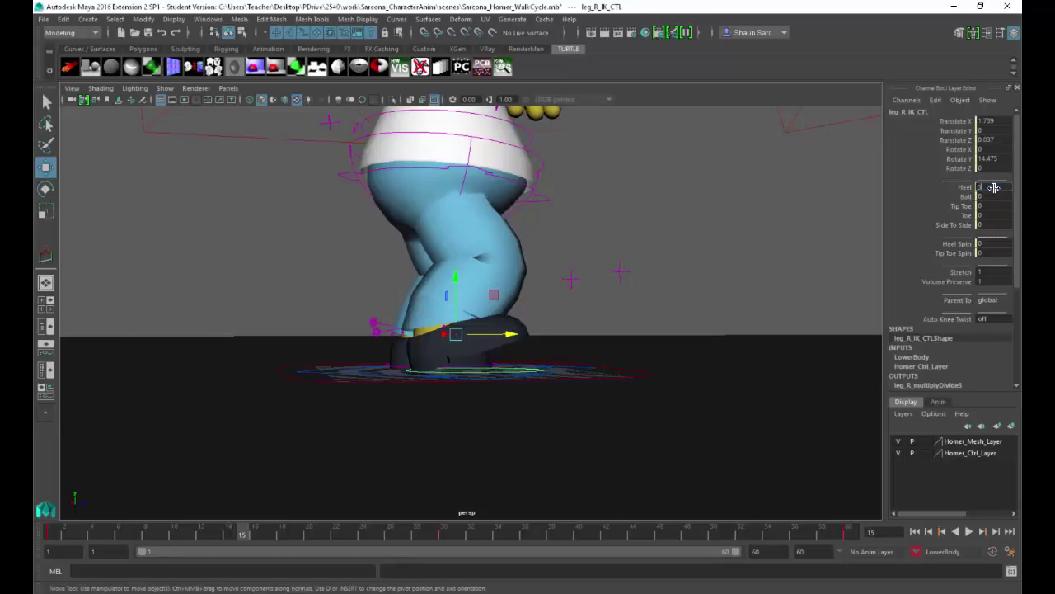
pyautogui.press('Return')
pyautogui.moveTo(469, 277)
pyautogui.mouseDown()
pyautogui.moveTo(459, 248)
pyautogui.moveTo(466, 260)
pyautogui.mouseUp()
pyautogui.moveTo(993, 187); pyautogui.dragTo(993, 196)
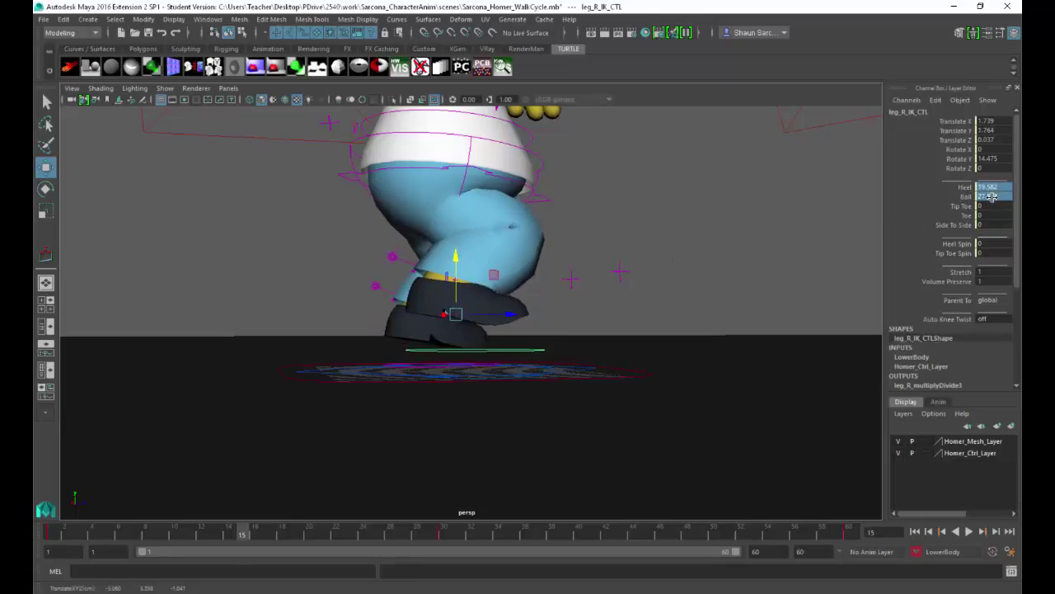
pyautogui.write('0')
pyautogui.press('Return')
# Tilt the right foot toe-down to a Rotate X of about 33.5 and move it to about 4.4 in Translate Y and 2.1 in Translate Z.
pyautogui.keyDown('alt'); pyautogui.moveTo(580, 291); pyautogui.dragTo(558, 291); pyautogui.keyUp('alt')
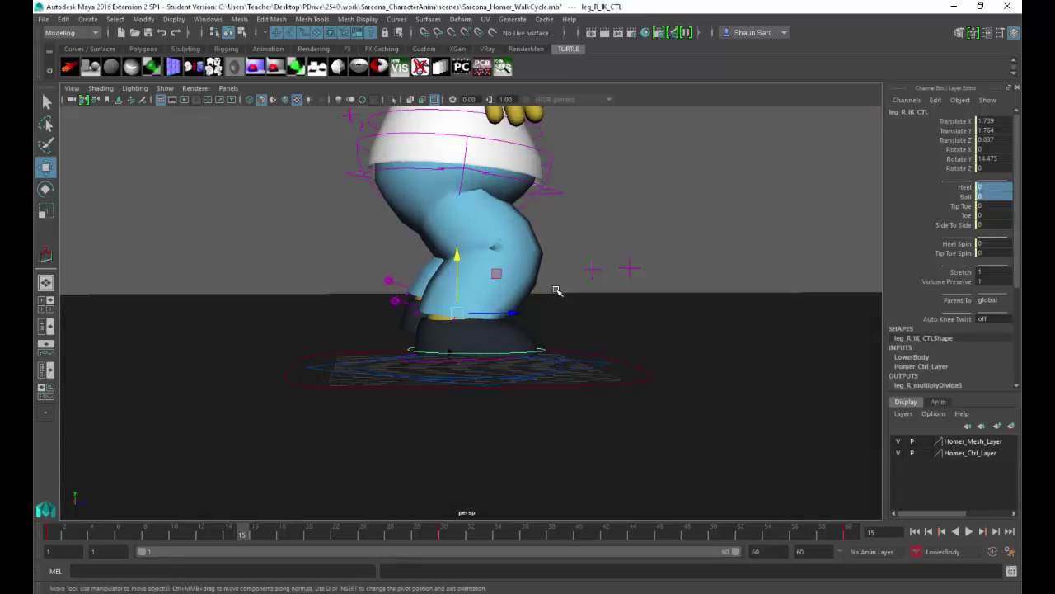
pyautogui.press('e')
pyautogui.moveTo(501, 272); pyautogui.dragTo(515, 307)
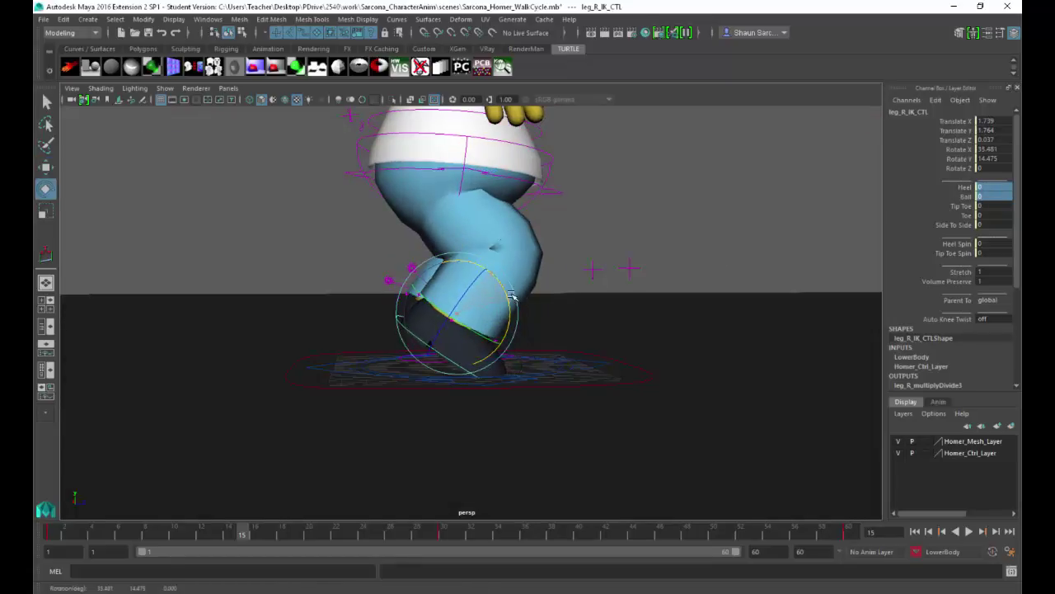
pyautogui.press('w')
pyautogui.moveTo(517, 251); pyautogui.dragTo(528, 306)
# Plant the left foot by setting its control's Heel and Ball to 0, and key the lower body at frame 15.
pyautogui.click(412, 391)
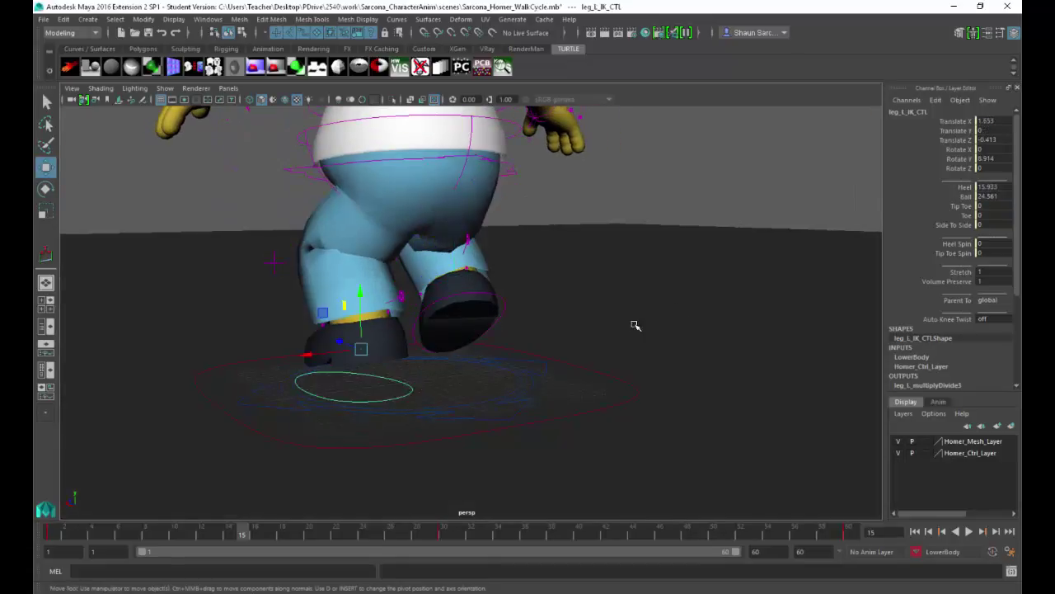
pyautogui.moveTo(990, 189); pyautogui.dragTo(990, 196)
pyautogui.write('0')
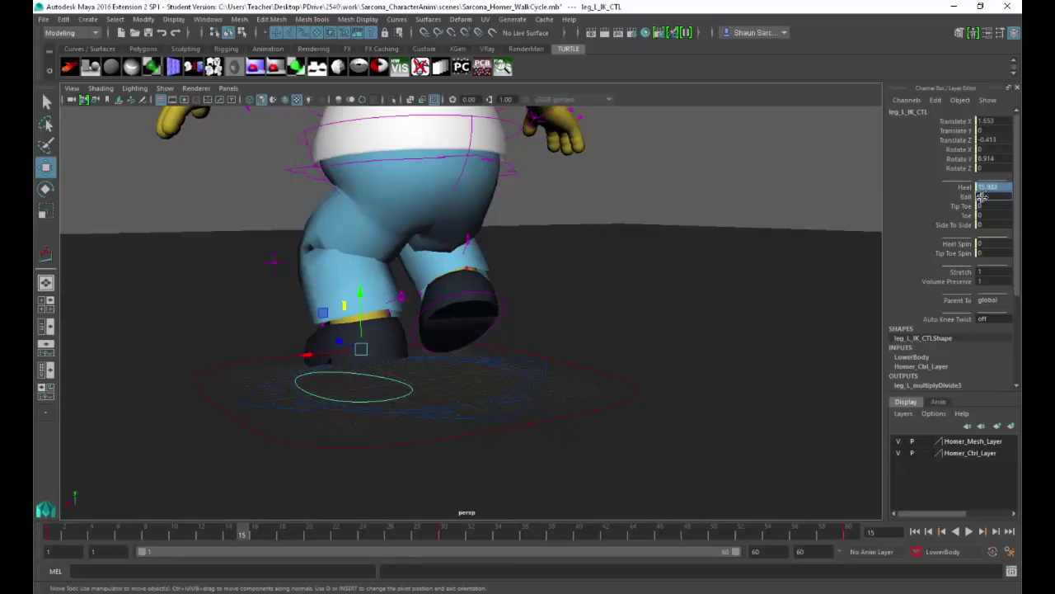
pyautogui.press('Return')
pyautogui.keyDown('alt'); pyautogui.moveTo(539, 313); pyautogui.dragTo(513, 353); pyautogui.keyUp('alt')
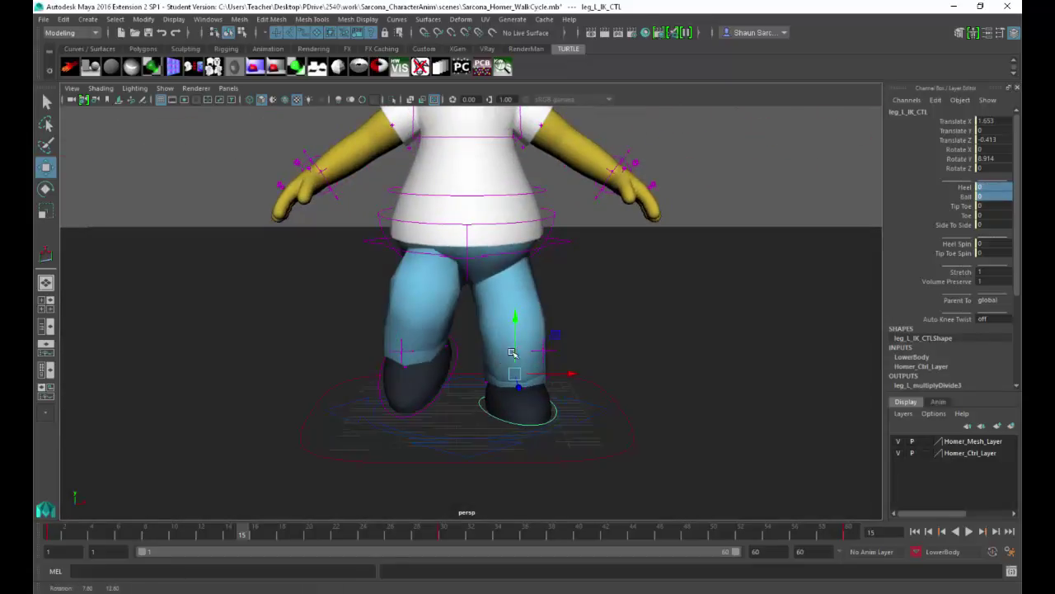
pyautogui.click(715, 174)
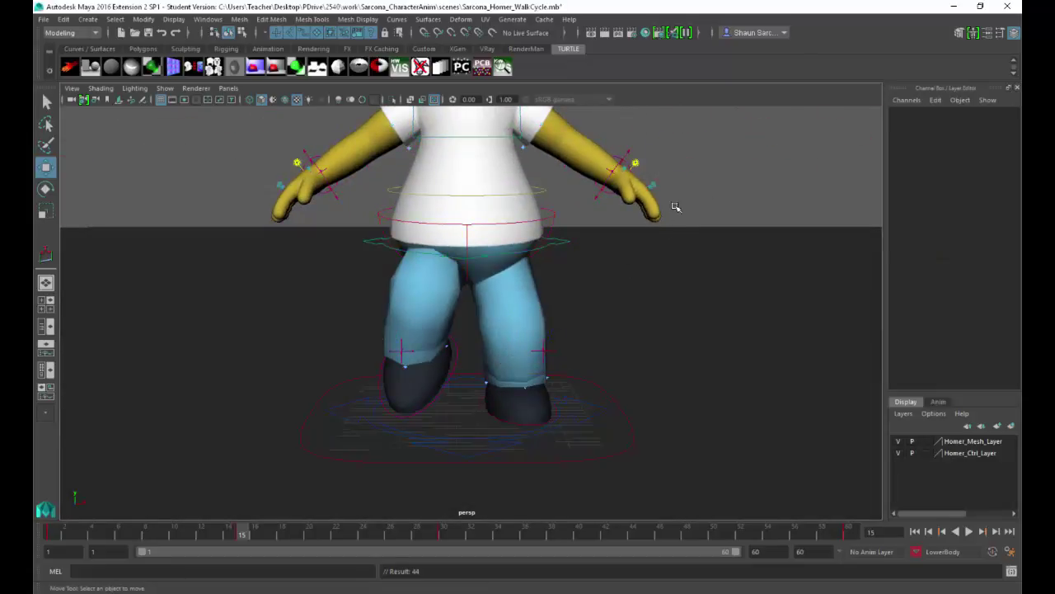
# Try moving the right foot control further up and forward, and undo the move.
pyautogui.keyDown('alt'); pyautogui.moveTo(490, 343); pyautogui.dragTo(508, 363); pyautogui.keyUp('alt')
pyautogui.click(434, 384)
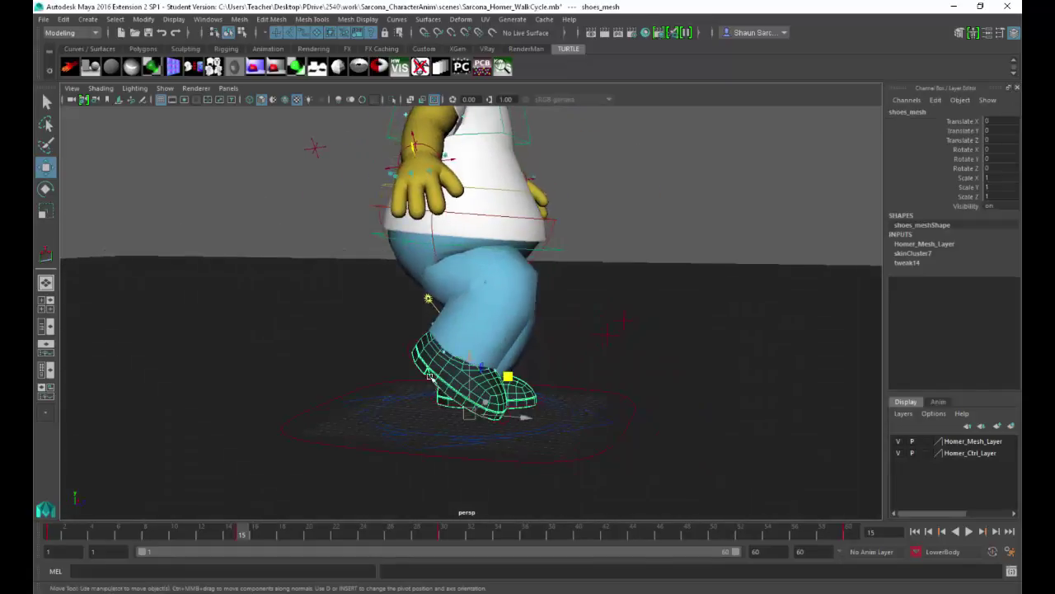
pyautogui.click(429, 377)
pyautogui.moveTo(504, 305); pyautogui.dragTo(559, 274)
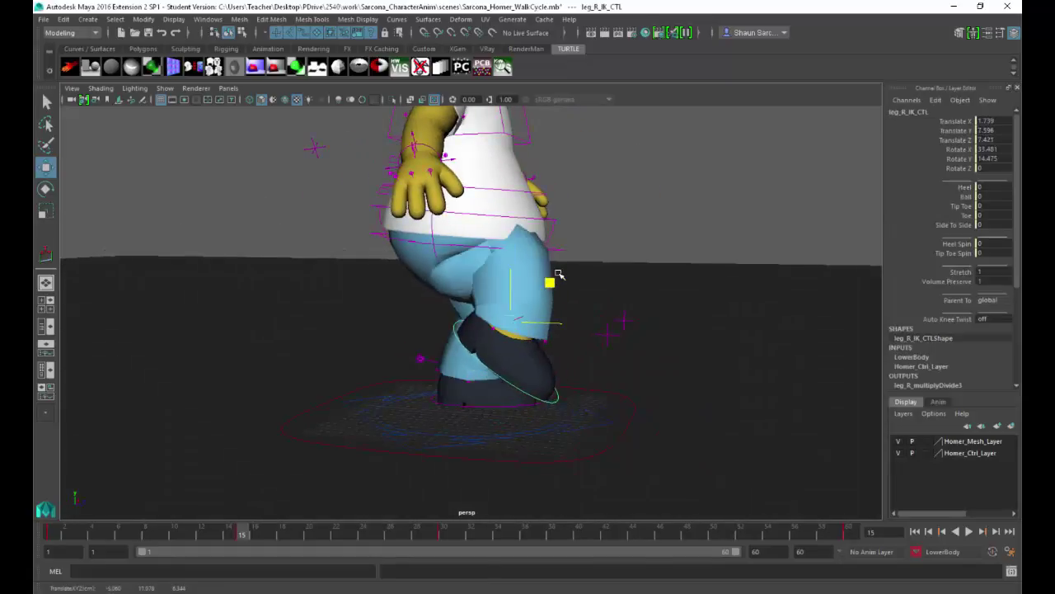
pyautogui.hotkey('ctrl', 'z')
pyautogui.hotkey('ctrl', 'z')
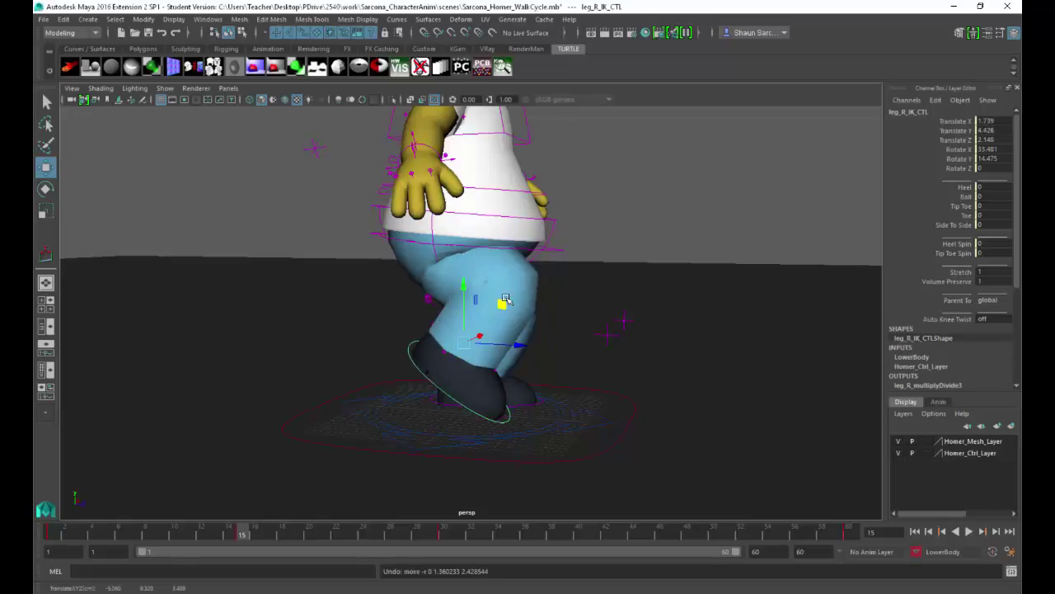
# Move the right knee's pole vector control outward to a Translate X of about 5.0 and key the lower body at frame 15.
pyautogui.keyDown('alt'); pyautogui.moveTo(468, 282); pyautogui.dragTo(450, 322); pyautogui.keyUp('alt')
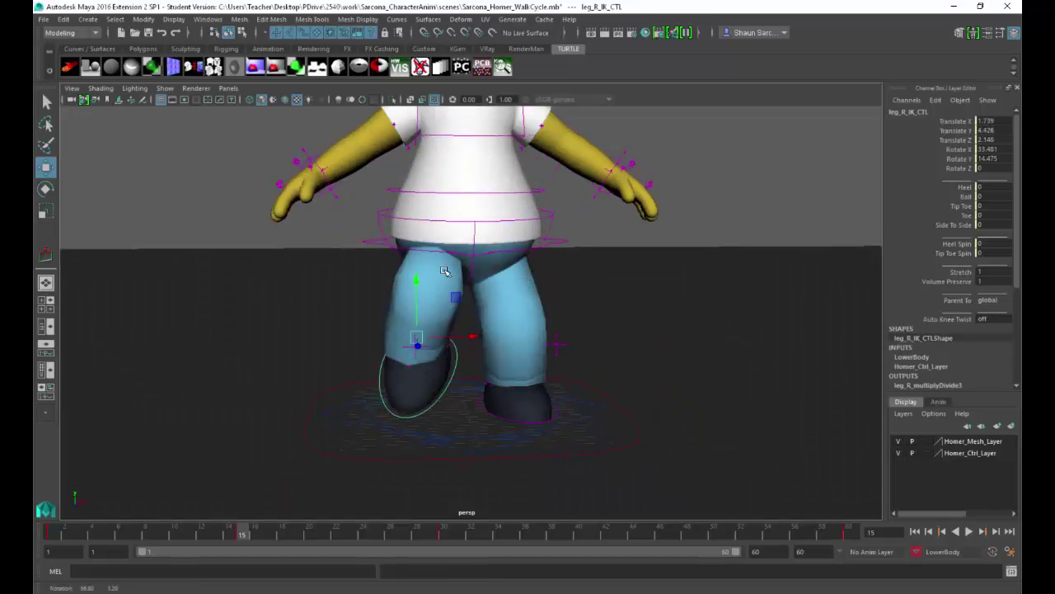
pyautogui.click(418, 351)
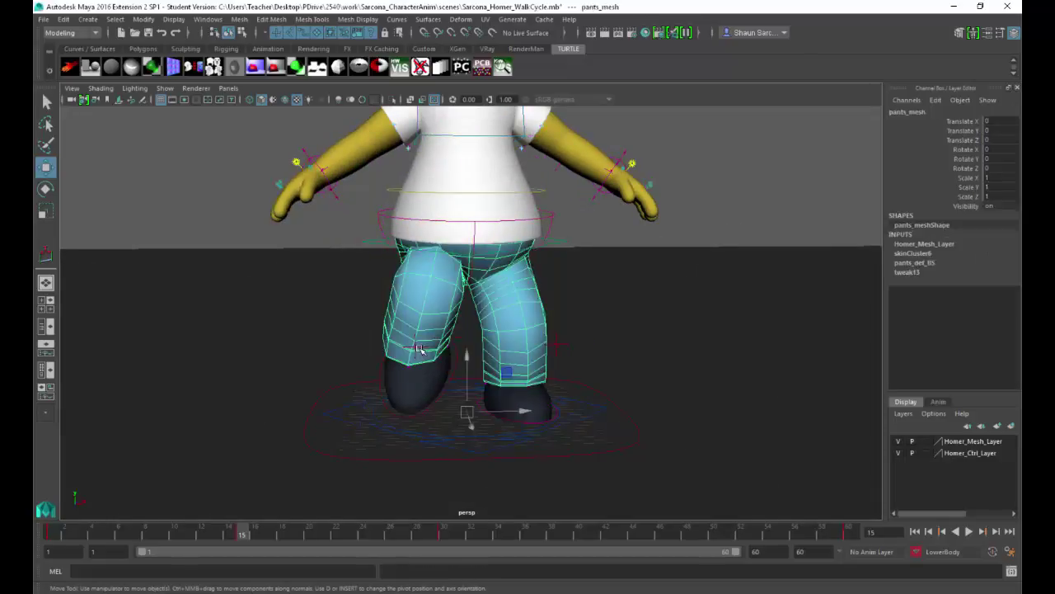
pyautogui.click(429, 348)
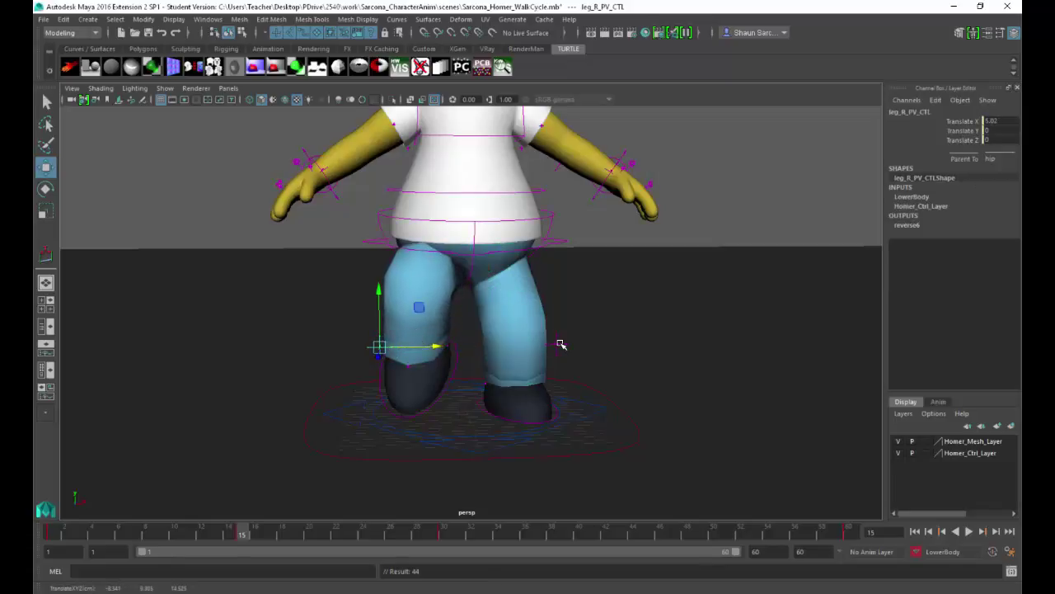
pyautogui.click(561, 344)
pyautogui.keyDown('alt'); pyautogui.moveTo(496, 361); pyautogui.dragTo(516, 342); pyautogui.keyUp('alt')
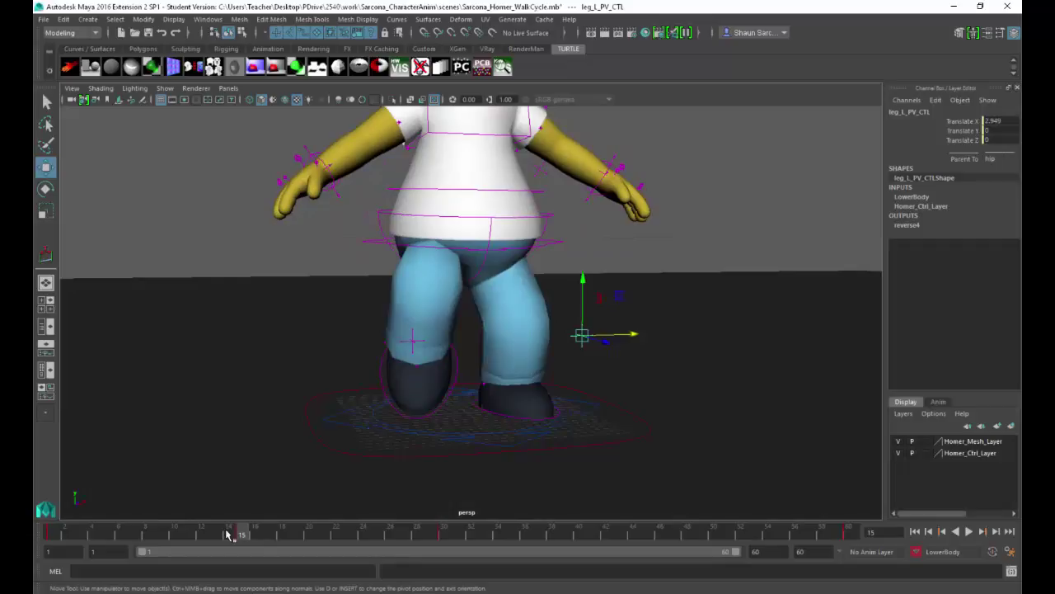
# Review the motion through the passing pose from the front and side by scrubbing and playing the animation.
pyautogui.moveTo(227, 532); pyautogui.dragTo(205, 524)
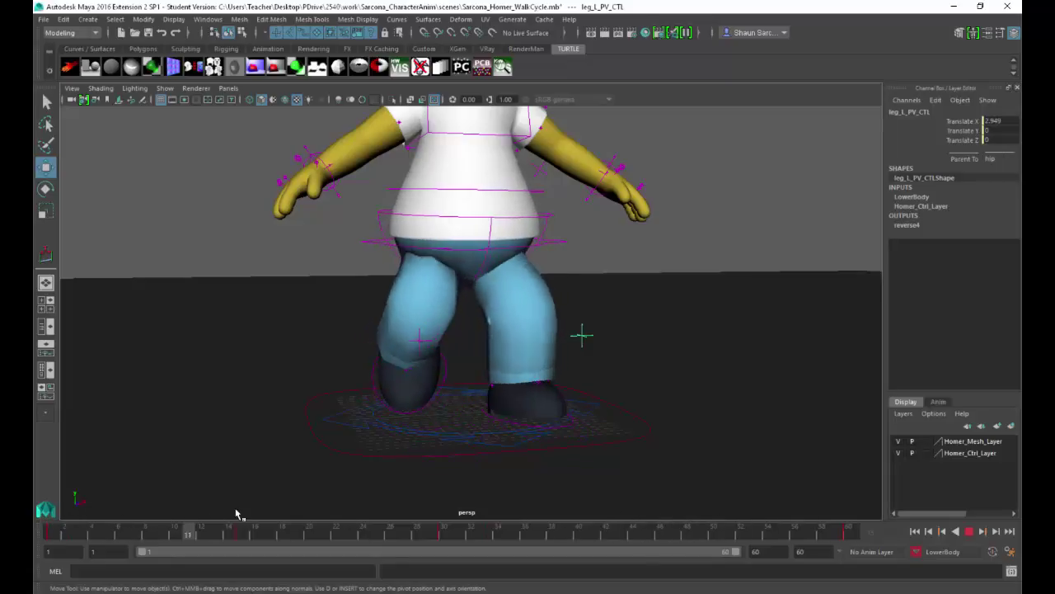
pyautogui.hotkey('alt', 'v')
pyautogui.keyDown('alt'); pyautogui.moveTo(333, 467); pyautogui.dragTo(540, 417); pyautogui.keyUp('alt')
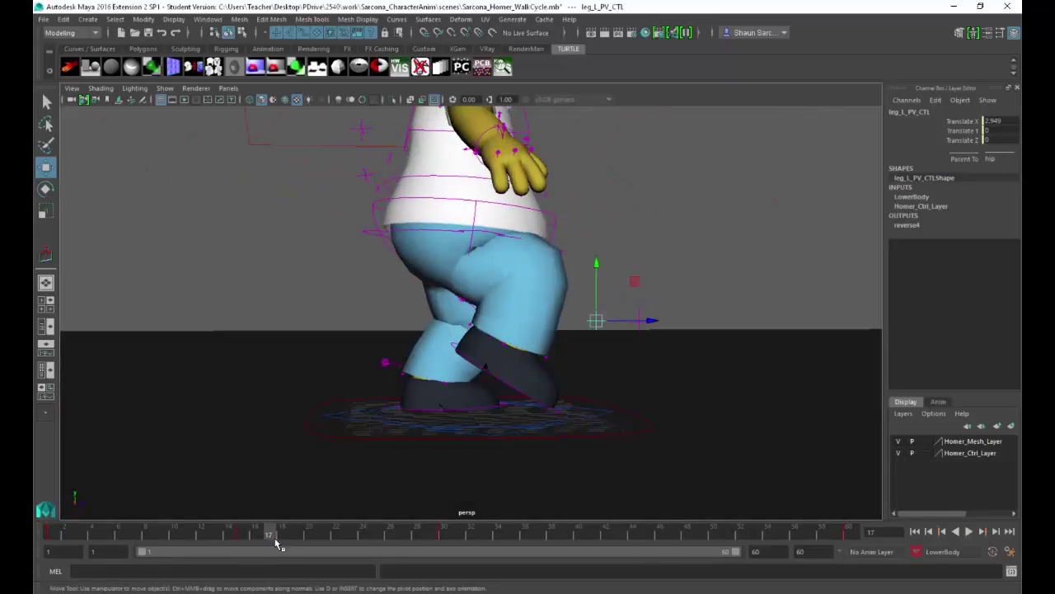
pyautogui.hotkey('alt', 'v')
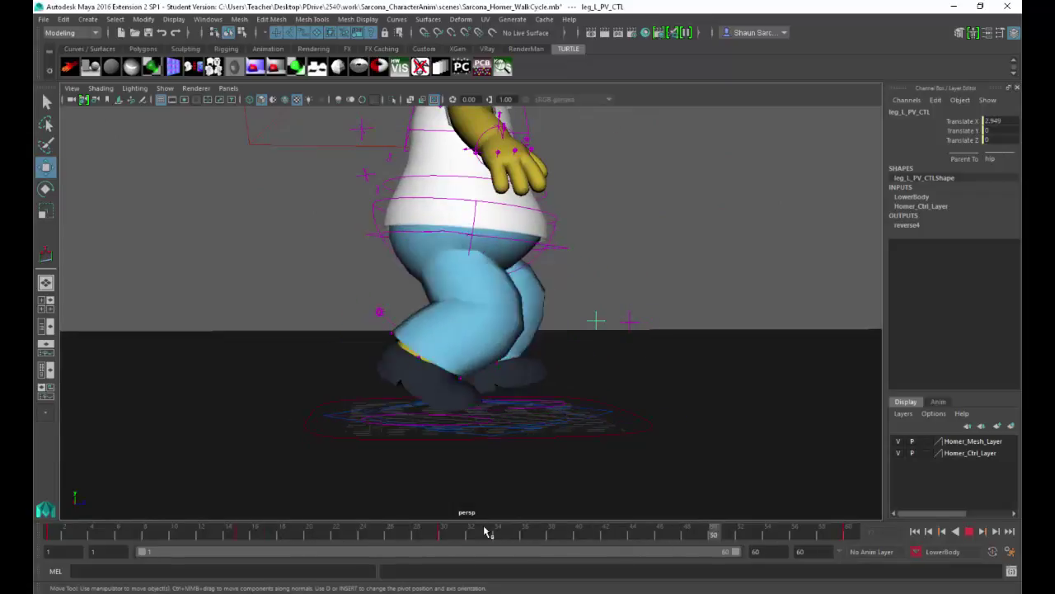
# At frame 45, plant the right foot by setting its control's Heel and Ball to 0.
pyautogui.click(647, 532)
pyautogui.keyDown('alt'); pyautogui.moveTo(606, 424); pyautogui.dragTo(532, 439); pyautogui.keyUp('alt')
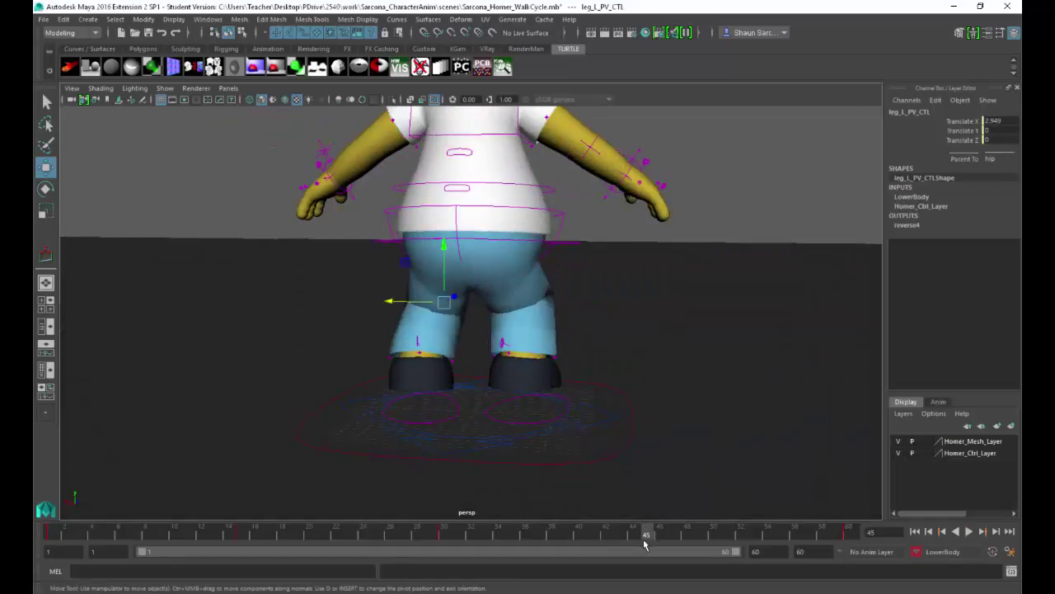
pyautogui.moveTo(550, 532); pyautogui.dragTo(228, 532)
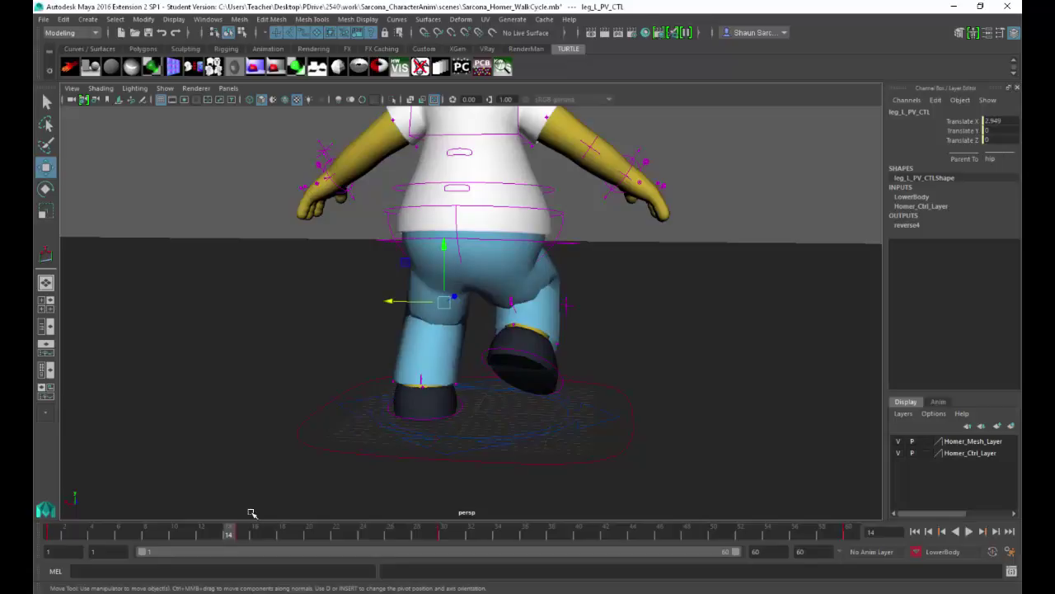
pyautogui.click(647, 533)
pyautogui.click(567, 408)
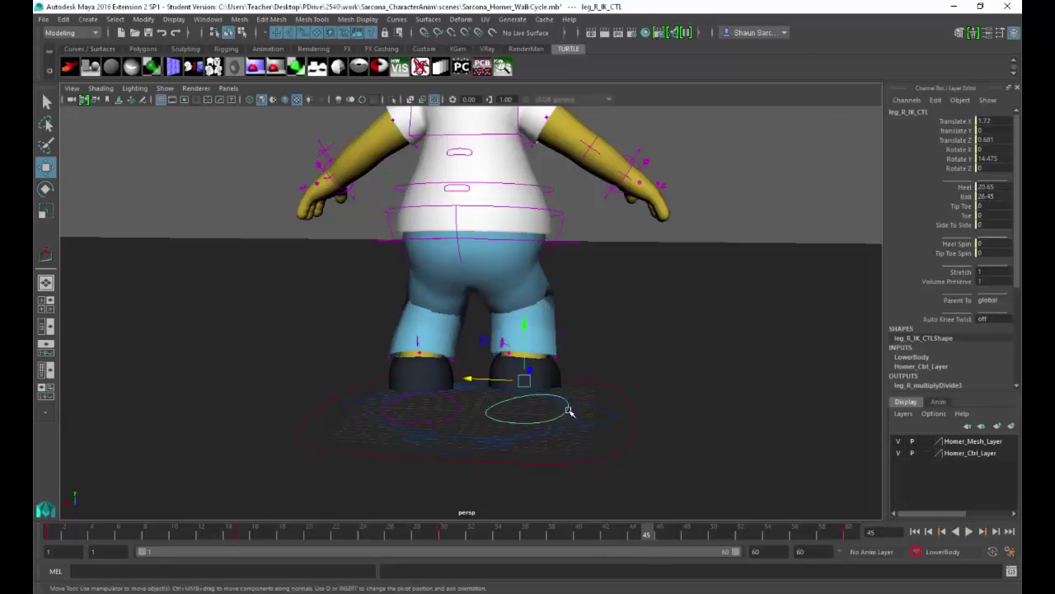
pyautogui.moveTo(993, 187); pyautogui.dragTo(993, 196)
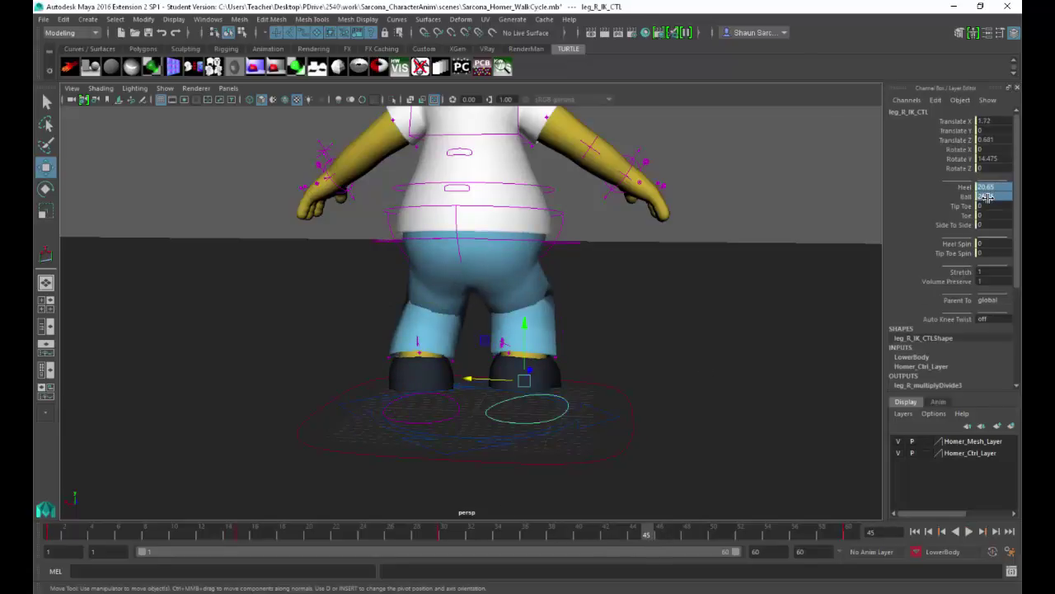
pyautogui.write('0')
pyautogui.press('Return')
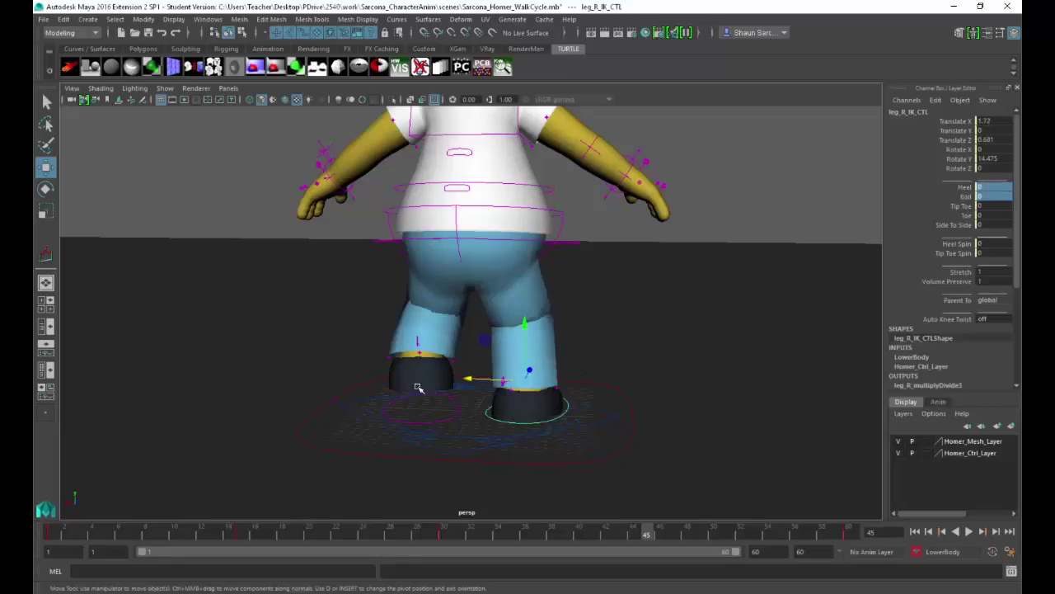
# Flatten the left foot at frame 45 by setting its control's Heel and Ball to 0.
pyautogui.keyDown('alt'); pyautogui.moveTo(418, 388); pyautogui.dragTo(629, 394); pyautogui.keyUp('alt')
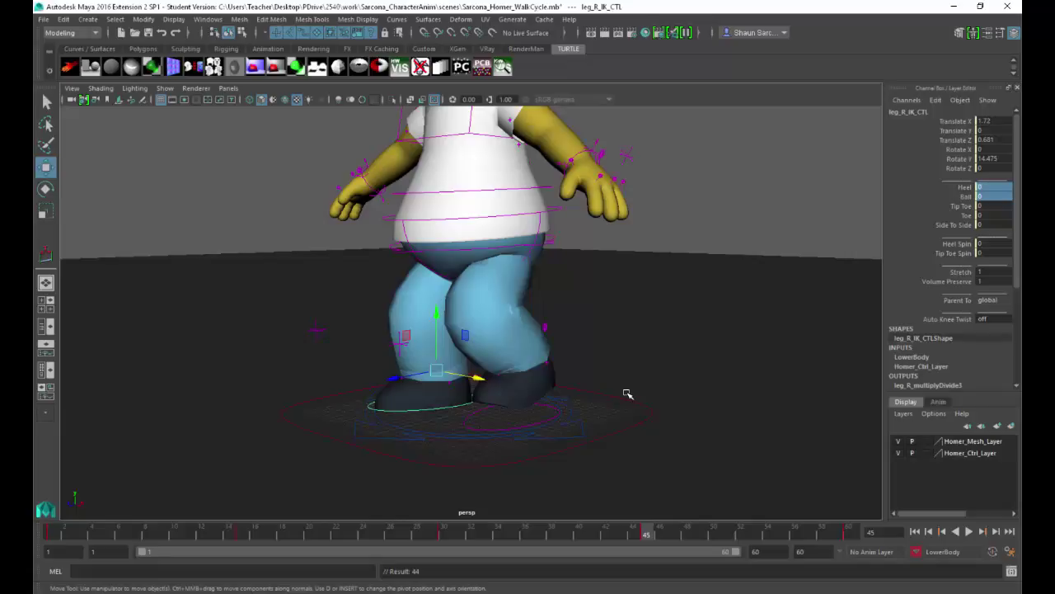
pyautogui.click(471, 422)
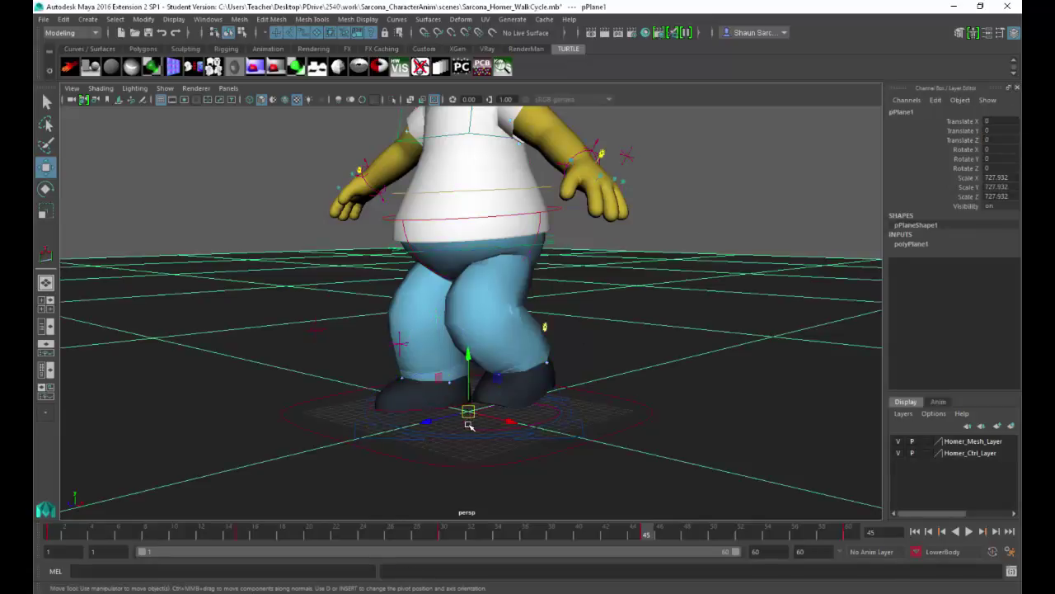
pyautogui.click(468, 423)
pyautogui.moveTo(997, 187); pyautogui.dragTo(999, 197)
pyautogui.write('0')
pyautogui.press('Return')
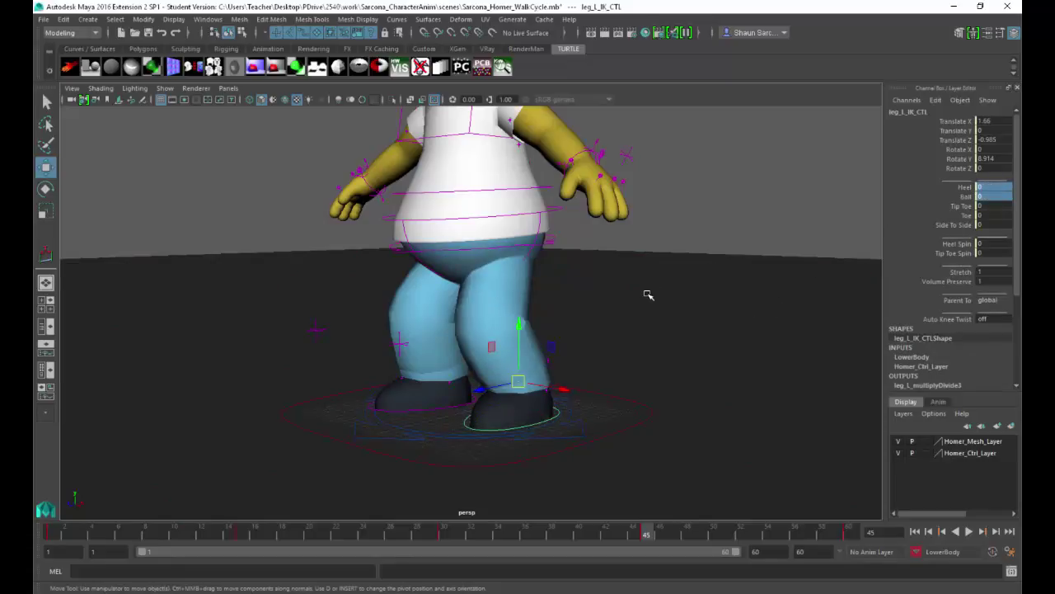
# Raise the left foot control to a Translate Y of about 3.8, tilt it to a Rotate X of about 40, and key the lower body at frame 45.
pyautogui.moveTo(521, 328); pyautogui.dragTo(464, 308)
pyautogui.press('e')
pyautogui.press('w')
pyautogui.keyDown('alt'); pyautogui.moveTo(453, 346); pyautogui.dragTo(492, 285); pyautogui.keyUp('alt')
pyautogui.press('e')
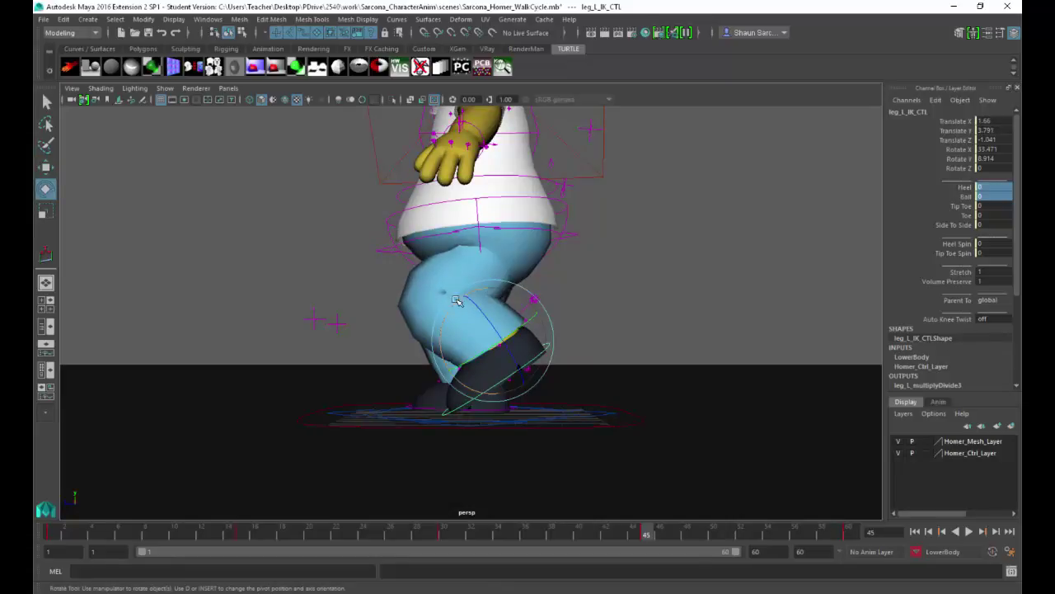
pyautogui.moveTo(450, 319); pyautogui.dragTo(448, 320)
pyautogui.keyDown('alt'); pyautogui.moveTo(504, 359); pyautogui.dragTo(525, 363); pyautogui.keyUp('alt')
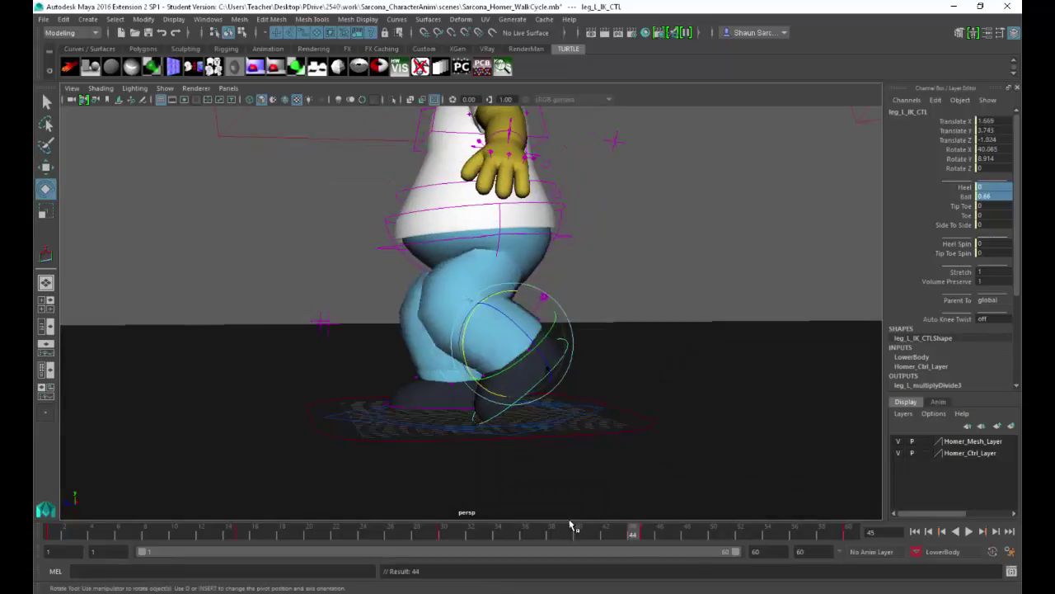
# Play the walk cycle and examine the leg motion through both passing poses from the side and front.
pyautogui.hotkey('alt', 'v')
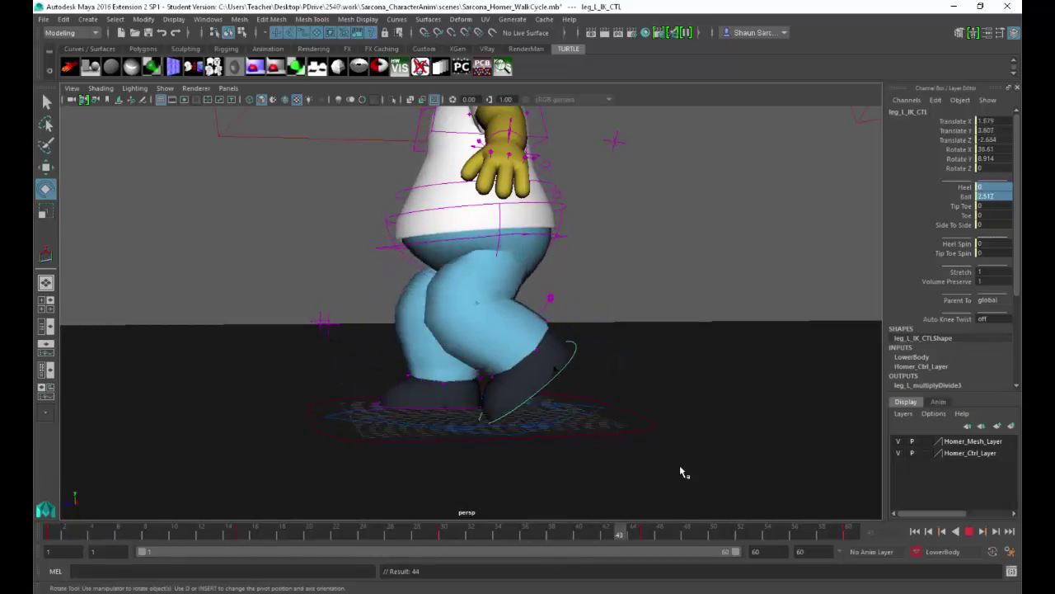
pyautogui.hotkey('alt', 'v')
pyautogui.keyDown('alt'); pyautogui.moveTo(680, 383); pyautogui.dragTo(598, 384); pyautogui.keyUp('alt')
pyautogui.hotkey('alt', 'v')
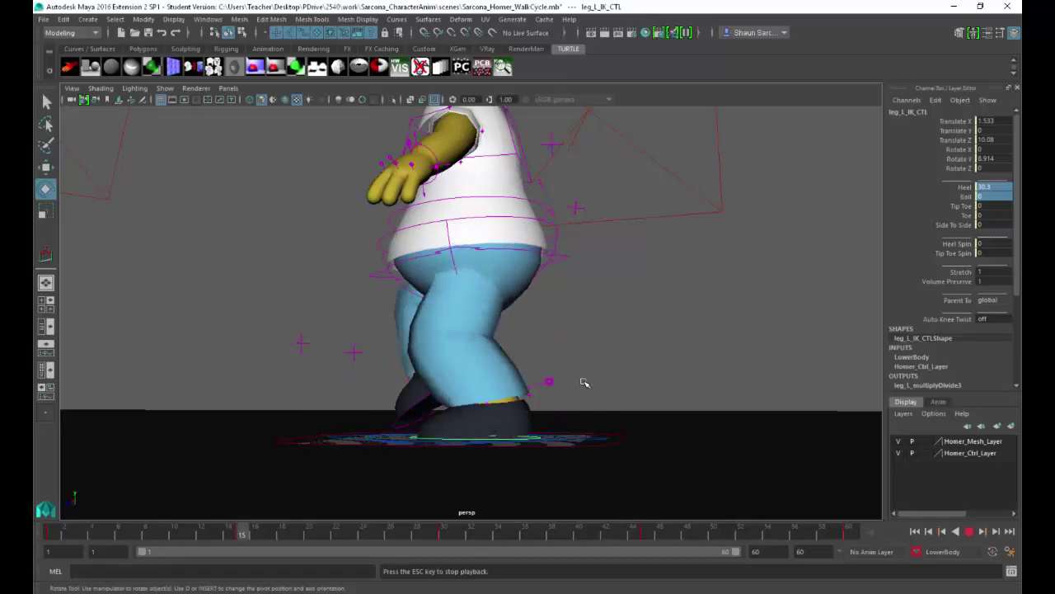
pyautogui.keyDown('alt'); pyautogui.moveTo(410, 373); pyautogui.dragTo(572, 372); pyautogui.keyUp('alt')
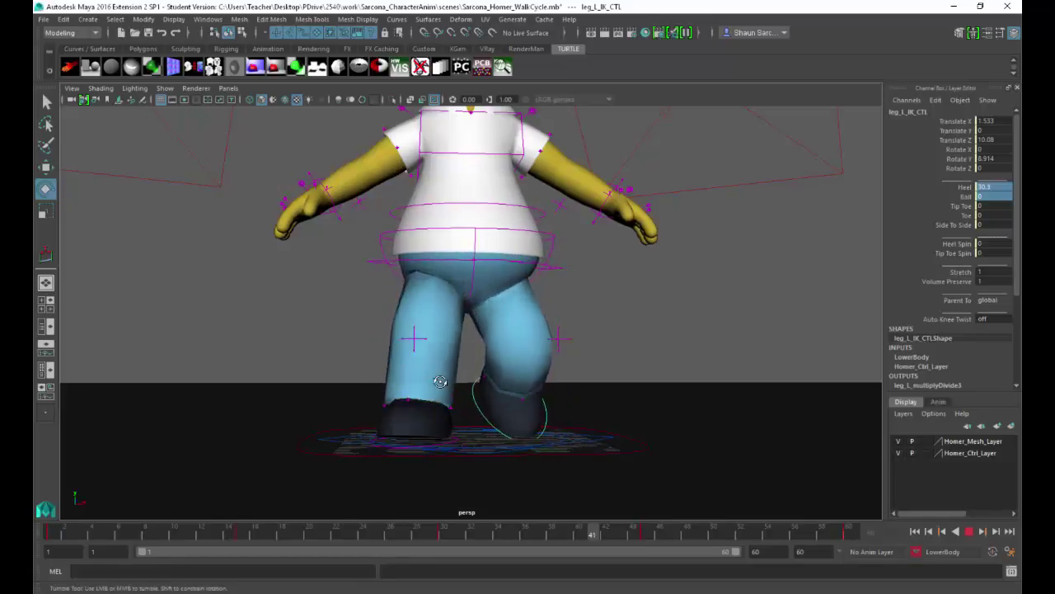
pyautogui.press('Escape')
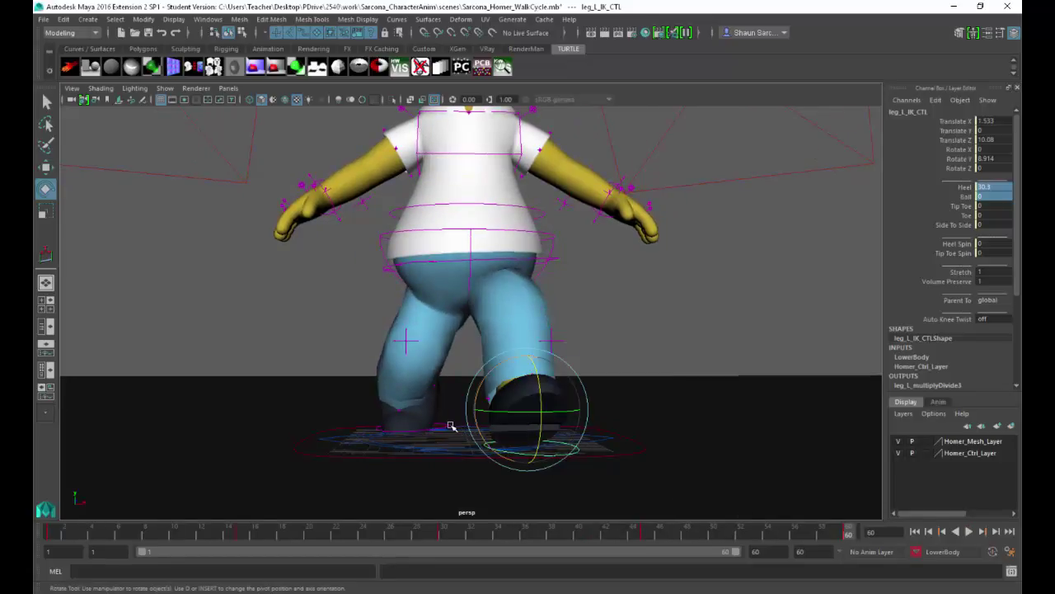
# Move the right foot control inward to a Translate X of about 0.08 and key the lower body at frame 60.
pyautogui.click(446, 425)
pyautogui.press('w')
pyautogui.moveTo(453, 396); pyautogui.dragTo(471, 395)
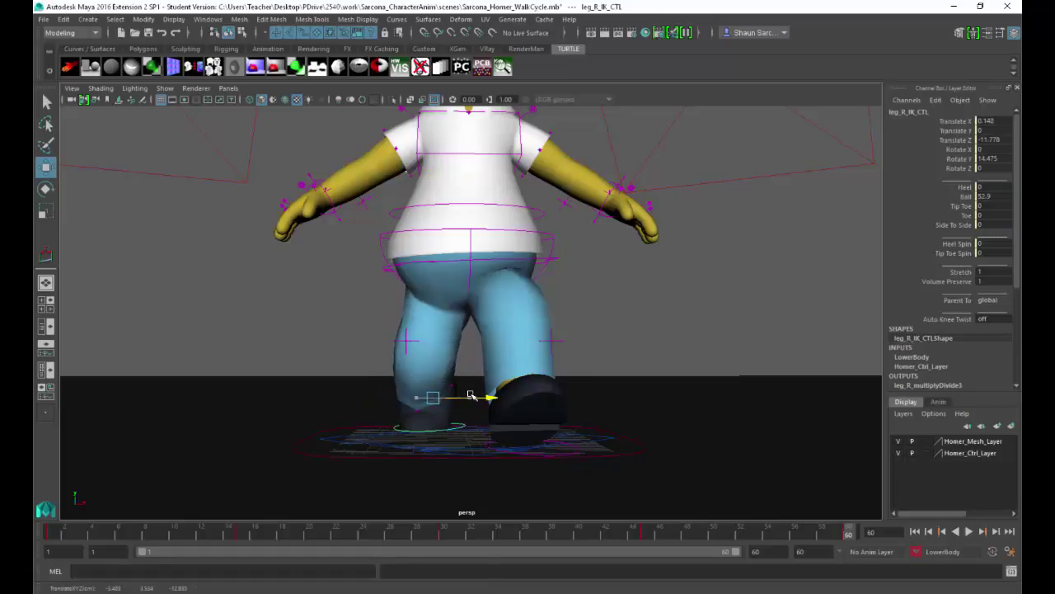
pyautogui.press('s')
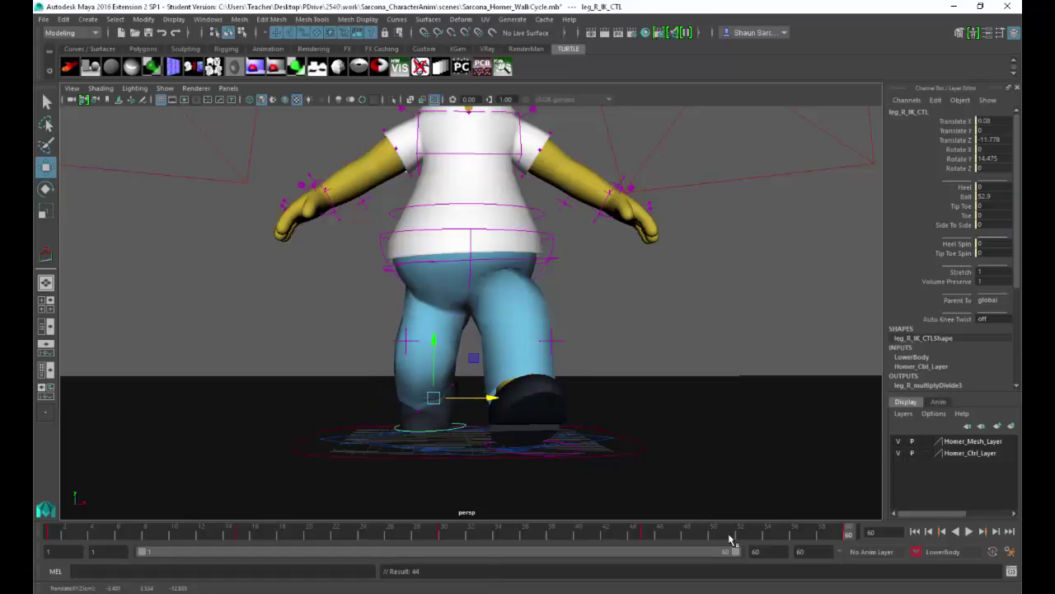
# Copy the lower-body pose from frame 60 to frame 1 and key it there so the cycle loops.
pyautogui.hotkey('alt', 'v')
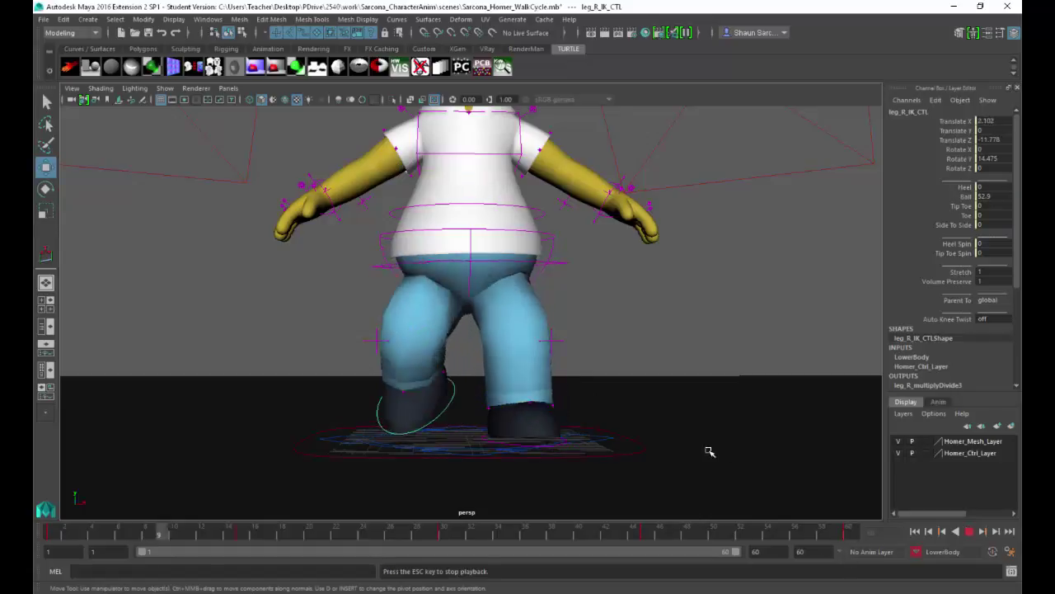
pyautogui.press('Escape')
pyautogui.click(848, 535)
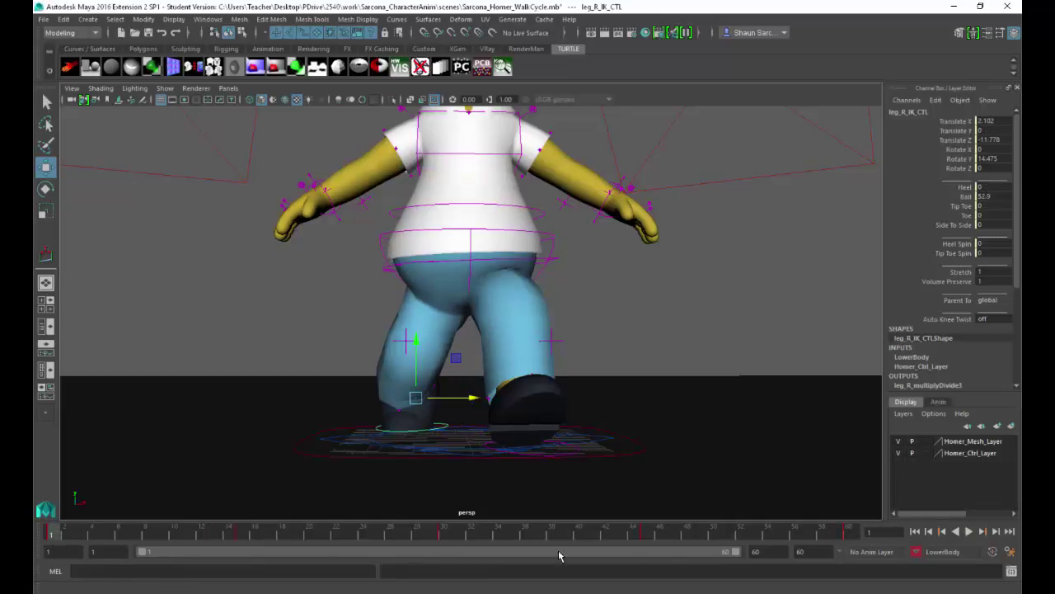
pyautogui.click(50, 539)
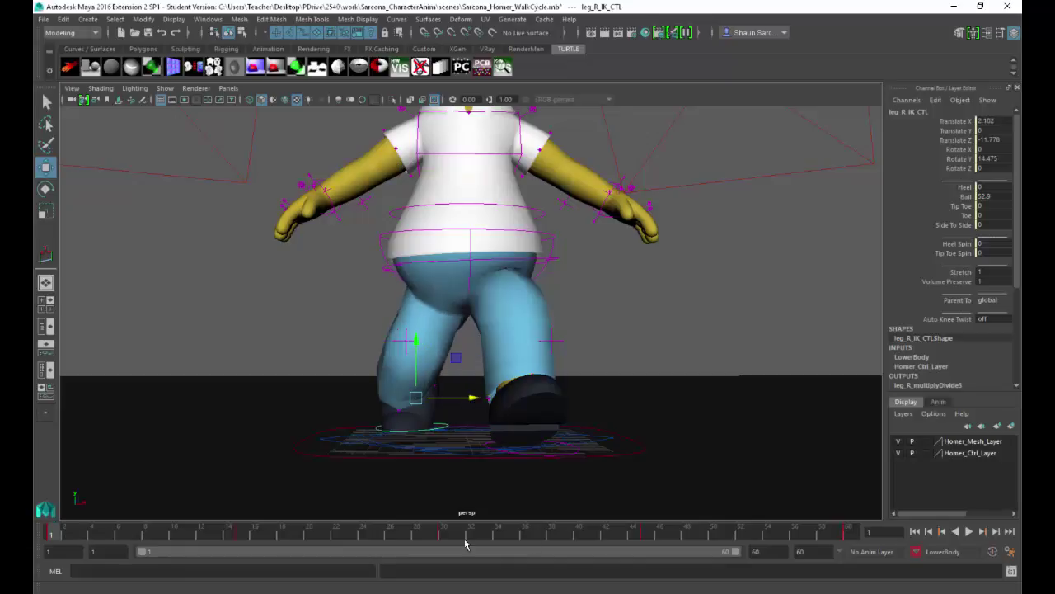
pyautogui.click(851, 531)
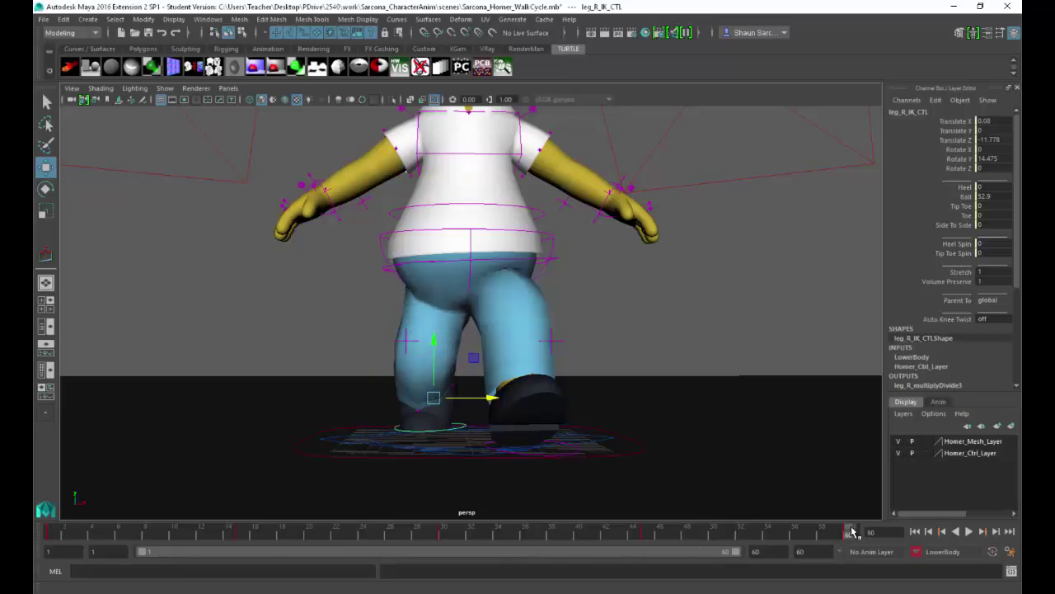
pyautogui.click(54, 535)
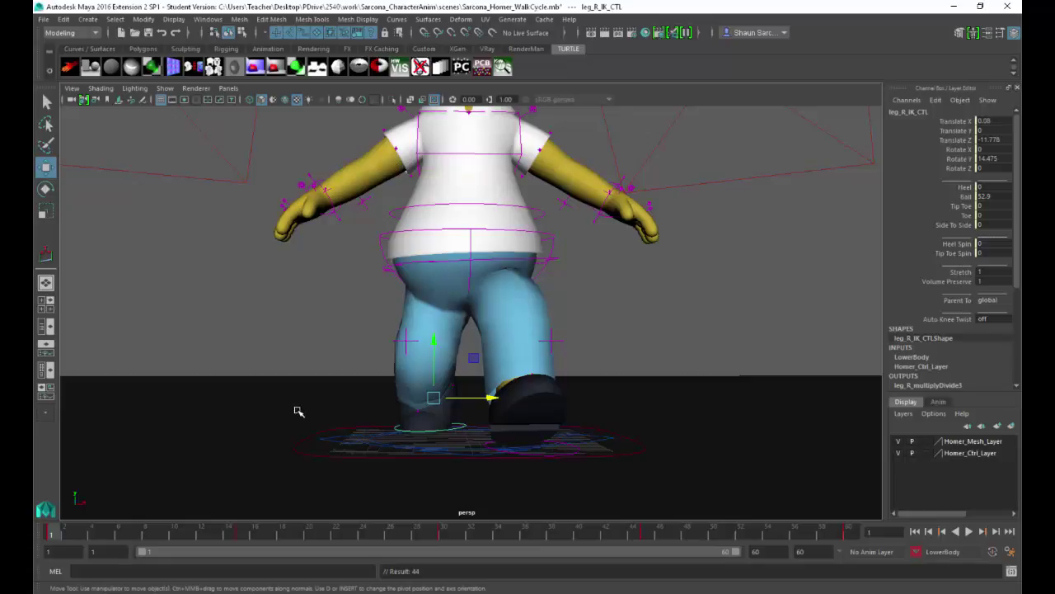
# Play and scrub the walk from the side, and compare it with the walk-cycle reference image in the browser.
pyautogui.hotkey('alt', 'v')
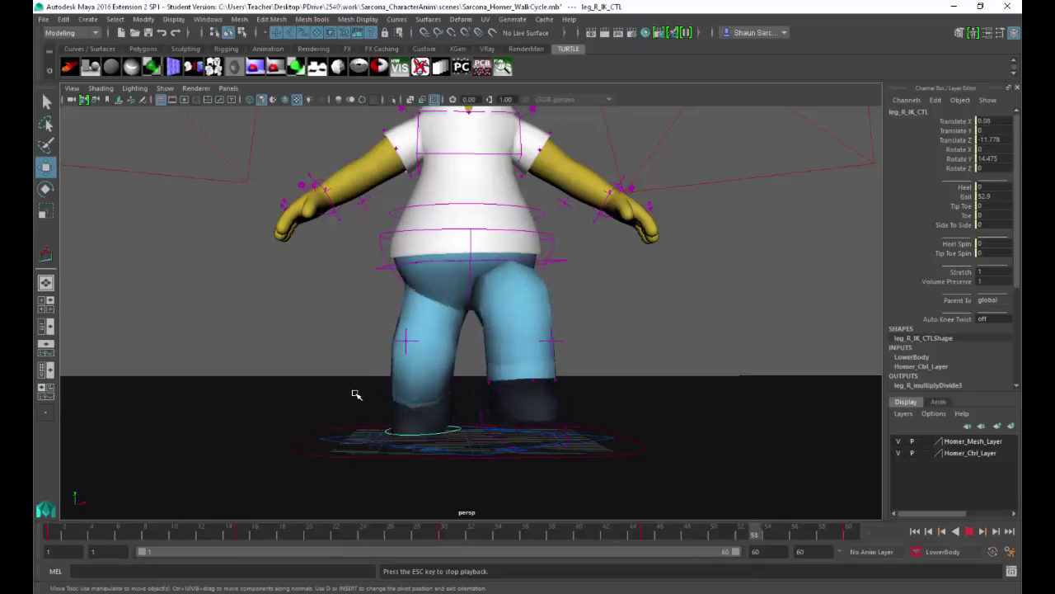
pyautogui.keyDown('alt'); pyautogui.moveTo(619, 366); pyautogui.dragTo(520, 361); pyautogui.keyUp('alt')
pyautogui.hotkey('alt', 'Tab')
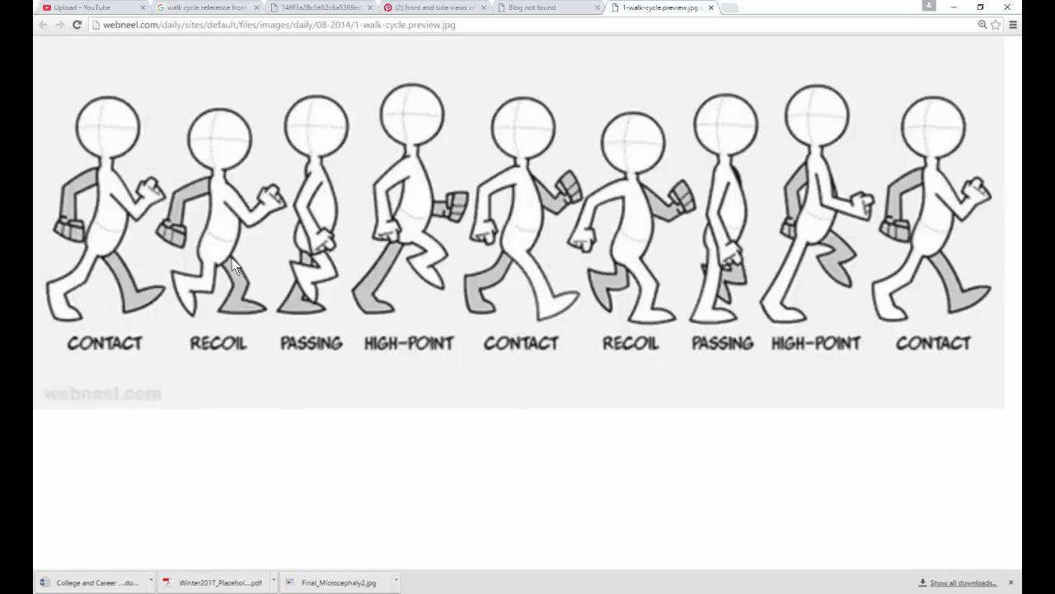
pyautogui.hotkey('alt', 'Tab')
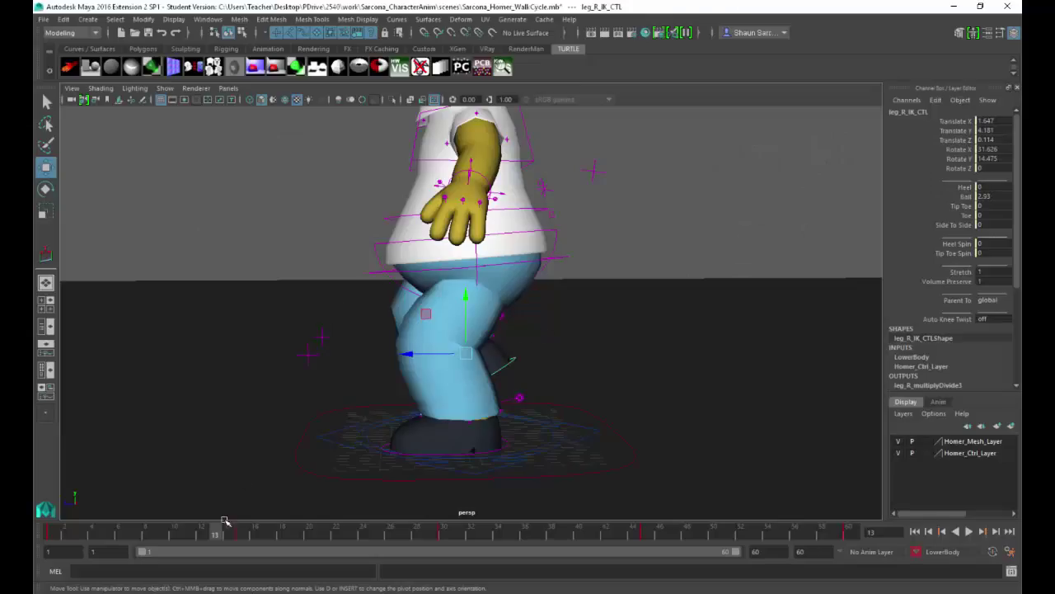
pyautogui.moveTo(100, 528); pyautogui.dragTo(34, 503)
pyautogui.hotkey('alt', 'v')
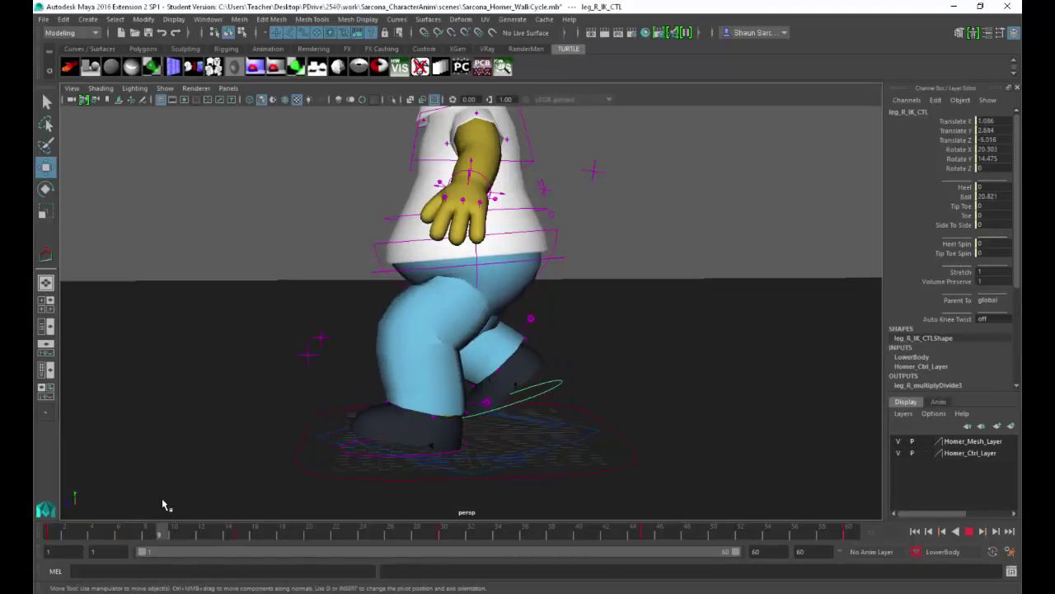
pyautogui.hotkey('alt', 'v')
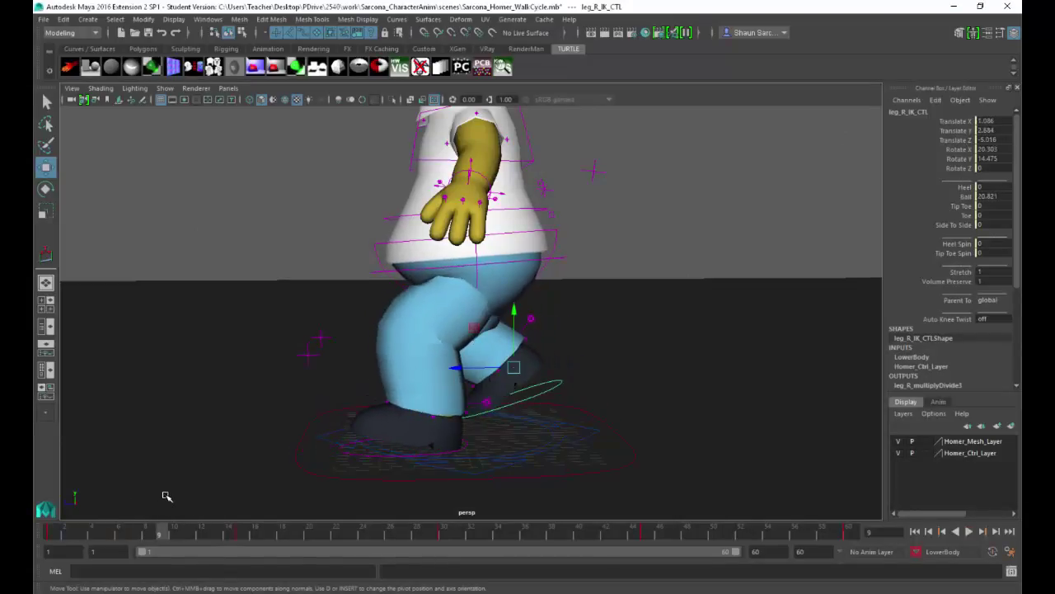
# At frame 8, flatten the left foot by setting its control's Heel to 0, checking the pose against the browser's walk-cycle reference.
pyautogui.click(151, 542)
pyautogui.keyDown('alt'); pyautogui.moveTo(377, 429); pyautogui.dragTo(387, 487); pyautogui.keyUp('alt')
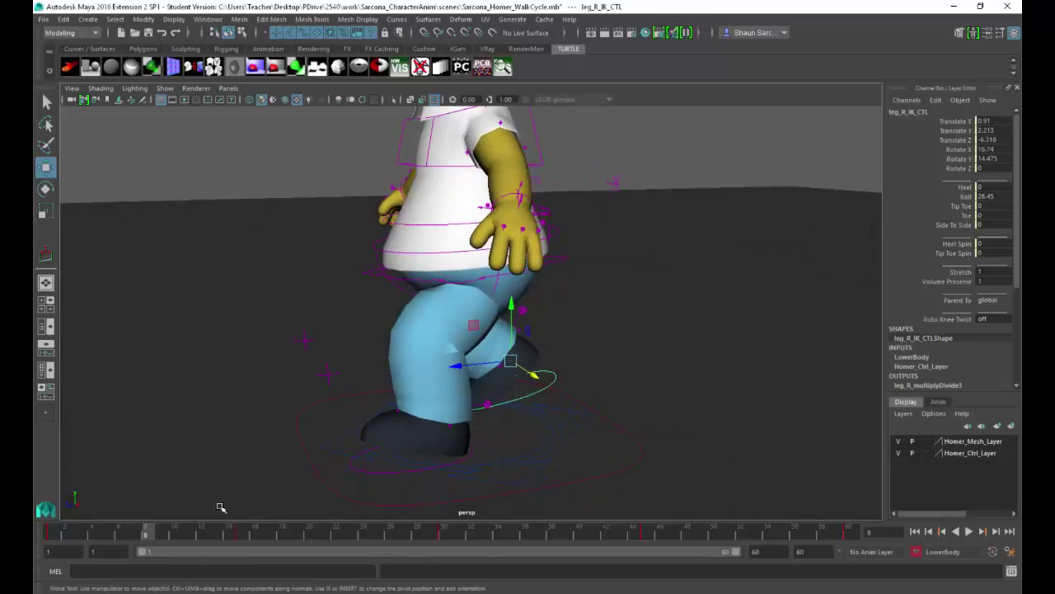
pyautogui.click(381, 466)
pyautogui.hotkey('alt', 'Tab')
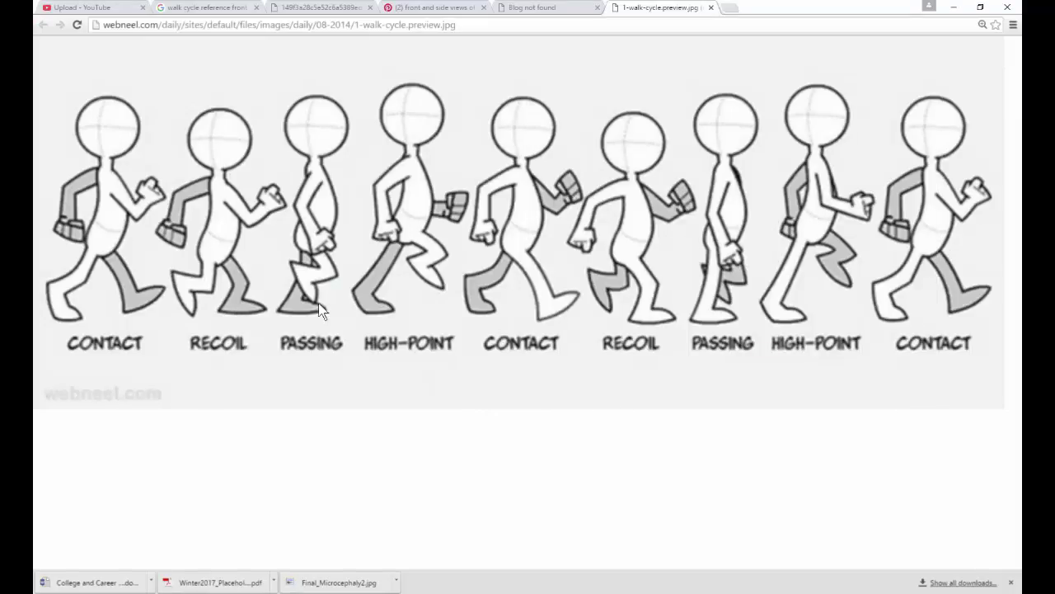
pyautogui.hotkey('alt', 'Tab')
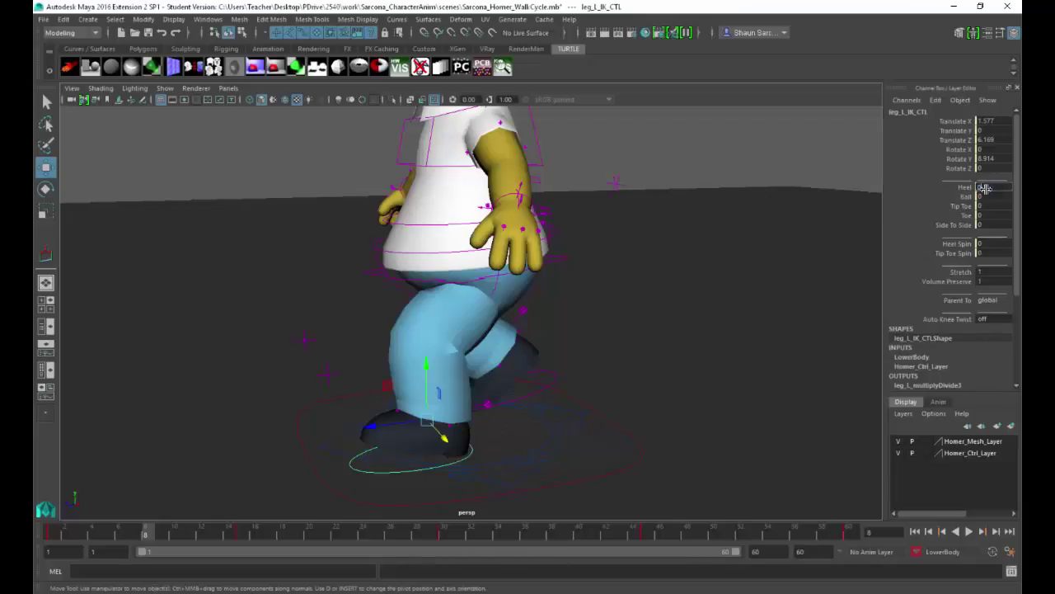
pyautogui.doubleClick(985, 188)
pyautogui.write('0')
pyautogui.press('Return')
pyautogui.hotkey('alt', 'Tab')
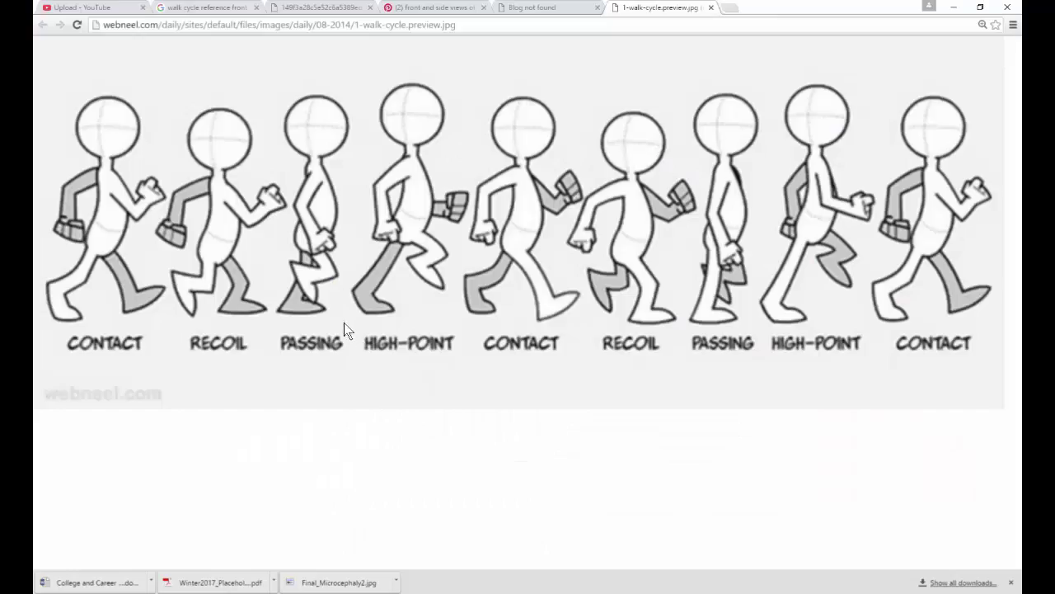
pyautogui.hotkey('alt', 'Tab')
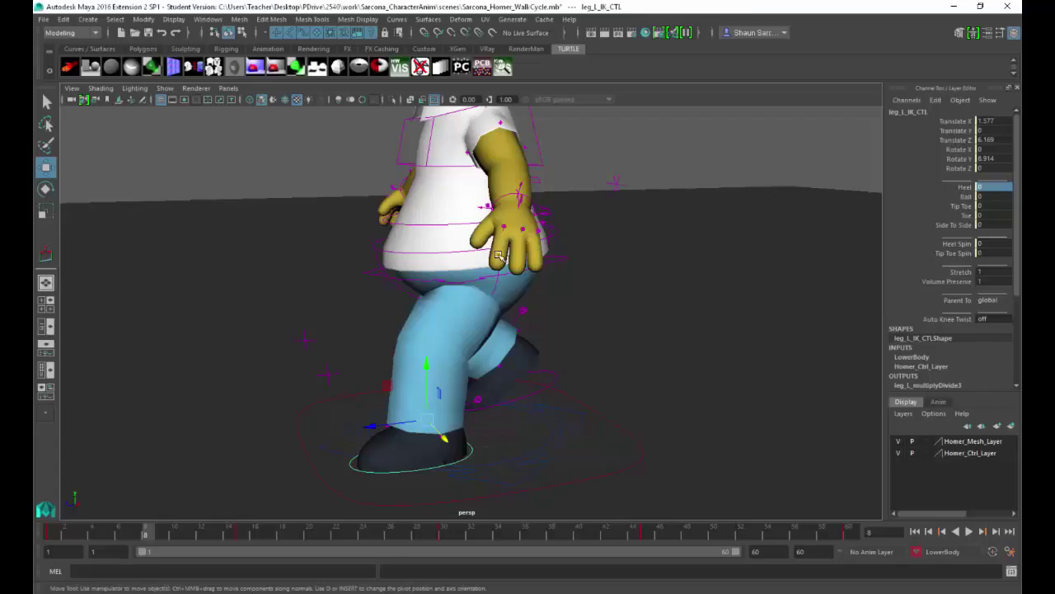
# Try lowering the hip control at frame 8, and undo the move.
pyautogui.click(564, 259)
pyautogui.moveTo(474, 209); pyautogui.dragTo(482, 264)
pyautogui.hotkey('ctrl', 'z')
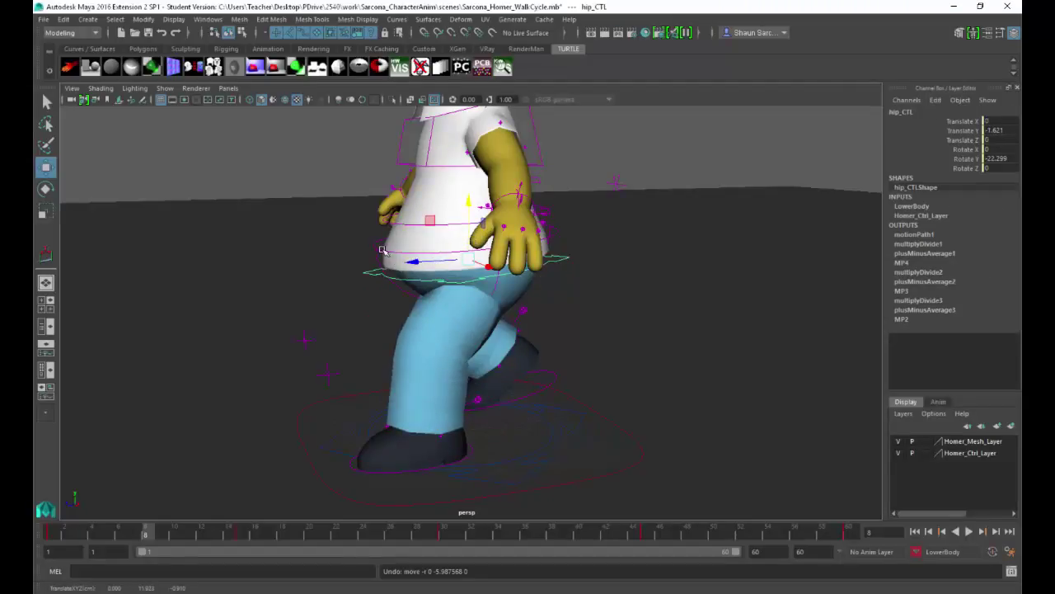
# Lower the root control to a Translate Y of about -2.2 at frame 8, and check the recoil pose in the browser reference.
pyautogui.click(379, 247)
pyautogui.click(376, 244)
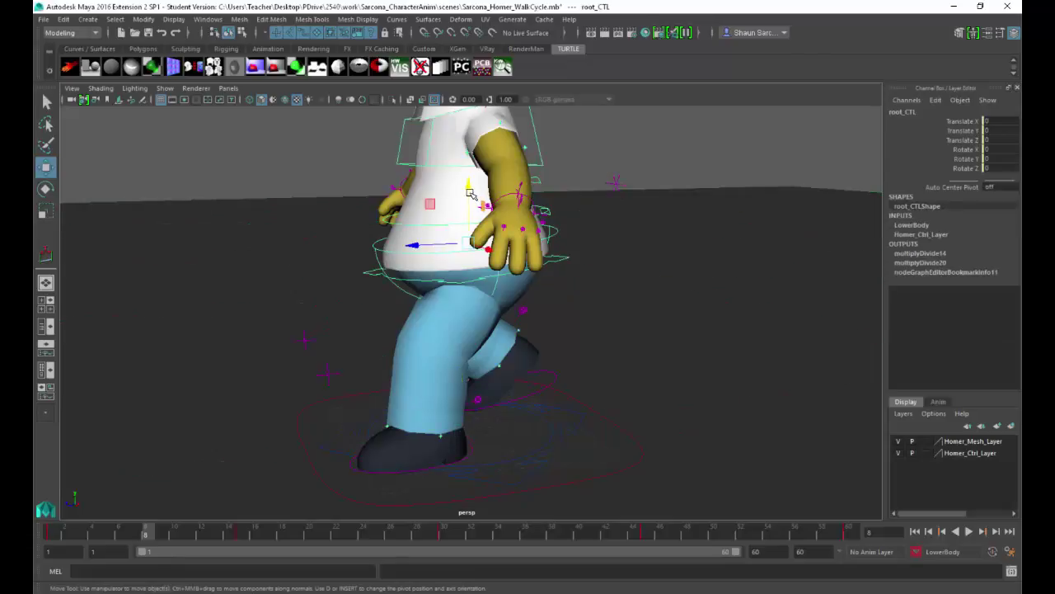
pyautogui.moveTo(467, 190); pyautogui.dragTo(470, 213)
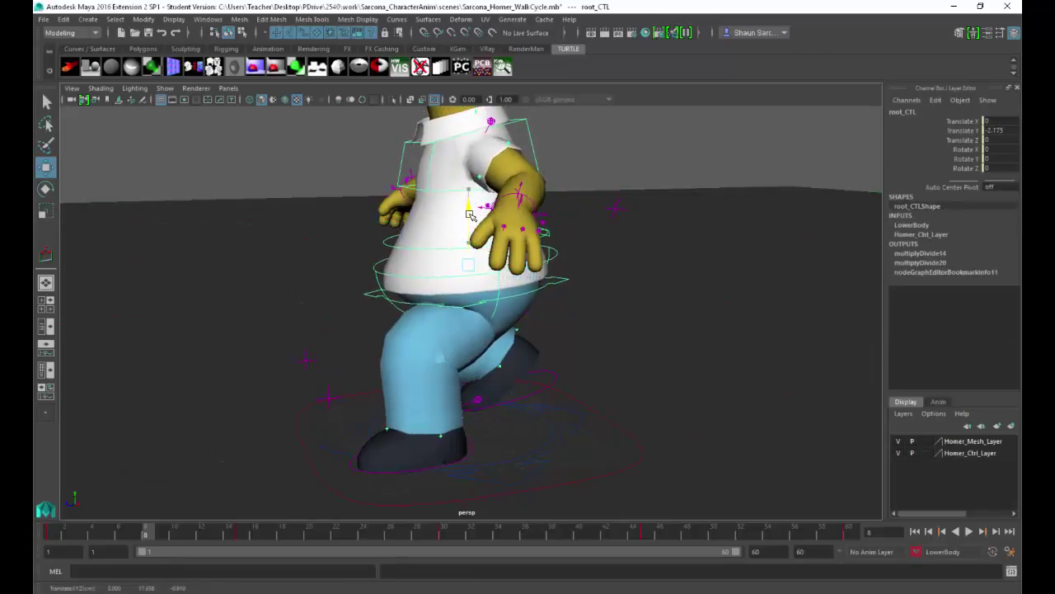
pyautogui.hotkey('alt', 'Tab')
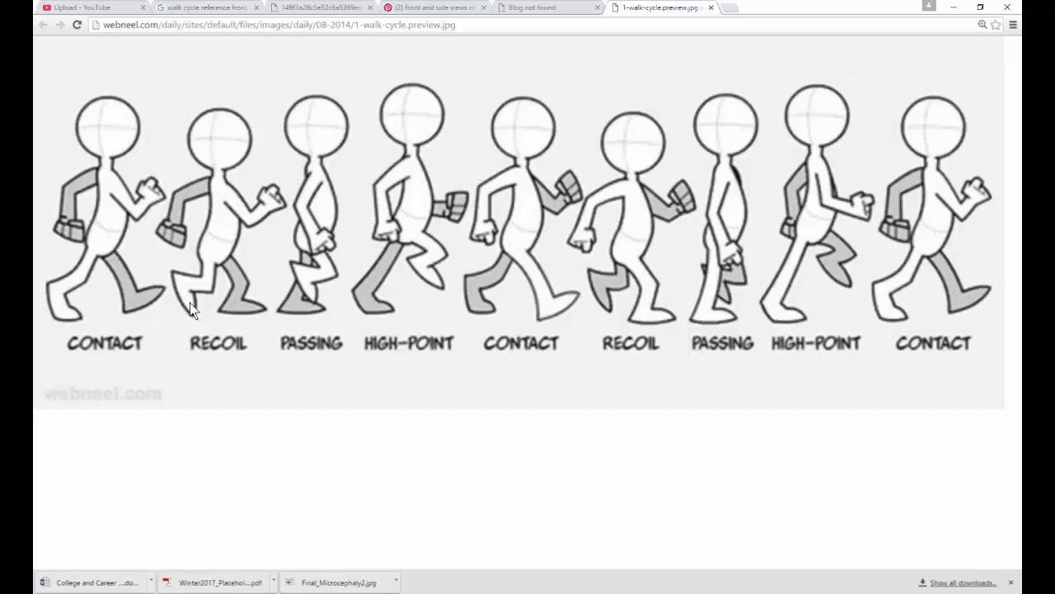
# At frame 8, set the right foot control's Ball to 0 and tilt the whole foot steeply onto its toe.
pyautogui.hotkey('alt', 'Tab')
pyautogui.keyDown('alt'); pyautogui.moveTo(344, 371); pyautogui.dragTo(412, 422); pyautogui.keyUp('alt')
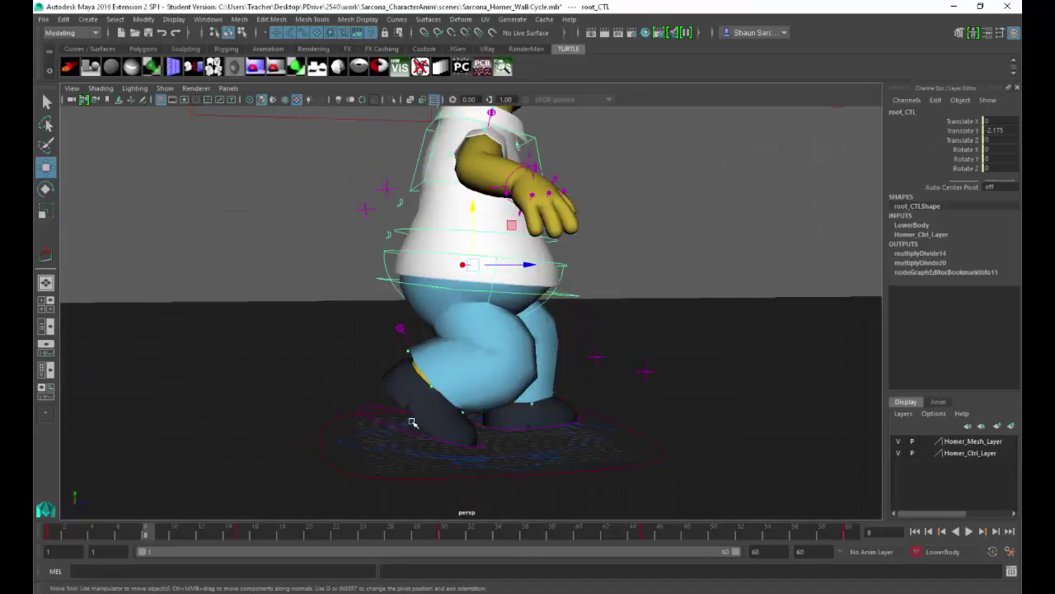
pyautogui.click(393, 429)
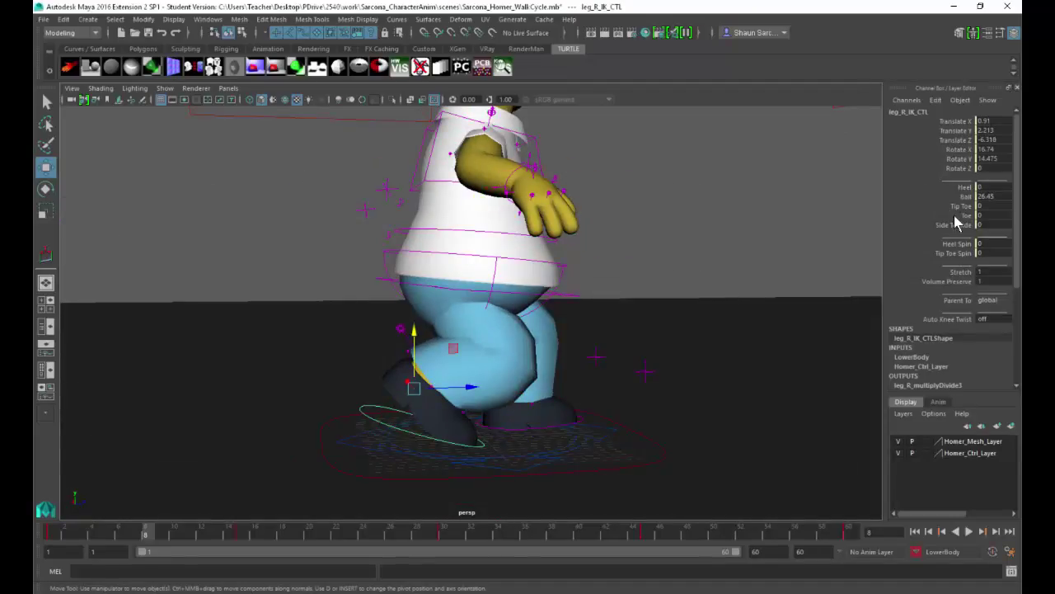
pyautogui.click(988, 196)
pyautogui.write('0')
pyautogui.press('Return')
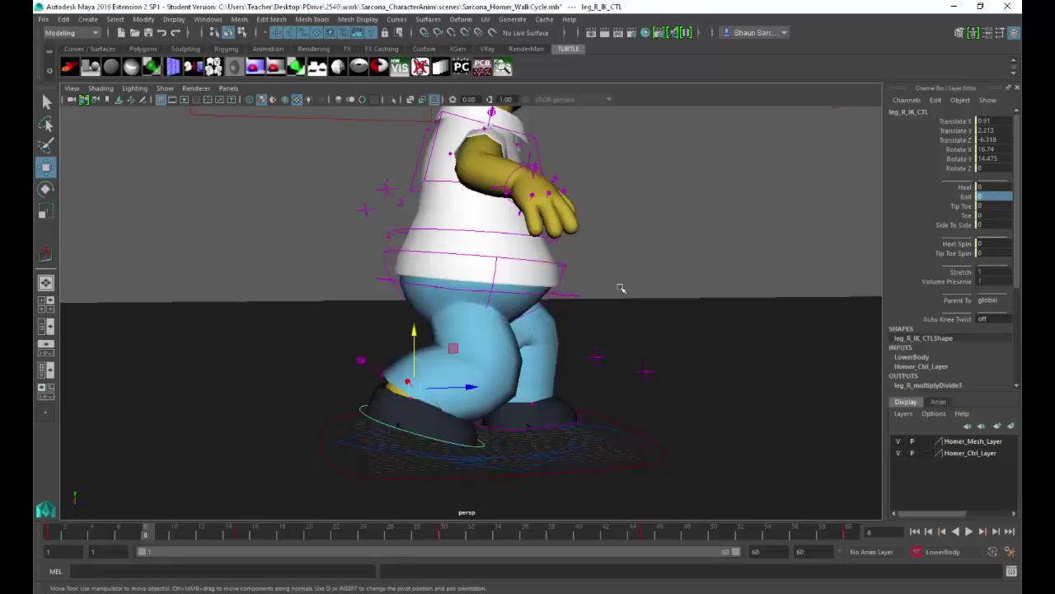
pyautogui.press('e')
pyautogui.moveTo(407, 352); pyautogui.dragTo(423, 317)
pyautogui.press('w')
# Raise the root control to a Translate Y of about -1.8 at frame 8.
pyautogui.keyDown('alt'); pyautogui.moveTo(557, 343); pyautogui.dragTo(568, 277); pyautogui.keyUp('alt')
pyautogui.click(568, 277)
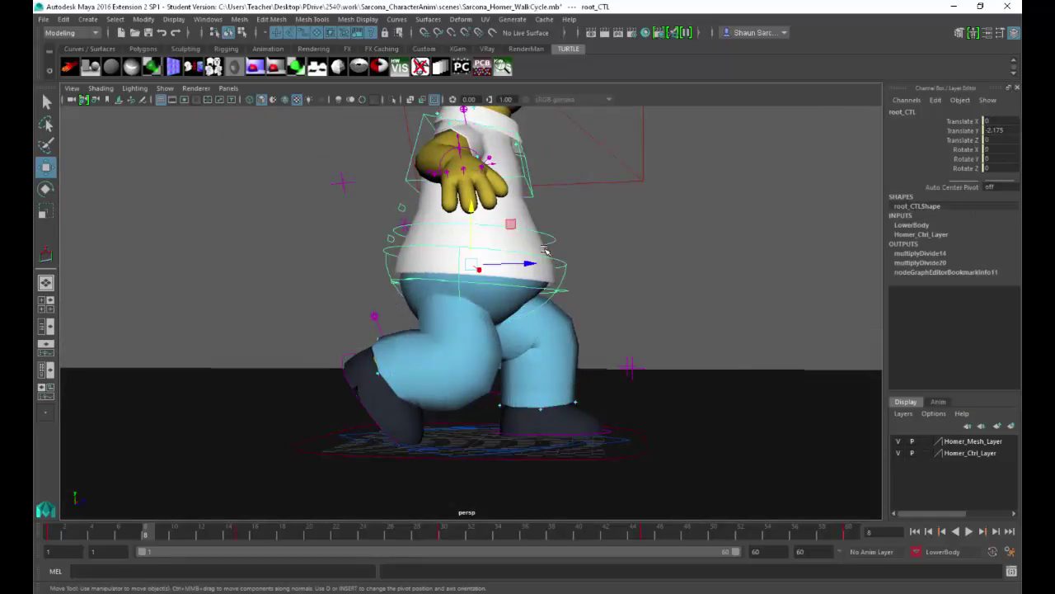
pyautogui.moveTo(475, 235); pyautogui.dragTo(477, 243)
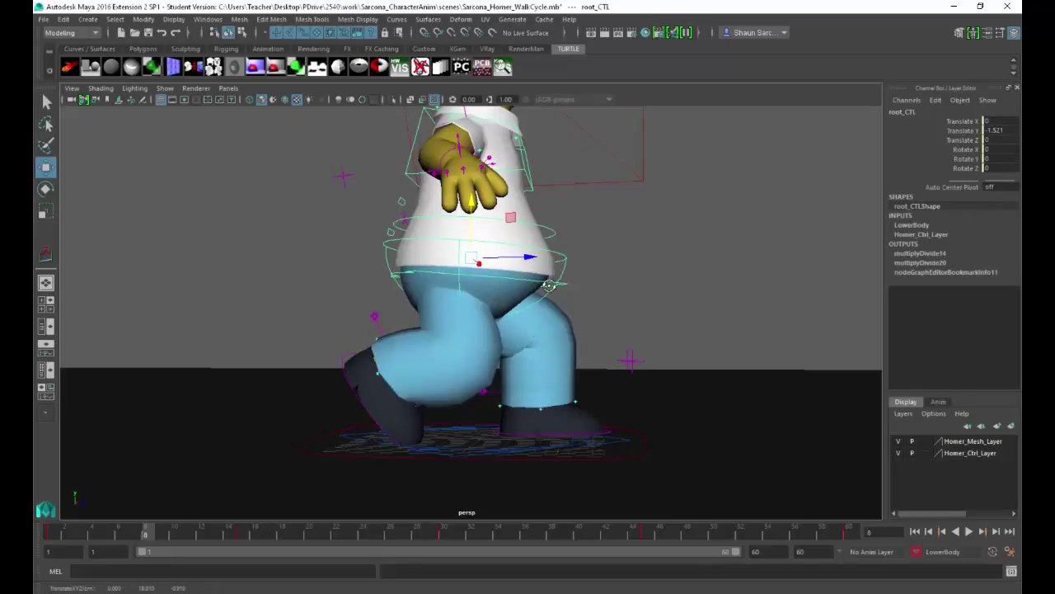
pyautogui.keyDown('alt'); pyautogui.moveTo(547, 285); pyautogui.dragTo(591, 236); pyautogui.keyUp('alt')
pyautogui.moveTo(591, 236); pyautogui.dragTo(594, 242, button='middle')
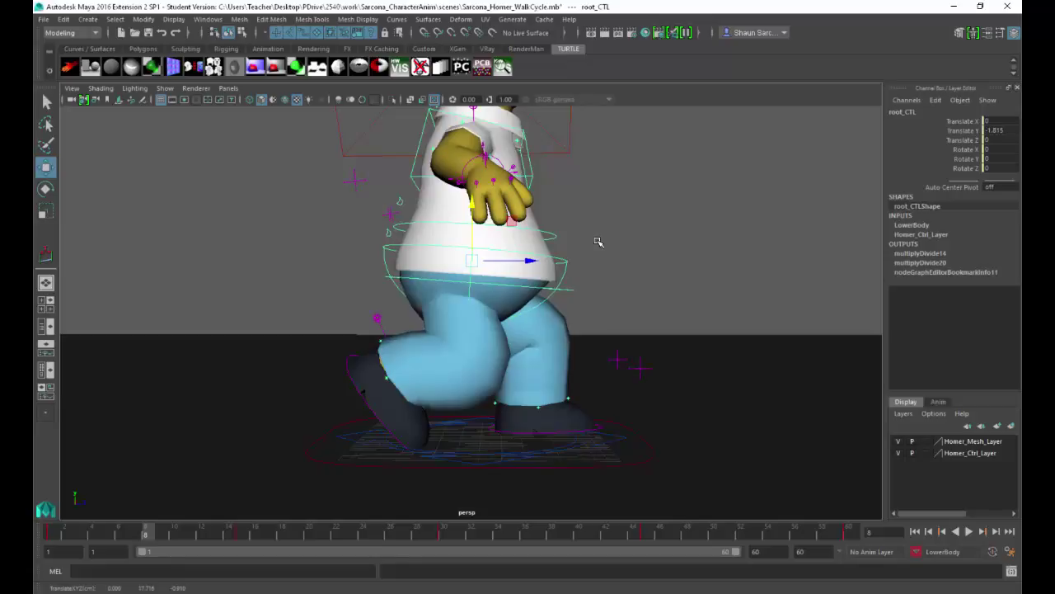
# From the front, shift the right knee's pole vector control slightly sideways at frame 8, and deselect it.
pyautogui.keyDown('alt'); pyautogui.moveTo(511, 359); pyautogui.dragTo(388, 355); pyautogui.keyUp('alt')
pyautogui.click(420, 365)
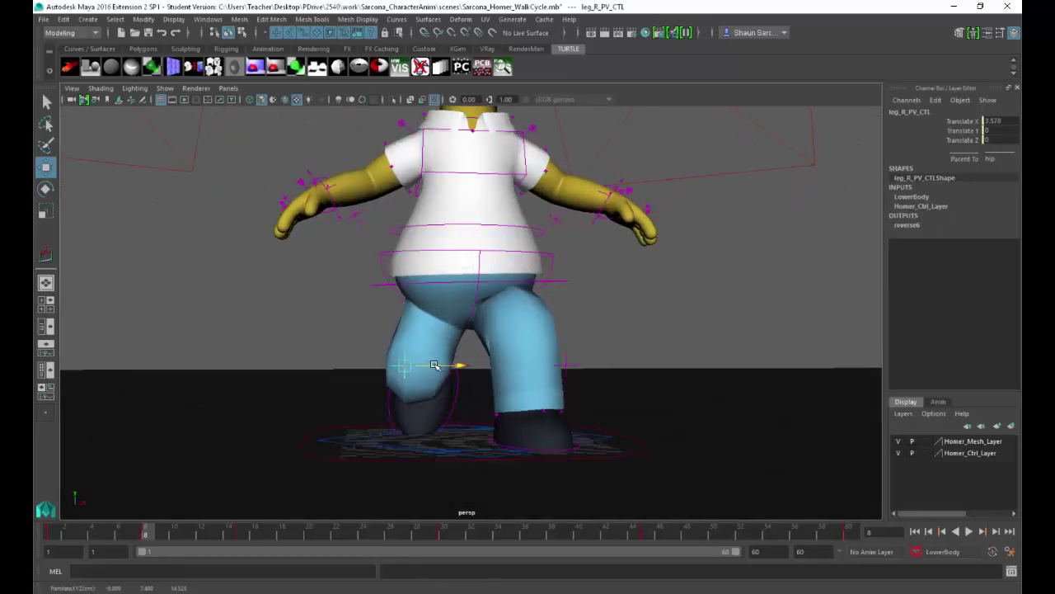
pyautogui.click(332, 335)
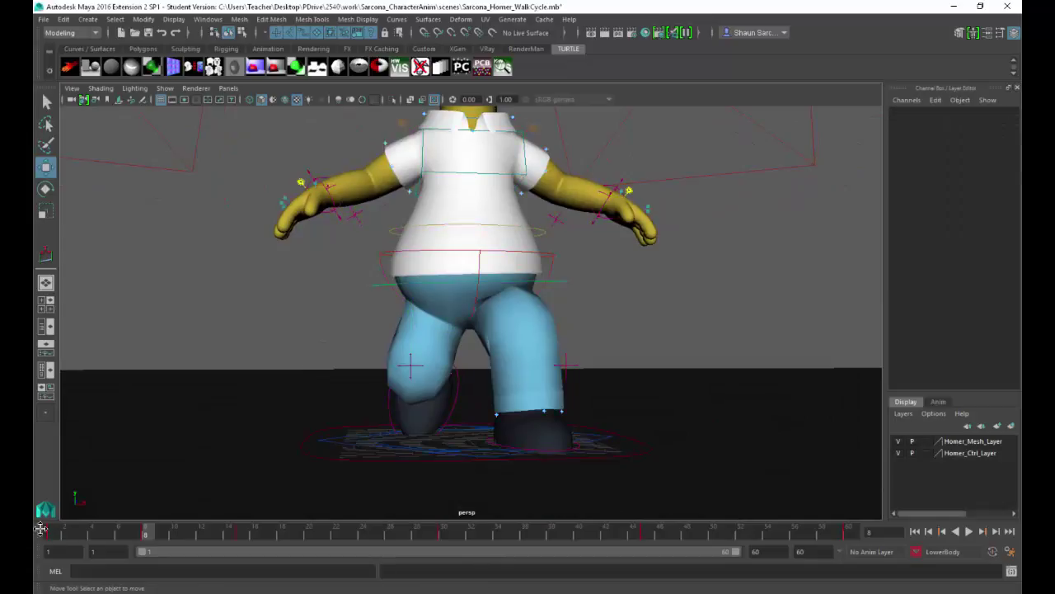
# Play the walk from the front and scrub to frame 38.
pyautogui.hotkey('alt', 'v')
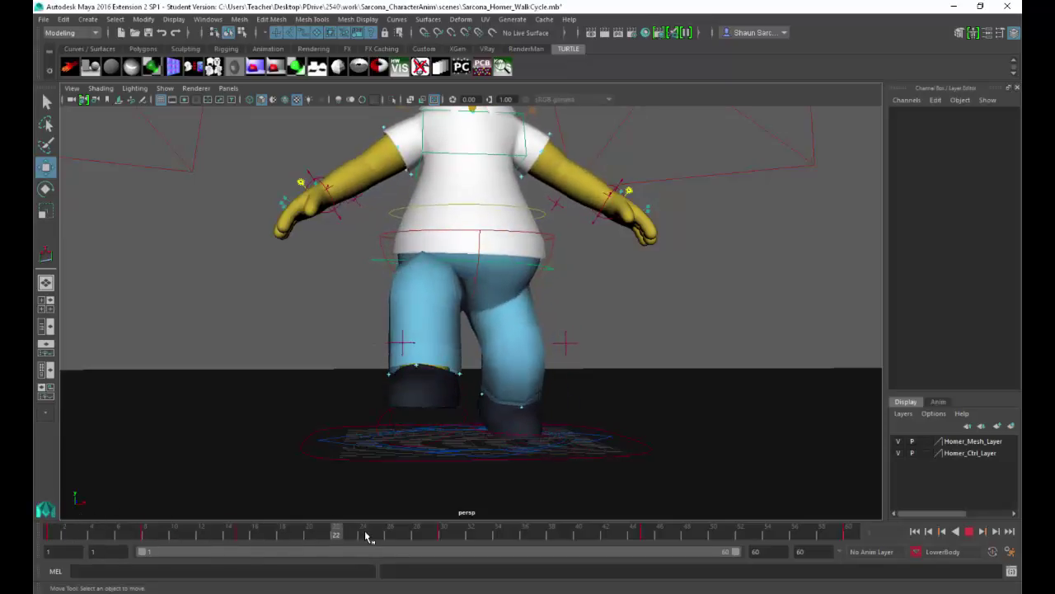
pyautogui.moveTo(369, 539); pyautogui.dragTo(540, 534)
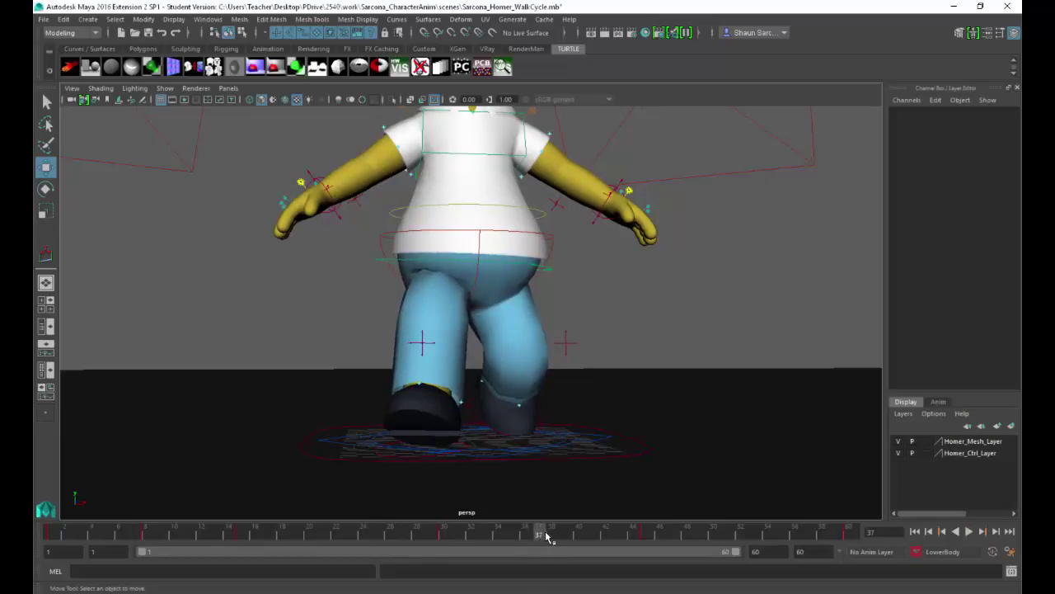
pyautogui.click(552, 535)
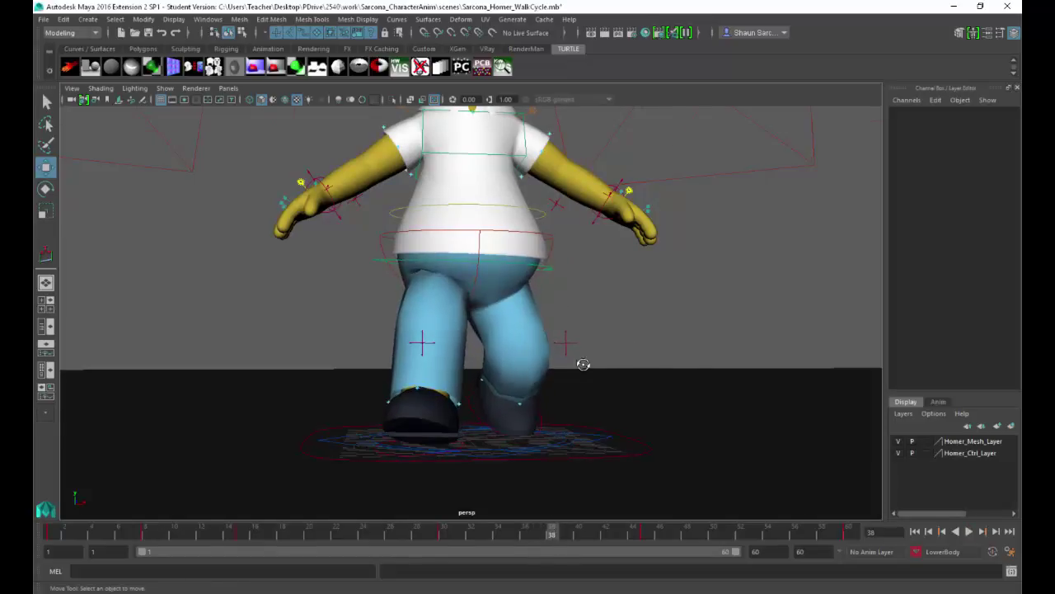
# Try setting the left foot control's Ball to 0 at frame 38, and scrub through the preceding frames.
pyautogui.keyDown('alt'); pyautogui.moveTo(583, 364); pyautogui.dragTo(600, 404); pyautogui.keyUp('alt')
pyautogui.click(611, 399)
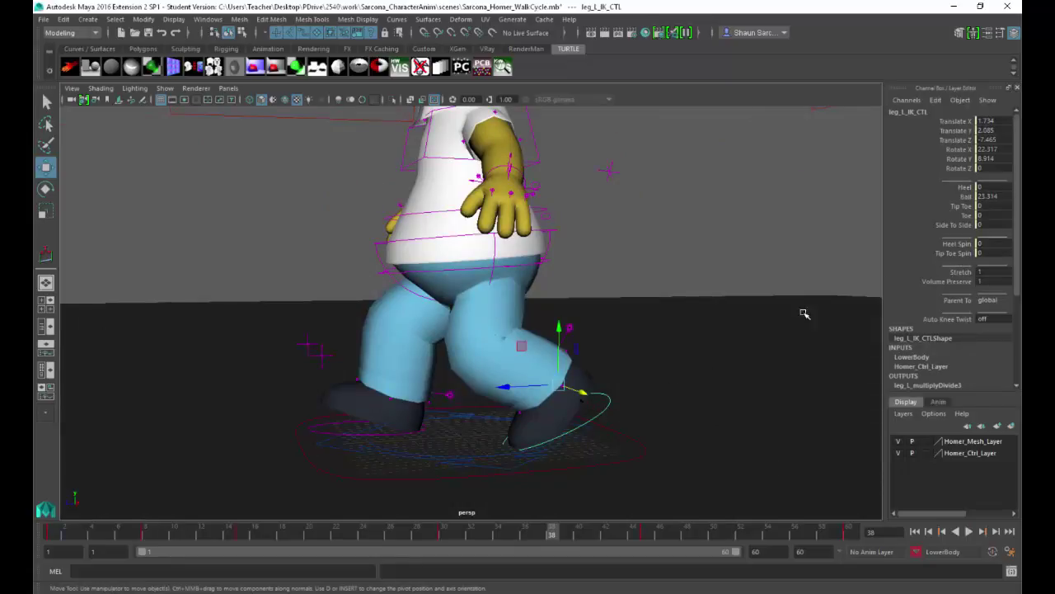
pyautogui.click(1005, 196)
pyautogui.write('0')
pyautogui.press('Return')
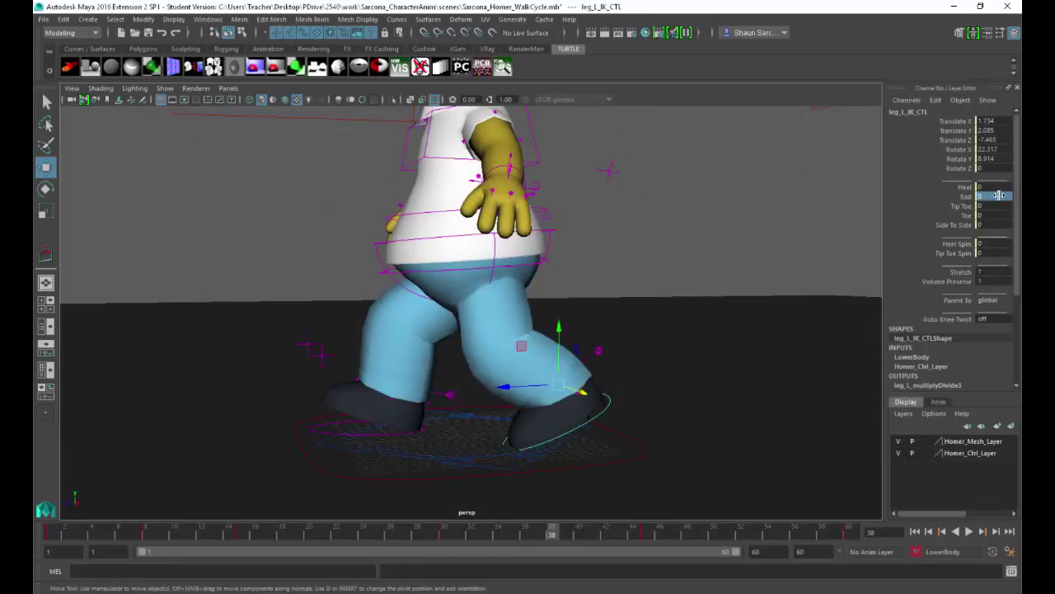
pyautogui.keyDown('alt'); pyautogui.moveTo(545, 370); pyautogui.dragTo(534, 376); pyautogui.keyUp('alt')
pyautogui.moveTo(452, 538)
pyautogui.mouseDown()
pyautogui.moveTo(602, 525)
pyautogui.moveTo(551, 535)
pyautogui.mouseUp()
# At frame 38, set the right foot control's Heel to 0 and pull it back to a Translate Z of about 3.7.
pyautogui.click(388, 432)
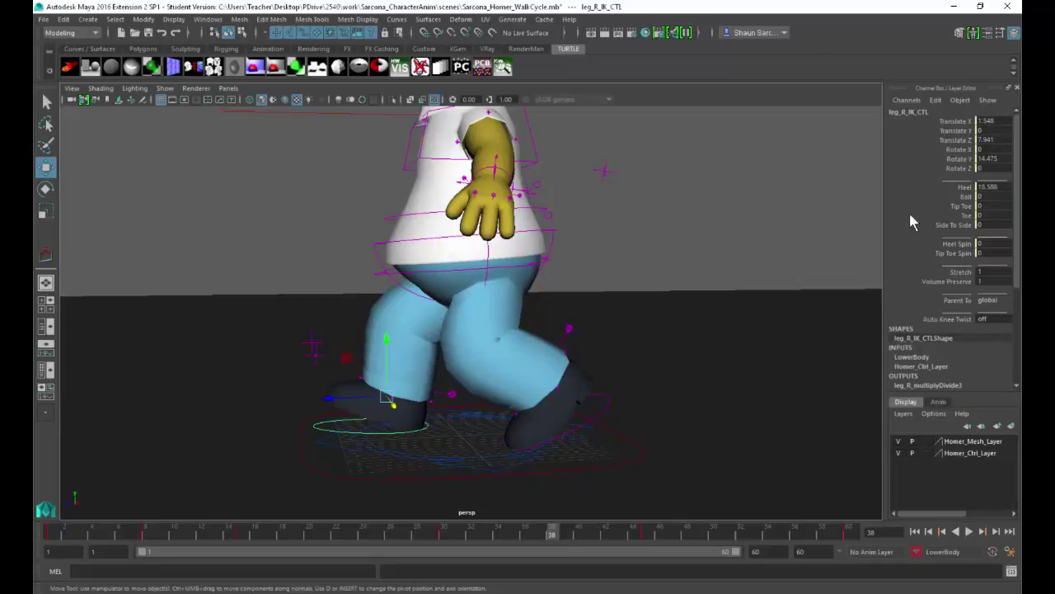
pyautogui.click(990, 187)
pyautogui.write('0')
pyautogui.press('Return')
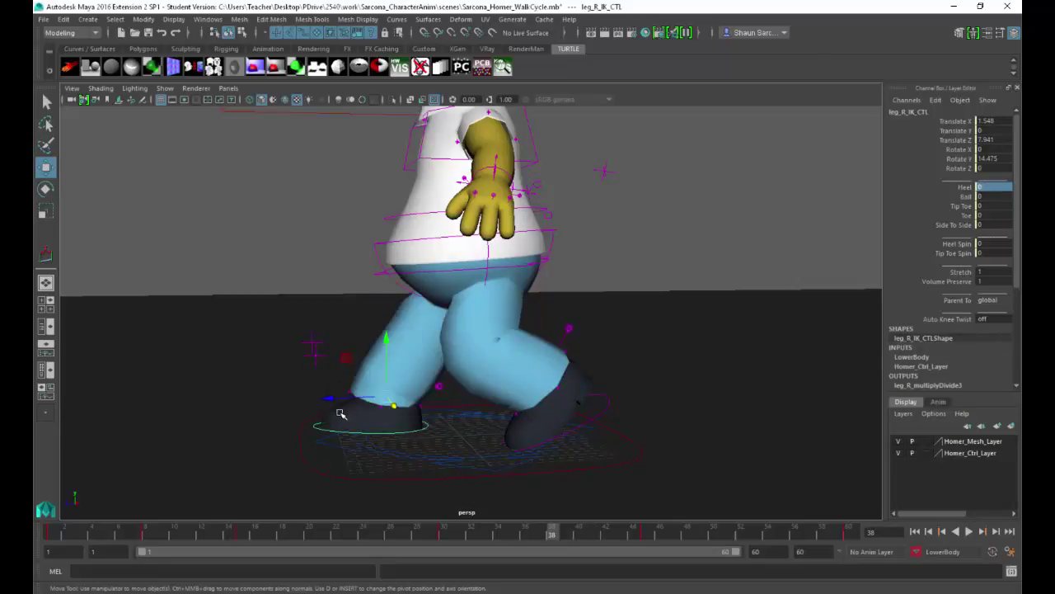
pyautogui.moveTo(329, 399); pyautogui.dragTo(368, 399)
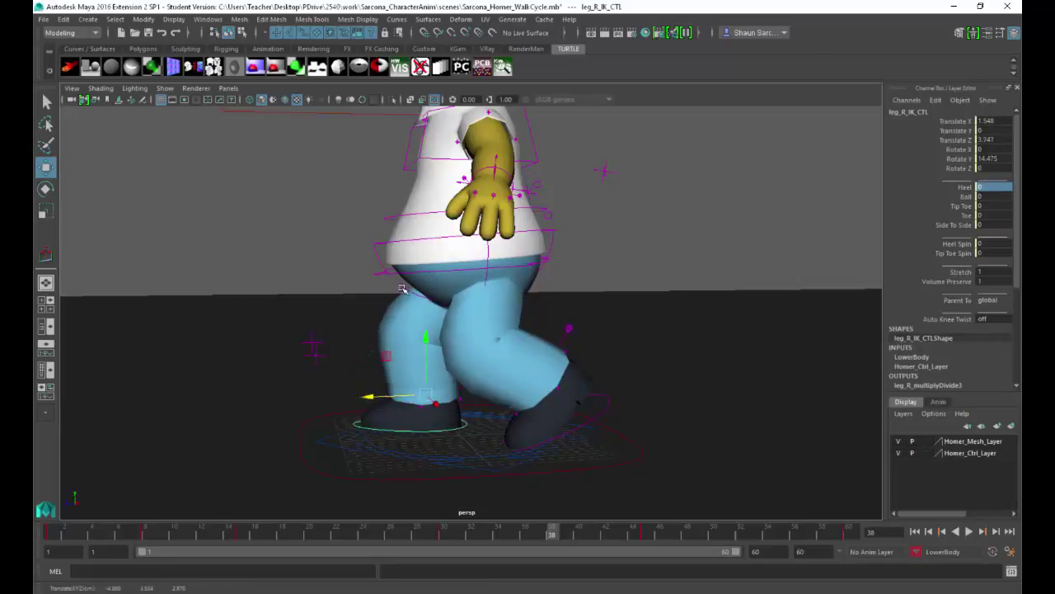
# Lower the root control to a Translate Y of about -1.3 at frame 38.
pyautogui.click(384, 239)
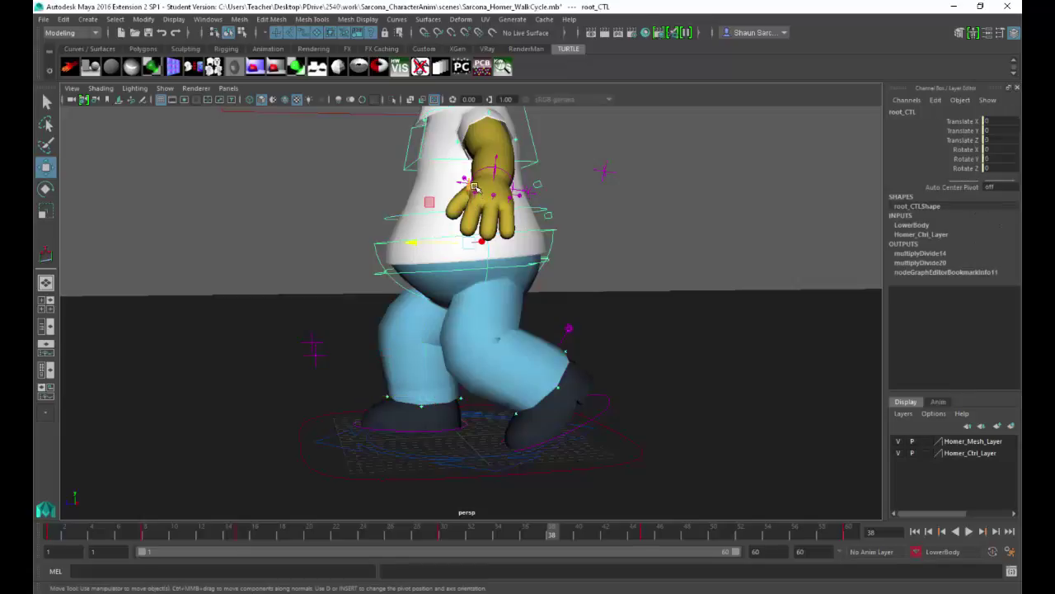
pyautogui.moveTo(474, 188); pyautogui.dragTo(596, 358)
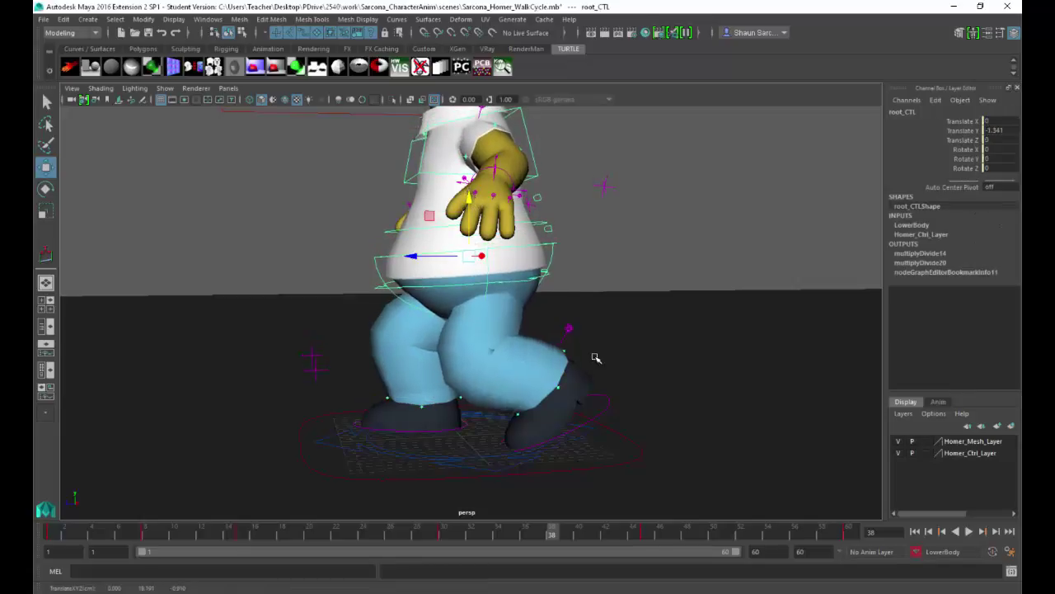
# At frame 38, set the left foot control's Ball to 0, Rotate X to about 48, Translate Y to about 4.4 and Translate Z to about -5.8.
pyautogui.click(601, 394)
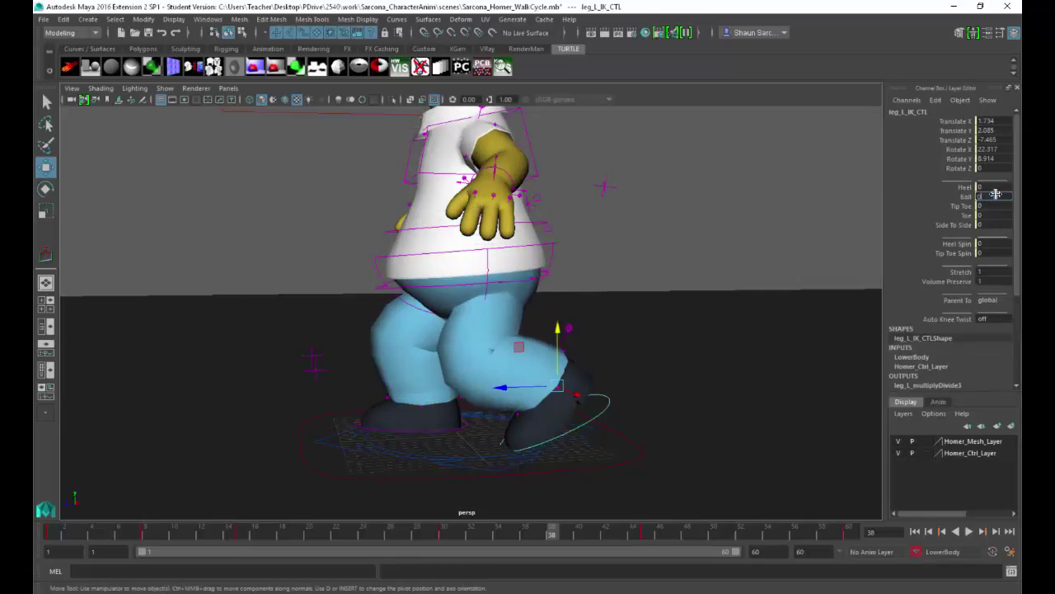
pyautogui.press('Return')
pyautogui.moveTo(556, 331); pyautogui.dragTo(555, 299)
pyautogui.press('e')
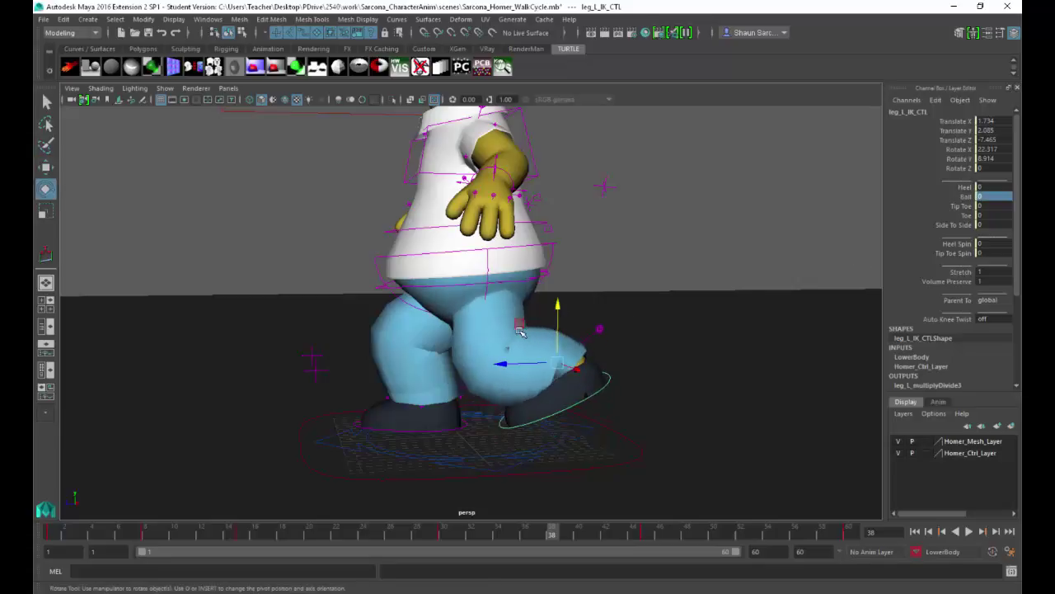
pyautogui.moveTo(523, 340); pyautogui.dragTo(485, 366)
pyautogui.press('w')
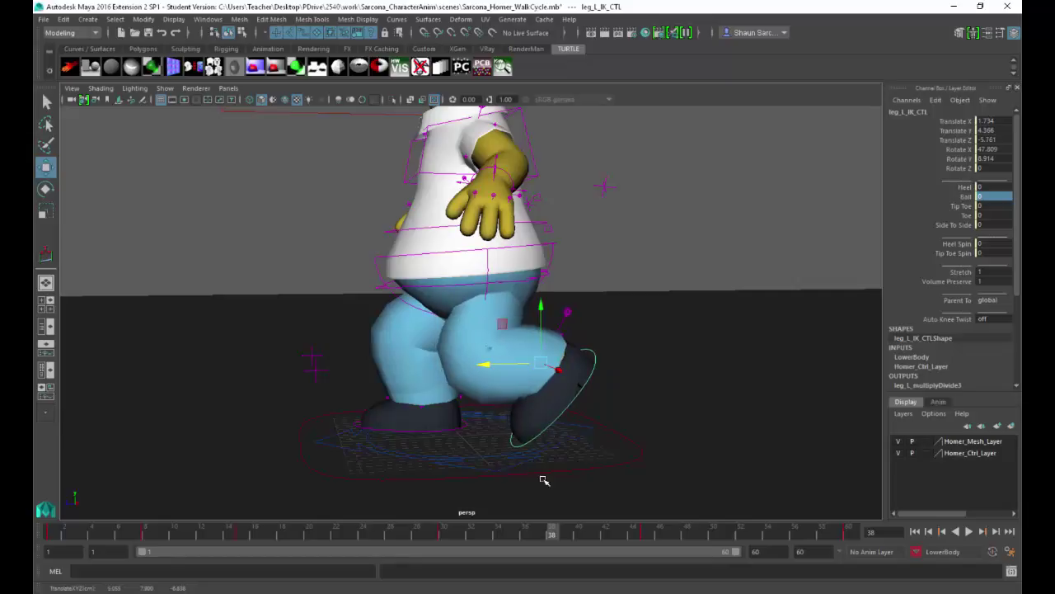
# Play and scrub the walk from the side and from the front to review the recoil poses.
pyautogui.click(54, 536)
pyautogui.hotkey('alt', 'v')
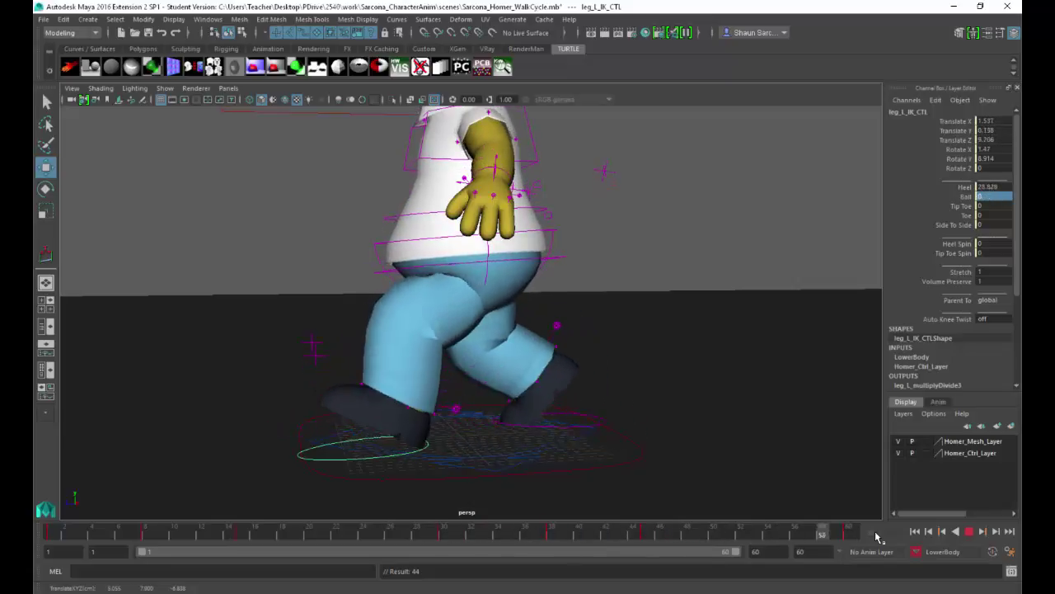
pyautogui.moveTo(878, 536); pyautogui.dragTo(109, 512)
pyautogui.keyDown('alt'); pyautogui.moveTo(330, 404); pyautogui.dragTo(565, 369); pyautogui.keyUp('alt')
pyautogui.hotkey('alt', 'v')
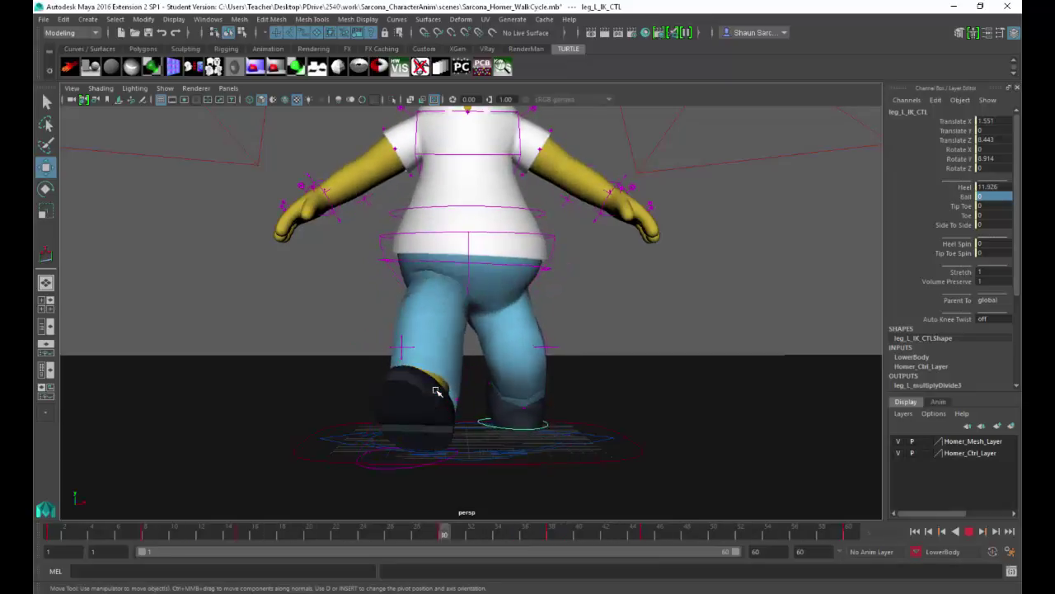
pyautogui.press('Escape')
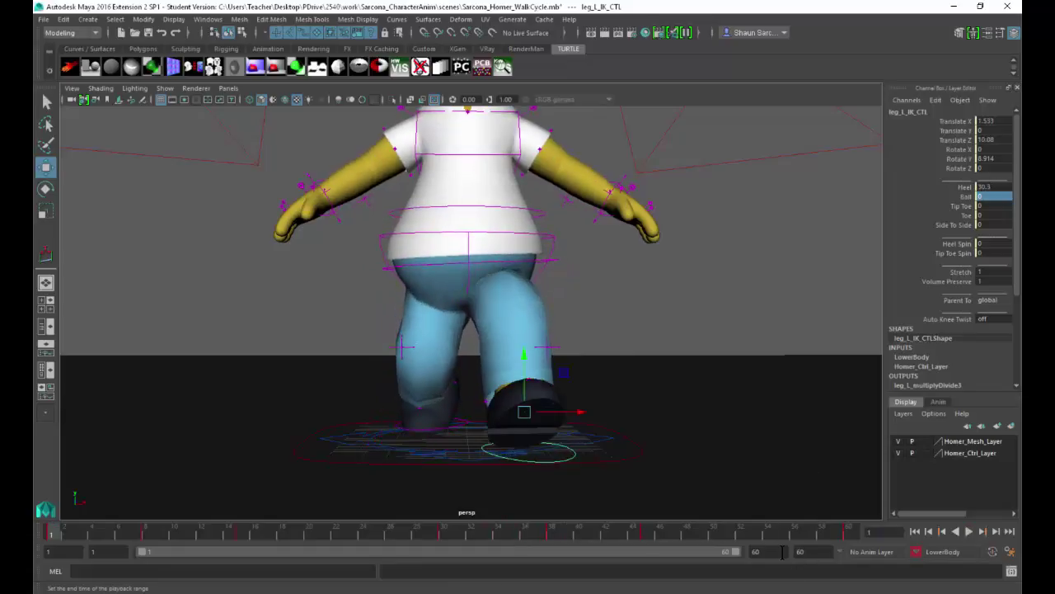
# Try ending the playback range at frame 59, play the loop, and restore the end to 60.
pyautogui.moveTo(782, 553); pyautogui.dragTo(720, 552)
pyautogui.write('59')
pyautogui.press('Return')
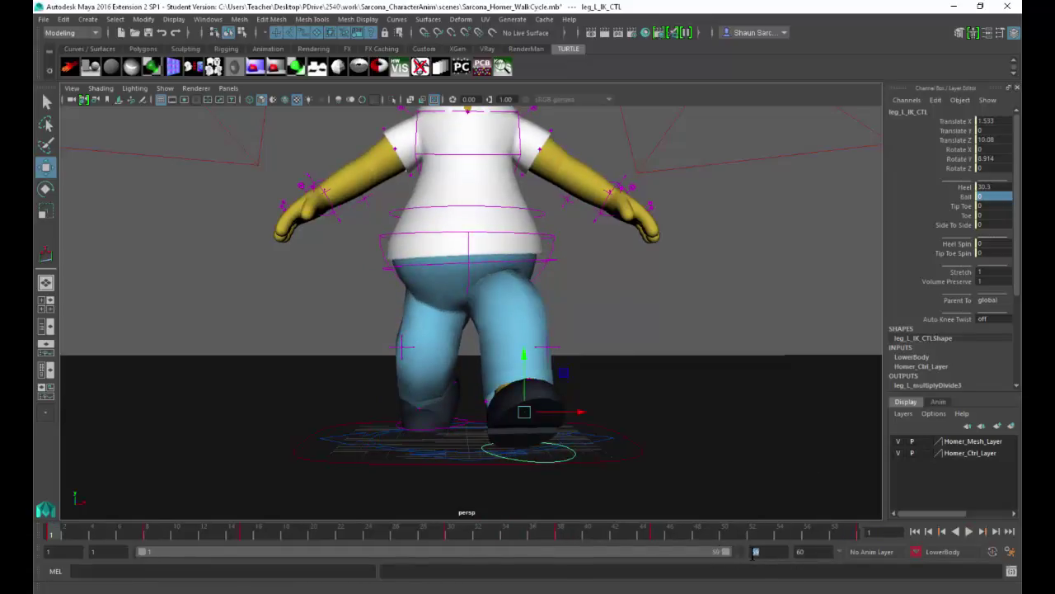
pyautogui.hotkey('alt', 'v')
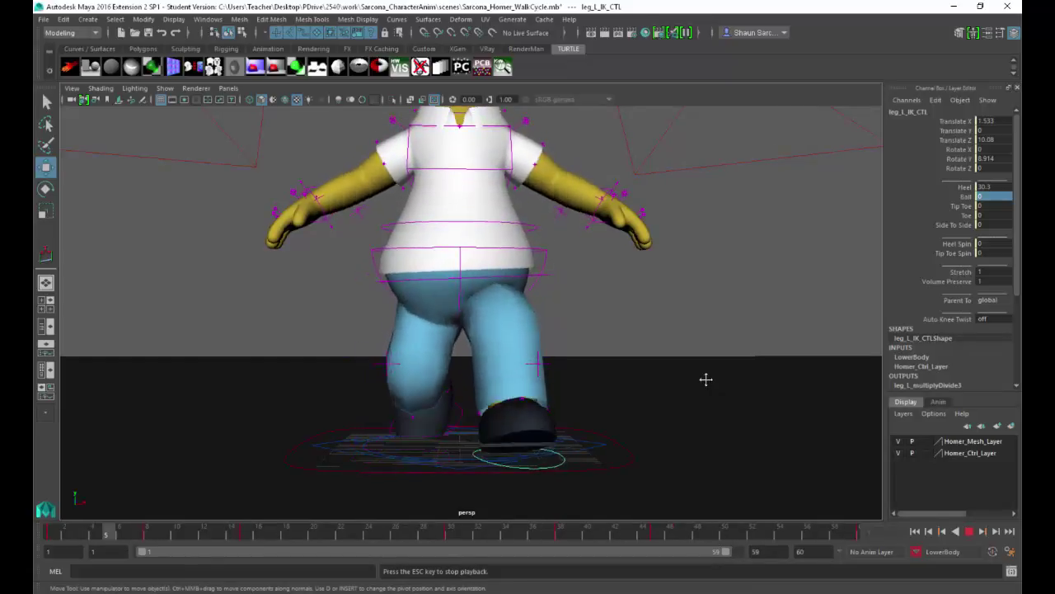
pyautogui.press('Escape')
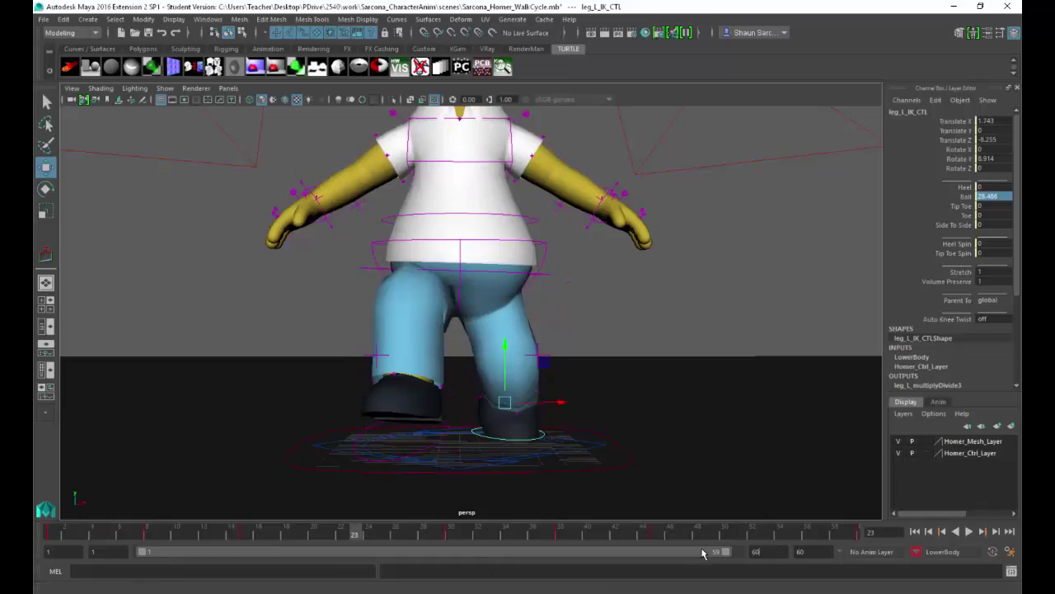
# Compare the pose at frame 23 with the high-point pose in the browser's walk-cycle reference.
pyautogui.keyDown('alt'); pyautogui.moveTo(563, 427); pyautogui.dragTo(549, 431); pyautogui.keyUp('alt')
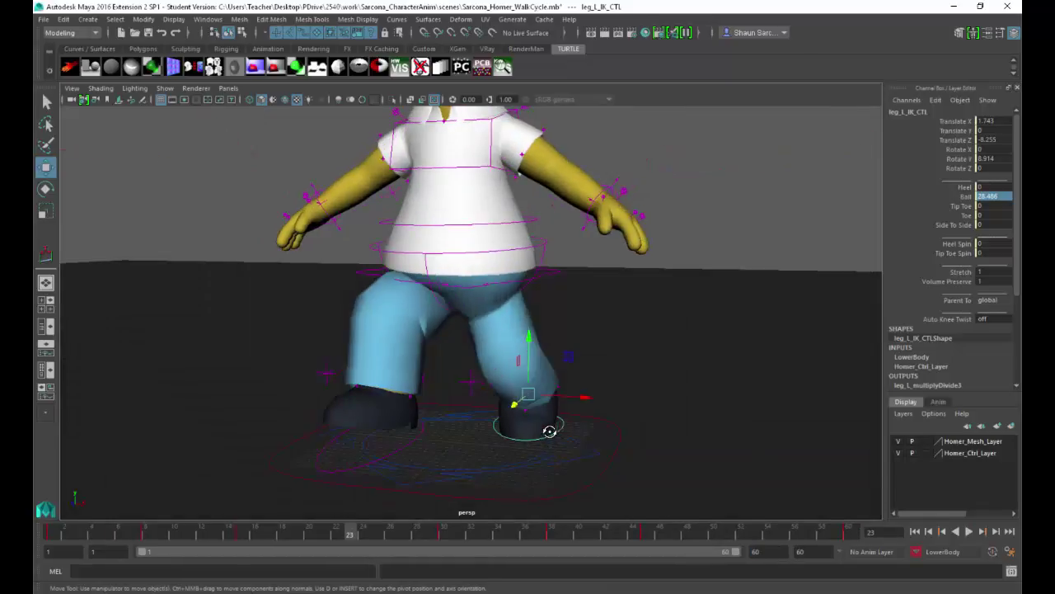
pyautogui.hotkey('alt', 'Tab')
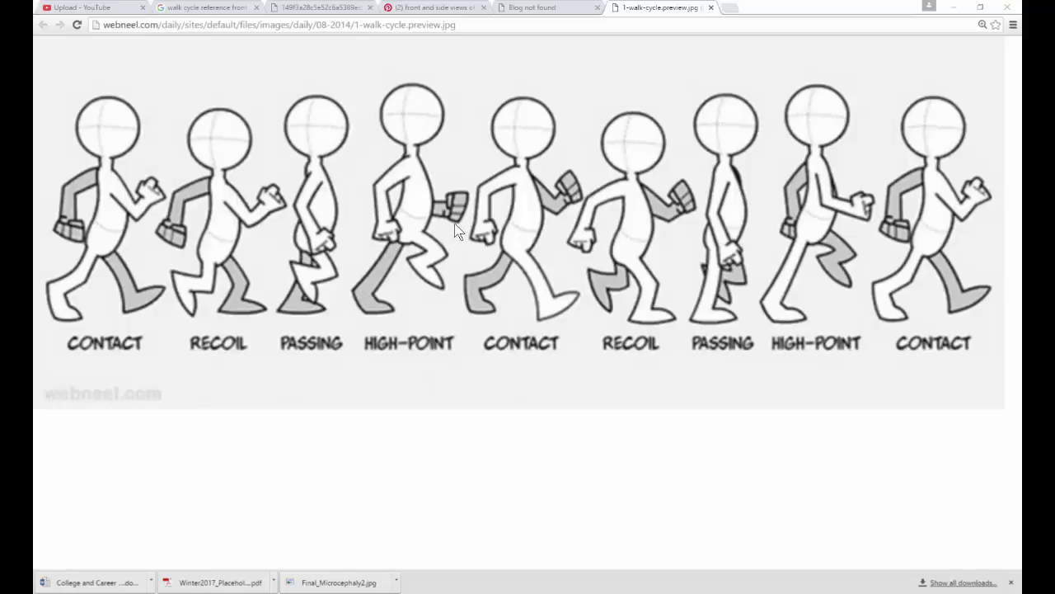
pyautogui.hotkey('alt', 'Tab')
pyautogui.click(353, 534)
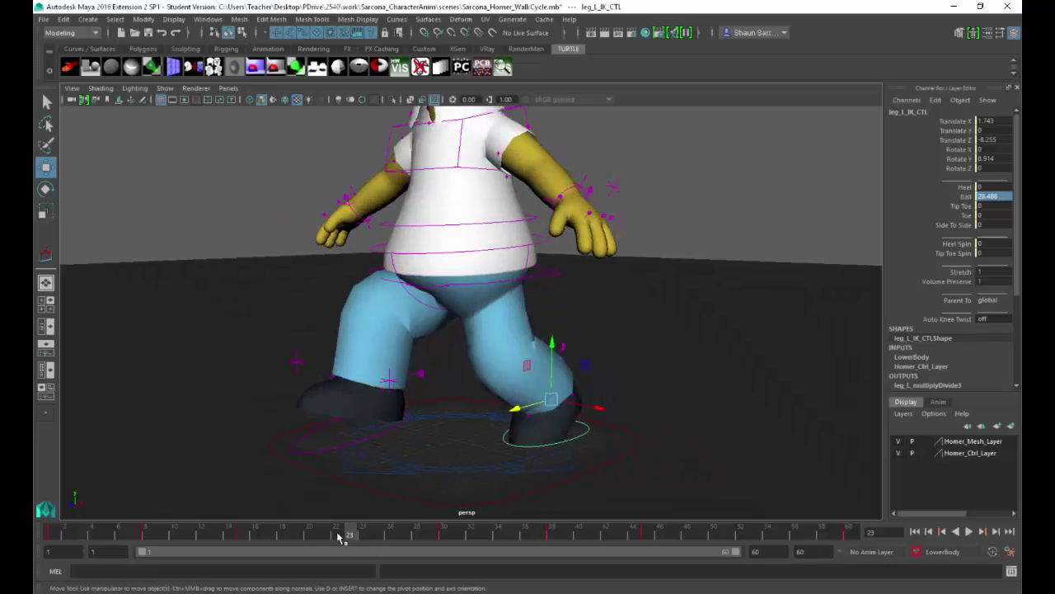
pyautogui.moveTo(340, 536)
pyautogui.mouseDown()
pyautogui.moveTo(329, 536)
pyautogui.moveTo(356, 536)
pyautogui.mouseUp()
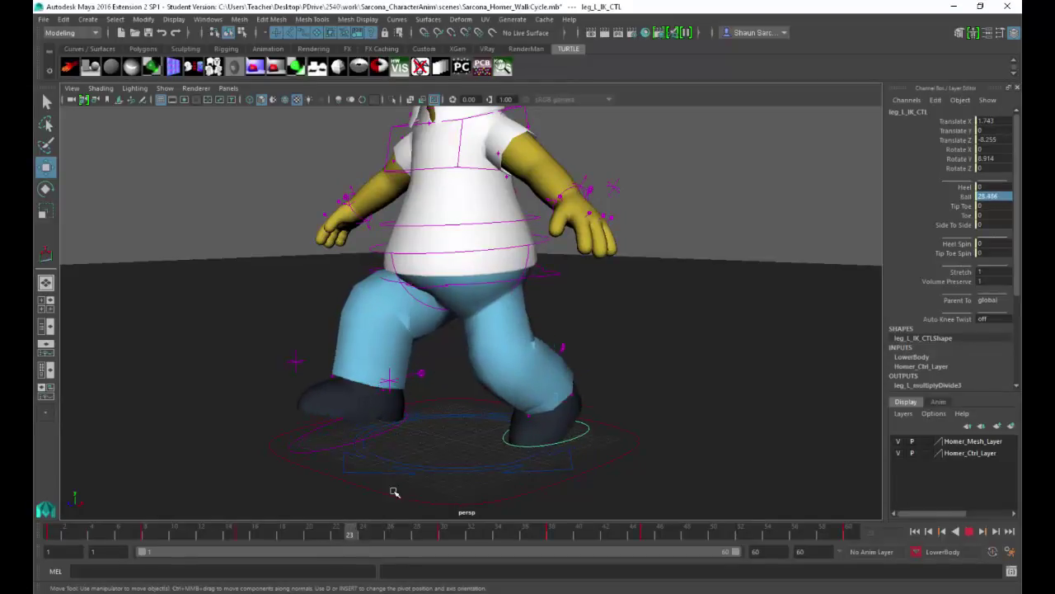
# Raise the root control to a Translate Y of about 1.9 at frame 23 for the high-point pose.
pyautogui.keyDown('alt'); pyautogui.moveTo(487, 394); pyautogui.dragTo(492, 380); pyautogui.keyUp('alt')
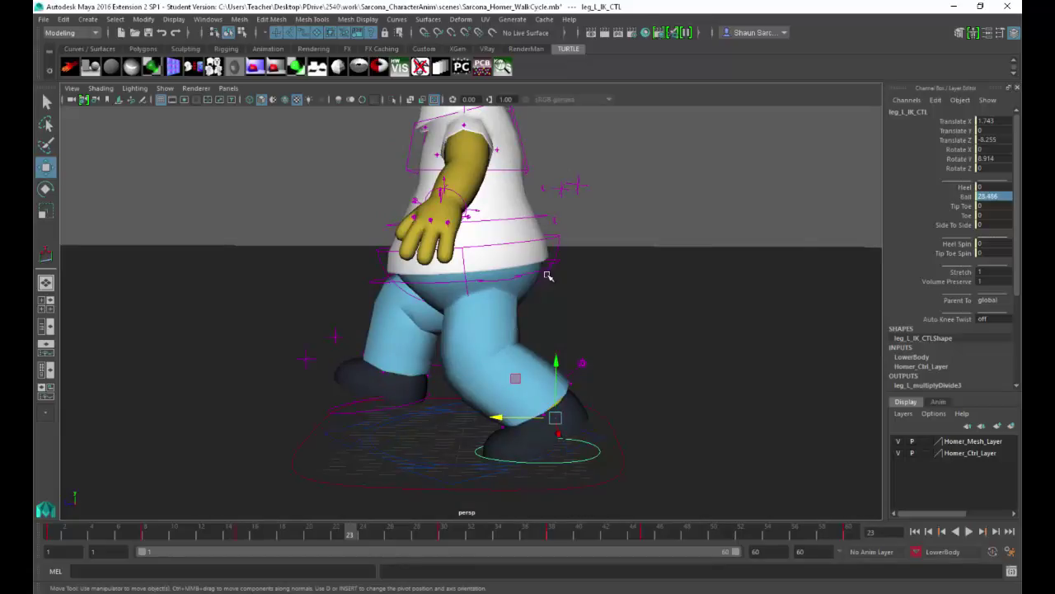
pyautogui.click(557, 248)
pyautogui.moveTo(468, 206); pyautogui.dragTo(473, 191)
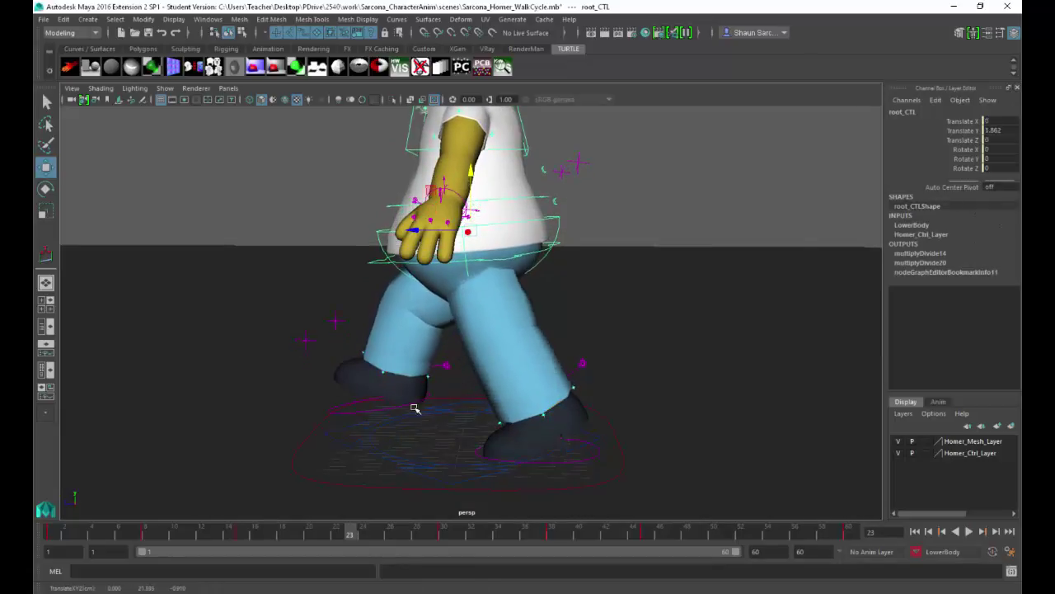
# At frame 23, move the right foot control to a Translate Y of about 4.3 and a Translate Z of about 7.6.
pyautogui.click(380, 398)
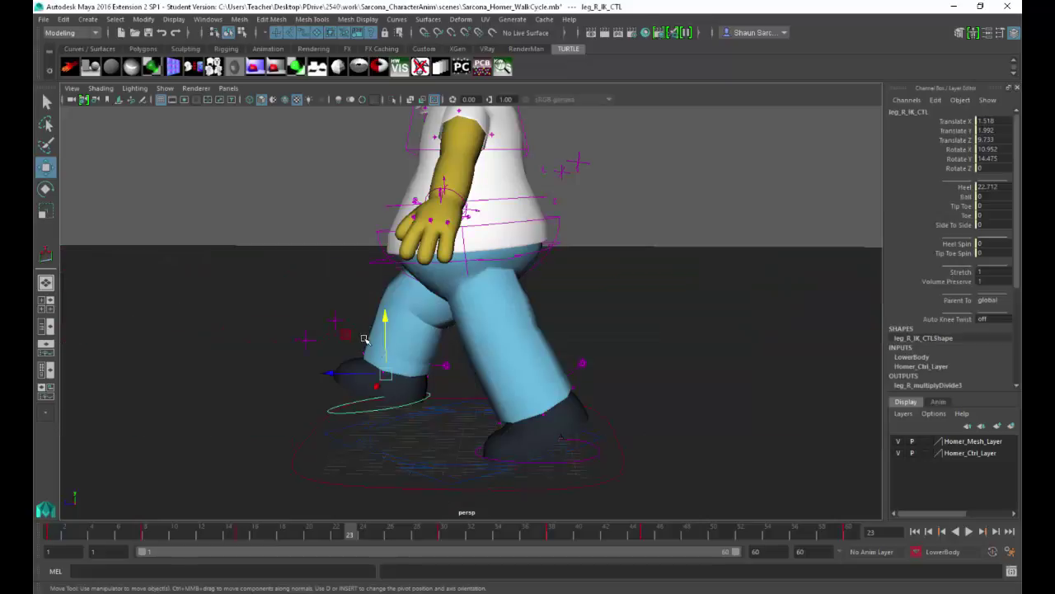
pyautogui.moveTo(347, 334); pyautogui.dragTo(392, 319, button='middle')
pyautogui.moveTo(376, 320); pyautogui.dragTo(366, 313)
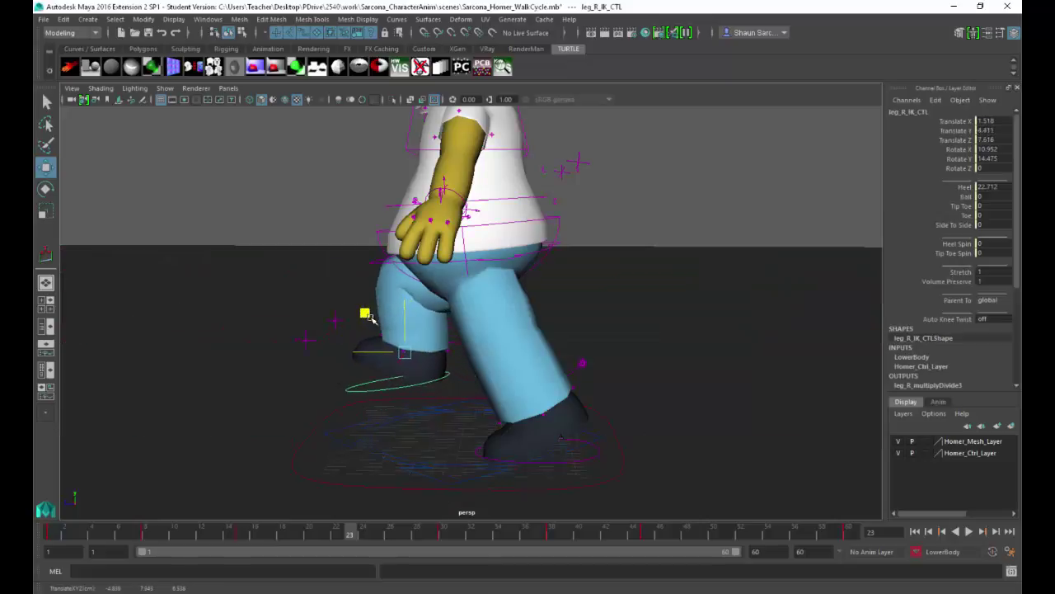
pyautogui.keyDown('alt'); pyautogui.moveTo(462, 318); pyautogui.dragTo(528, 296); pyautogui.keyUp('alt')
# Set the right foot control's Heel to 0 and pitch the foot further toe-down at frame 23.
pyautogui.press('e')
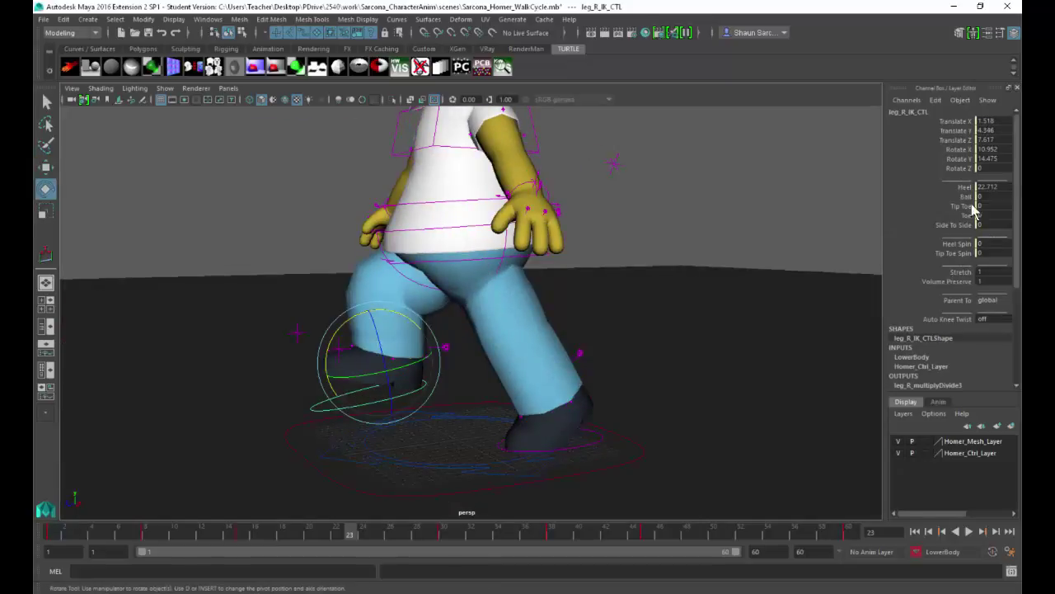
pyautogui.doubleClick(992, 187)
pyautogui.write('0')
pyautogui.press('Return')
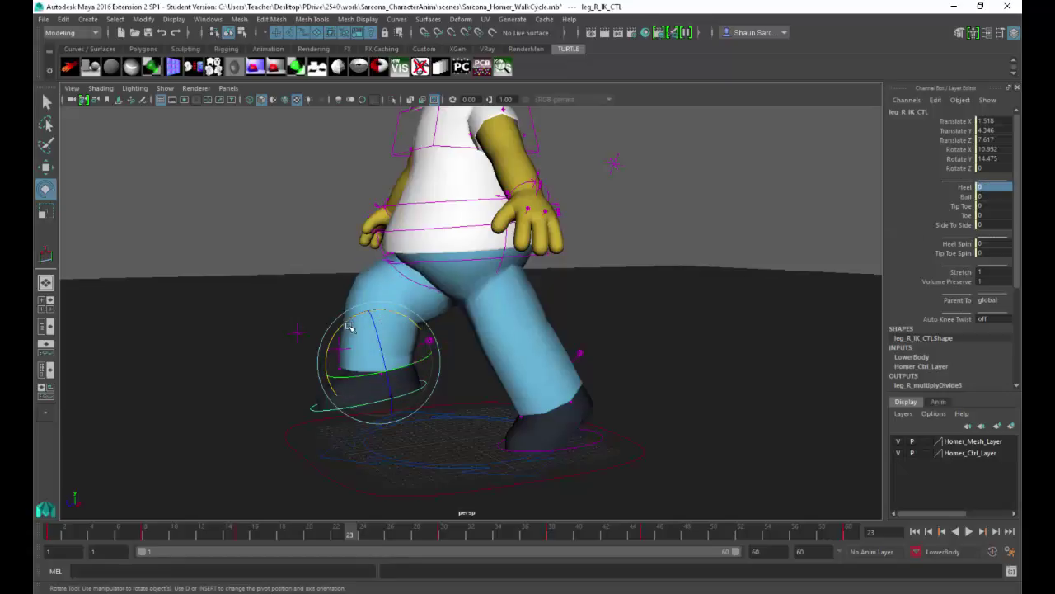
pyautogui.moveTo(338, 333); pyautogui.dragTo(335, 342)
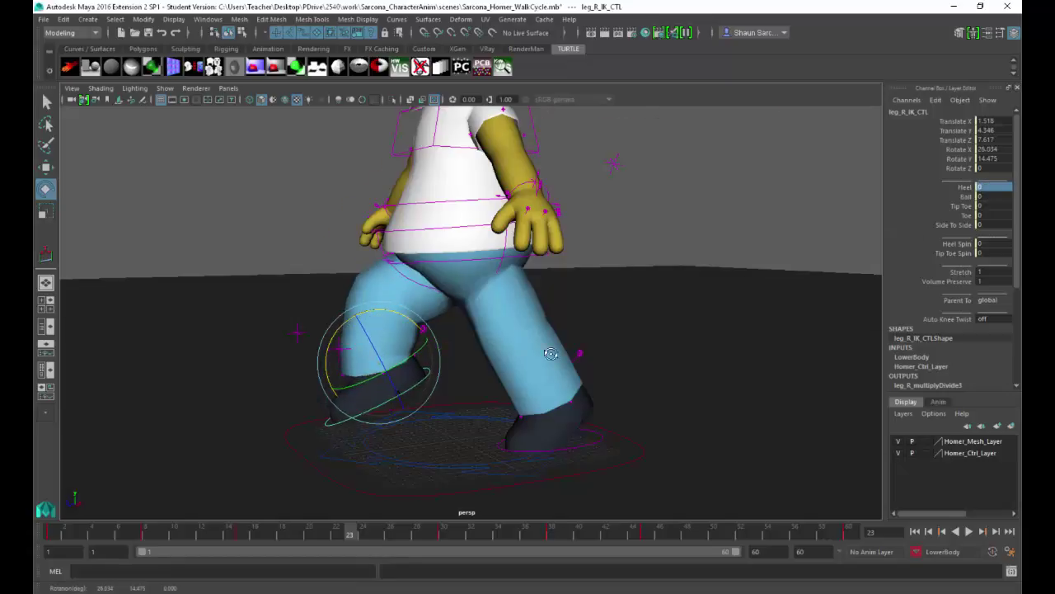
# Adjust the left foot control's Ball roll at frame 23 and key the high-point pose.
pyautogui.keyDown('alt'); pyautogui.moveTo(552, 354); pyautogui.dragTo(590, 447); pyautogui.keyUp('alt')
pyautogui.click(590, 444)
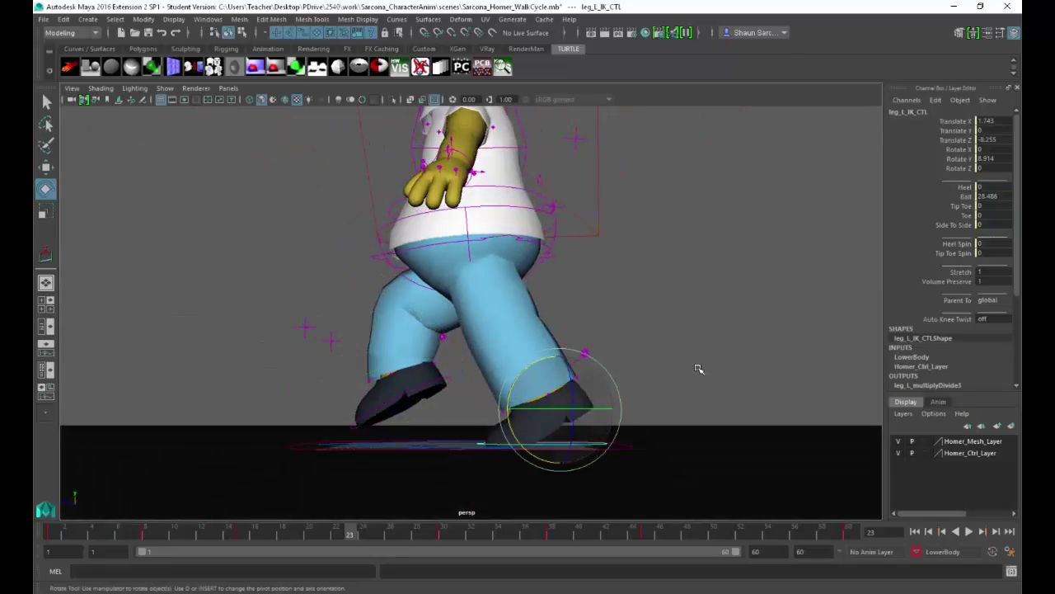
pyautogui.click(964, 196)
pyautogui.moveTo(756, 258); pyautogui.dragTo(746, 282, button='middle')
pyautogui.keyDown('alt'); pyautogui.moveTo(627, 324); pyautogui.dragTo(689, 325); pyautogui.keyUp('alt')
pyautogui.click(665, 278)
pyautogui.press('e')
pyautogui.keyDown('alt'); pyautogui.moveTo(664, 278); pyautogui.dragTo(553, 288); pyautogui.keyUp('alt')
pyautogui.press('s')
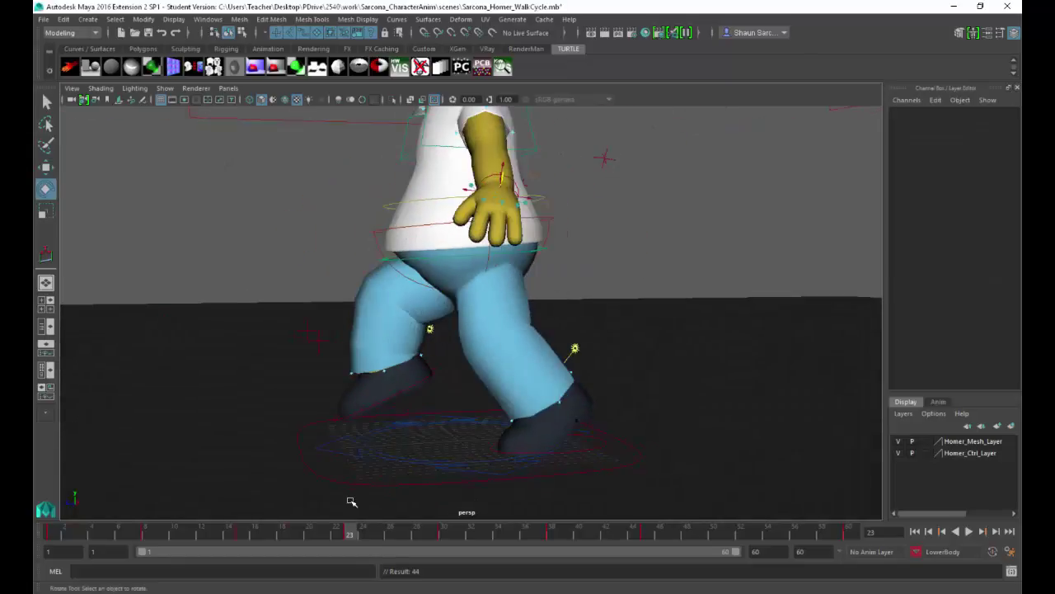
# Play the walk from frame 1 in a three-quarter view to review the frame 23 high point.
pyautogui.moveTo(351, 535); pyautogui.dragTo(49, 534)
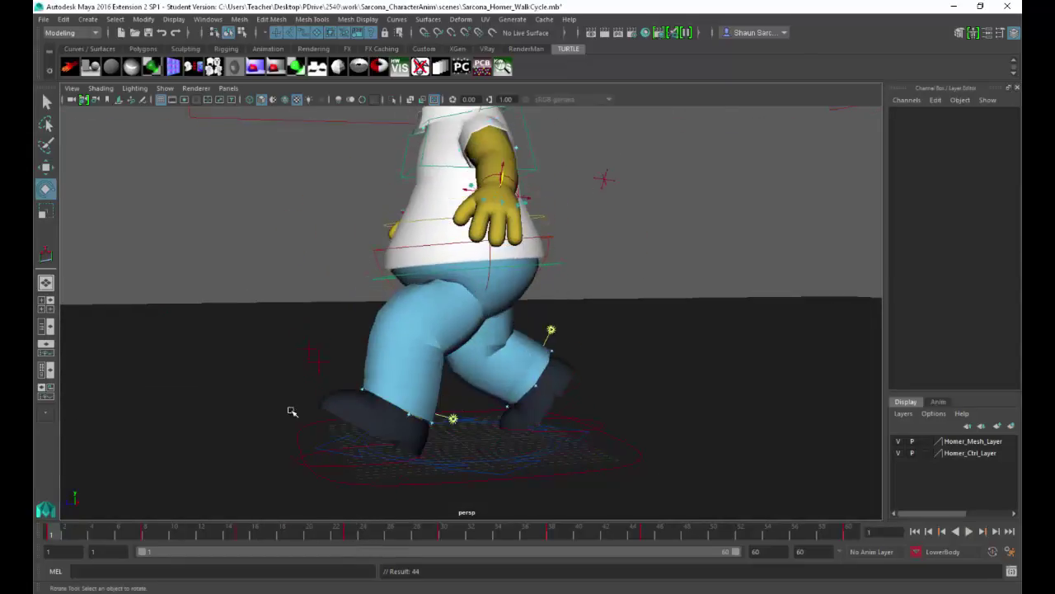
pyautogui.keyDown('alt'); pyautogui.moveTo(239, 391); pyautogui.dragTo(269, 437, button='middle'); pyautogui.keyUp('alt')
pyautogui.keyDown('alt'); pyautogui.moveTo(268, 438); pyautogui.dragTo(349, 437); pyautogui.keyUp('alt')
pyautogui.hotkey('alt', 'v')
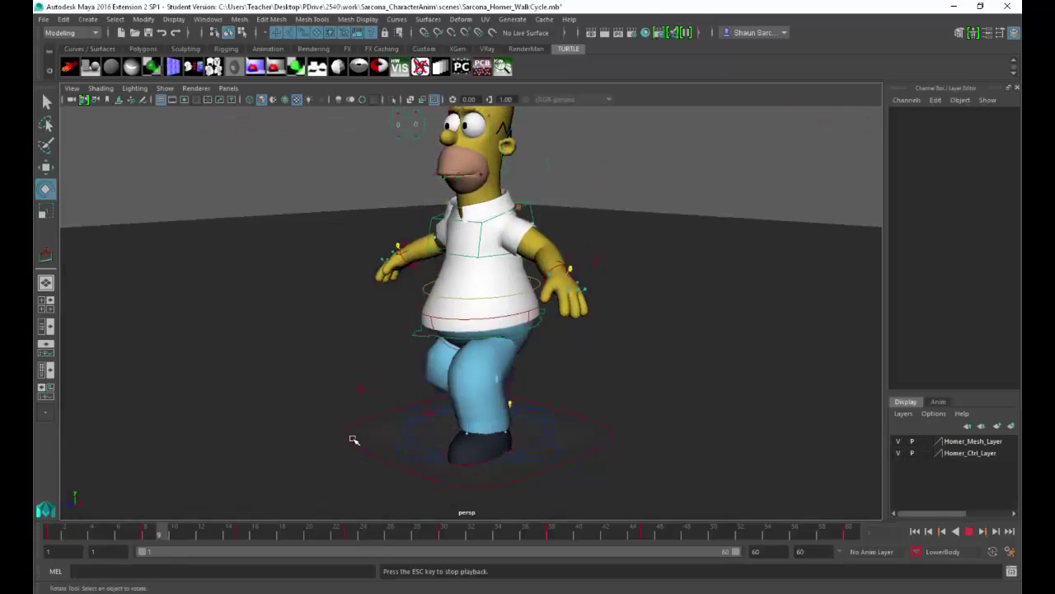
pyautogui.press('Escape')
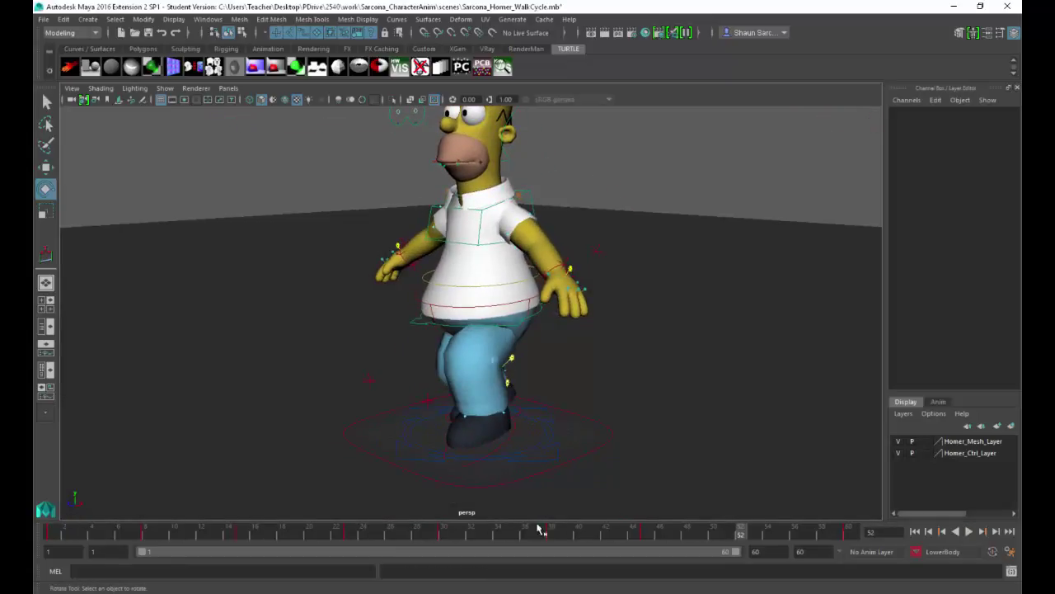
# At frame 53, pose the left foot control with a Translate Y of about 3.4, Heel 0 and a Rotate X of about 17.9.
pyautogui.moveTo(173, 532); pyautogui.dragTo(754, 537)
pyautogui.keyDown('alt'); pyautogui.moveTo(496, 422); pyautogui.dragTo(738, 395); pyautogui.keyUp('alt')
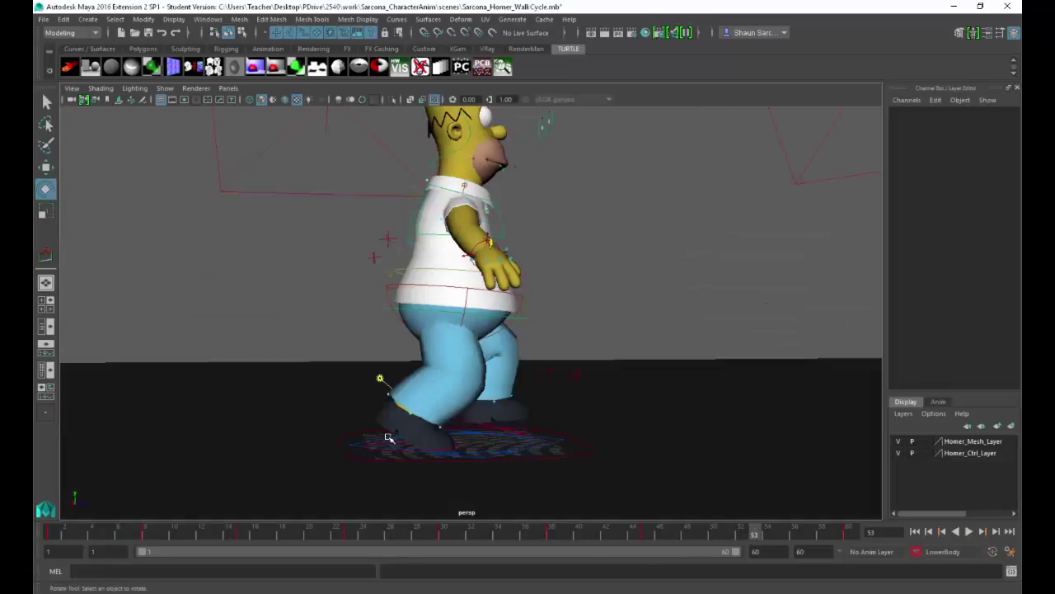
pyautogui.click(493, 426)
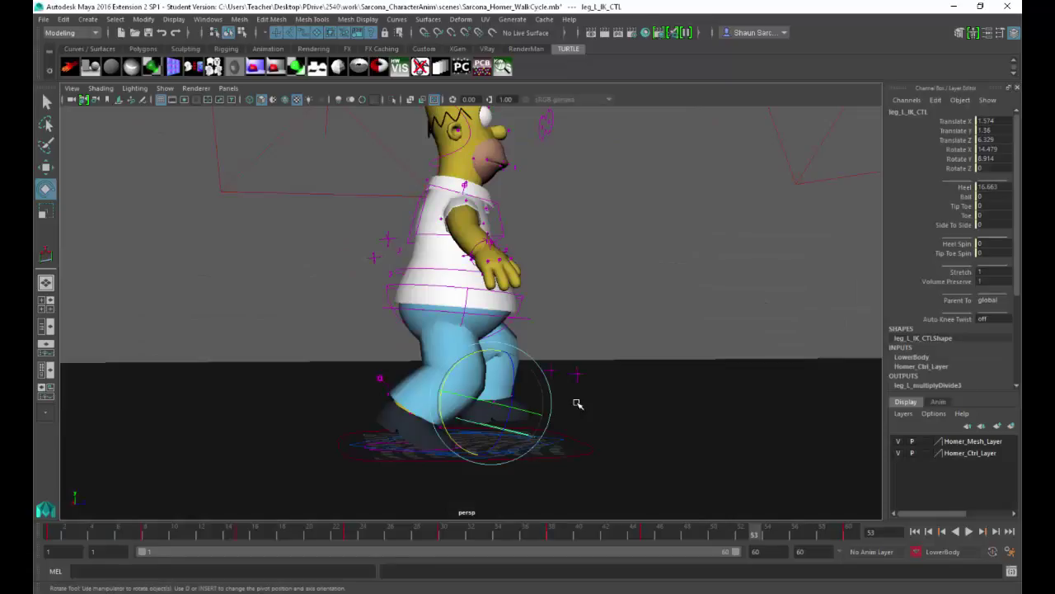
pyautogui.doubleClick(993, 187)
pyautogui.write('0')
pyautogui.press('Return')
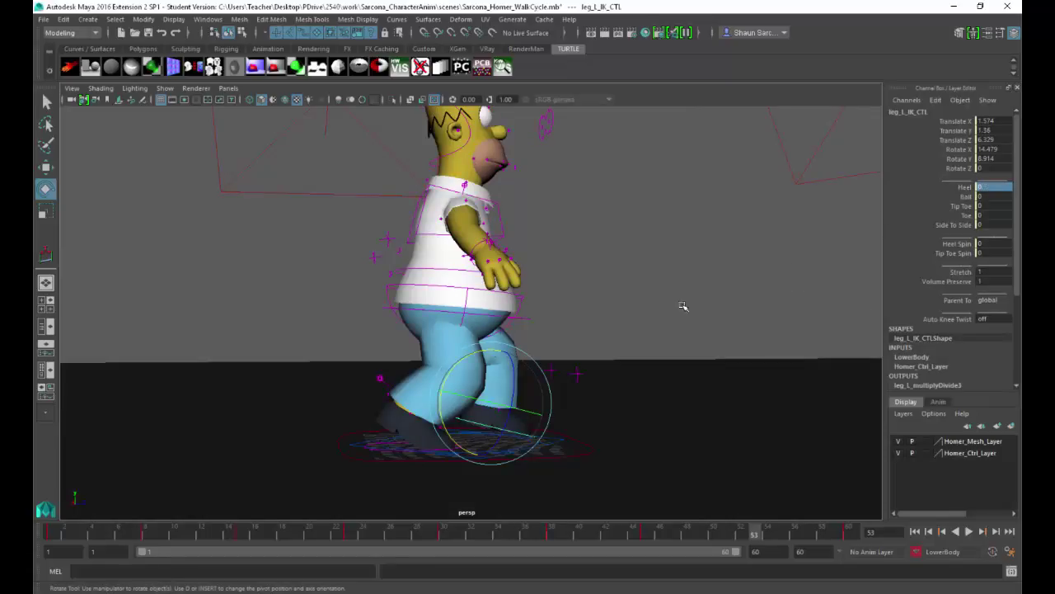
pyautogui.keyDown('alt'); pyautogui.moveTo(563, 377); pyautogui.dragTo(756, 536); pyautogui.keyUp('alt')
pyautogui.press('w')
pyautogui.moveTo(499, 345); pyautogui.dragTo(499, 329)
pyautogui.write('e0')
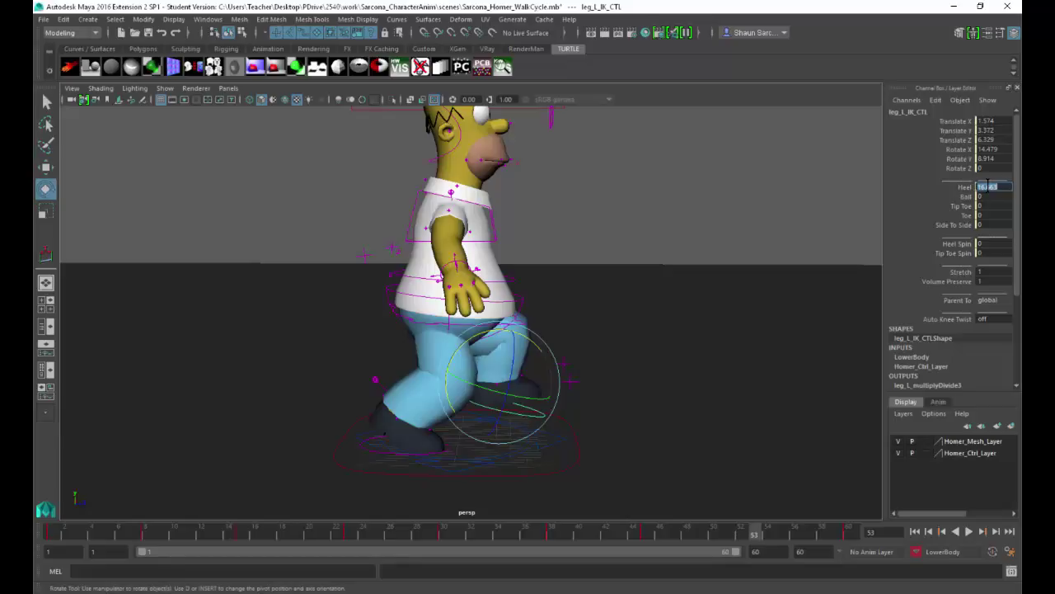
pyautogui.press('Return')
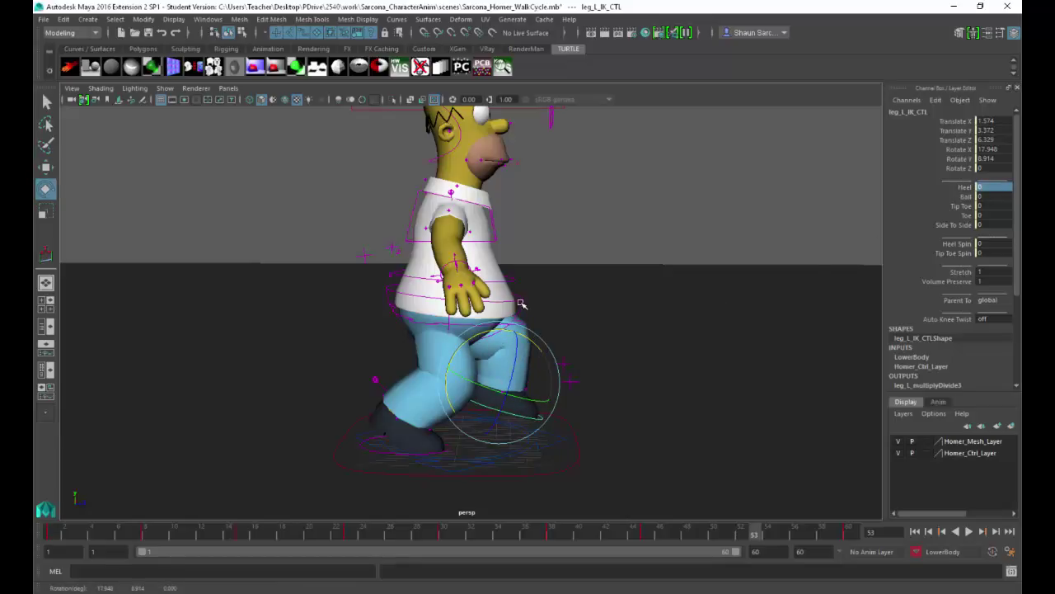
# Raise the root control to a Translate Y of about 2.2 at frame 53.
pyautogui.click(462, 266)
pyautogui.press('w')
pyautogui.moveTo(456, 259); pyautogui.dragTo(455, 244)
# Increase the right foot control's Ball roll to about 41 at frame 53.
pyautogui.keyDown('alt'); pyautogui.moveTo(437, 371); pyautogui.dragTo(435, 368); pyautogui.keyUp('alt')
pyautogui.click(385, 441)
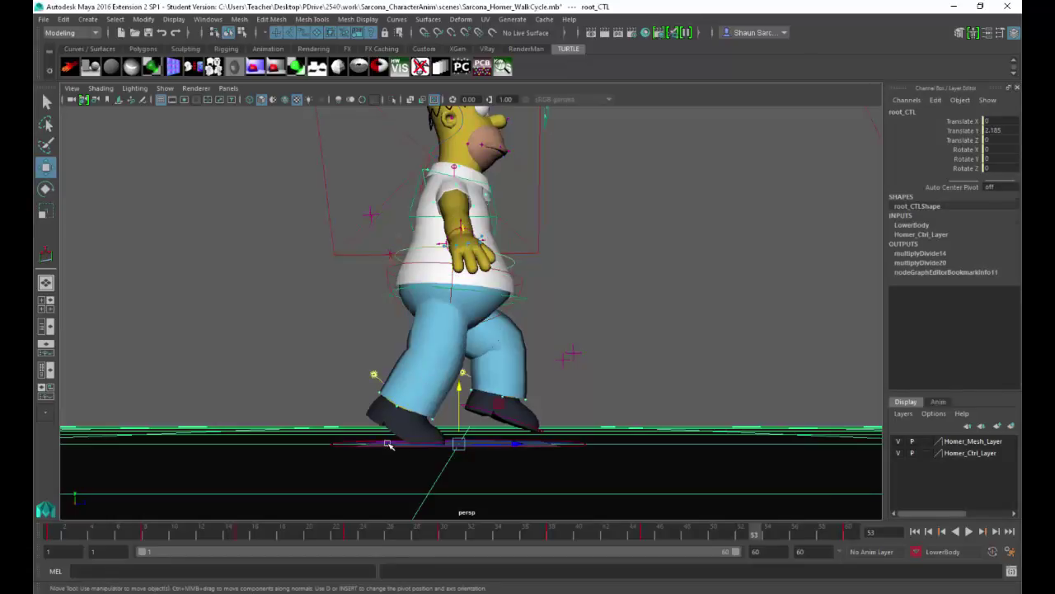
pyautogui.click(383, 448)
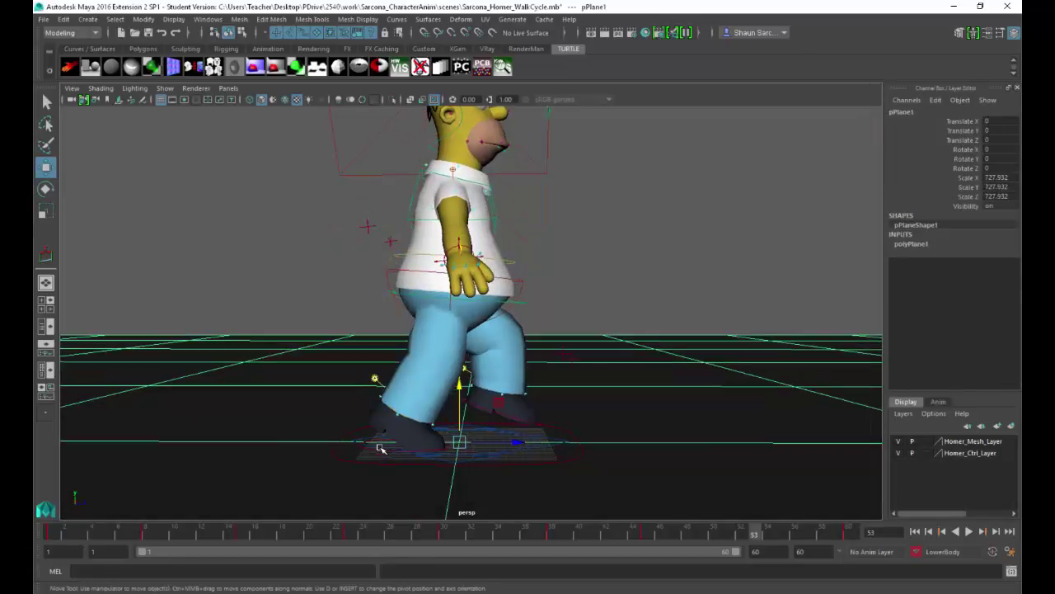
pyautogui.click(963, 196)
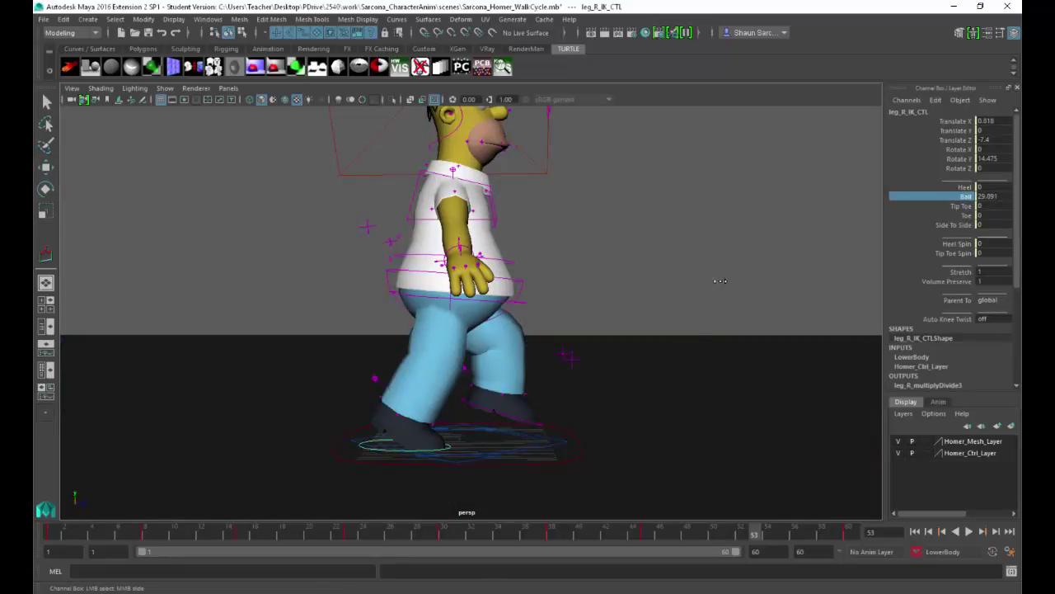
pyautogui.moveTo(716, 280); pyautogui.dragTo(791, 288, button='middle')
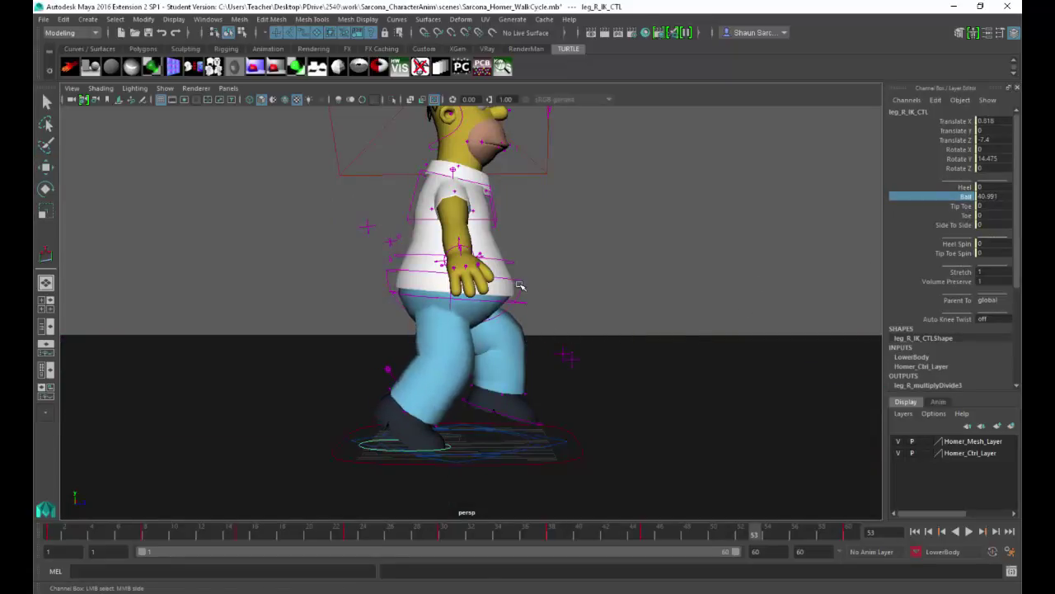
# Move the root control to a Translate Y of about 2.4 and a Translate Z of about 0.6, and key the frame 53 pose.
pyautogui.click(519, 285)
pyautogui.press('w')
pyautogui.moveTo(511, 278); pyautogui.dragTo(514, 284)
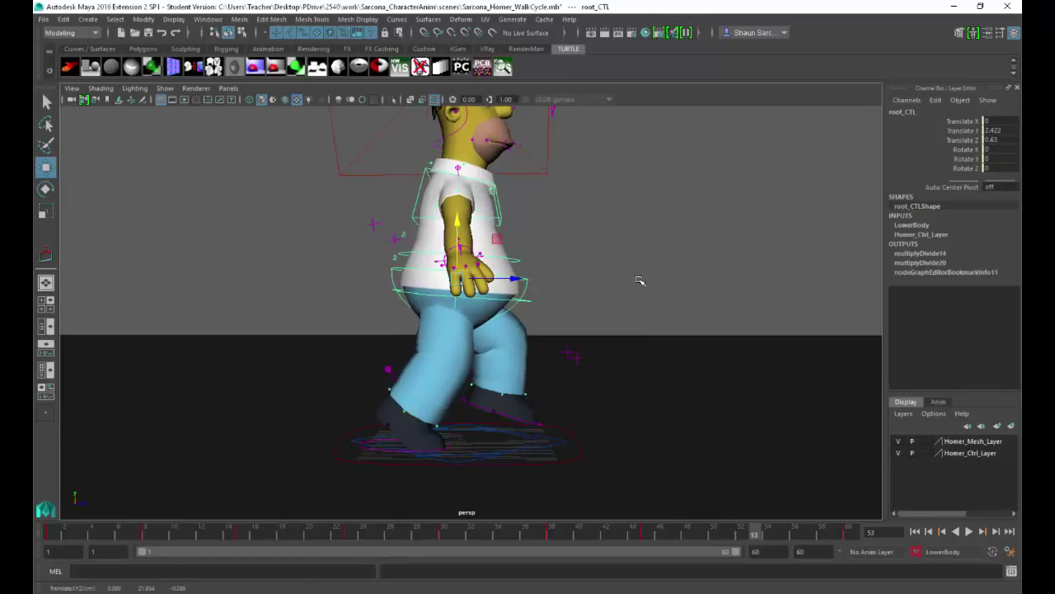
pyautogui.press('s')
# Play the walk cycle from the front and from the side to review both high-point poses.
pyautogui.keyDown('alt'); pyautogui.moveTo(545, 384); pyautogui.dragTo(489, 388); pyautogui.keyUp('alt')
pyautogui.keyDown('alt'); pyautogui.moveTo(490, 388); pyautogui.dragTo(480, 385, button='right'); pyautogui.keyUp('alt')
pyautogui.keyDown('alt'); pyautogui.moveTo(481, 385); pyautogui.dragTo(484, 386); pyautogui.keyUp('alt')
pyautogui.keyDown('alt'); pyautogui.moveTo(483, 386); pyautogui.dragTo(470, 405, button='middle'); pyautogui.keyUp('alt')
pyautogui.keyDown('alt'); pyautogui.moveTo(461, 419); pyautogui.dragTo(465, 430); pyautogui.keyUp('alt')
pyautogui.hotkey('alt', 'v')
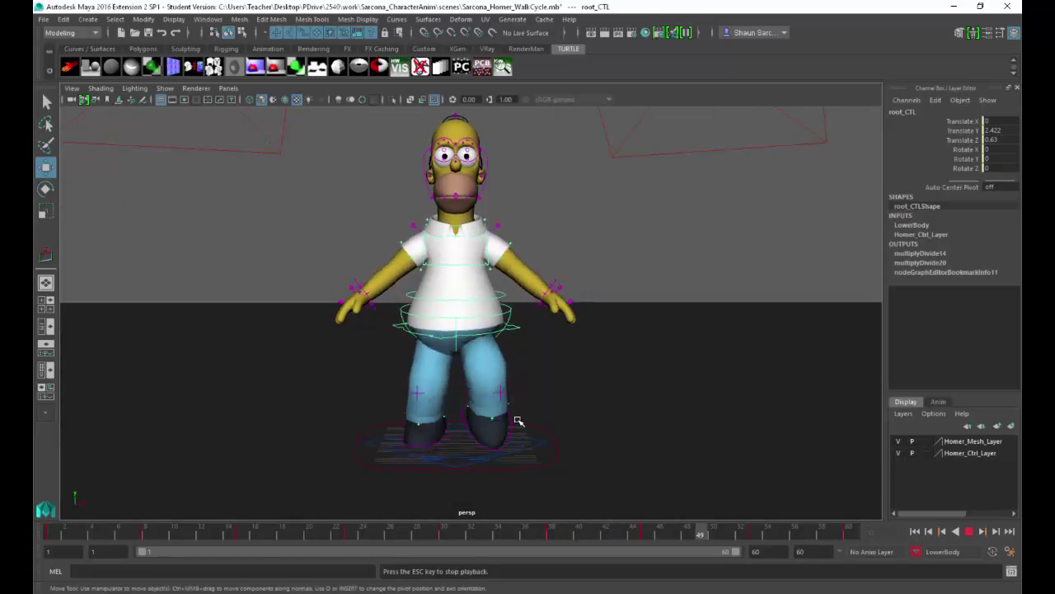
pyautogui.keyDown('alt'); pyautogui.moveTo(520, 421); pyautogui.dragTo(566, 423); pyautogui.keyUp('alt')
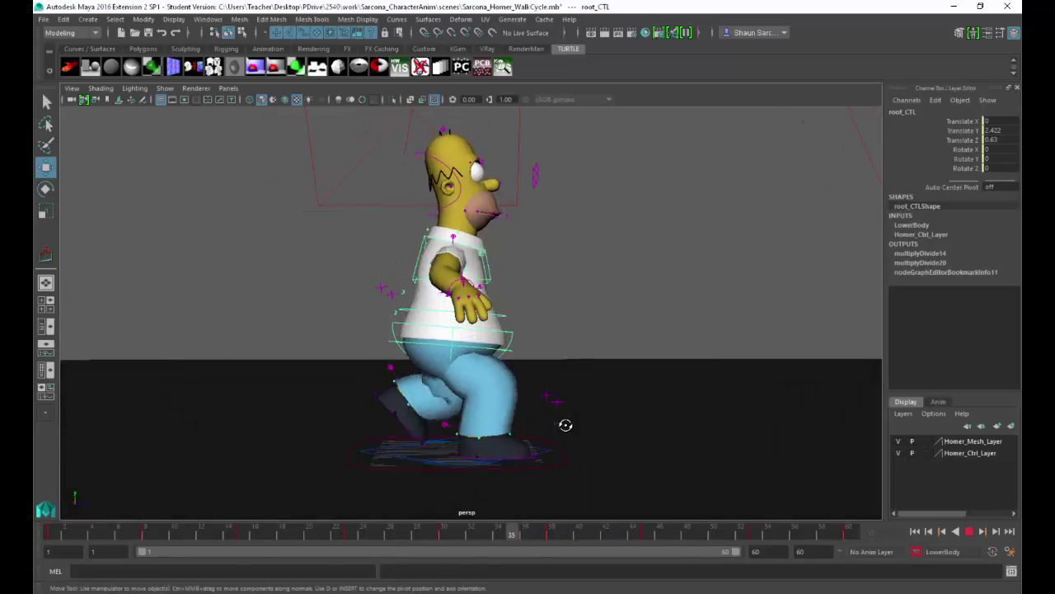
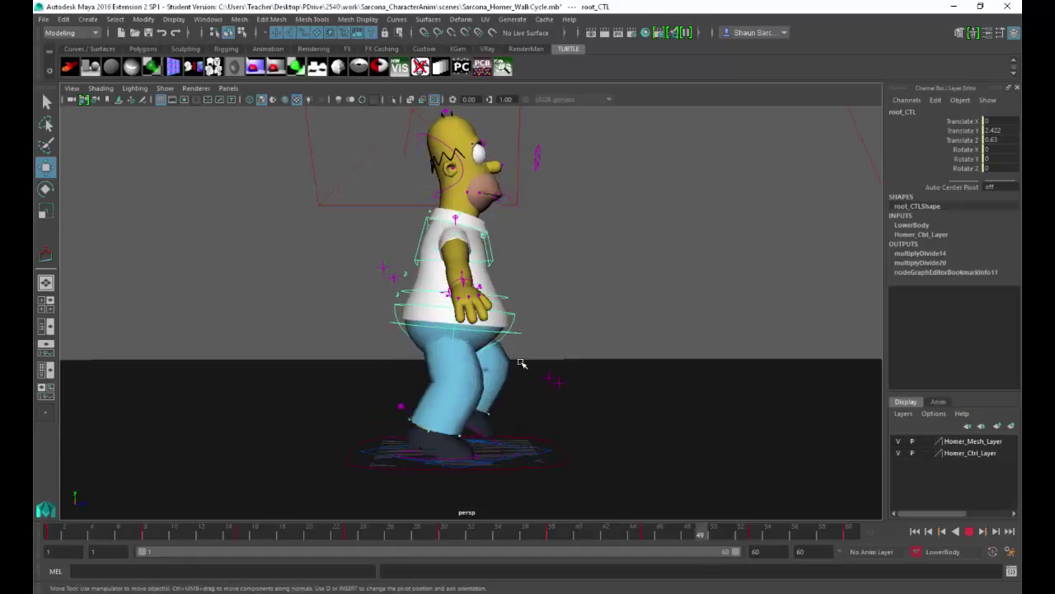
pyautogui.press('Escape')
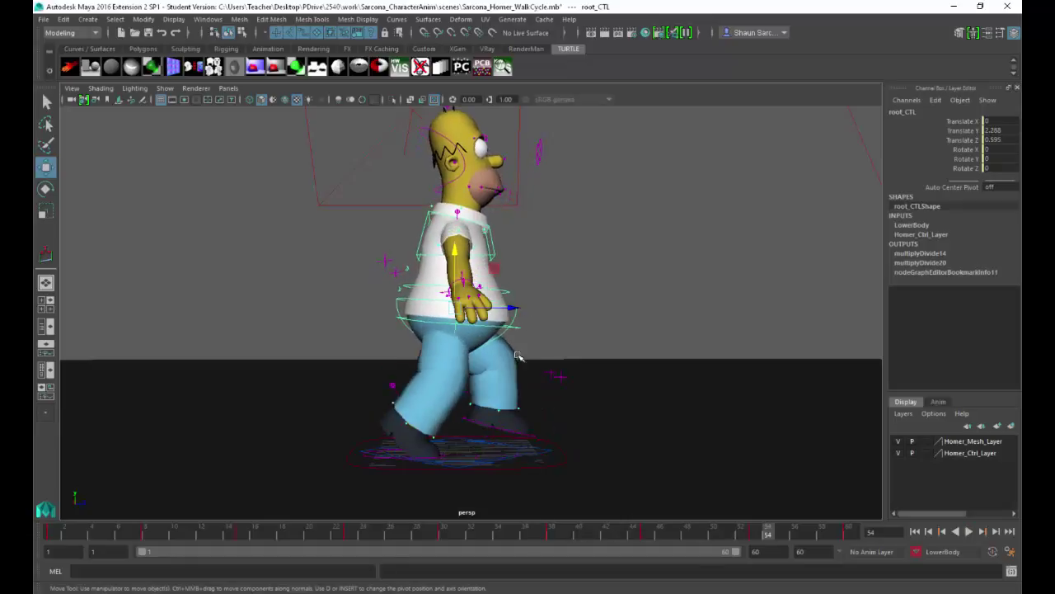
# Open the root control's animation curves in a maximized Graph Editor.
pyautogui.click(399, 305)
pyautogui.click(399, 300)
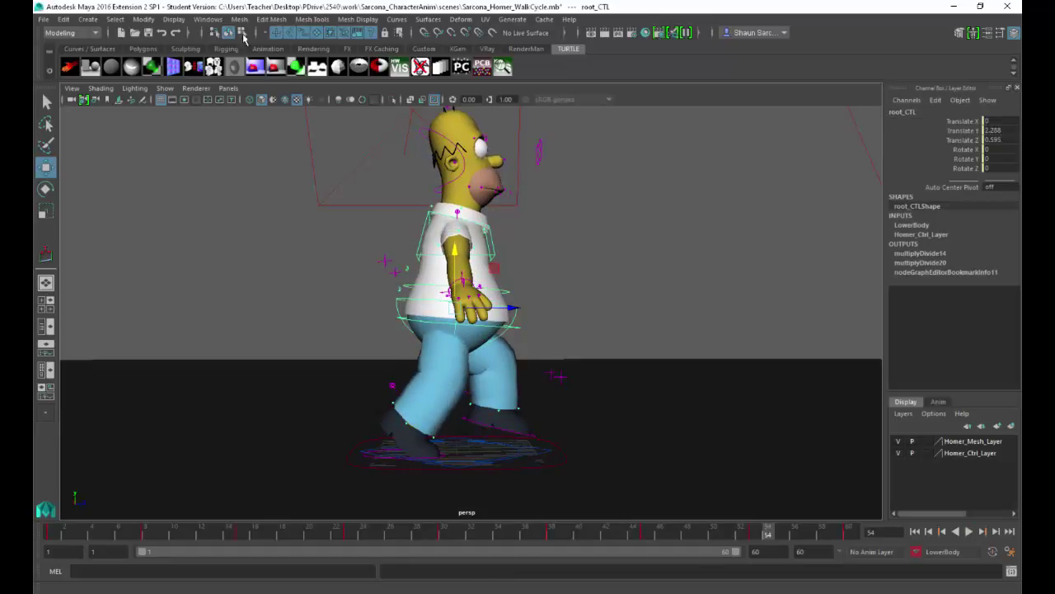
pyautogui.click(218, 20)
pyautogui.moveTo(264, 49)
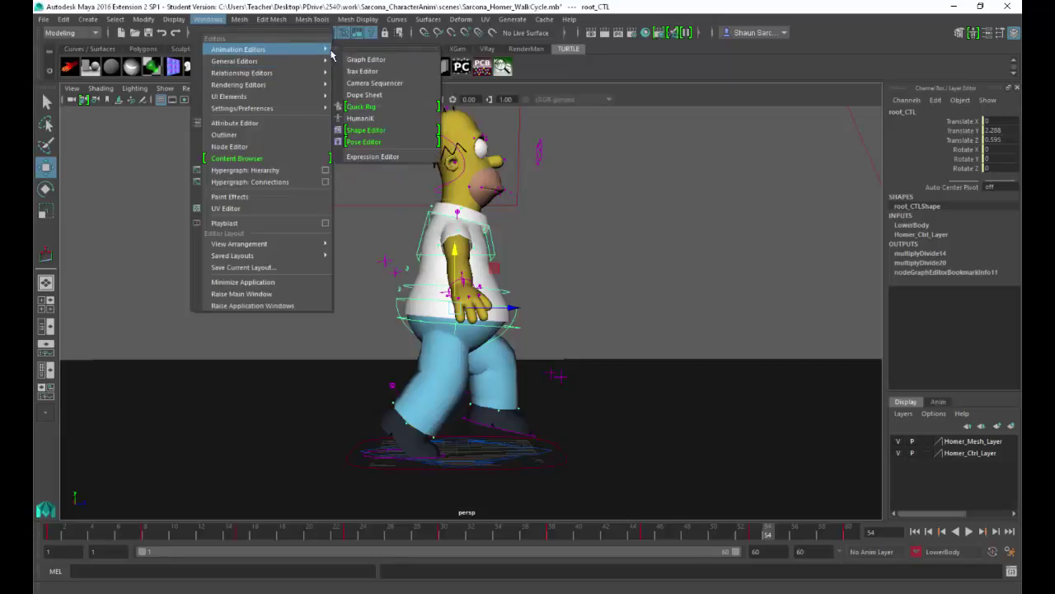
pyautogui.click(367, 60)
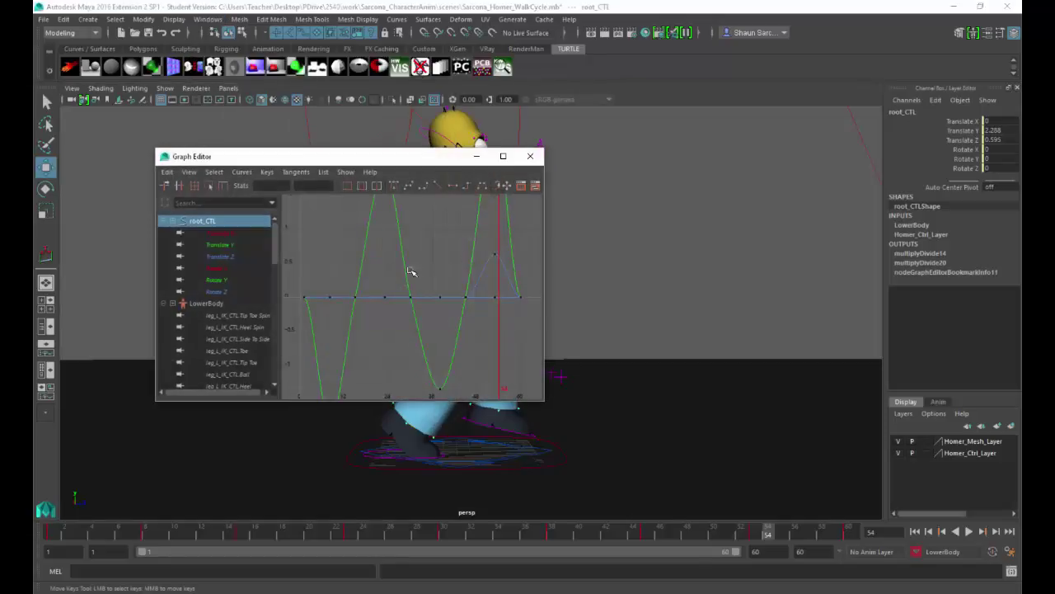
pyautogui.click(503, 156)
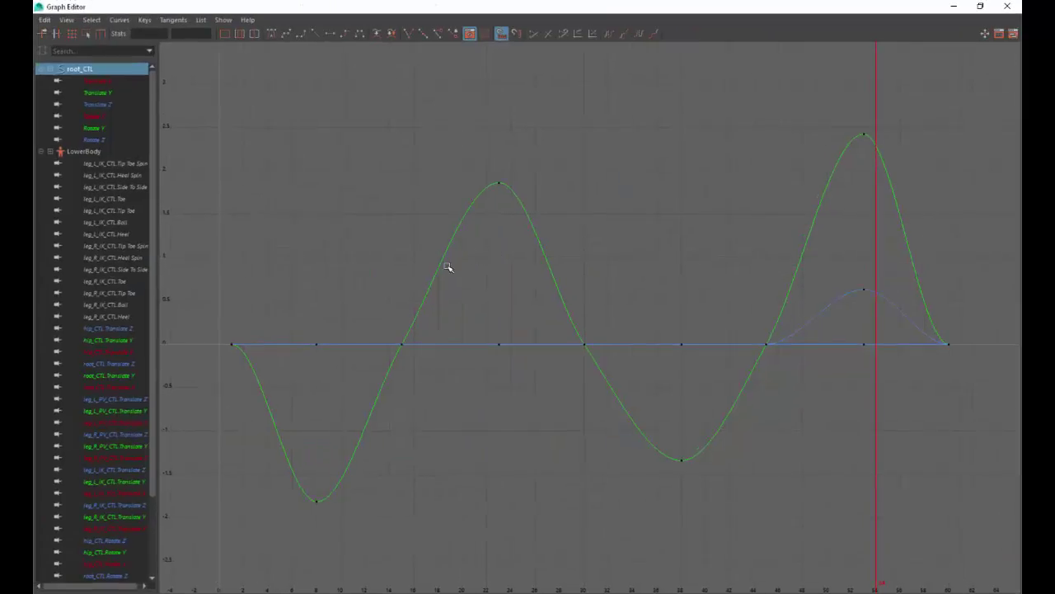
# Inspect the root control's curve keys at frames 1 and 60 and compare the Translate Y low points at frames 8 and 38.
pyautogui.click(255, 374)
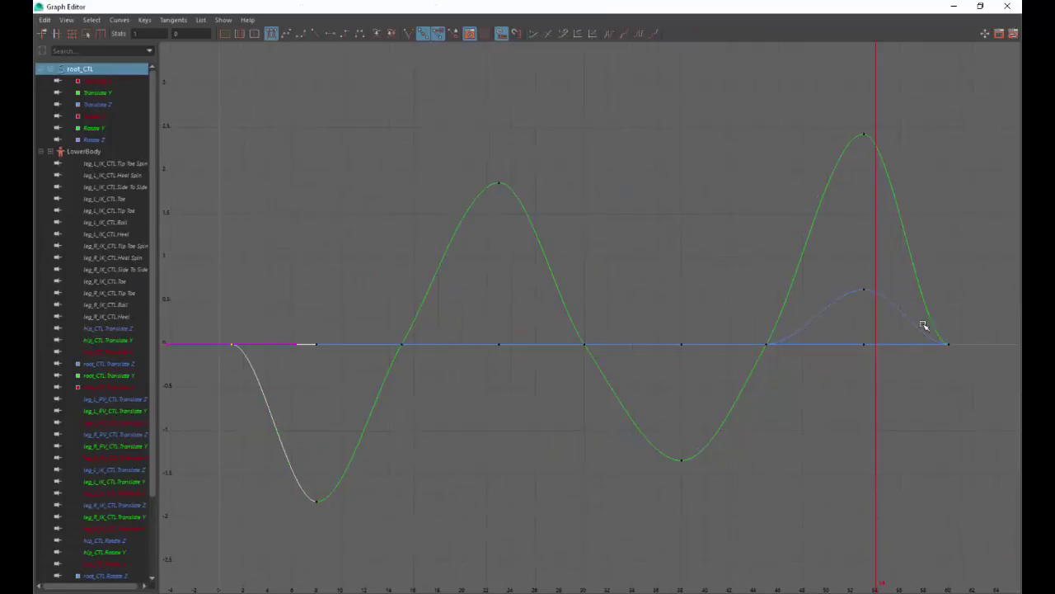
pyautogui.moveTo(924, 324); pyautogui.dragTo(982, 364)
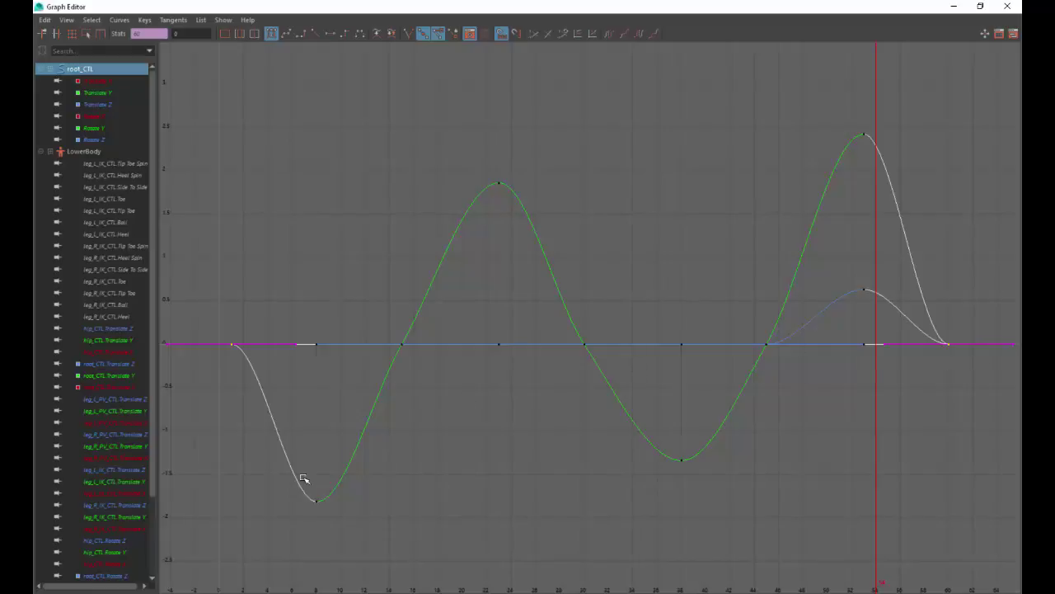
pyautogui.moveTo(341, 529); pyautogui.dragTo(273, 430)
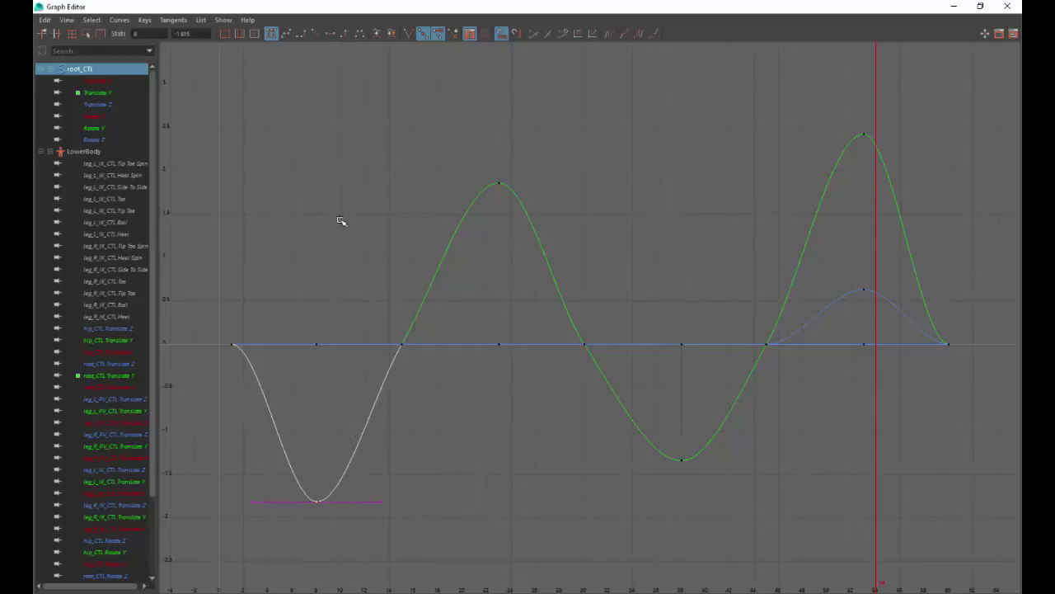
pyautogui.click(273, 429)
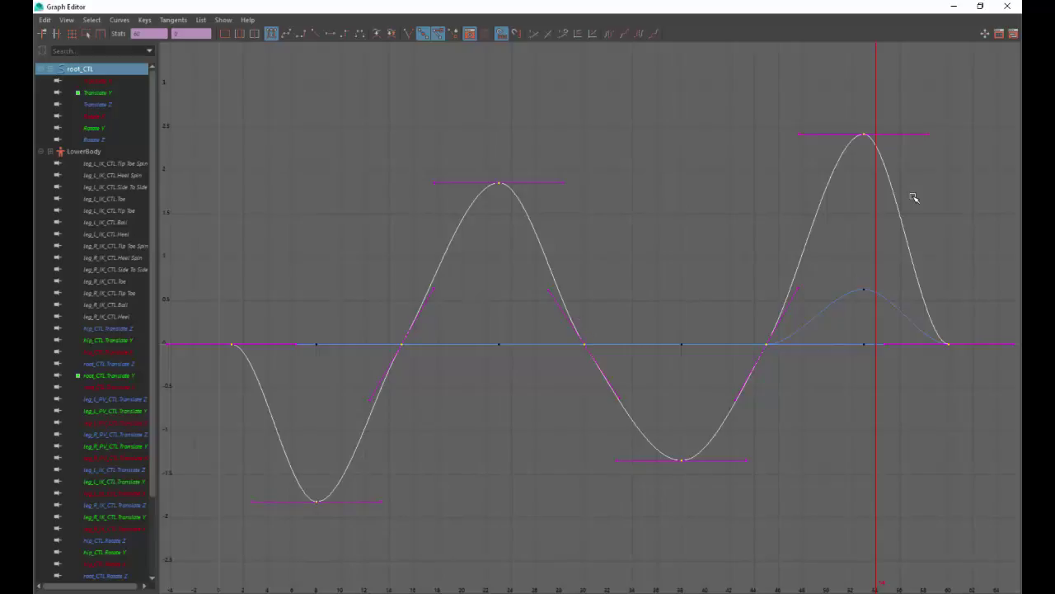
pyautogui.moveTo(595, 446); pyautogui.dragTo(710, 499)
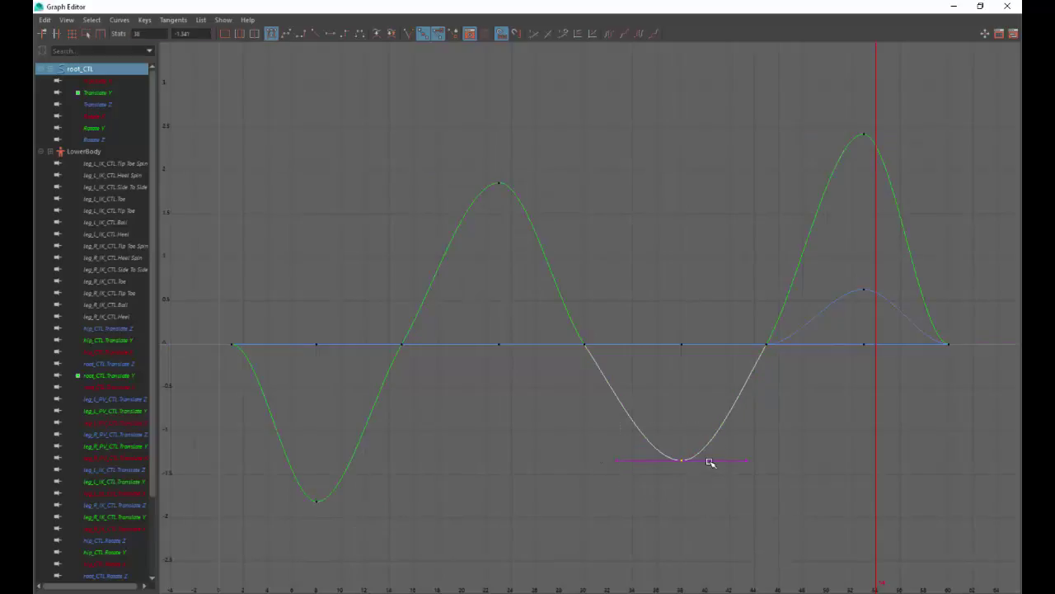
# Set the root control's Translate Y keys at frames 8 and 38 to -1.5.
pyautogui.click(312, 502)
pyautogui.moveTo(739, 483); pyautogui.dragTo(738, 481)
pyautogui.moveTo(389, 534); pyautogui.dragTo(442, 446)
pyautogui.moveTo(730, 532); pyautogui.dragTo(742, 540)
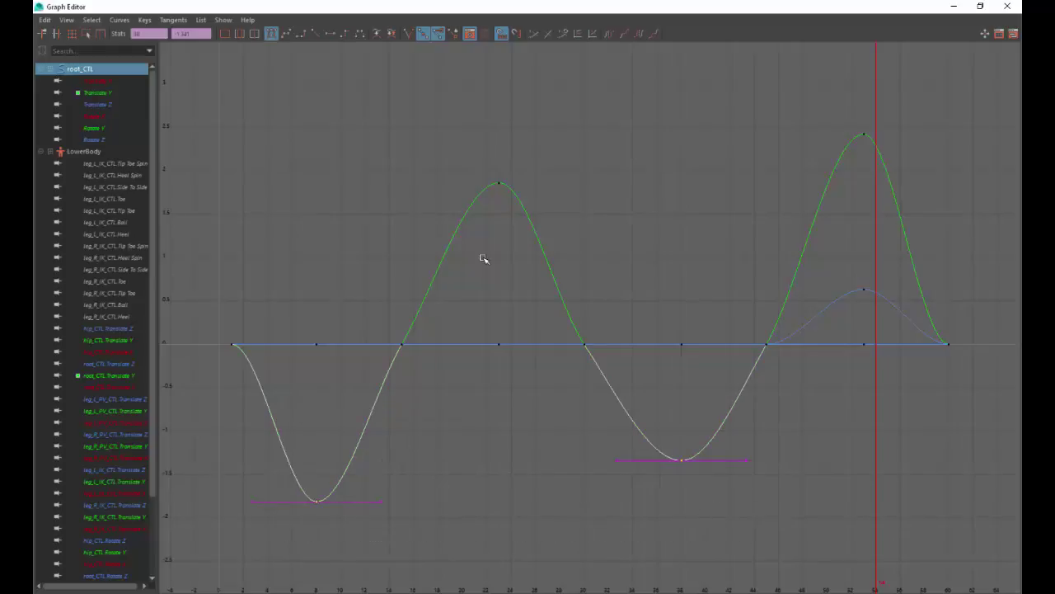
pyautogui.click(202, 33)
pyautogui.write('-1')
pyautogui.write('4')
pyautogui.write('5')
pyautogui.press('Return')
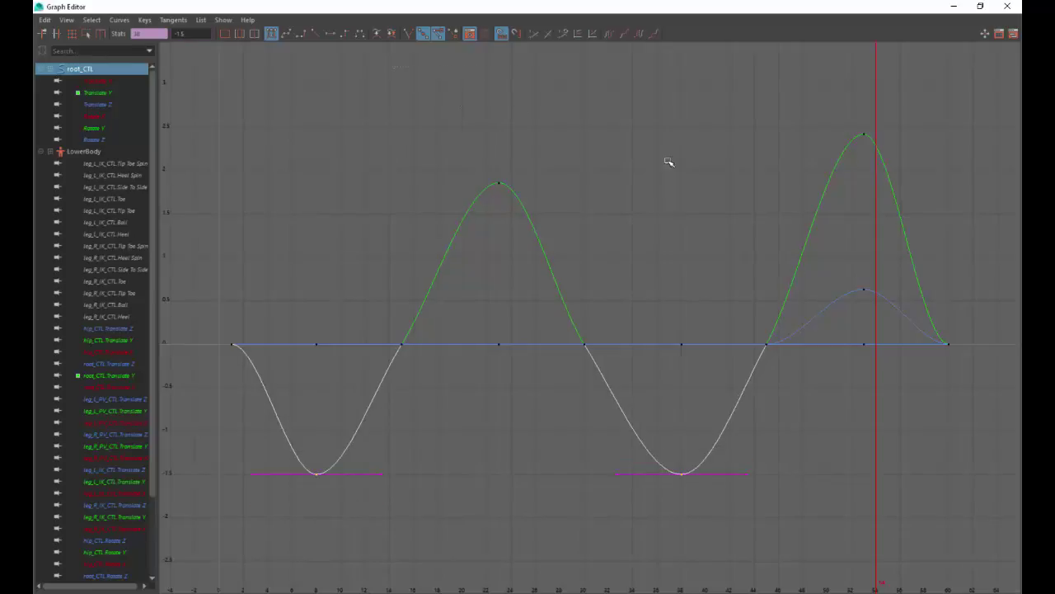
# Set the root control's Translate Y peak keys at frames 23 and 53 to 1.5 and compare them with the low points.
pyautogui.moveTo(925, 242); pyautogui.dragTo(364, 86)
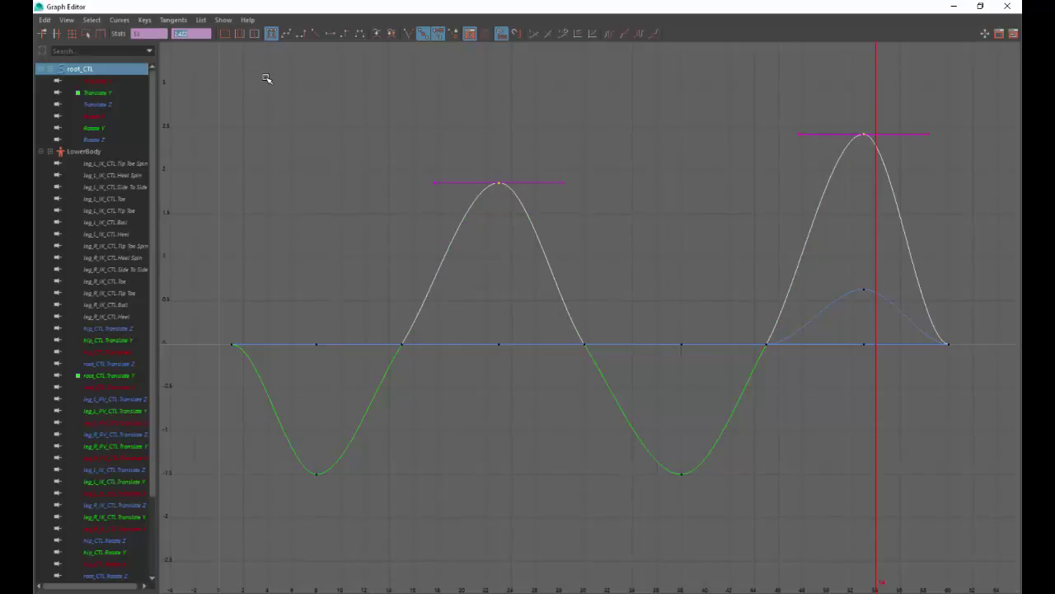
pyautogui.write('1.5')
pyautogui.press('Return')
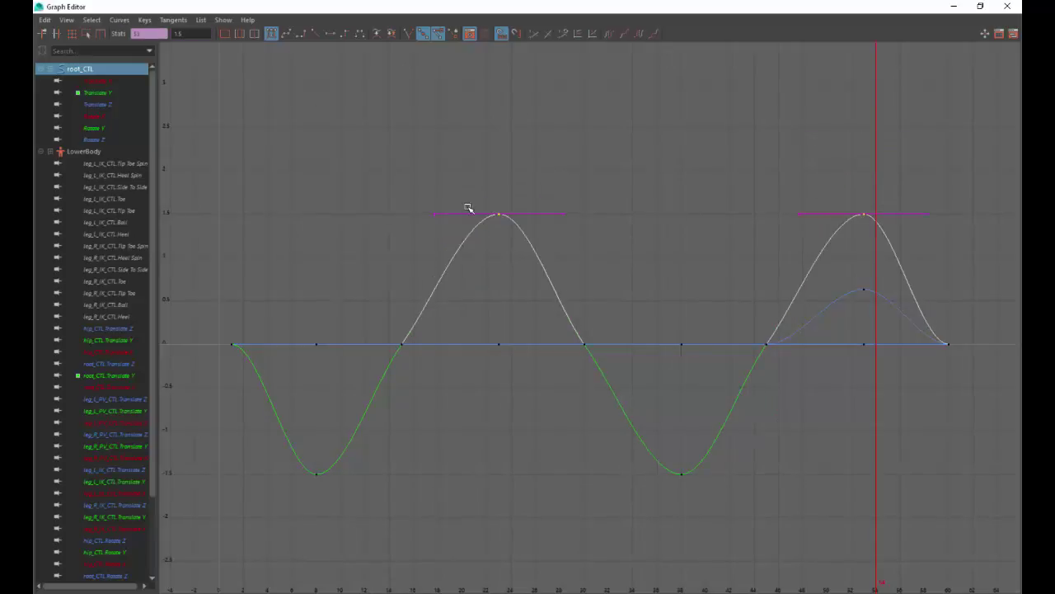
pyautogui.moveTo(412, 512); pyautogui.dragTo(413, 512)
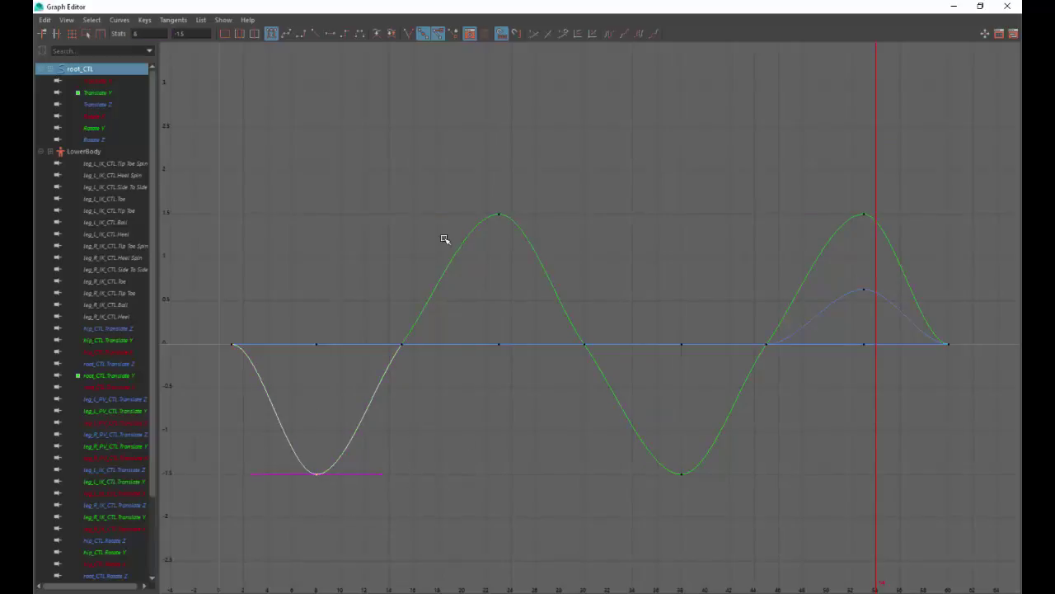
# Set the root control's Translate Y peak keys at frames 23 and 53 to 2.
pyautogui.moveTo(893, 251); pyautogui.dragTo(893, 252)
pyautogui.click(177, 33)
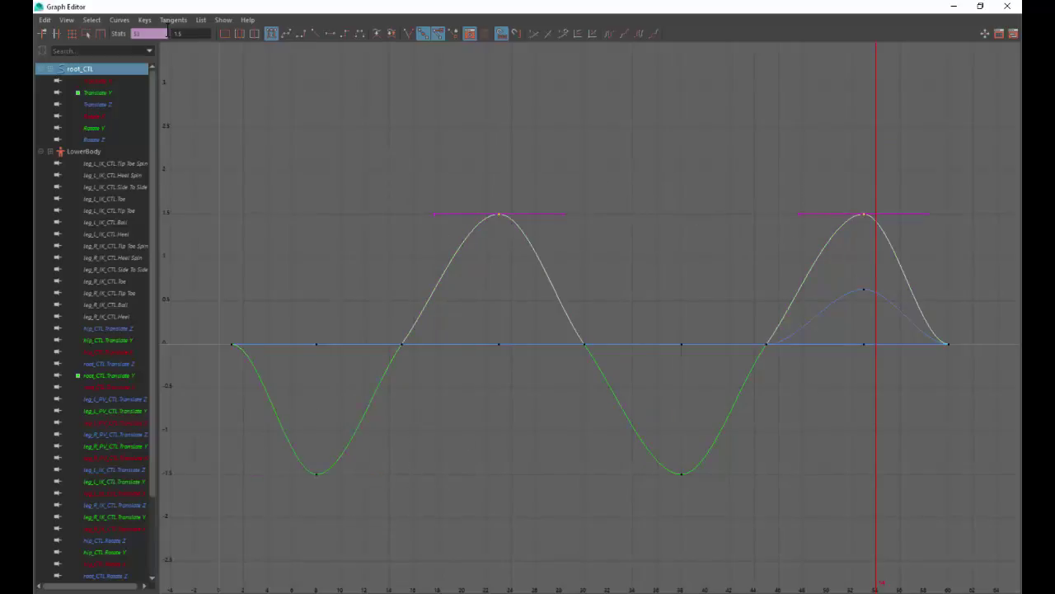
pyautogui.write('2')
pyautogui.press('Return')
pyautogui.moveTo(412, 110); pyautogui.dragTo(866, 206)
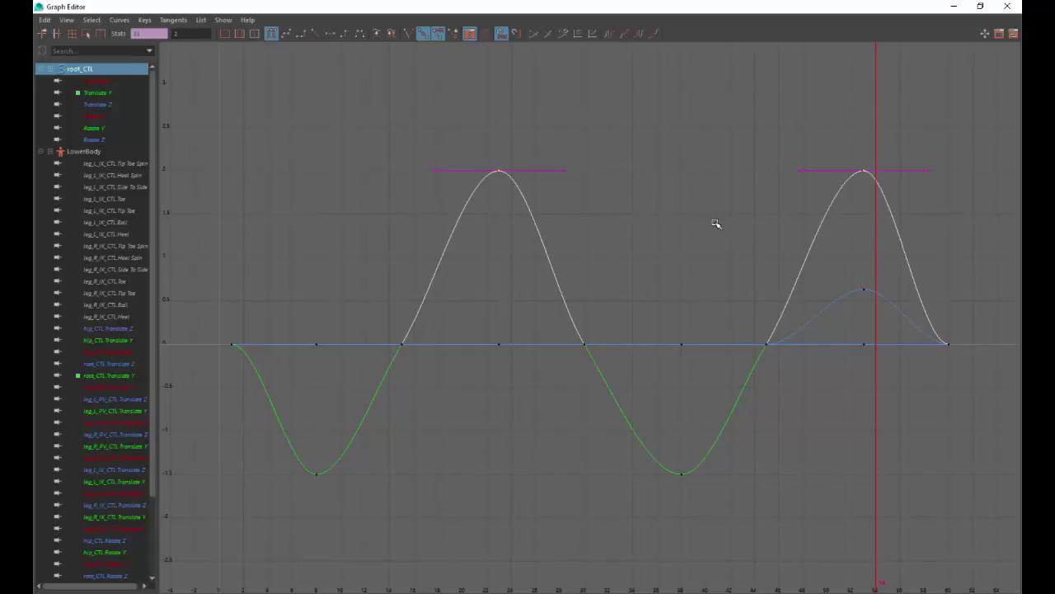
pyautogui.moveTo(244, 534); pyautogui.dragTo(248, 533)
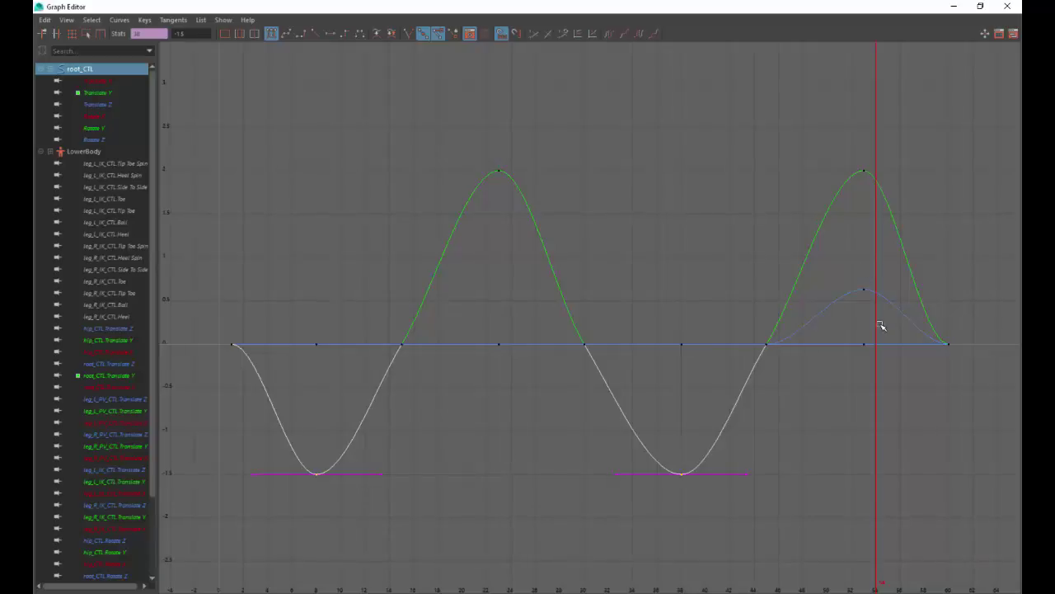
# Set the root control's Translate Z key at frame 53 to 0 and check its rotation and Translate X curves.
pyautogui.moveTo(881, 326); pyautogui.dragTo(883, 328)
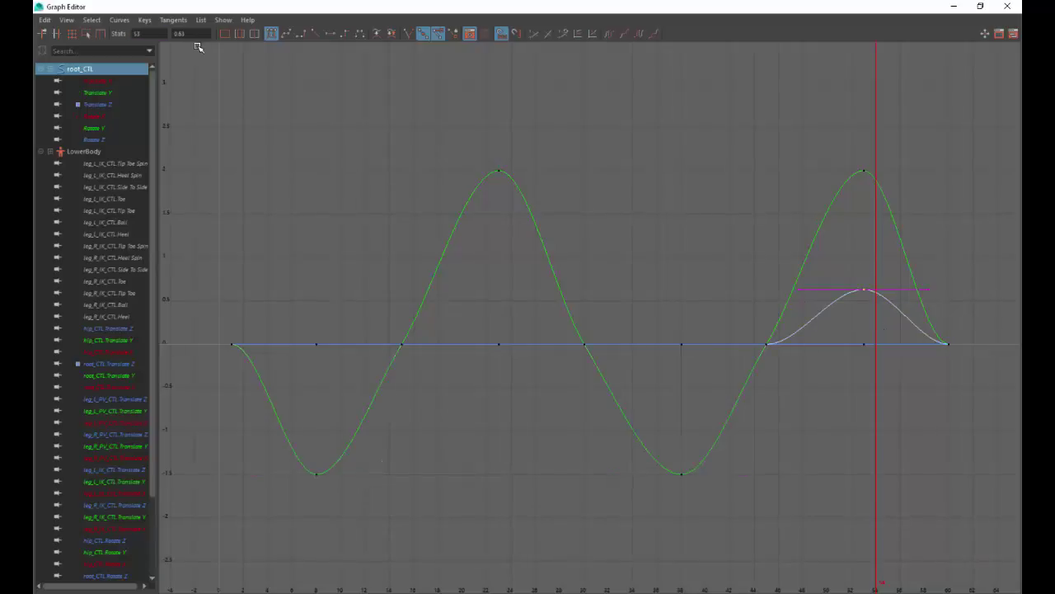
pyautogui.press('Tab')
pyautogui.write('0')
pyautogui.press('Return')
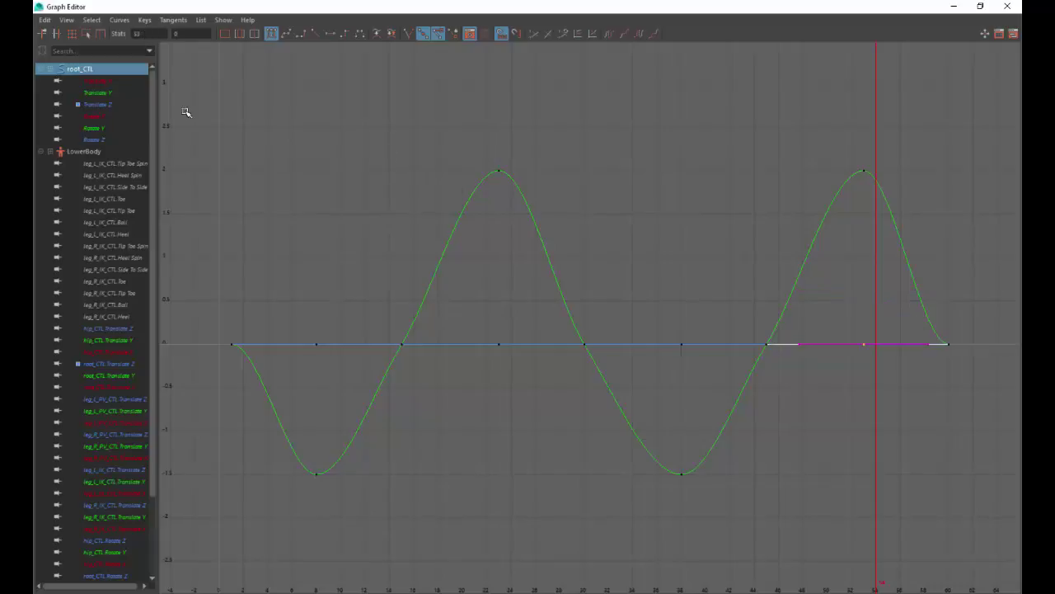
pyautogui.click(107, 116)
pyautogui.click(105, 127)
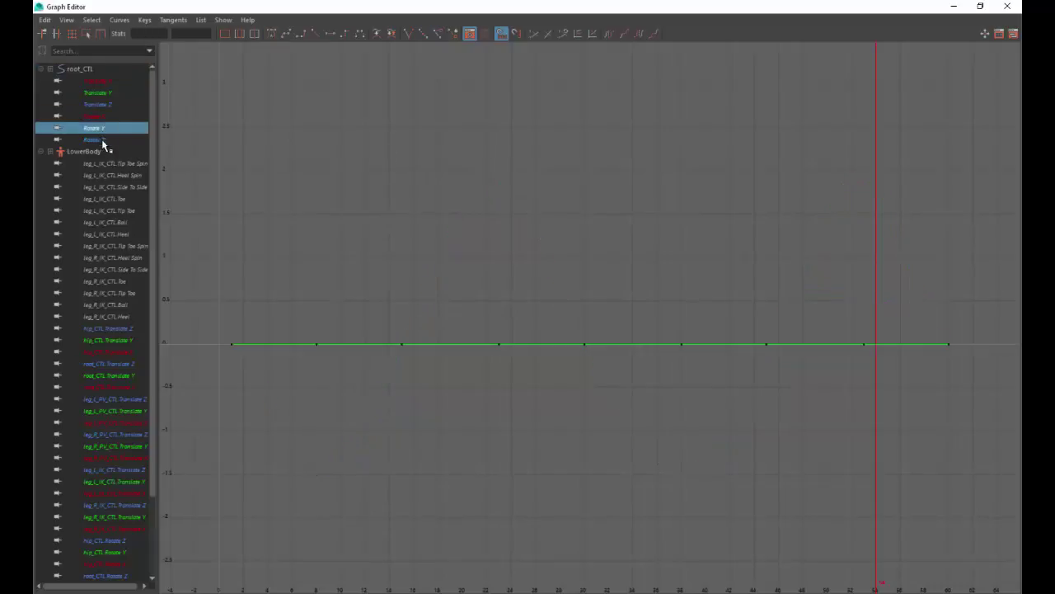
pyautogui.click(105, 140)
pyautogui.click(106, 80)
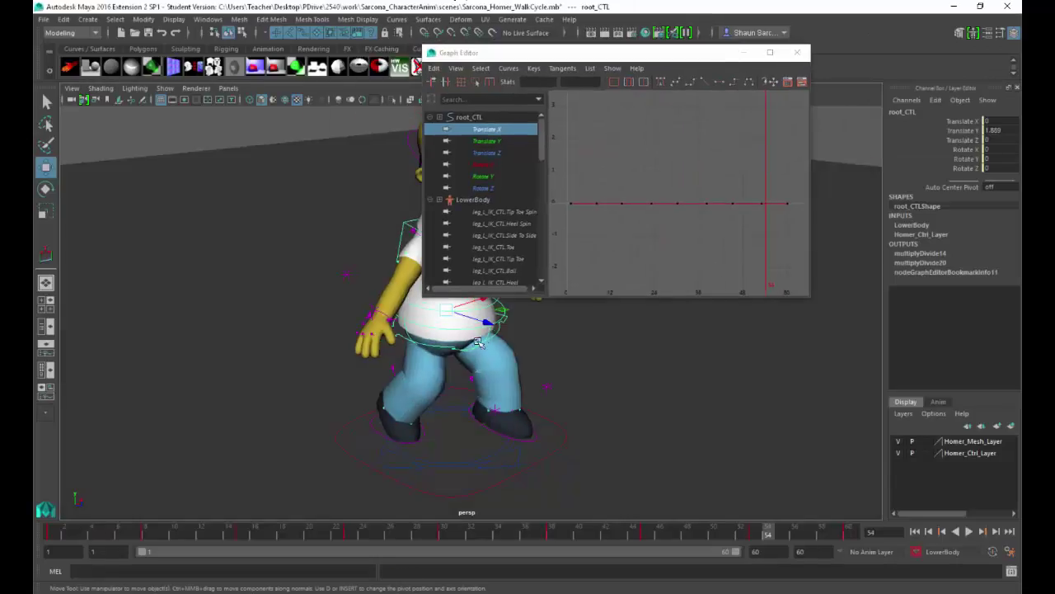
# Delete the hip control's Rotate Y keys at frames 8, 15, 23, 38, 45 and 53, keeping those at frames 1, 30 and 60.
pyautogui.click(465, 350)
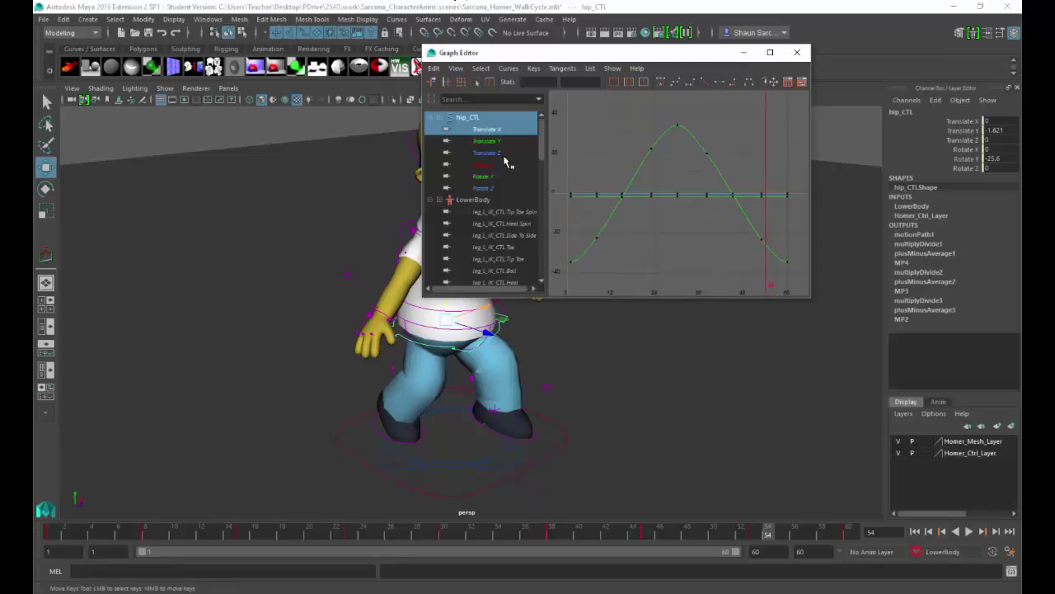
pyautogui.click(500, 174)
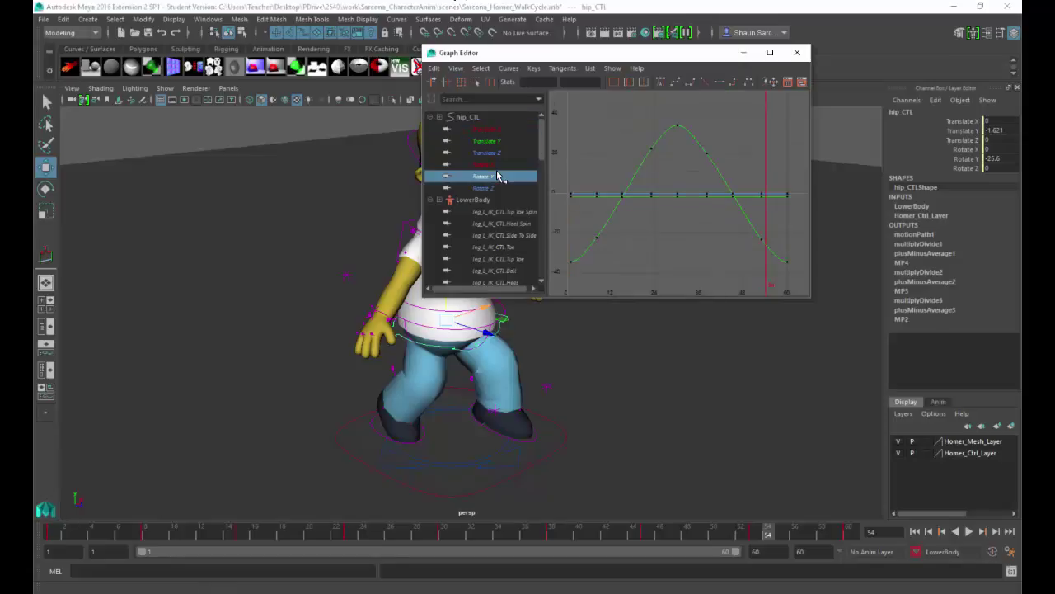
pyautogui.doubleClick(619, 52)
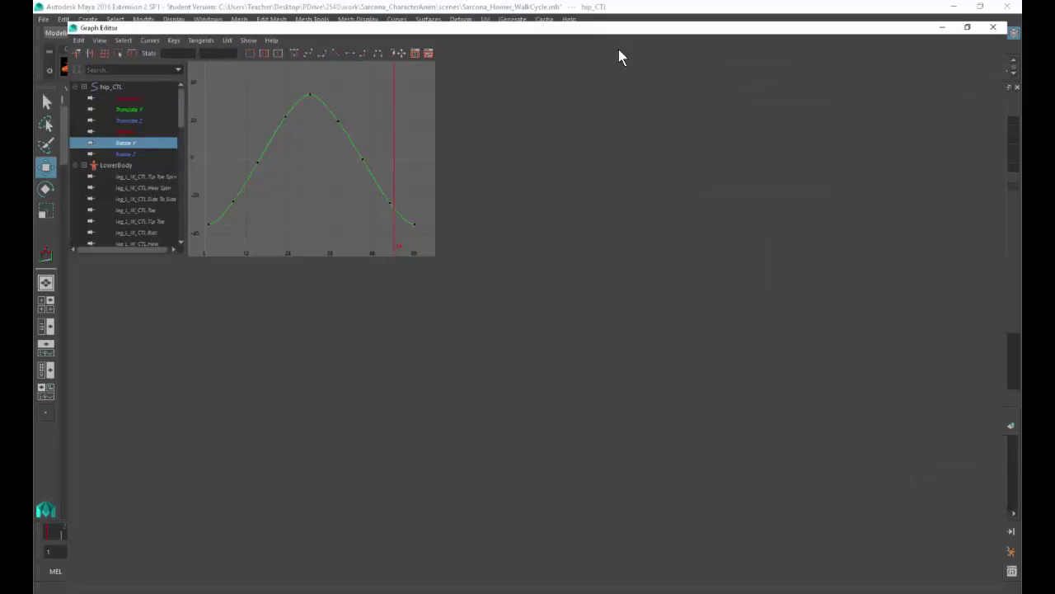
pyautogui.moveTo(220, 480); pyautogui.dragTo(265, 544)
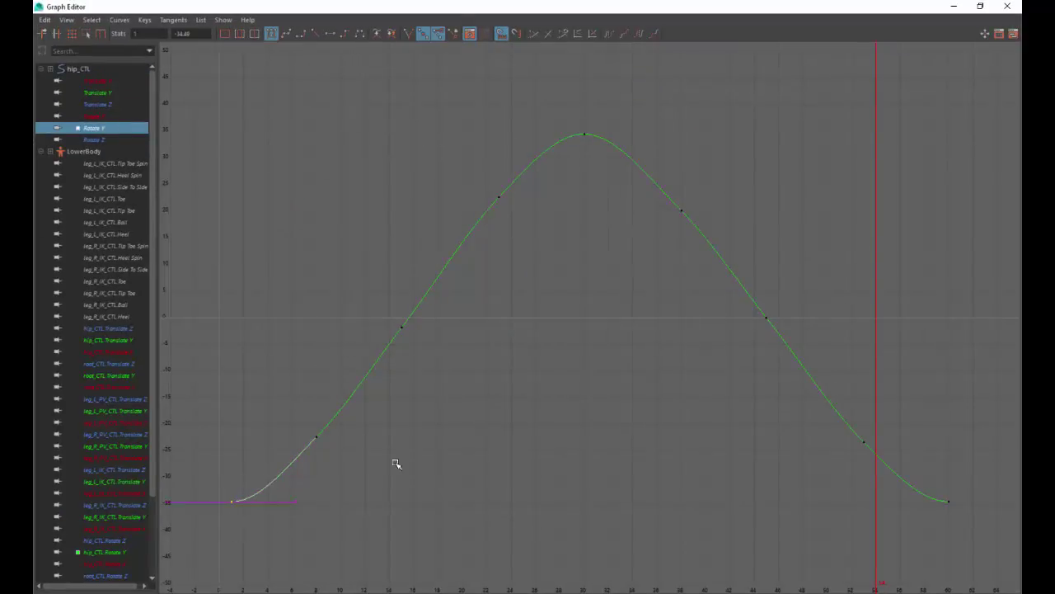
pyautogui.moveTo(552, 124); pyautogui.dragTo(624, 153)
pyautogui.moveTo(898, 458); pyautogui.dragTo(1014, 552)
pyautogui.moveTo(954, 429); pyautogui.dragTo(984, 462)
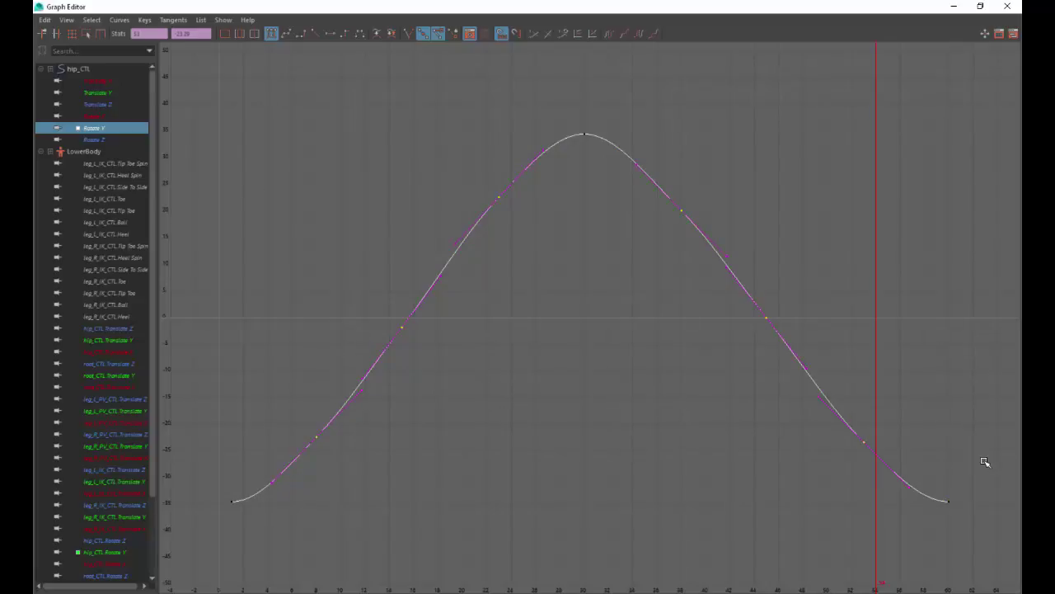
pyautogui.click(985, 462)
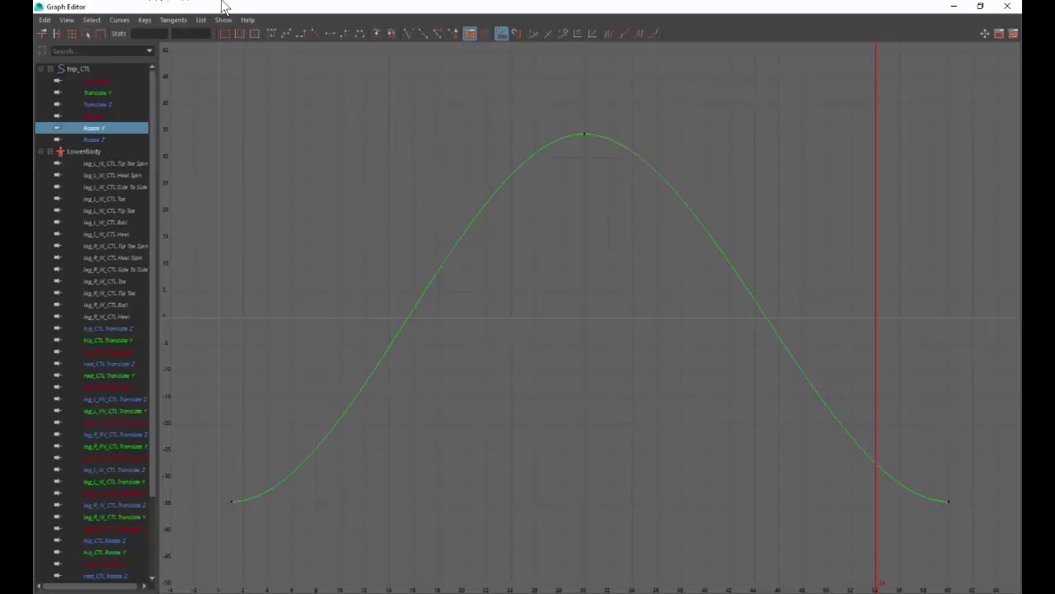
# Check the hip control's Translate X and rotation curves, and restore the Graph Editor to a floating window beside the character.
pyautogui.moveTo(376, 6); pyautogui.dragTo(432, 2)
pyautogui.click(114, 80)
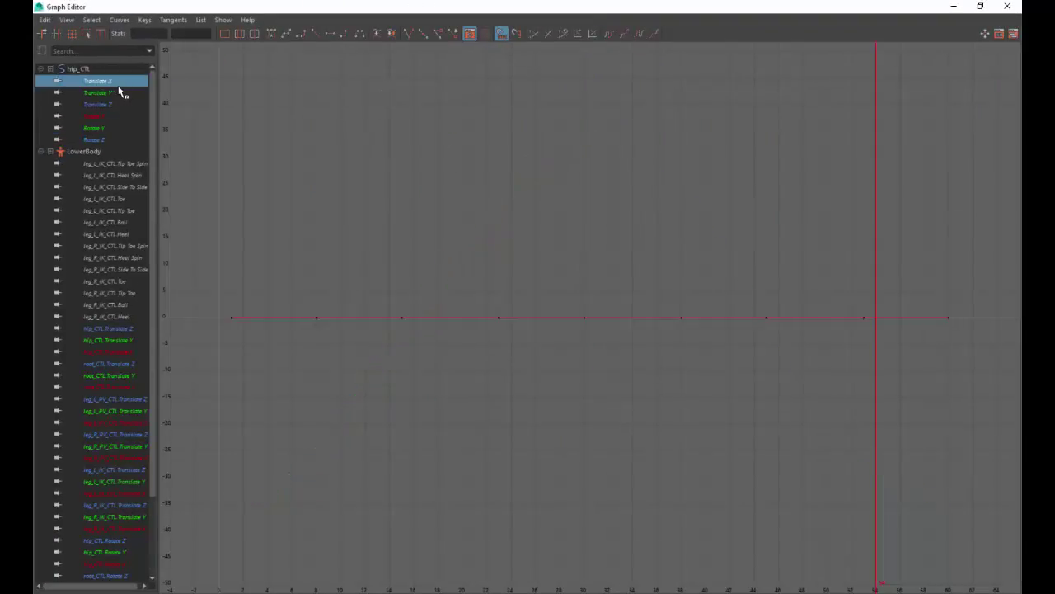
pyautogui.click(113, 117)
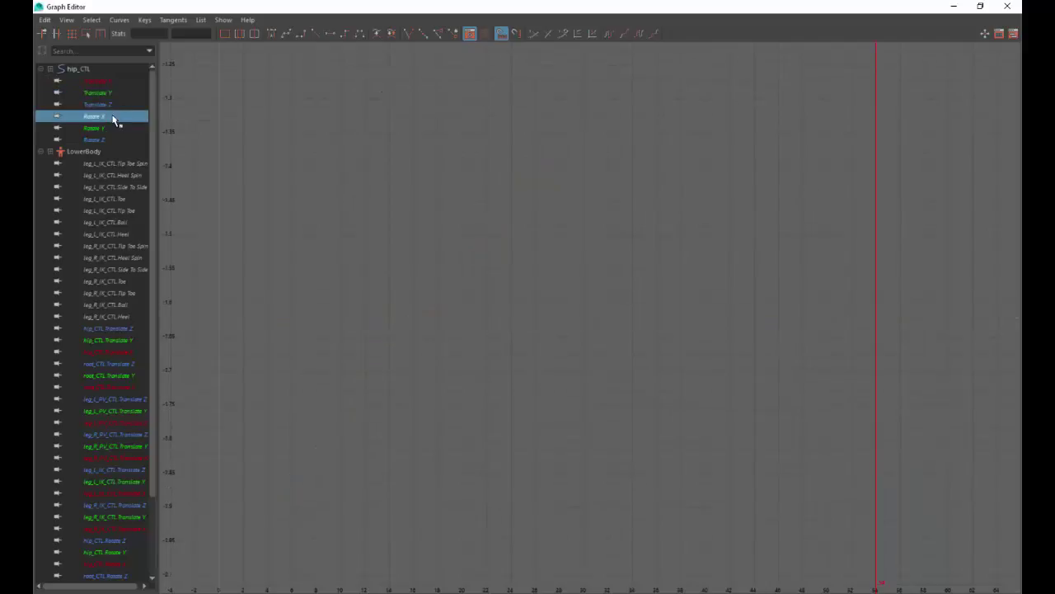
pyautogui.click(115, 128)
pyautogui.click(113, 140)
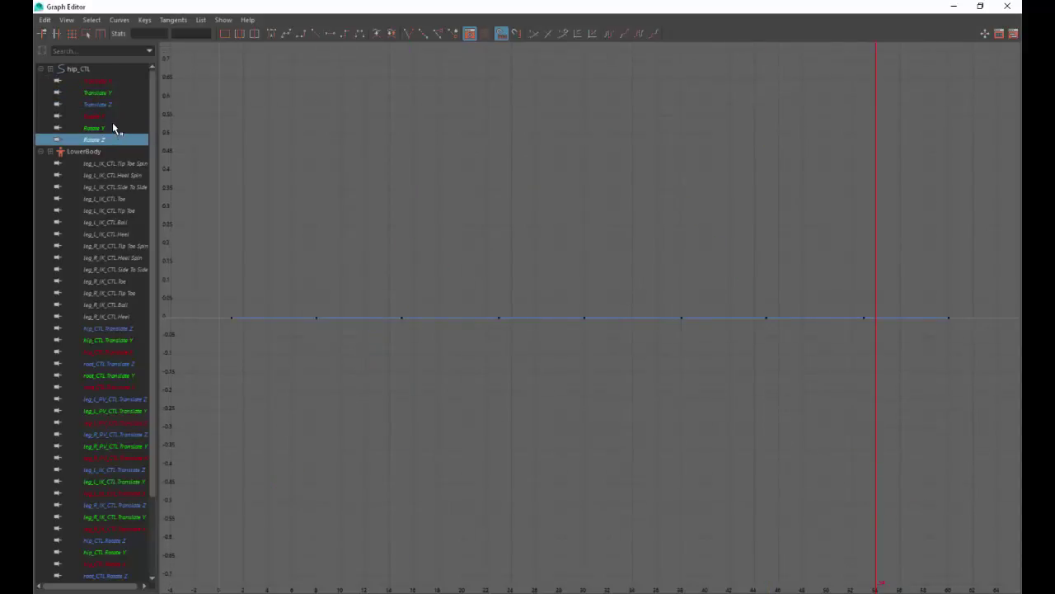
pyautogui.click(113, 117)
pyautogui.click(37, 7)
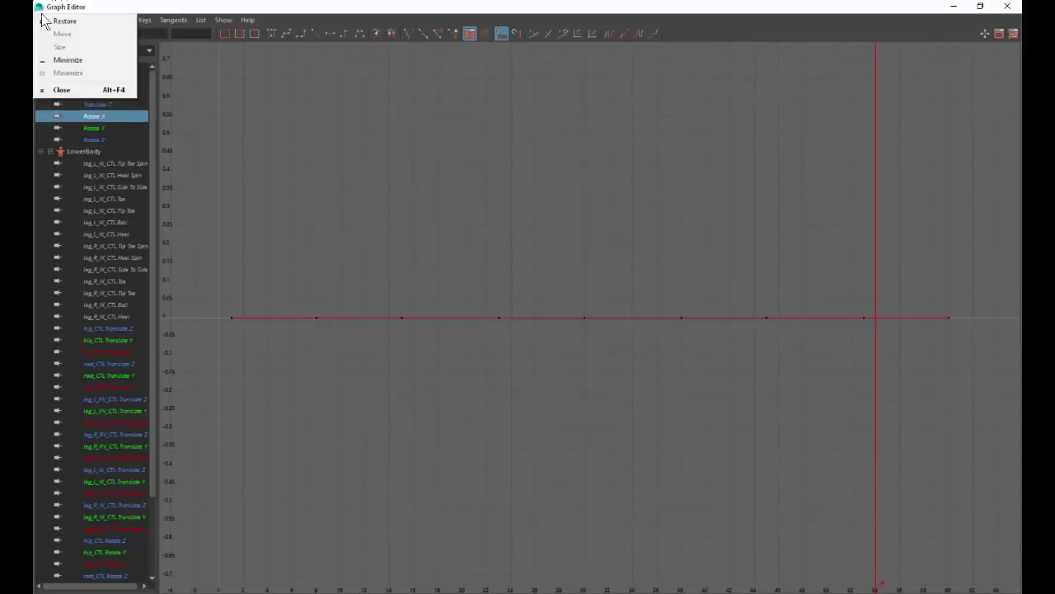
pyautogui.moveTo(243, 7); pyautogui.dragTo(708, 65)
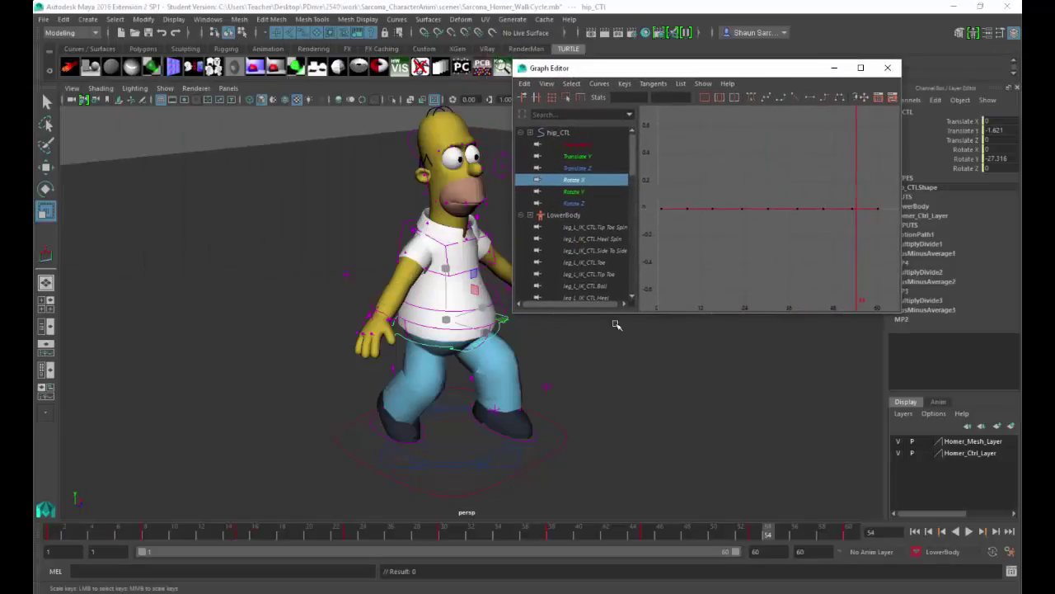
# Try tilting the hip control about 9 degrees around Z at frame 23 from the front, and undo the rotation.
pyautogui.moveTo(557, 416)
pyautogui.keyDown('alt'); pyautogui.mouseDown()
pyautogui.moveTo(502, 365)
pyautogui.moveTo(558, 401)
pyautogui.mouseUp(); pyautogui.keyUp('alt')
pyautogui.scroll(2, 558, 401)
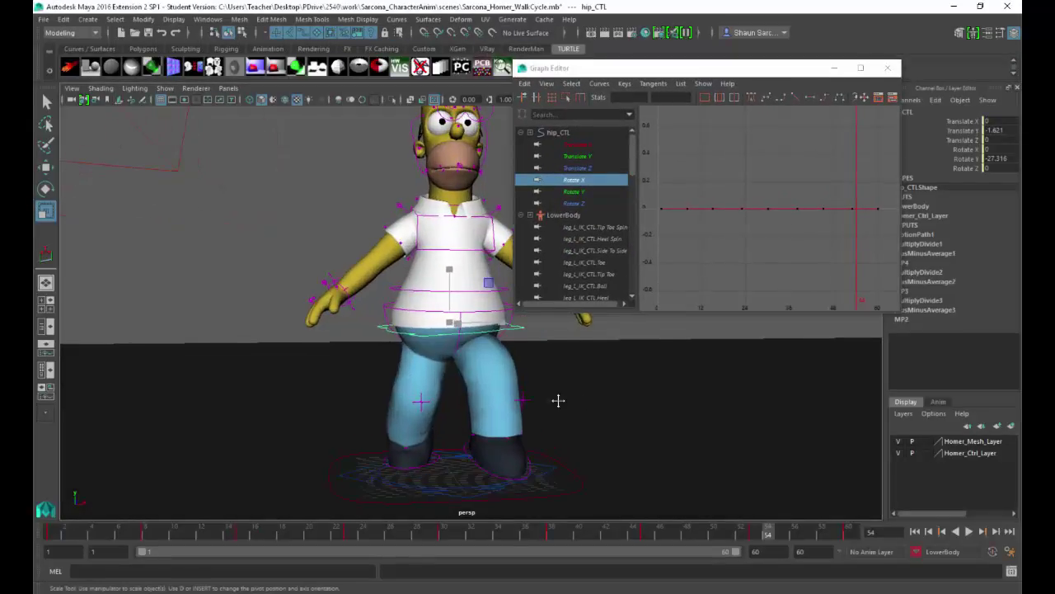
pyautogui.keyDown('alt'); pyautogui.moveTo(558, 400); pyautogui.dragTo(530, 422, button='middle'); pyautogui.keyUp('alt')
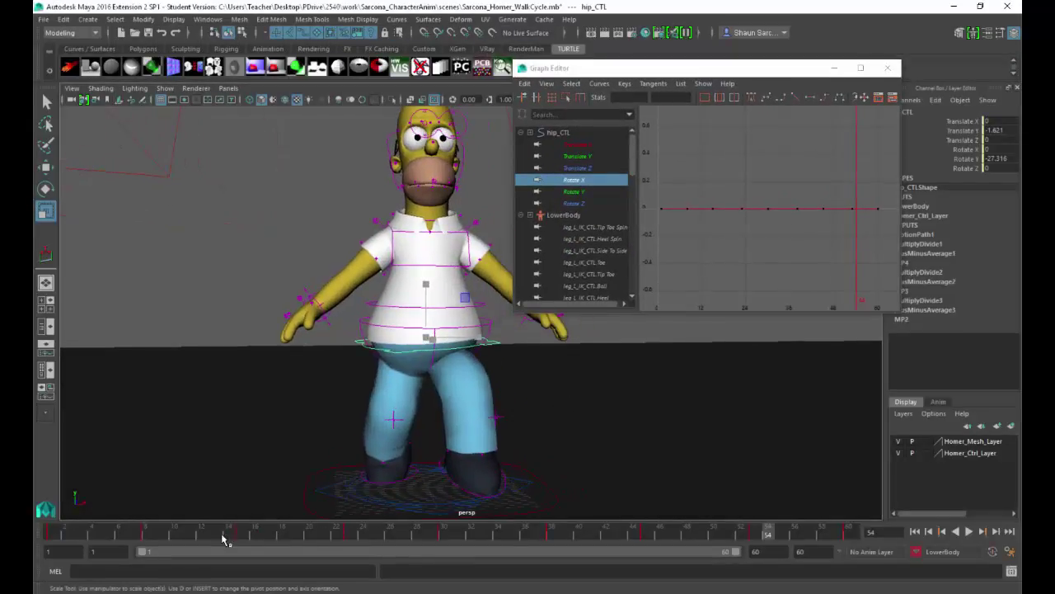
pyautogui.click(248, 536)
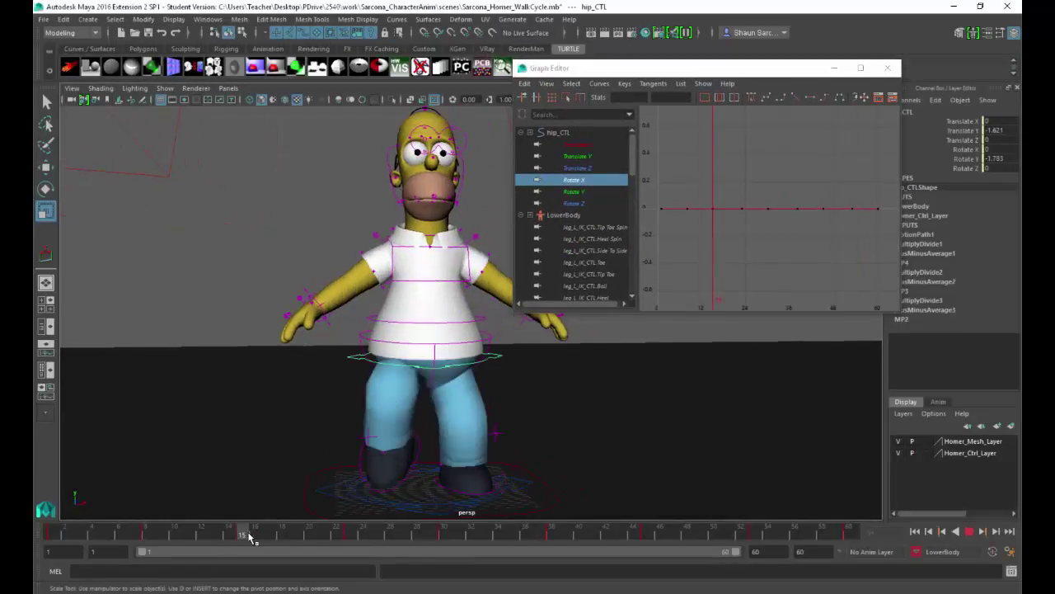
pyautogui.moveTo(275, 533); pyautogui.dragTo(350, 534)
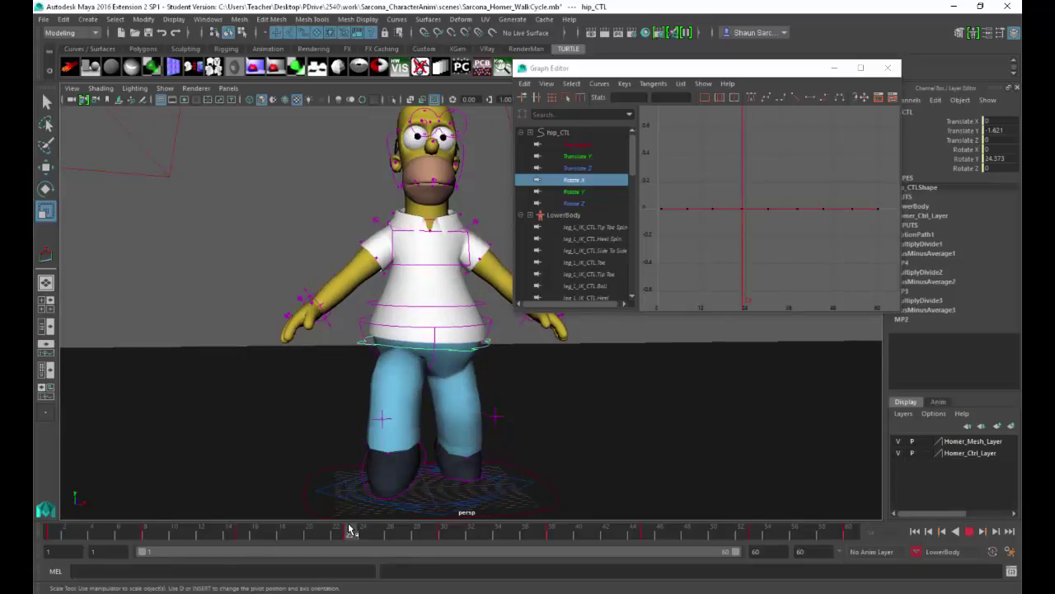
pyautogui.press('e')
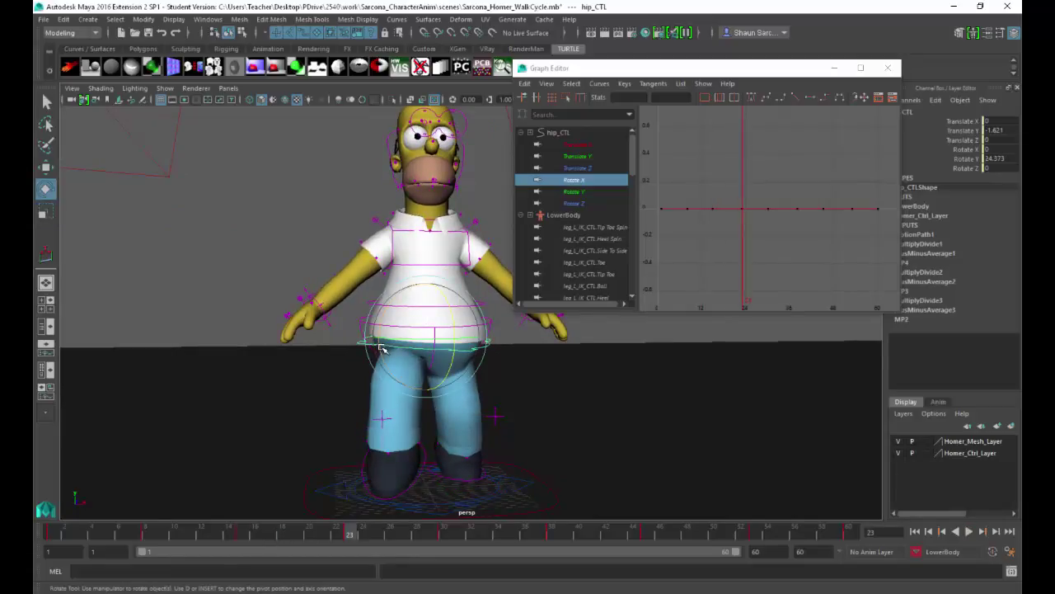
pyautogui.moveTo(381, 348)
pyautogui.mouseDown()
pyautogui.moveTo(376, 340)
pyautogui.moveTo(390, 373)
pyautogui.moveTo(392, 358)
pyautogui.mouseUp()
pyautogui.hotkey('ctrl', 'z')
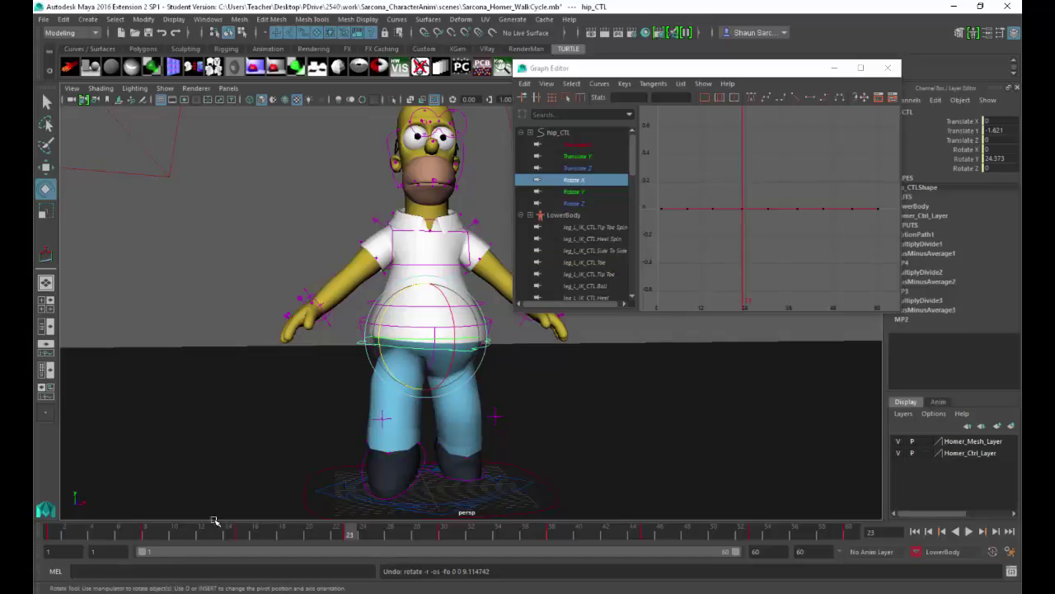
# Delete the right knee pole vector control's Translate X keys at frames 8, 15 and 23 to flatten its sideways motion.
pyautogui.hotkey('alt', 'v')
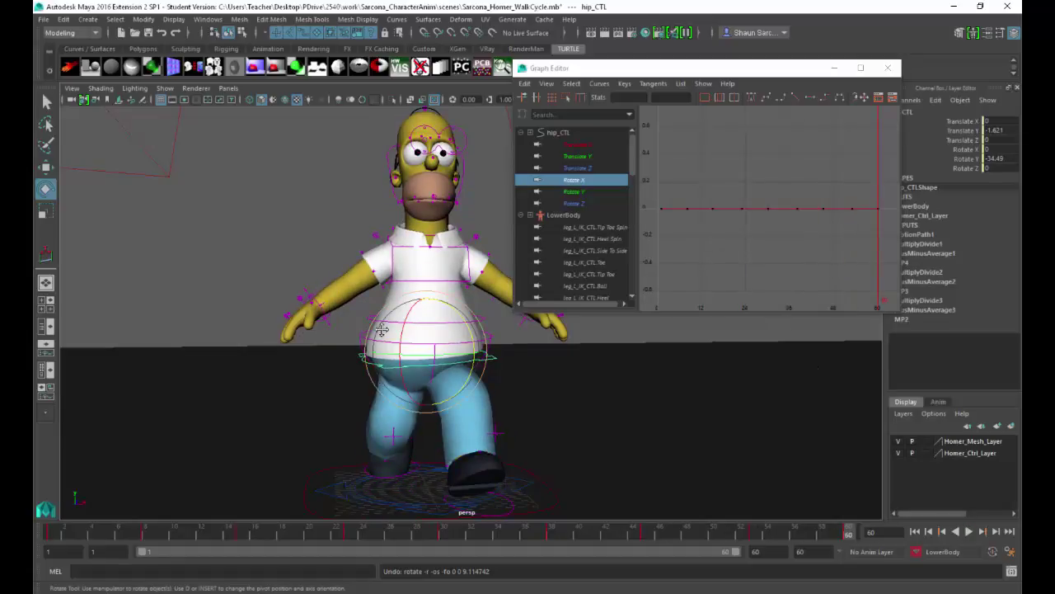
pyautogui.keyDown('alt'); pyautogui.moveTo(382, 330); pyautogui.dragTo(372, 250, button='middle'); pyautogui.keyUp('alt')
pyautogui.keyDown('alt'); pyautogui.moveTo(373, 251); pyautogui.dragTo(550, 335, button='right'); pyautogui.keyUp('alt')
pyautogui.click(534, 376)
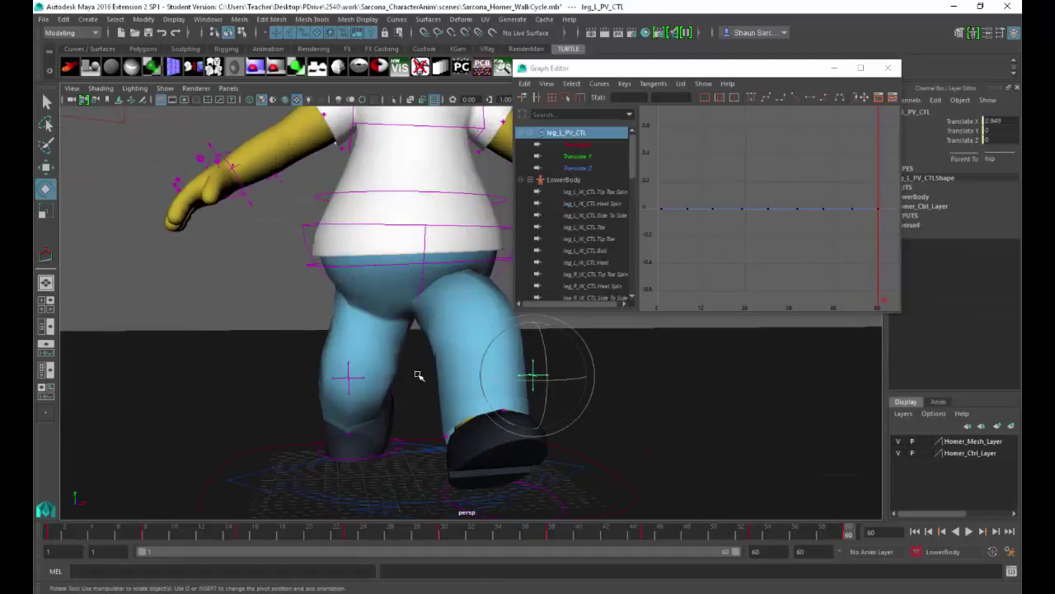
pyautogui.click(348, 378)
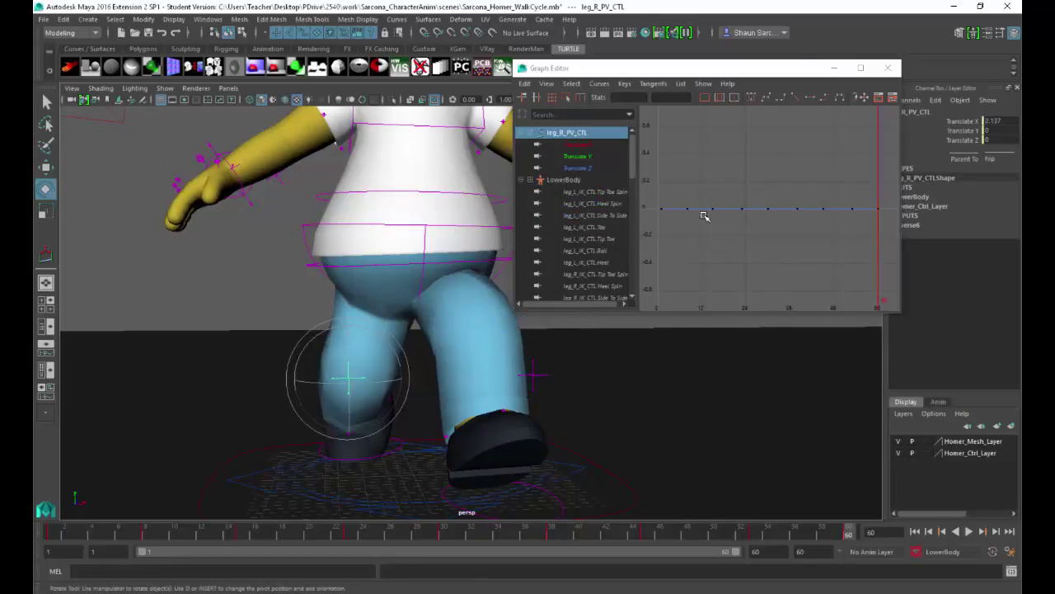
pyautogui.press('f')
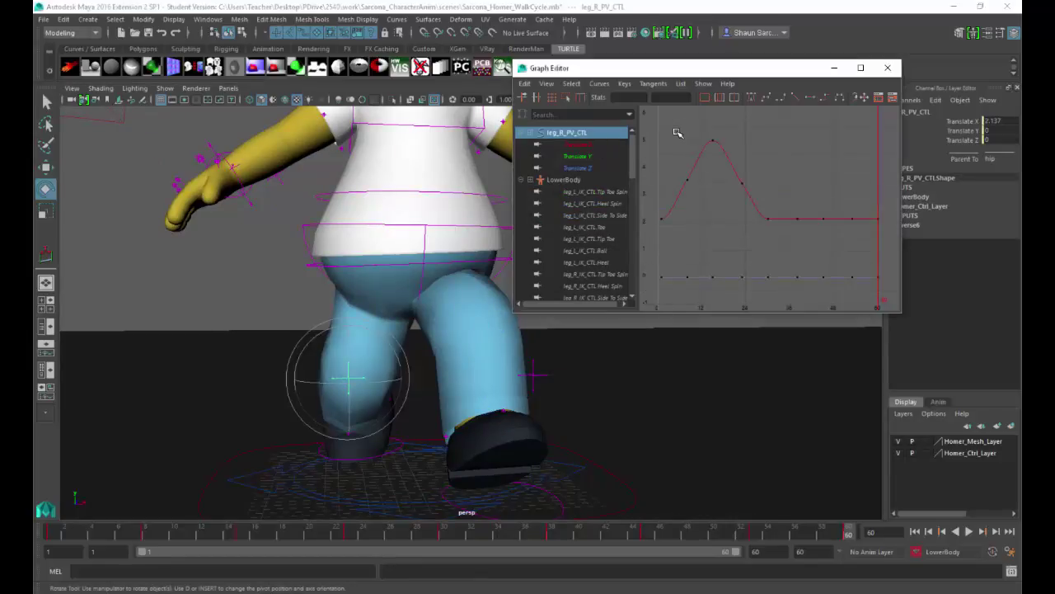
pyautogui.moveTo(765, 194); pyautogui.dragTo(769, 199)
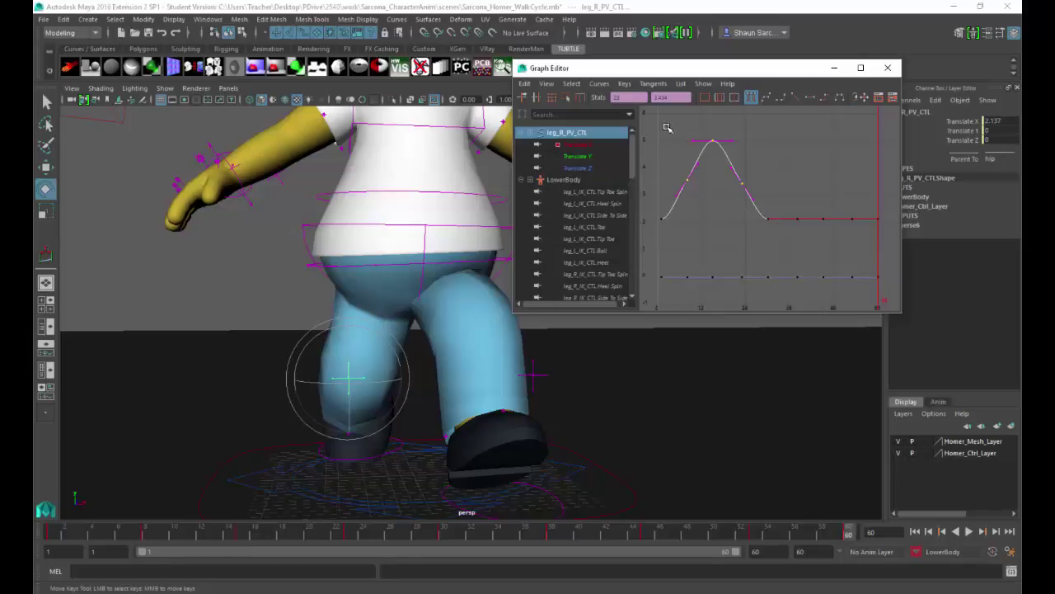
pyautogui.click(739, 145)
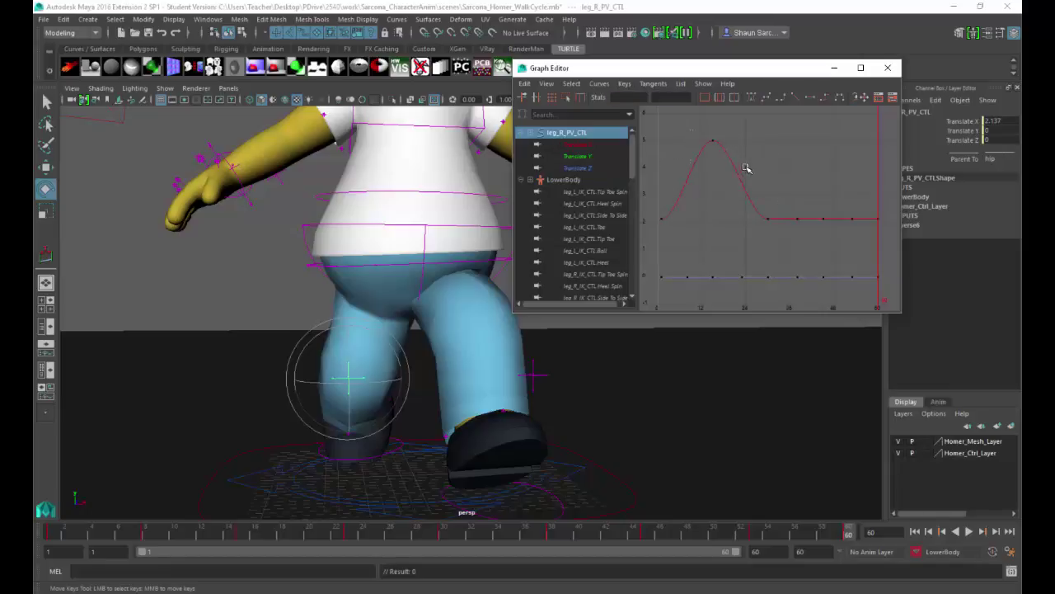
pyautogui.press('Delete')
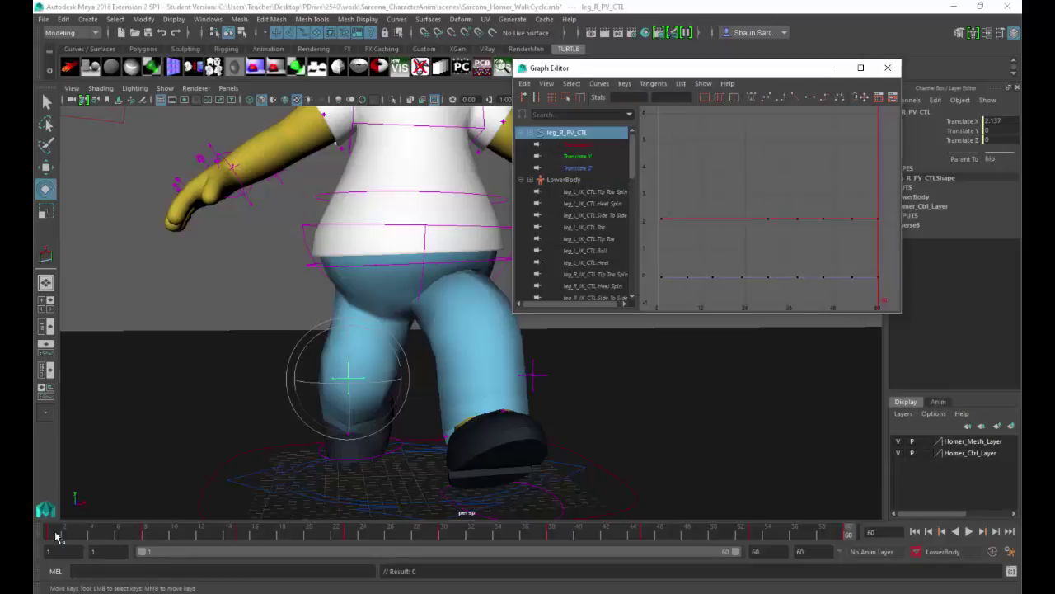
# Play the walk cycle from the front and from a low angle to review the knee motion.
pyautogui.hotkey('alt', 'v')
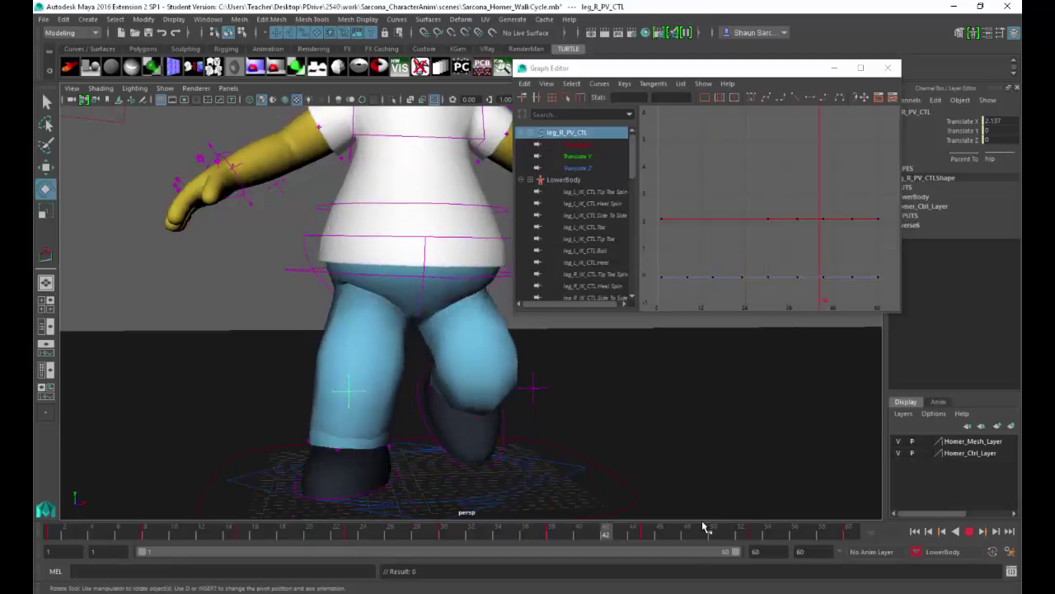
pyautogui.click(969, 531)
pyautogui.moveTo(768, 415)
pyautogui.keyDown('alt'); pyautogui.mouseDown()
pyautogui.moveTo(777, 415)
pyautogui.moveTo(763, 417)
pyautogui.mouseUp(); pyautogui.keyUp('alt')
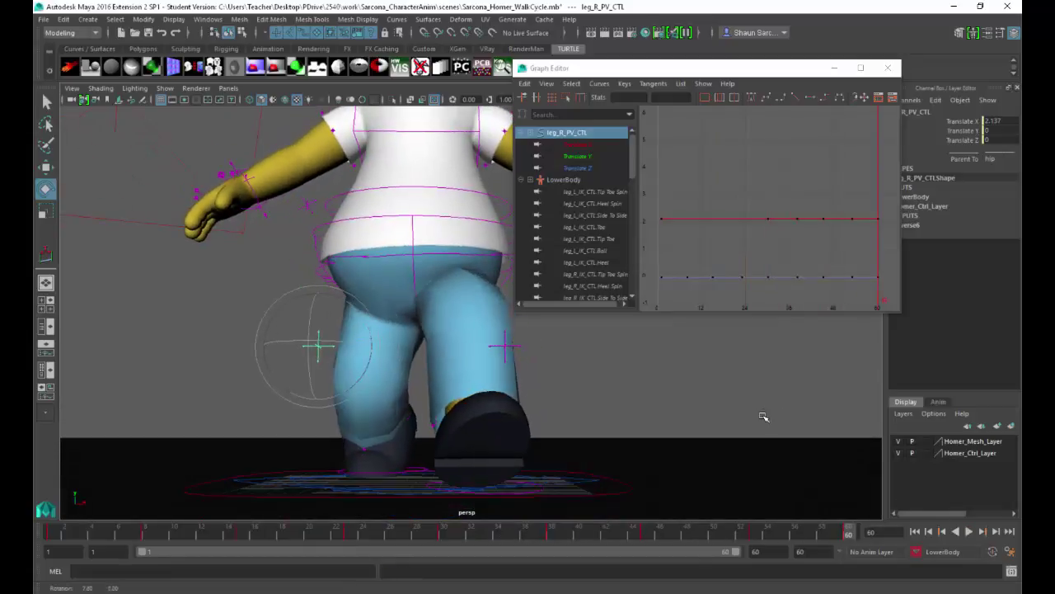
pyautogui.hotkey('alt', 'v')
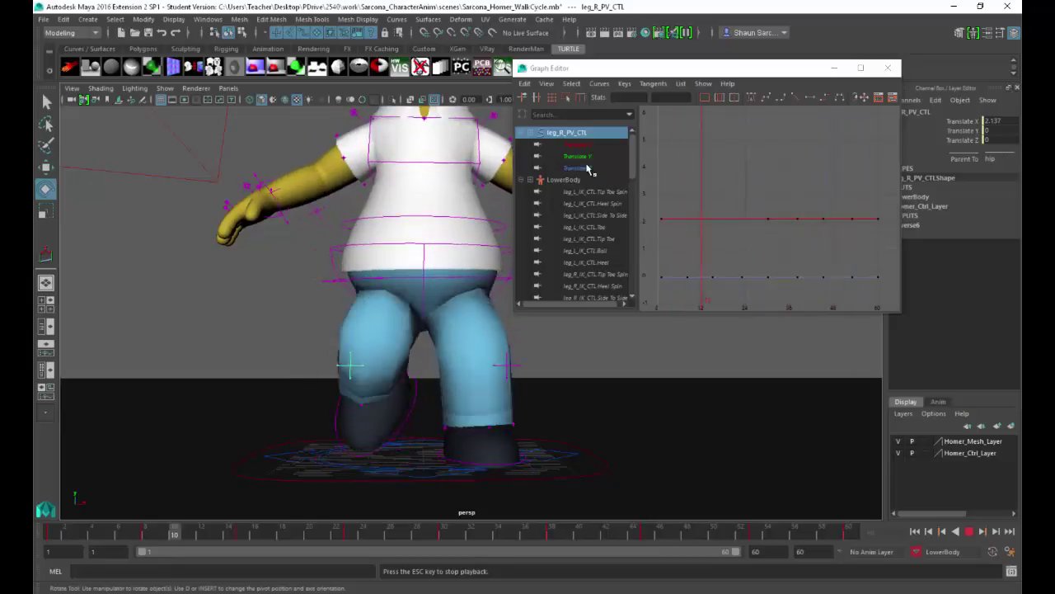
pyautogui.hotkey('alt', 'v')
# Check the right knee pole vector's Translate Y and Z curves and display the left knee pole vector's curves.
pyautogui.click(589, 157)
pyautogui.click(590, 169)
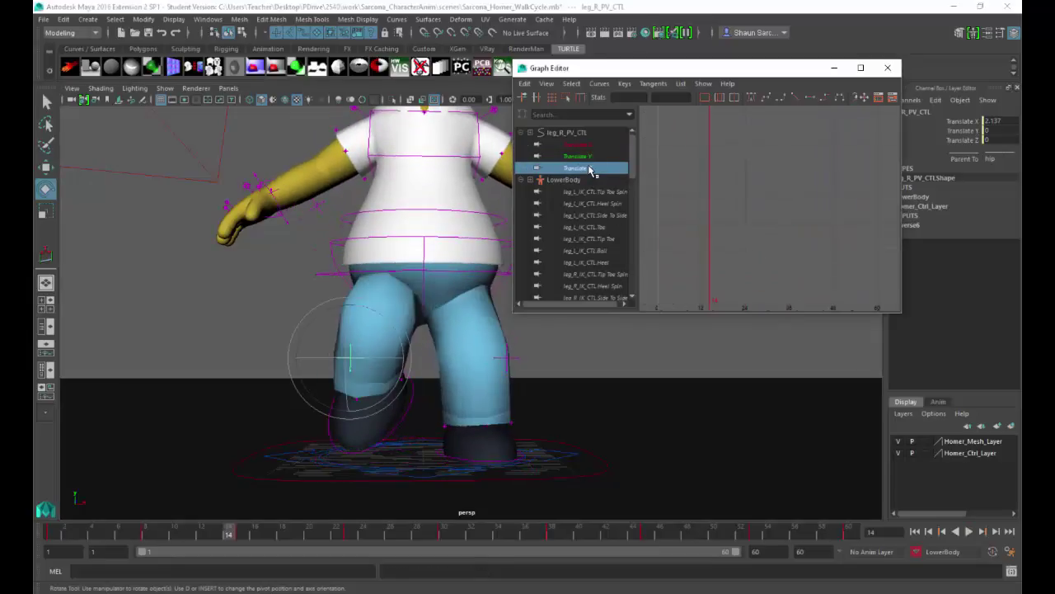
pyautogui.click(518, 358)
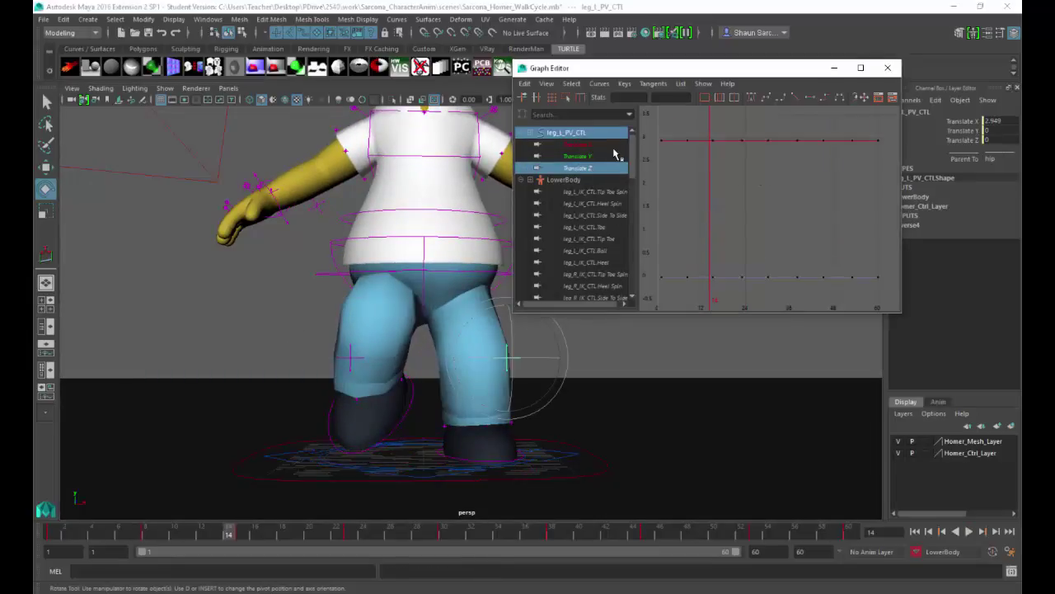
# Examine the Translate X, Y and Z animation curves of leg_L_PV_CTL one at a time.
pyautogui.click(613, 148)
pyautogui.click(604, 158)
pyautogui.click(603, 166)
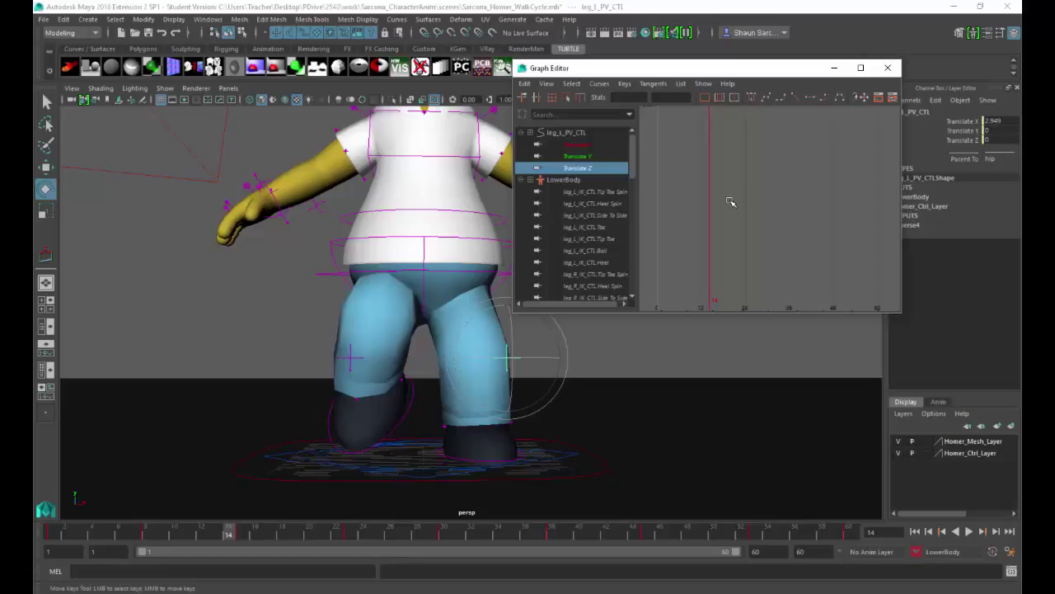
# Enlarge the Graph Editor and examine the Translate X, Y and Z curves of the right foot control leg_R_IK_CTL.
pyautogui.click(404, 389)
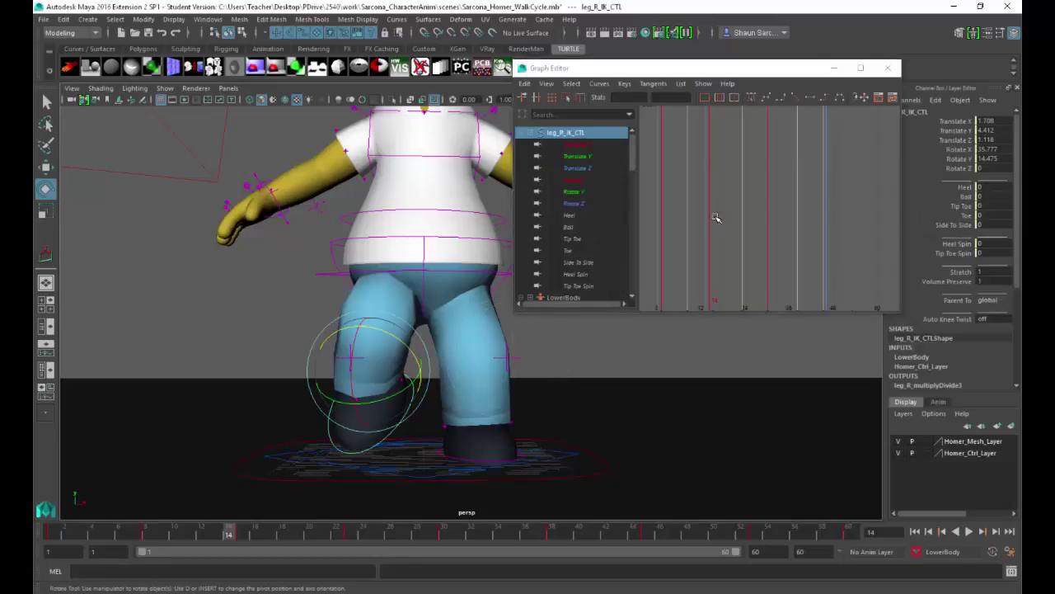
pyautogui.press('f')
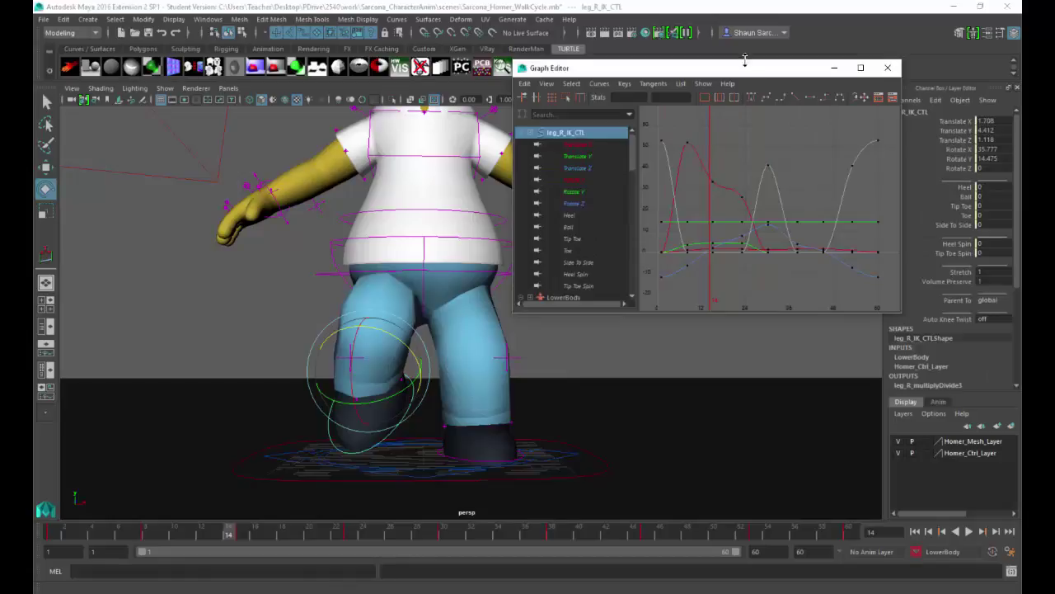
pyautogui.moveTo(747, 62); pyautogui.dragTo(747, 1)
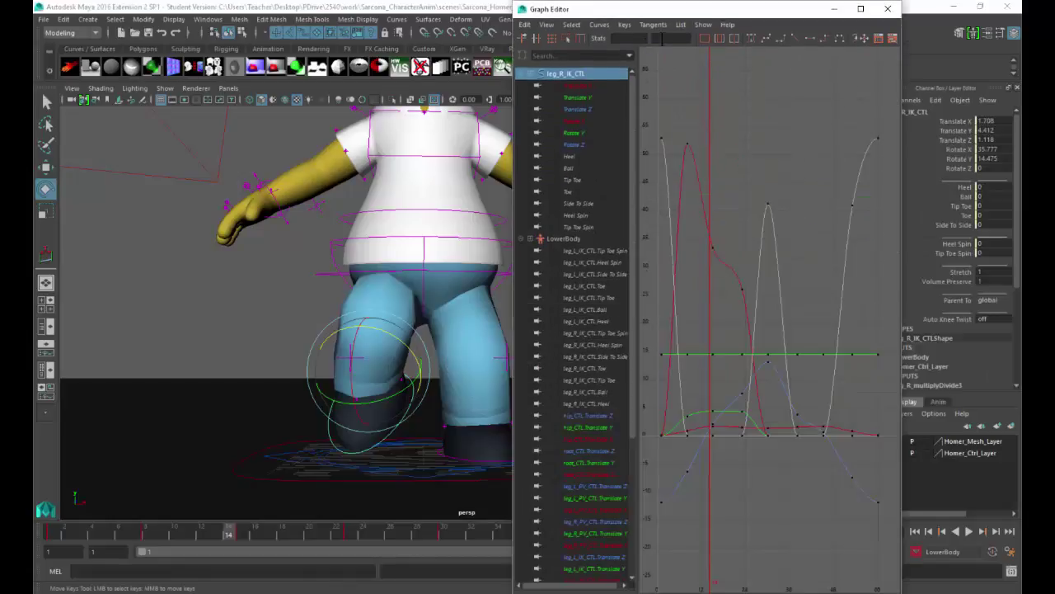
pyautogui.click(605, 98)
pyautogui.click(608, 86)
pyautogui.press('f')
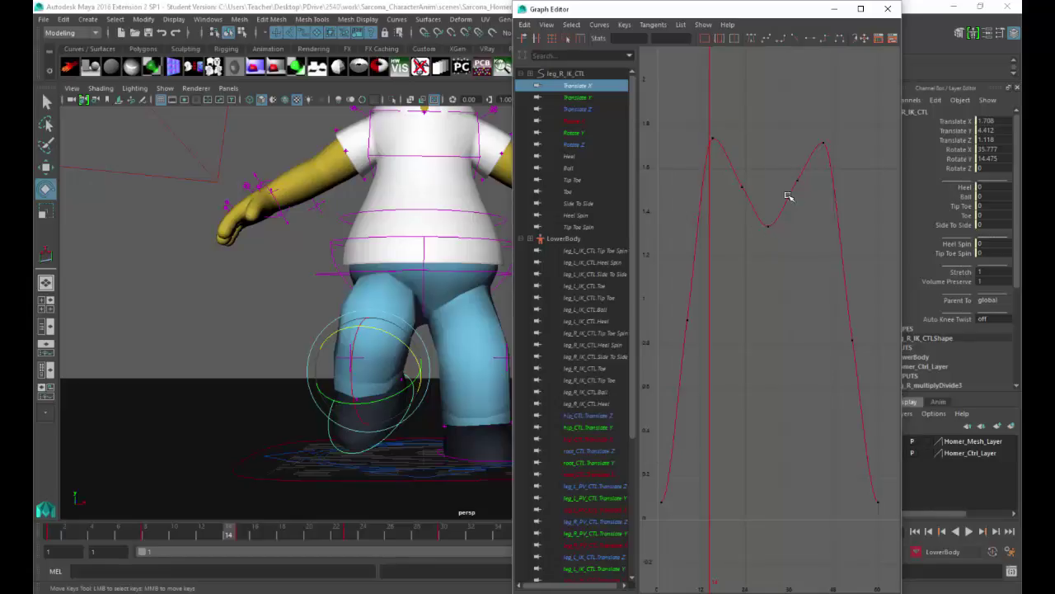
pyautogui.click(601, 99)
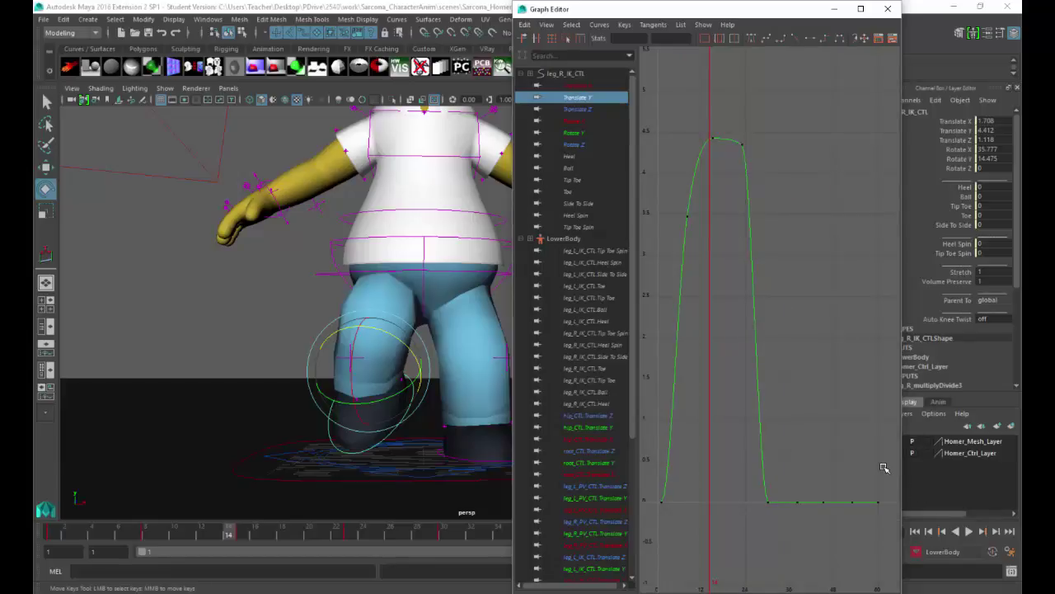
pyautogui.click(599, 110)
pyautogui.press('f')
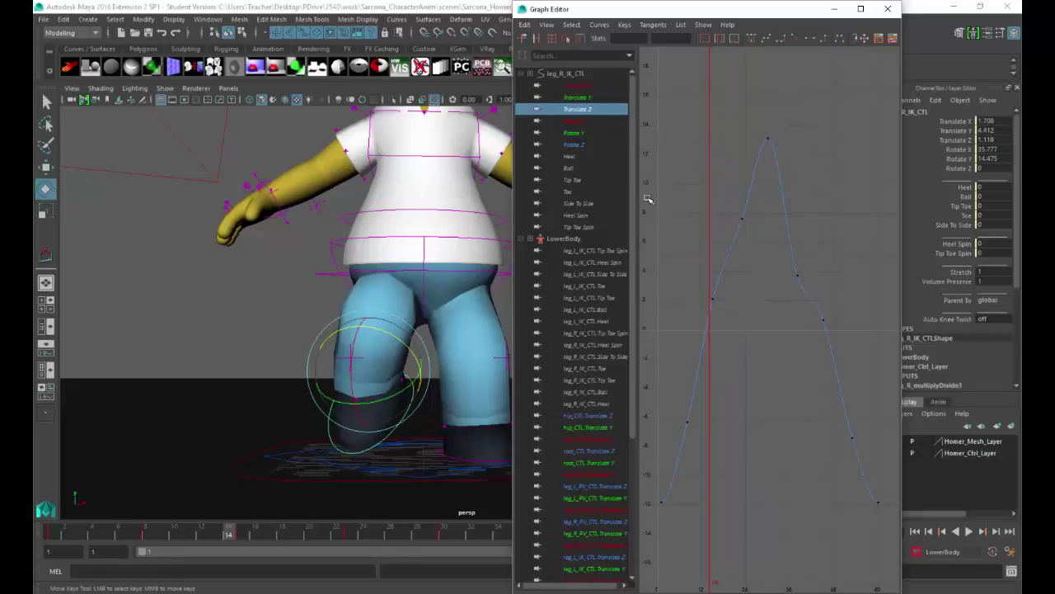
# Examine the Rotate X, Rotate Y and Rotate Z curves of leg_R_IK_CTL.
pyautogui.click(577, 121)
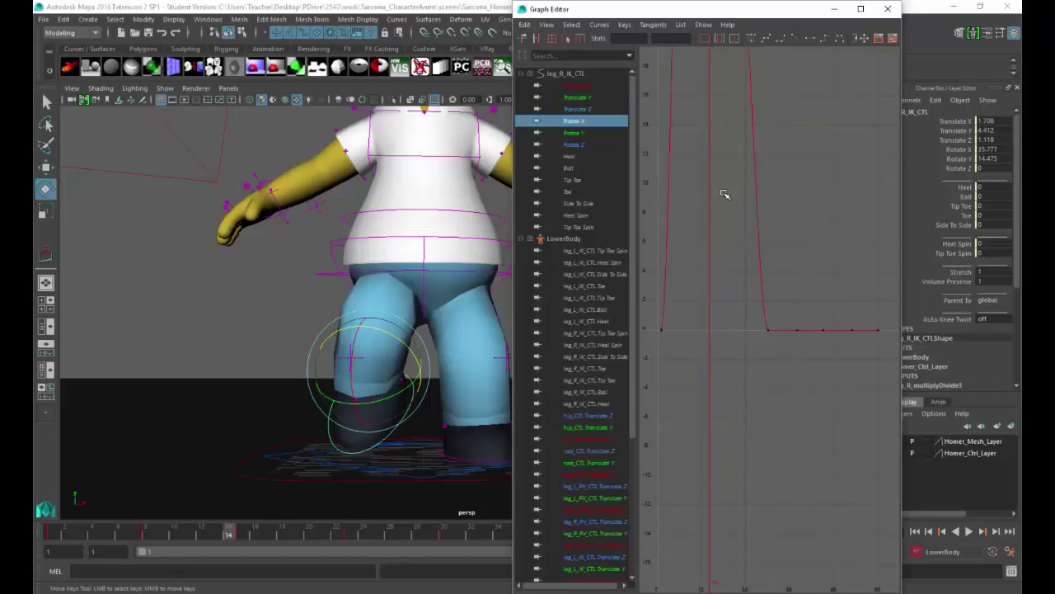
pyautogui.press('f')
pyautogui.click(581, 135)
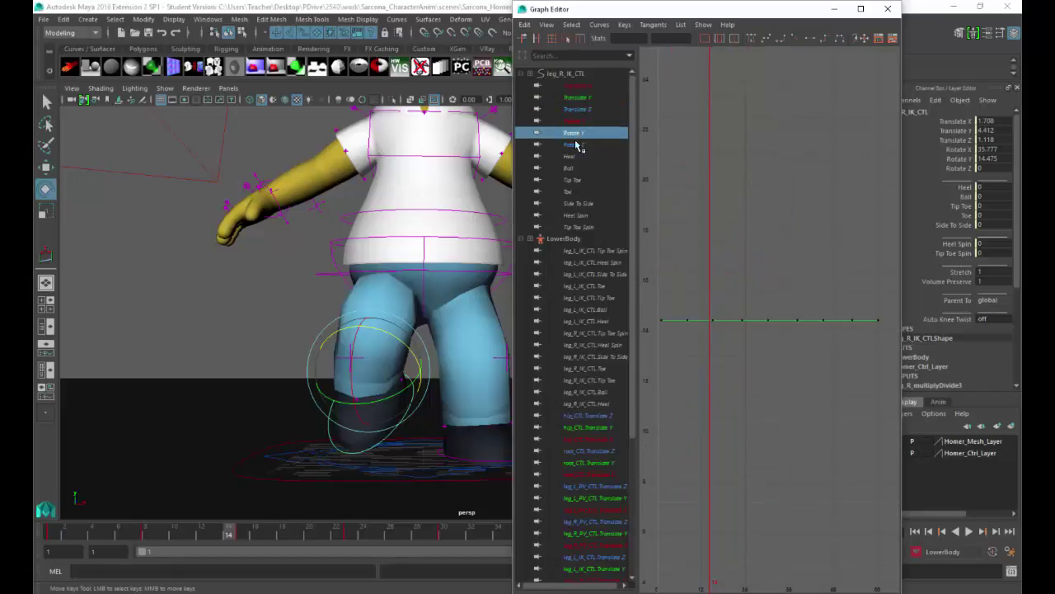
pyautogui.click(577, 145)
# Examine the curves of leg_R_IK_CTL's custom foot attributes, from Heel and Ball through Tip Toe Spin.
pyautogui.click(588, 158)
pyautogui.press('f')
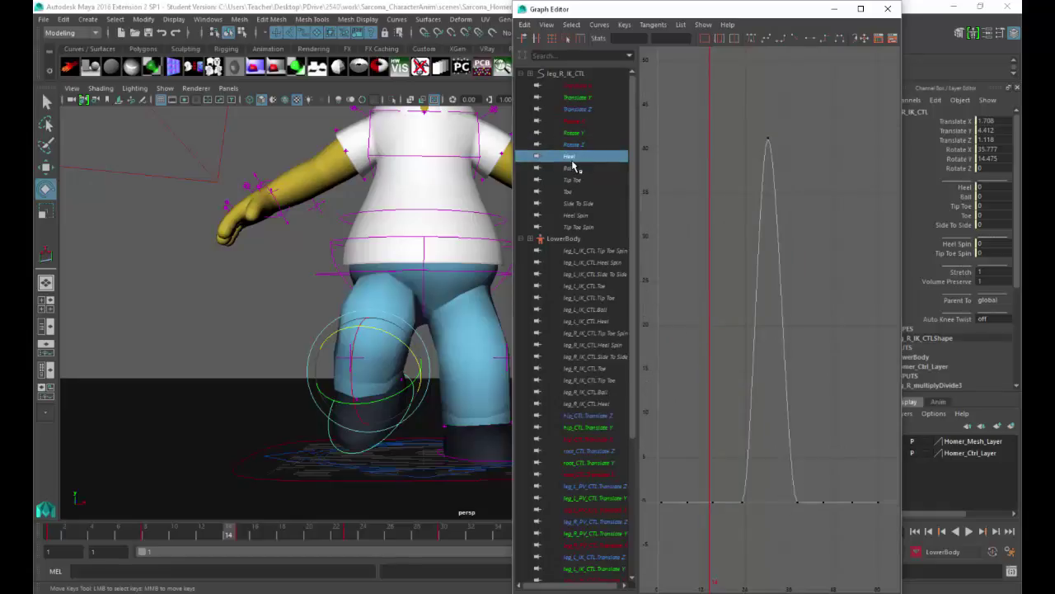
pyautogui.click(575, 168)
pyautogui.press('f')
pyautogui.click(577, 181)
pyautogui.press('f')
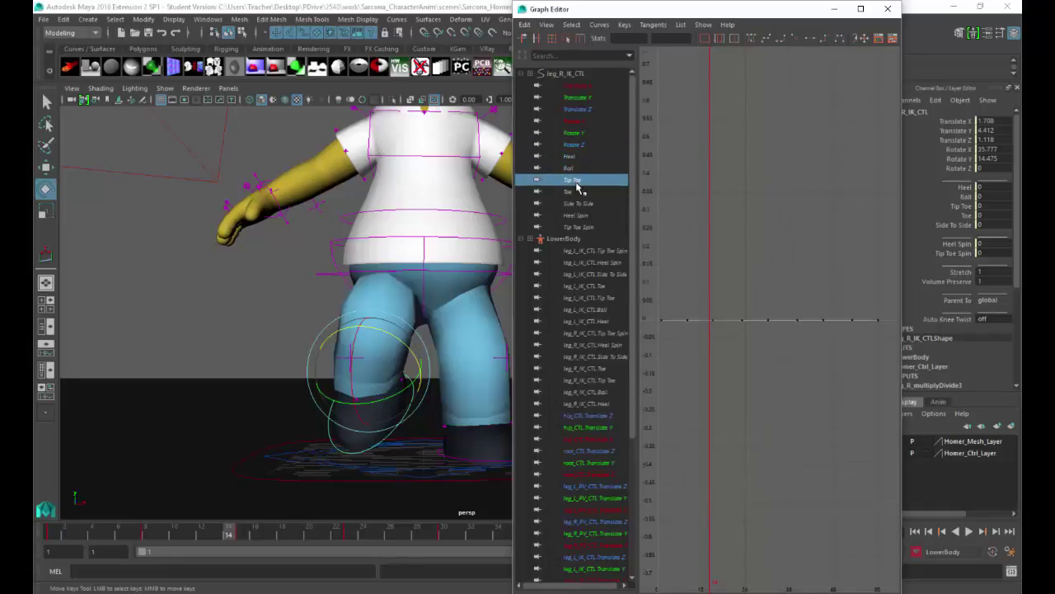
pyautogui.click(581, 195)
pyautogui.click(584, 205)
pyautogui.click(580, 216)
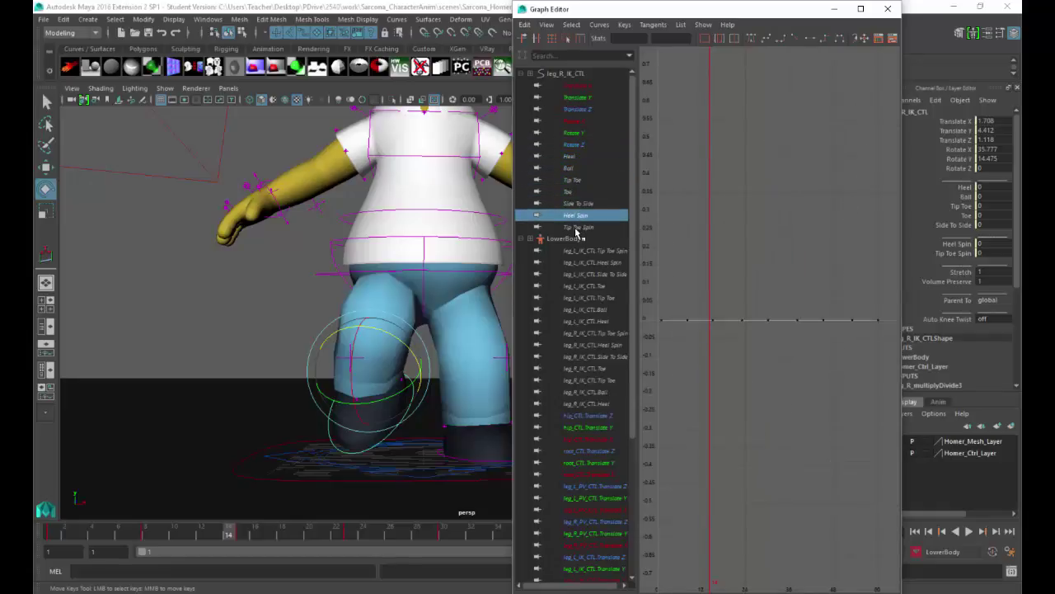
pyautogui.click(578, 227)
# Raise the left foot control's Translate Y key at frame 8 to about 1.0 and undo the edit.
pyautogui.keyDown('alt'); pyautogui.moveTo(483, 384); pyautogui.dragTo(433, 410); pyautogui.keyUp('alt')
pyautogui.click(437, 416)
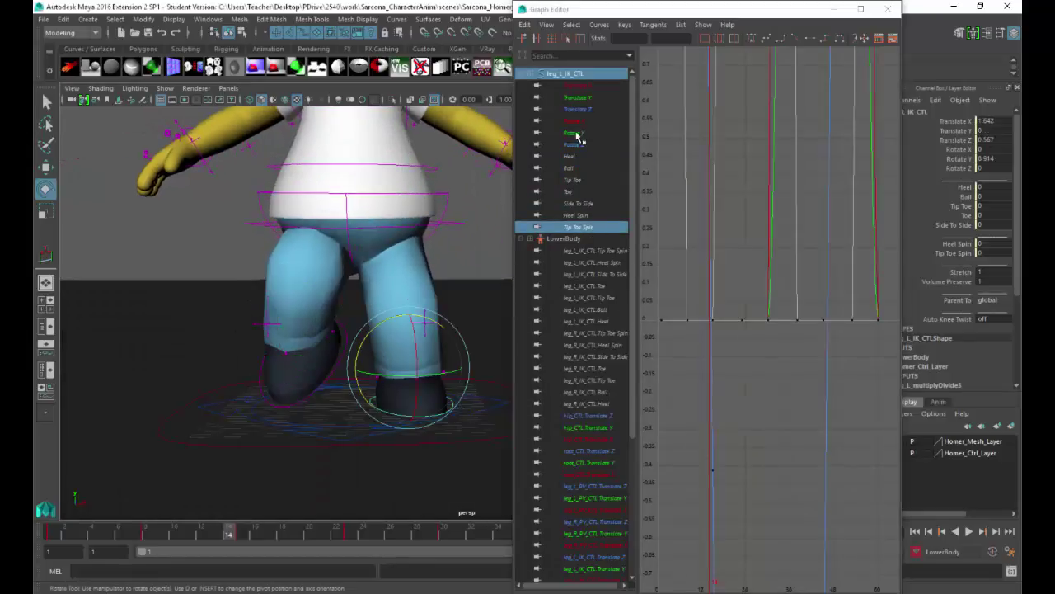
pyautogui.click(577, 98)
pyautogui.press('f')
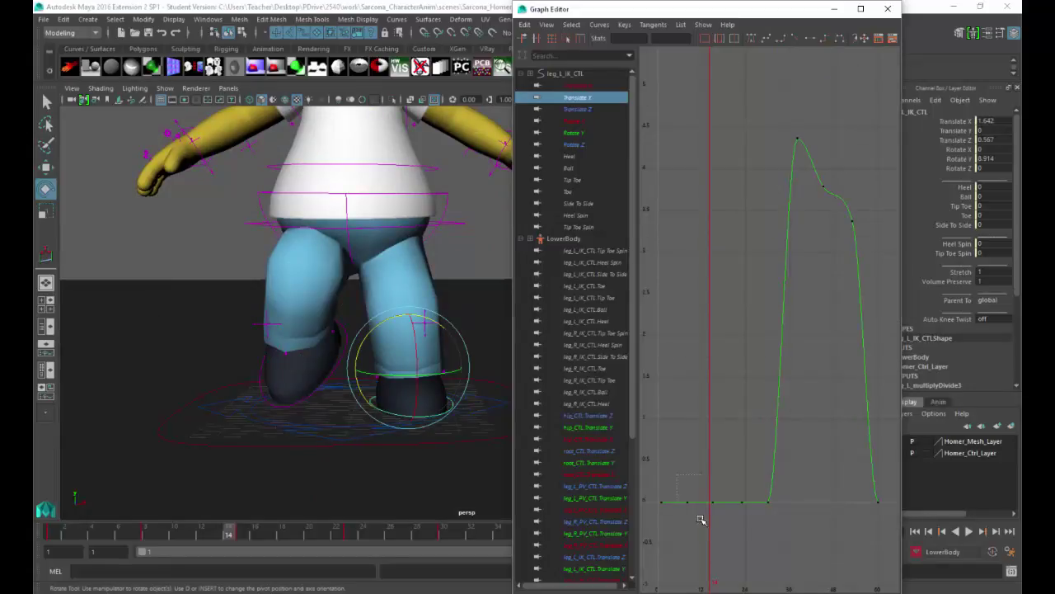
pyautogui.press('w')
pyautogui.moveTo(700, 520); pyautogui.dragTo(695, 431, button='middle')
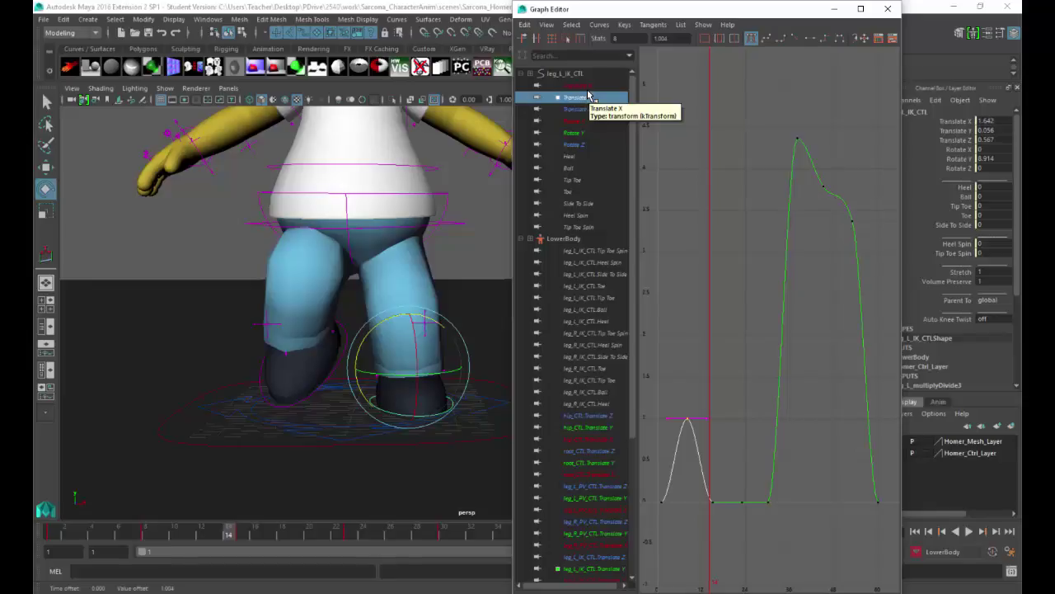
pyautogui.hotkey('ctrl', 'z')
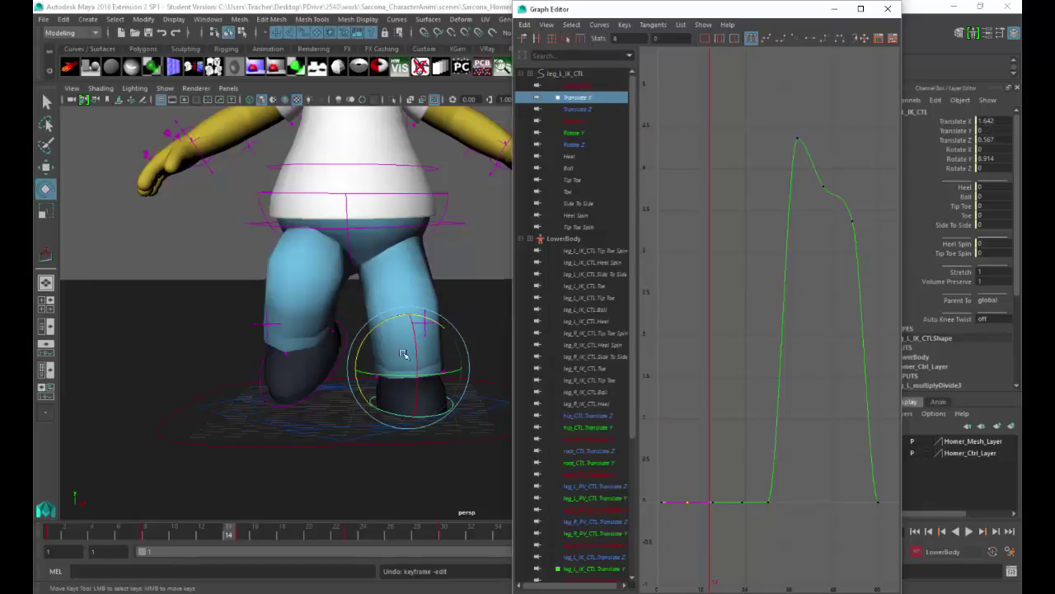
# Show both foot controls' Translate Y curves together and raise the left foot's key at frame 45 to about 4.34.
pyautogui.click(342, 366)
pyautogui.keyDown('shift'); pyautogui.click(340, 366); pyautogui.keyUp('shift')
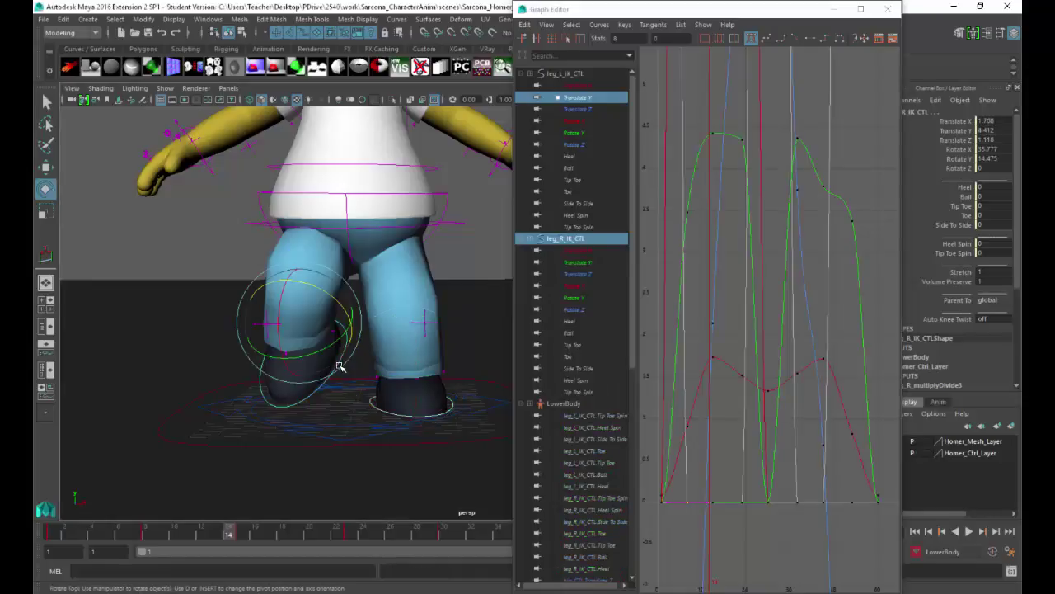
pyautogui.click(597, 97)
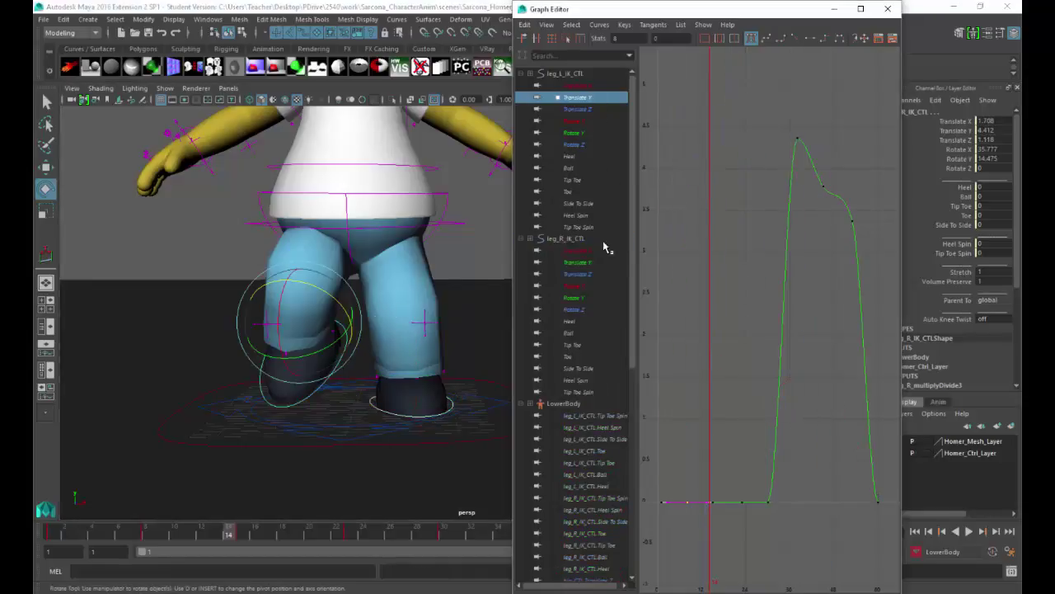
pyautogui.keyDown('ctrl'); pyautogui.click(591, 265); pyautogui.keyUp('ctrl')
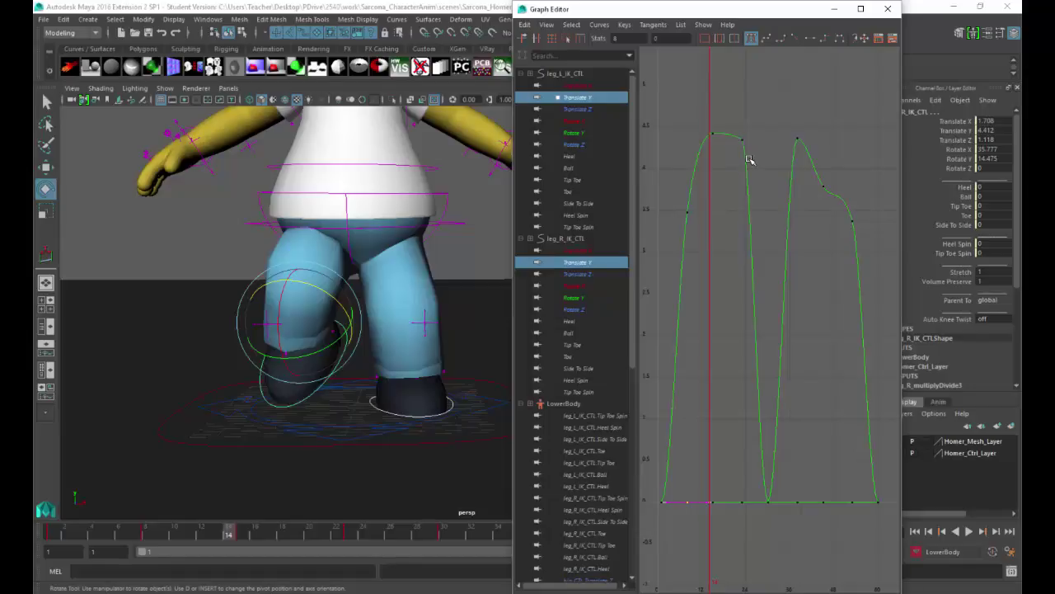
pyautogui.moveTo(811, 177); pyautogui.dragTo(832, 214)
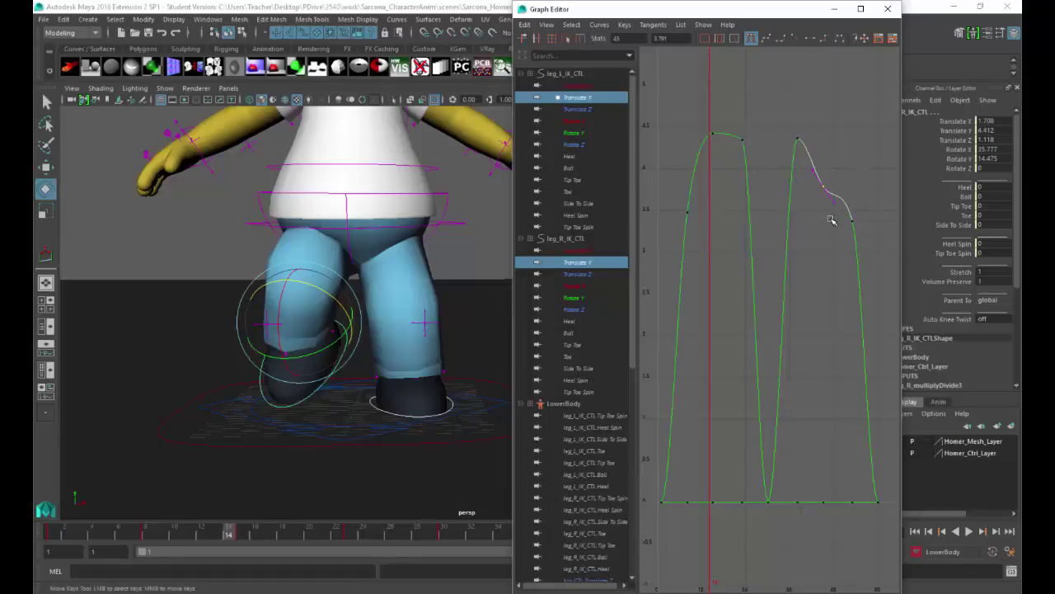
pyautogui.keyDown('shift'); pyautogui.moveTo(825, 202); pyautogui.dragTo(831, 166, button='middle'); pyautogui.keyUp('shift')
pyautogui.moveTo(831, 165); pyautogui.dragTo(832, 161)
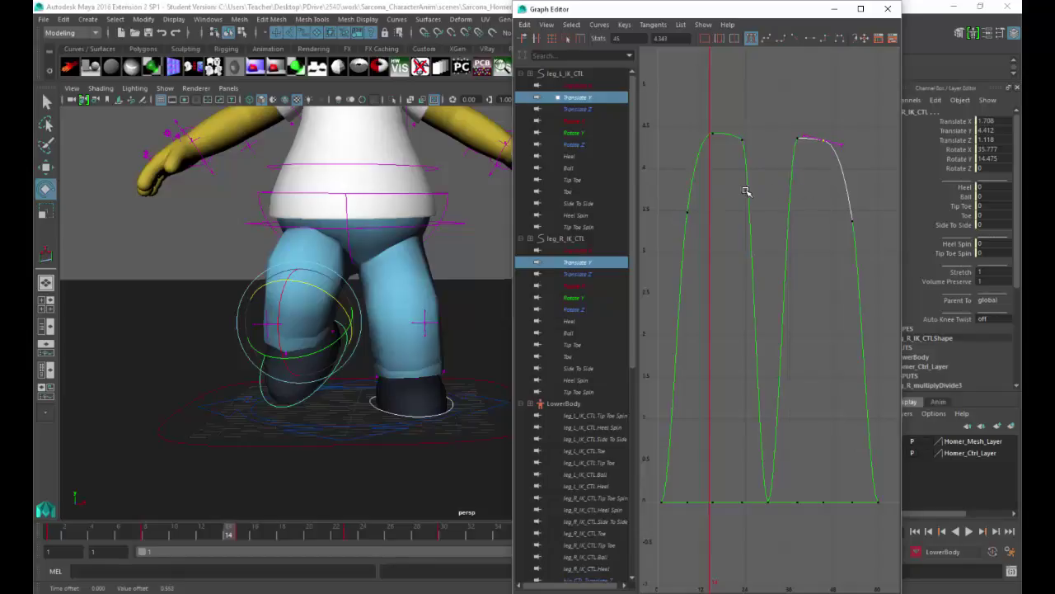
# Delete the in-between Translate Z keys of both foot controls, keeping only the keys at frames 1, 30 and 60.
pyautogui.click(575, 110)
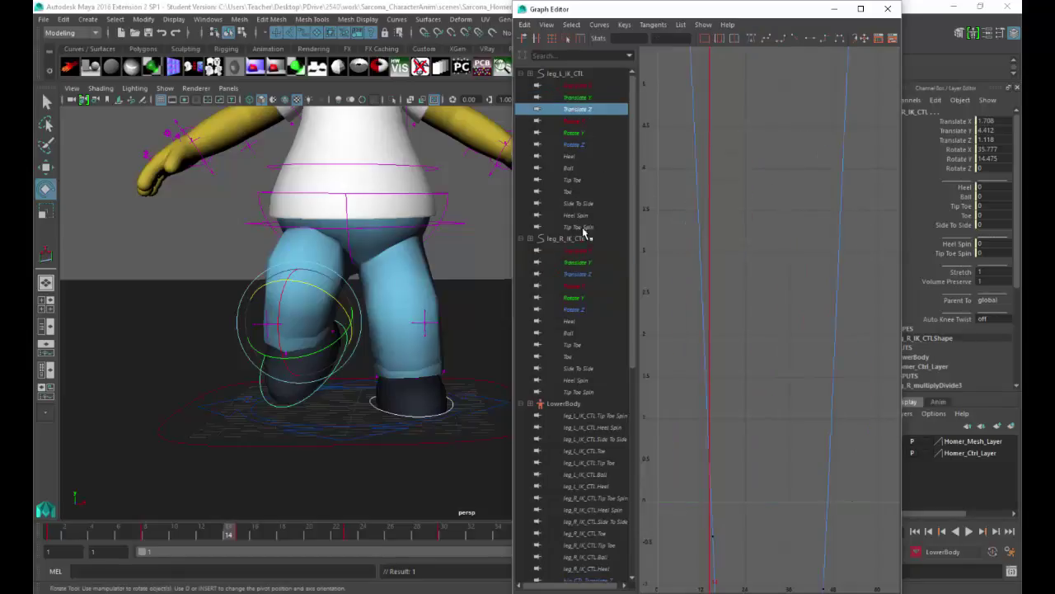
pyautogui.keyDown('ctrl'); pyautogui.click(590, 277); pyautogui.keyUp('ctrl')
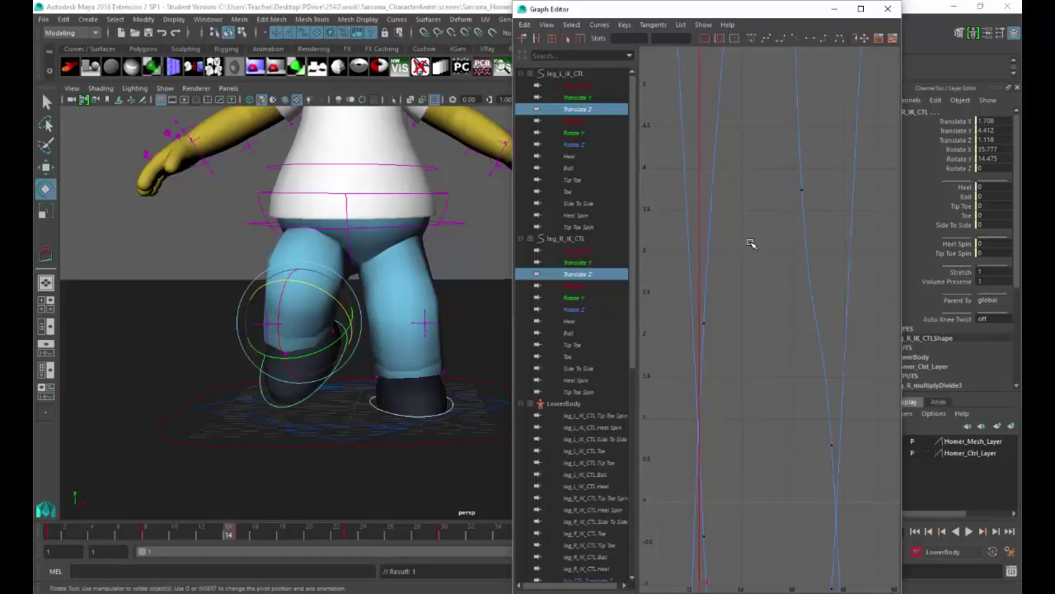
pyautogui.press('f')
pyautogui.press('w')
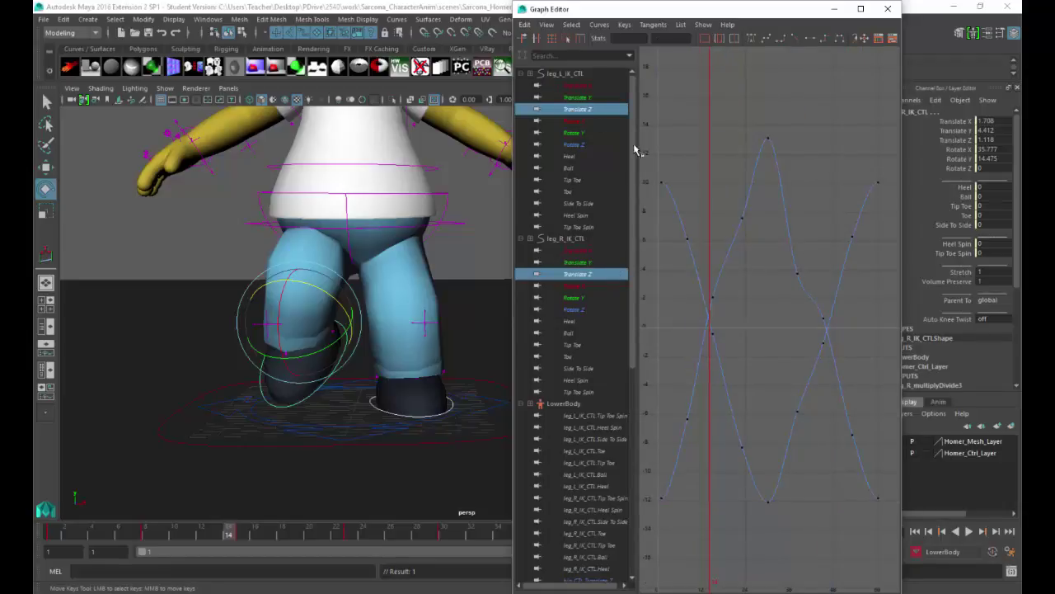
pyautogui.click(695, 294)
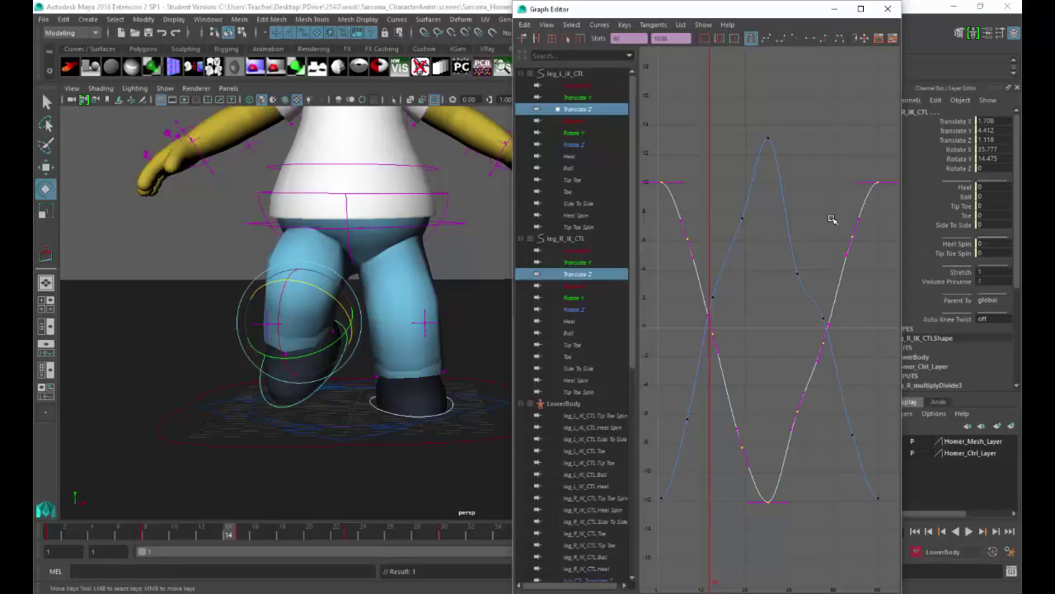
pyautogui.click(746, 233)
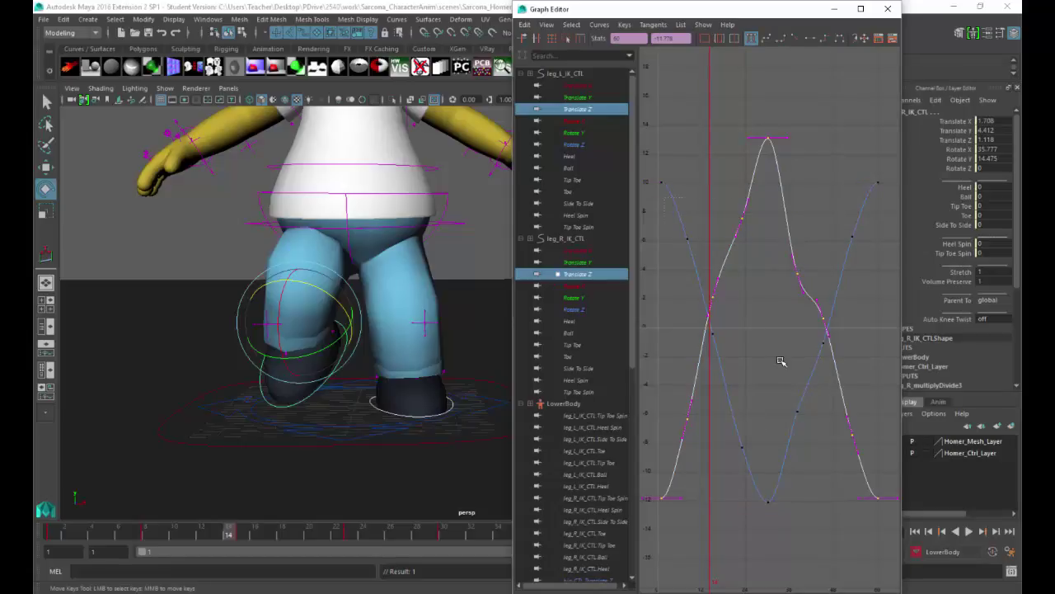
pyautogui.click(881, 458)
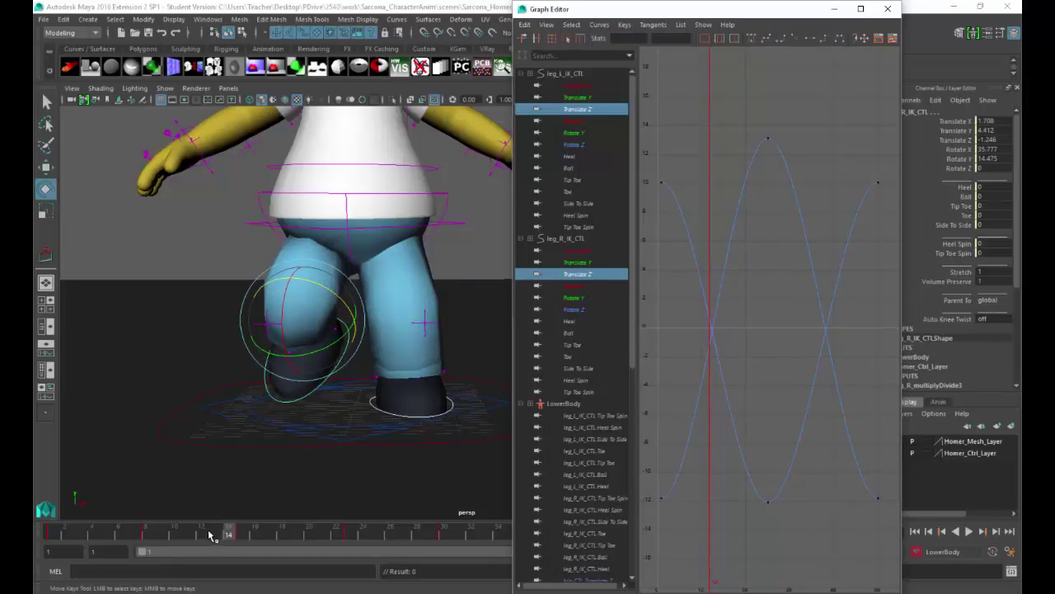
# Play the walk cycle from frame 1 and examine the leg motion from the character's side.
pyautogui.moveTo(209, 536); pyautogui.dragTo(50, 536)
pyautogui.keyDown('alt'); pyautogui.moveTo(210, 424); pyautogui.dragTo(156, 414, button='middle'); pyautogui.keyUp('alt')
pyautogui.hotkey('alt', 'v')
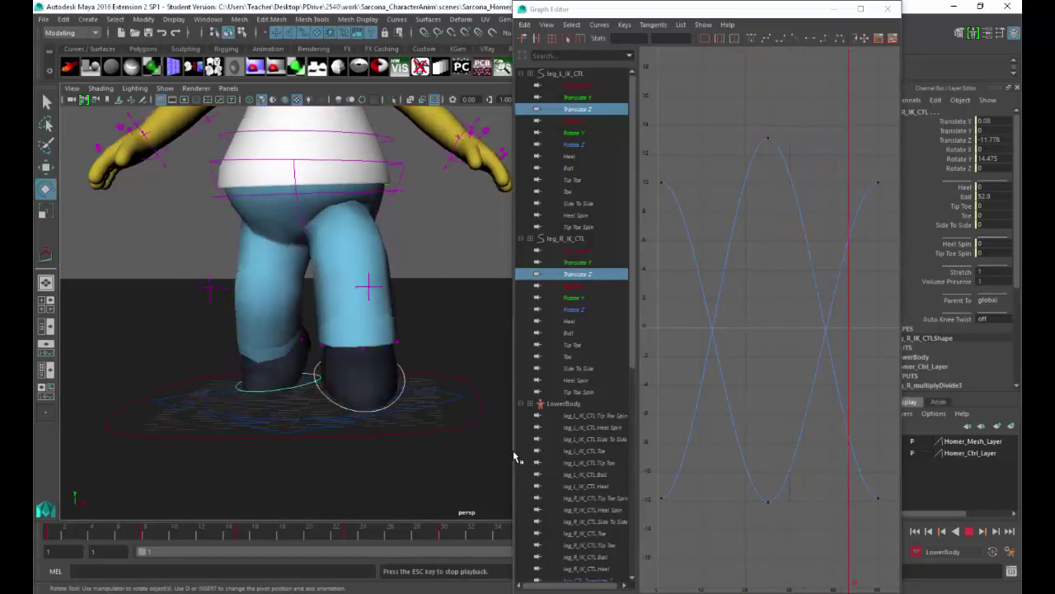
pyautogui.moveTo(377, 420)
pyautogui.keyDown('alt'); pyautogui.mouseDown()
pyautogui.moveTo(296, 350)
pyautogui.moveTo(309, 407)
pyautogui.moveTo(287, 424)
pyautogui.moveTo(370, 414)
pyautogui.mouseUp(); pyautogui.keyUp('alt')
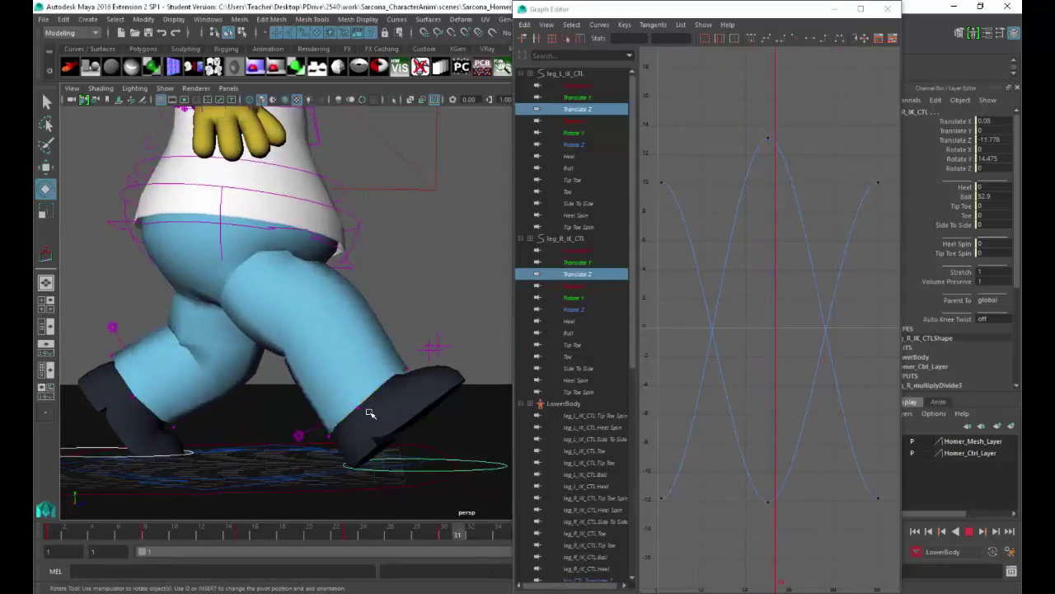
pyautogui.keyDown('alt'); pyautogui.moveTo(387, 377); pyautogui.dragTo(370, 363, button='right'); pyautogui.keyUp('alt')
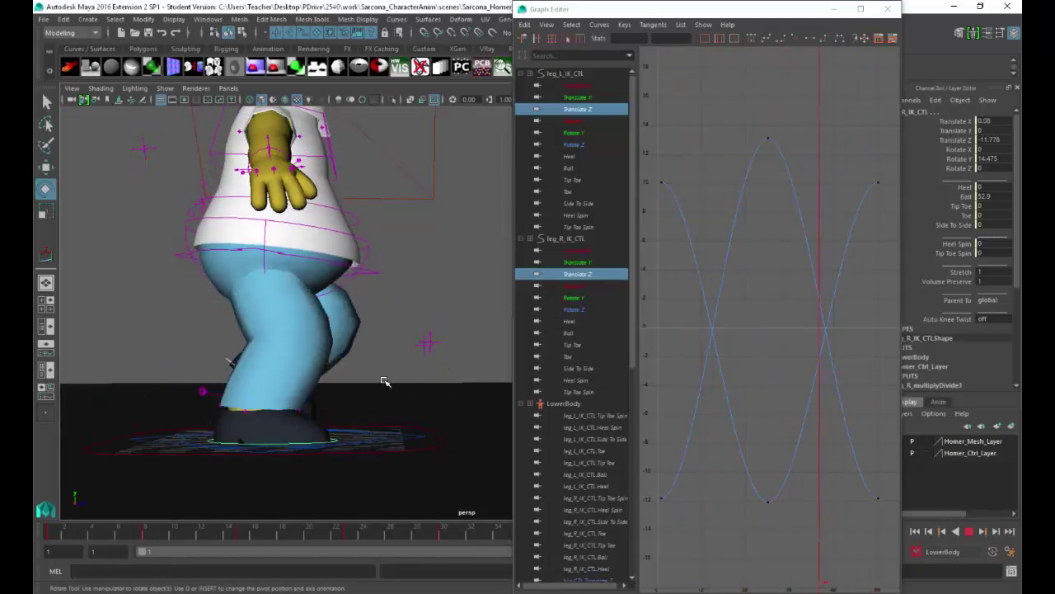
# Stop playback and lower the right foot control's Translate Z peak key at frame 30 to 12, finally setting it to 10.
pyautogui.click(575, 112)
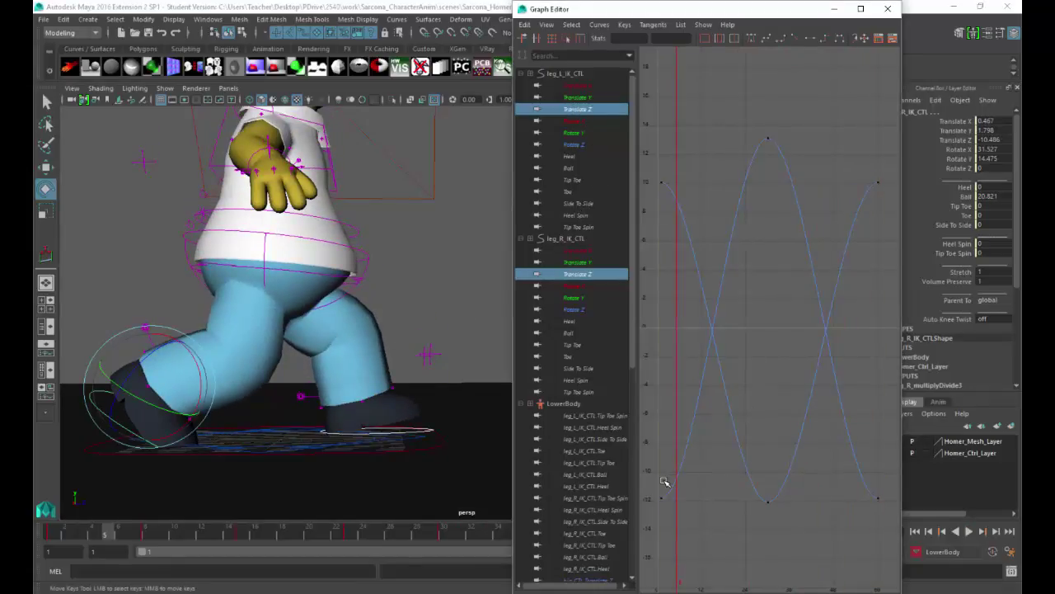
pyautogui.moveTo(659, 480); pyautogui.dragTo(897, 525)
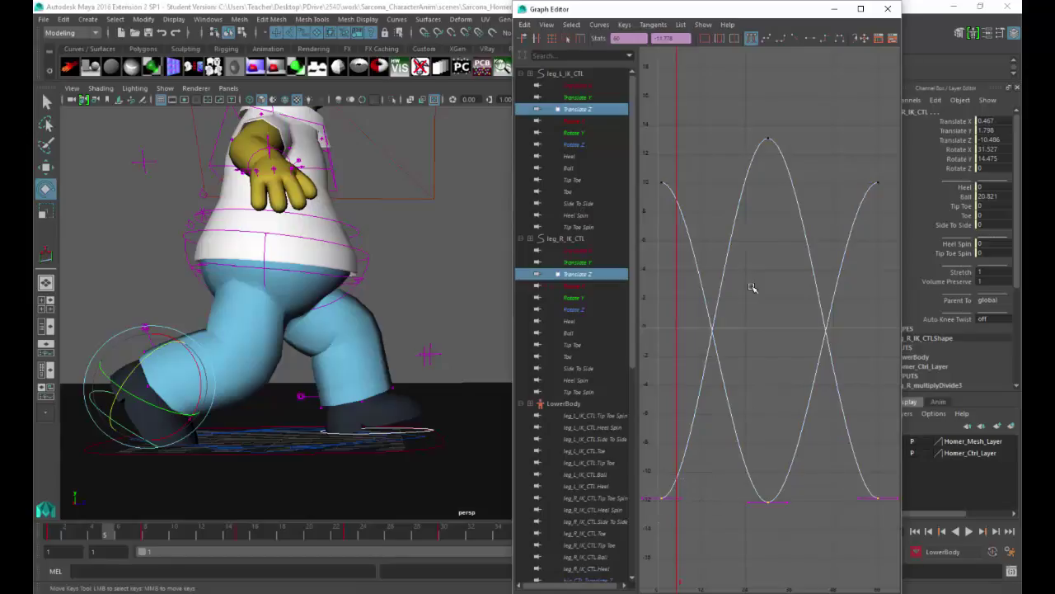
pyautogui.click(682, 41)
pyautogui.moveTo(801, 172); pyautogui.dragTo(700, 60)
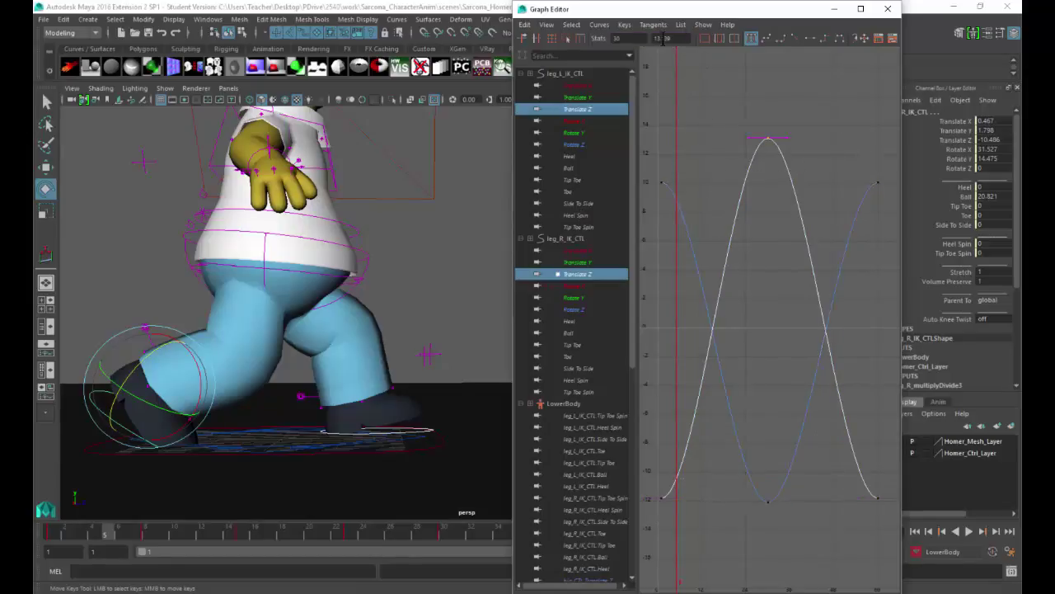
pyautogui.click(664, 39)
pyautogui.write('12')
pyautogui.press('Return')
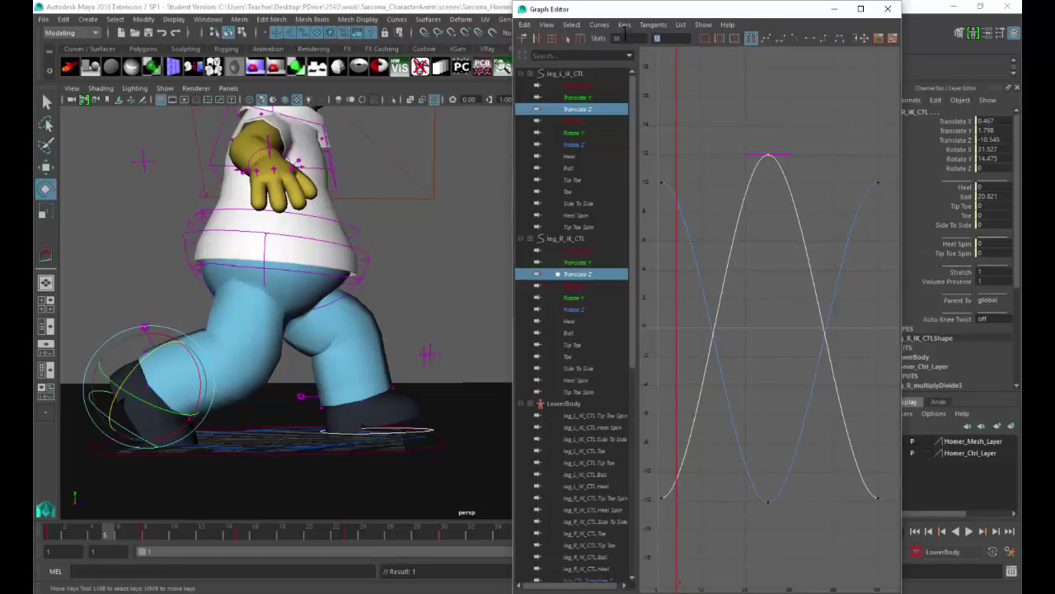
pyautogui.press('Return')
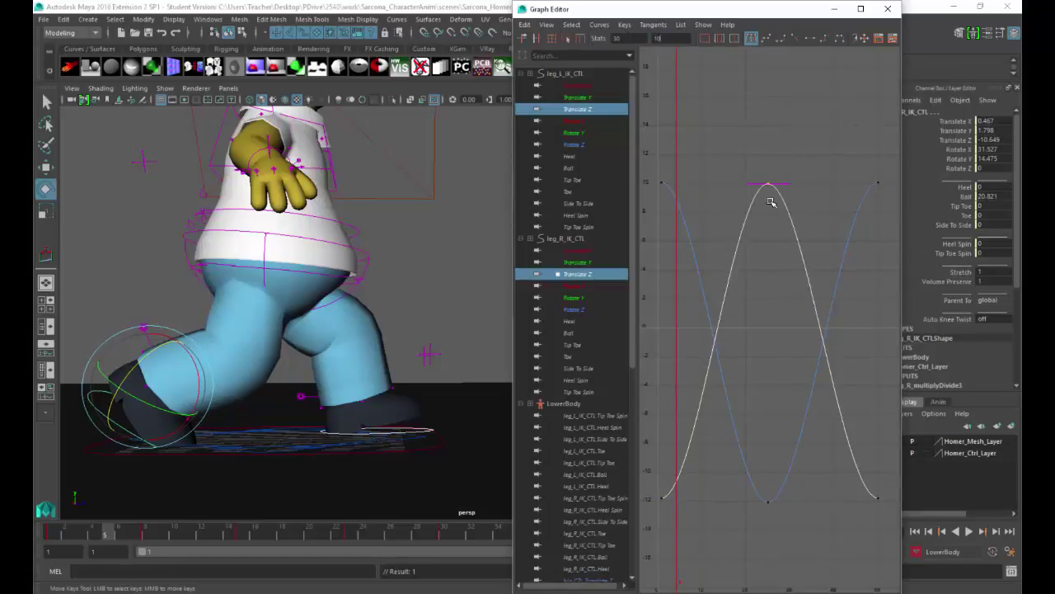
# Set the highest Translate Z keys of both foot controls to about 11.5 and their lowest keys to -11.5.
pyautogui.hotkey('alt', 'v')
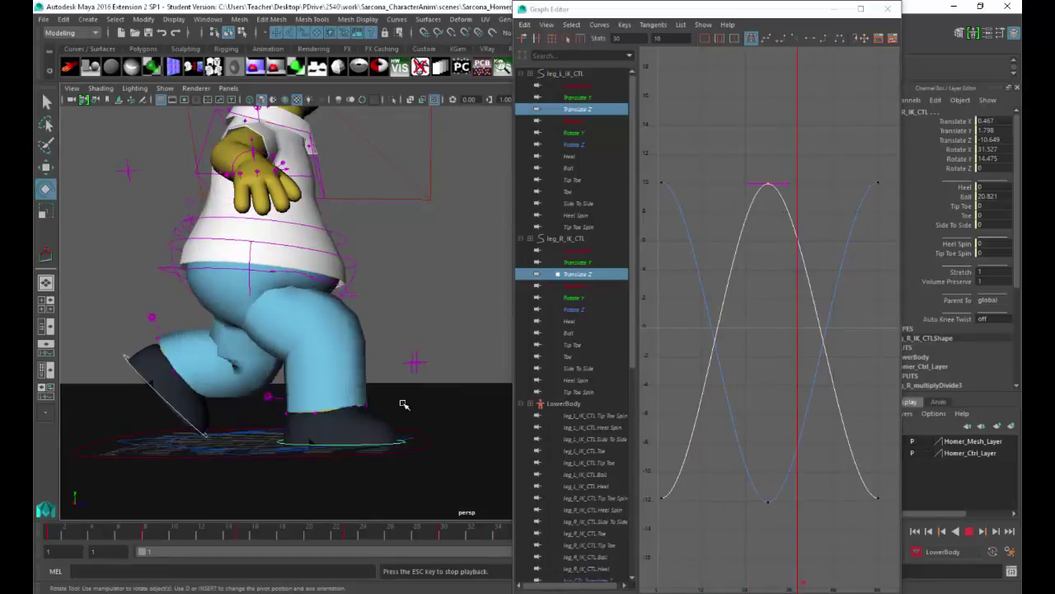
pyautogui.moveTo(652, 160); pyautogui.dragTo(774, 198)
pyautogui.moveTo(909, 199); pyautogui.dragTo(907, 198)
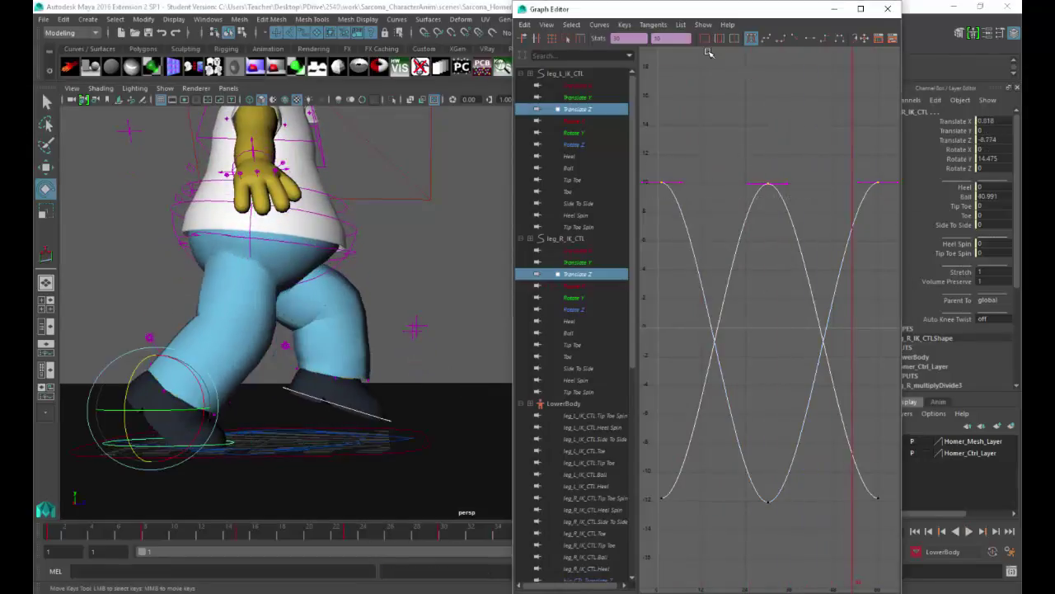
pyautogui.write('11')
pyautogui.press('Return')
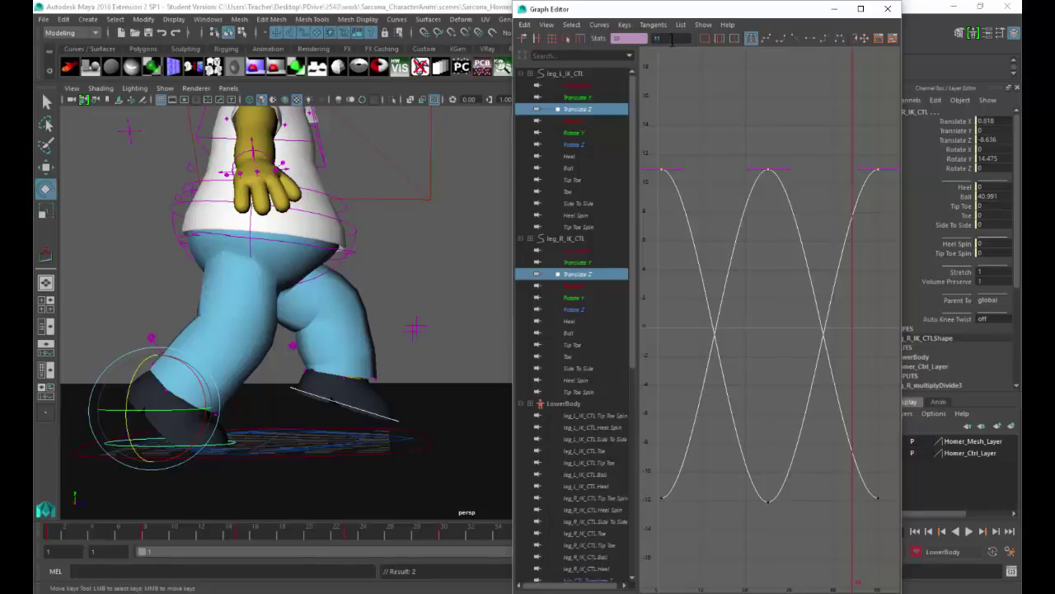
pyautogui.moveTo(697, 268); pyautogui.dragTo(695, 261, button='middle')
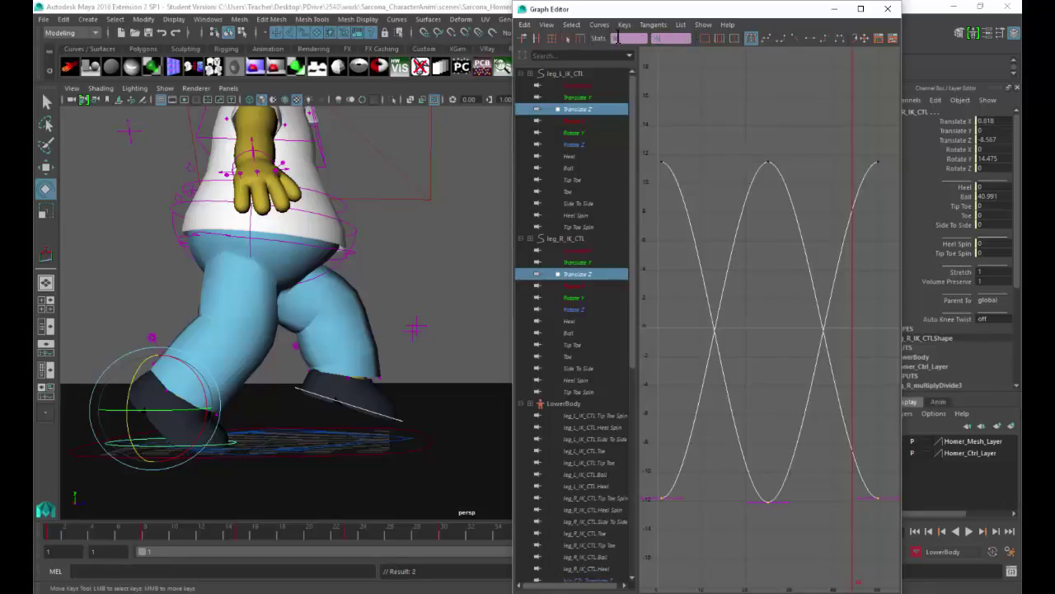
pyautogui.press('Return')
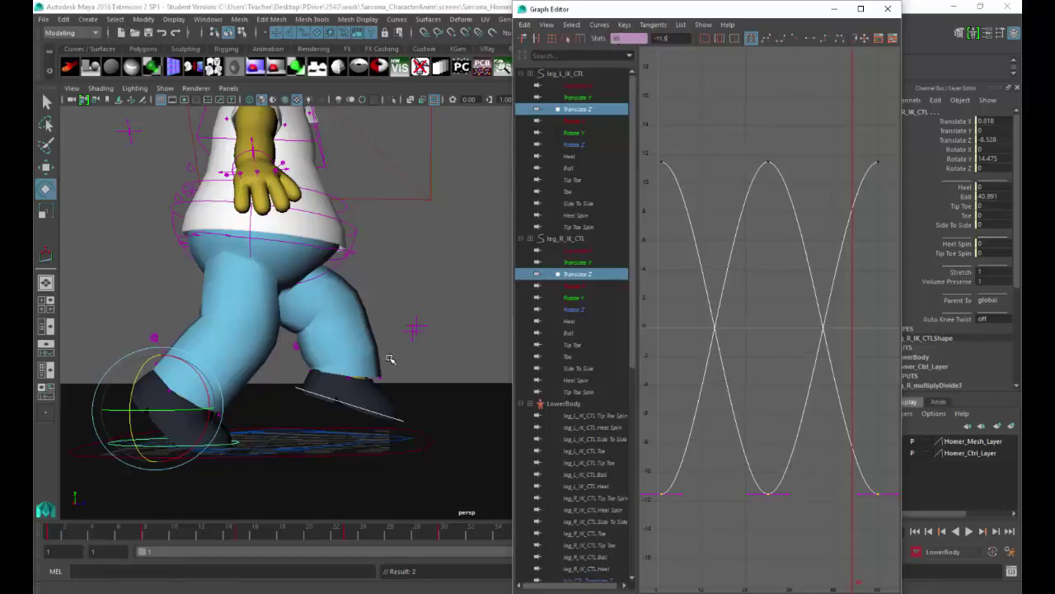
# On the right foot's Rotate X curve, lower the frame 8 key to about 48 and raise the frame 15 key to about 40.5.
pyautogui.hotkey('alt', 'v')
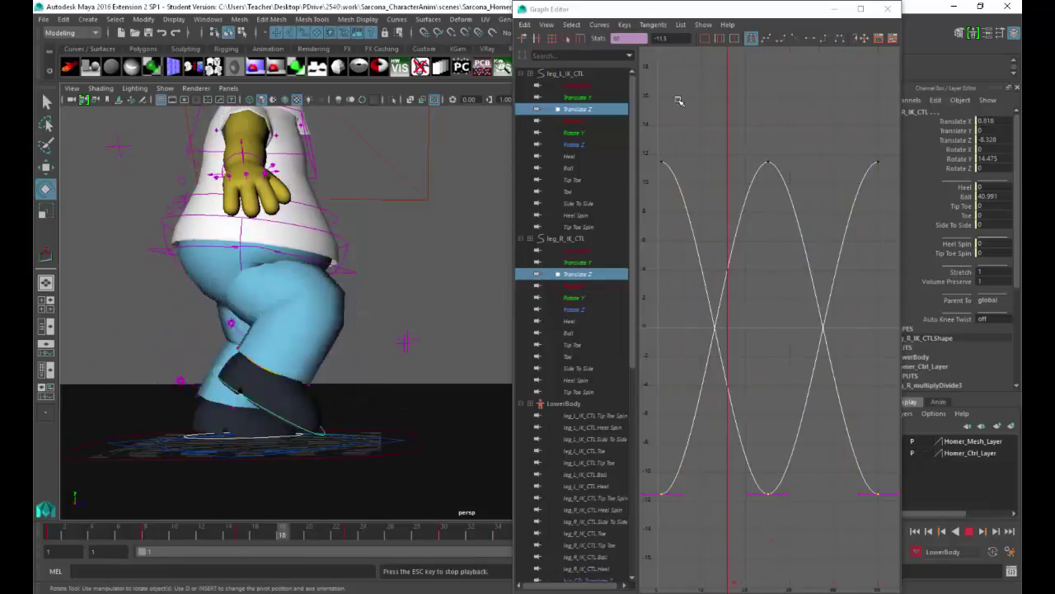
pyautogui.click(576, 121)
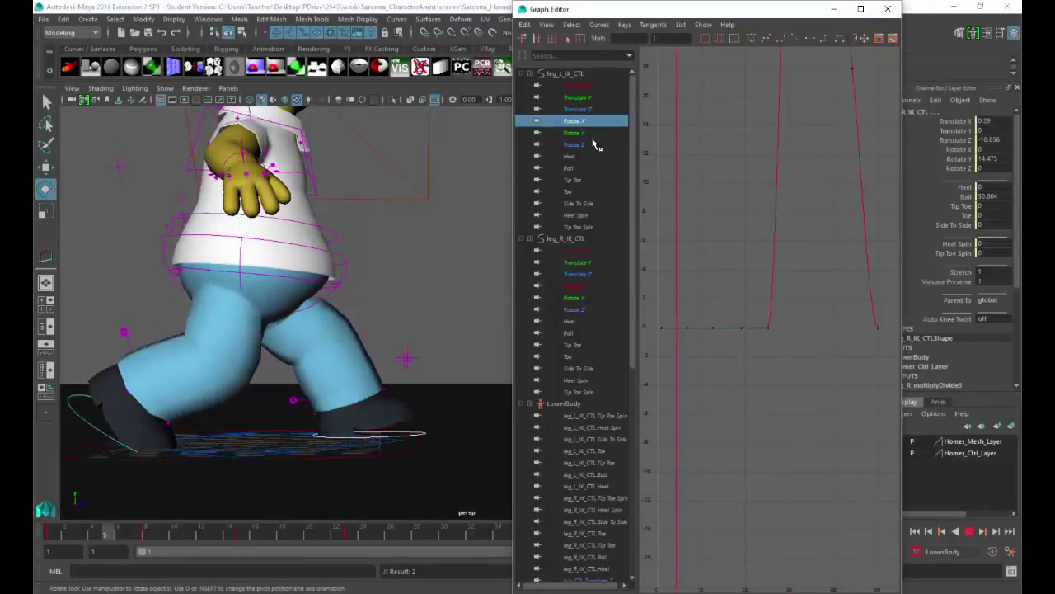
pyautogui.keyDown('ctrl'); pyautogui.click(575, 286); pyautogui.keyUp('ctrl')
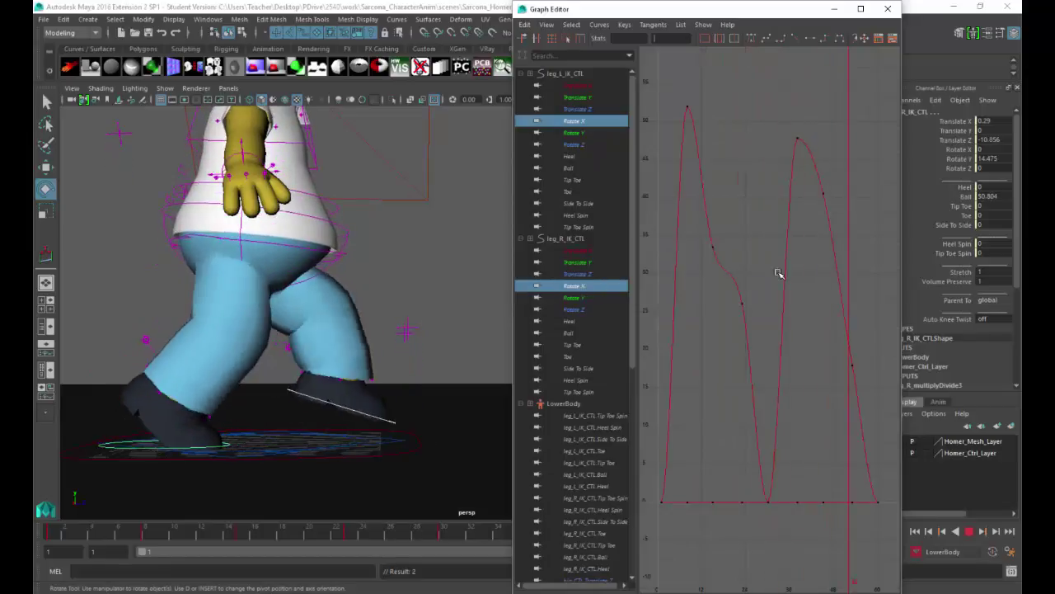
pyautogui.click(689, 108)
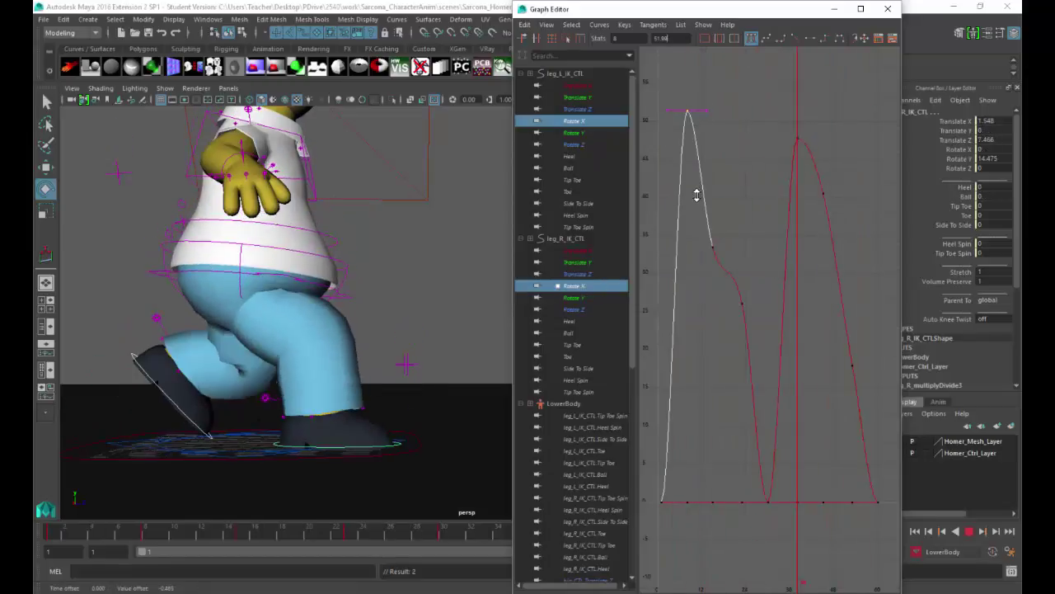
pyautogui.moveTo(697, 195); pyautogui.dragTo(695, 217, button='middle')
pyautogui.click(712, 246)
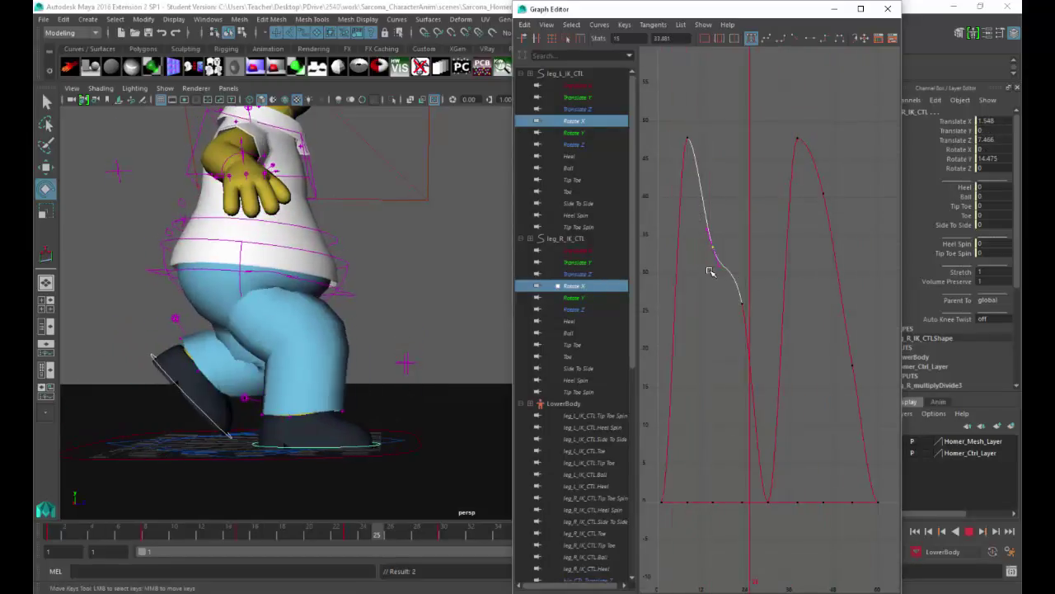
pyautogui.moveTo(710, 272); pyautogui.dragTo(720, 193, button='middle')
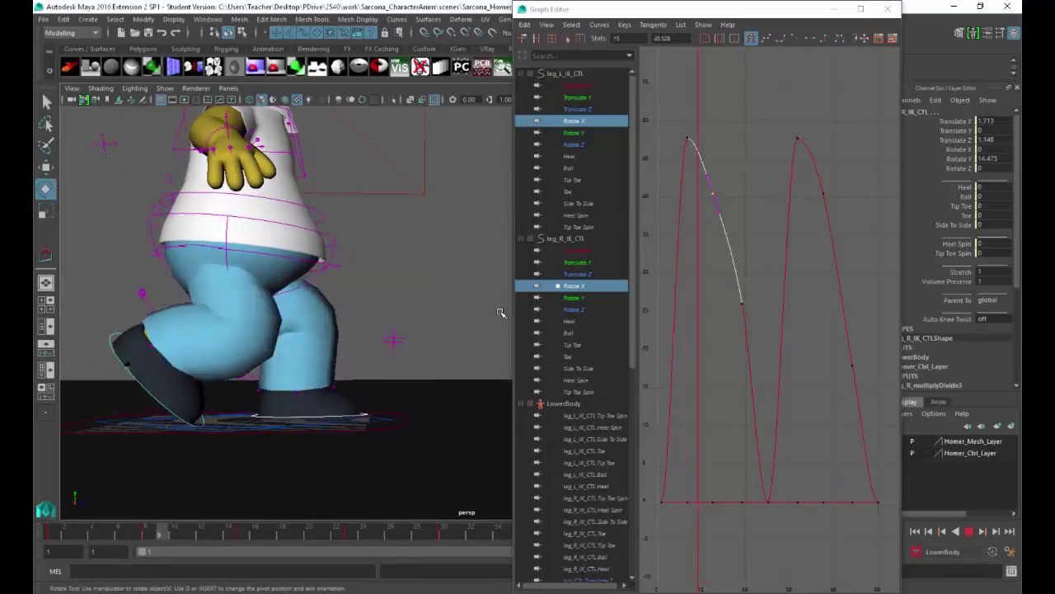
# Delete the left foot control's Heel keys at frames 45 and 53 and play the walk cycle to check the foot roll.
pyautogui.click(573, 158)
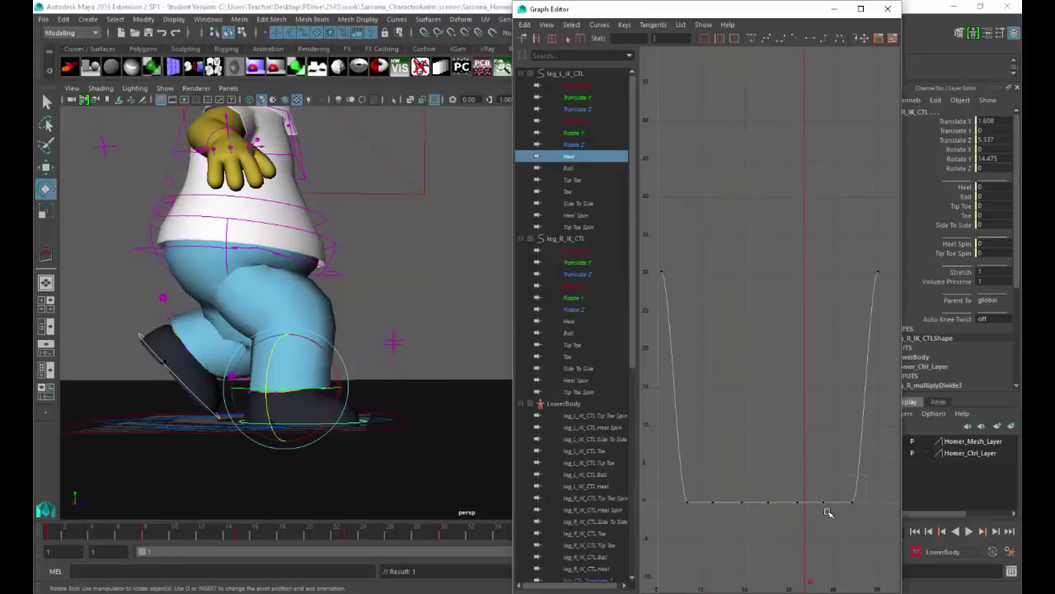
pyautogui.moveTo(816, 521); pyautogui.dragTo(816, 521)
pyautogui.press('Delete')
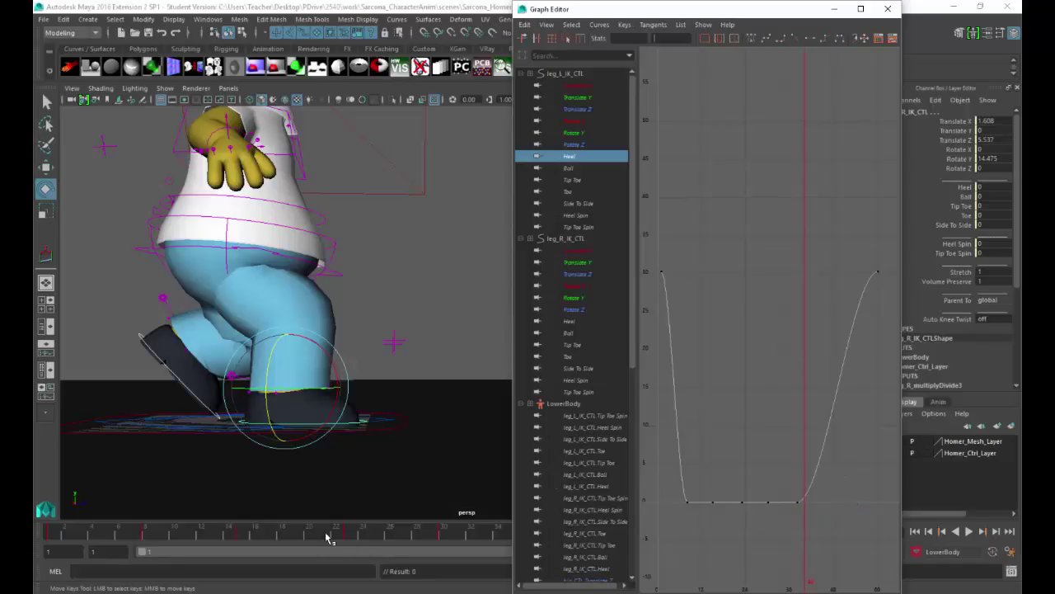
pyautogui.moveTo(326, 537); pyautogui.dragTo(104, 536)
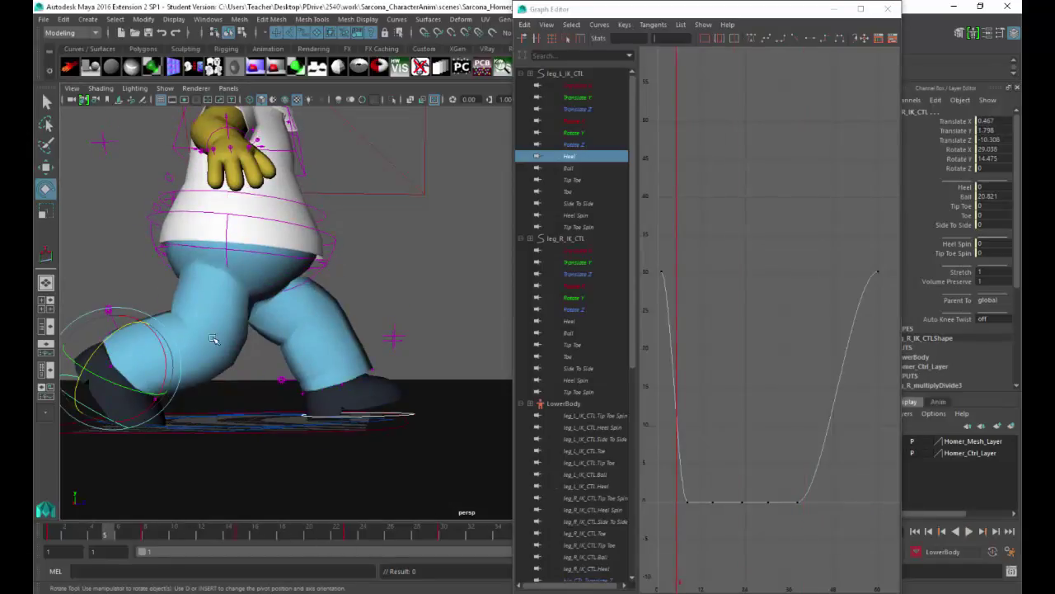
pyautogui.hotkey('alt', 'v')
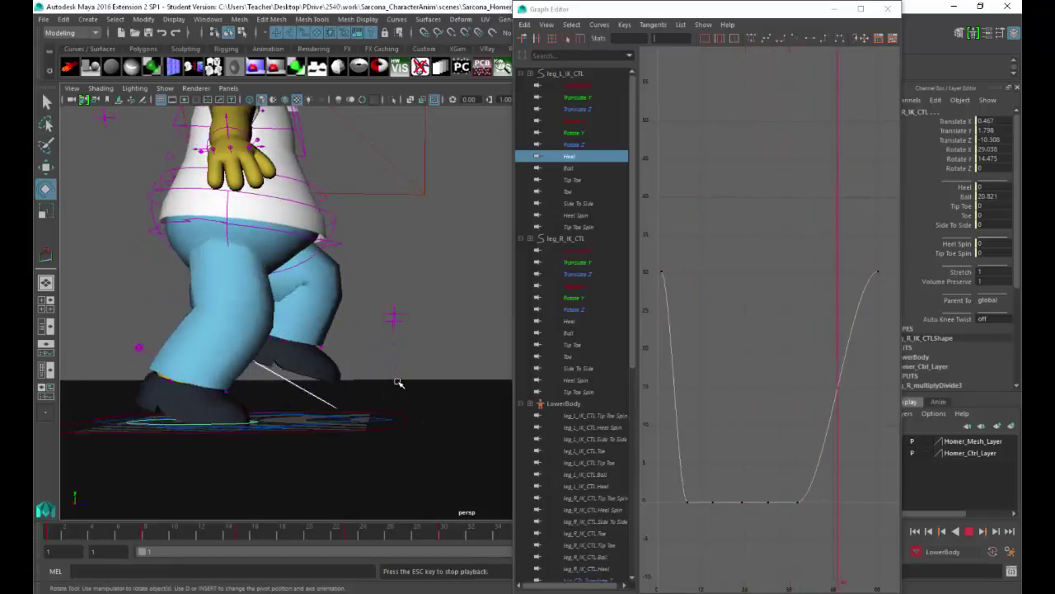
# Stop playback and delete the right foot control's Heel keys at frames 15 and 23.
pyautogui.click(596, 162)
pyautogui.press('Escape')
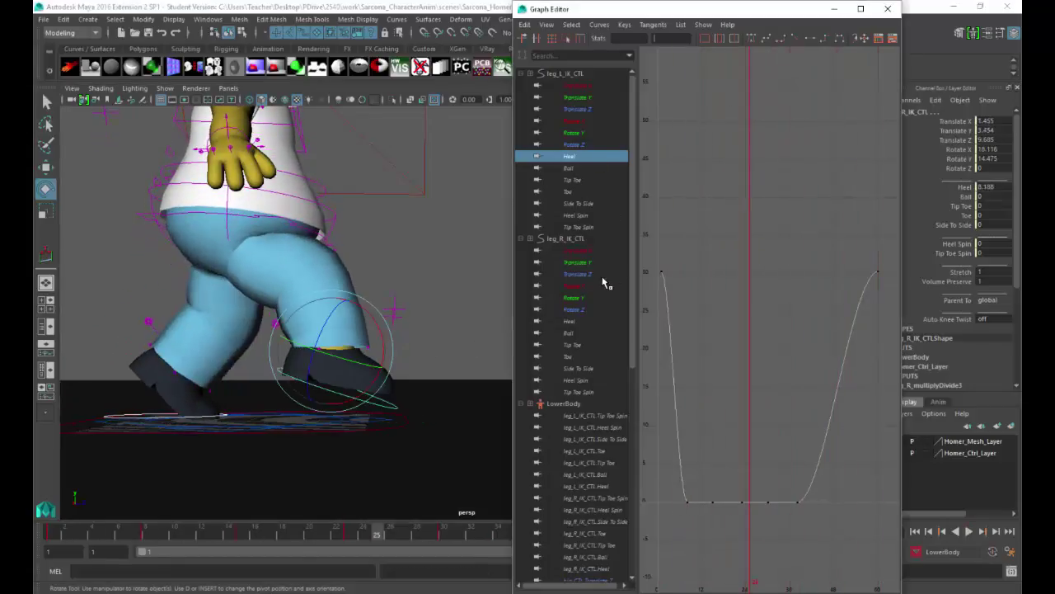
pyautogui.click(570, 321)
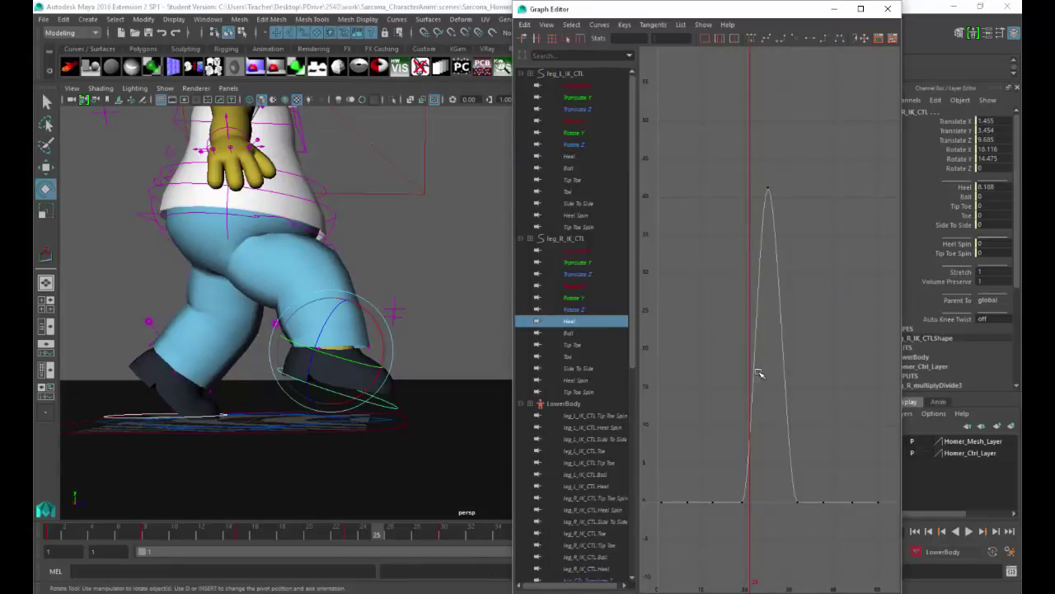
pyautogui.moveTo(702, 493); pyautogui.dragTo(713, 513)
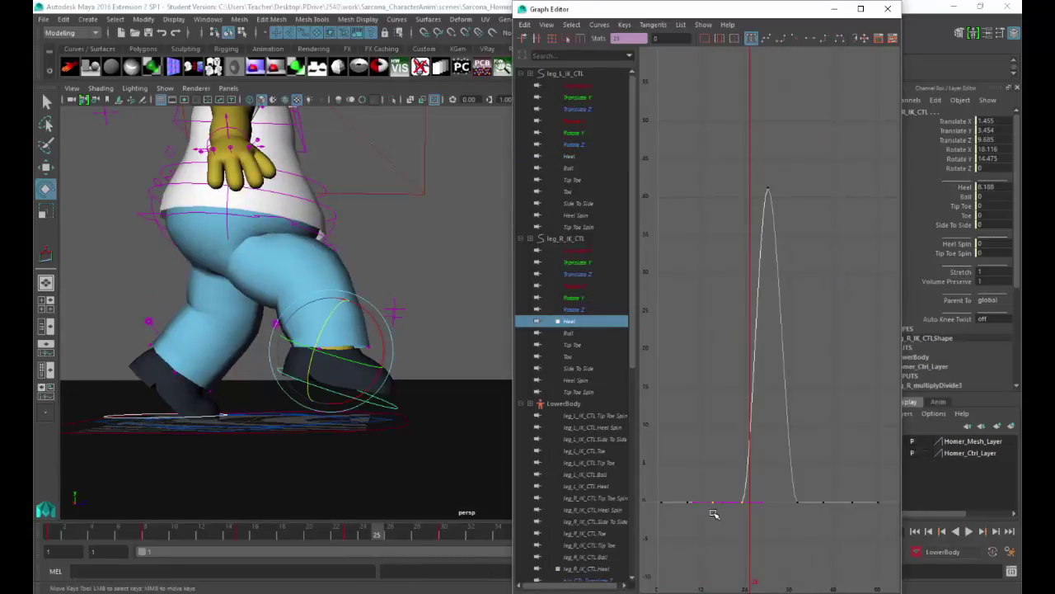
pyautogui.moveTo(714, 514); pyautogui.dragTo(725, 485, button='middle')
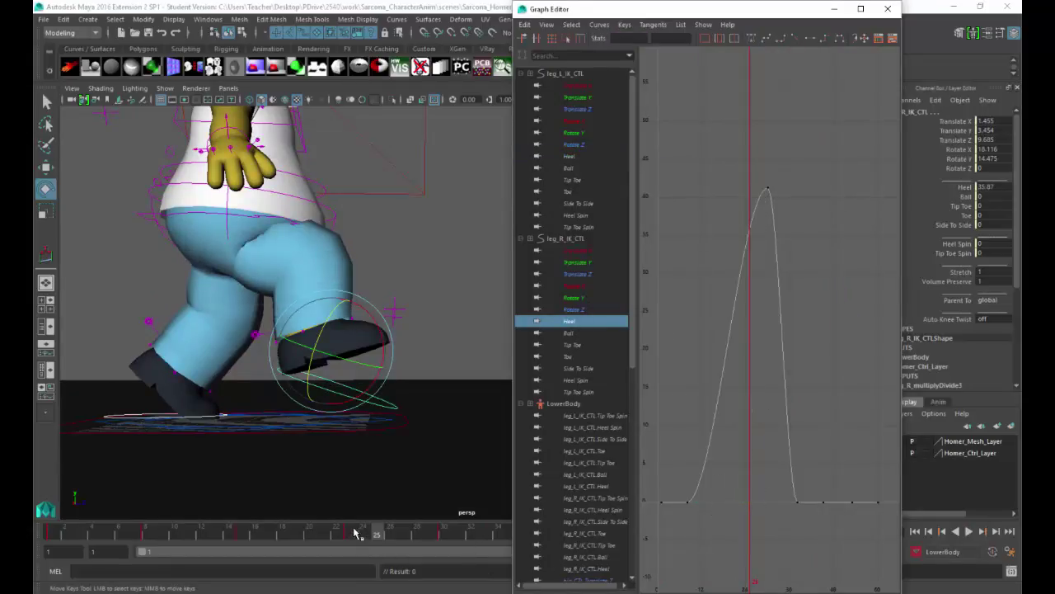
# Play the walk cycle, close the Graph Editor, examine the motion from the front, and return to frame 1.
pyautogui.moveTo(355, 534); pyautogui.dragTo(36, 514)
pyautogui.hotkey('alt', 'v')
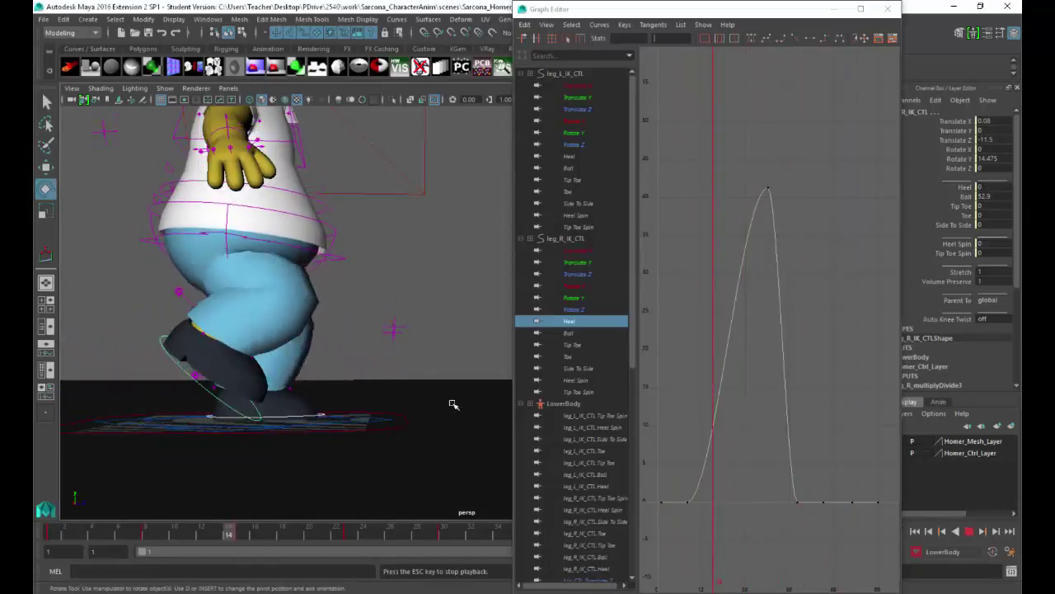
pyautogui.click(886, 10)
pyautogui.keyDown('alt'); pyautogui.moveTo(598, 247); pyautogui.dragTo(542, 294); pyautogui.keyUp('alt')
pyautogui.hotkey('alt', 'v')
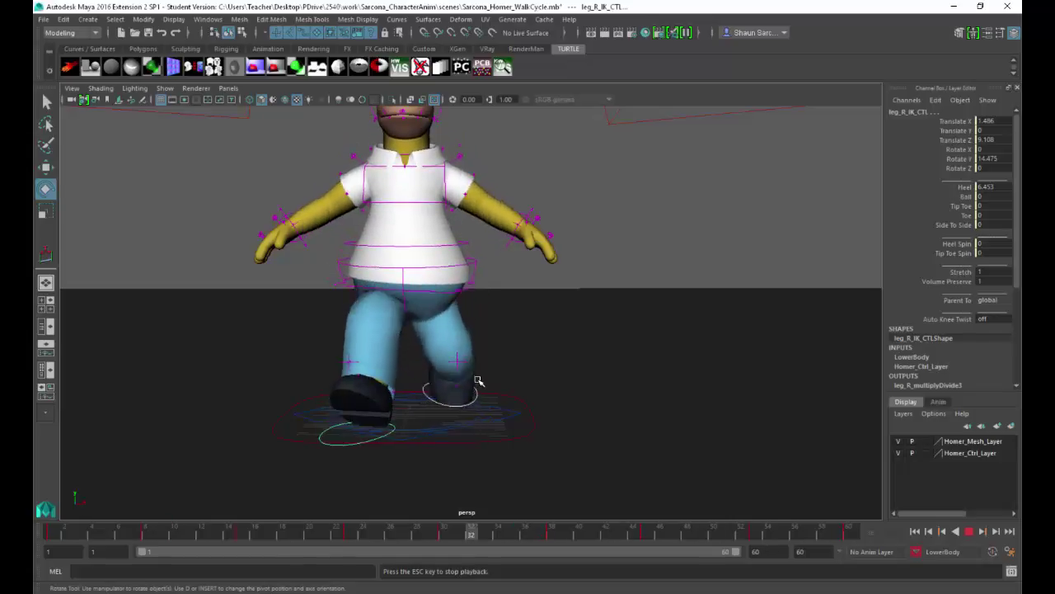
pyautogui.press('Escape')
pyautogui.click(913, 531)
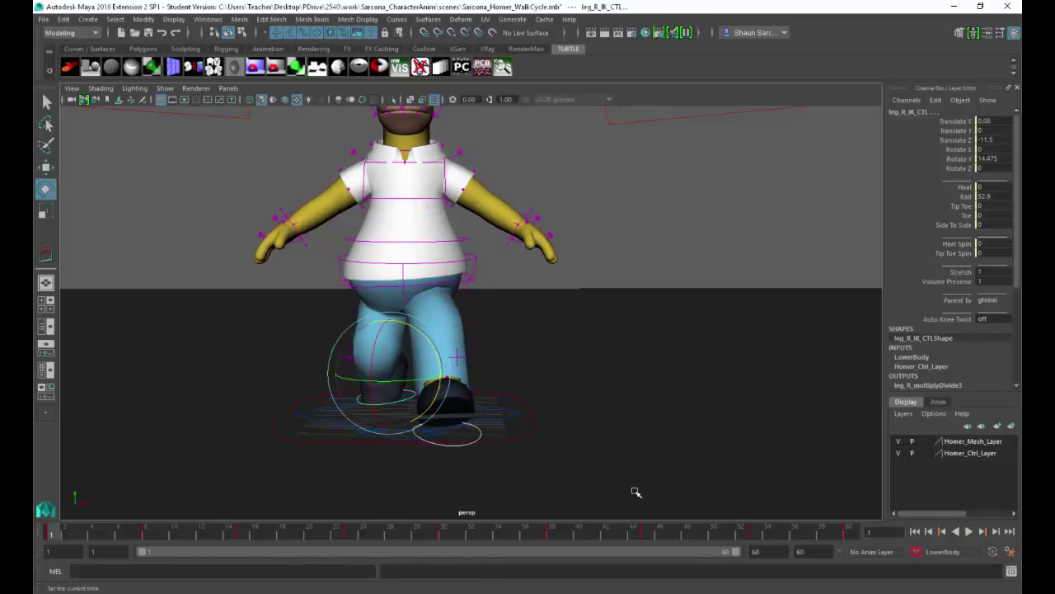
# Save the scene as a new version, adding the suffix _01 to the walk-cycle file name.
pyautogui.click(42, 19)
pyautogui.click(84, 95)
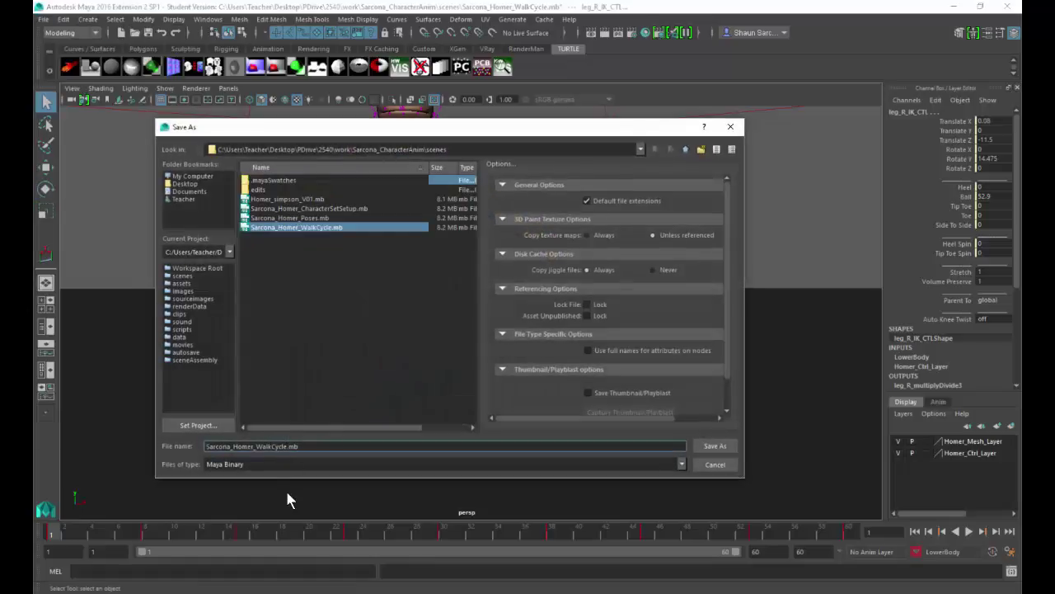
pyautogui.press('Return')
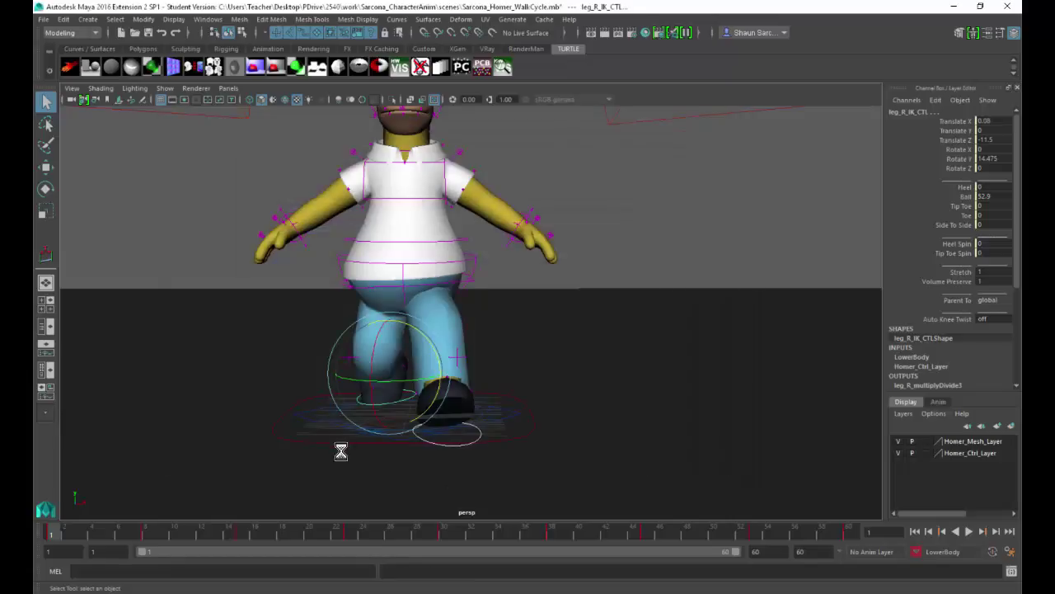
pyautogui.click(502, 313)
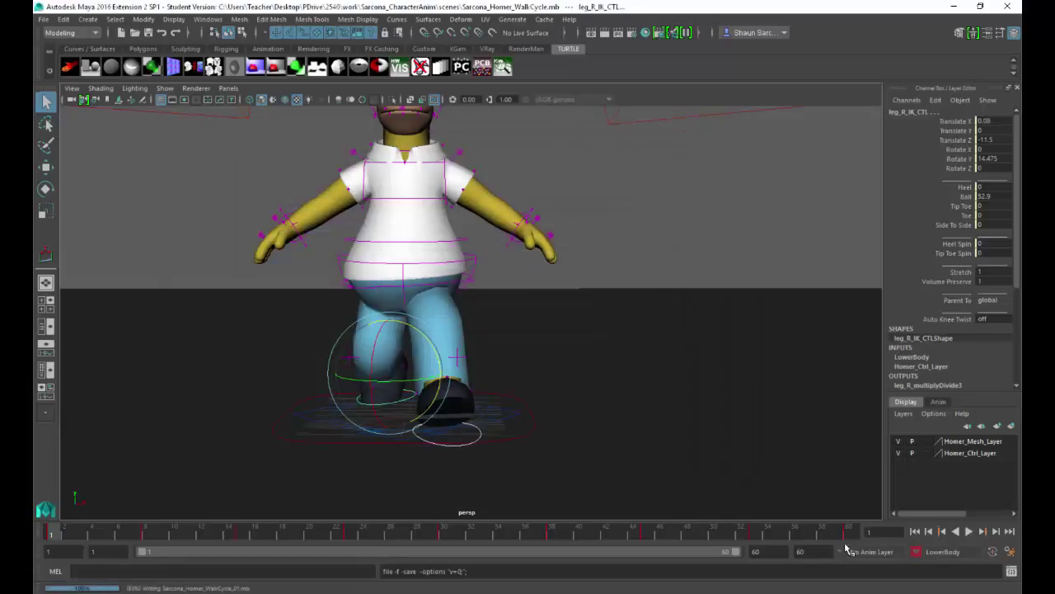
# Set the current character set to UpperBody under Homer.
pyautogui.click(938, 555)
pyautogui.moveTo(936, 529)
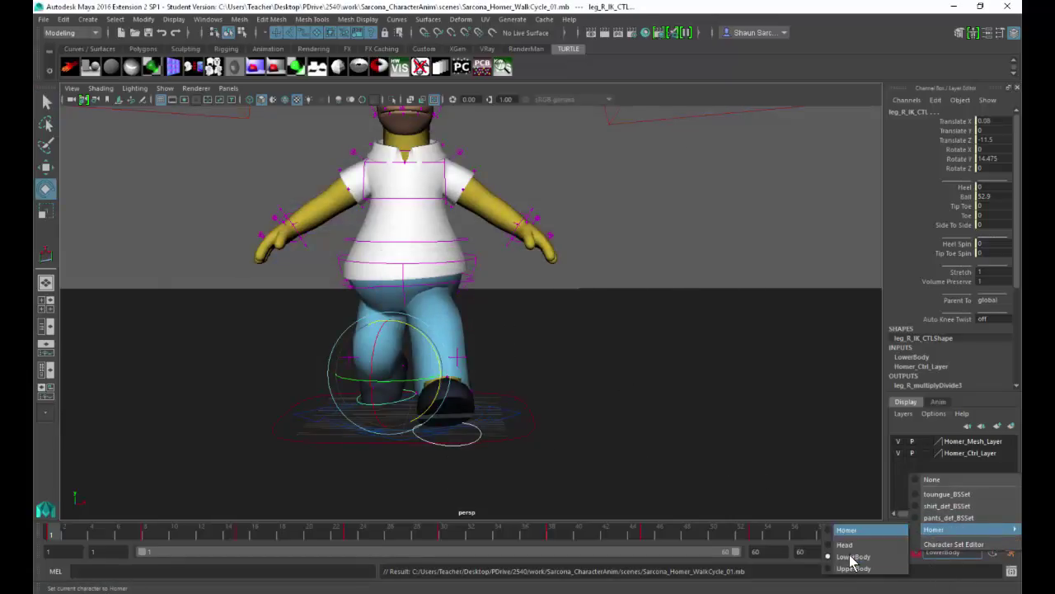
pyautogui.click(850, 558)
pyautogui.hotkey('alt', 'Tab')
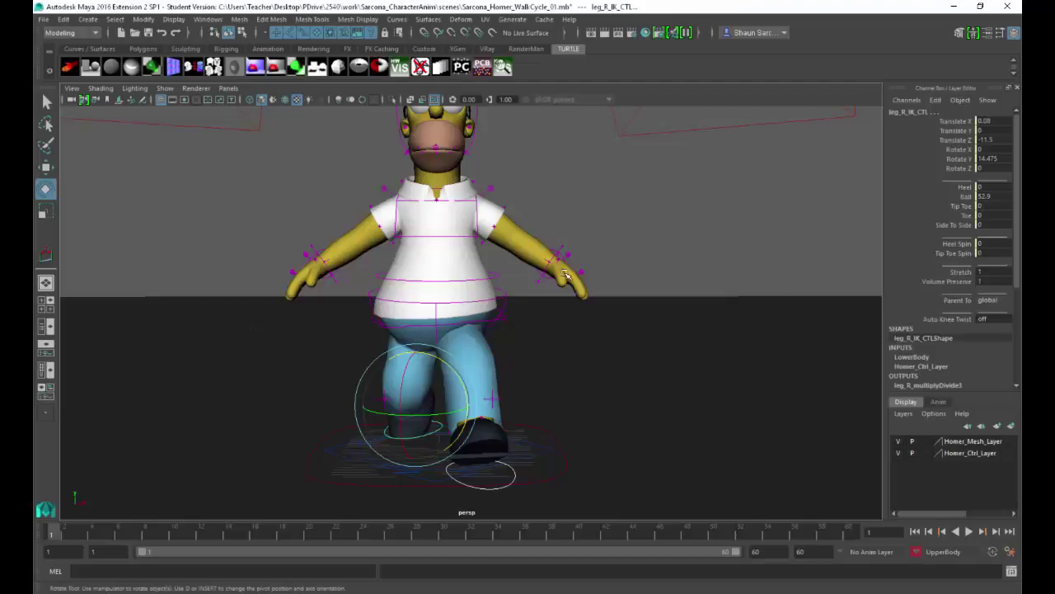
# Examine the upper-body spine controls and the right arm's IK control, undoing any trial change to the arm.
pyautogui.keyDown('alt'); pyautogui.moveTo(302, 362); pyautogui.dragTo(307, 433); pyautogui.keyUp('alt')
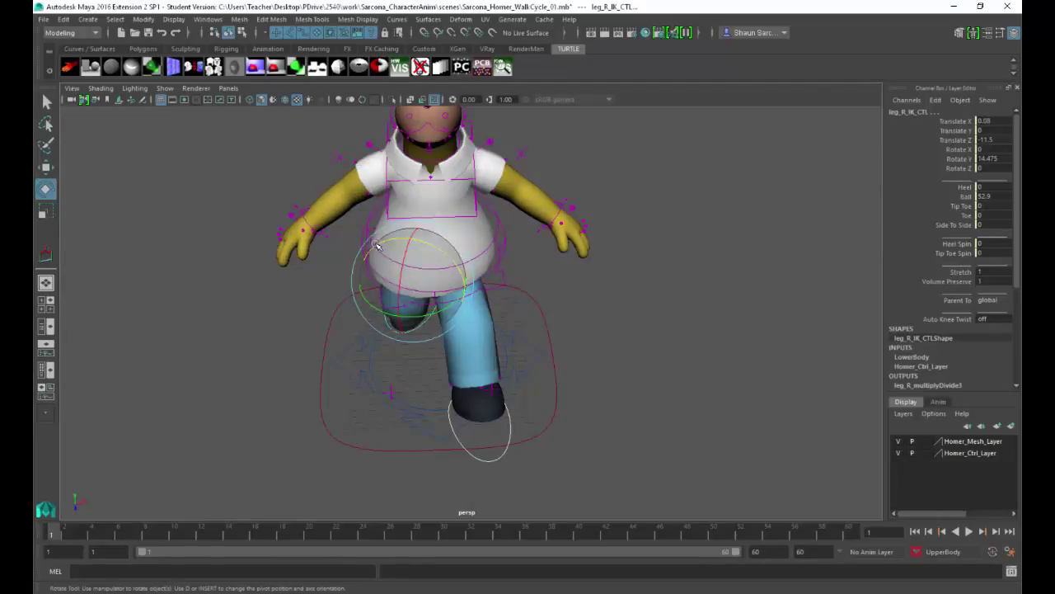
pyautogui.keyDown('alt'); pyautogui.moveTo(404, 264); pyautogui.dragTo(403, 335, button='middle'); pyautogui.keyUp('alt')
pyautogui.keyDown('alt'); pyautogui.moveTo(403, 335); pyautogui.dragTo(474, 378, button='right'); pyautogui.keyUp('alt')
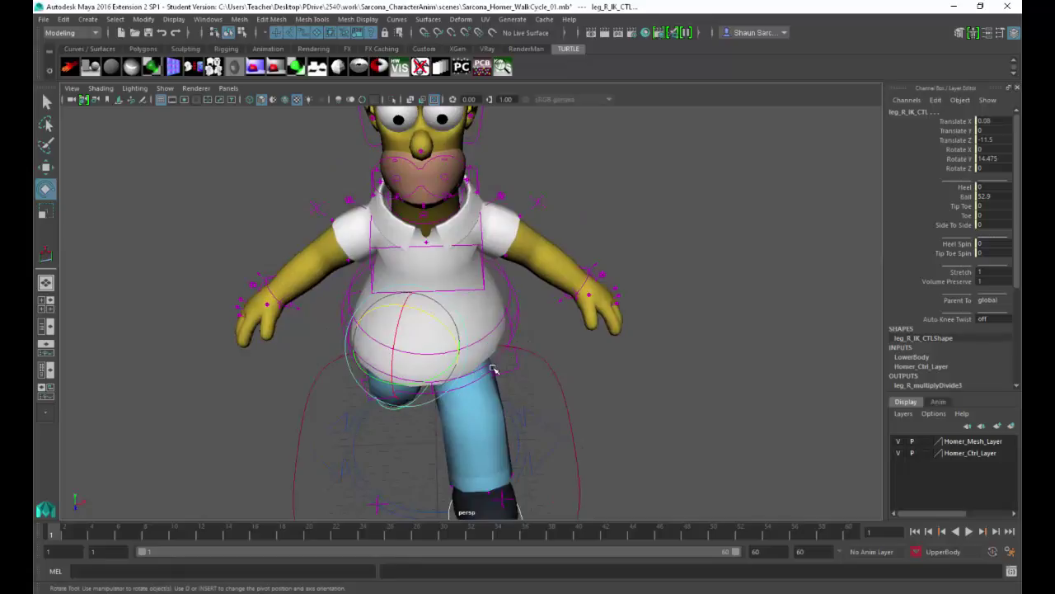
pyautogui.click(483, 243)
pyautogui.keyDown('alt'); pyautogui.moveTo(482, 243); pyautogui.dragTo(464, 280); pyautogui.keyUp('alt')
pyautogui.click(501, 338)
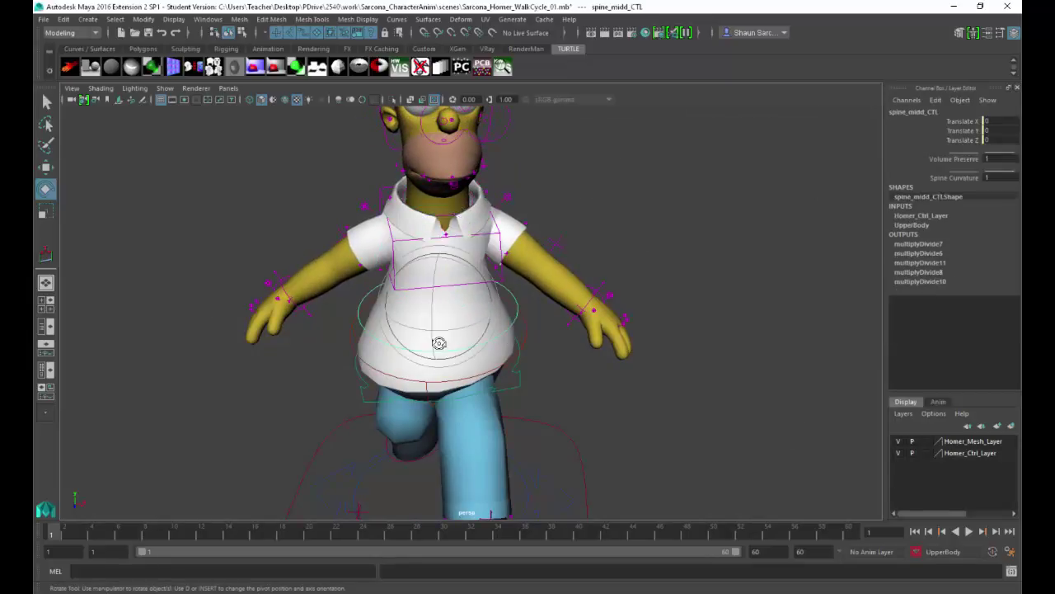
pyautogui.keyDown('alt'); pyautogui.moveTo(501, 338); pyautogui.dragTo(325, 320); pyautogui.keyUp('alt')
pyautogui.click(262, 335)
pyautogui.press('w')
pyautogui.hotkey('ctrl', 'z')
pyautogui.keyDown('alt'); pyautogui.moveTo(269, 295); pyautogui.dragTo(253, 287); pyautogui.keyUp('alt')
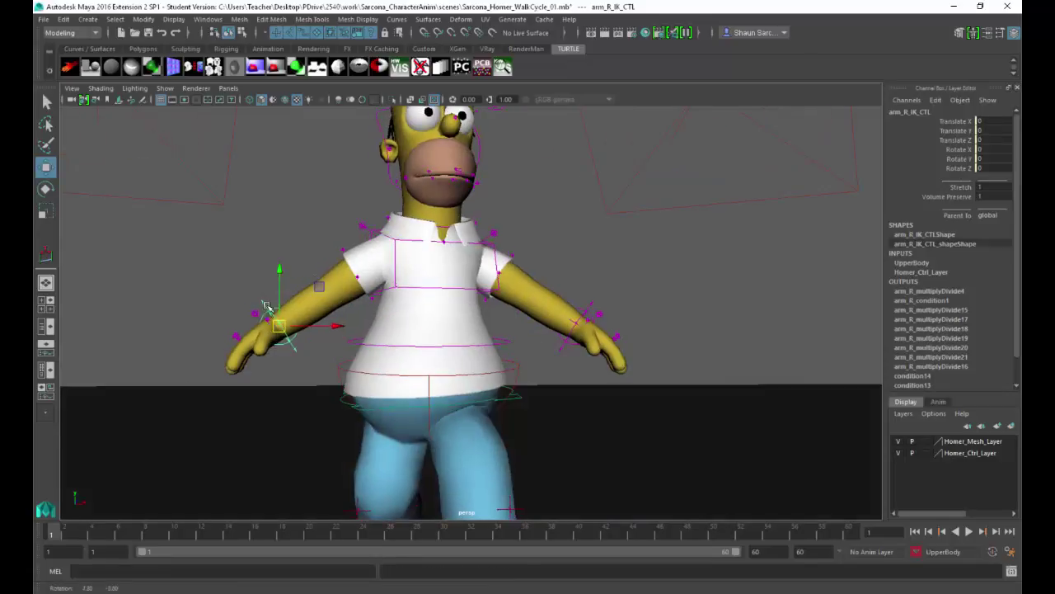
# Switch both arms to FK by setting the IK value of the right and left arm control switches to 0.
pyautogui.click(254, 316)
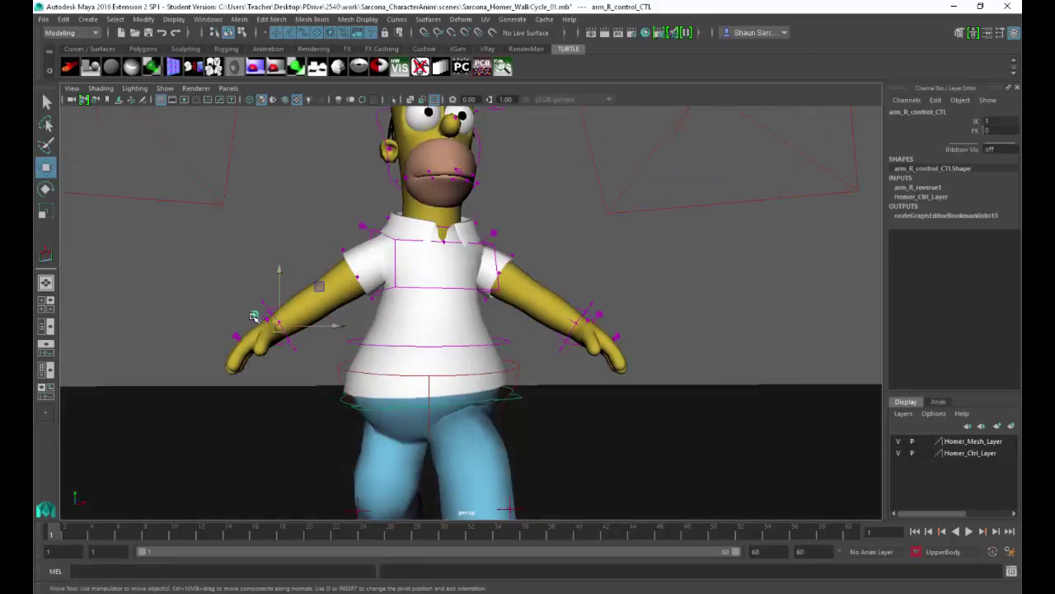
pyautogui.click(602, 315)
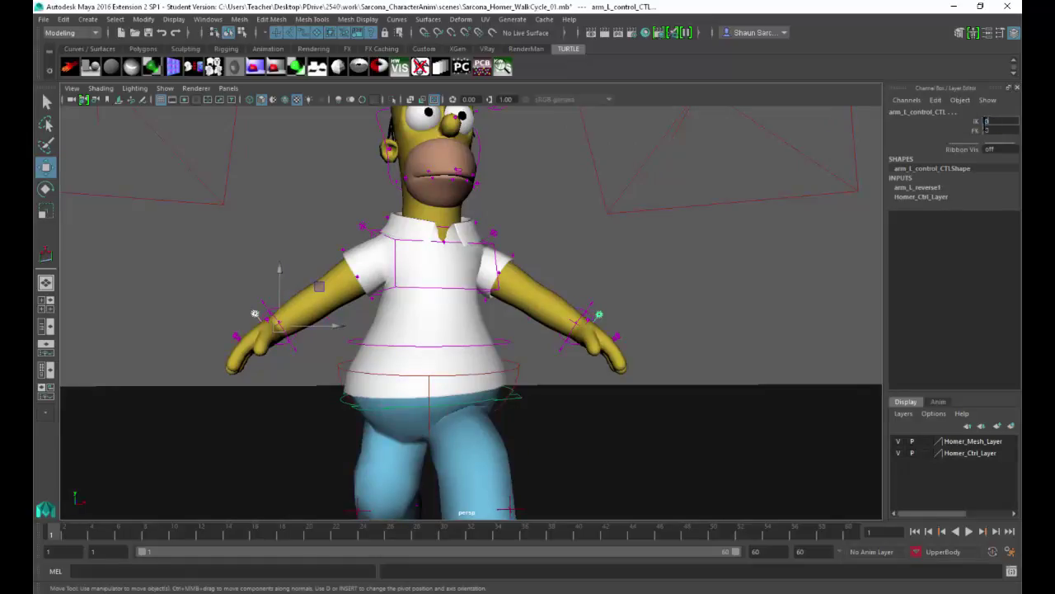
pyautogui.press('Return')
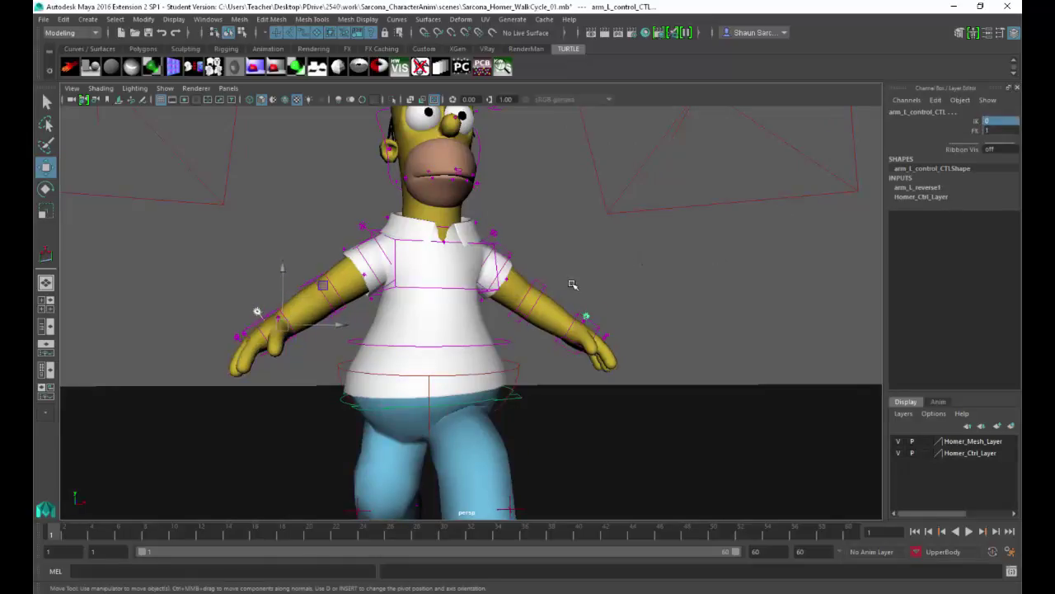
# Add the Rotate X, Y and Z channels of both arms' FK shoulder, elbow and wrist controls to the UpperBody character set.
pyautogui.click(554, 286)
pyautogui.click(541, 285)
pyautogui.keyDown('alt'); pyautogui.moveTo(644, 265); pyautogui.dragTo(553, 239); pyautogui.keyUp('alt')
pyautogui.click(553, 231)
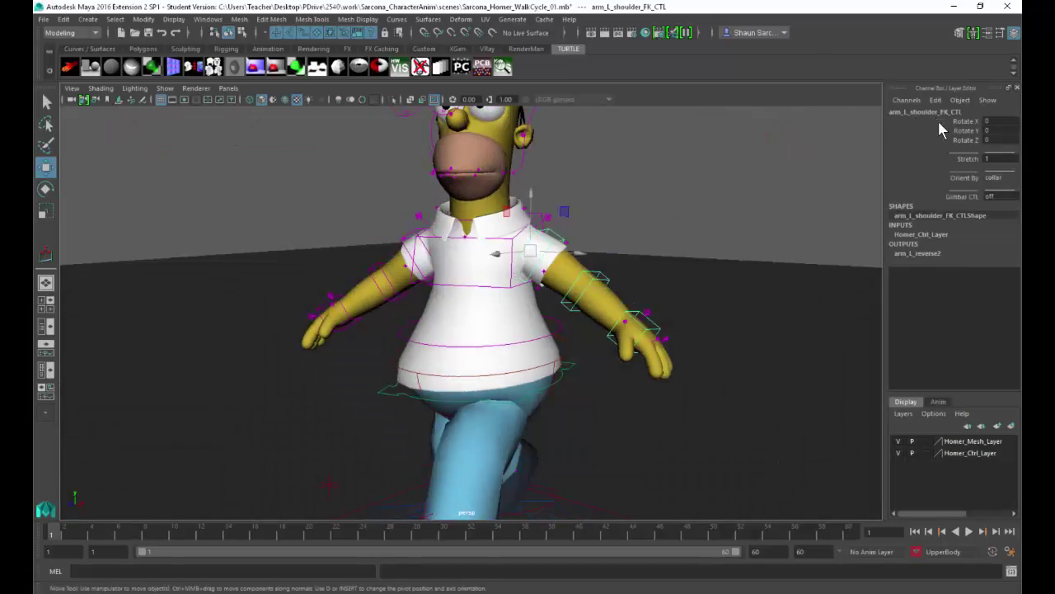
pyautogui.moveTo(948, 121); pyautogui.dragTo(950, 148)
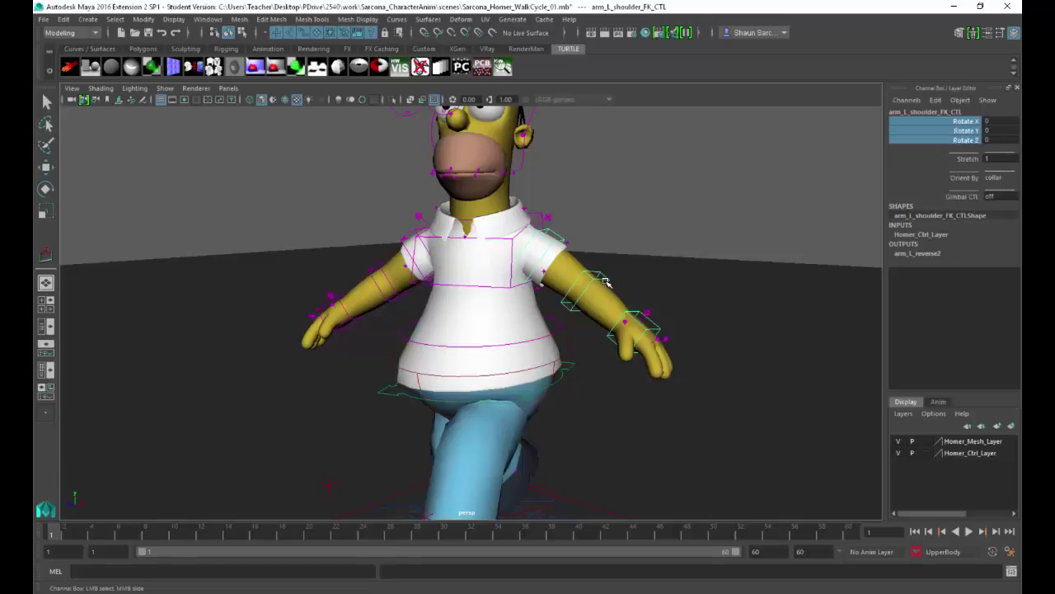
pyautogui.click(641, 311)
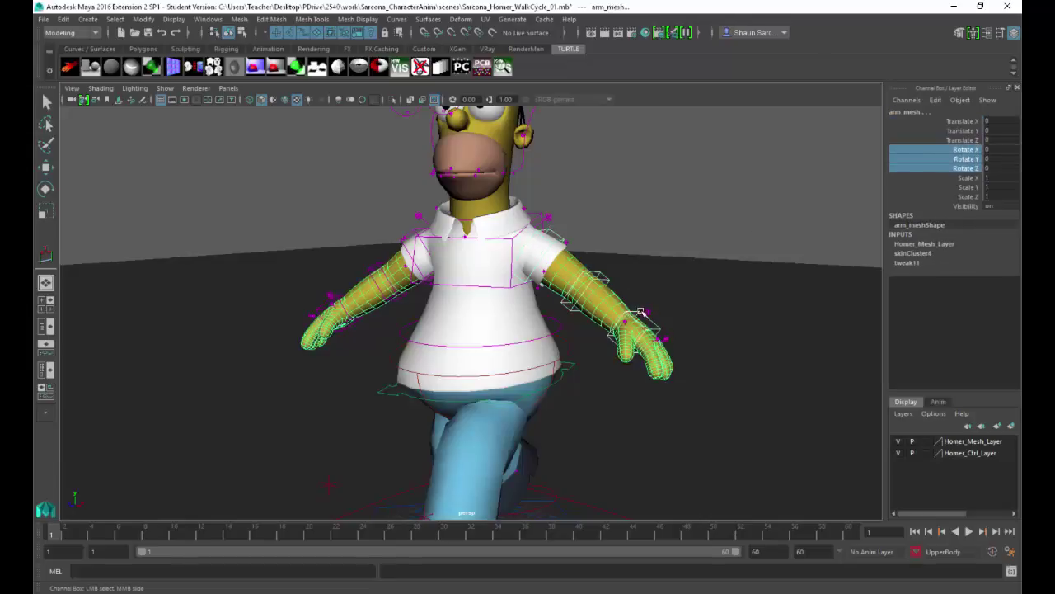
pyautogui.click(657, 324)
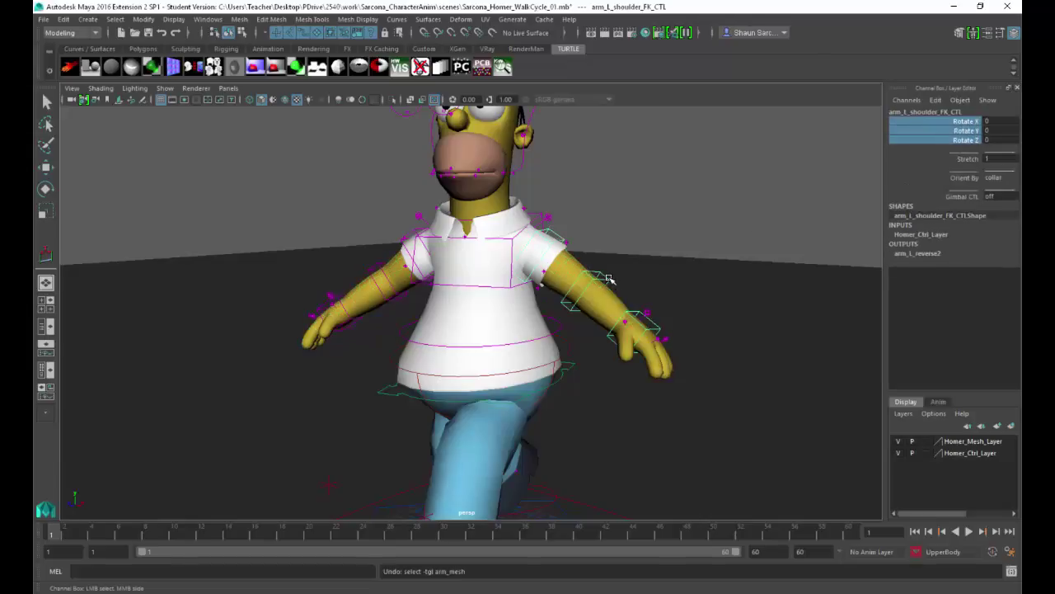
pyautogui.click(656, 326)
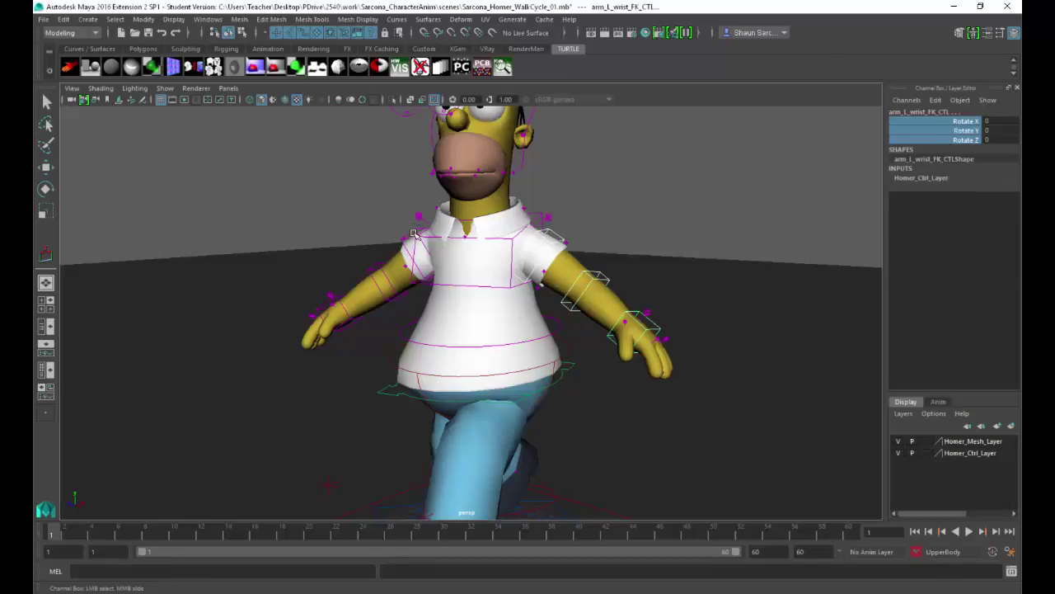
pyautogui.click(385, 268)
pyautogui.click(365, 279)
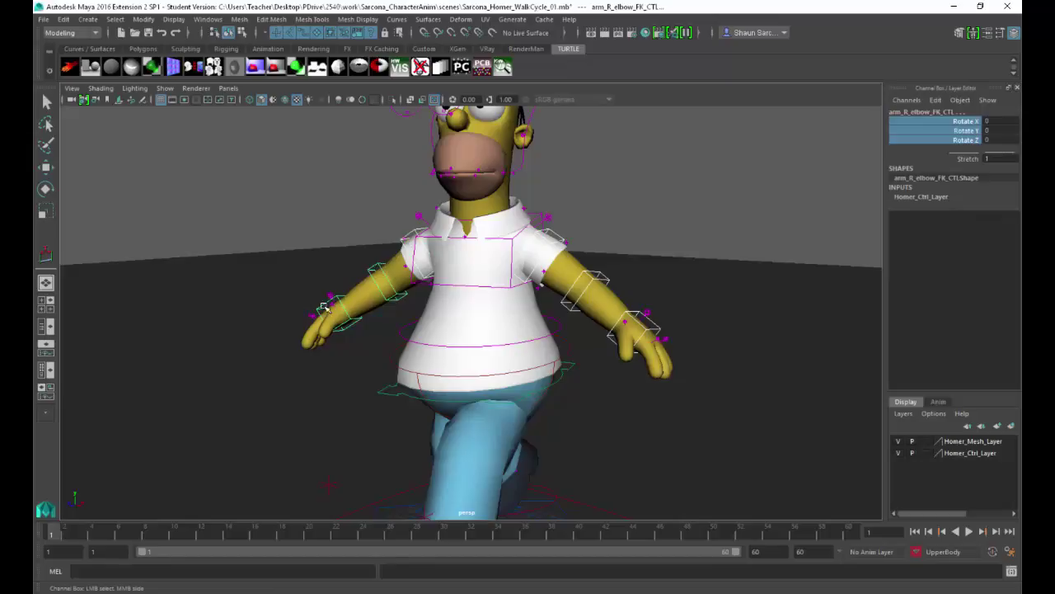
pyautogui.click(321, 308)
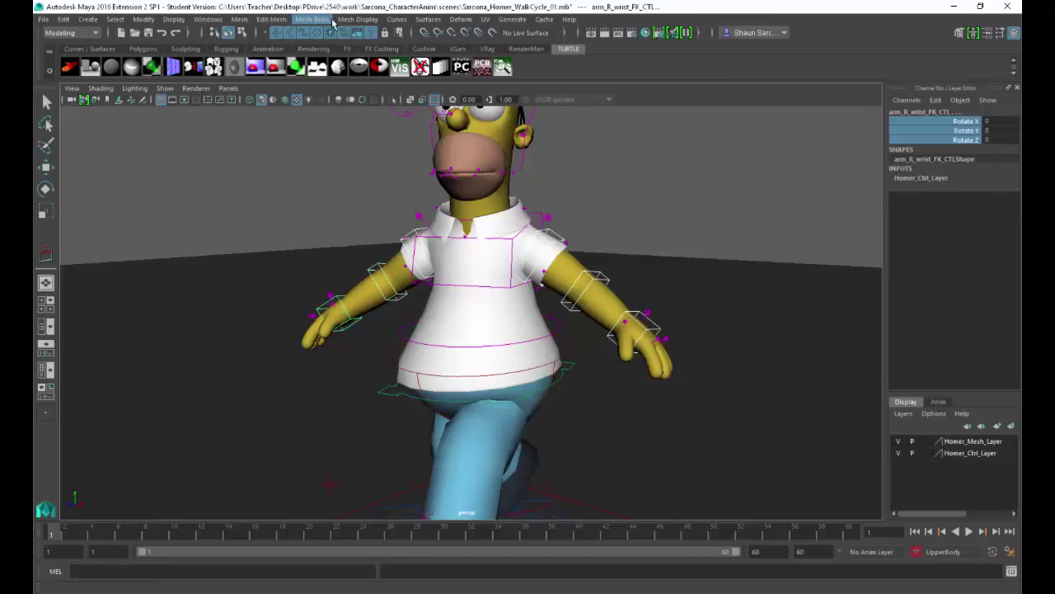
pyautogui.click(70, 33)
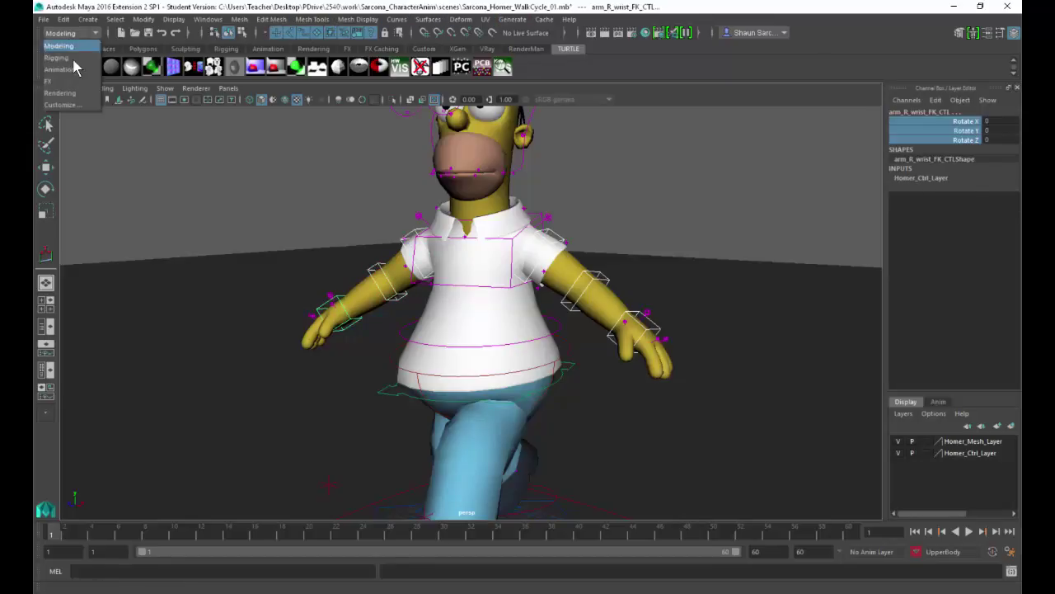
pyautogui.click(57, 58)
pyautogui.click(369, 19)
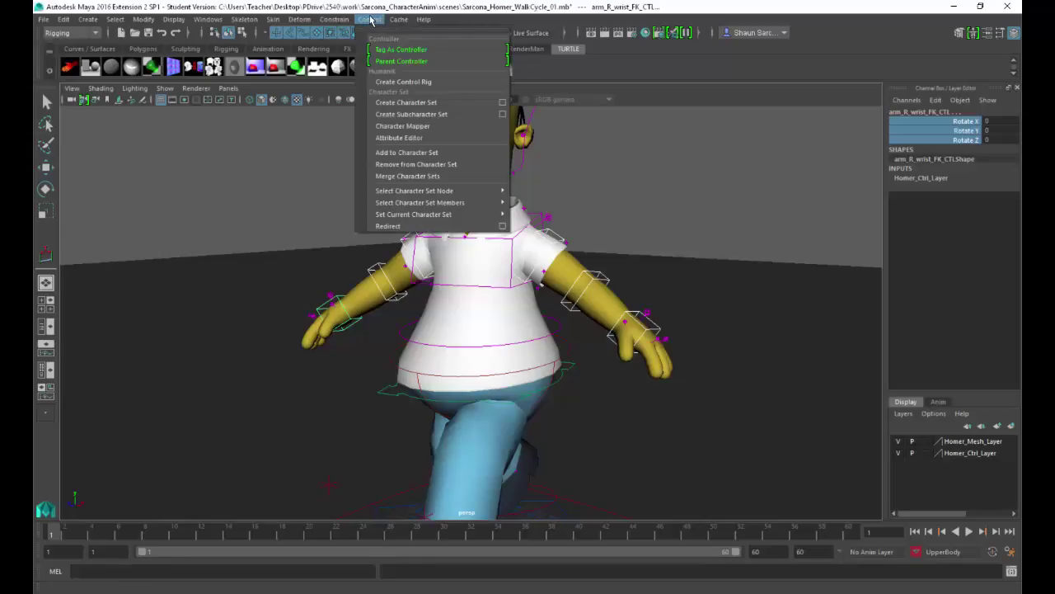
pyautogui.click(360, 19)
pyautogui.click(244, 19)
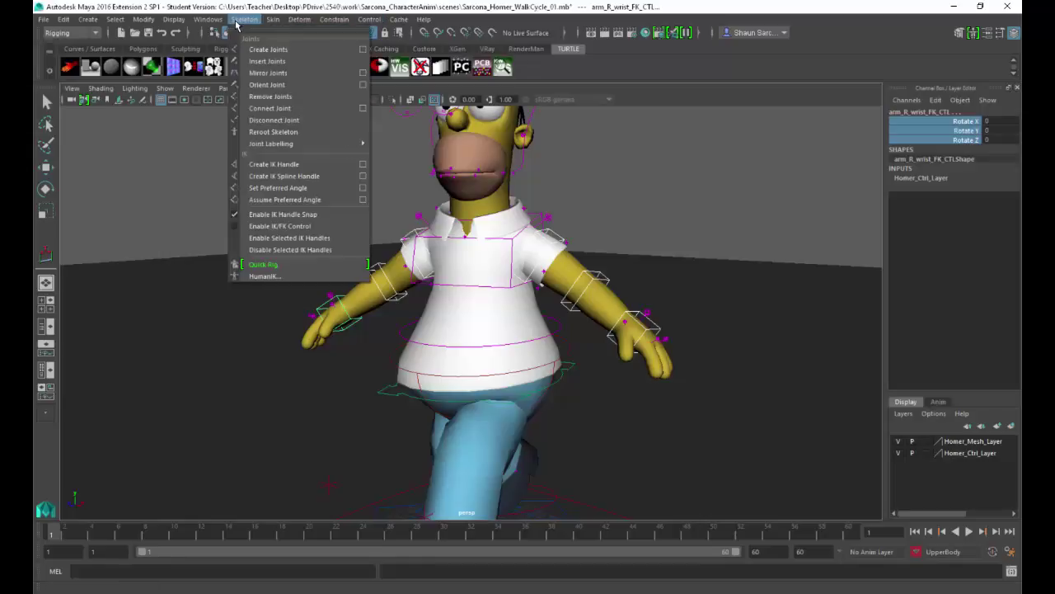
pyautogui.click(239, 20)
pyautogui.click(70, 33)
pyautogui.click(67, 70)
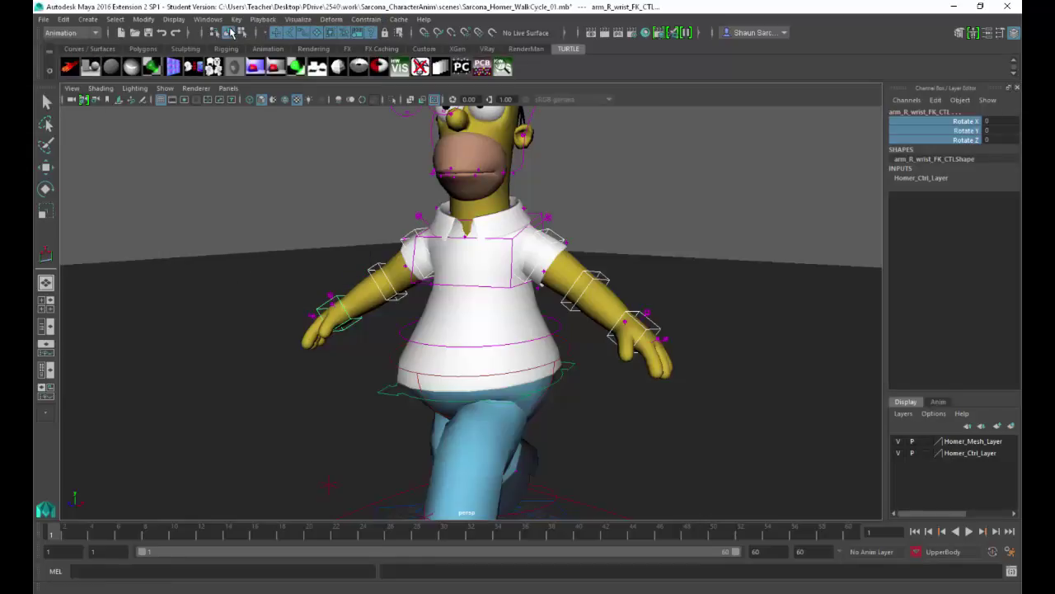
pyautogui.click(237, 19)
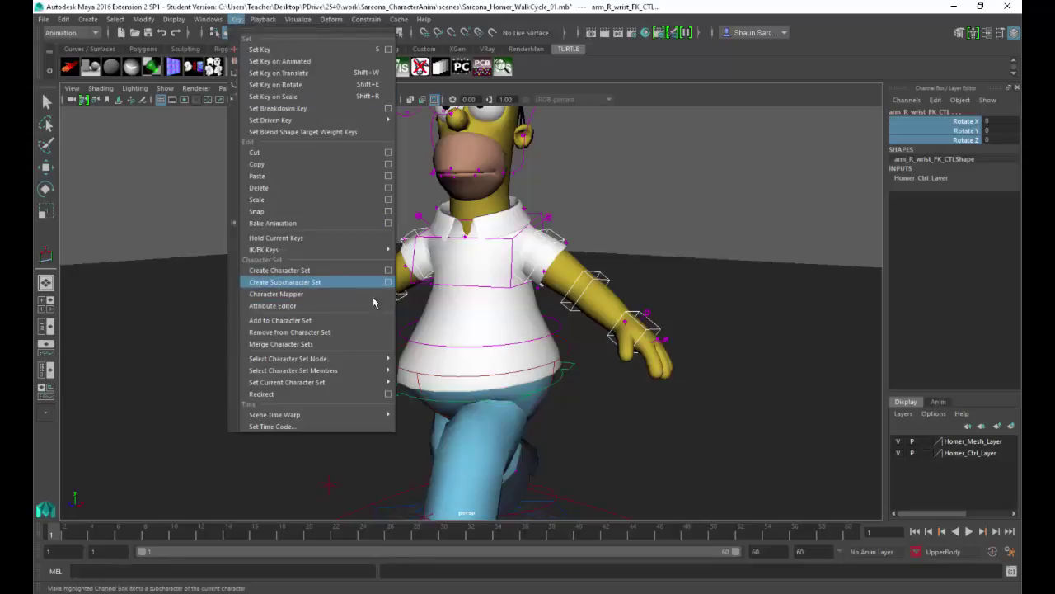
pyautogui.click(346, 321)
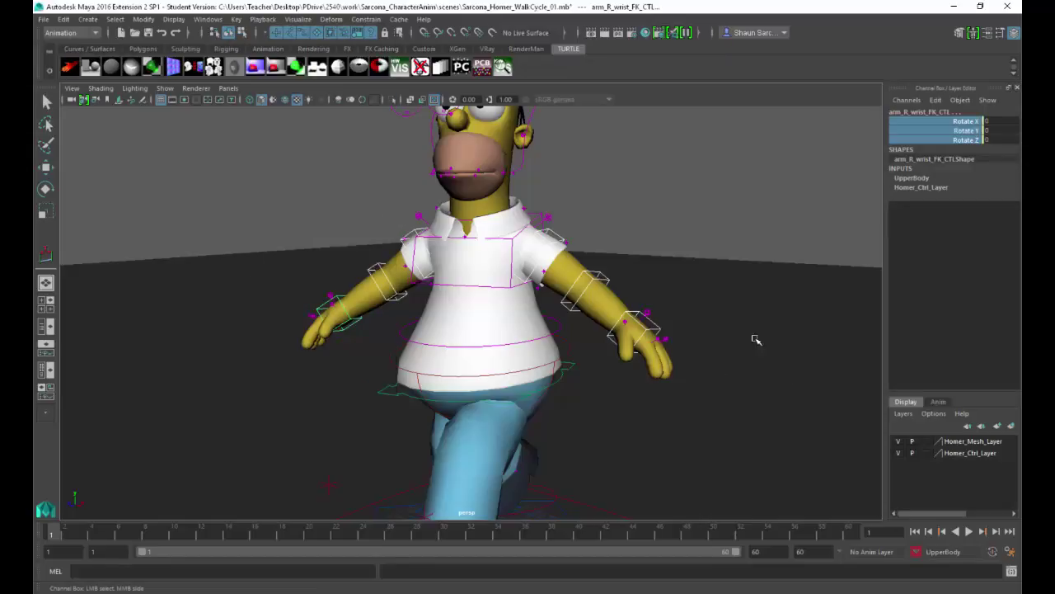
# Lower the left arm and swing it back by rotating its FK shoulder control about -30 in Z and 40 in Y.
pyautogui.keyDown('alt'); pyautogui.moveTo(675, 247); pyautogui.dragTo(600, 248); pyautogui.keyUp('alt')
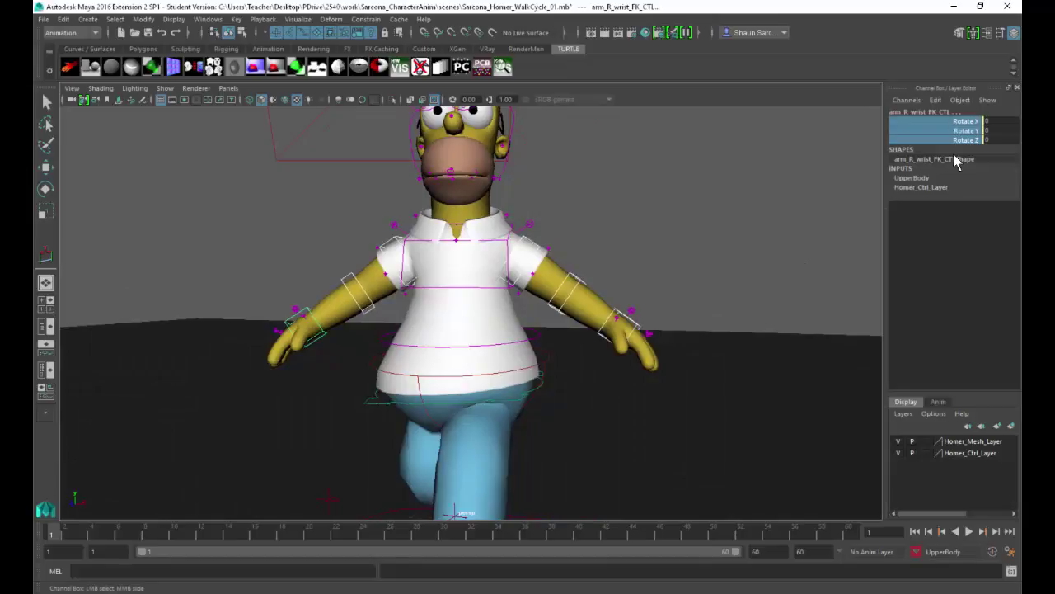
pyautogui.click(529, 243)
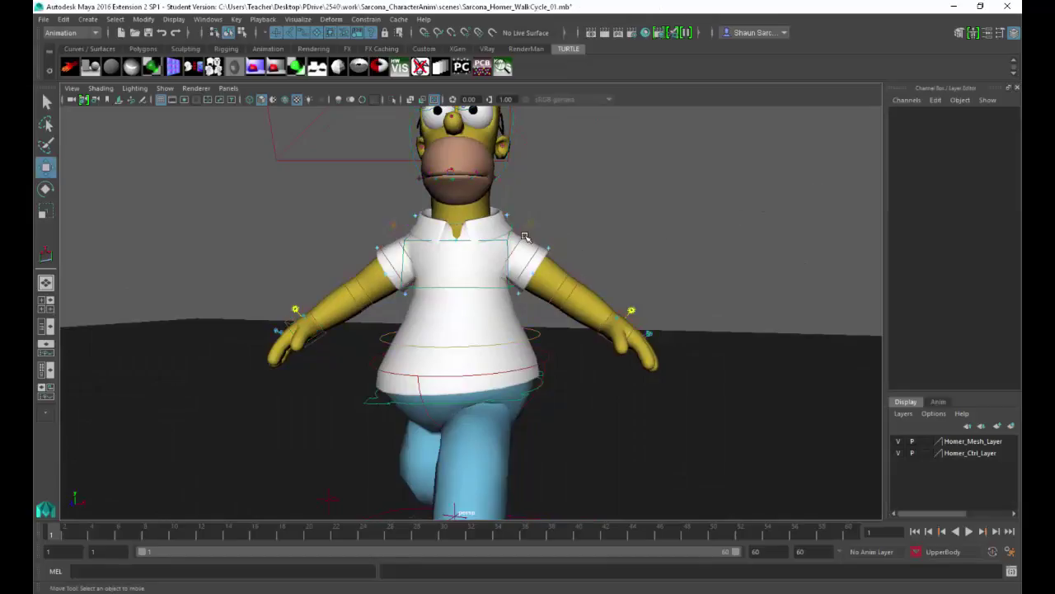
pyautogui.click(526, 238)
pyautogui.press('e')
pyautogui.moveTo(560, 278); pyautogui.dragTo(486, 412)
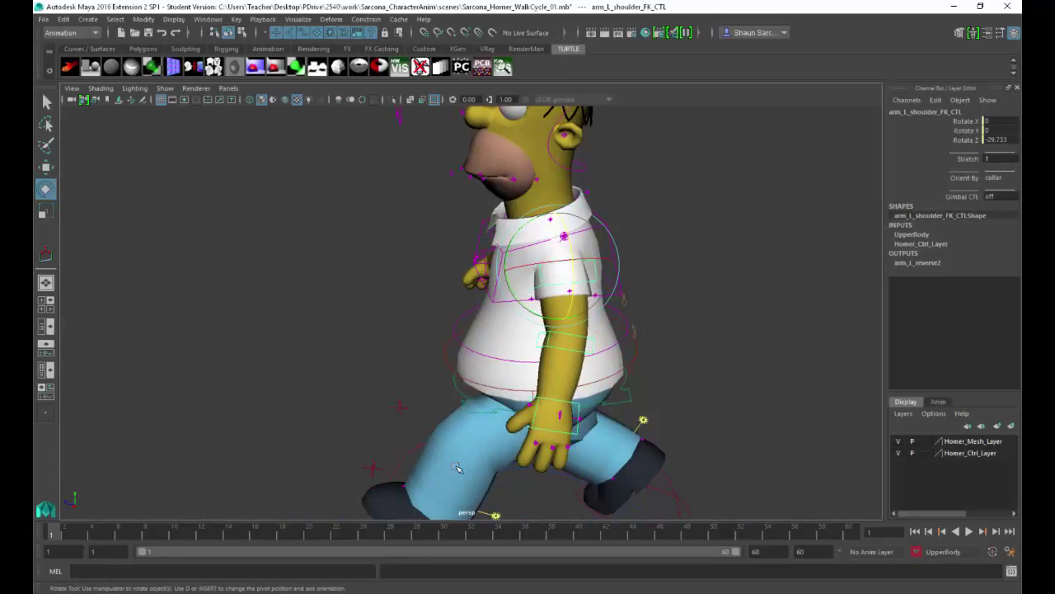
pyautogui.moveTo(560, 312); pyautogui.dragTo(628, 299)
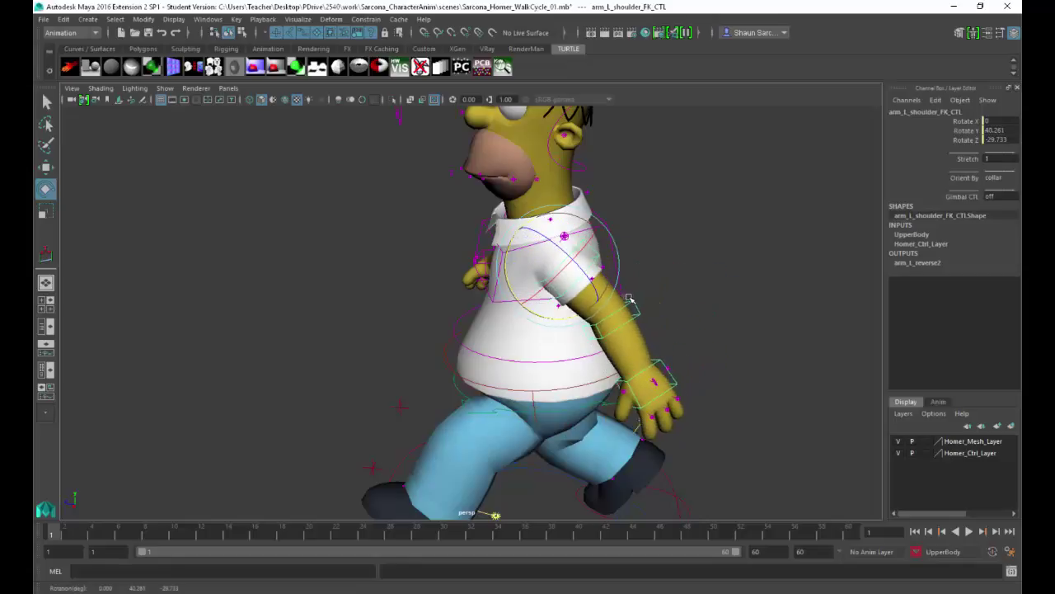
# Check the walk-cycle reference image in the browser and bend the left FK elbow to match the contact pose.
pyautogui.click(635, 304)
pyautogui.hotkey('alt', 'Tab')
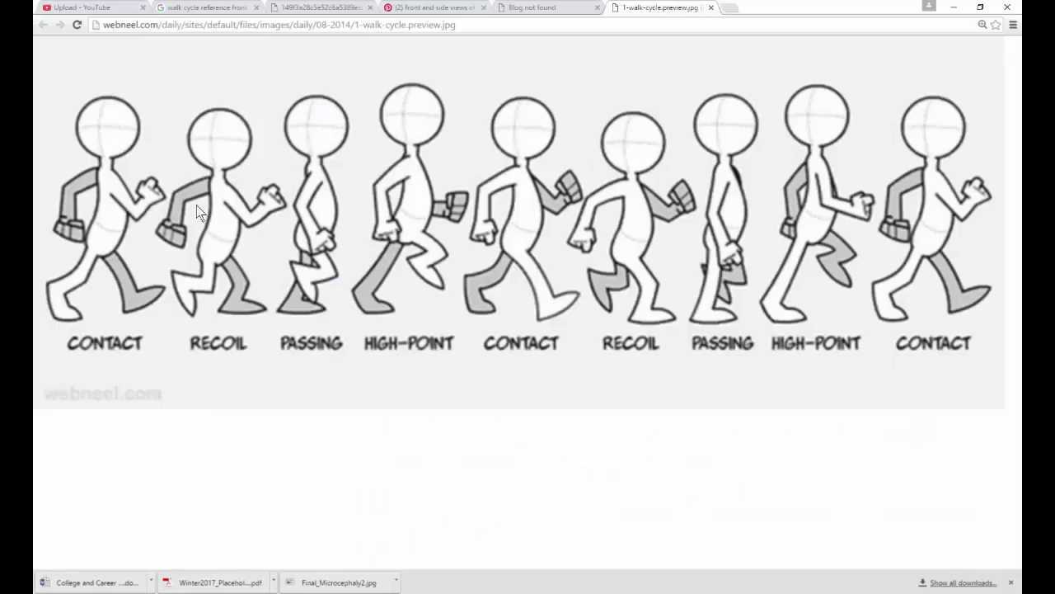
pyautogui.hotkey('alt', 'Tab')
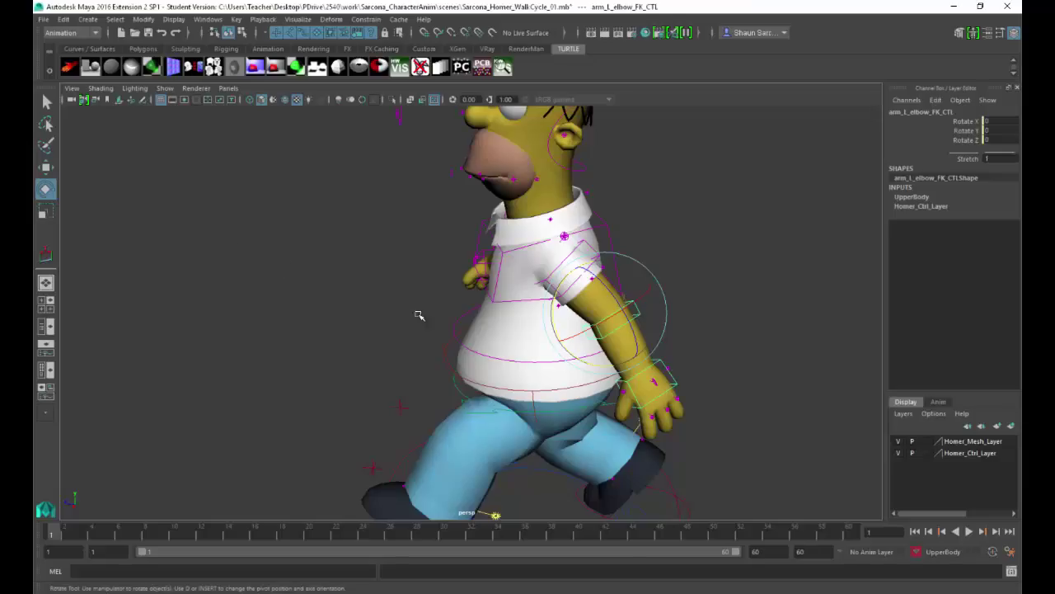
pyautogui.moveTo(578, 361); pyautogui.dragTo(618, 358)
# Pose the right arm forward, rotating the FK shoulder to -38 in Z and about -15 in Y, and the elbow to about -52 in Y.
pyautogui.keyDown('alt'); pyautogui.moveTo(387, 326); pyautogui.dragTo(320, 285); pyautogui.keyUp('alt')
pyautogui.click(341, 249)
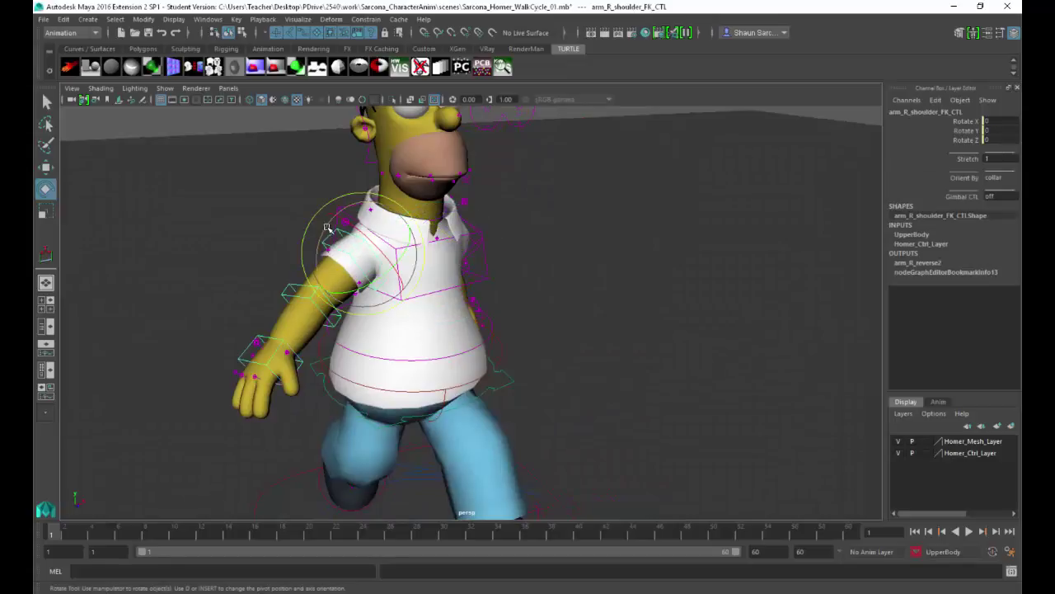
pyautogui.moveTo(328, 234); pyautogui.dragTo(323, 269)
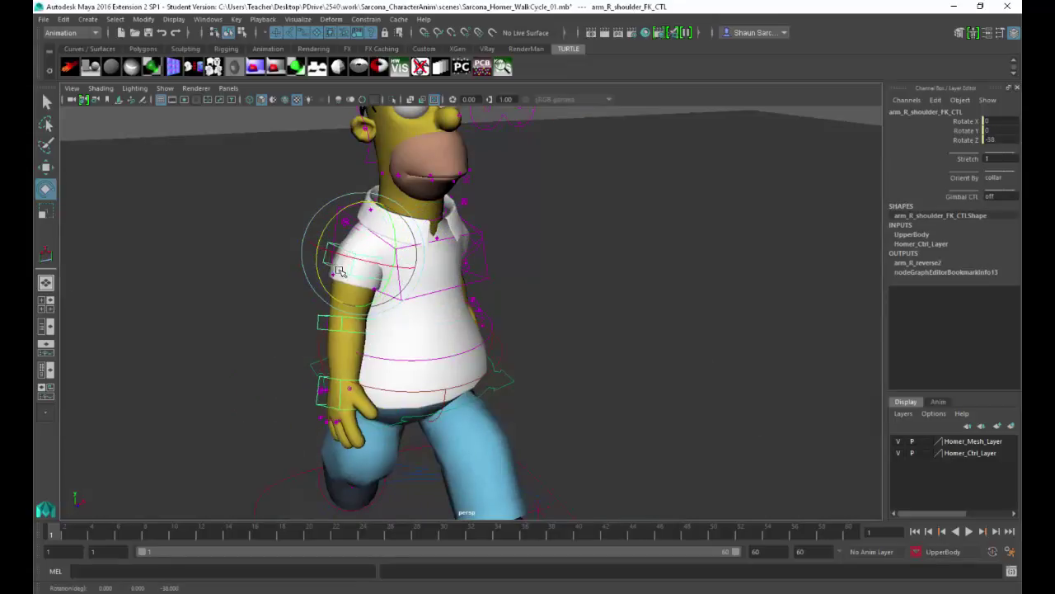
pyautogui.moveTo(399, 234); pyautogui.dragTo(395, 282)
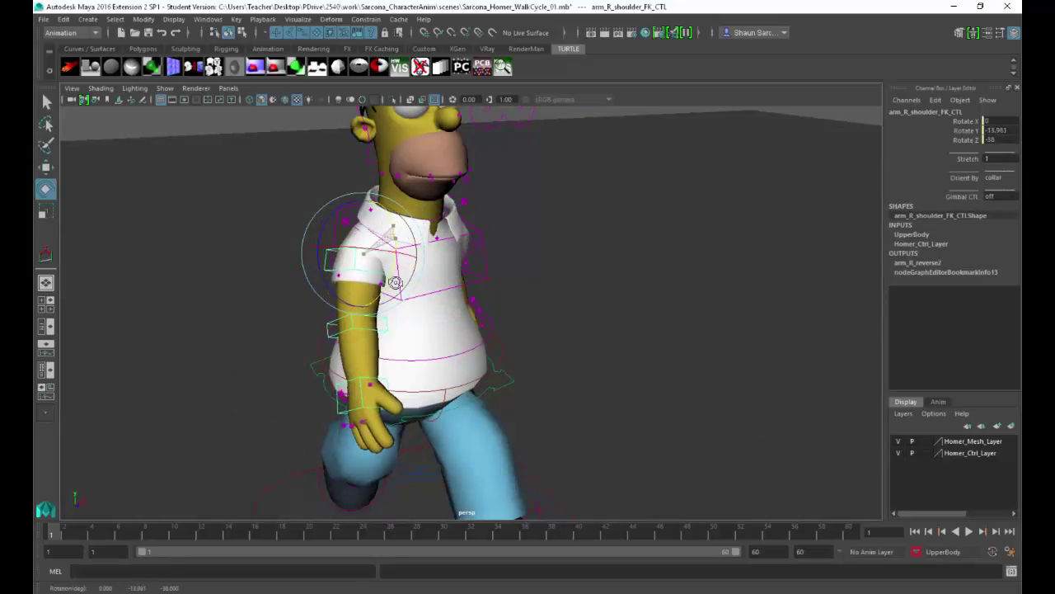
pyautogui.keyDown('alt'); pyautogui.moveTo(384, 321); pyautogui.dragTo(453, 321); pyautogui.keyUp('alt')
pyautogui.click(467, 303)
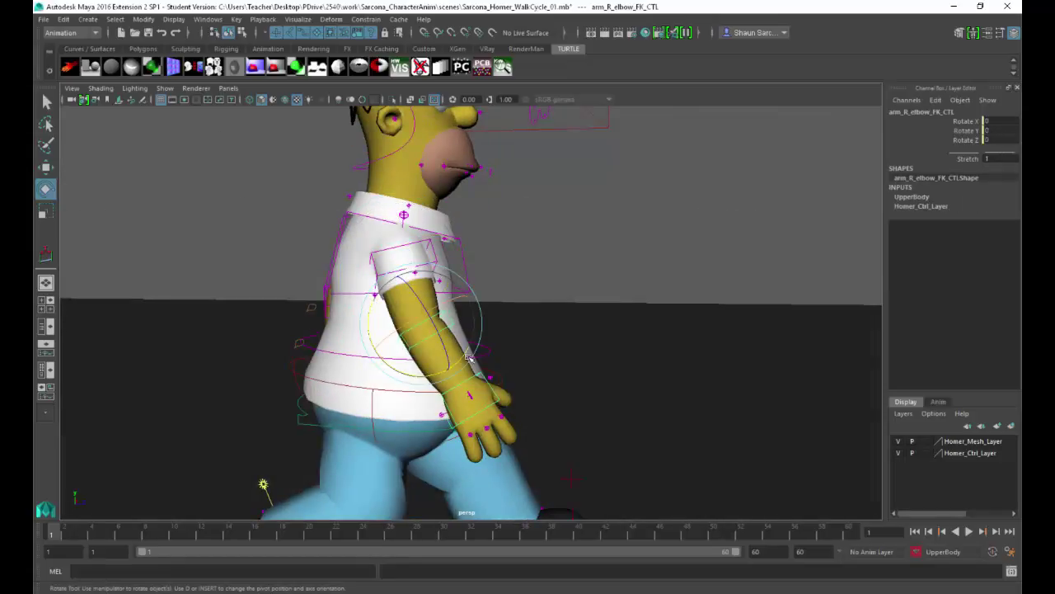
pyautogui.moveTo(463, 361); pyautogui.dragTo(455, 282)
# Key the upper-body contact pose at frames 1 and 60.
pyautogui.scroll(-2, 466, 293)
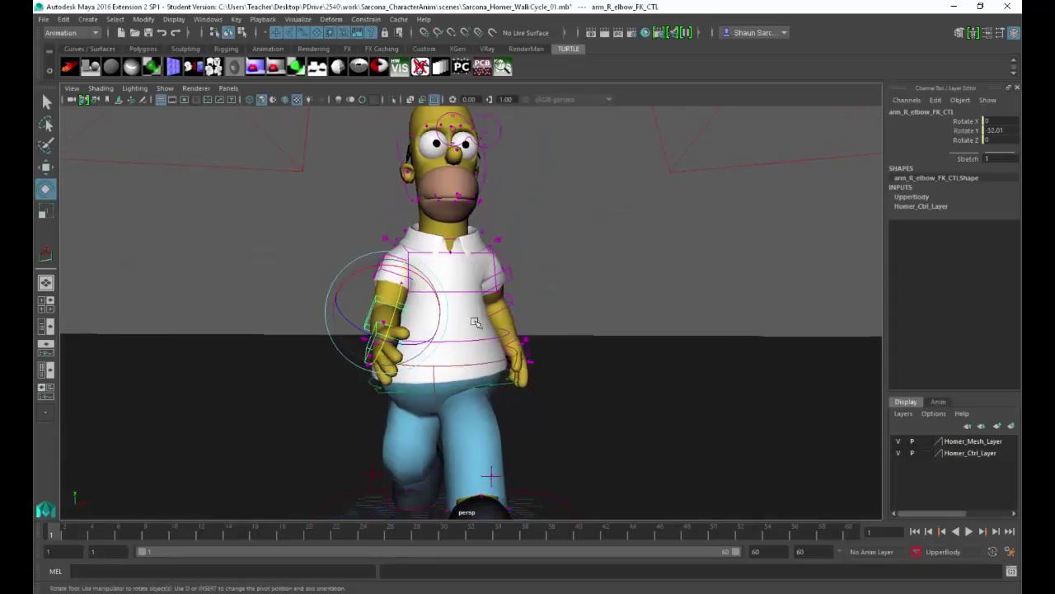
pyautogui.keyDown('alt'); pyautogui.moveTo(477, 320); pyautogui.dragTo(477, 358, button='middle'); pyautogui.keyUp('alt')
pyautogui.keyDown('alt'); pyautogui.moveTo(541, 285); pyautogui.dragTo(521, 269, button='right'); pyautogui.keyUp('alt')
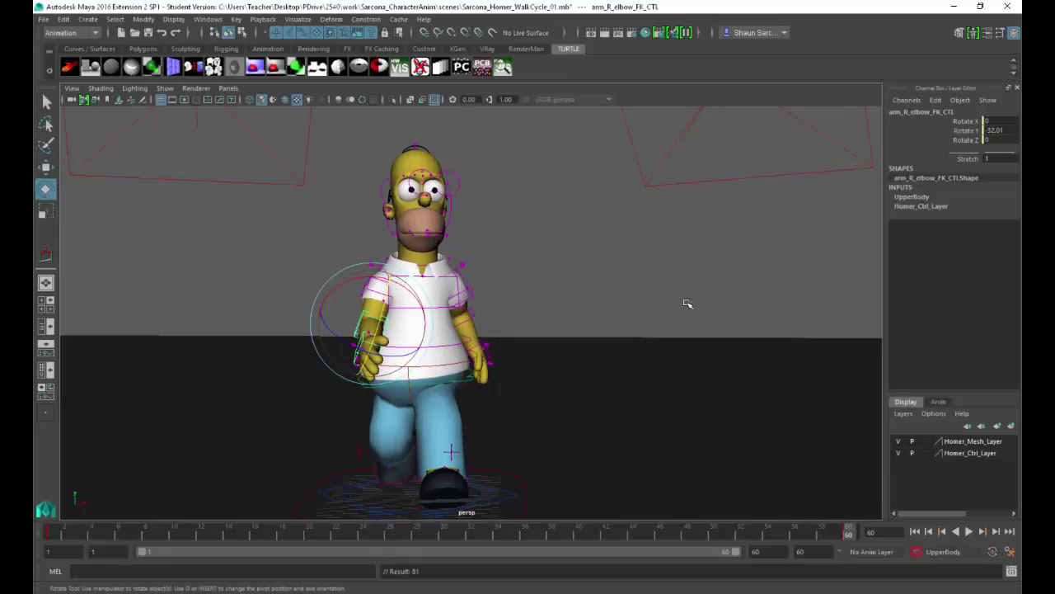
pyautogui.keyDown('alt'); pyautogui.moveTo(661, 298); pyautogui.dragTo(657, 487); pyautogui.keyUp('alt')
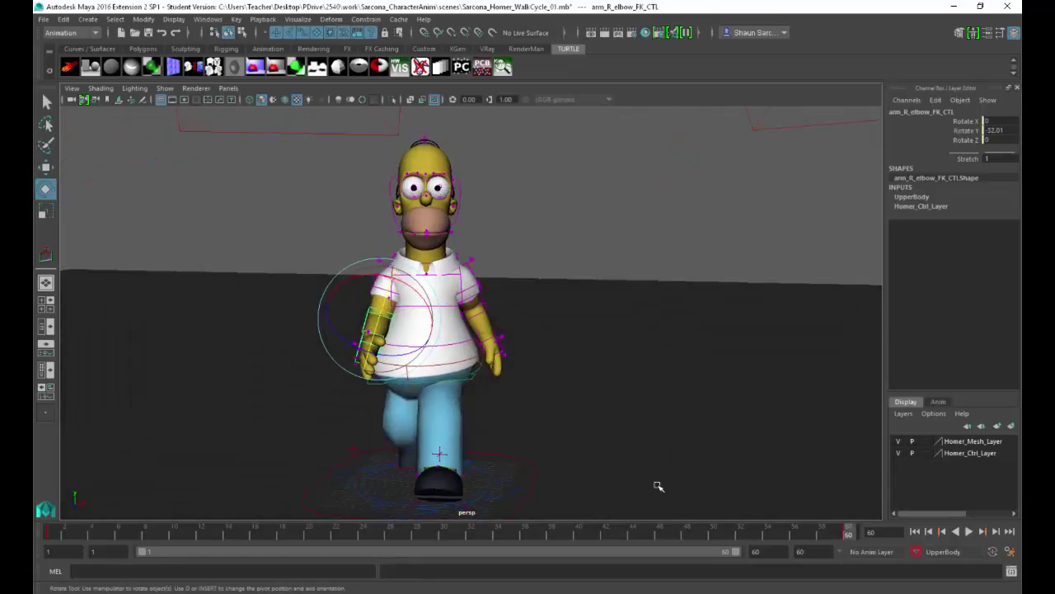
# At frame 30, mirror the chest twist by setting the chest control's Rotate Y to -17.461.
pyautogui.click(443, 536)
pyautogui.keyDown('alt'); pyautogui.moveTo(417, 431); pyautogui.dragTo(436, 443); pyautogui.keyUp('alt')
pyautogui.keyDown('alt'); pyautogui.moveTo(436, 443); pyautogui.dragTo(458, 294, button='right'); pyautogui.keyUp('alt')
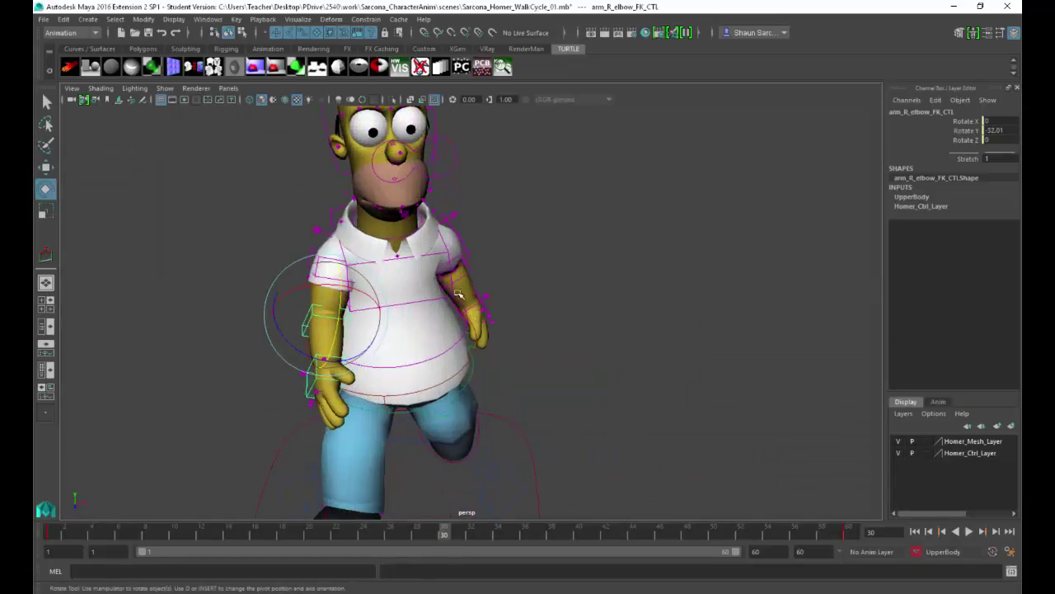
pyautogui.click(435, 251)
pyautogui.click(426, 298)
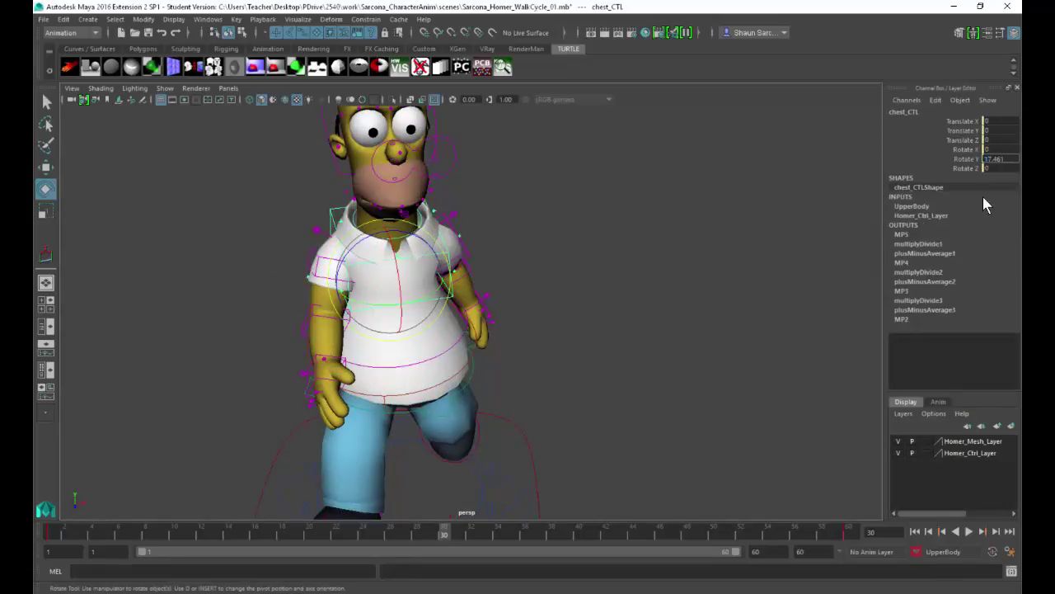
pyautogui.write('-')
pyautogui.press('Return')
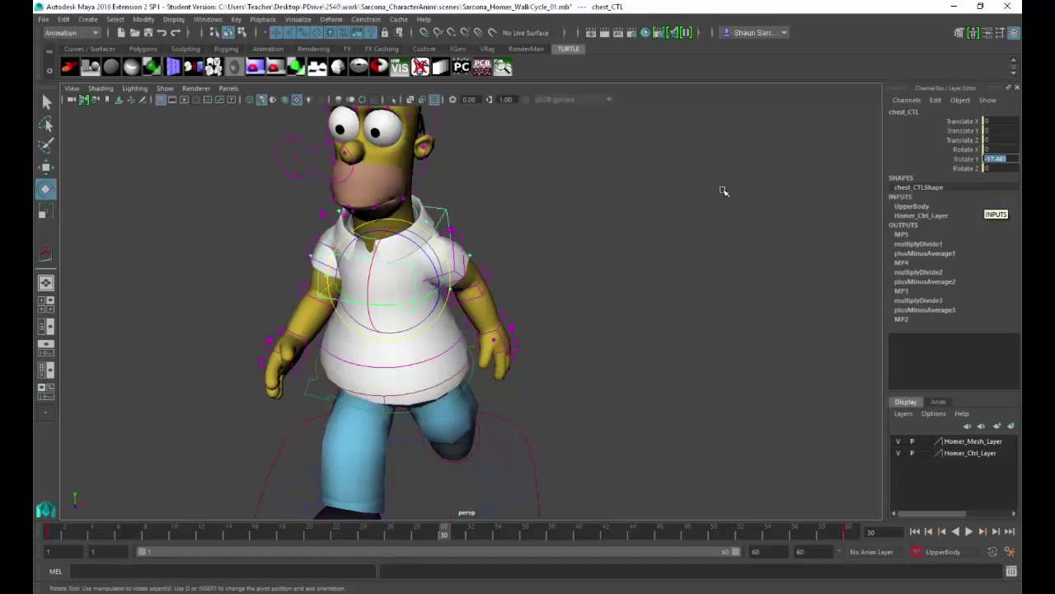
# Rotate the left FK shoulder to about -27 in Y and the right to about 15, 57, -19, and key the pose at frame 30.
pyautogui.click(461, 238)
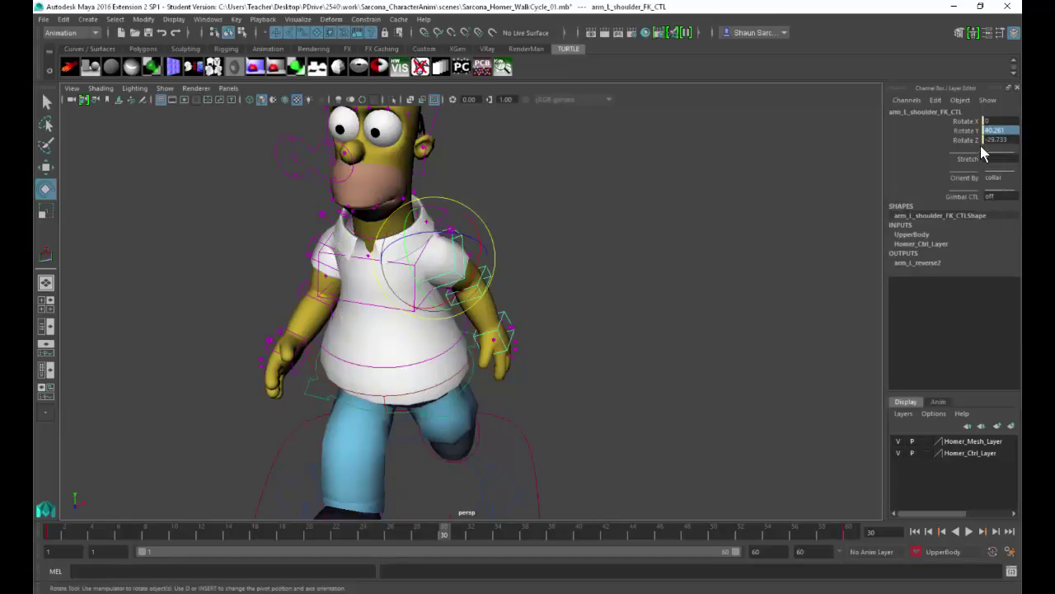
pyautogui.moveTo(404, 231); pyautogui.dragTo(400, 300)
pyautogui.click(339, 299)
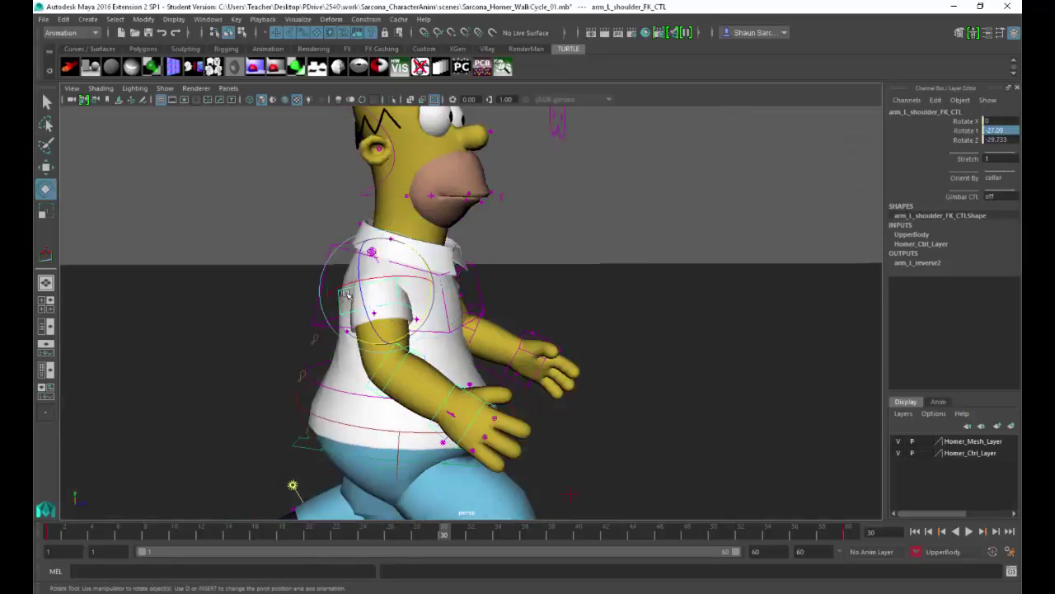
pyautogui.moveTo(433, 303); pyautogui.dragTo(323, 331)
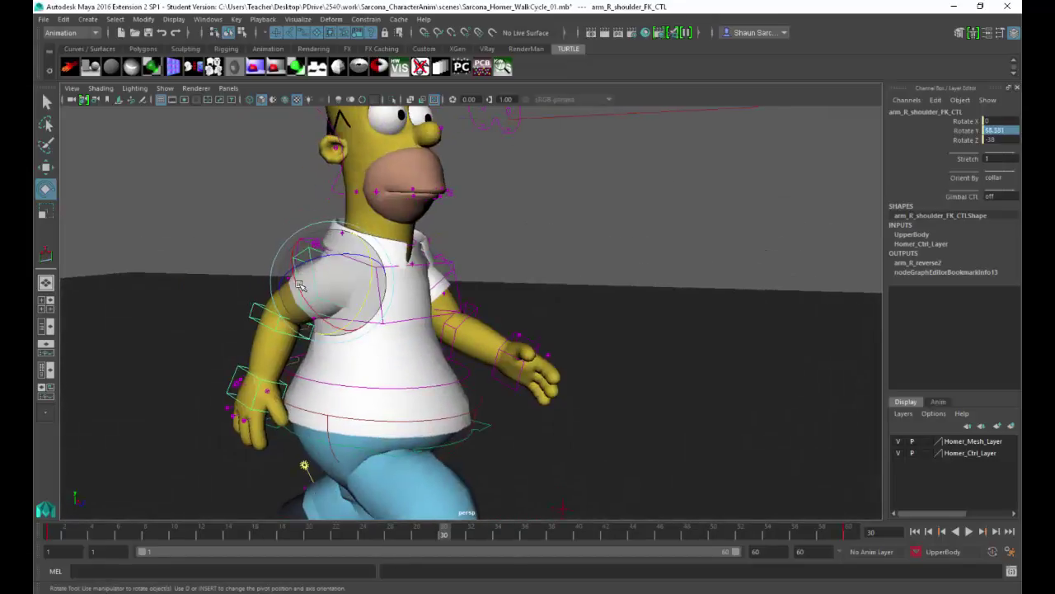
pyautogui.moveTo(336, 257); pyautogui.dragTo(408, 297)
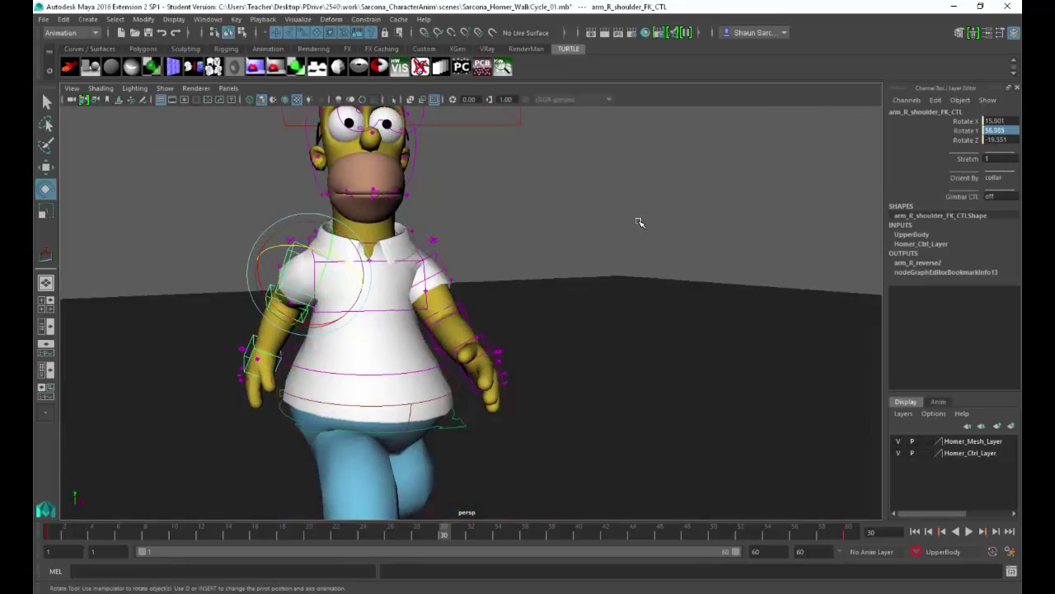
# Play the walk cycle from the first frame and examine the arm swing from the front and side.
pyautogui.click(914, 532)
pyautogui.hotkey('alt', 'v')
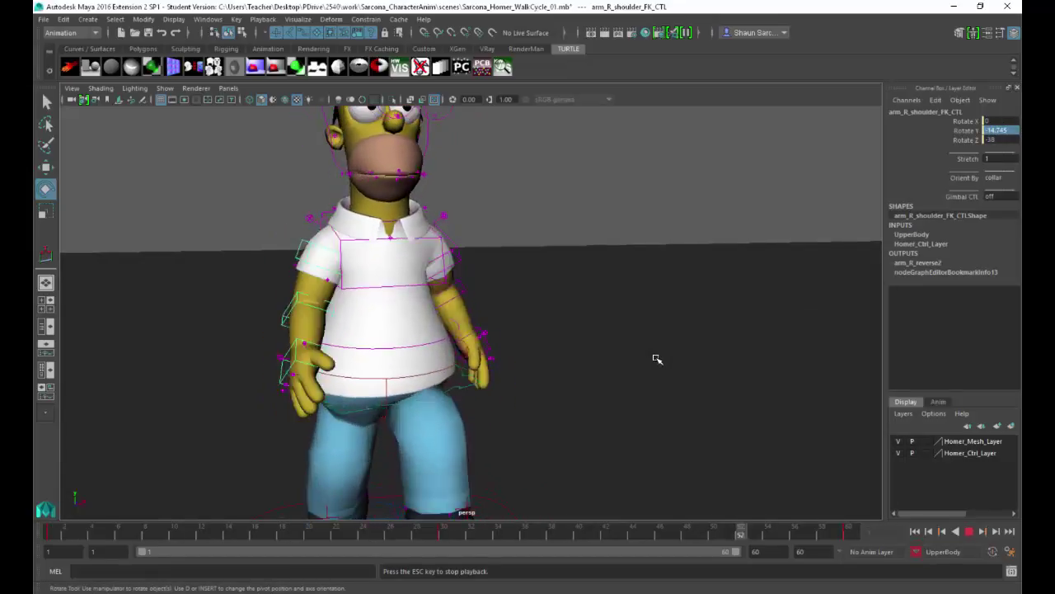
pyautogui.keyDown('alt'); pyautogui.moveTo(492, 330); pyautogui.dragTo(376, 307); pyautogui.keyUp('alt')
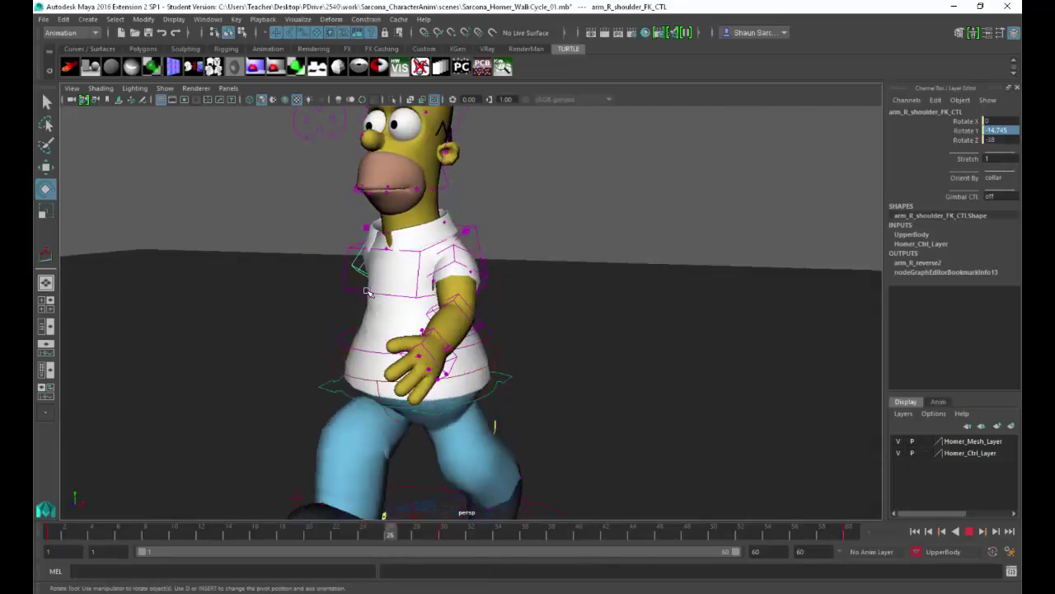
# At frame 15, straighten the left FK elbow to about 6.6 in Rotate Y, key it, and play the cycle from the start.
pyautogui.keyDown('alt'); pyautogui.moveTo(339, 229); pyautogui.dragTo(492, 278); pyautogui.keyUp('alt')
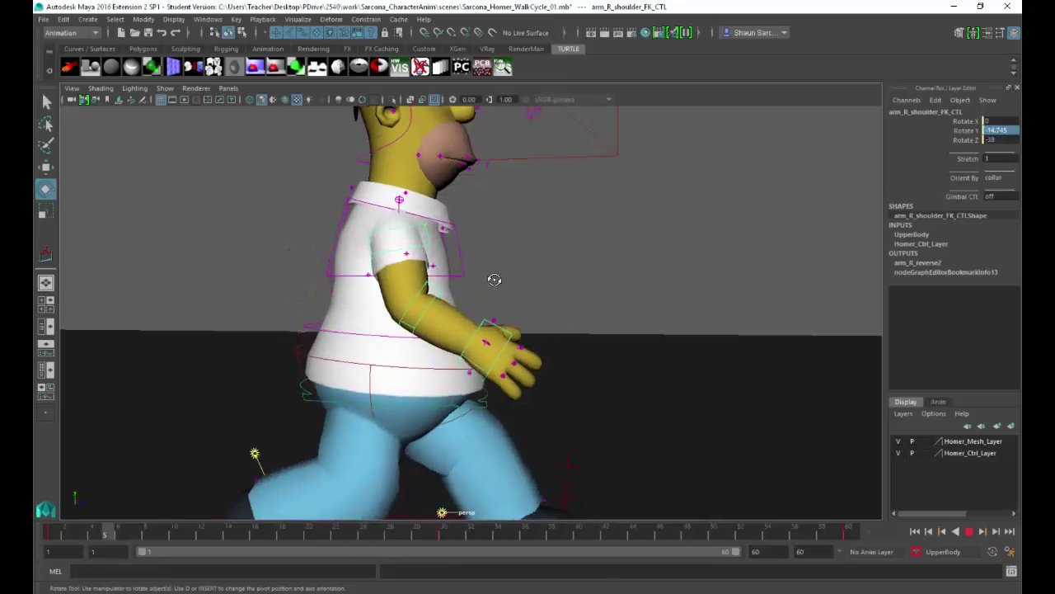
pyautogui.press('Escape')
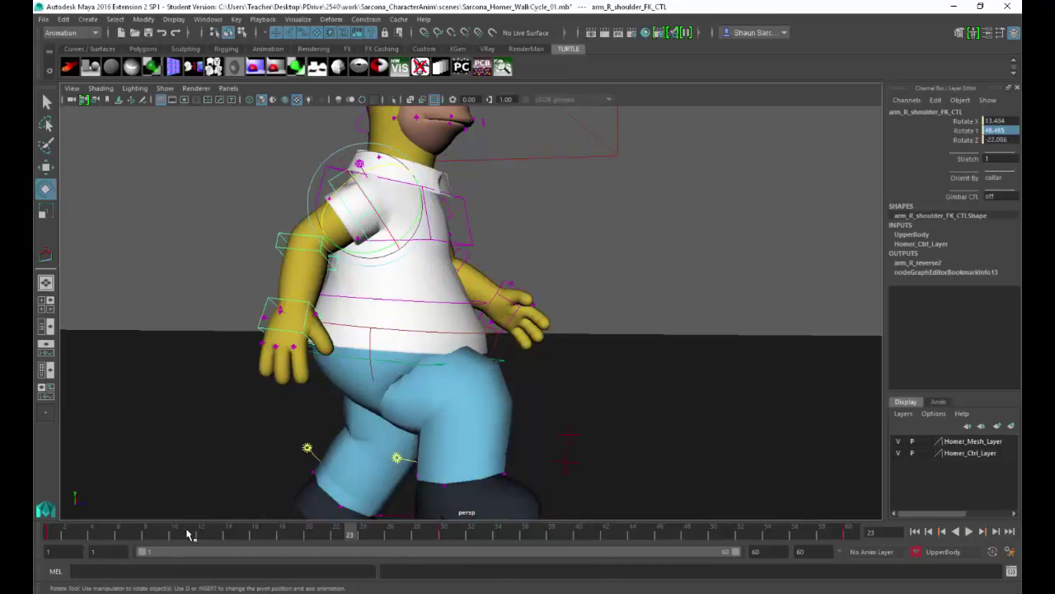
pyautogui.moveTo(189, 535); pyautogui.dragTo(242, 534)
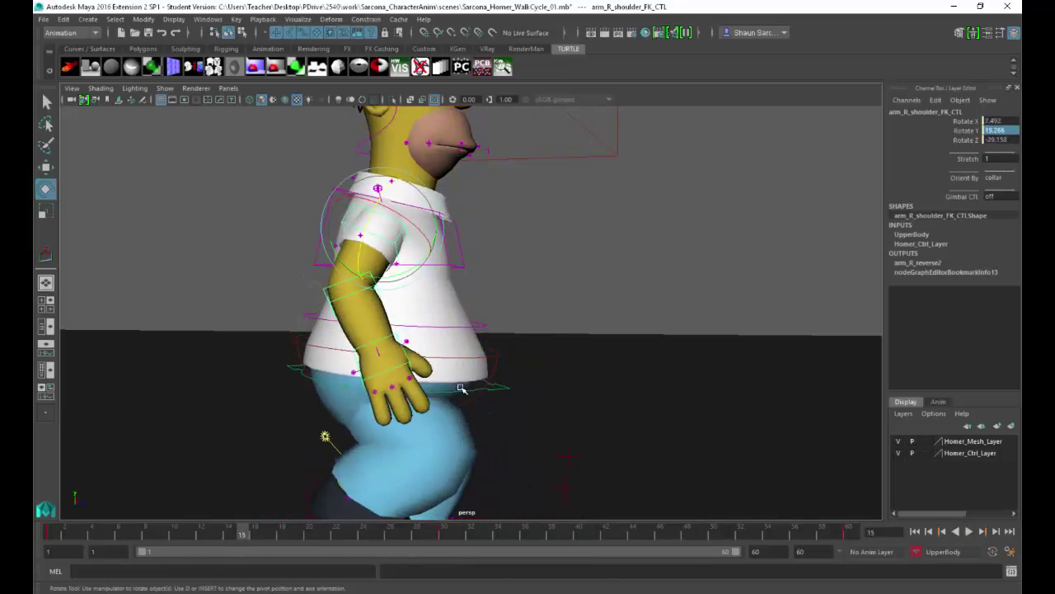
pyautogui.keyDown('alt'); pyautogui.moveTo(558, 333); pyautogui.dragTo(511, 315); pyautogui.keyUp('alt')
pyautogui.click(554, 310)
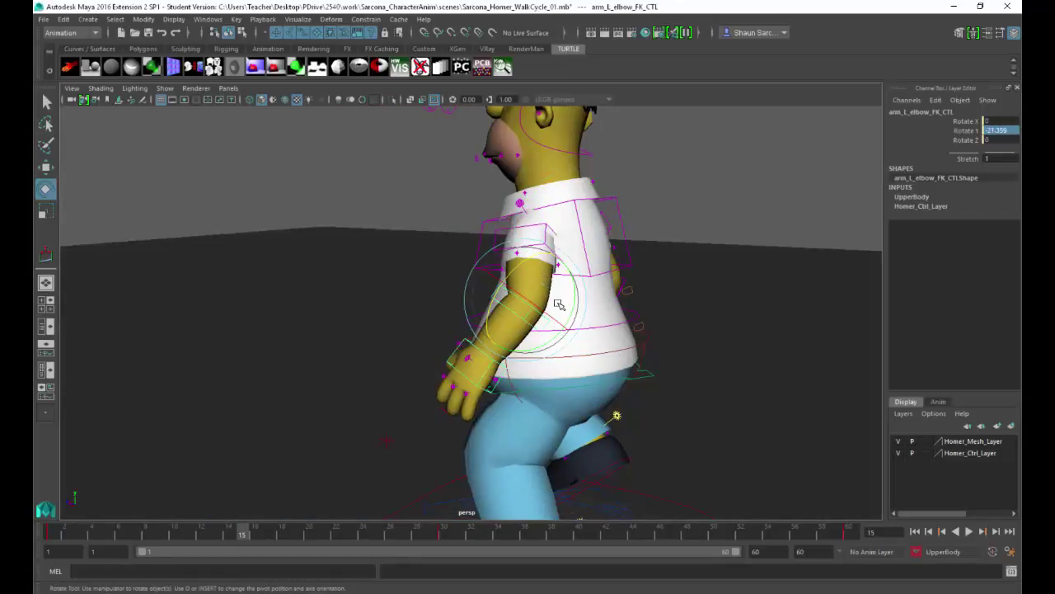
pyautogui.moveTo(575, 304); pyautogui.dragTo(576, 301)
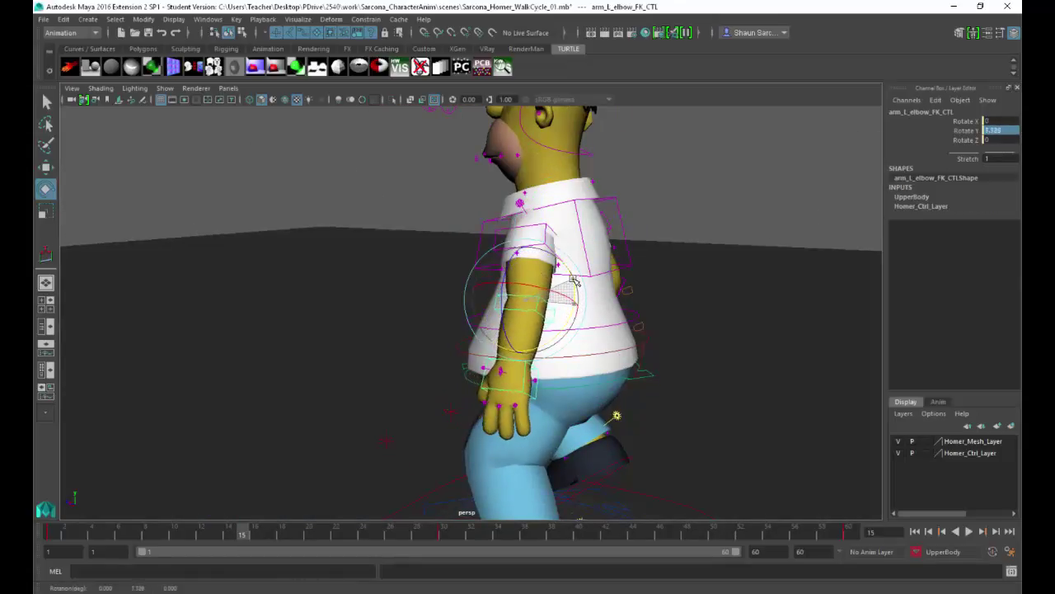
pyautogui.keyDown('alt'); pyautogui.moveTo(511, 307); pyautogui.dragTo(441, 410); pyautogui.keyUp('alt')
pyautogui.keyDown('alt'); pyautogui.moveTo(525, 396); pyautogui.dragTo(289, 485); pyautogui.keyUp('alt')
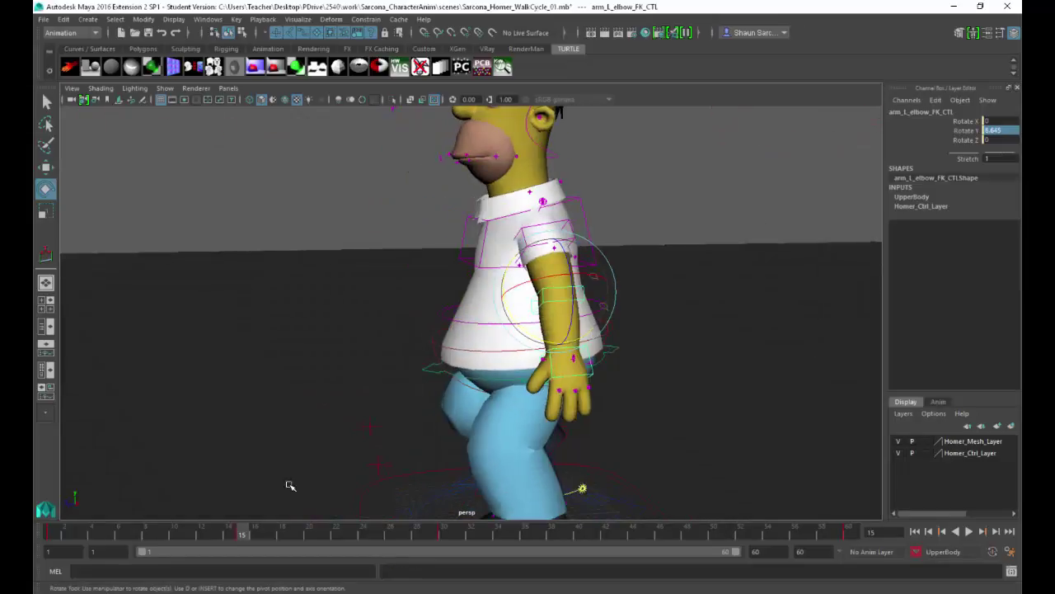
pyautogui.click(58, 534)
pyautogui.hotkey('alt', 'v')
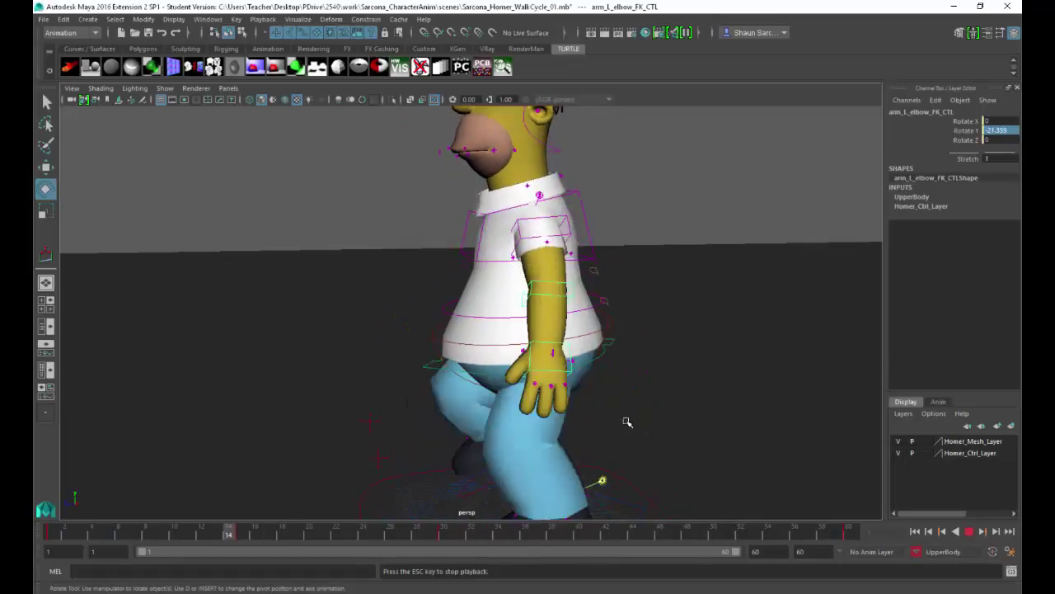
# At frame 30, bend the left FK elbow to about -70 in Rotate Y, key it, and play back the arm swing.
pyautogui.press('Escape')
pyautogui.click(440, 537)
pyautogui.keyDown('alt'); pyautogui.moveTo(520, 334); pyautogui.dragTo(575, 311); pyautogui.keyUp('alt')
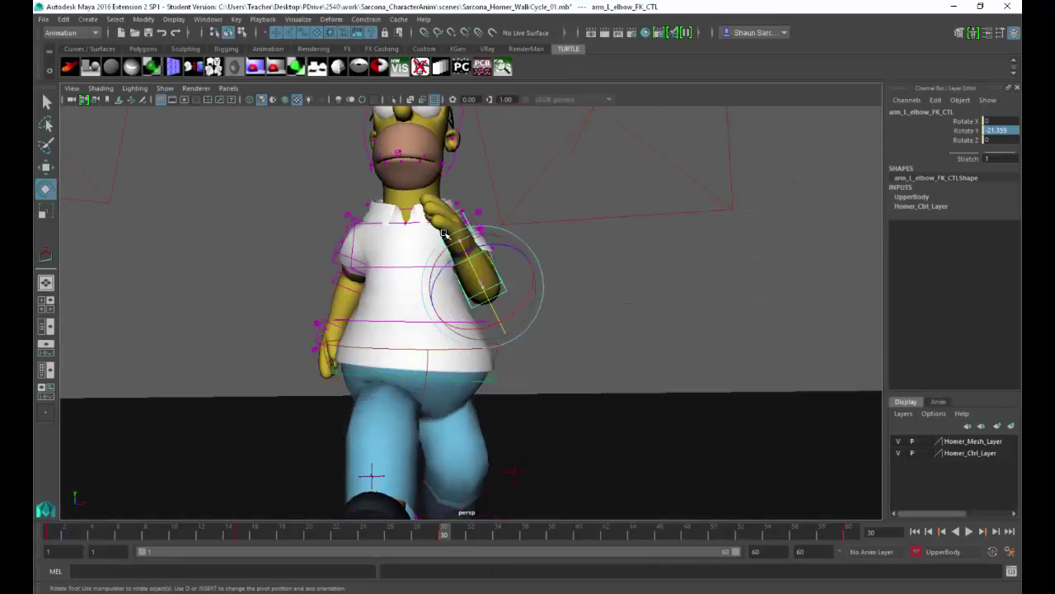
pyautogui.moveTo(444, 234); pyautogui.dragTo(460, 253)
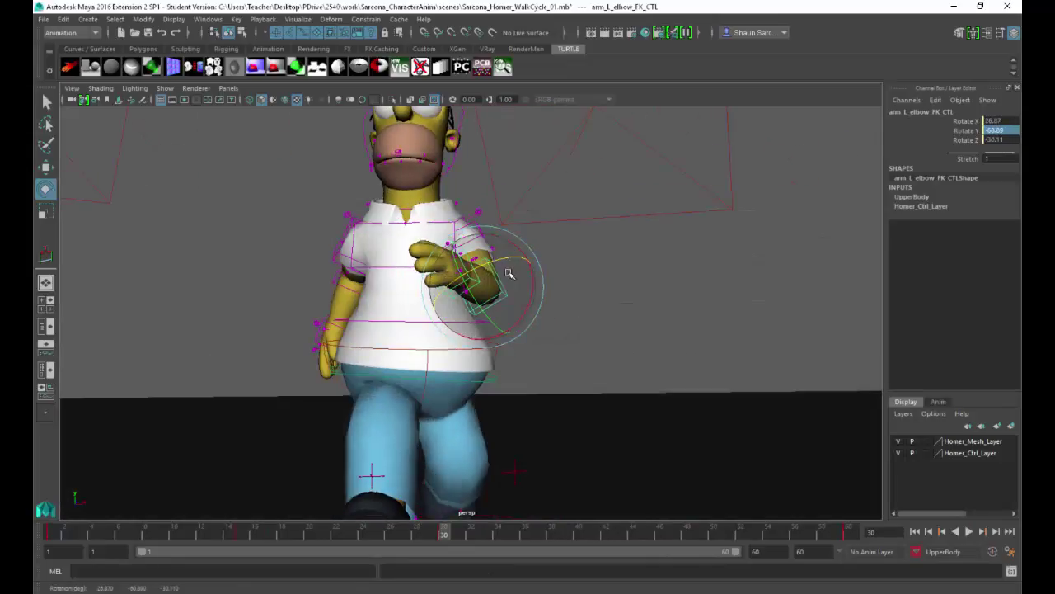
pyautogui.moveTo(491, 303); pyautogui.dragTo(513, 295)
pyautogui.keyDown('alt'); pyautogui.moveTo(552, 371); pyautogui.dragTo(521, 404); pyautogui.keyUp('alt')
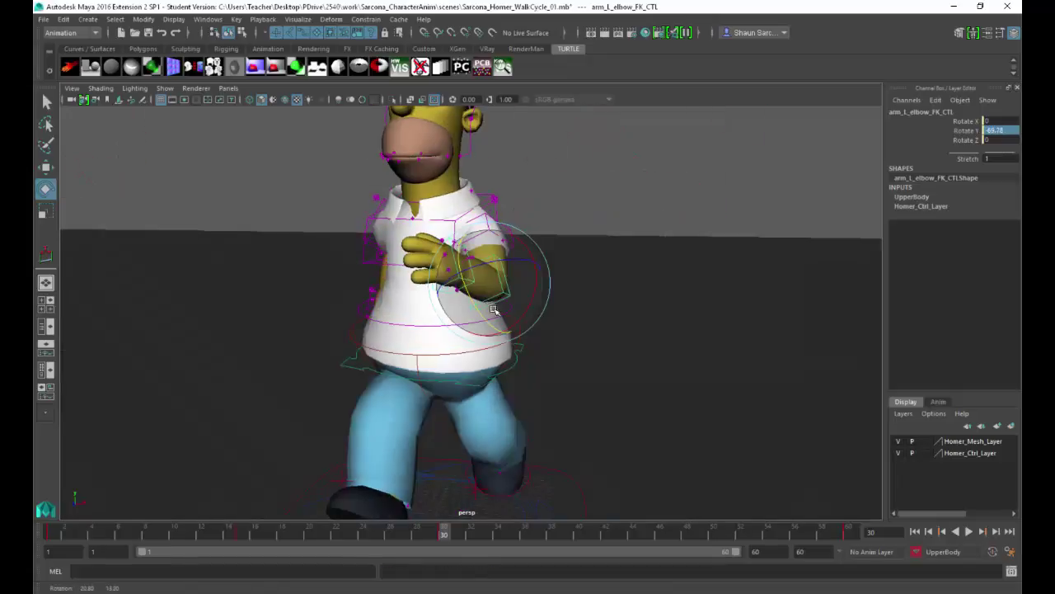
pyautogui.hotkey('alt', 'v')
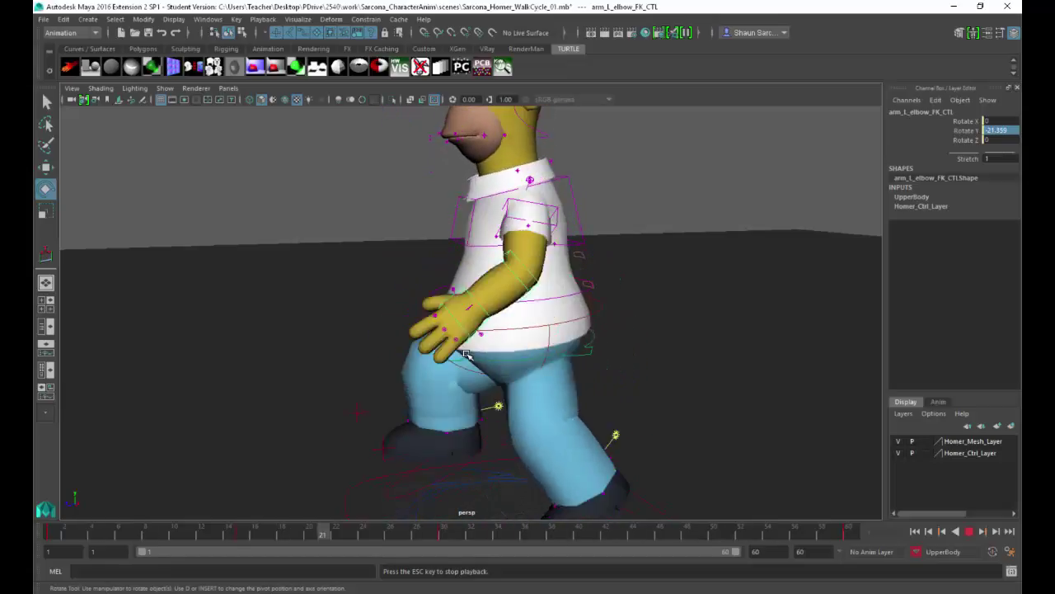
pyautogui.press('Escape')
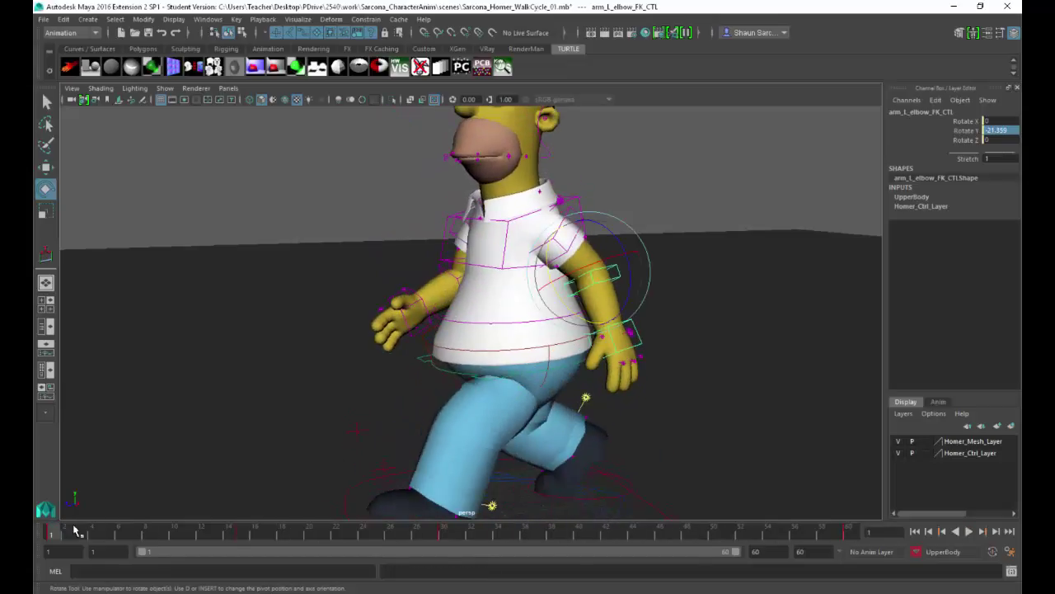
# At frame 1, bend the right FK elbow to about -73 in Rotate Y and key the same pose at frames 1 and 60.
pyautogui.keyDown('alt'); pyautogui.moveTo(294, 403); pyautogui.dragTo(462, 384); pyautogui.keyUp('alt')
pyautogui.keyDown('alt'); pyautogui.moveTo(316, 362); pyautogui.dragTo(329, 429); pyautogui.keyUp('alt')
pyautogui.click(430, 294)
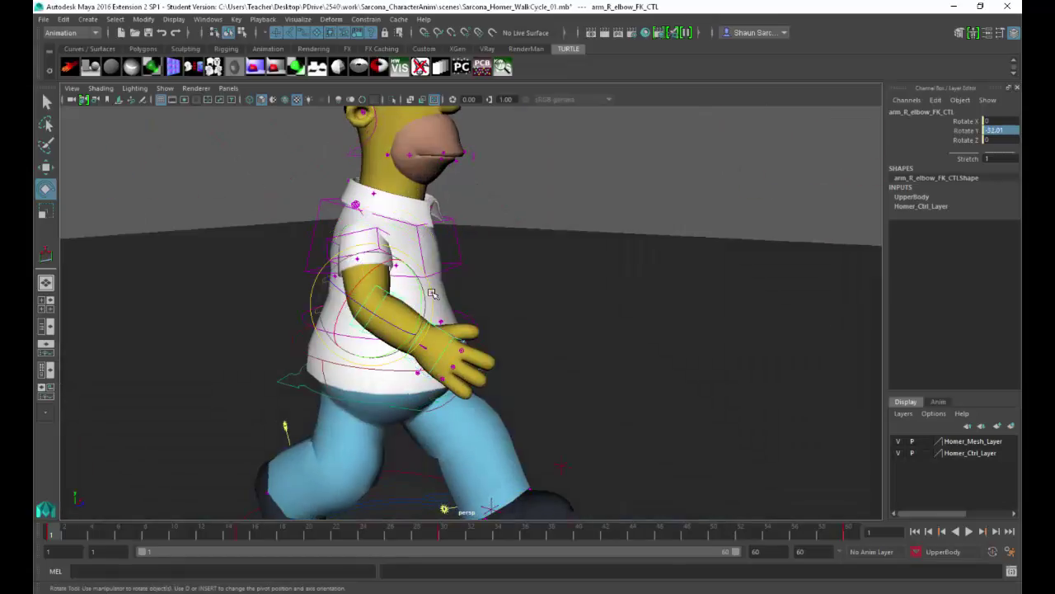
pyautogui.moveTo(428, 285); pyautogui.dragTo(421, 249)
pyautogui.keyDown('alt'); pyautogui.moveTo(542, 283); pyautogui.dragTo(608, 391); pyautogui.keyUp('alt')
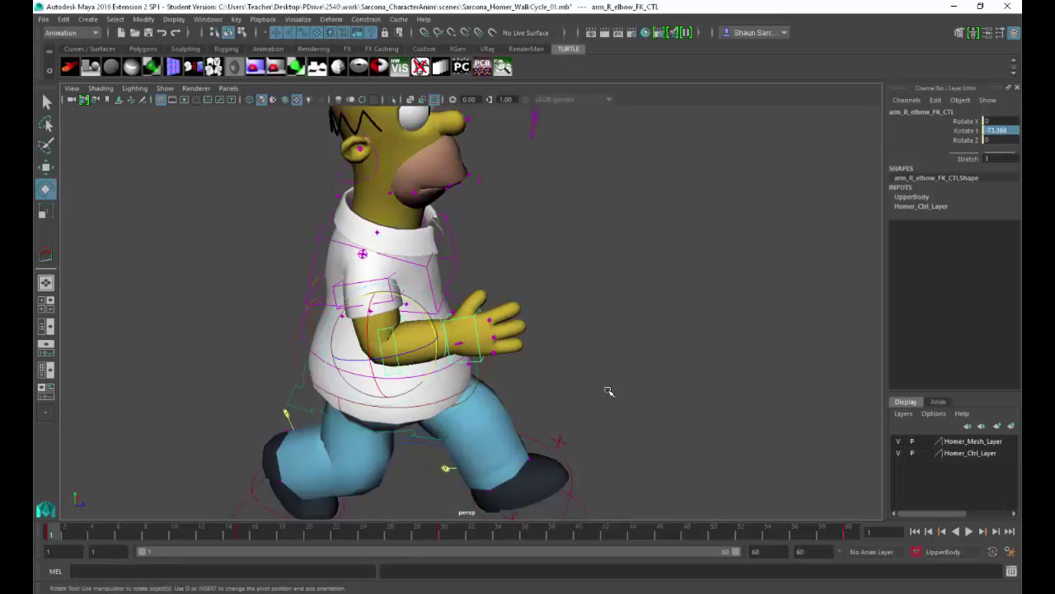
pyautogui.click(852, 534)
pyautogui.keyDown('alt'); pyautogui.moveTo(405, 428); pyautogui.dragTo(440, 397); pyautogui.keyUp('alt')
# At frame 46, straighten the right FK elbow slightly as the arm passes the body and key it.
pyautogui.moveTo(630, 541); pyautogui.dragTo(660, 534)
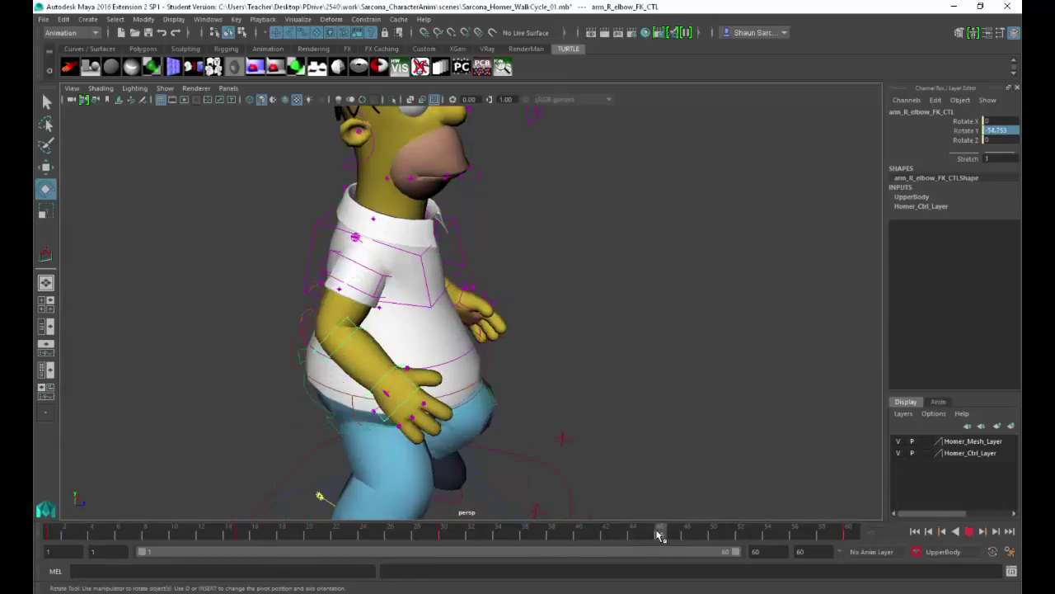
pyautogui.moveTo(387, 318); pyautogui.dragTo(389, 344)
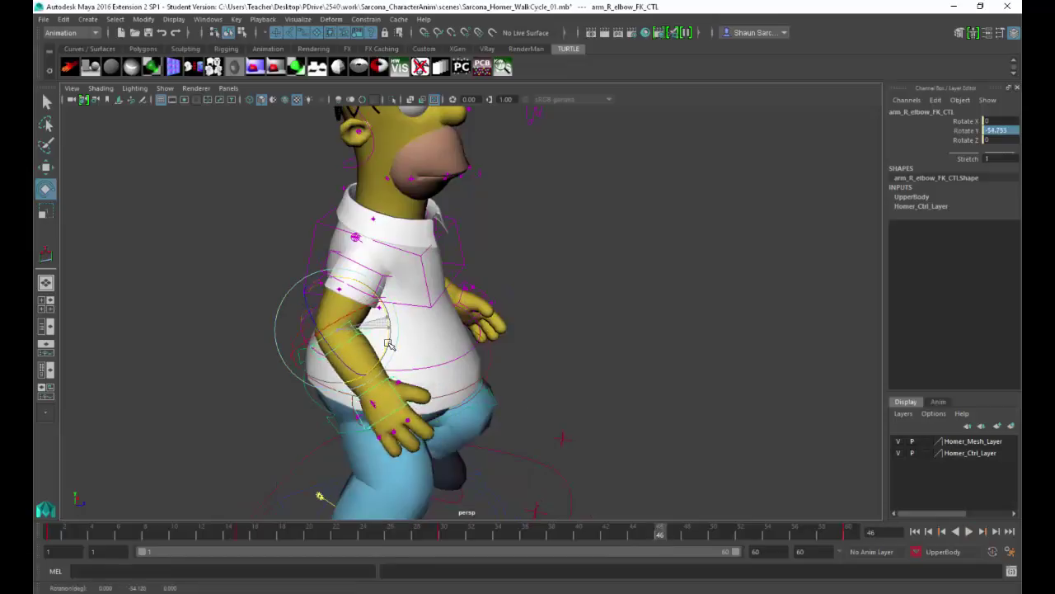
pyautogui.press('s')
# Deselect the controls, play the walk cycle, and examine the arm swing and whole-body posture from the side.
pyautogui.keyDown('alt'); pyautogui.moveTo(594, 387); pyautogui.dragTo(546, 382); pyautogui.keyUp('alt')
pyautogui.keyDown('alt'); pyautogui.moveTo(546, 381); pyautogui.dragTo(558, 265, button='right'); pyautogui.keyUp('alt')
pyautogui.click(576, 270)
pyautogui.hotkey('alt', 'v')
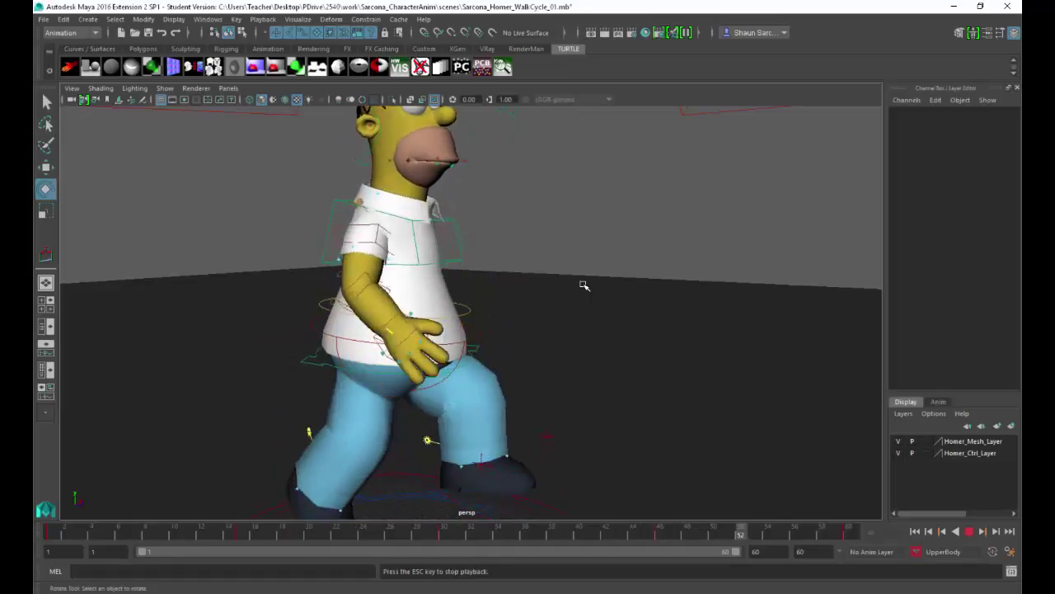
pyautogui.press('Escape')
pyautogui.keyDown('alt'); pyautogui.moveTo(521, 305); pyautogui.dragTo(495, 296); pyautogui.keyUp('alt')
pyautogui.keyDown('alt'); pyautogui.moveTo(468, 304); pyautogui.dragTo(453, 306, button='right'); pyautogui.keyUp('alt')
pyautogui.scroll(-3, 453, 306)
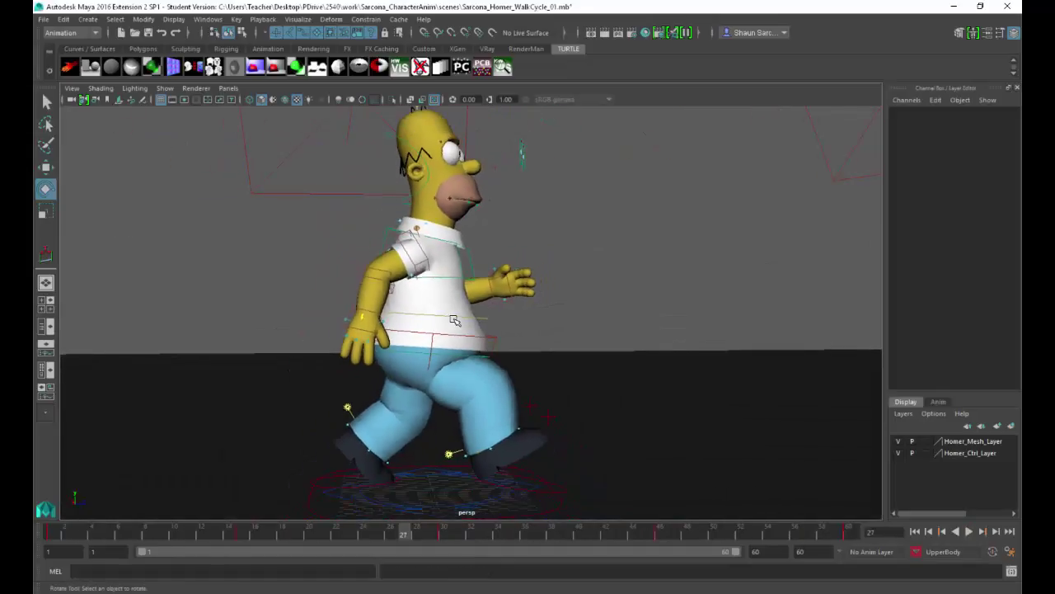
pyautogui.hotkey('alt', 'v')
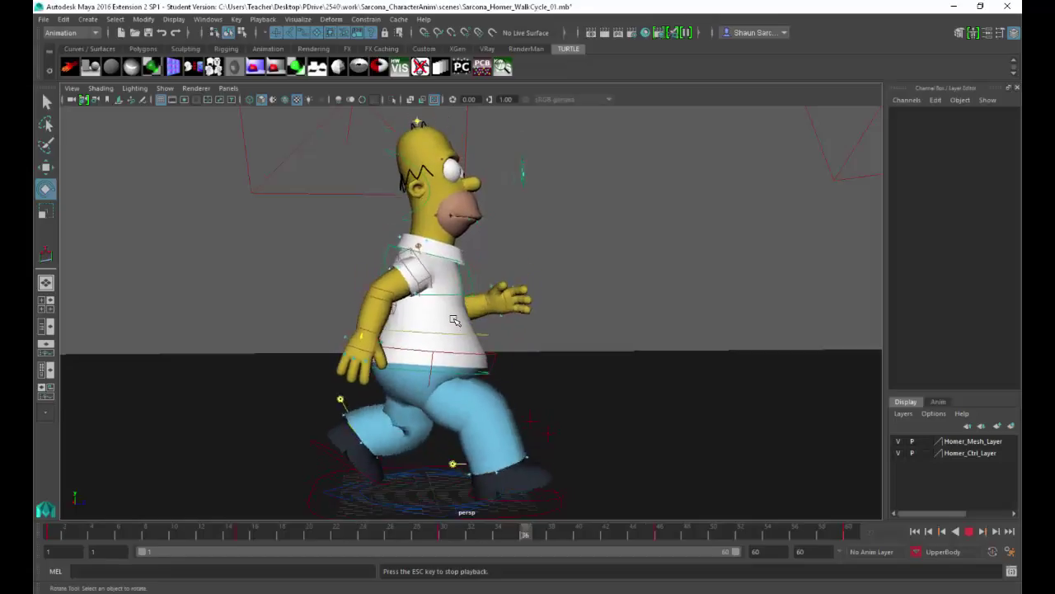
pyautogui.press('Escape')
# Tilt the root control forward to about 10 in Rotate X and shift it to about 1.36 in Translate Z.
pyautogui.click(357, 321)
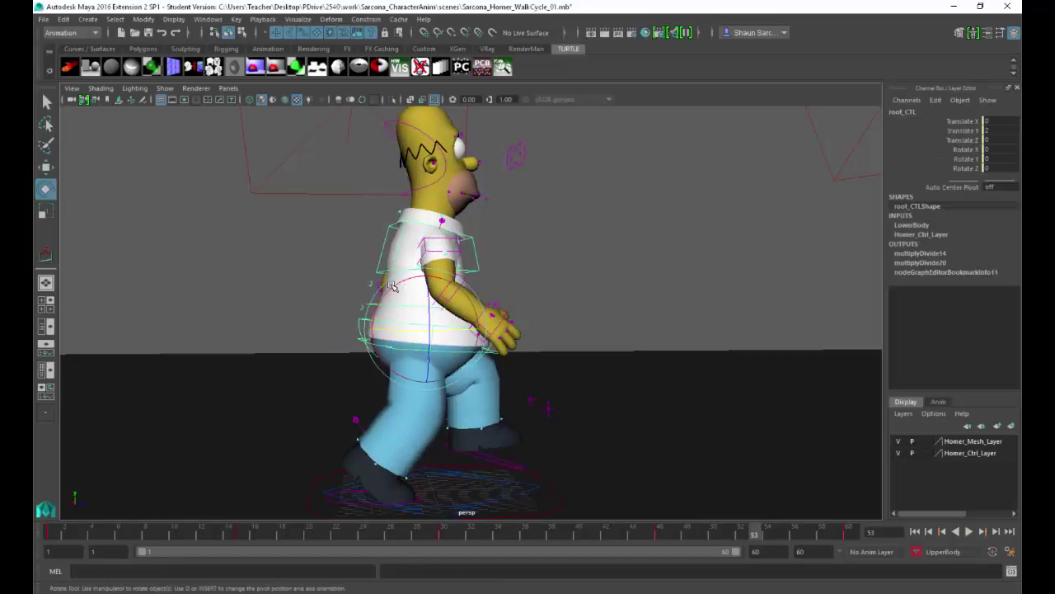
pyautogui.moveTo(397, 287); pyautogui.dragTo(562, 341)
pyautogui.press('w')
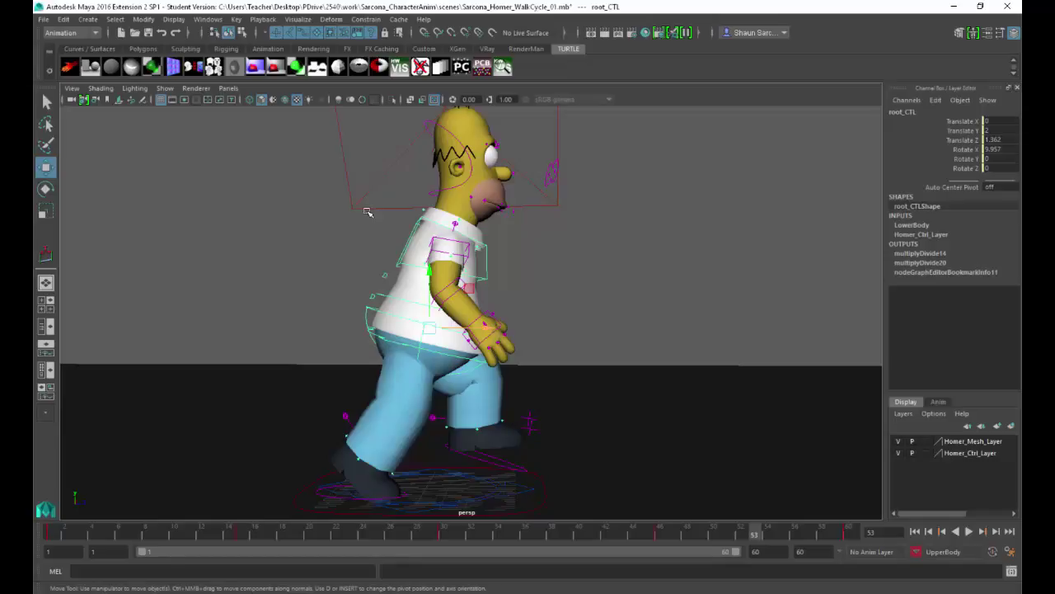
# Open the Graph Editor for the root control and raise its entire Rotate X curve to 14.384.
pyautogui.click(207, 19)
pyautogui.moveTo(259, 73)
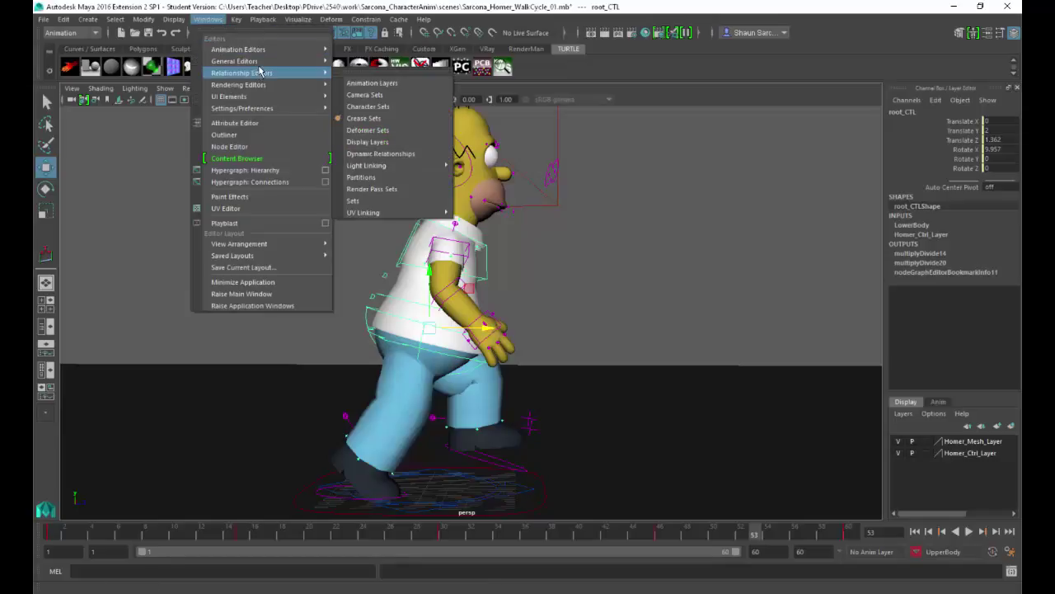
pyautogui.moveTo(283, 51)
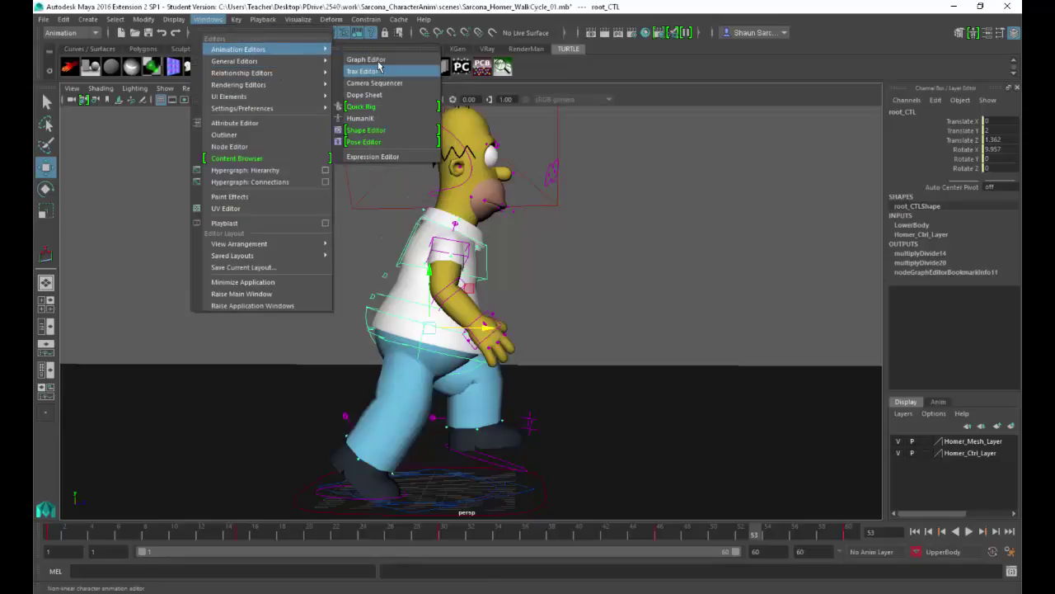
pyautogui.click(377, 62)
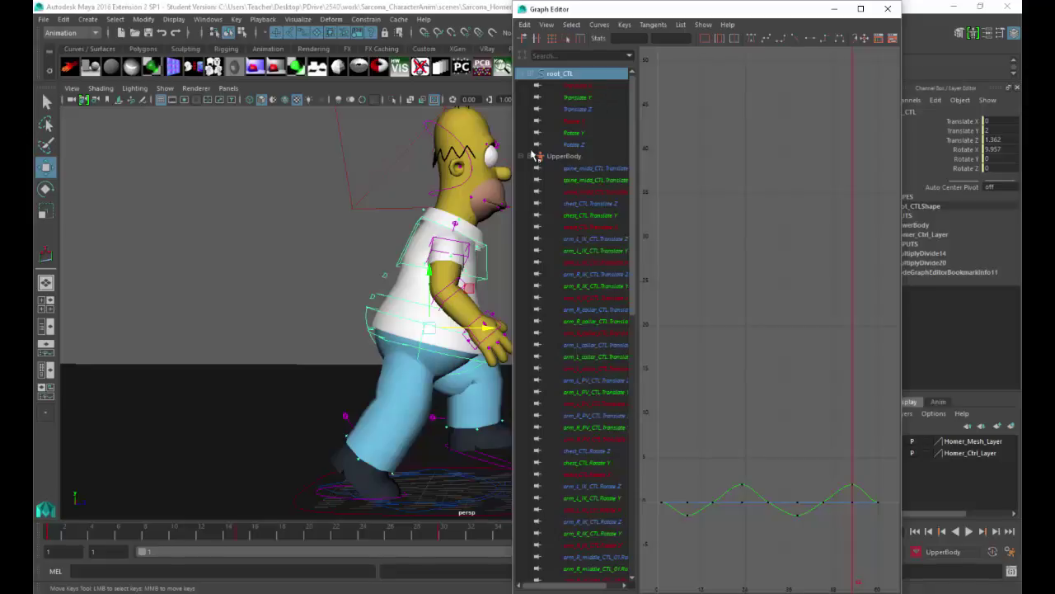
pyautogui.keyDown('alt'); pyautogui.moveTo(372, 235); pyautogui.dragTo(409, 302); pyautogui.keyUp('alt')
pyautogui.press('e')
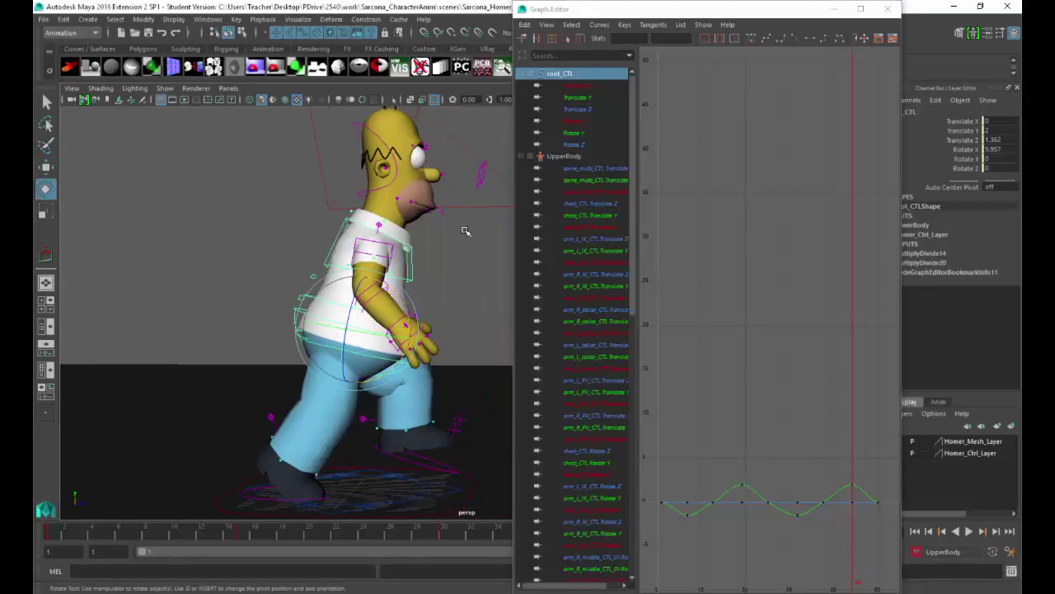
pyautogui.click(597, 122)
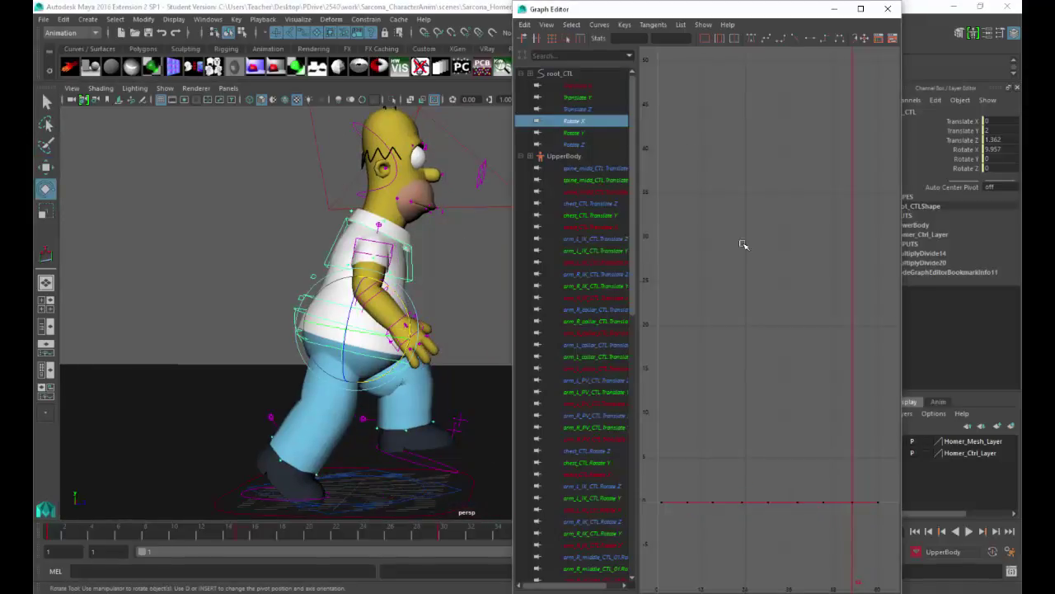
pyautogui.click(780, 502)
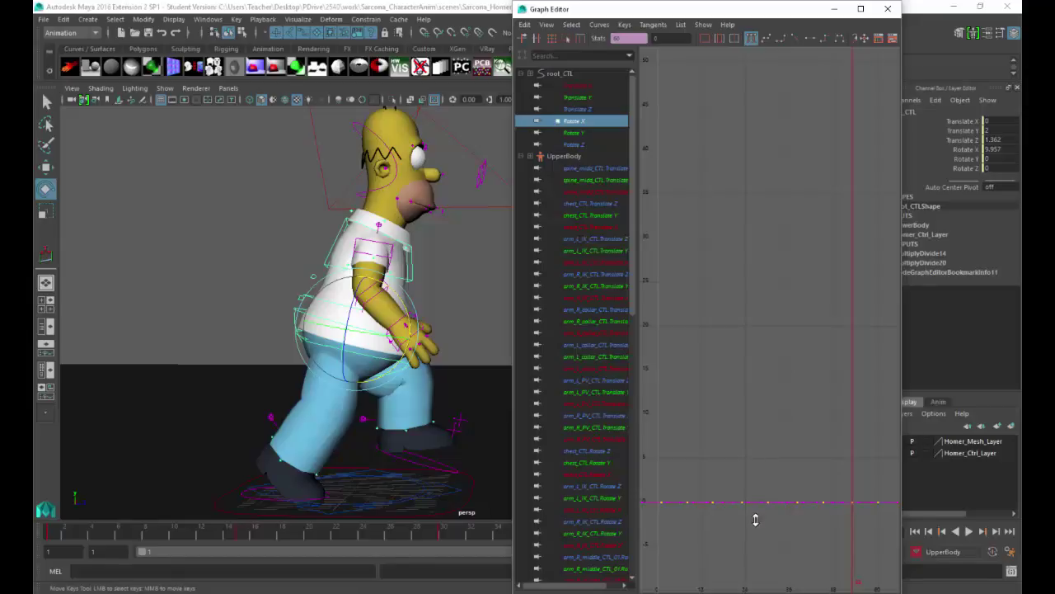
pyautogui.moveTo(755, 519); pyautogui.dragTo(748, 394, button='middle')
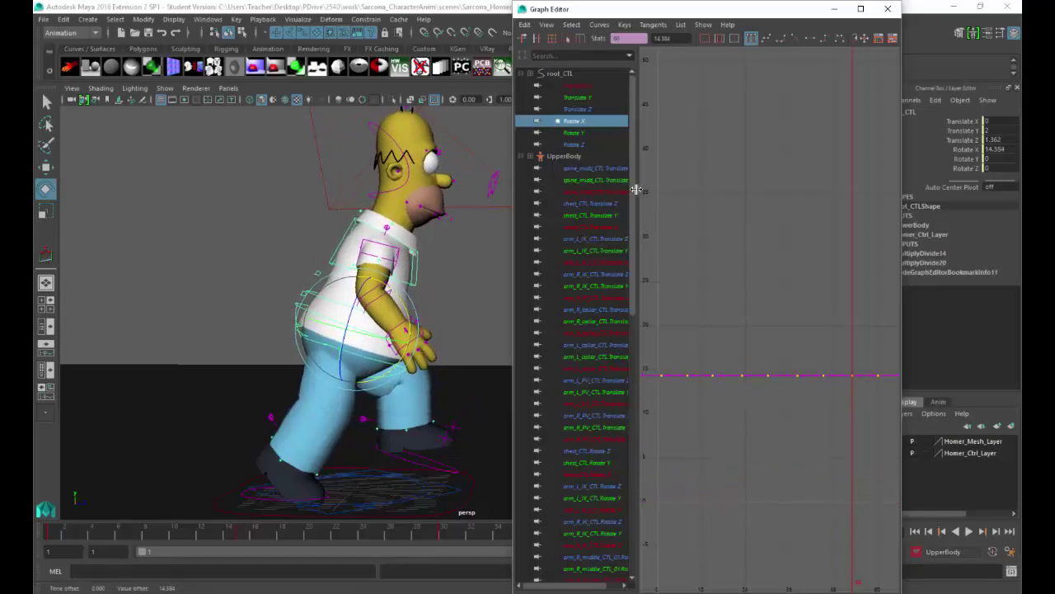
# Raise all keys of the root control's Translate Z curve to 1.539.
pyautogui.click(580, 109)
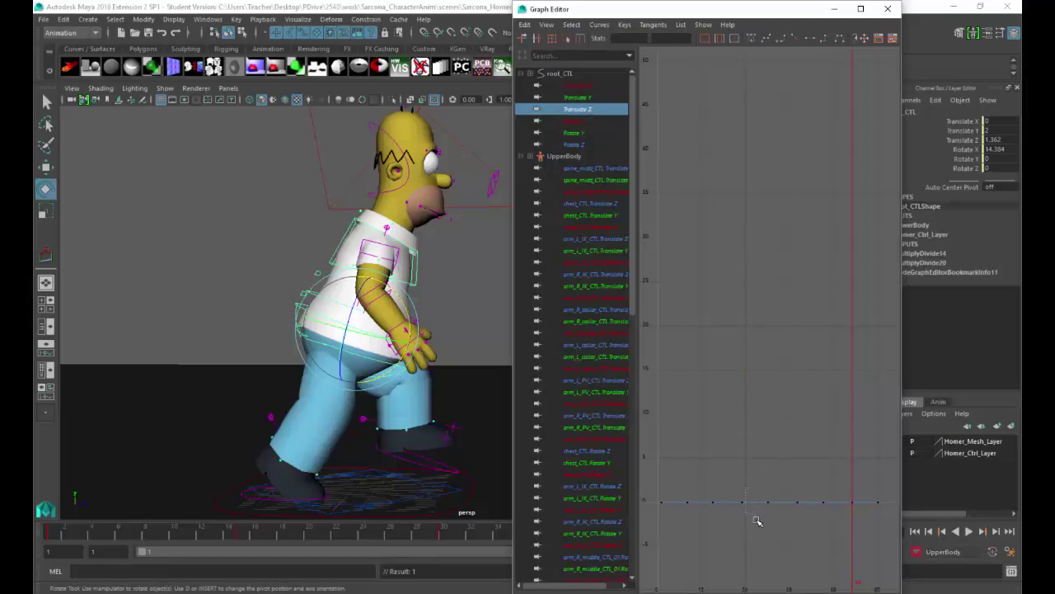
pyautogui.moveTo(758, 520); pyautogui.dragTo(764, 532)
pyautogui.moveTo(765, 535)
pyautogui.keyDown('shift'); pyautogui.mouseDown(button='middle')
pyautogui.moveTo(765, 514)
pyautogui.moveTo(765, 524)
pyautogui.mouseUp(button='middle'); pyautogui.keyUp('shift')
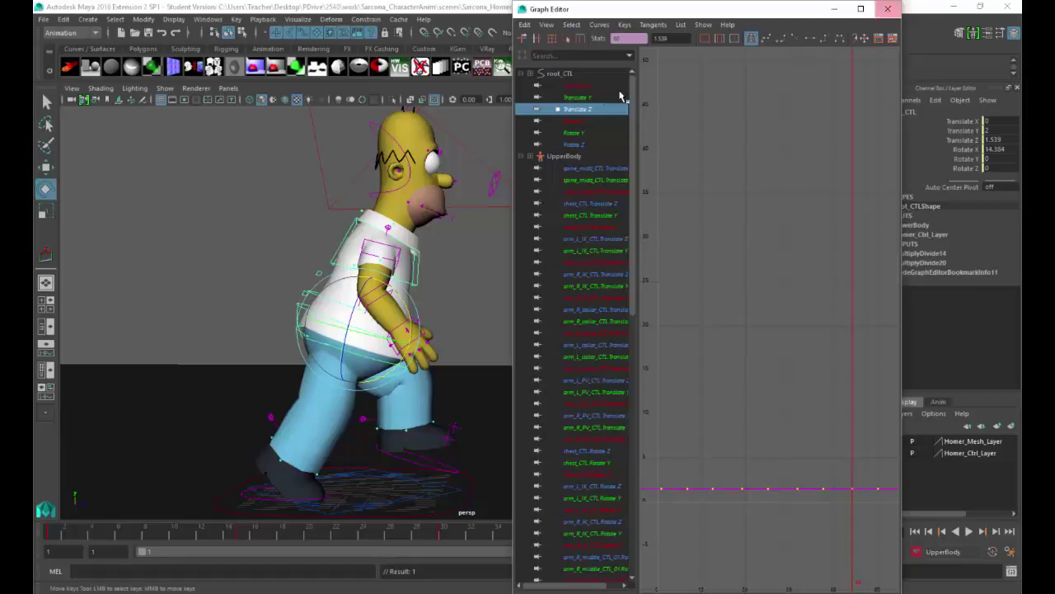
# Lower all keys of the root control's Rotate X curve to 9.701 and close the Graph Editor.
pyautogui.click(588, 132)
pyautogui.click(595, 121)
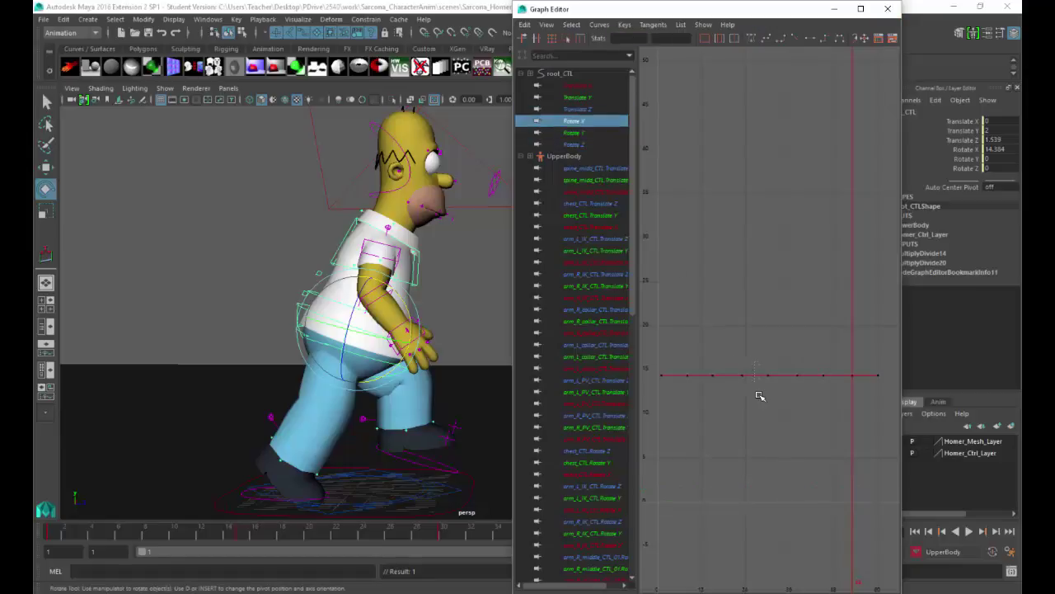
pyautogui.moveTo(759, 396); pyautogui.dragTo(759, 403)
pyautogui.keyDown('shift'); pyautogui.moveTo(759, 414); pyautogui.dragTo(759, 444, button='middle'); pyautogui.keyUp('shift')
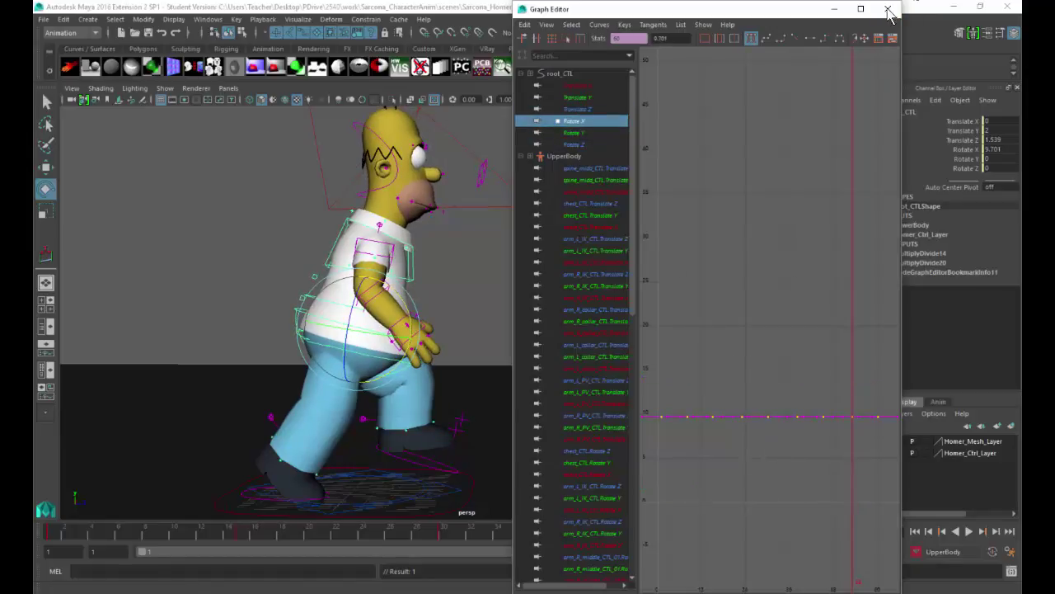
pyautogui.click(888, 9)
# Play the walk cycle and examine the forward lean and upper-body motion from the side and front.
pyautogui.hotkey('alt', 'v')
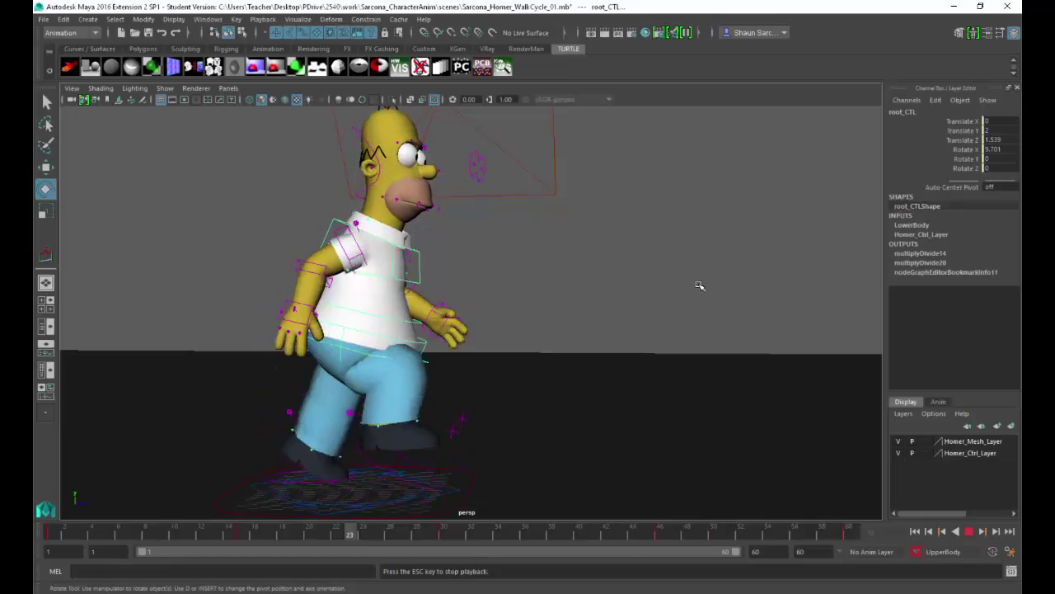
pyautogui.keyDown('alt'); pyautogui.moveTo(559, 254); pyautogui.dragTo(459, 282); pyautogui.keyUp('alt')
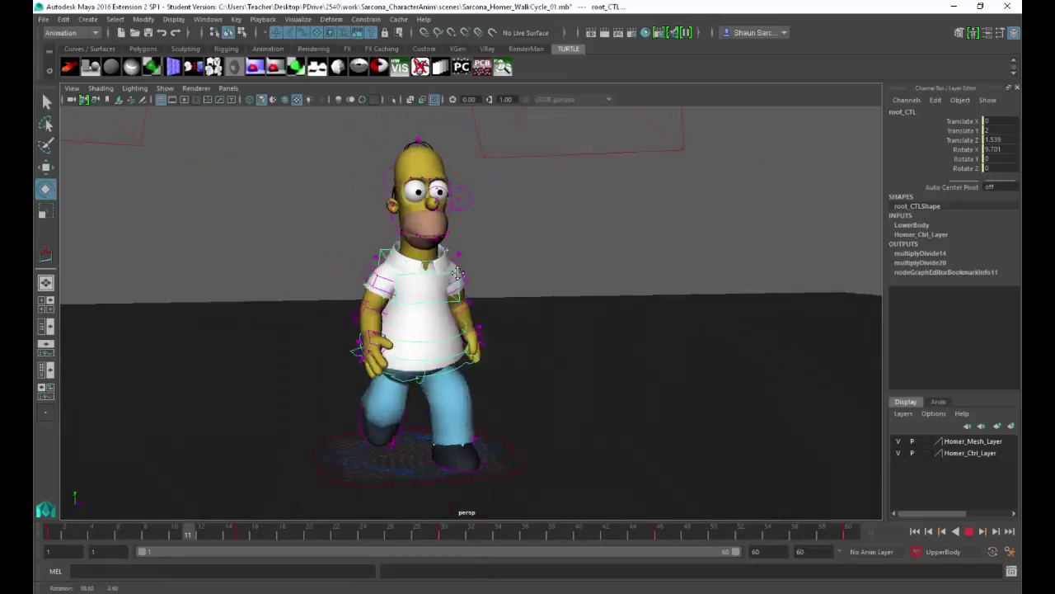
pyautogui.keyDown('alt'); pyautogui.moveTo(458, 282); pyautogui.dragTo(556, 280, button='right'); pyautogui.keyUp('alt')
pyautogui.keyDown('alt'); pyautogui.moveTo(555, 281); pyautogui.dragTo(586, 319, button='middle'); pyautogui.keyUp('alt')
pyautogui.keyDown('alt'); pyautogui.moveTo(586, 318); pyautogui.dragTo(582, 320); pyautogui.keyUp('alt')
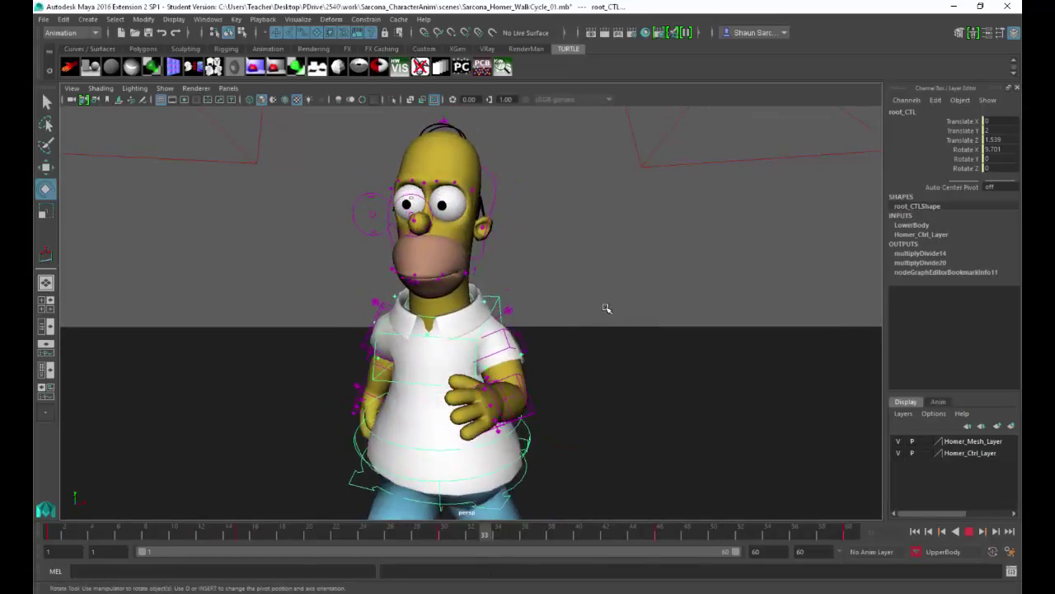
# Make Homer's Head subcharacter set current and play the walk cycle to check the head motion.
pyautogui.press('Escape')
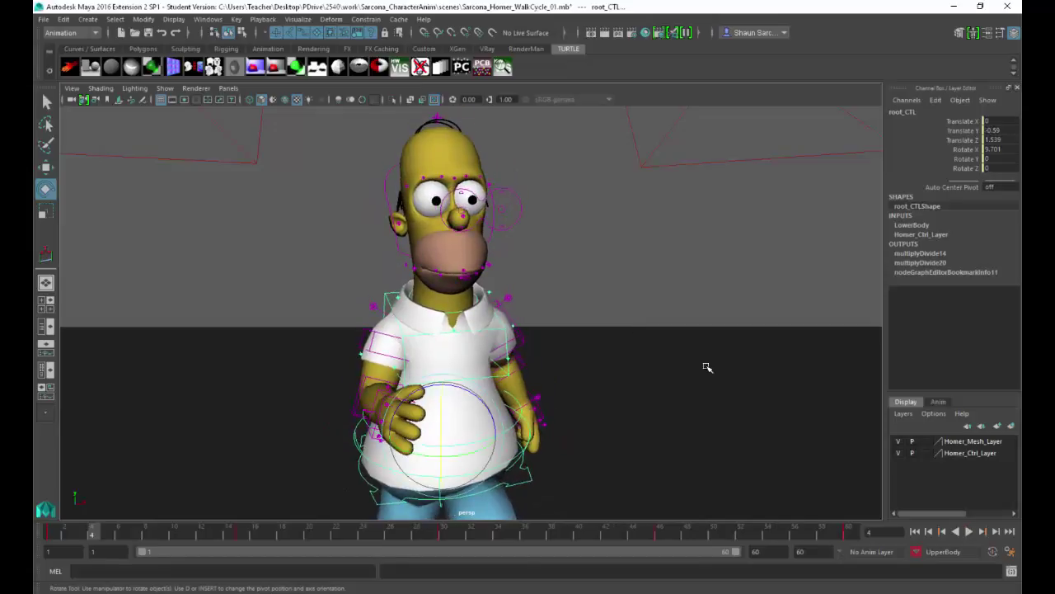
pyautogui.click(919, 554)
pyautogui.moveTo(931, 533)
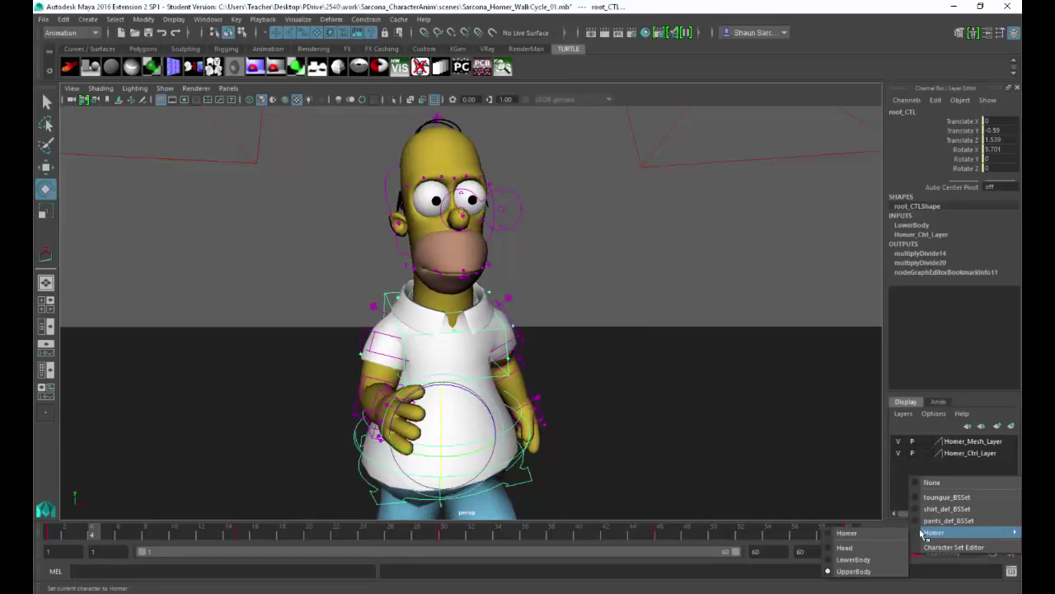
pyautogui.click(853, 549)
pyautogui.hotkey('alt', 'v')
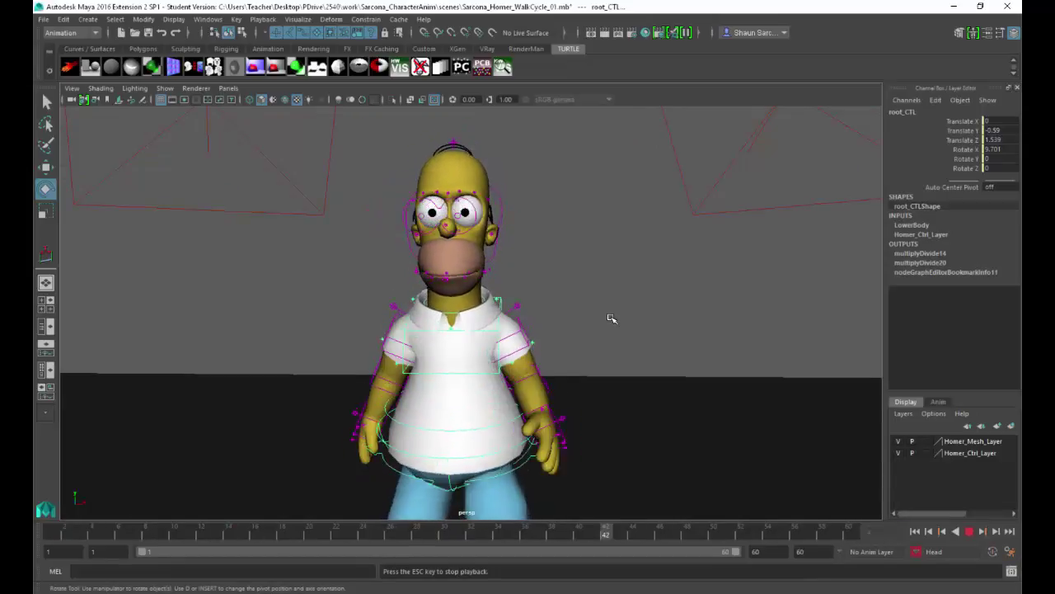
pyautogui.press('Escape')
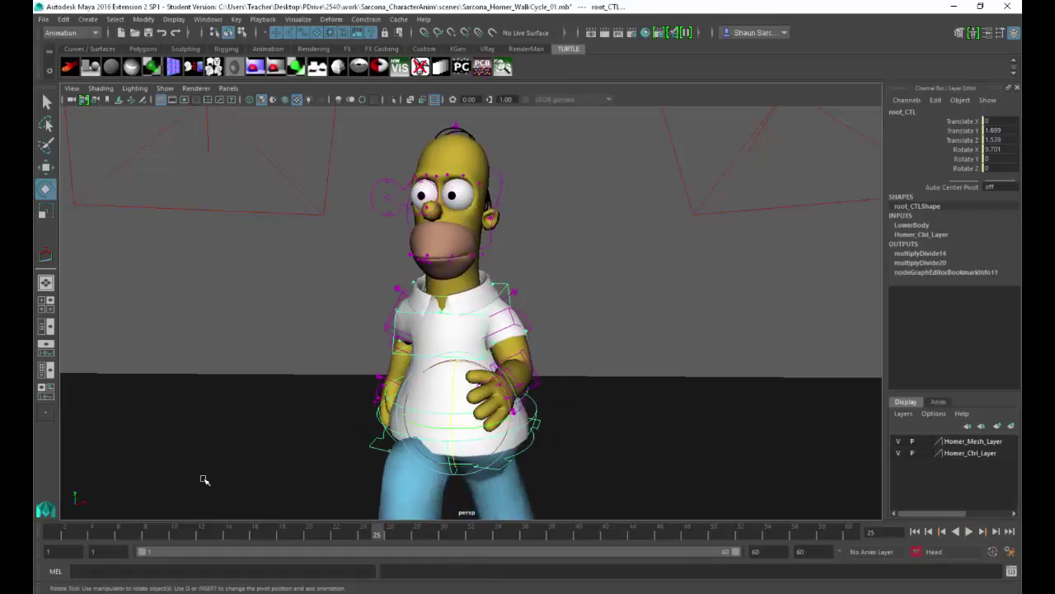
# At frame 1, add the middle neck control's Translate X, Y and Z channels to the Head character set.
pyautogui.moveTo(67, 534); pyautogui.dragTo(36, 542)
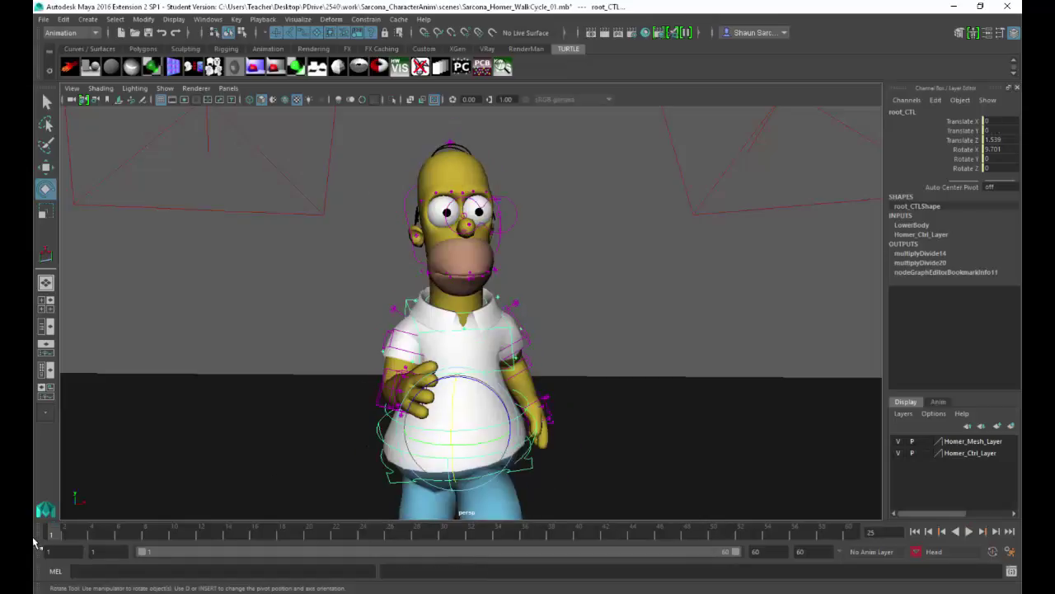
pyautogui.click(467, 315)
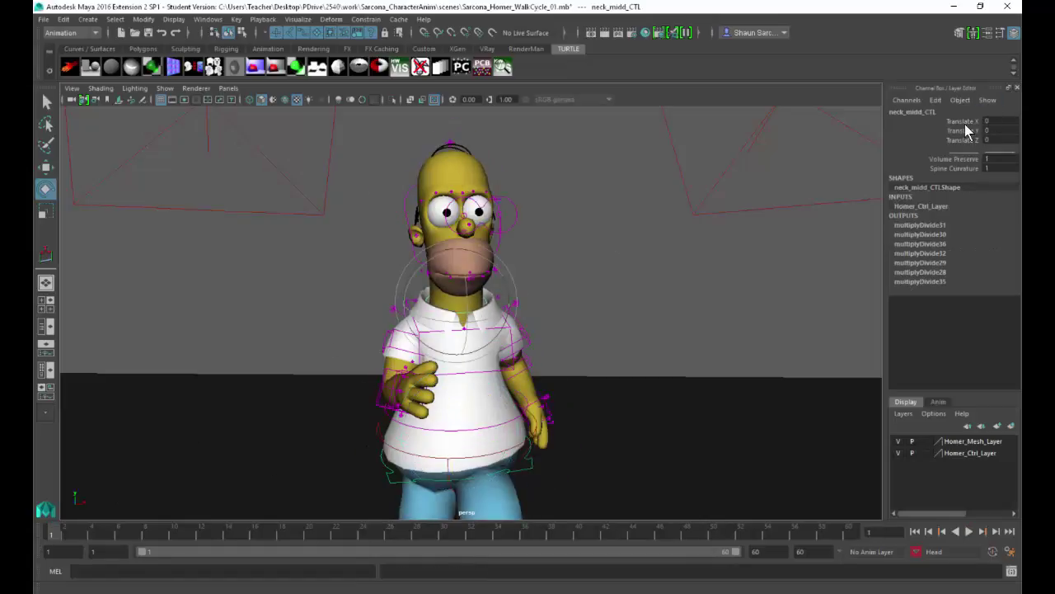
pyautogui.moveTo(965, 123); pyautogui.dragTo(900, 140)
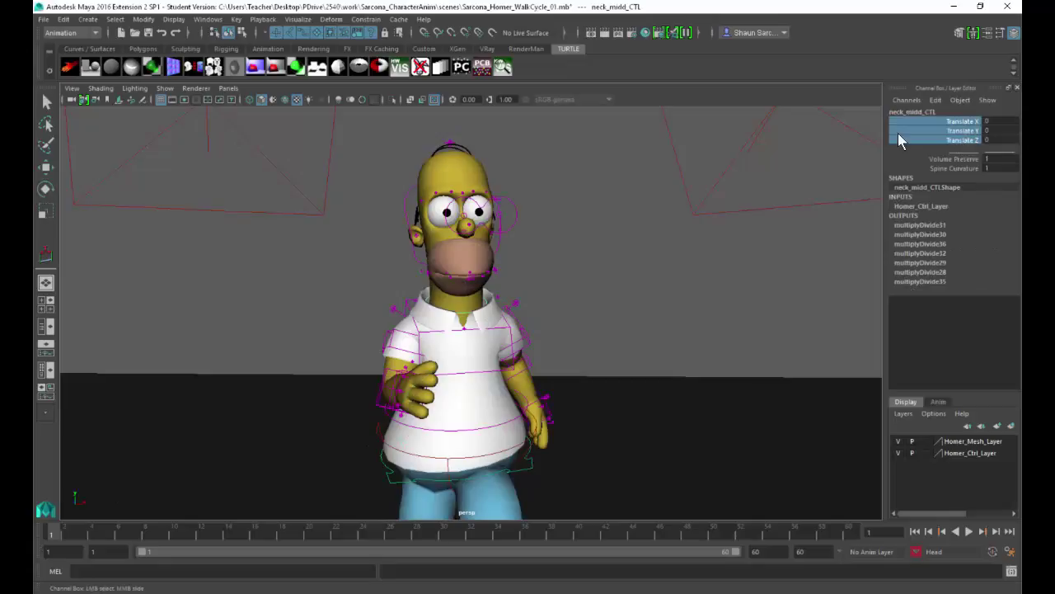
pyautogui.click(236, 19)
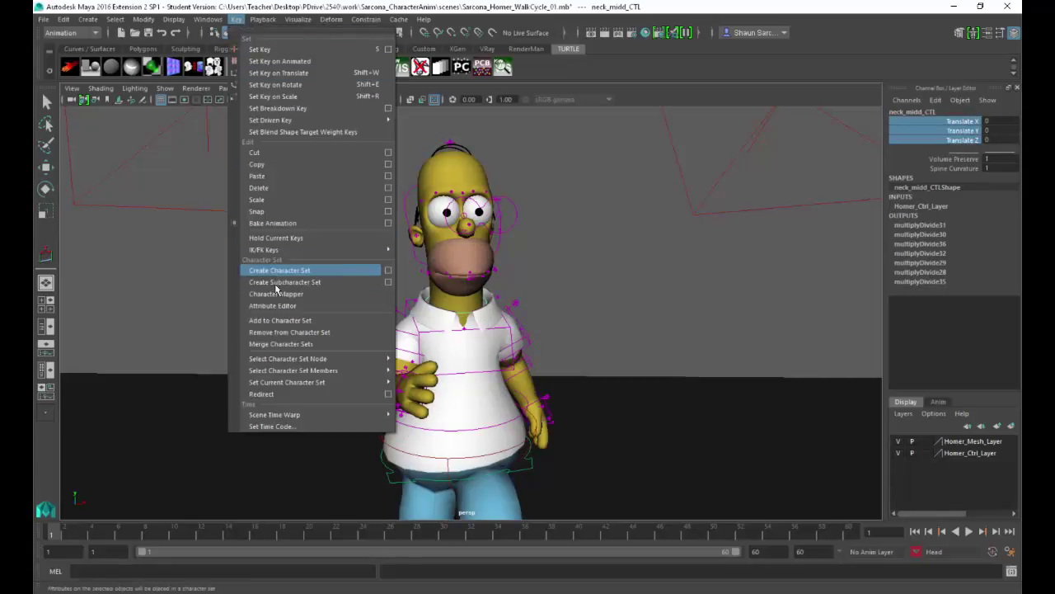
pyautogui.click(284, 319)
# Turn the head control to face forward with Rotate Y at -16.961 and key the pose at frames 1 and 60.
pyautogui.keyDown('alt'); pyautogui.moveTo(438, 297); pyautogui.dragTo(443, 337, button='middle'); pyautogui.keyUp('alt')
pyautogui.keyDown('alt'); pyautogui.moveTo(443, 337); pyautogui.dragTo(540, 360, button='right'); pyautogui.keyUp('alt')
pyautogui.press('e')
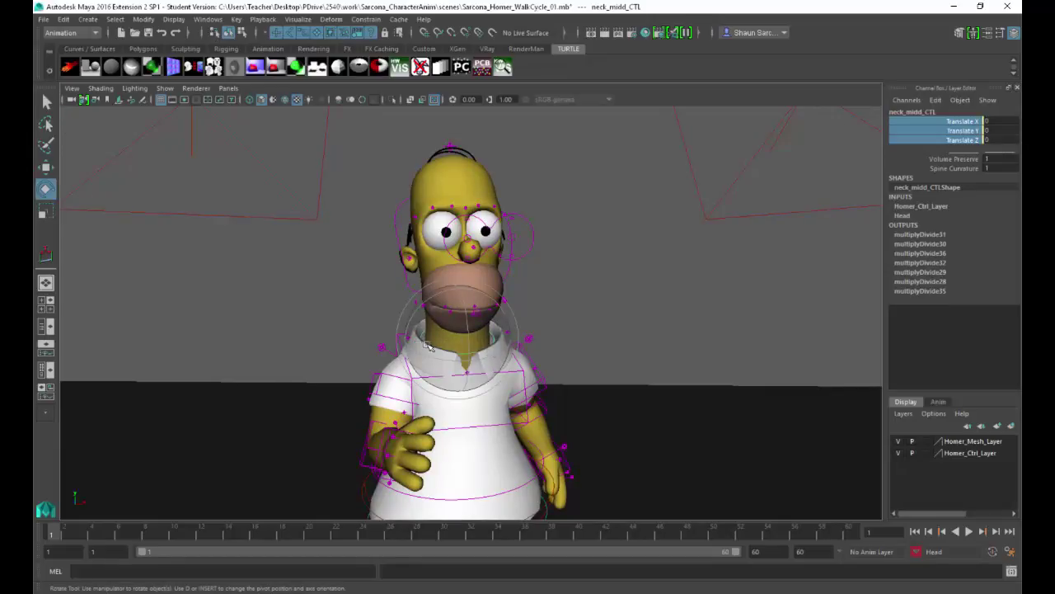
pyautogui.keyDown('alt'); pyautogui.moveTo(427, 344); pyautogui.dragTo(463, 348); pyautogui.keyUp('alt')
pyautogui.keyDown('alt'); pyautogui.moveTo(463, 348); pyautogui.dragTo(537, 333, button='right'); pyautogui.keyUp('alt')
pyautogui.click(475, 300)
pyautogui.keyDown('alt'); pyautogui.moveTo(476, 299); pyautogui.dragTo(419, 271); pyautogui.keyUp('alt')
pyautogui.click(372, 272)
pyautogui.moveTo(560, 330); pyautogui.dragTo(560, 279)
pyautogui.press('space')
pyautogui.keyDown('alt'); pyautogui.moveTo(657, 311); pyautogui.dragTo(520, 279, button='right'); pyautogui.keyUp('alt')
pyautogui.keyDown('alt'); pyautogui.moveTo(521, 278); pyautogui.dragTo(534, 279, button='middle'); pyautogui.keyUp('alt')
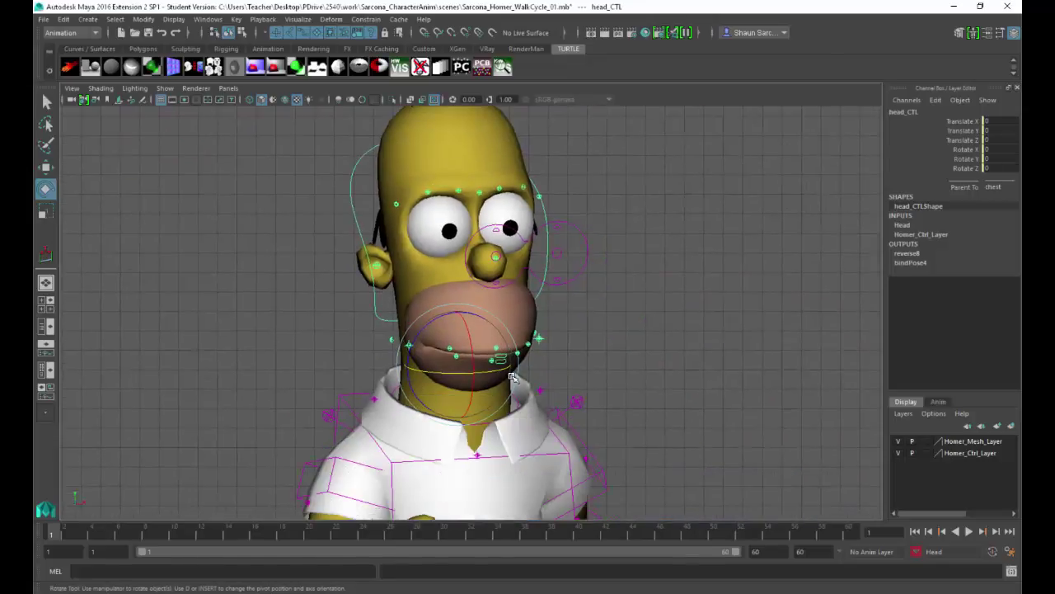
pyautogui.moveTo(507, 373); pyautogui.dragTo(489, 371)
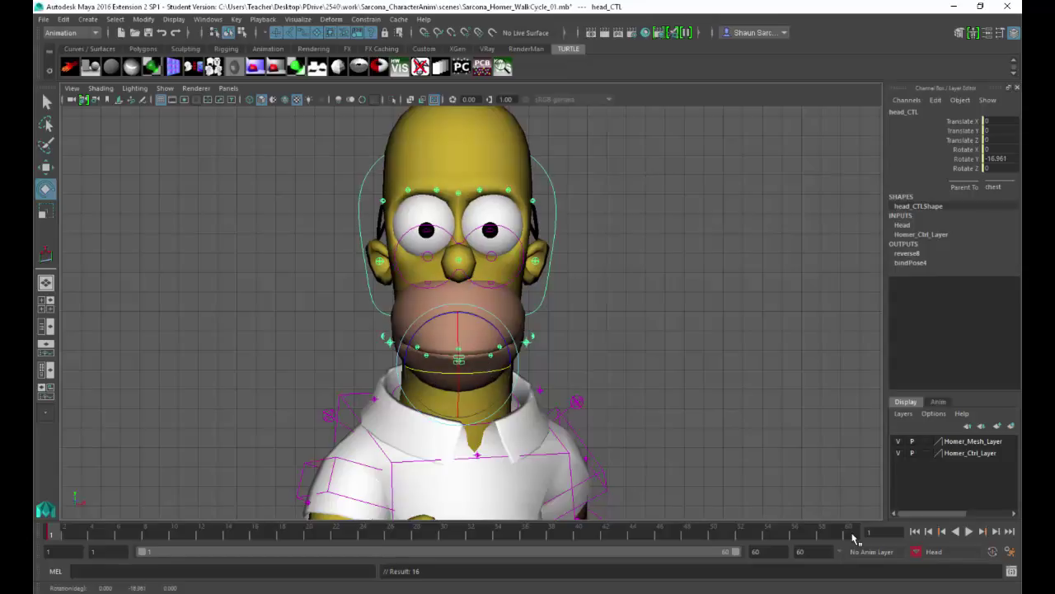
# At frame 30, counter-rotate the head control to Rotate Y 18.017 and key it.
pyautogui.click(443, 535)
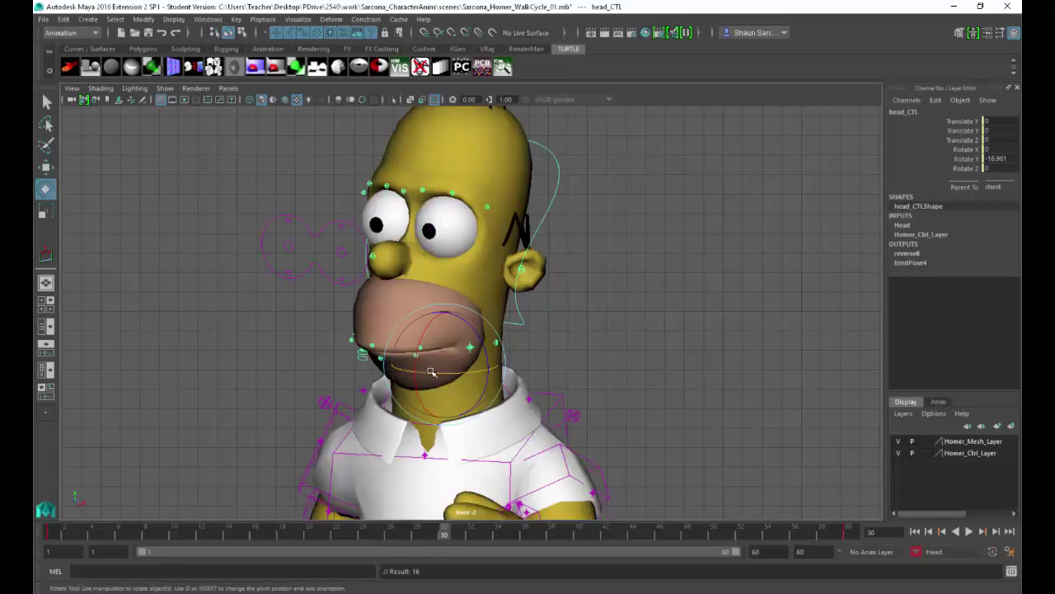
pyautogui.moveTo(399, 374); pyautogui.dragTo(484, 366)
pyautogui.press('space')
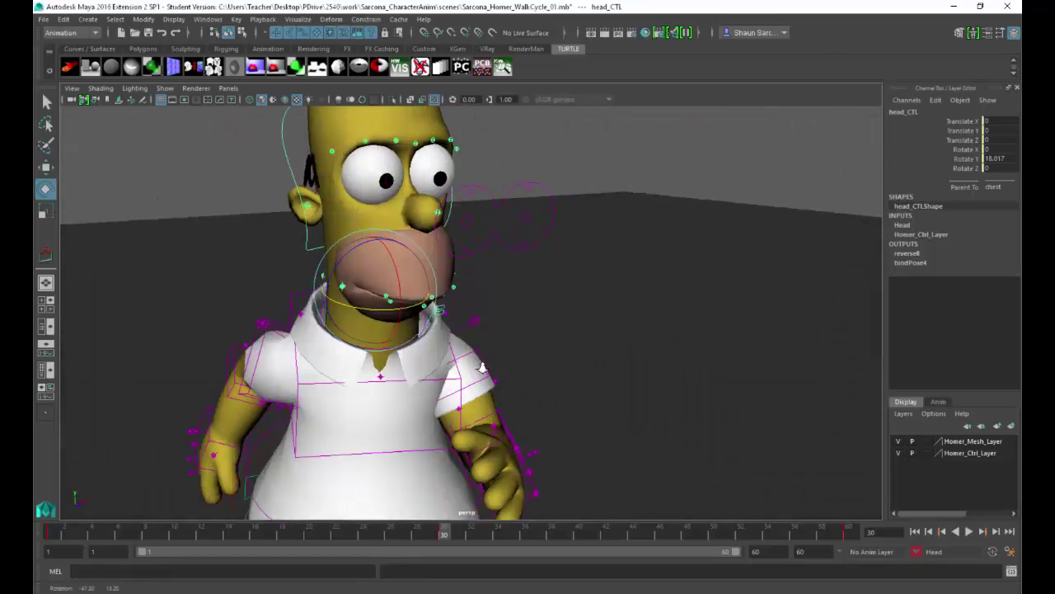
# Play the walk cycle and examine the head's counter-rotation from the front and the side.
pyautogui.keyDown('alt'); pyautogui.moveTo(485, 366); pyautogui.dragTo(443, 334, button='right'); pyautogui.keyUp('alt')
pyautogui.keyDown('alt'); pyautogui.moveTo(442, 334); pyautogui.dragTo(438, 332); pyautogui.keyUp('alt')
pyautogui.hotkey('alt', 'v')
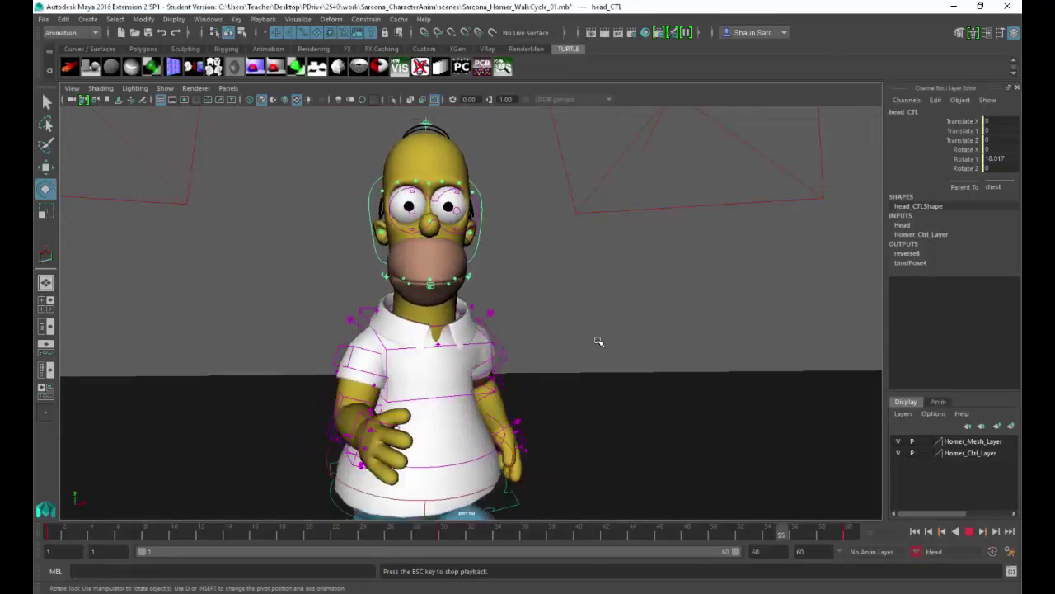
pyautogui.keyDown('alt'); pyautogui.moveTo(558, 313); pyautogui.dragTo(671, 339); pyautogui.keyUp('alt')
pyautogui.keyDown('alt'); pyautogui.moveTo(671, 339); pyautogui.dragTo(502, 278, button='right'); pyautogui.keyUp('alt')
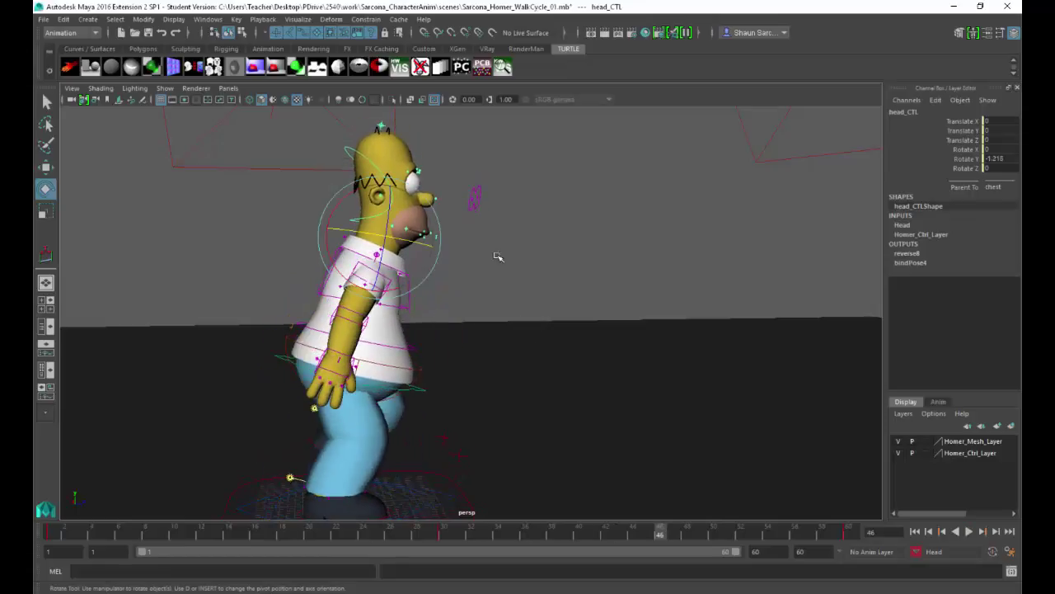
pyautogui.press('Escape')
# Try to squash the head by lowering its deformation control at frame 46, and undo the move.
pyautogui.keyDown('alt'); pyautogui.moveTo(508, 191); pyautogui.dragTo(504, 235, button='right'); pyautogui.keyUp('alt')
pyautogui.keyDown('alt'); pyautogui.moveTo(503, 234); pyautogui.dragTo(511, 246, button='middle'); pyautogui.keyUp('alt')
pyautogui.click(400, 193)
pyautogui.press('w')
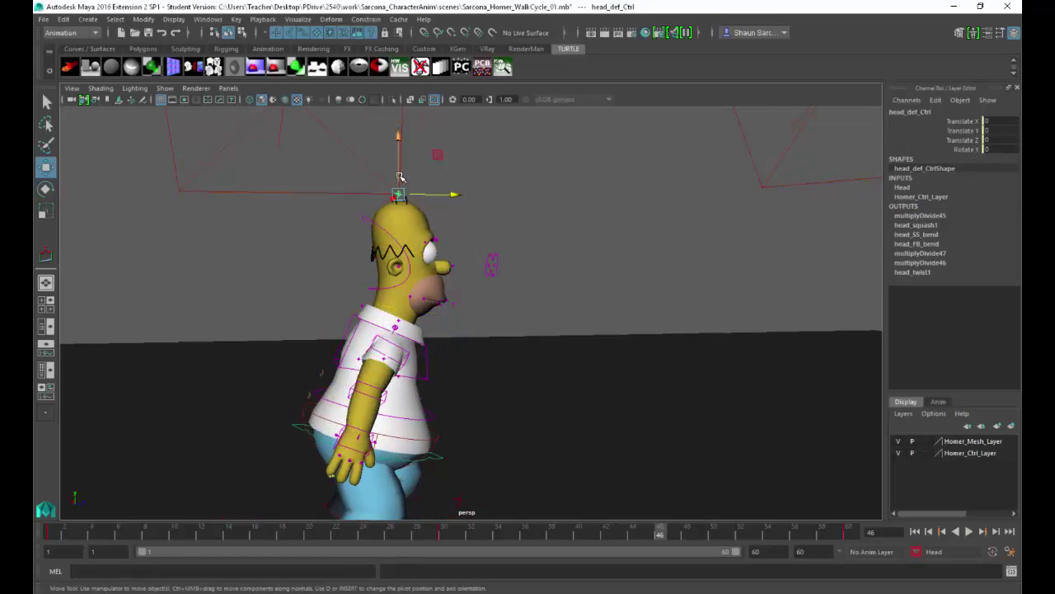
pyautogui.moveTo(398, 140); pyautogui.dragTo(397, 139)
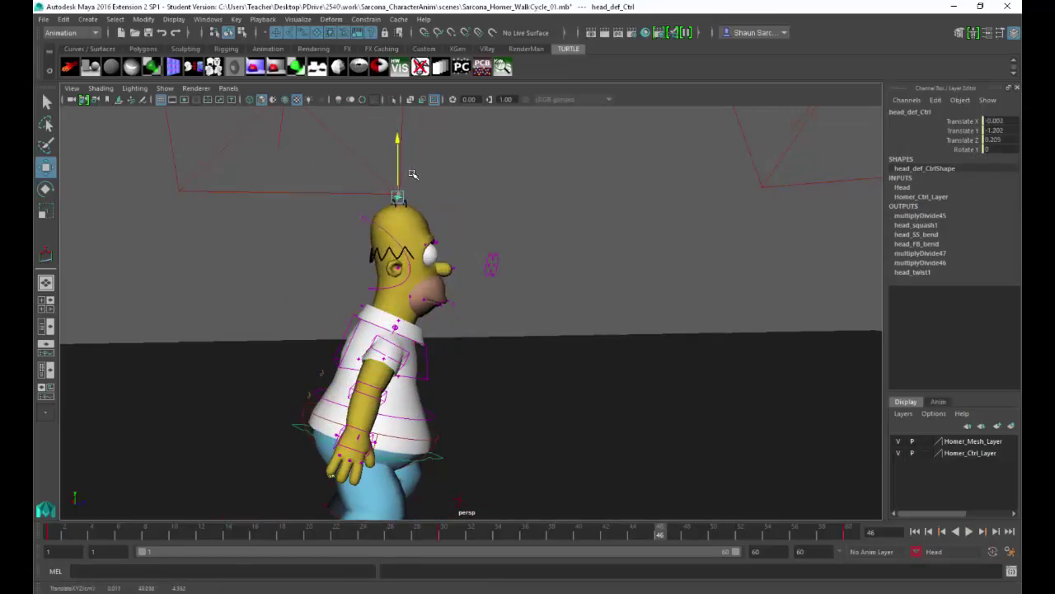
pyautogui.hotkey('ctrl', 'z')
# Key the head deformation control stretched to Translate Y 1.504 at frame 21 and squashed to Translate Y -0.791 at frame 8.
pyautogui.moveTo(58, 534); pyautogui.dragTo(326, 522)
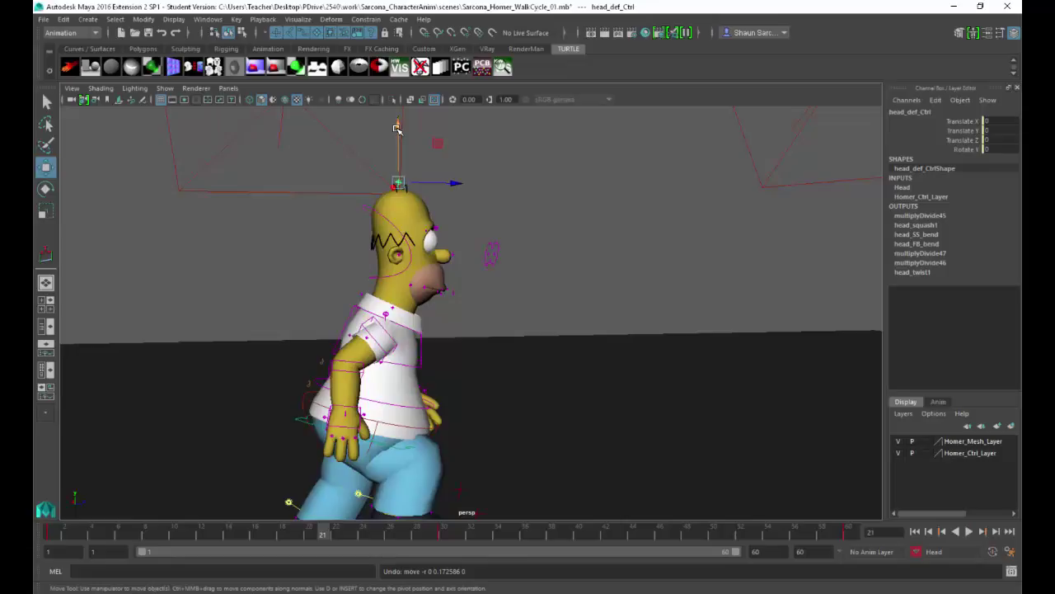
pyautogui.moveTo(396, 128); pyautogui.dragTo(397, 118)
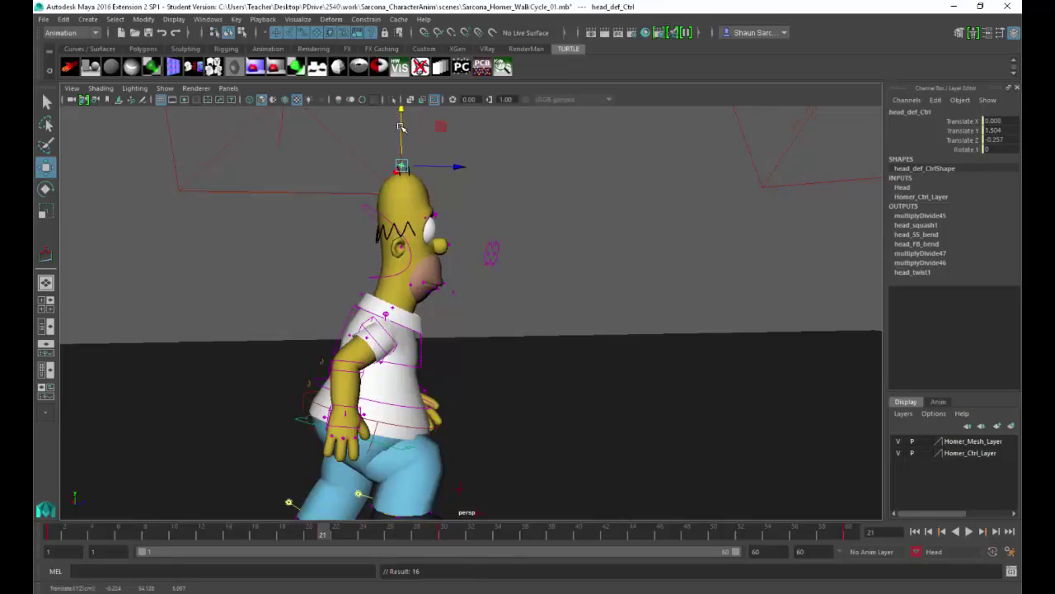
pyautogui.moveTo(231, 537); pyautogui.dragTo(147, 538)
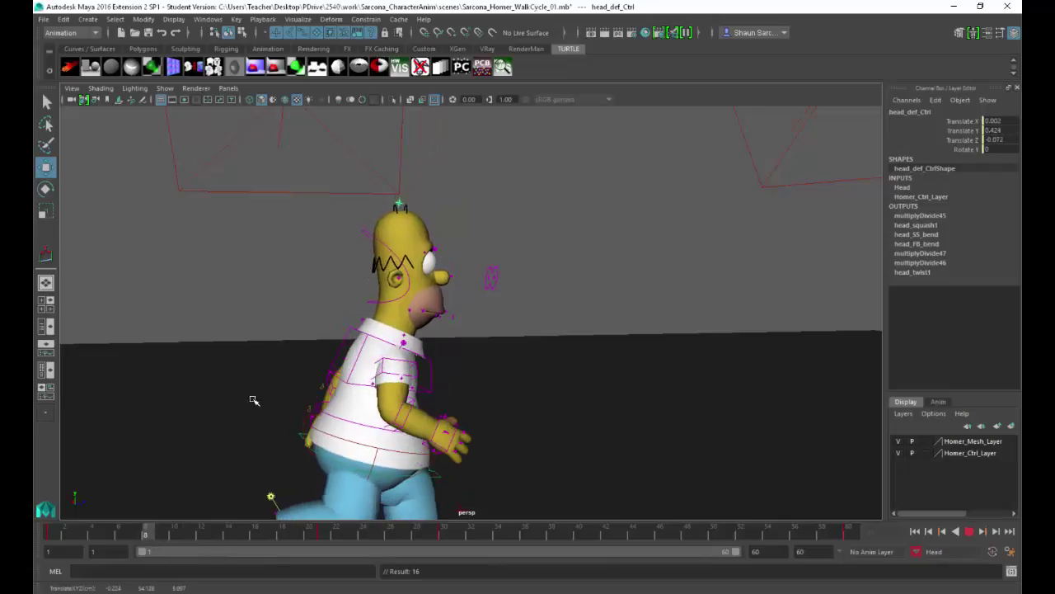
pyautogui.moveTo(400, 144); pyautogui.dragTo(398, 155)
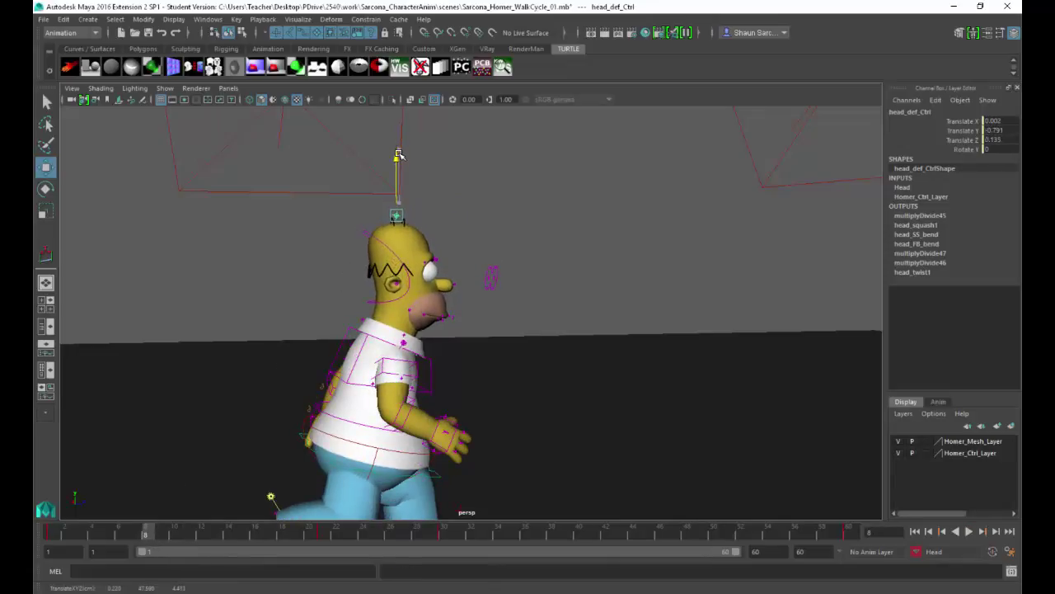
pyautogui.keyDown('alt'); pyautogui.moveTo(549, 380); pyautogui.dragTo(521, 350); pyautogui.keyUp('alt')
pyautogui.keyDown('alt'); pyautogui.moveTo(521, 350); pyautogui.dragTo(466, 360, button='right'); pyautogui.keyUp('alt')
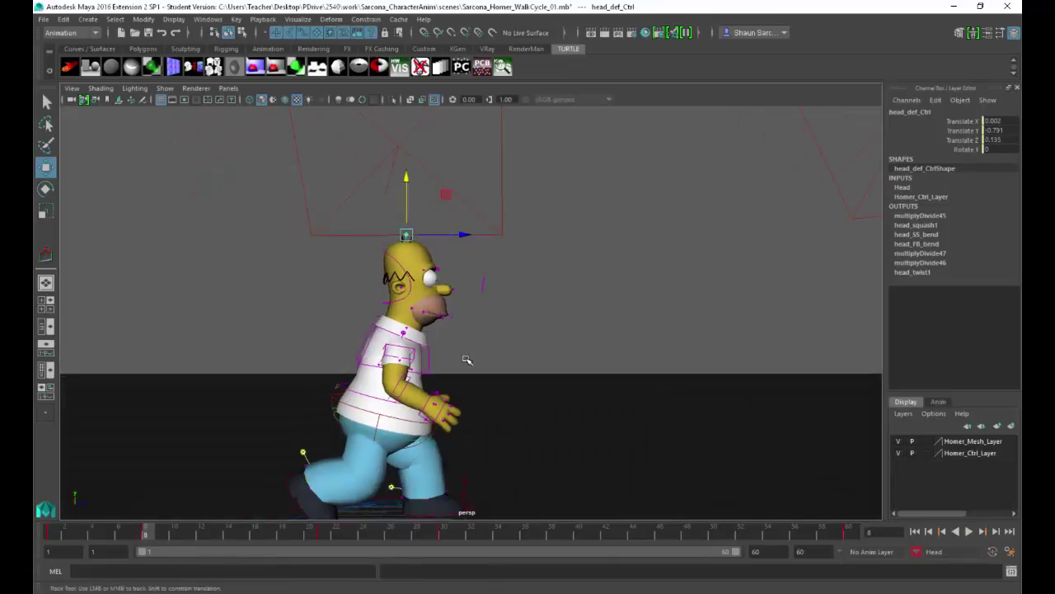
pyautogui.keyDown('alt'); pyautogui.moveTo(467, 360); pyautogui.dragTo(439, 360, button='middle'); pyautogui.keyUp('alt')
# Play back the head squash and stretch, and delete its keys between frames 6 and 22.
pyautogui.hotkey('alt', 'v')
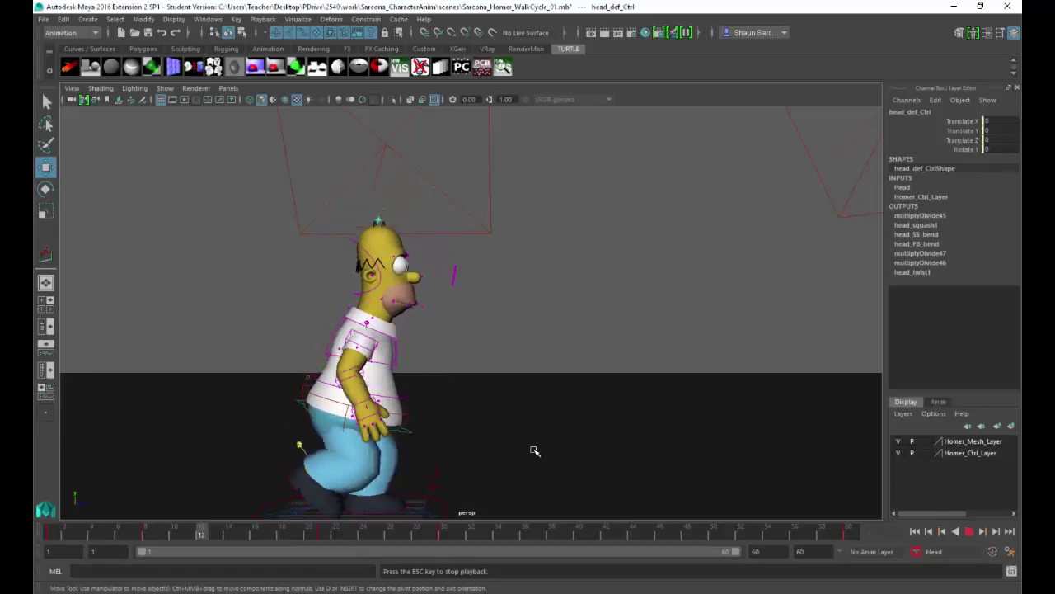
pyautogui.press('Escape')
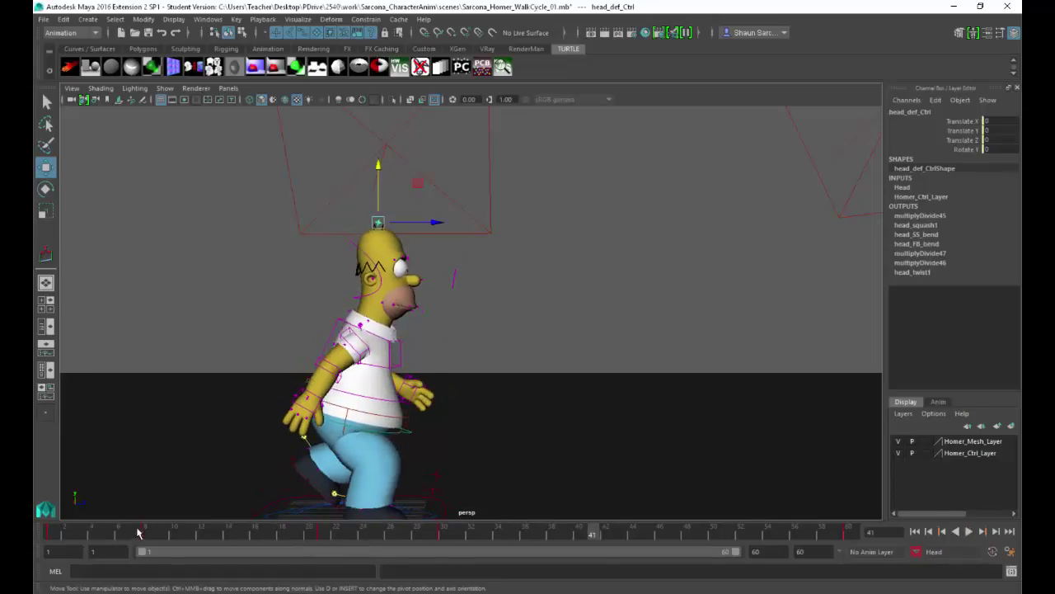
pyautogui.keyDown('shift'); pyautogui.moveTo(118, 533); pyautogui.dragTo(330, 533); pyautogui.keyUp('shift')
pyautogui.rightClick(313, 532)
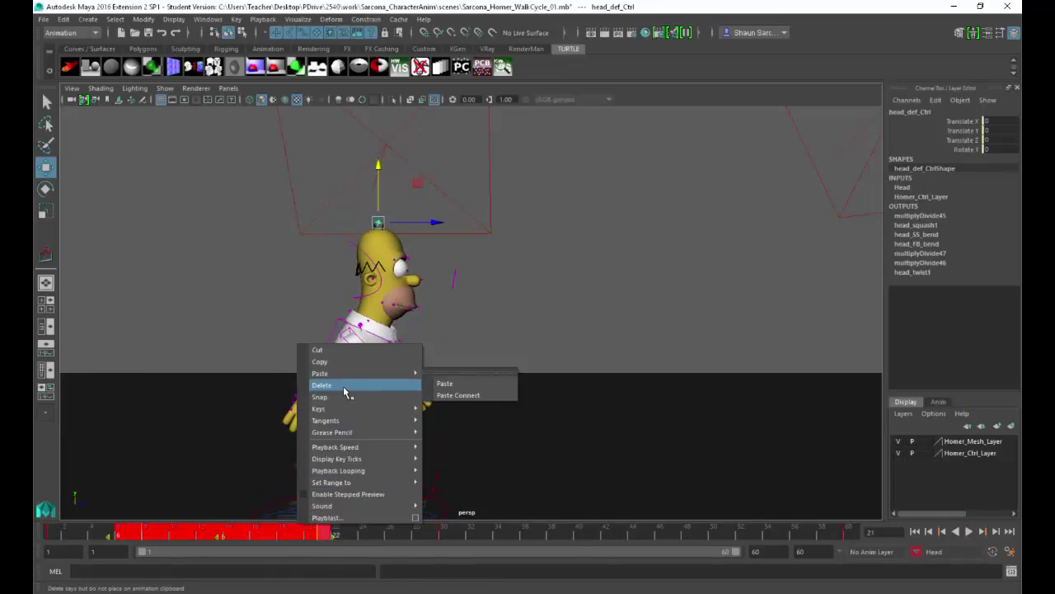
pyautogui.click(344, 386)
# Play the completed walk cycle and examine it from the front and the side.
pyautogui.hotkey('alt', 'v')
pyautogui.keyDown('alt'); pyautogui.moveTo(478, 363); pyautogui.dragTo(450, 363); pyautogui.keyUp('alt')
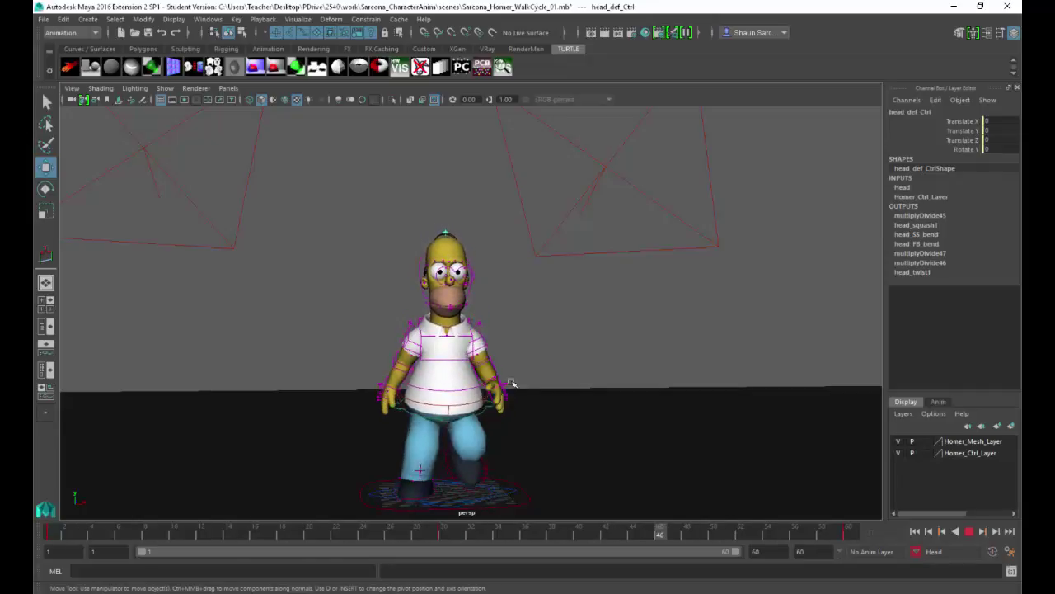
pyautogui.keyDown('alt'); pyautogui.moveTo(511, 385); pyautogui.dragTo(515, 371); pyautogui.keyUp('alt')
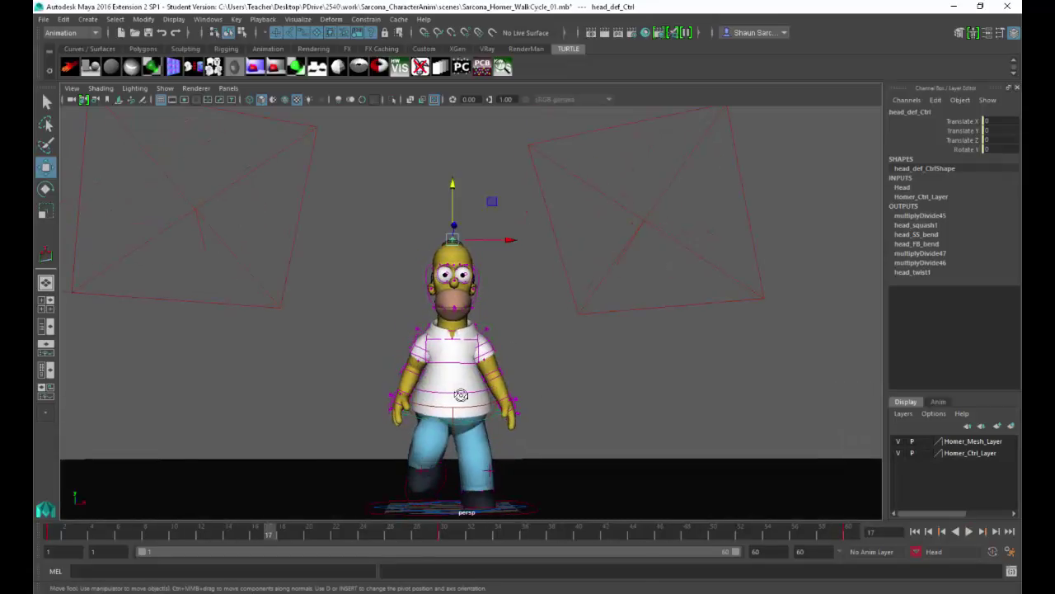
pyautogui.keyDown('alt'); pyautogui.moveTo(544, 387); pyautogui.dragTo(488, 372); pyautogui.keyUp('alt')
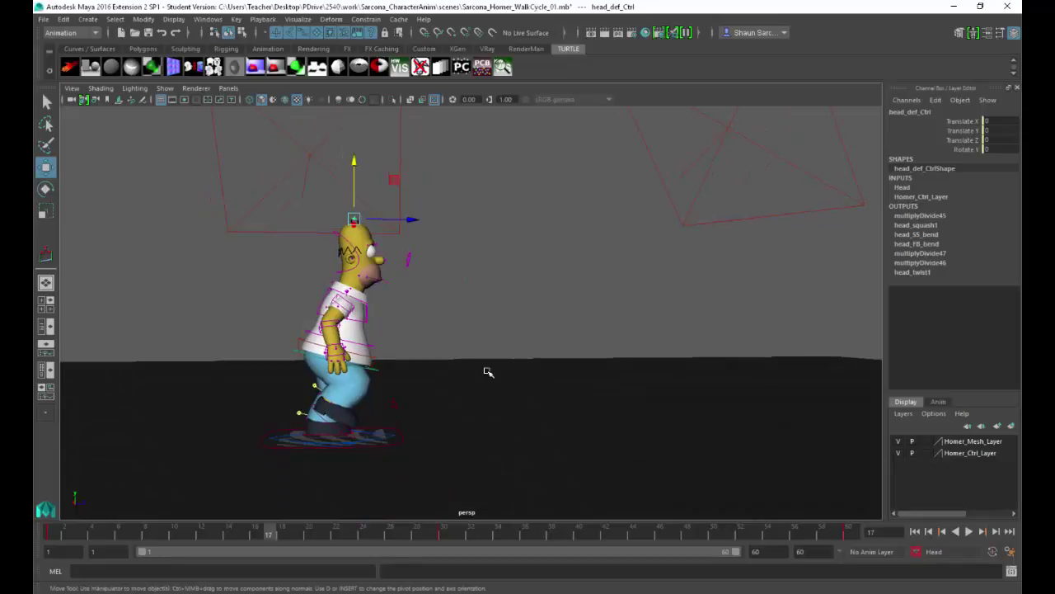
# Save the scene as a new version whose file name ends in Homer_WalkCycle_02_Complete.
pyautogui.click(42, 18)
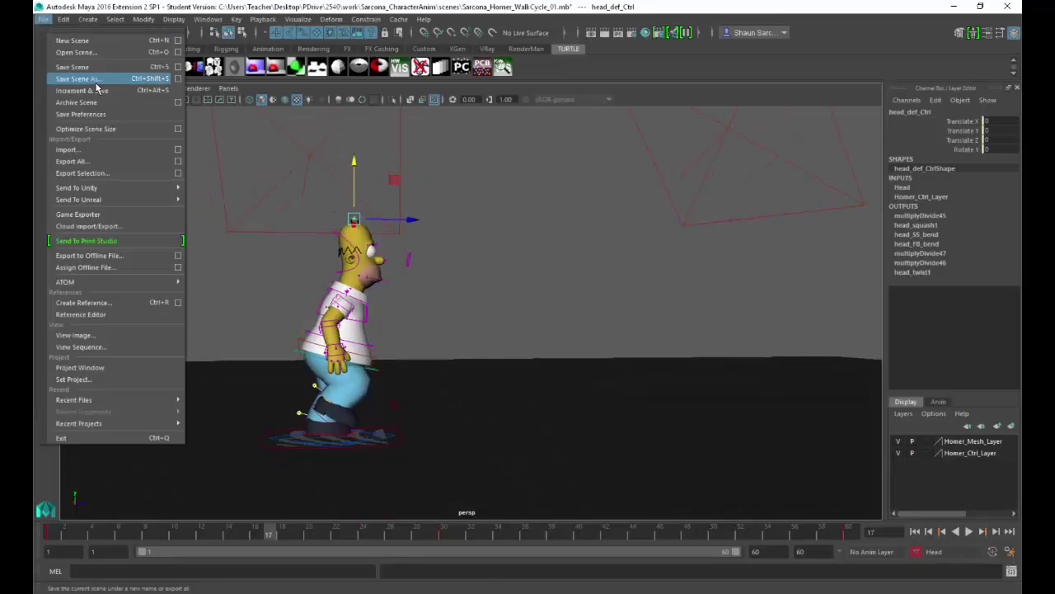
pyautogui.click(74, 75)
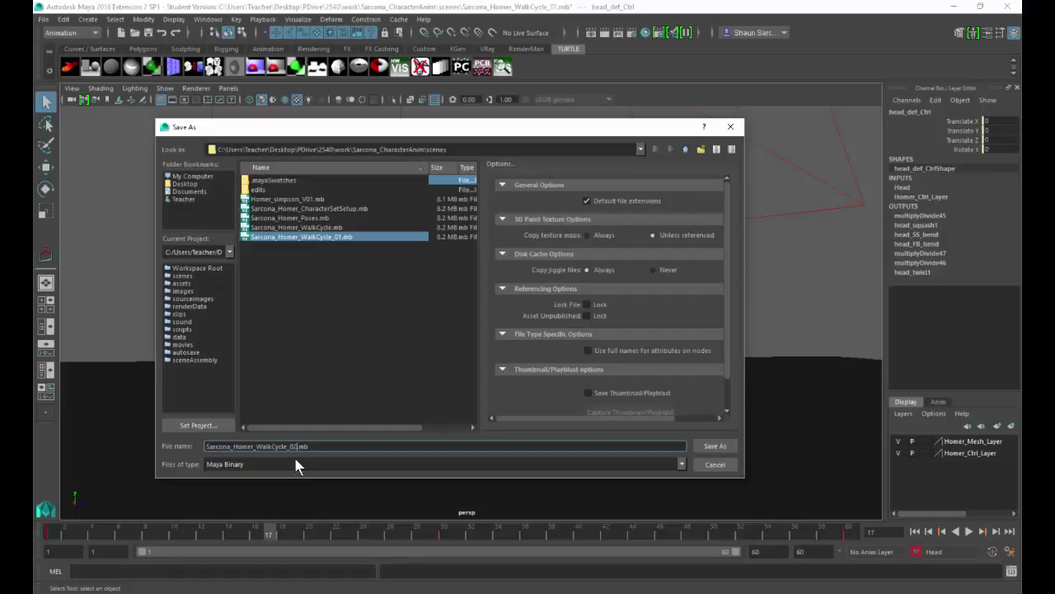
pyautogui.write('lete')
pyautogui.press('Return')
pyautogui.press('Return')
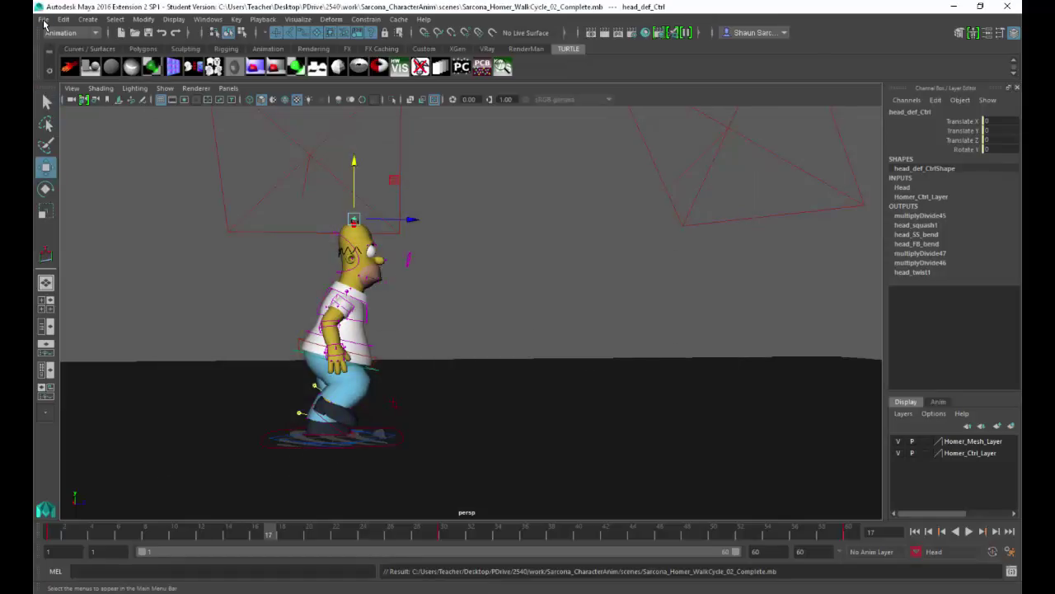
# Save another copy of the scene with the file name ending in Homer_WalkCycle_03_TraxEditor.
pyautogui.click(42, 18)
pyautogui.click(86, 80)
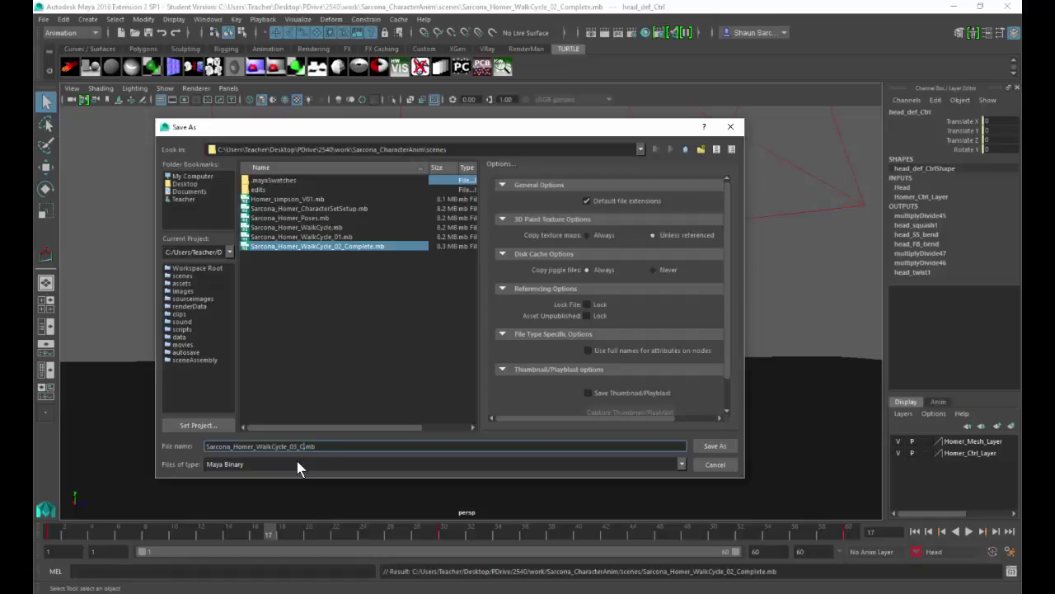
pyautogui.press('BackSpace')
pyautogui.write('Basi')
pyautogui.press('Return')
# Deselect the head control and make the whole Homer character set the current one.
pyautogui.click(501, 312)
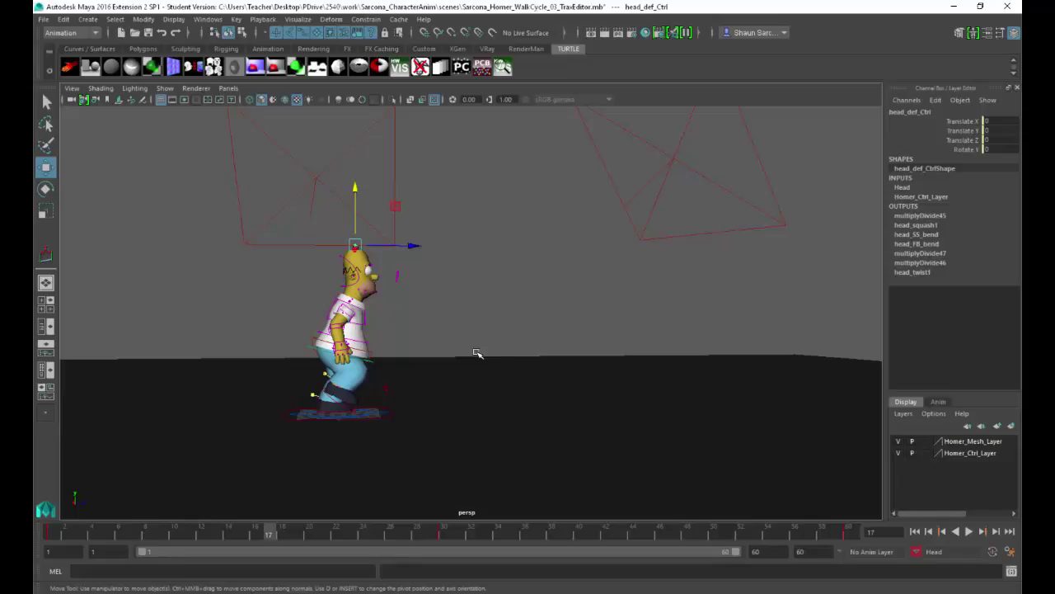
pyautogui.click(503, 278)
pyautogui.keyDown('alt'); pyautogui.moveTo(398, 329); pyautogui.dragTo(610, 371, button='right'); pyautogui.keyUp('alt')
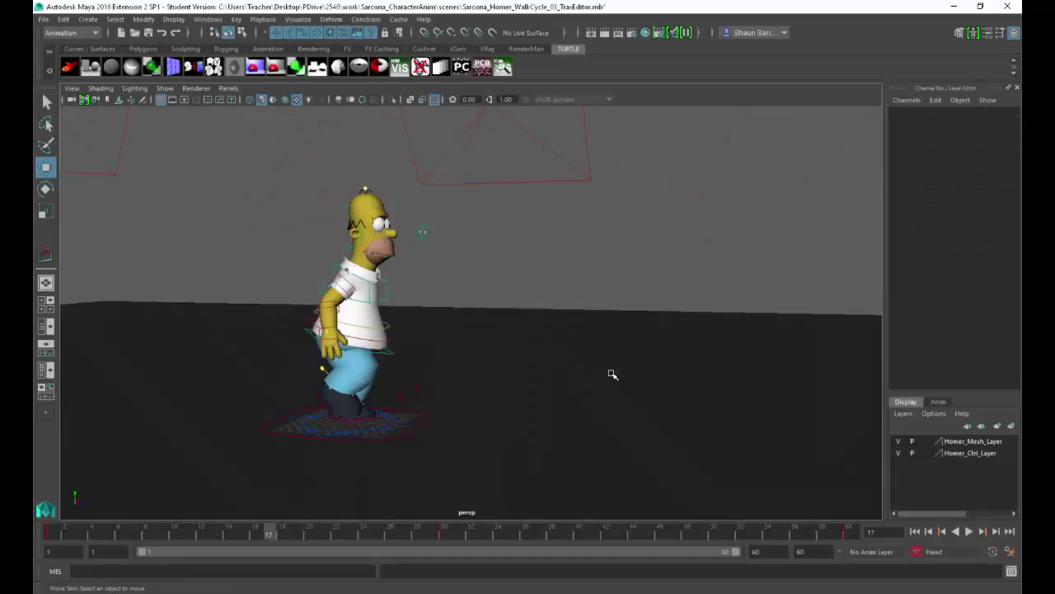
pyautogui.click(934, 553)
pyautogui.moveTo(934, 534)
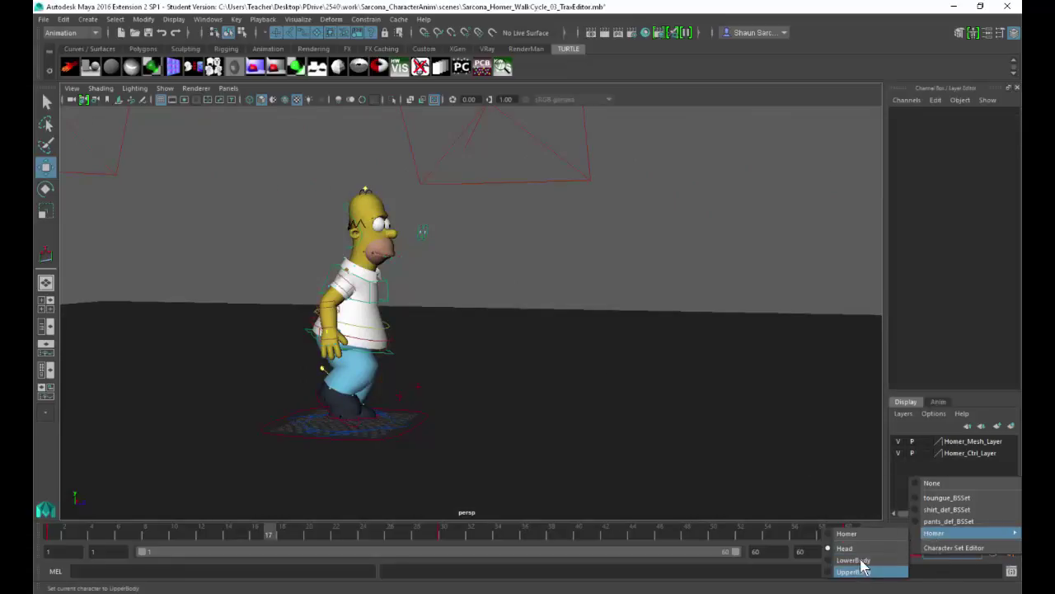
pyautogui.click(852, 534)
pyautogui.keyDown('alt'); pyautogui.moveTo(668, 352); pyautogui.dragTo(650, 352, button='right'); pyautogui.keyUp('alt')
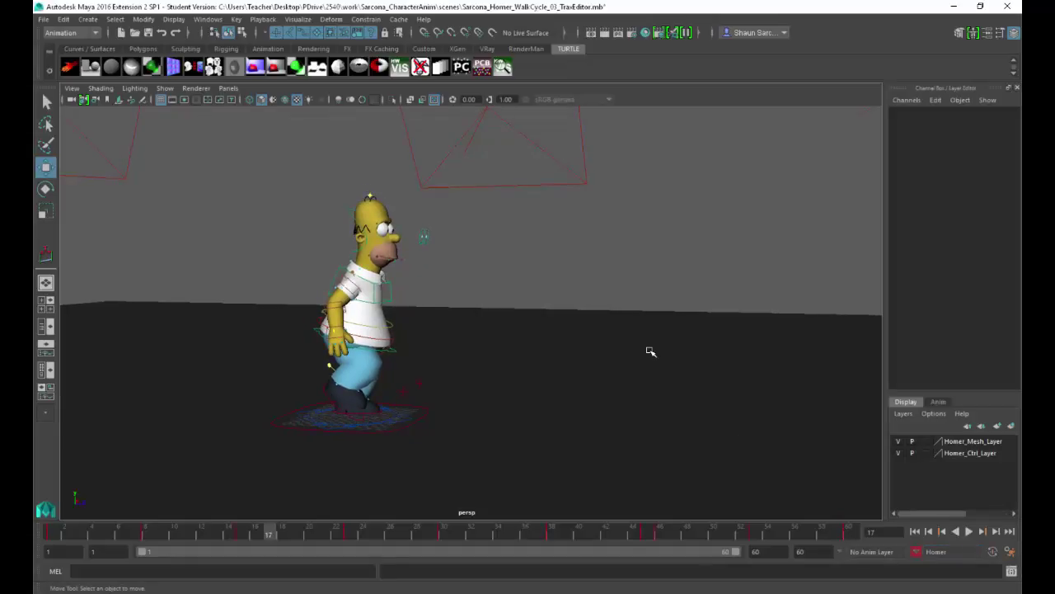
pyautogui.click(254, 20)
pyautogui.moveTo(235, 24)
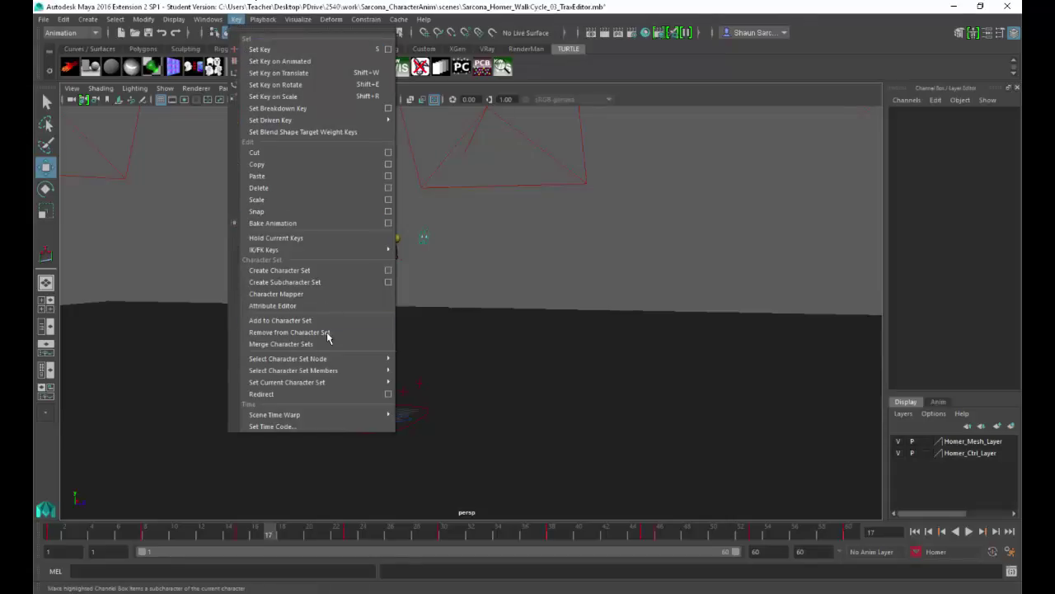
pyautogui.moveTo(324, 365)
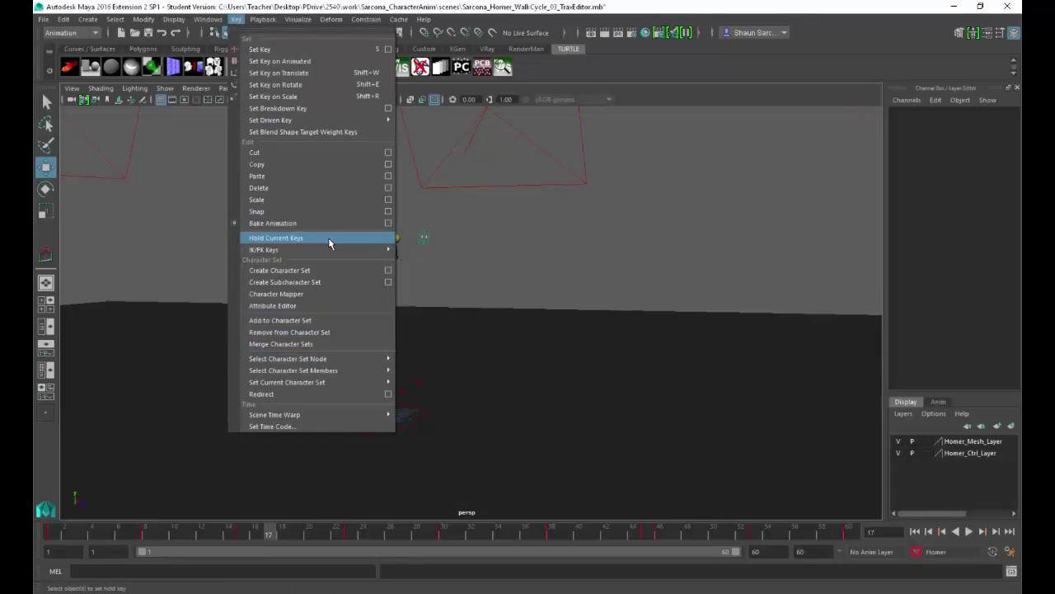
pyautogui.click(293, 19)
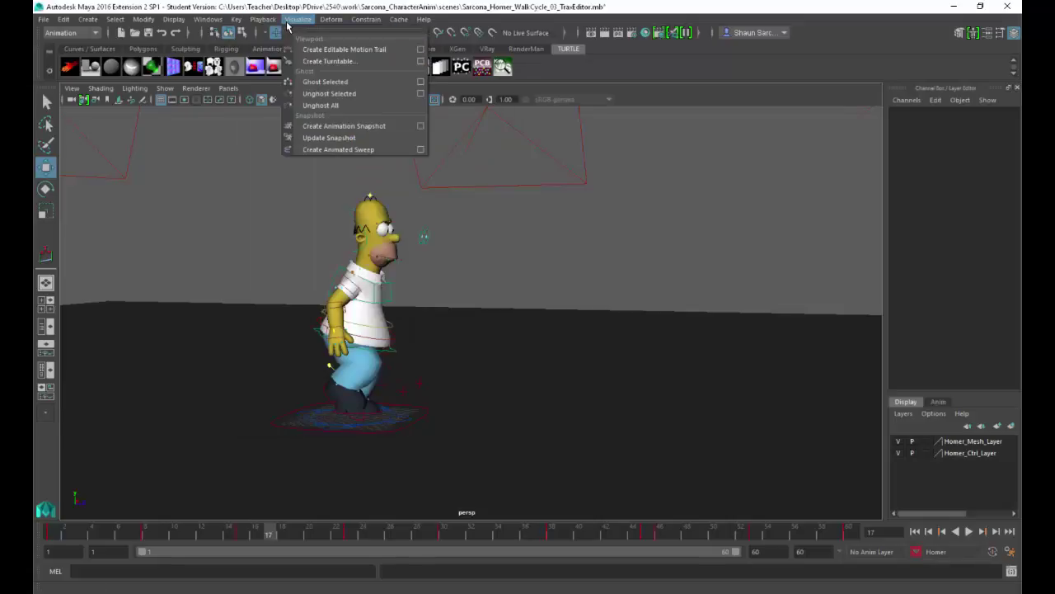
pyautogui.moveTo(268, 25)
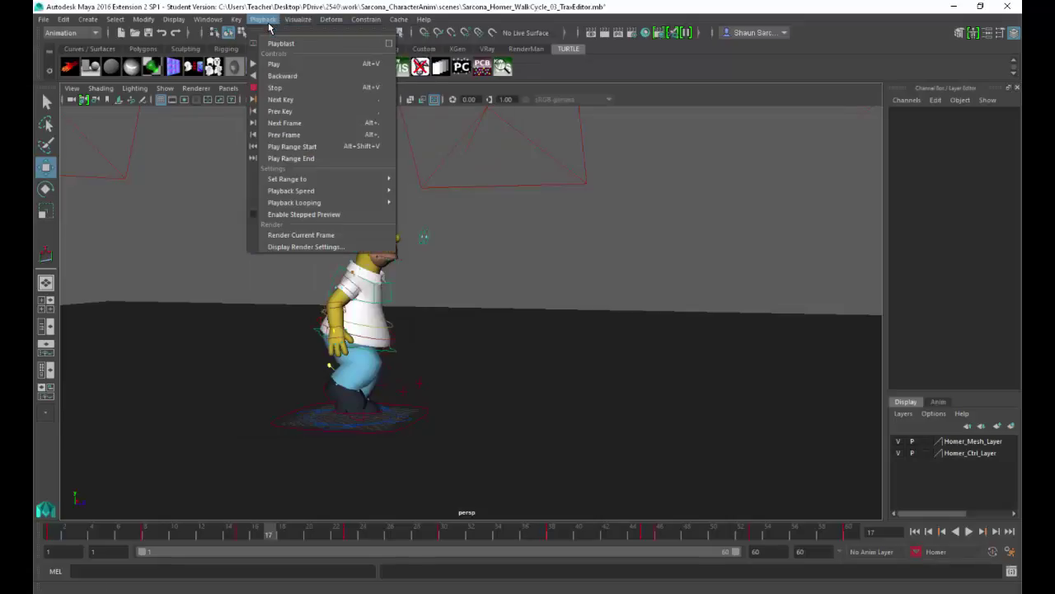
pyautogui.click(365, 19)
pyautogui.moveTo(332, 25)
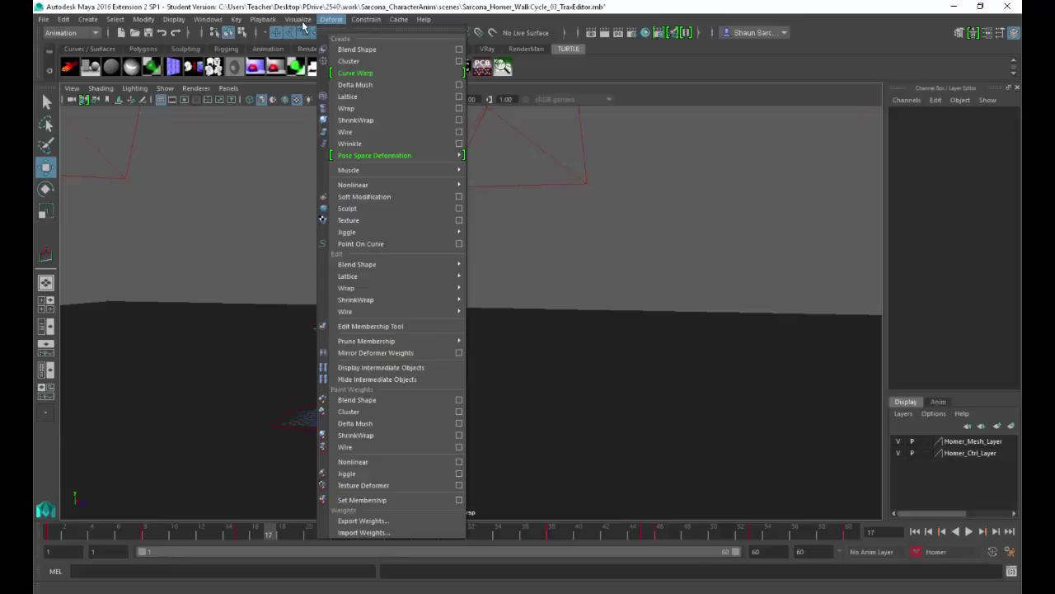
pyautogui.moveTo(298, 25)
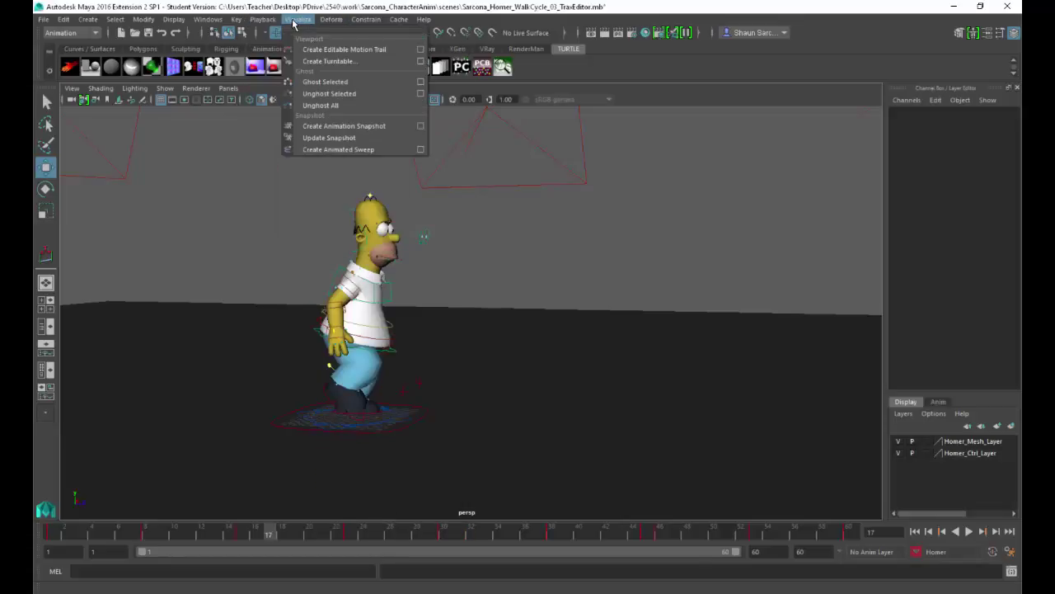
pyautogui.moveTo(267, 25)
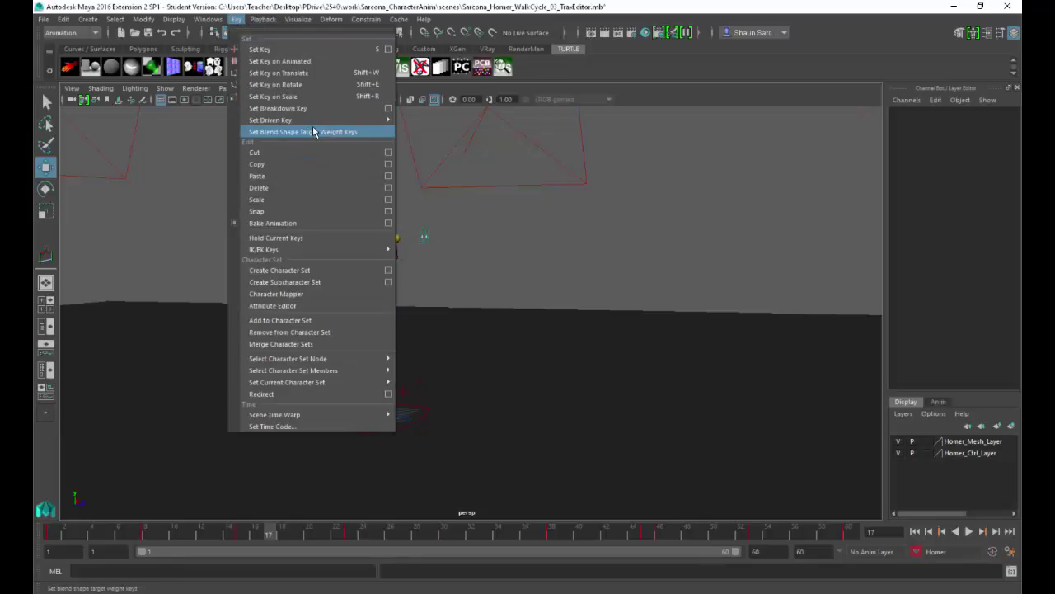
pyautogui.moveTo(313, 249)
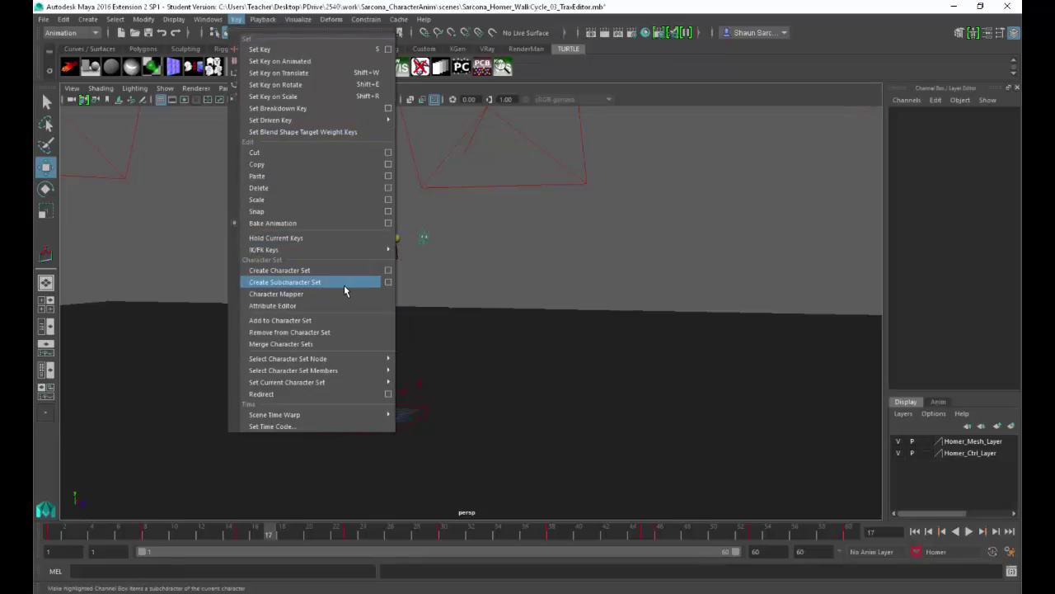
pyautogui.moveTo(330, 373)
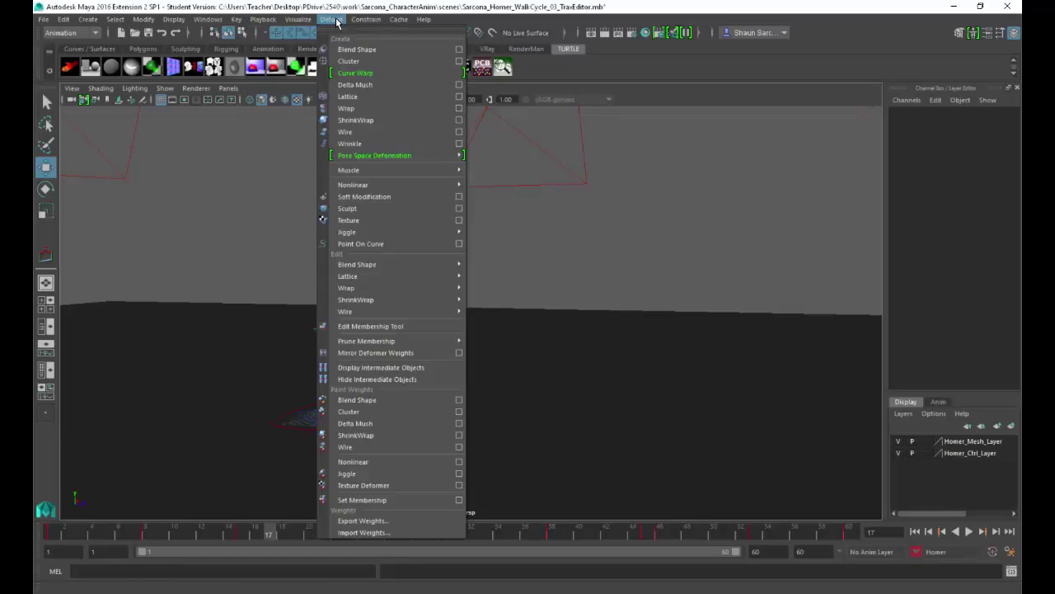
pyautogui.click(234, 260)
# Open the Trax Editor and widen its window to show more of the timeline.
pyautogui.click(208, 19)
pyautogui.moveTo(239, 52)
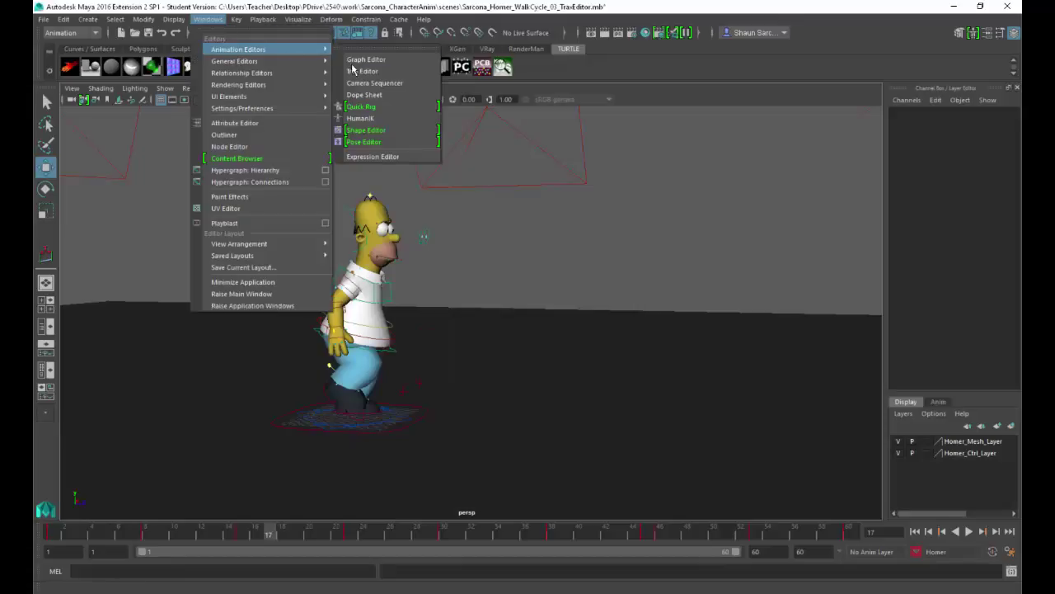
pyautogui.click(360, 72)
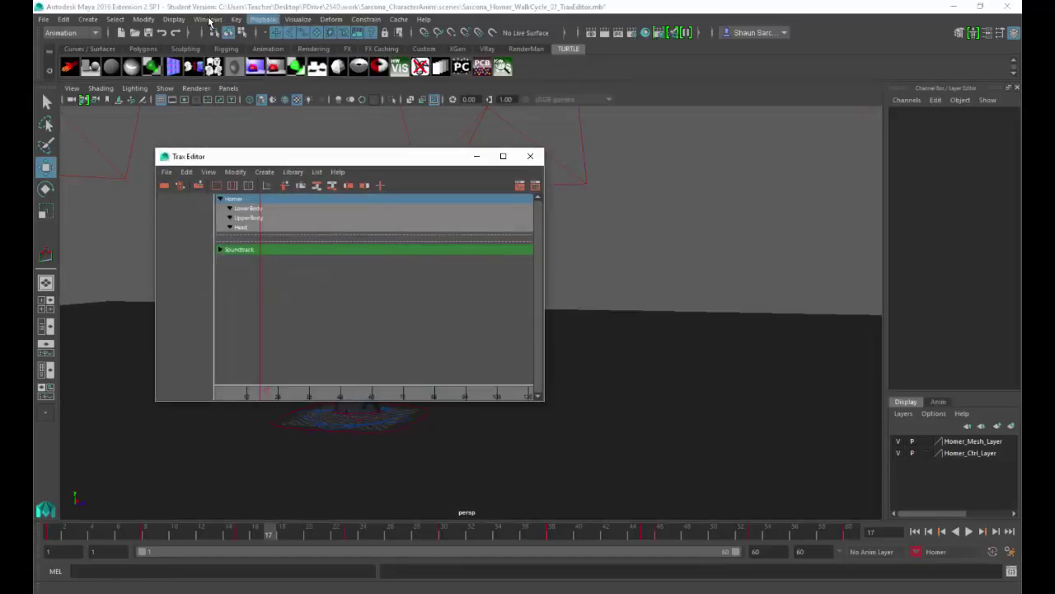
pyautogui.click(208, 19)
pyautogui.moveTo(239, 51)
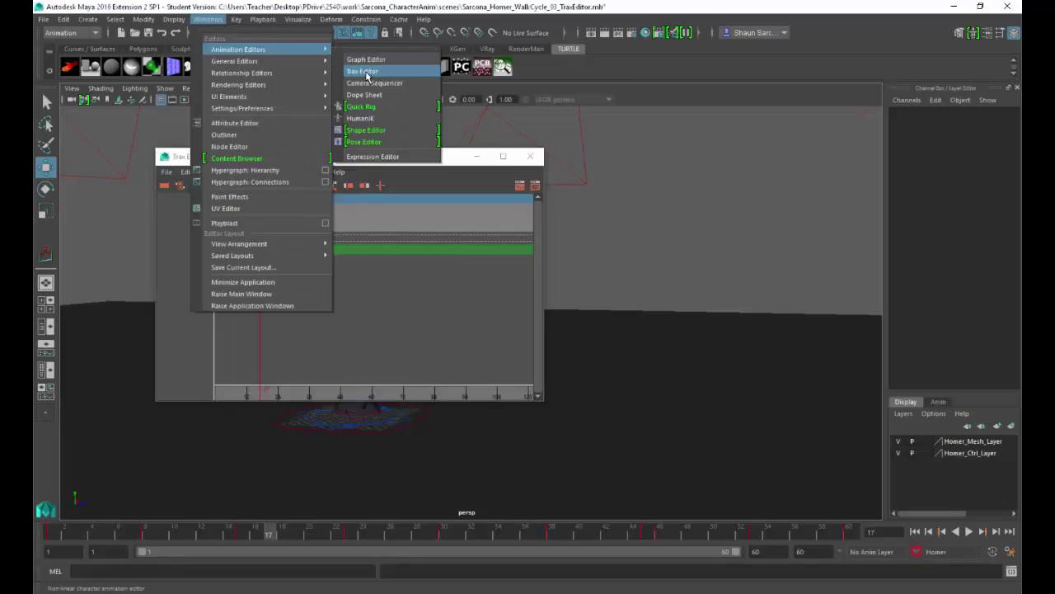
pyautogui.click(588, 156)
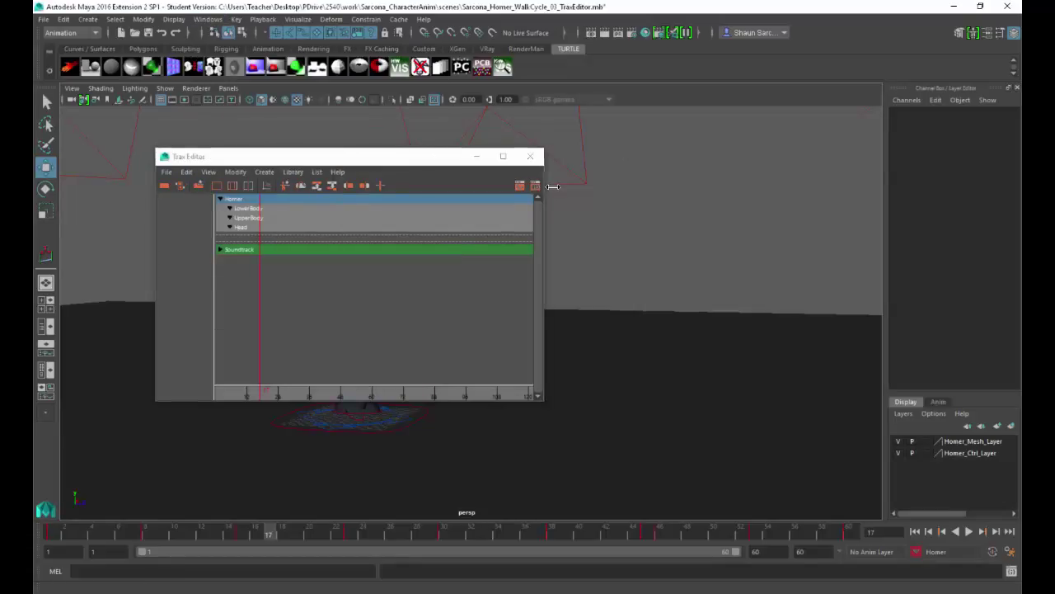
pyautogui.moveTo(552, 186); pyautogui.dragTo(793, 186)
# Make Head the current character set and create an animation clip named Head for it in the Trax Editor and Visor.
pyautogui.click(264, 172)
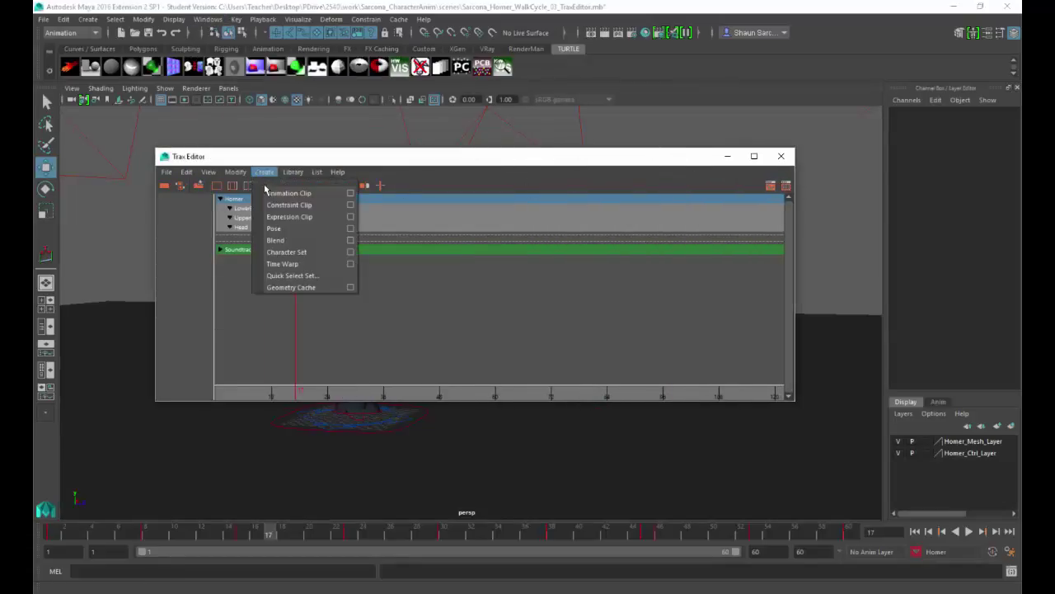
pyautogui.click(350, 193)
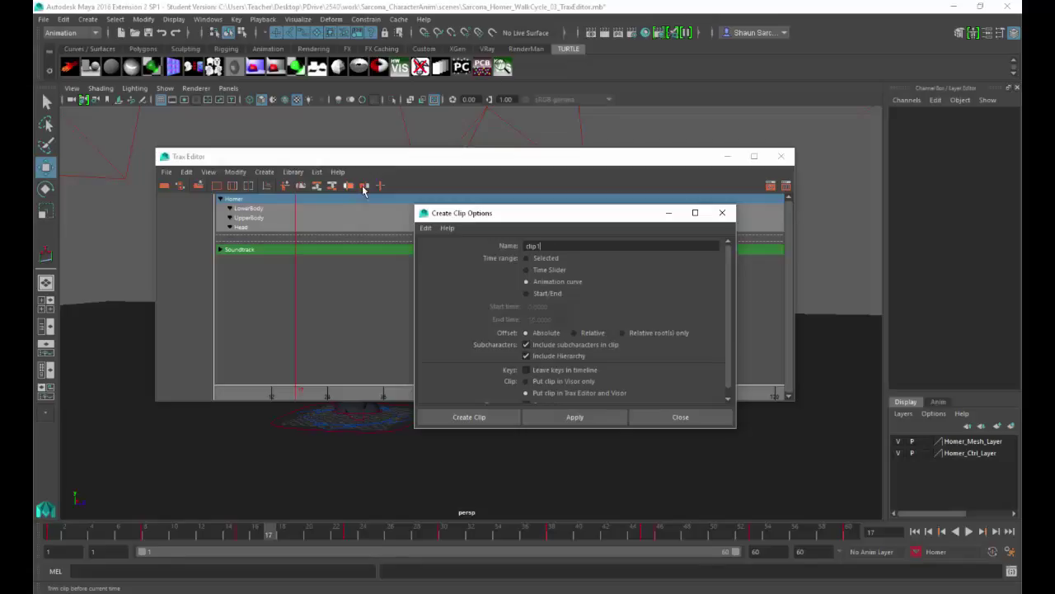
pyautogui.moveTo(557, 245); pyautogui.dragTo(455, 249)
pyautogui.write('W')
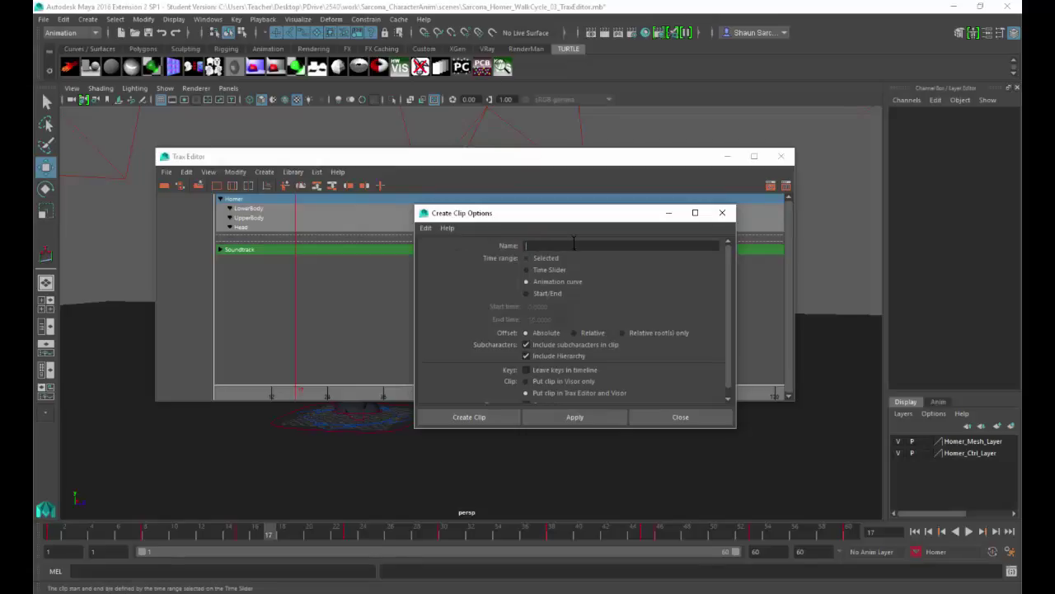
pyautogui.click(918, 553)
pyautogui.moveTo(936, 526)
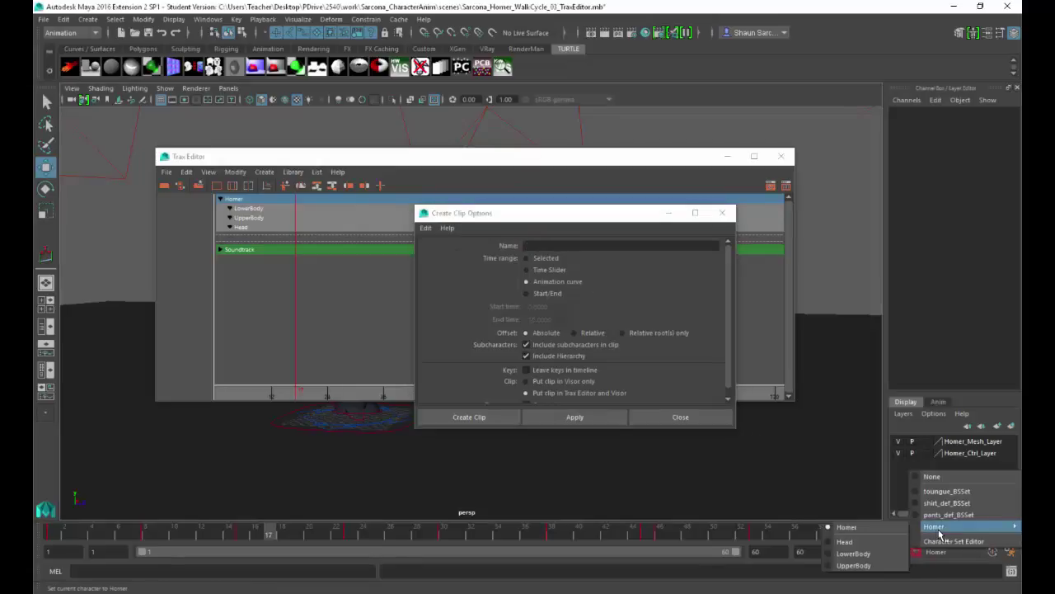
pyautogui.click(872, 548)
pyautogui.click(555, 246)
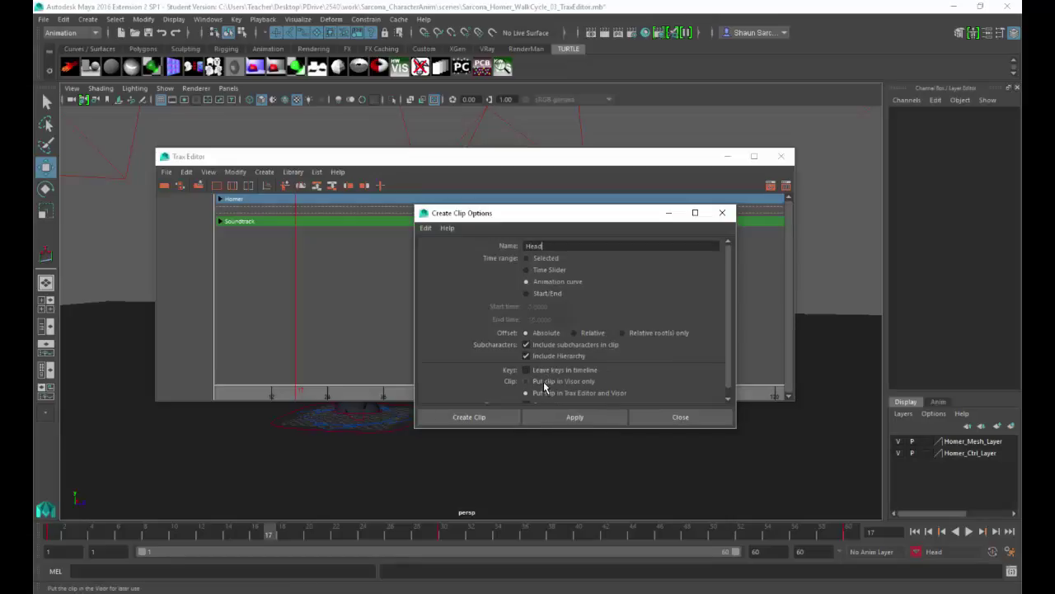
pyautogui.scroll(-1, 606, 401)
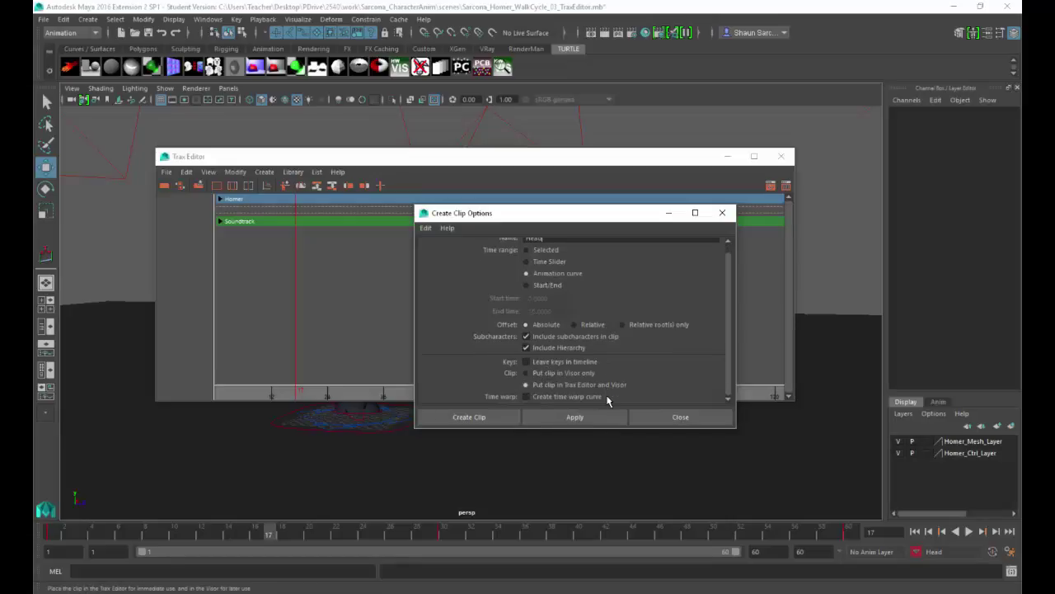
pyautogui.click(570, 419)
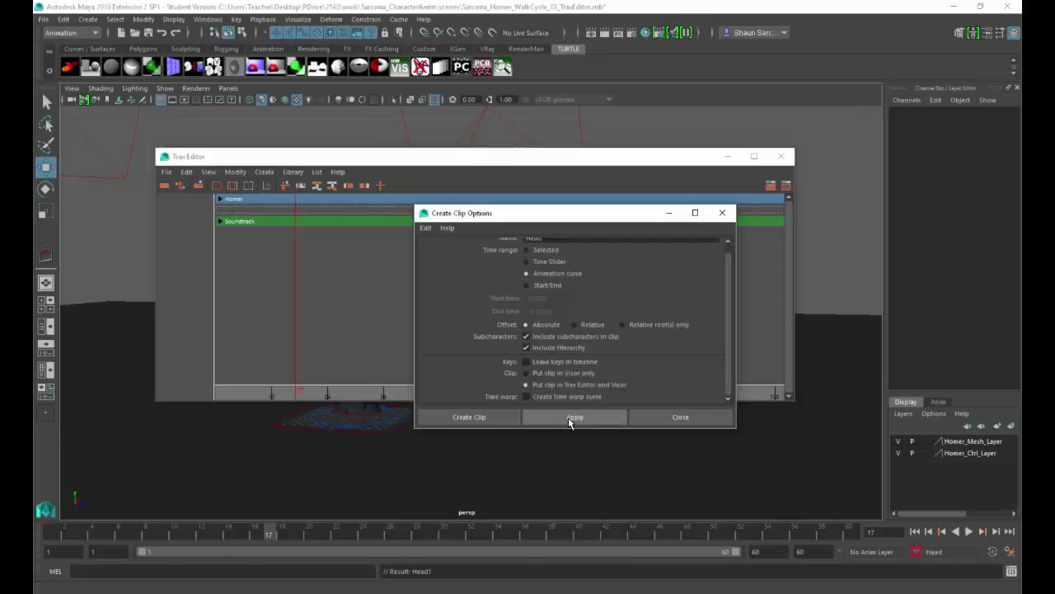
# Make LowerBody the current character set and create an animation clip named LowerBody for it.
pyautogui.click(915, 555)
pyautogui.click(917, 554)
pyautogui.moveTo(932, 536)
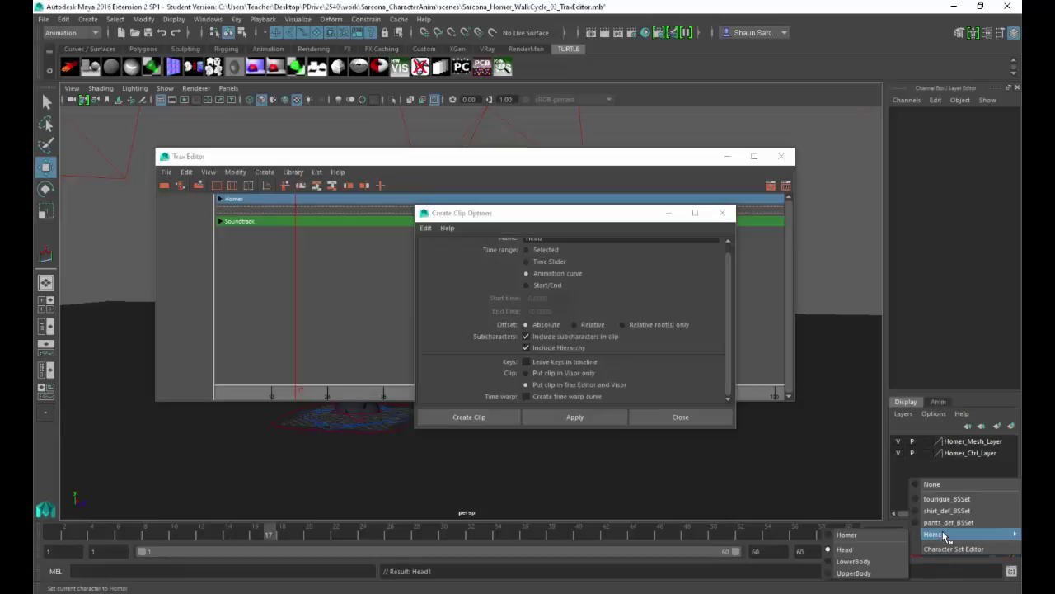
pyautogui.click(877, 564)
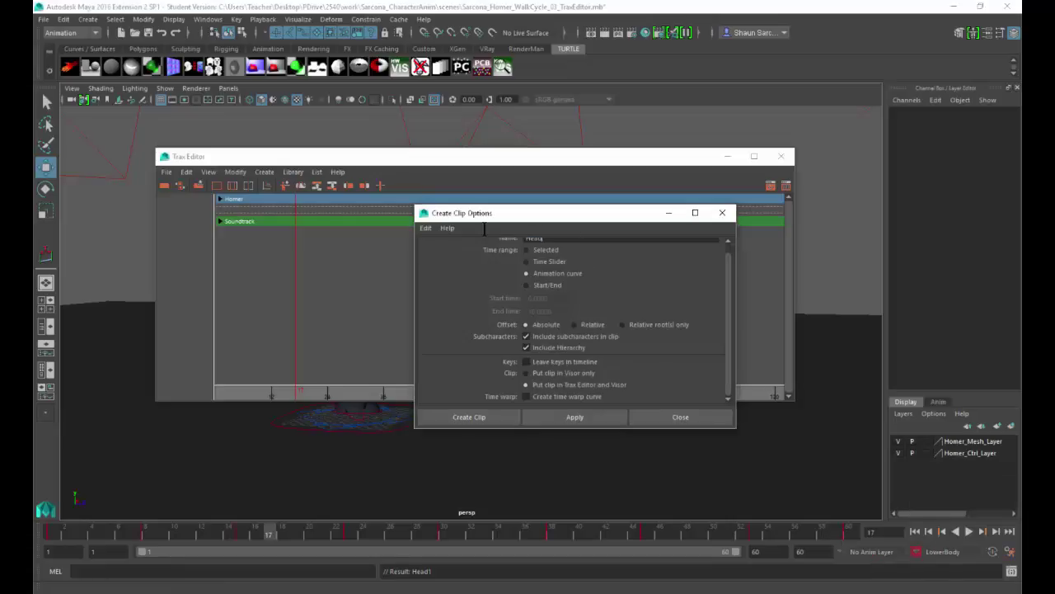
pyautogui.click(485, 233)
pyautogui.scroll(1, 561, 249)
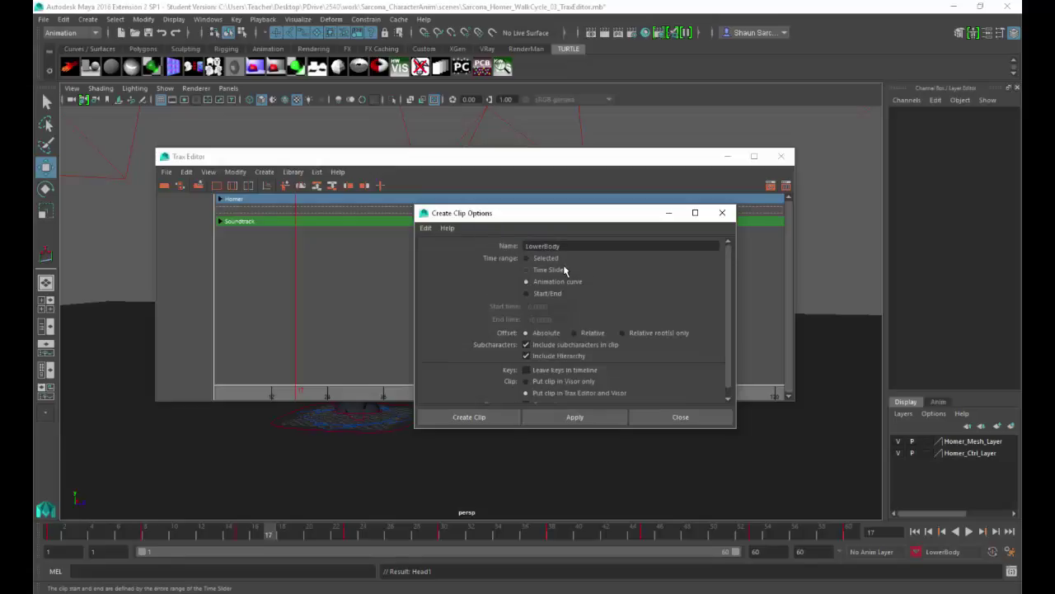
pyautogui.click(574, 416)
# Create an animation clip named UpperBody for the UpperBody character set, and close the clip options.
pyautogui.click(928, 551)
pyautogui.moveTo(931, 536)
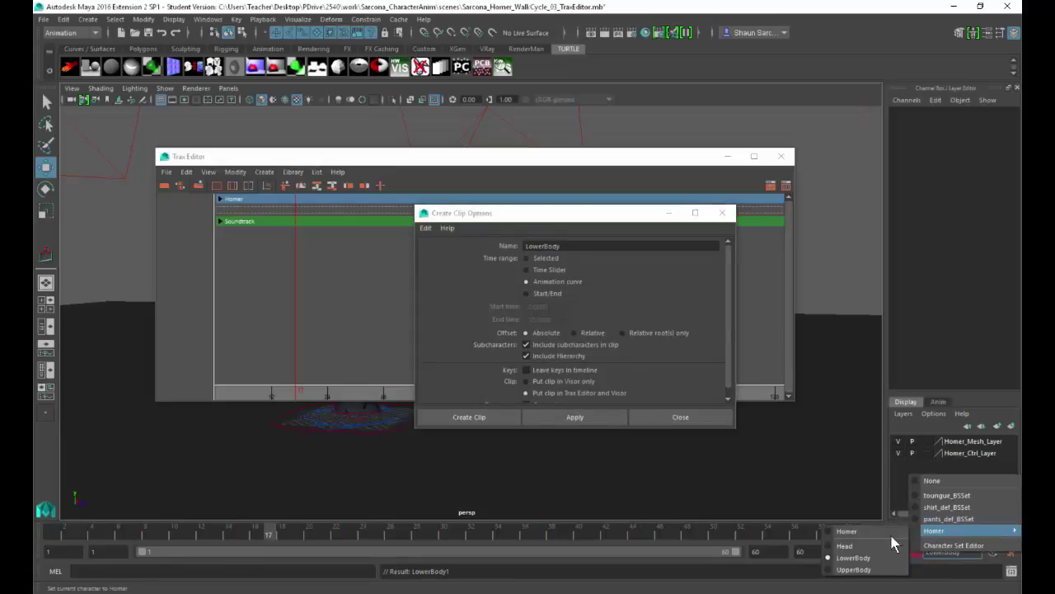
pyautogui.click(854, 569)
pyautogui.click(487, 226)
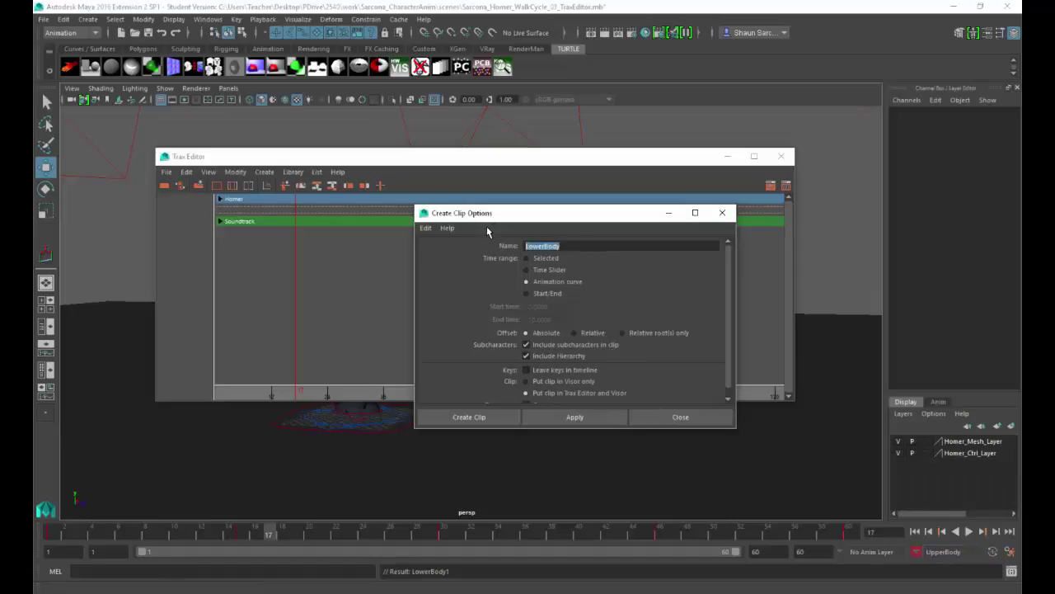
pyautogui.write('UpperBody')
pyautogui.click(568, 420)
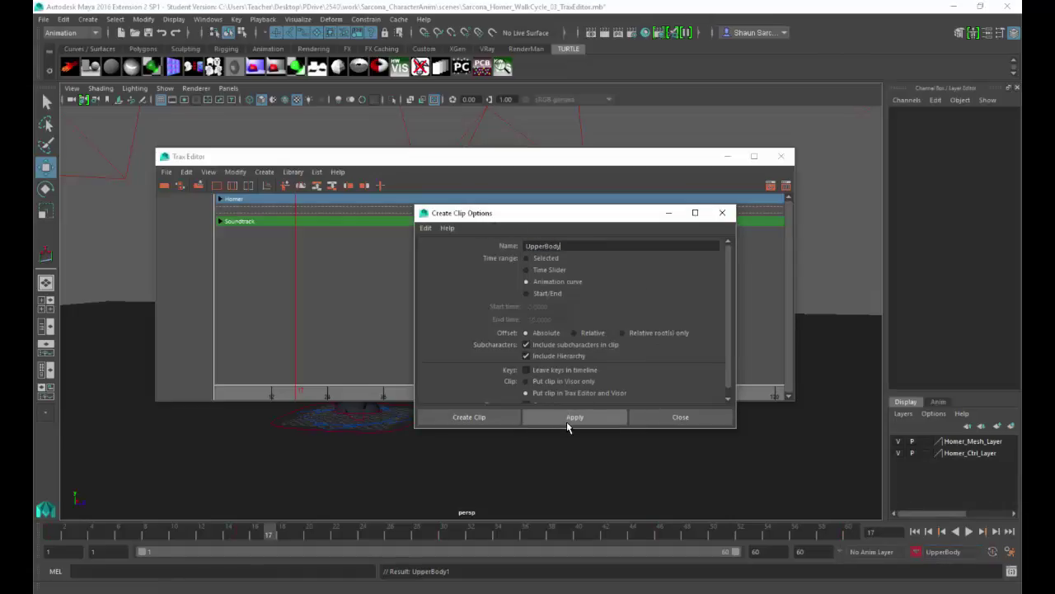
pyautogui.click(678, 418)
# Move the Trax Editor away from Homer, make Homer the current character set and expand its clip tracks.
pyautogui.moveTo(313, 159); pyautogui.dragTo(523, 23)
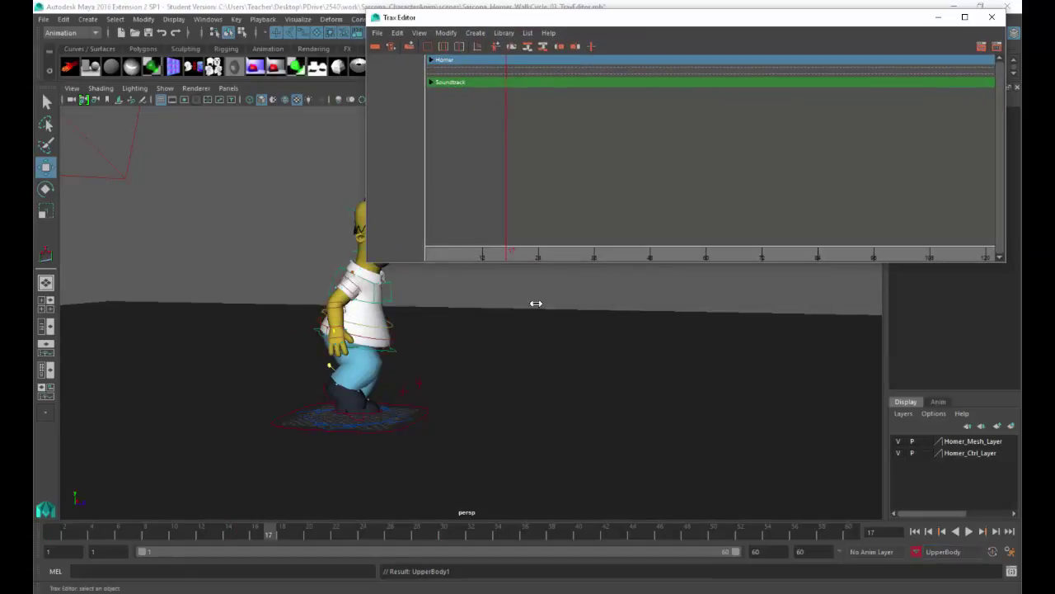
pyautogui.click(944, 552)
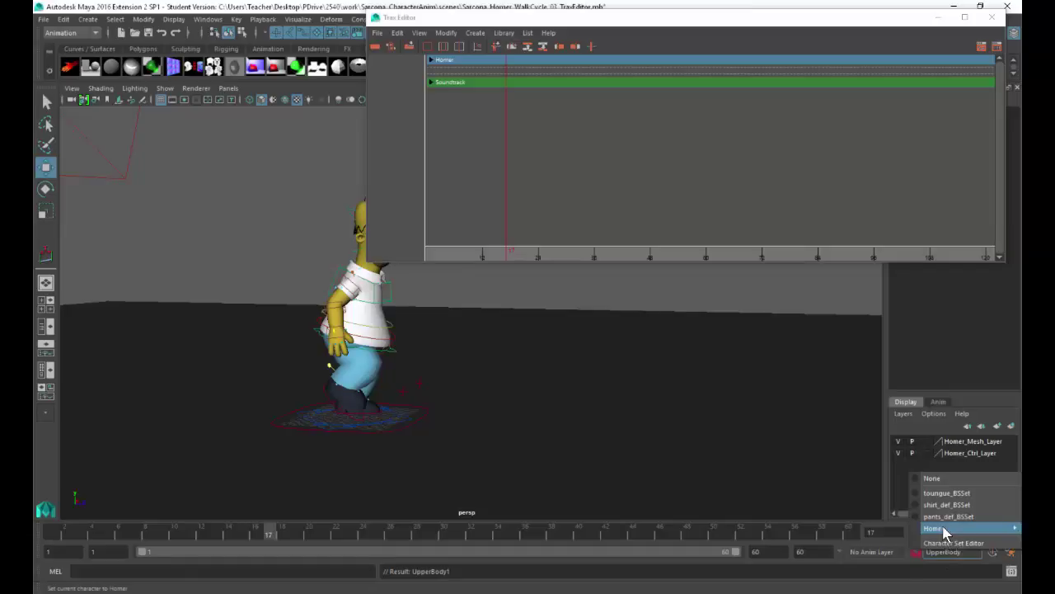
pyautogui.moveTo(940, 528)
pyautogui.click(849, 529)
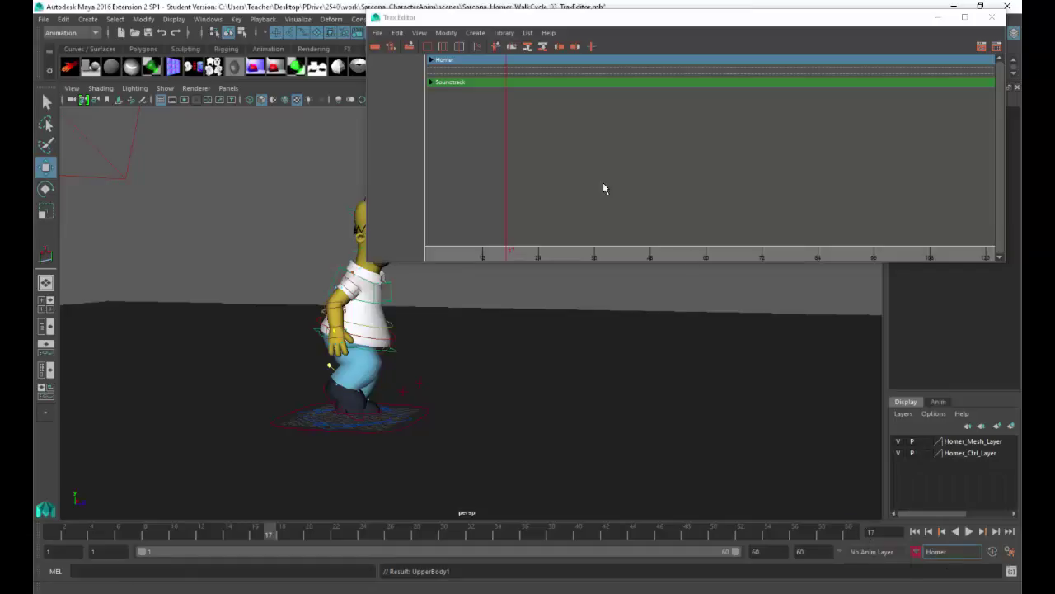
pyautogui.click(430, 61)
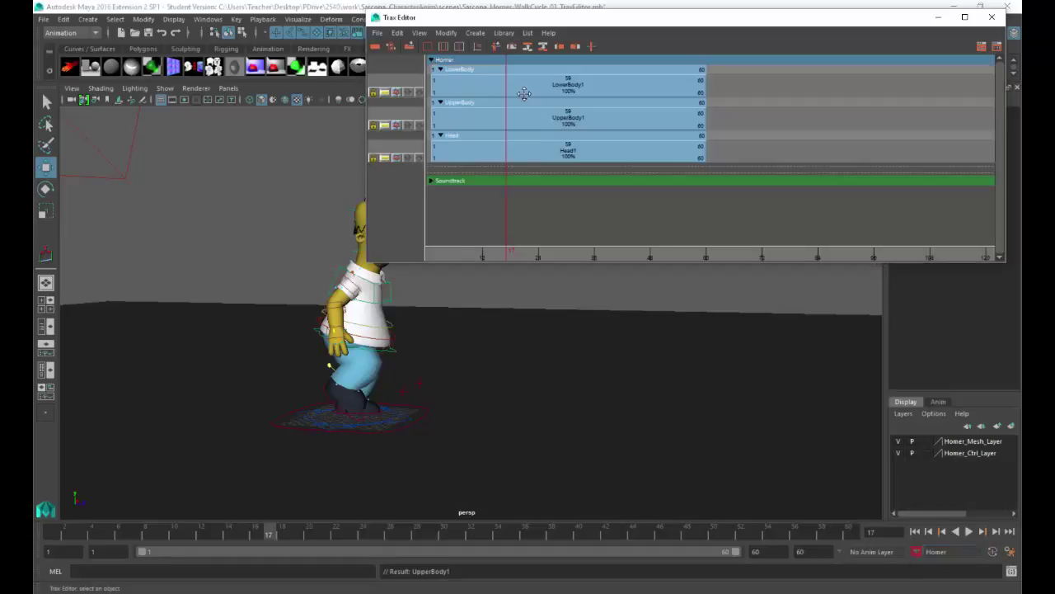
# Select the lower body, upper body and head clips in turn to examine them in the Trax Editor.
pyautogui.click(524, 89)
pyautogui.click(528, 112)
pyautogui.click(535, 141)
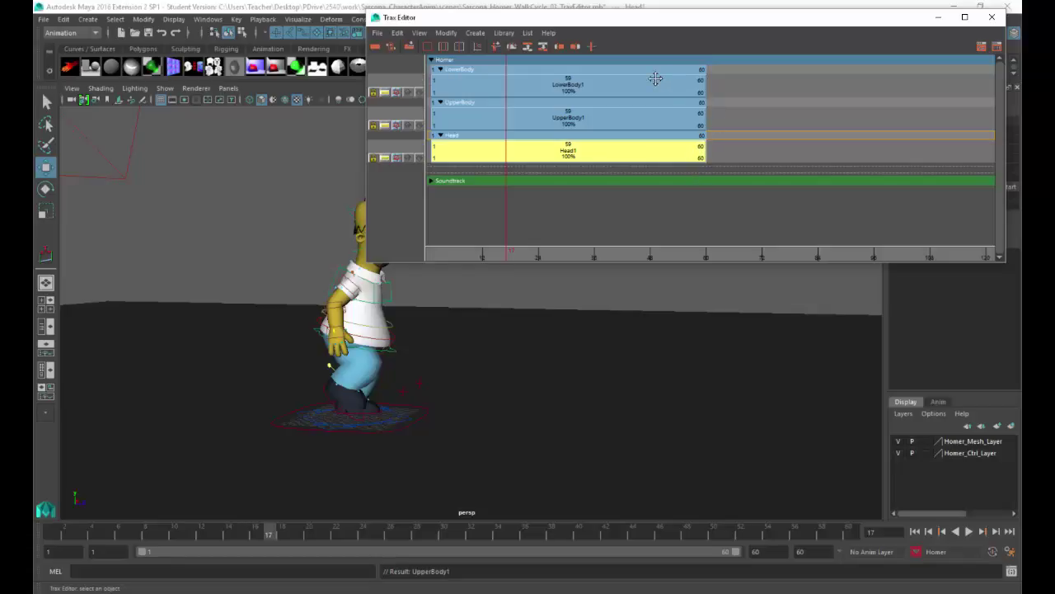
# Scale the LowerBody, UpperBody and Head clips in the Trax Editor so that all three end at frame 40.
pyautogui.click(705, 76)
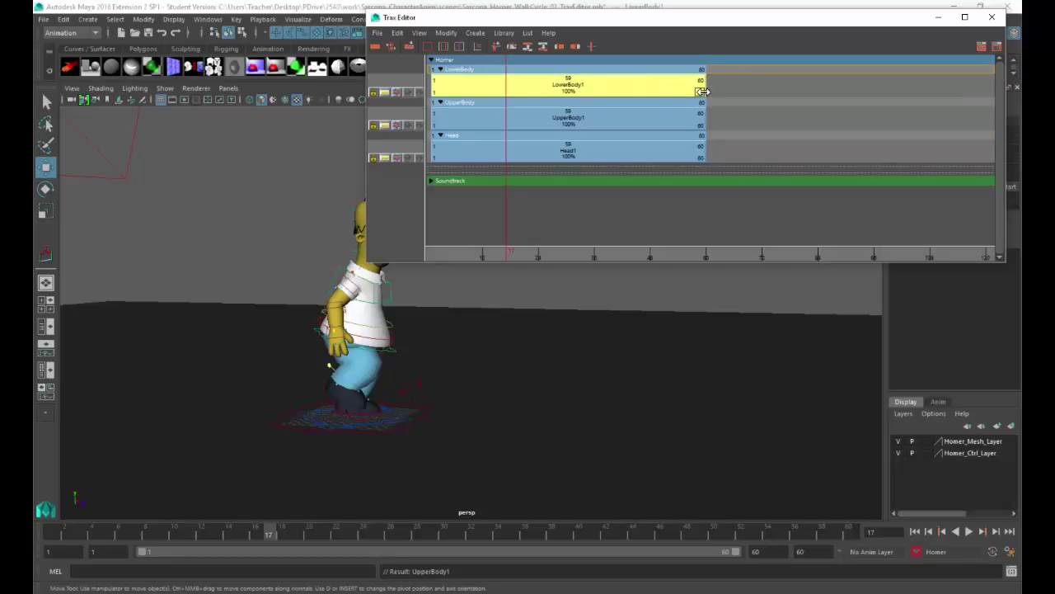
pyautogui.moveTo(702, 92); pyautogui.dragTo(594, 95)
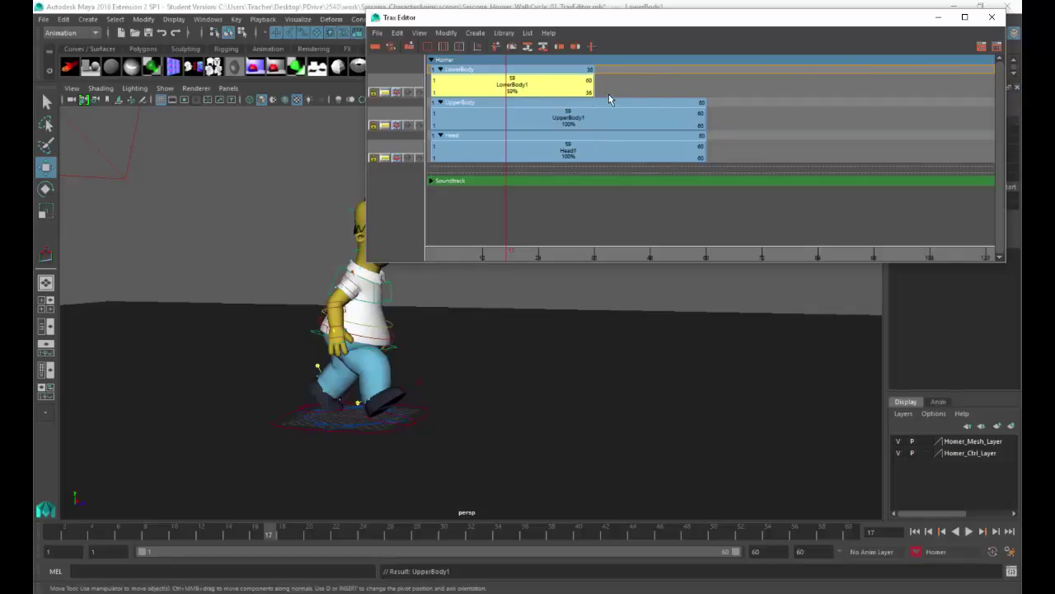
pyautogui.moveTo(589, 94); pyautogui.dragTo(613, 102)
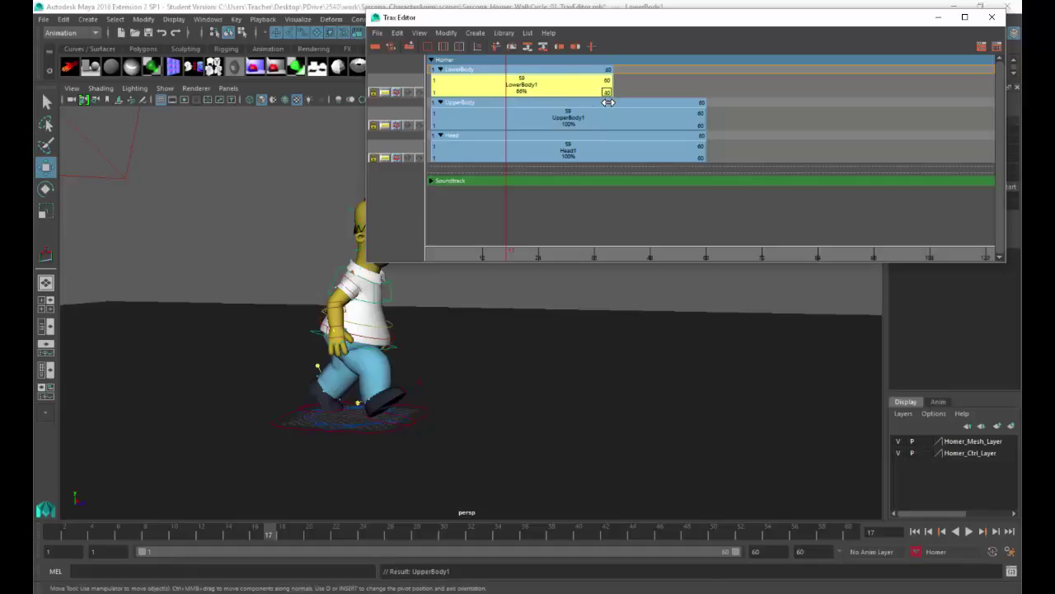
pyautogui.moveTo(705, 123); pyautogui.dragTo(609, 125)
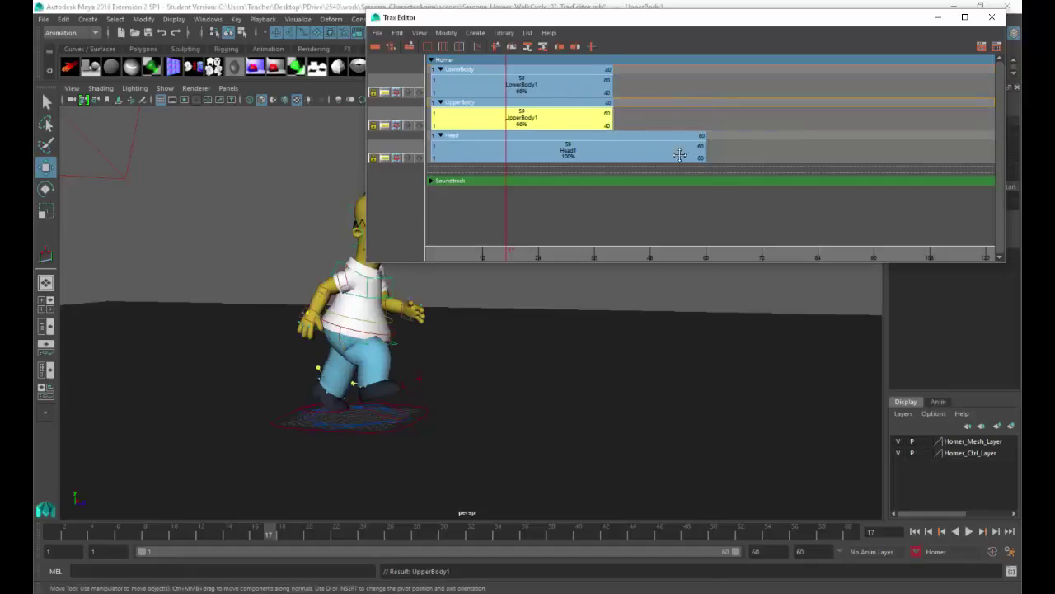
pyautogui.moveTo(703, 156); pyautogui.dragTo(658, 157)
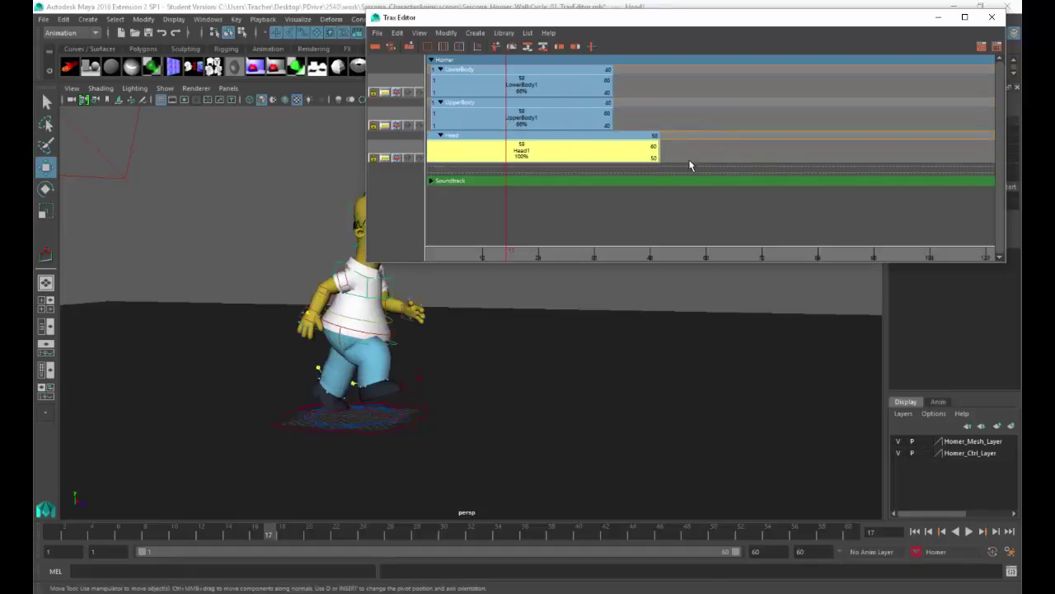
pyautogui.moveTo(680, 157)
pyautogui.mouseDown(button='right')
pyautogui.moveTo(694, 154)
pyautogui.moveTo(684, 155)
pyautogui.mouseUp(button='right')
pyautogui.hotkey('ctrl', 'z')
pyautogui.moveTo(701, 156); pyautogui.dragTo(612, 157)
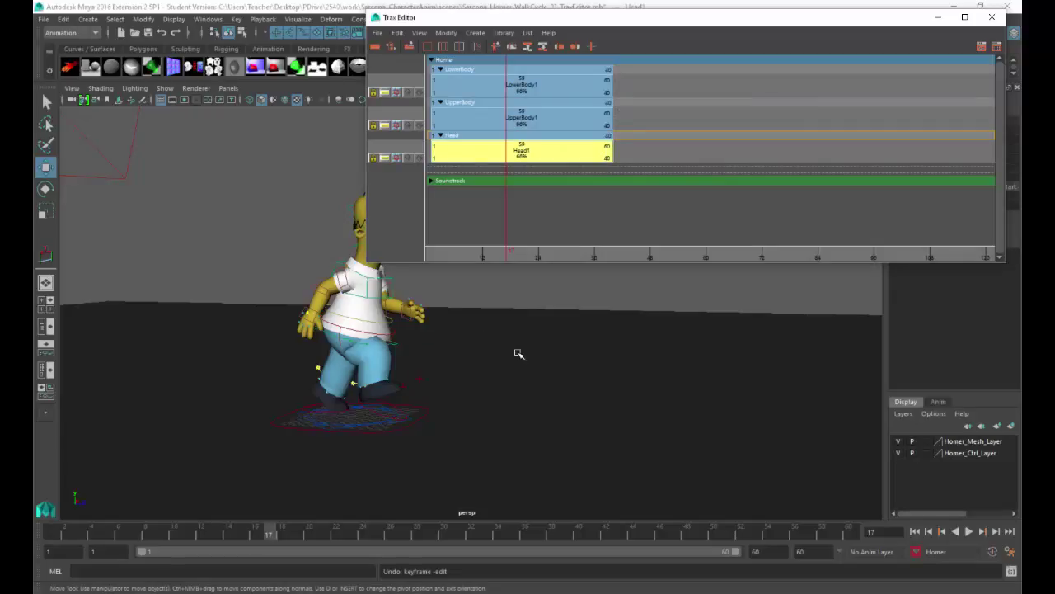
# Play back the sped-up walk with Homer in view clear of the Trax Editor.
pyautogui.keyDown('alt'); pyautogui.moveTo(516, 354); pyautogui.dragTo(403, 396); pyautogui.keyUp('alt')
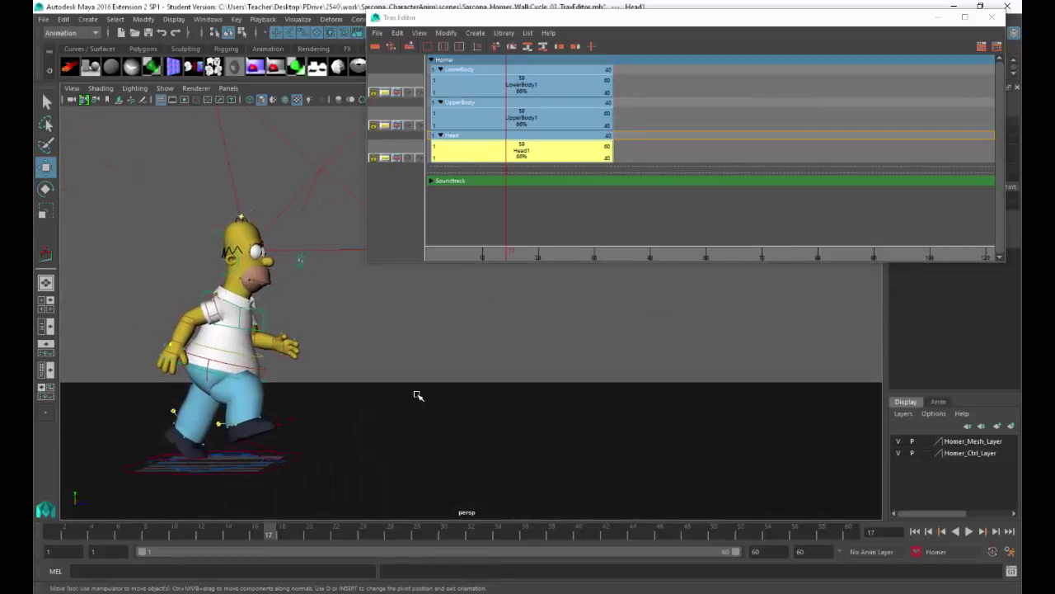
pyautogui.hotkey('alt', 'v')
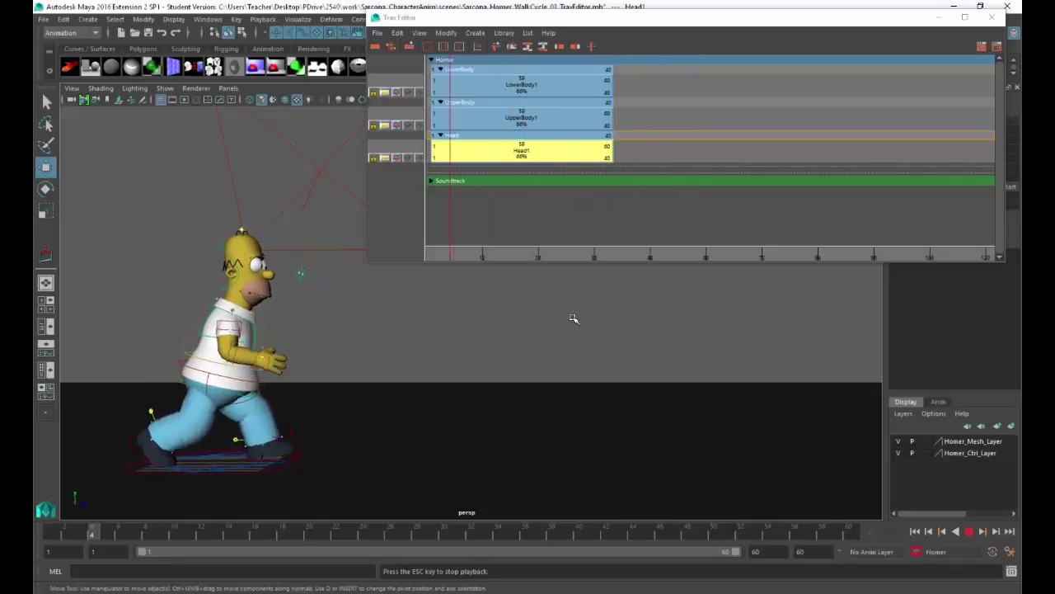
pyautogui.press('Escape')
# Try stretching the Head, UpperBody and LowerBody clips to 200% and play back the slowed walk from the start.
pyautogui.moveTo(607, 156); pyautogui.dragTo(977, 156)
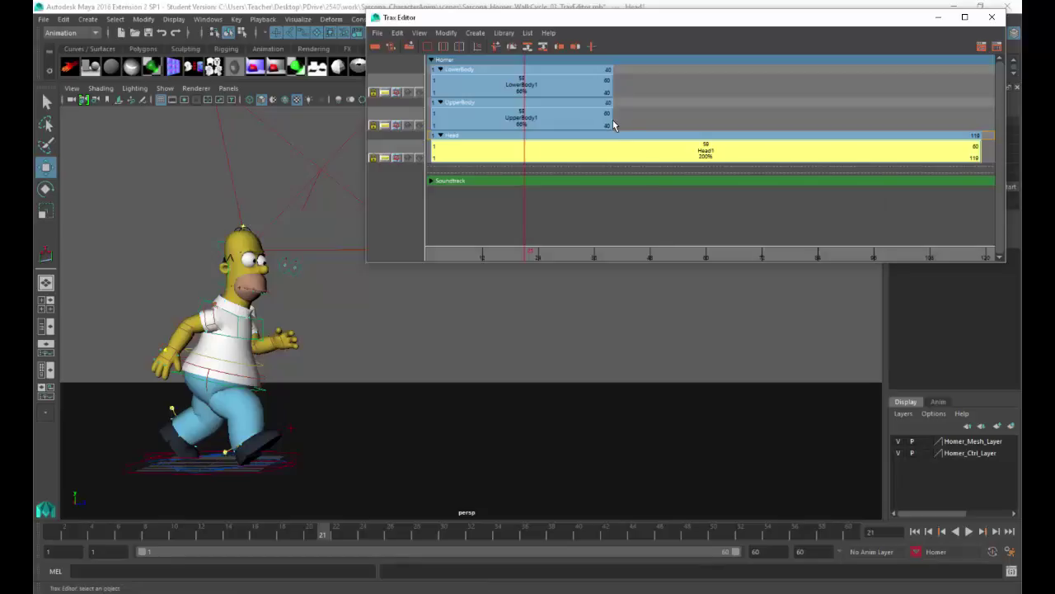
pyautogui.moveTo(608, 125); pyautogui.dragTo(977, 125)
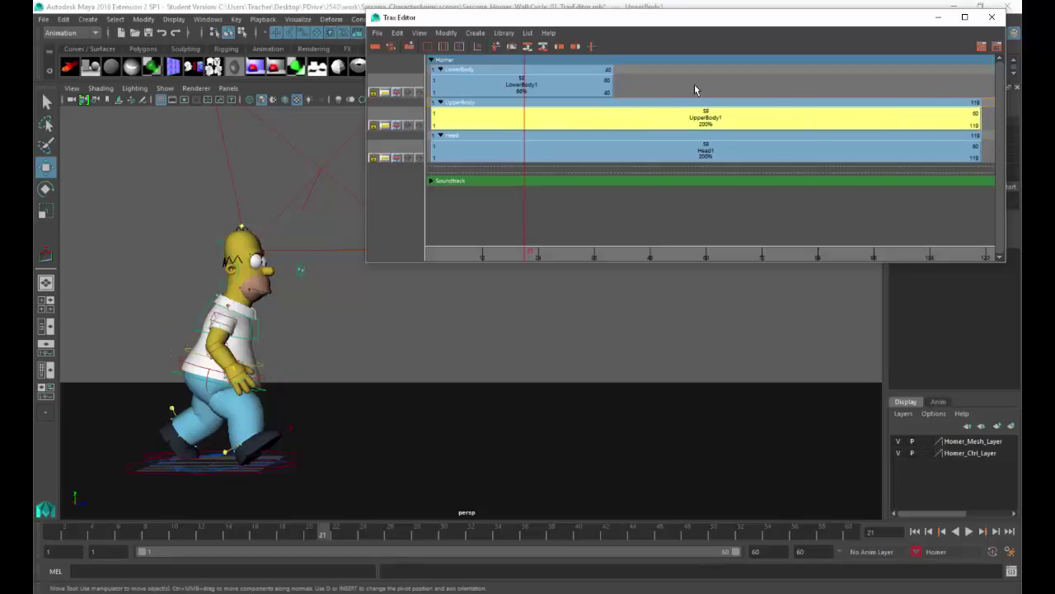
pyautogui.moveTo(610, 92); pyautogui.dragTo(977, 96)
pyautogui.click(914, 532)
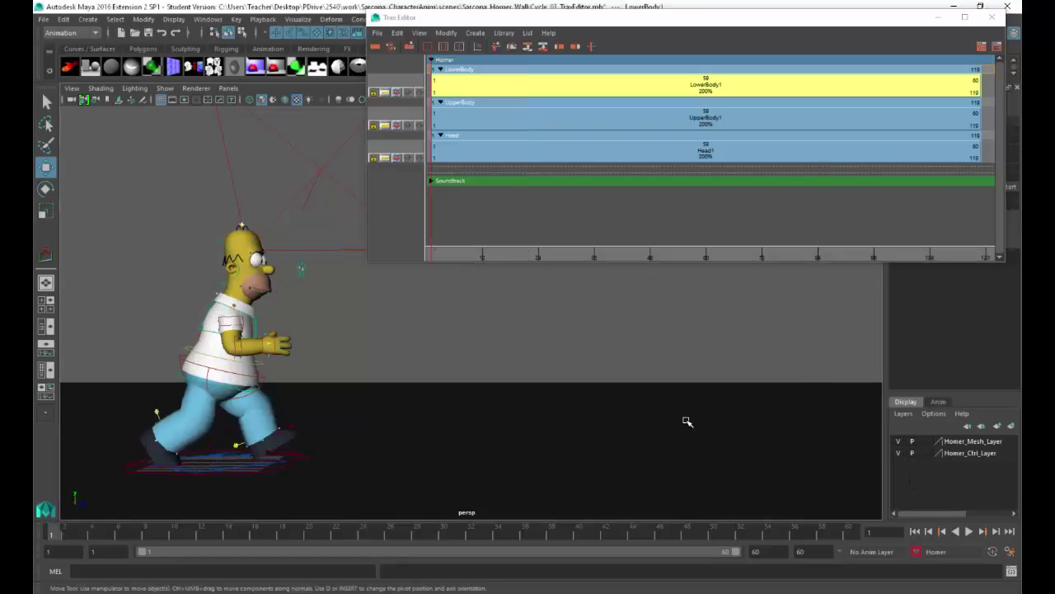
pyautogui.hotkey('alt', 'v')
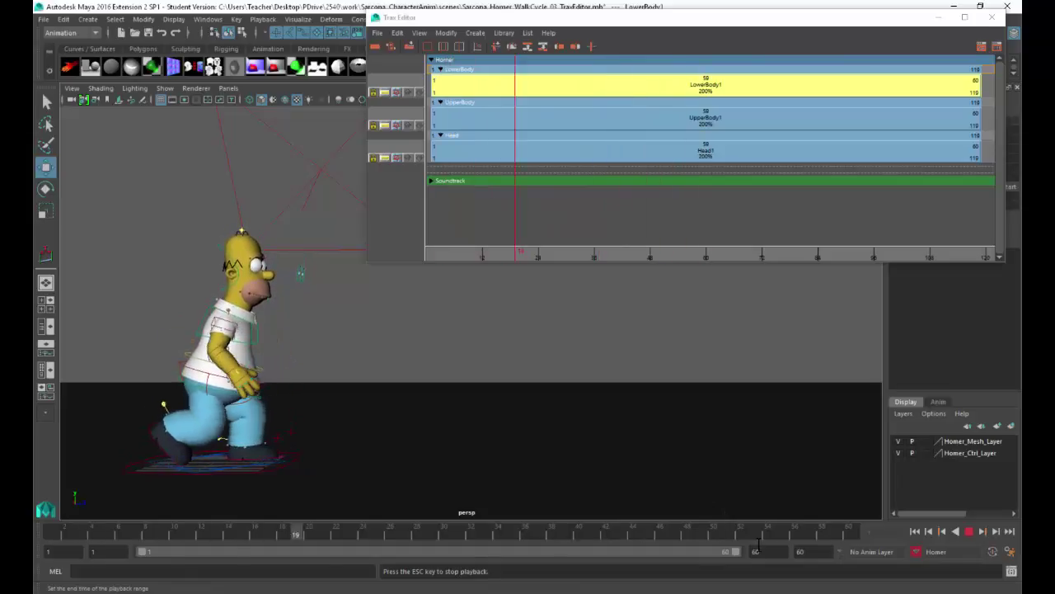
# Stop the playback and undo the stretching of the three clips.
pyautogui.press('Escape')
pyautogui.hotkey('ctrl', 'z')
pyautogui.hotkey('ctrl', 'z')
pyautogui.hotkey('ctrl', 'z')
pyautogui.hotkey('ctrl', 'z')
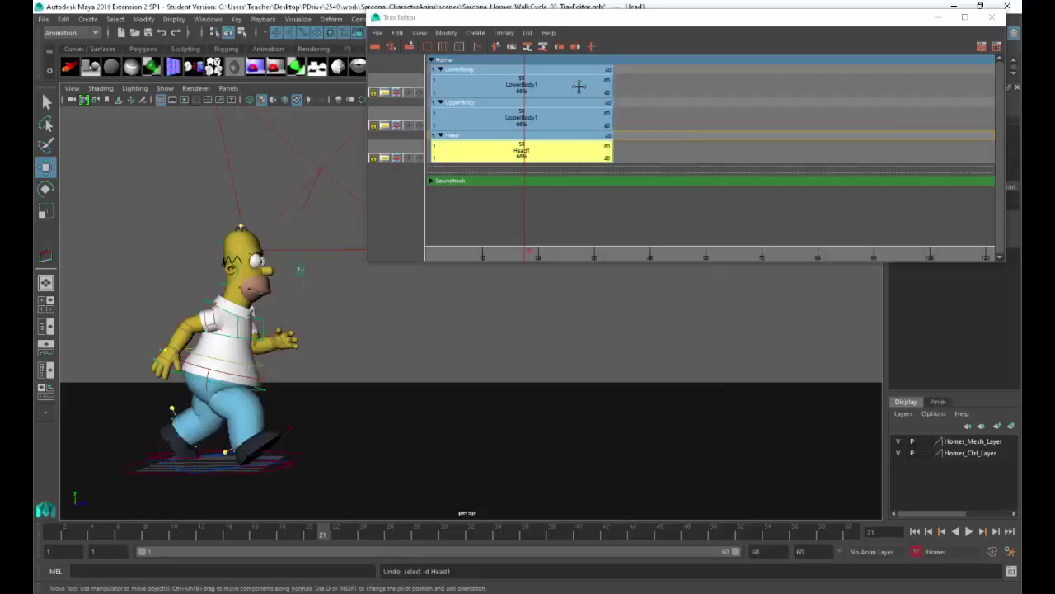
# Select the LowerBody, UpperBody and Head clips together and set their Post Cycle to 10.
pyautogui.click(579, 87)
pyautogui.keyDown('shift'); pyautogui.click(575, 146); pyautogui.keyUp('shift')
pyautogui.keyDown('shift'); pyautogui.click(572, 122); pyautogui.keyUp('shift')
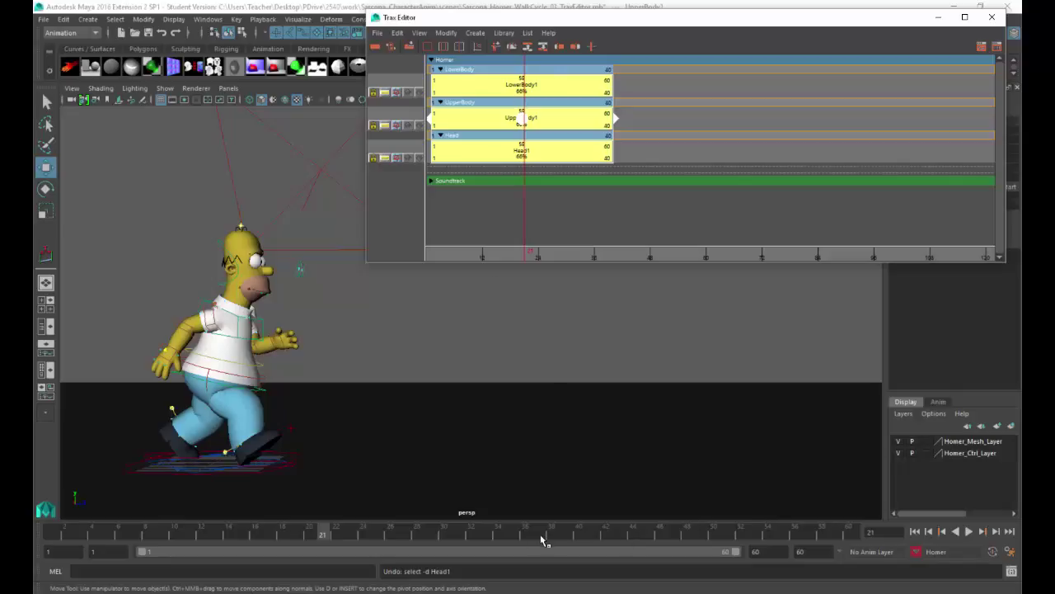
pyautogui.moveTo(542, 540); pyautogui.dragTo(624, 540)
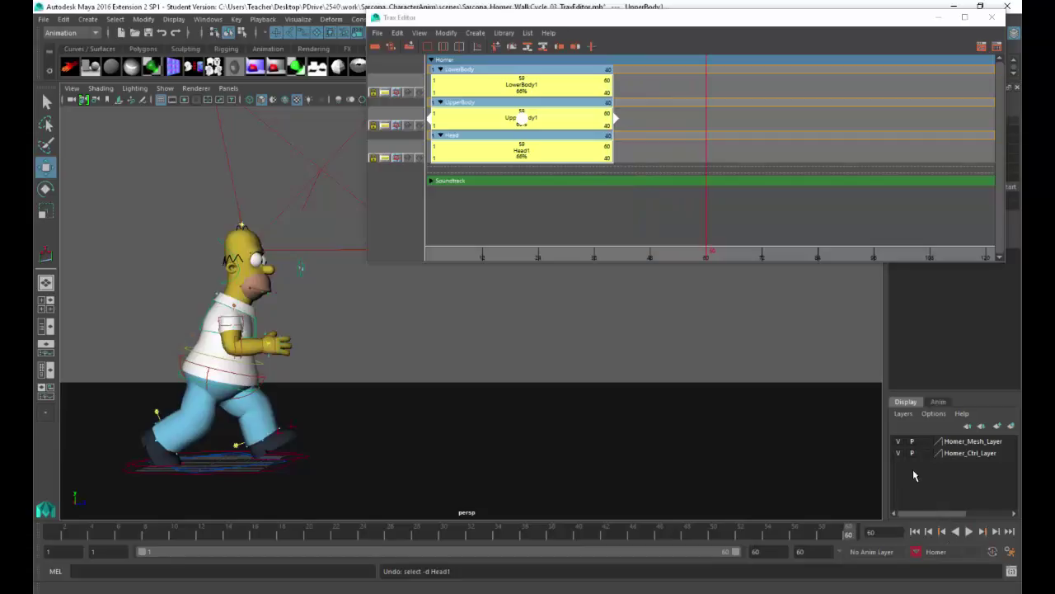
pyautogui.moveTo(787, 24); pyautogui.dragTo(610, 27)
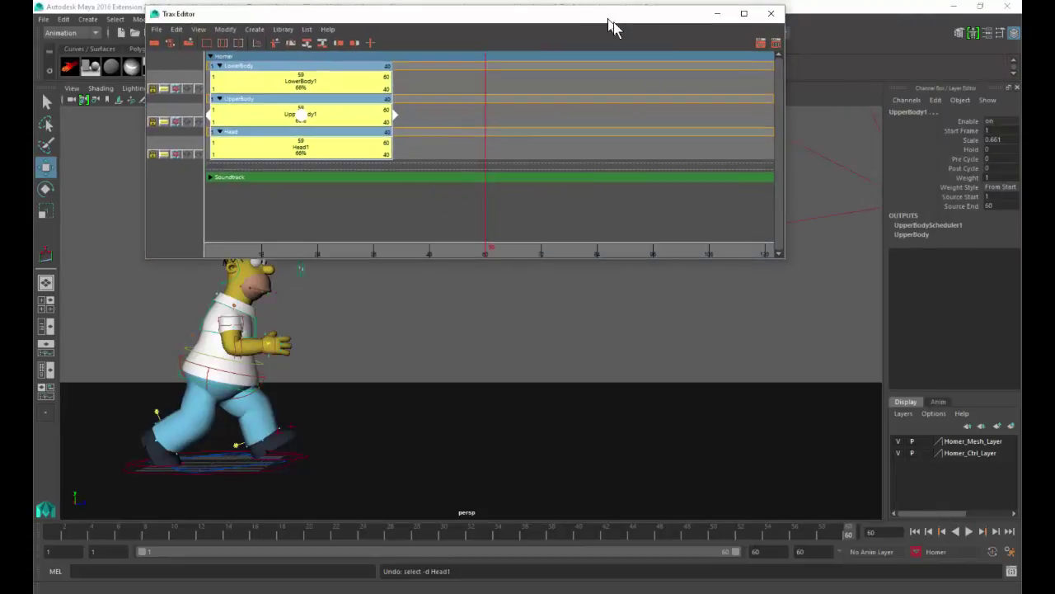
pyautogui.click(997, 168)
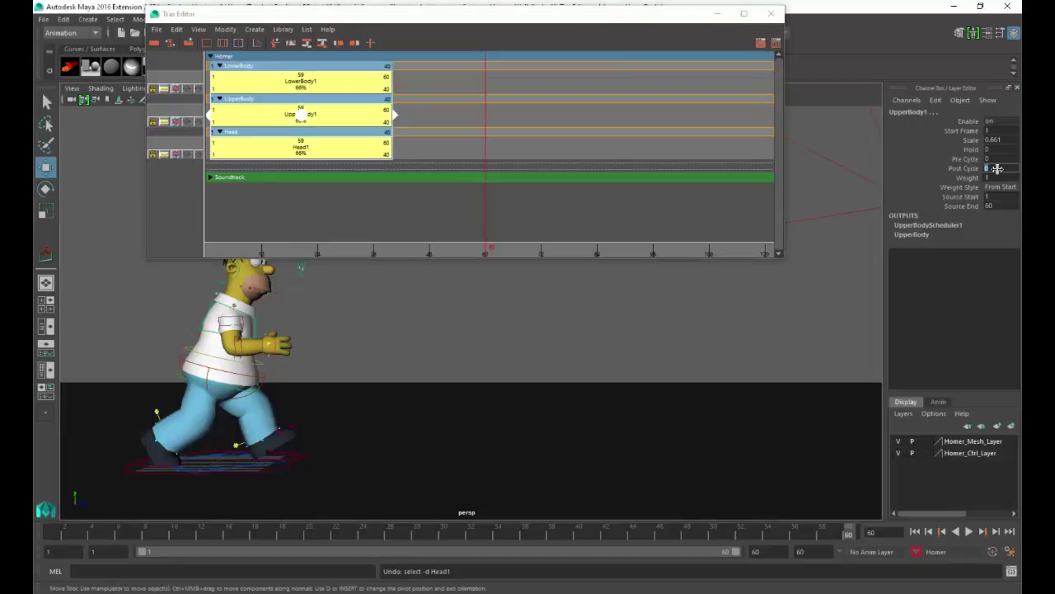
pyautogui.write('10')
pyautogui.press('Return')
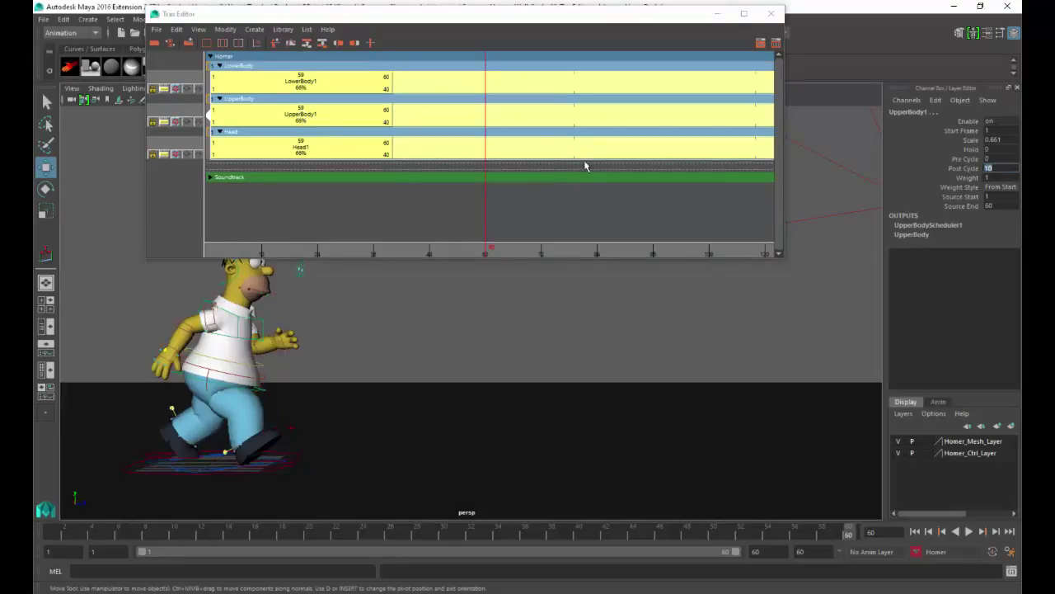
pyautogui.scroll(-8, 595, 147)
pyautogui.keyDown('alt'); pyautogui.moveTo(643, 137); pyautogui.dragTo(436, 110, button='middle'); pyautogui.keyUp('alt')
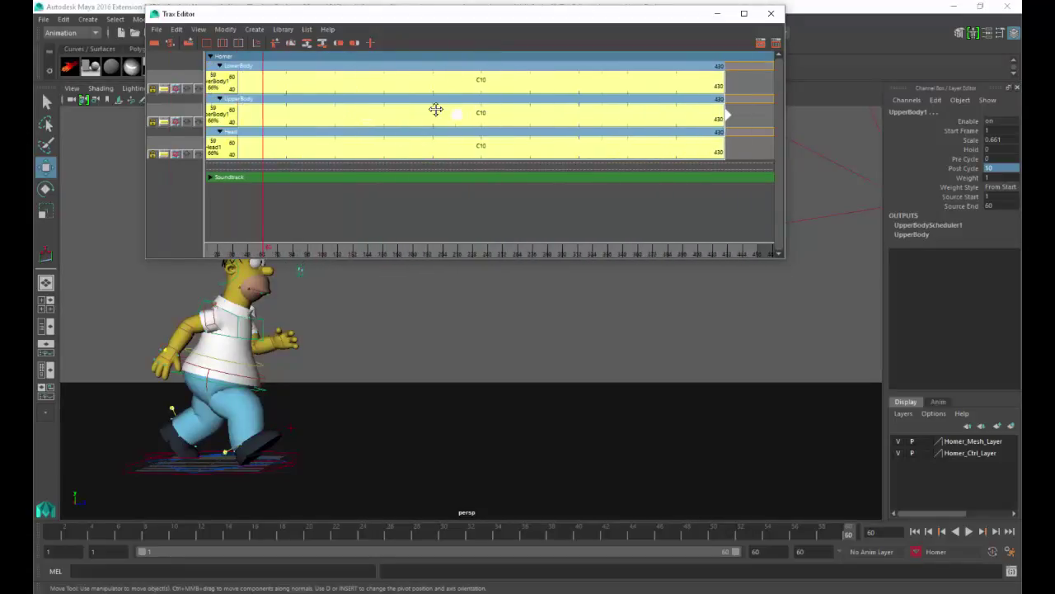
# Minimize the Trax Editor, extend the playback range to frame 400 and play the looping walk from the start.
pyautogui.click(718, 14)
pyautogui.click(915, 532)
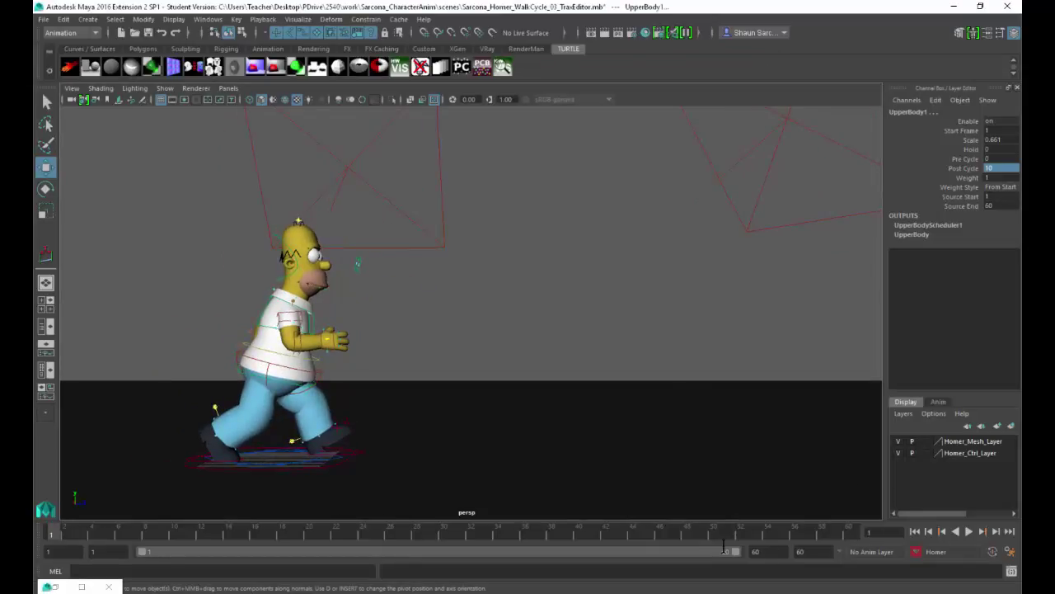
pyautogui.moveTo(762, 552); pyautogui.dragTo(691, 537)
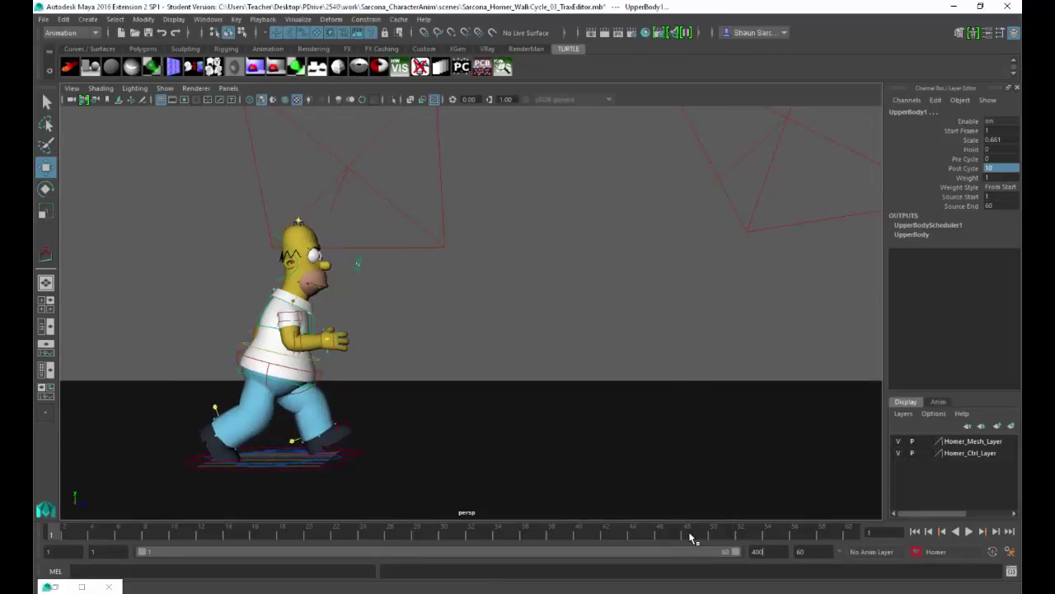
pyautogui.press('Return')
pyautogui.hotkey('alt', 'v')
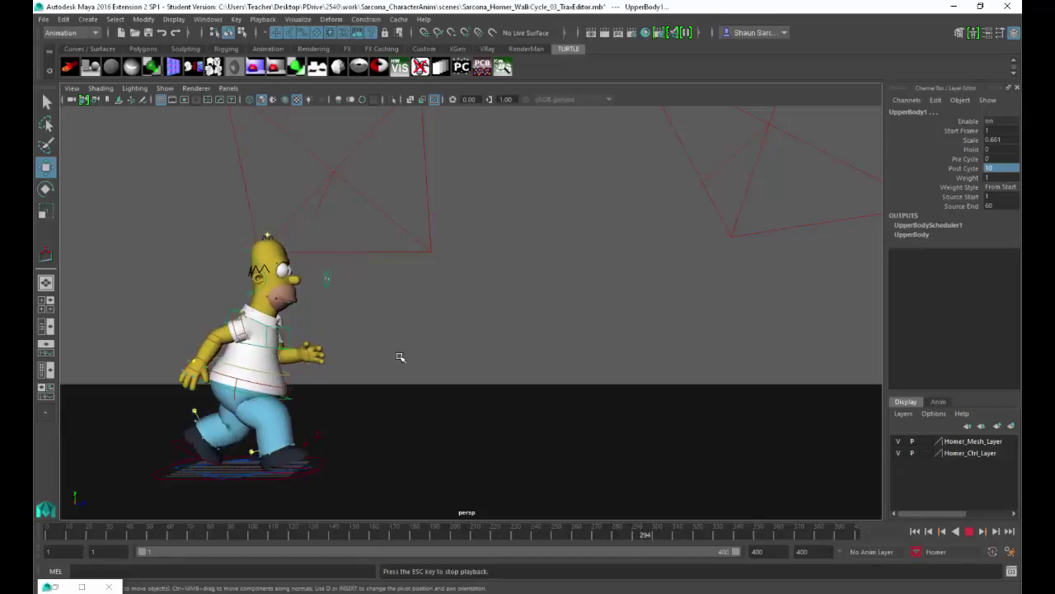
# Select global_CTL, clear the current character set and key the control at frame 1.
pyautogui.click(293, 470)
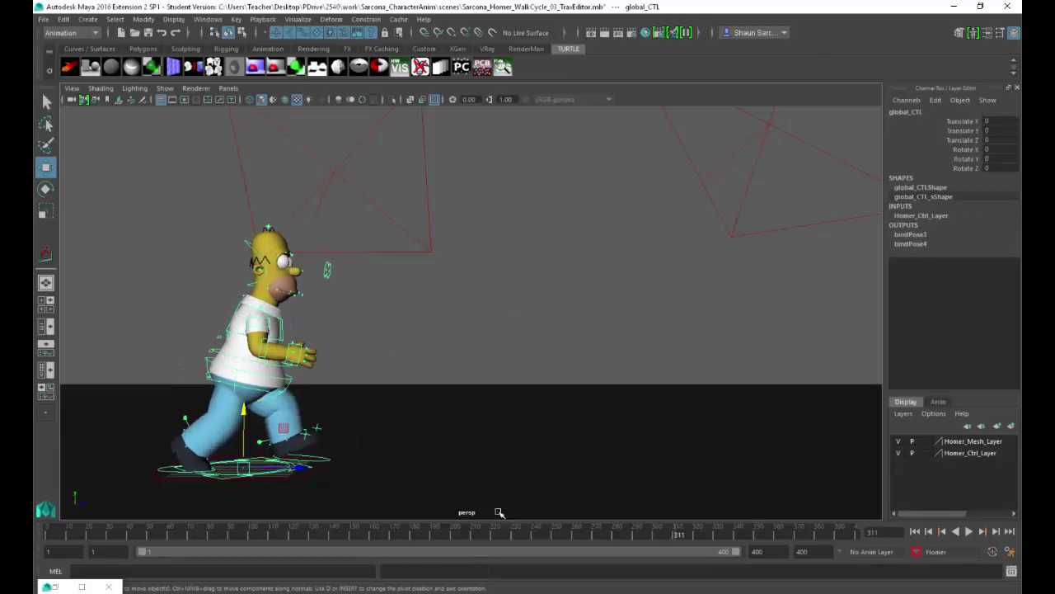
pyautogui.keyDown('alt'); pyautogui.moveTo(313, 433); pyautogui.dragTo(374, 399, button='middle'); pyautogui.keyUp('alt')
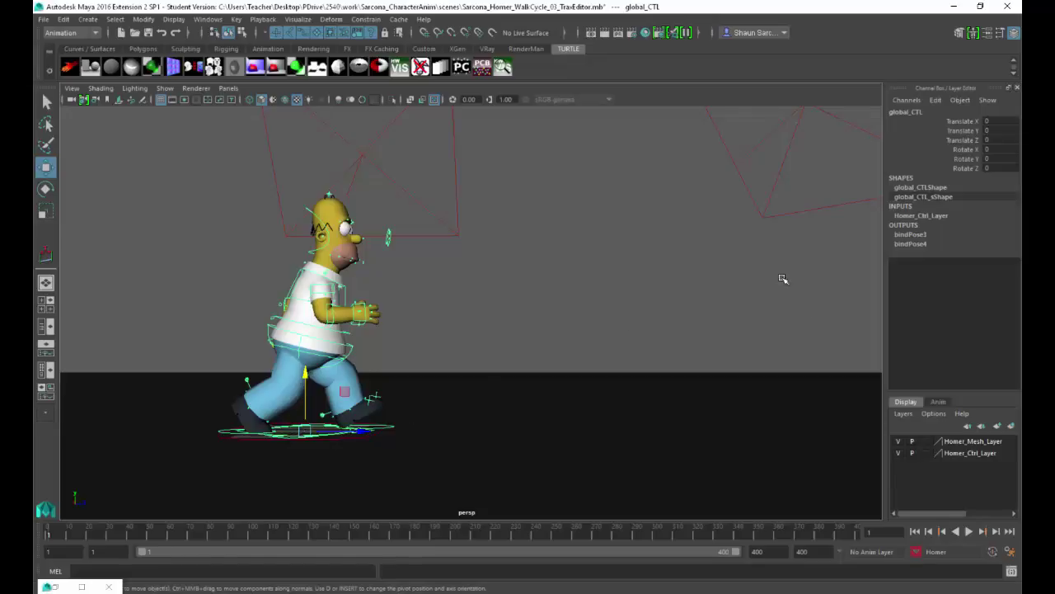
pyautogui.click(946, 556)
pyautogui.click(938, 484)
pyautogui.press('s')
pyautogui.keyDown('alt'); pyautogui.moveTo(513, 406); pyautogui.dragTo(322, 495); pyautogui.keyUp('alt')
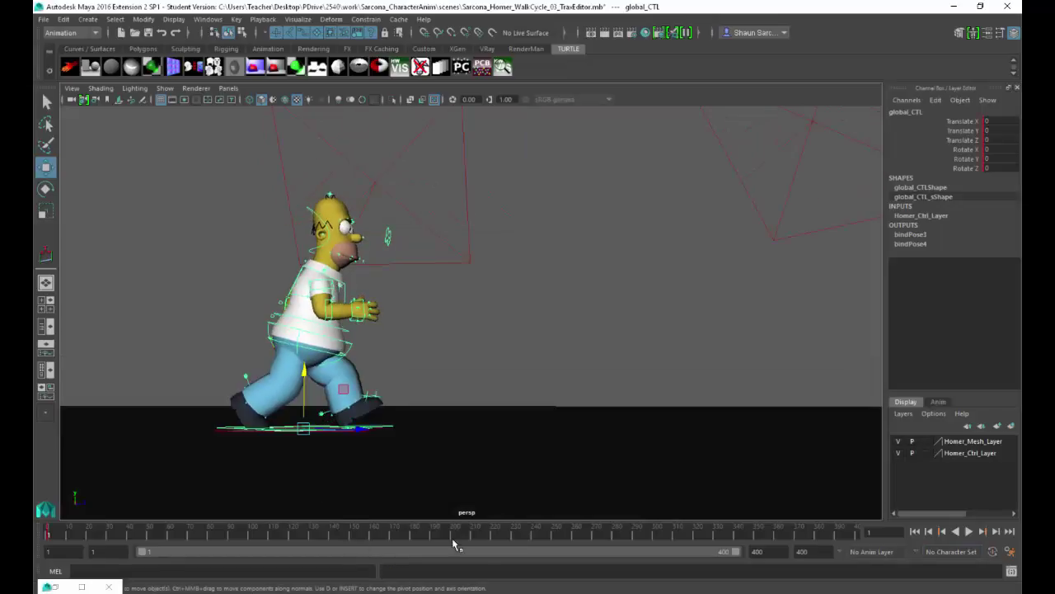
# At frame 218, move global_CTL forward along Z to about 203.6.
pyautogui.click(458, 538)
pyautogui.hotkey('alt', 'v')
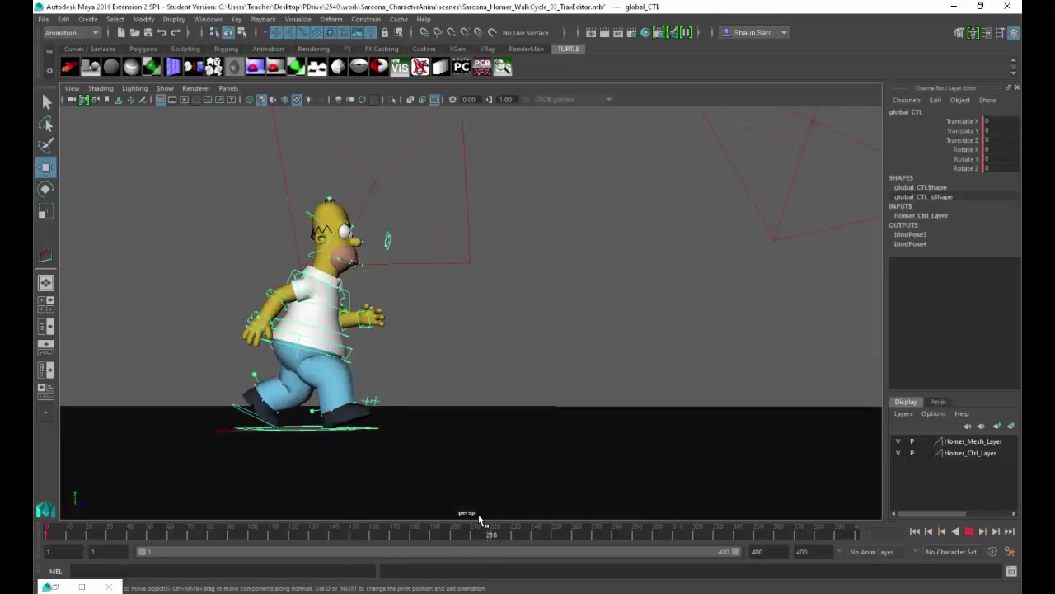
pyautogui.moveTo(734, 429); pyautogui.dragTo(746, 429)
pyautogui.keyDown('alt'); pyautogui.moveTo(516, 434); pyautogui.dragTo(329, 420, button='middle'); pyautogui.keyUp('alt')
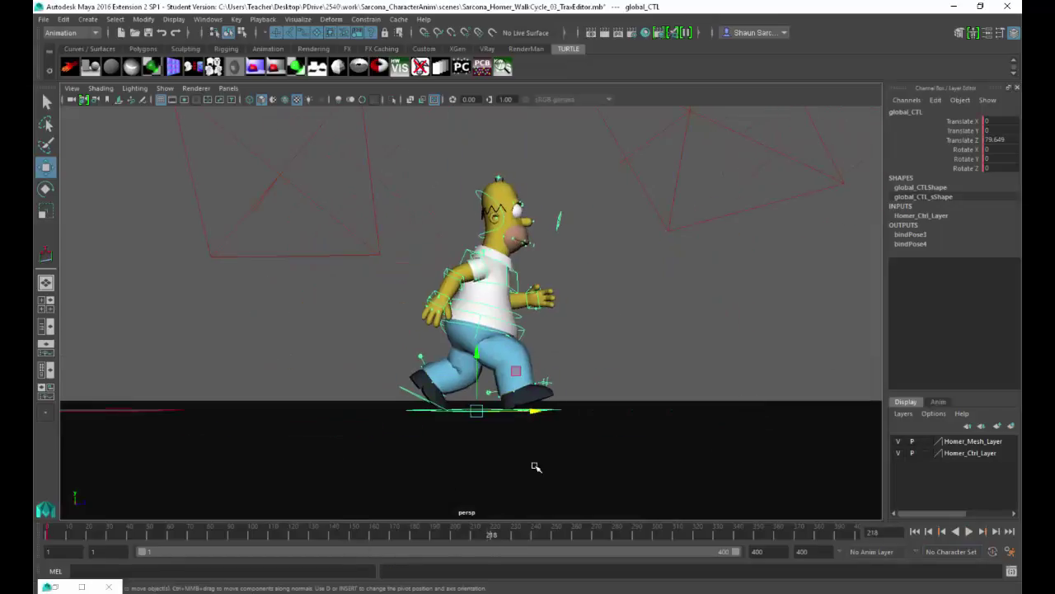
pyautogui.moveTo(540, 410); pyautogui.dragTo(939, 412)
pyautogui.keyDown('alt'); pyautogui.moveTo(714, 457); pyautogui.dragTo(561, 469, button='middle'); pyautogui.keyUp('alt')
pyautogui.keyDown('alt'); pyautogui.moveTo(561, 468); pyautogui.dragTo(544, 436); pyautogui.keyUp('alt')
pyautogui.keyDown('alt'); pyautogui.moveTo(544, 436); pyautogui.dragTo(478, 434, button='right'); pyautogui.keyUp('alt')
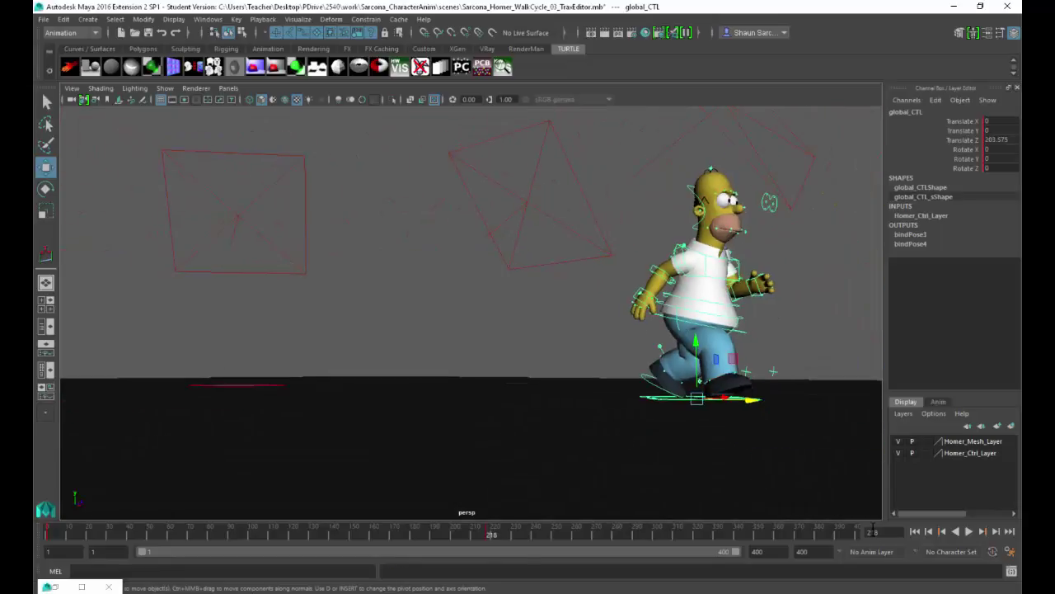
# Return to frame 1, deselect the control and play back Homer walking across the floor.
pyautogui.click(914, 533)
pyautogui.keyDown('alt'); pyautogui.moveTo(681, 430); pyautogui.dragTo(639, 351); pyautogui.keyUp('alt')
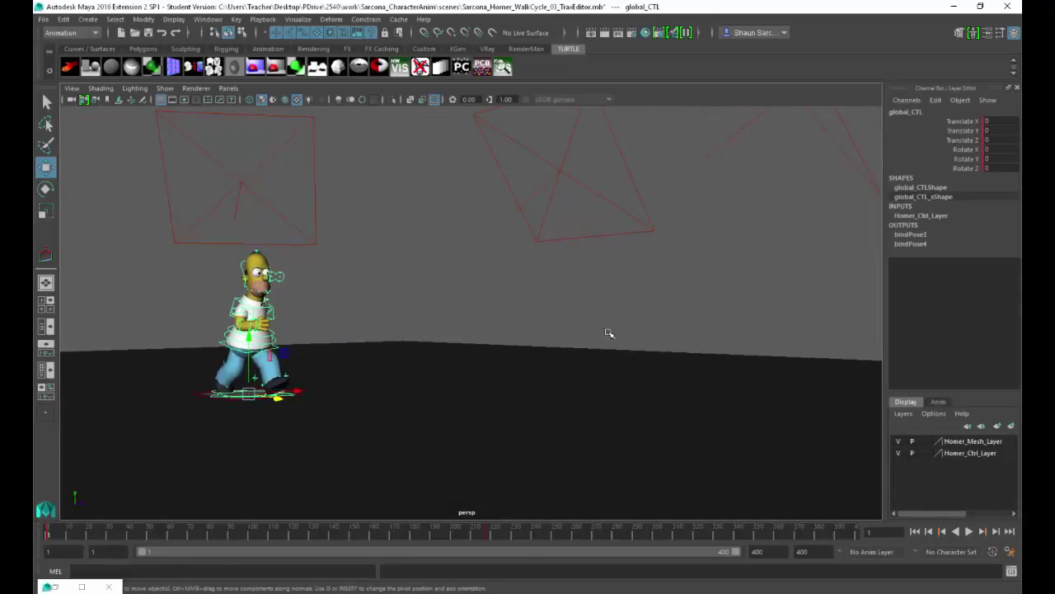
pyautogui.click(609, 333)
pyautogui.hotkey('alt', 'v')
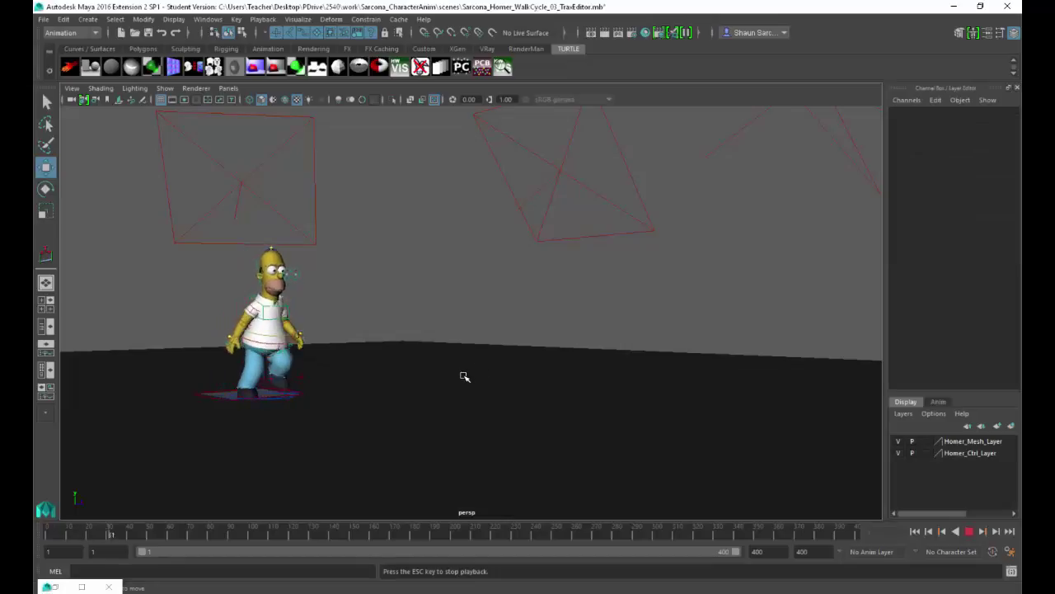
pyautogui.press('Escape')
# Give global_CTL's Translate Z curve linear tangents in the Graph Editor, close it and return to frame 1.
pyautogui.click(274, 403)
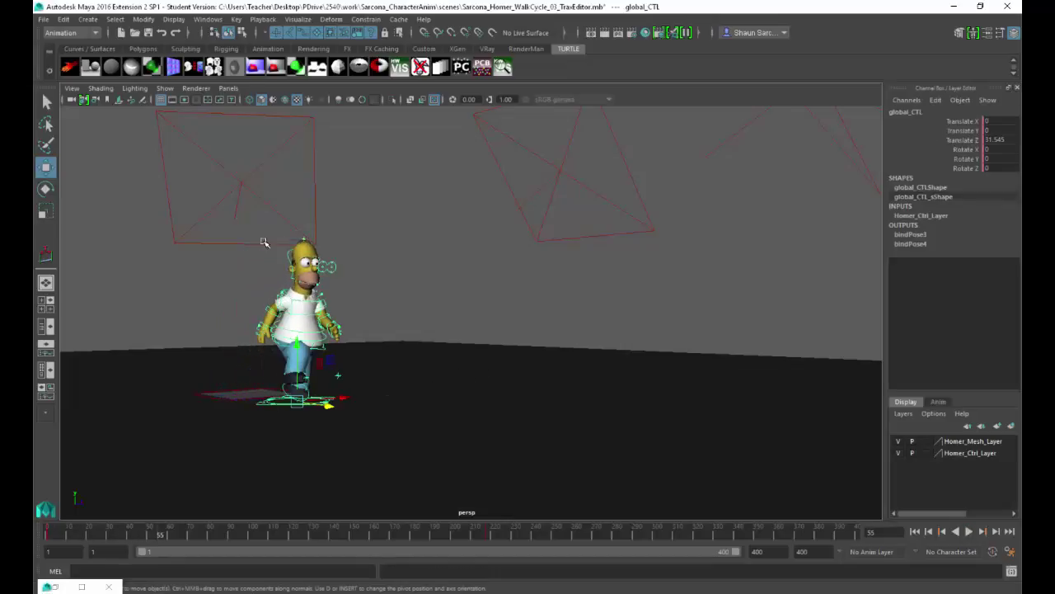
pyautogui.click(209, 18)
pyautogui.moveTo(239, 47)
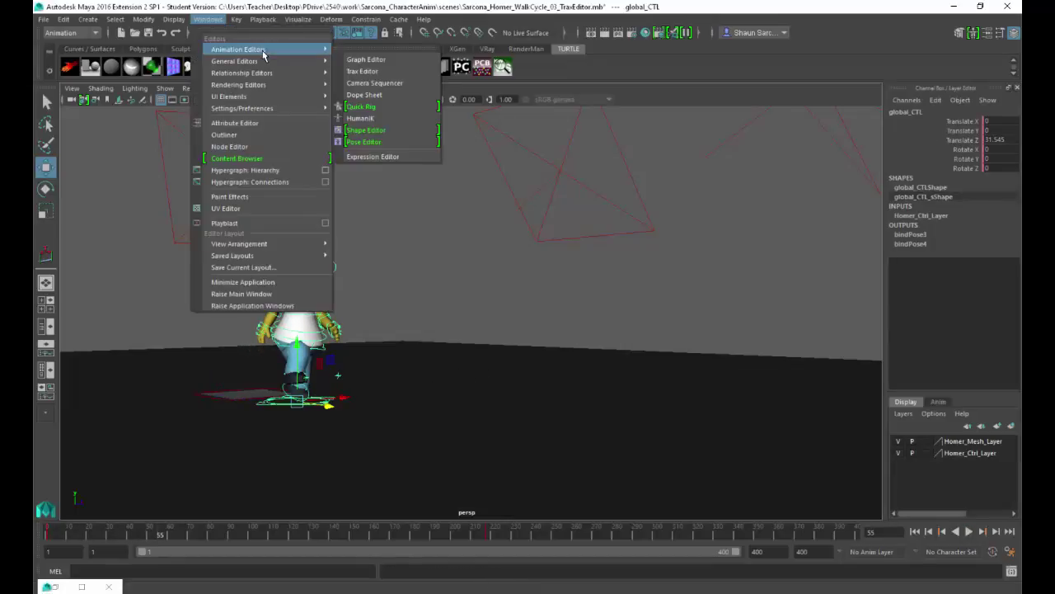
pyautogui.click(367, 57)
pyautogui.press('a')
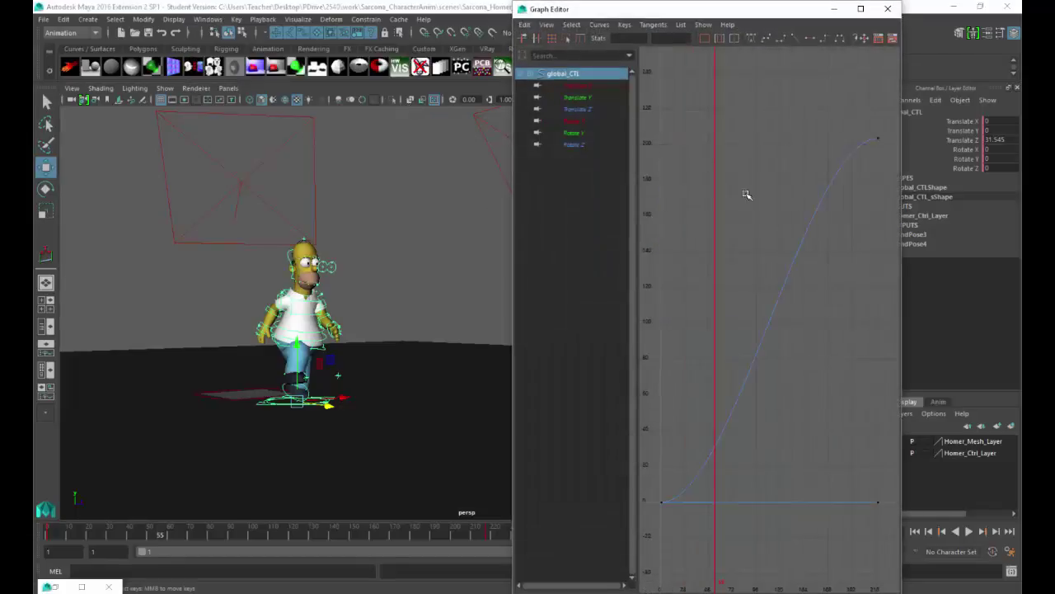
pyautogui.click(809, 240)
pyautogui.click(799, 41)
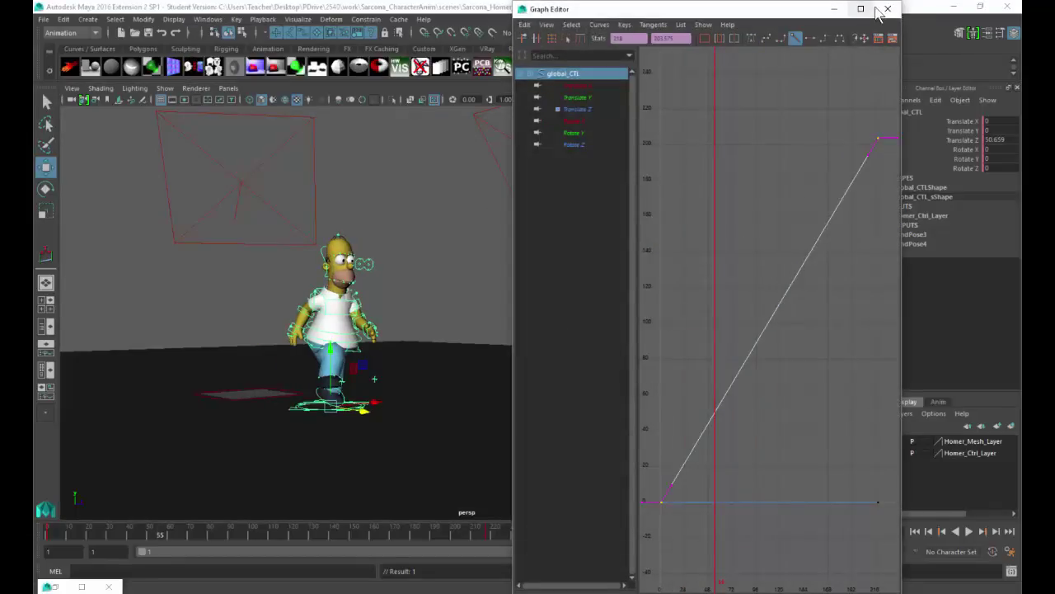
pyautogui.click(887, 8)
pyautogui.click(915, 532)
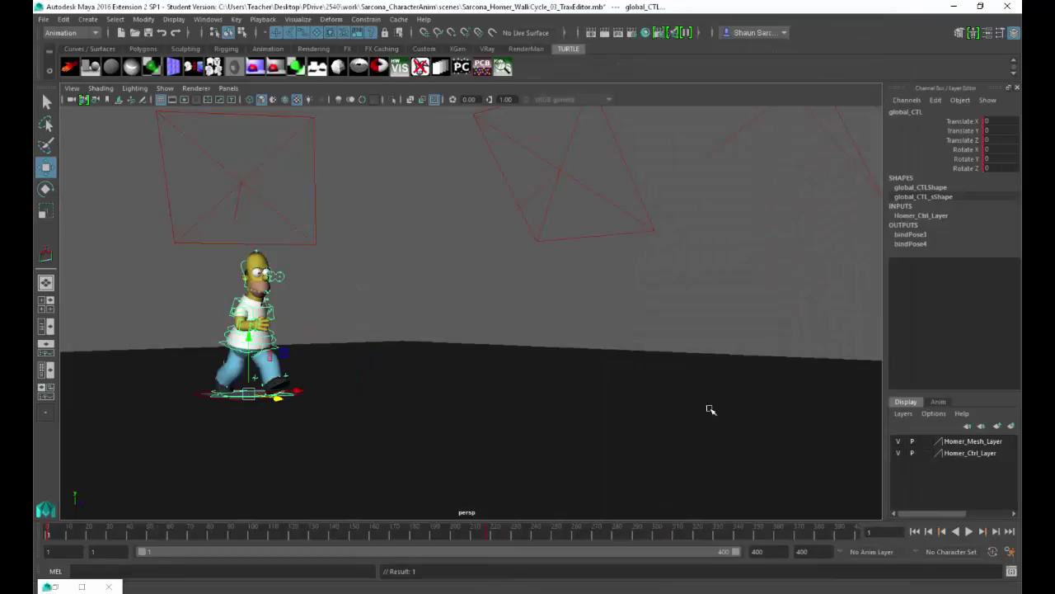
# Play back Homer's walk across the floor, return to frame 1 and view him from the side.
pyautogui.hotkey('alt', 'v')
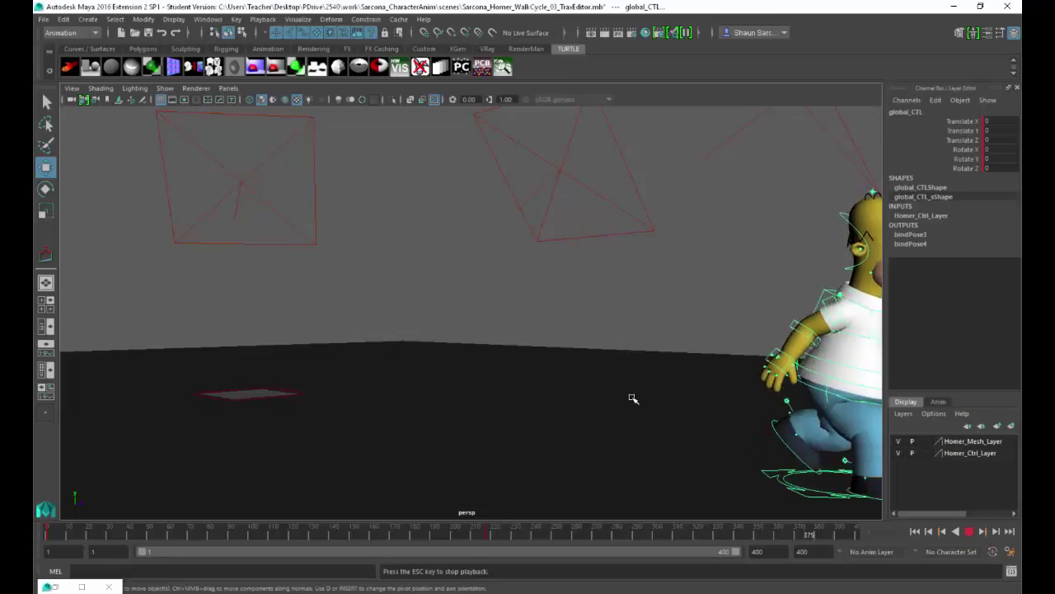
pyautogui.click(915, 531)
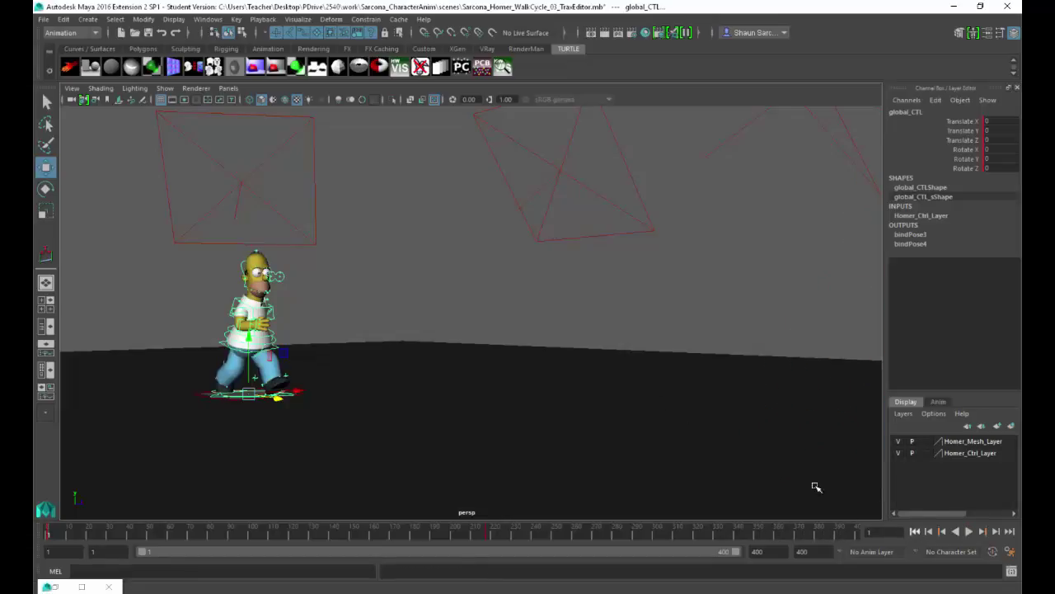
pyautogui.keyDown('alt'); pyautogui.moveTo(537, 367); pyautogui.dragTo(476, 374); pyautogui.keyUp('alt')
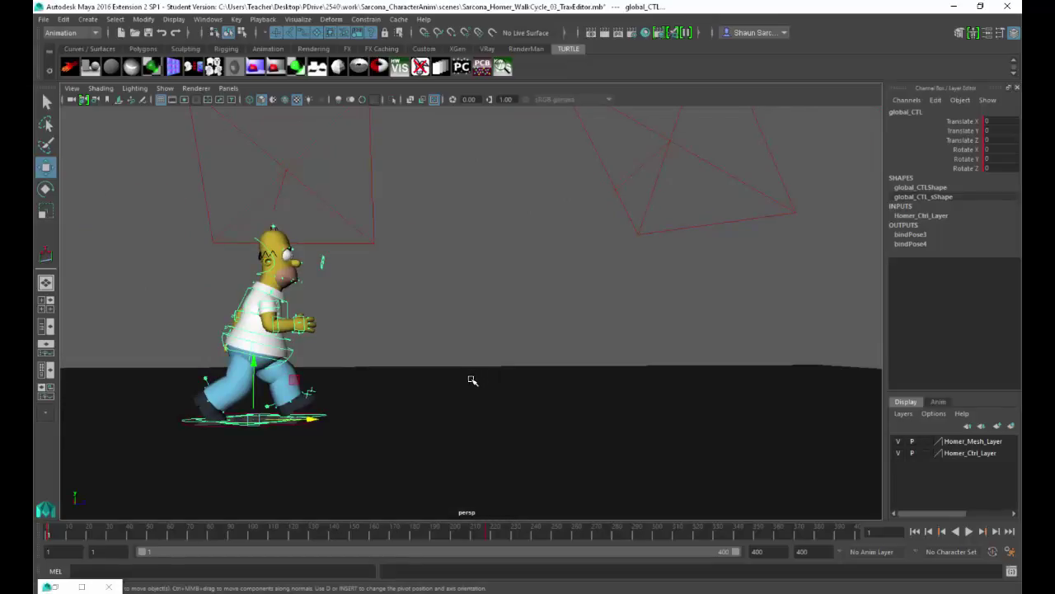
pyautogui.keyDown('alt'); pyautogui.moveTo(546, 312); pyautogui.dragTo(468, 316); pyautogui.keyUp('alt')
# Play the walk again, stop at frame 100 and view Homer's stride up close from the side.
pyautogui.hotkey('alt', 'v')
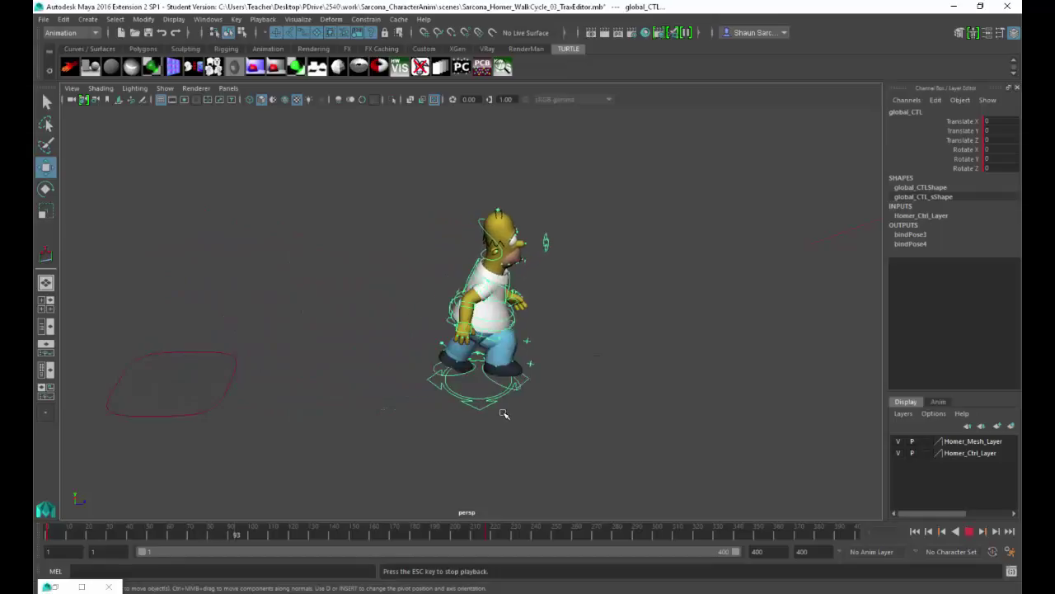
pyautogui.press('Escape')
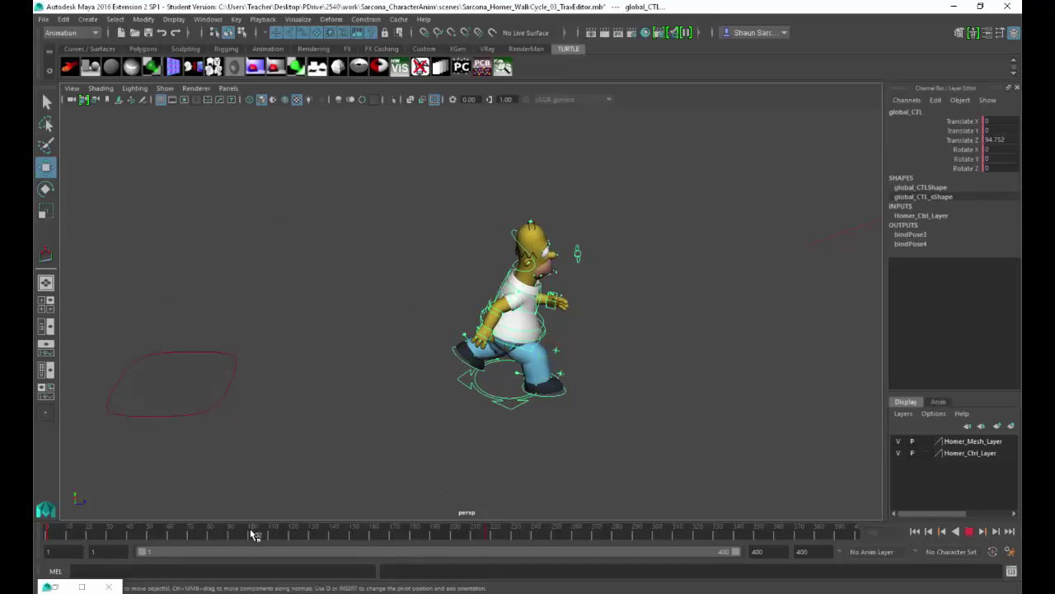
pyautogui.moveTo(255, 534); pyautogui.dragTo(253, 534)
pyautogui.keyDown('alt'); pyautogui.moveTo(421, 450); pyautogui.dragTo(428, 396); pyautogui.keyUp('alt')
pyautogui.keyDown('alt'); pyautogui.moveTo(658, 407); pyautogui.dragTo(545, 356, button='middle'); pyautogui.keyUp('alt')
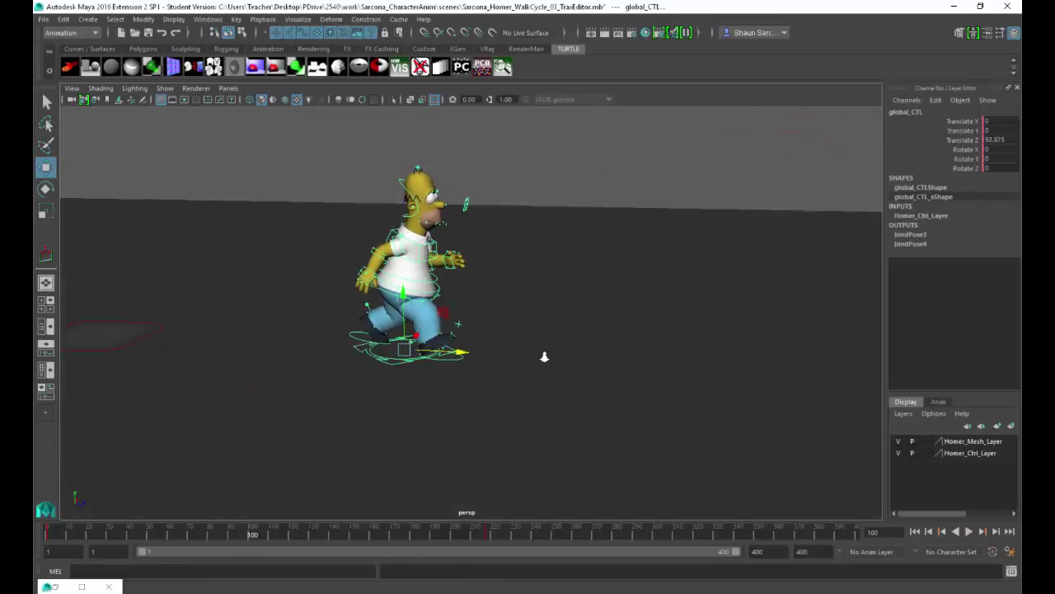
pyautogui.keyDown('alt'); pyautogui.moveTo(544, 355); pyautogui.dragTo(593, 371, button='right'); pyautogui.keyUp('alt')
pyautogui.keyDown('alt'); pyautogui.moveTo(464, 380); pyautogui.dragTo(462, 335); pyautogui.keyUp('alt')
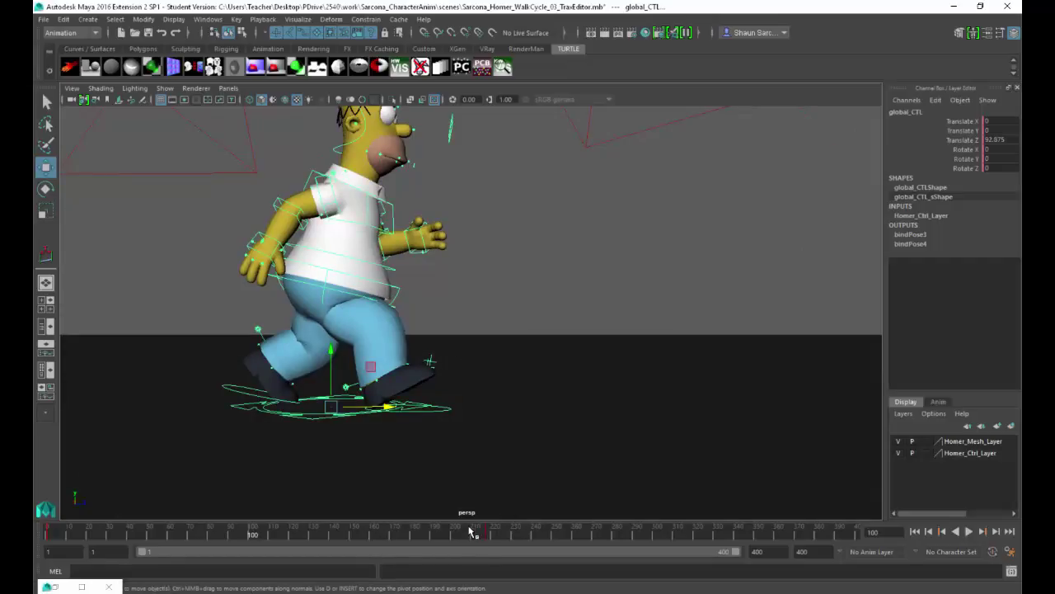
# Key global_CTL at frame 100 and delete its end key at frame 218.
pyautogui.keyDown('shift'); pyautogui.moveTo(514, 540); pyautogui.dragTo(495, 533); pyautogui.keyUp('shift')
pyautogui.rightClick(495, 531)
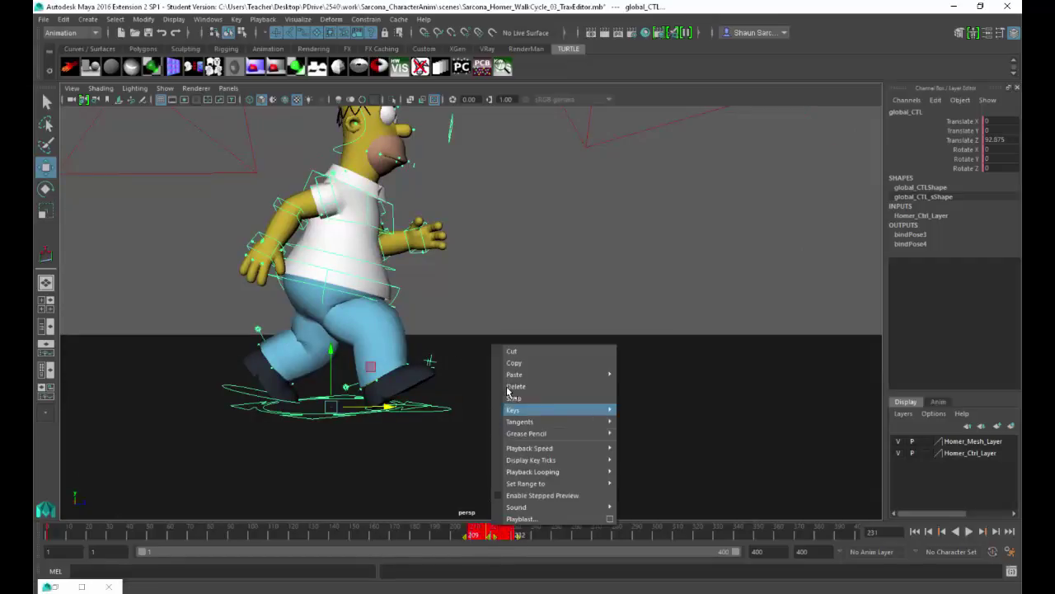
pyautogui.click(266, 538)
pyautogui.moveTo(266, 537)
pyautogui.mouseDown()
pyautogui.moveTo(234, 537)
pyautogui.moveTo(259, 540)
pyautogui.moveTo(250, 539)
pyautogui.mouseUp()
pyautogui.keyDown('shift'); pyautogui.moveTo(486, 537); pyautogui.dragTo(534, 537); pyautogui.keyUp('shift')
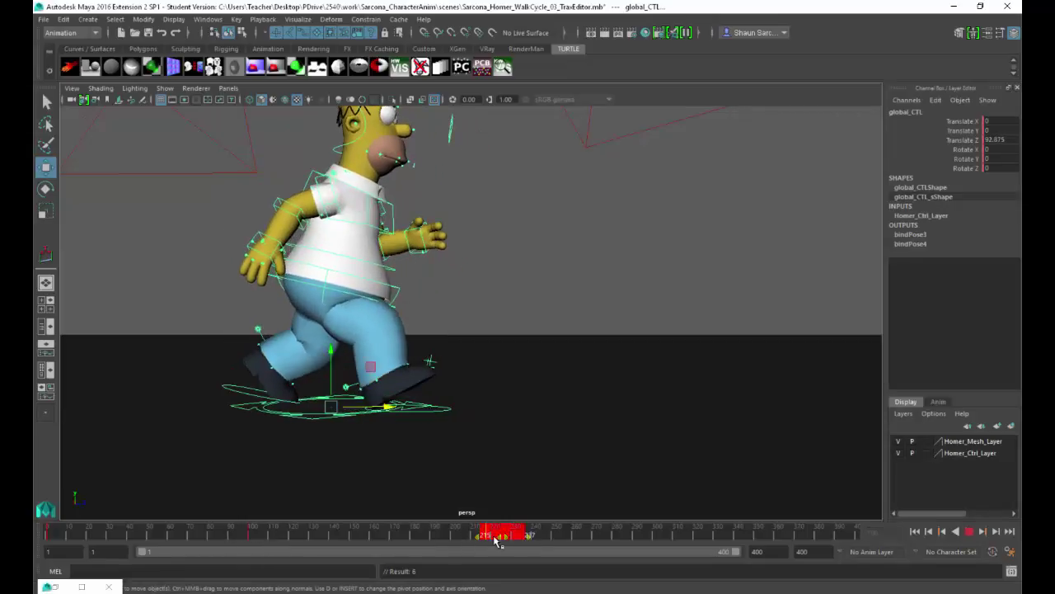
pyautogui.rightClick(512, 532)
pyautogui.click(532, 387)
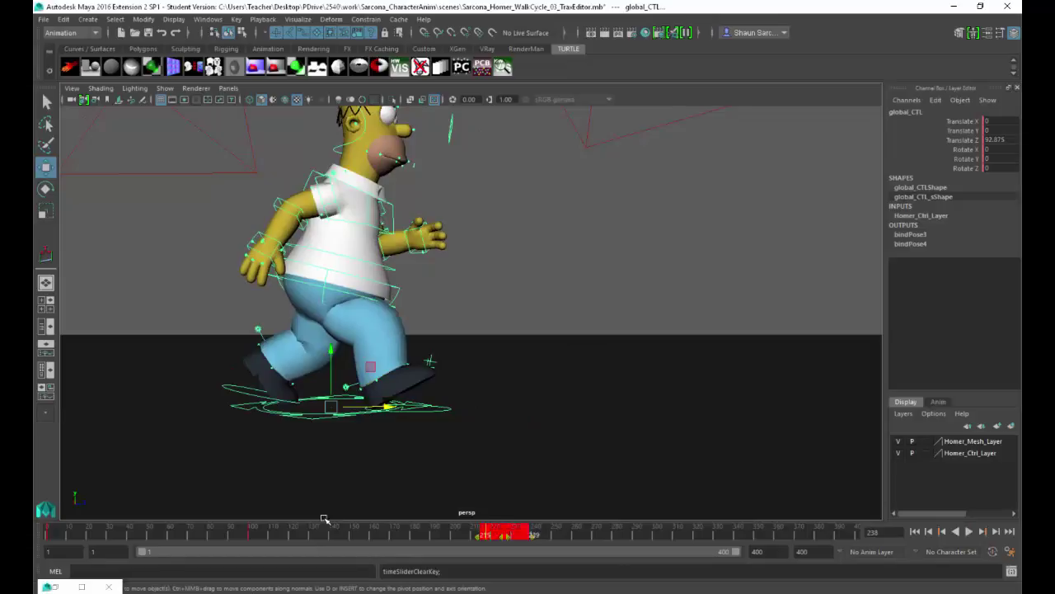
# At frame 112, rotate global_CTL to about -93.9 degrees in Y to turn Homer.
pyautogui.click(271, 537)
pyautogui.hotkey('alt', 'v')
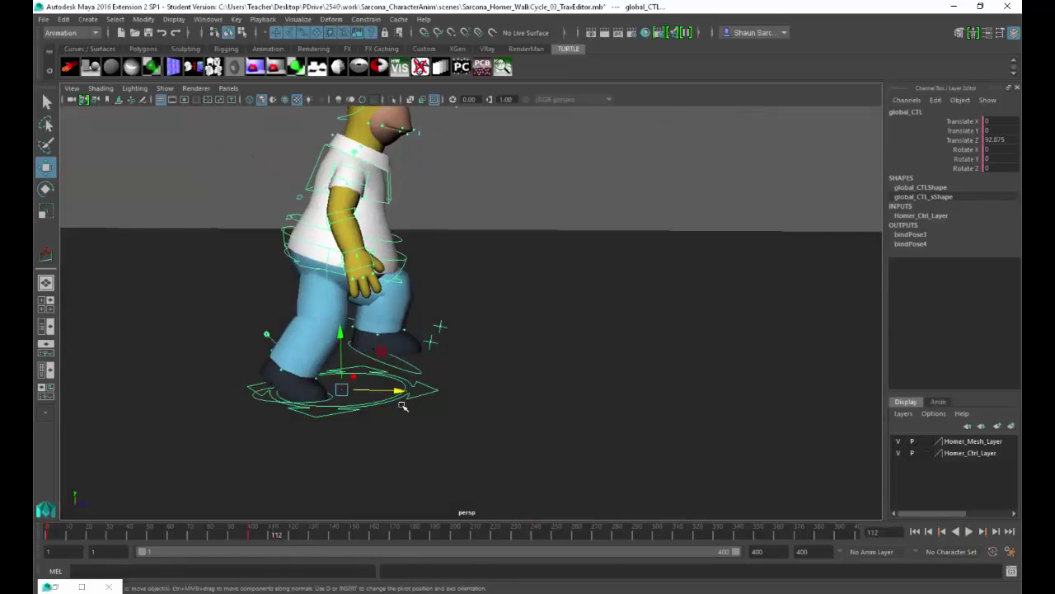
pyautogui.press('e')
pyautogui.moveTo(388, 401); pyautogui.dragTo(305, 408)
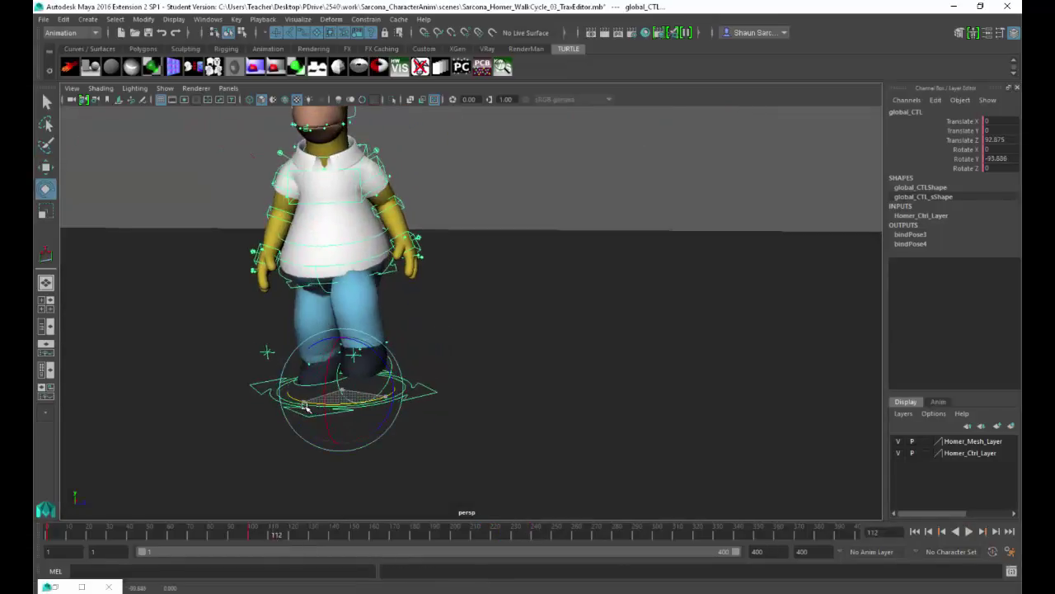
pyautogui.keyDown('alt'); pyautogui.moveTo(386, 423); pyautogui.dragTo(449, 404); pyautogui.keyUp('alt')
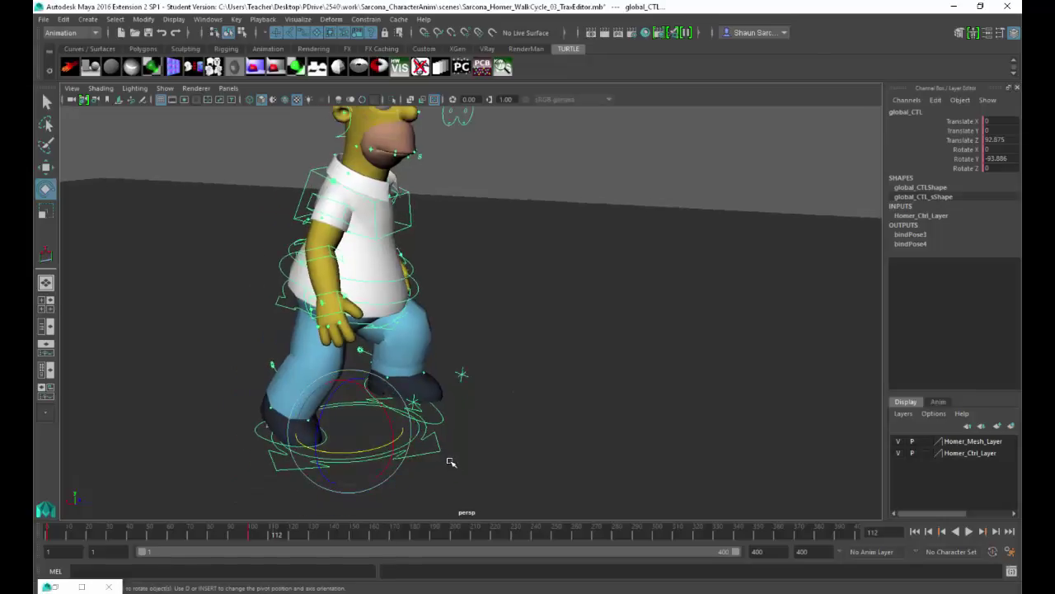
# At frame 145, move global_CTL along X in the direction Homer faces after the turn.
pyautogui.moveTo(296, 537); pyautogui.dragTo(344, 537)
pyautogui.press('w')
pyautogui.moveTo(486, 424); pyautogui.dragTo(804, 423)
pyautogui.keyDown('alt'); pyautogui.moveTo(675, 387); pyautogui.dragTo(594, 360, button='right'); pyautogui.keyUp('alt')
pyautogui.moveTo(574, 385); pyautogui.dragTo(604, 386, button='middle')
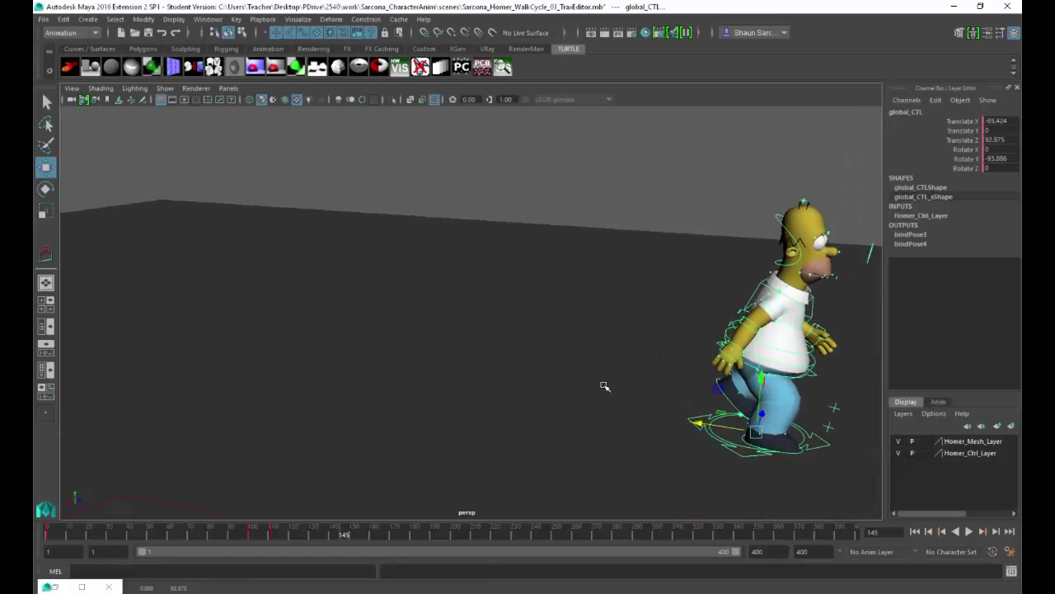
# Play back the walk with the turn from frame 1 and examine how Homer changes direction.
pyautogui.click(914, 532)
pyautogui.scroll(-5, 653, 431)
pyautogui.hotkey('alt', 'v')
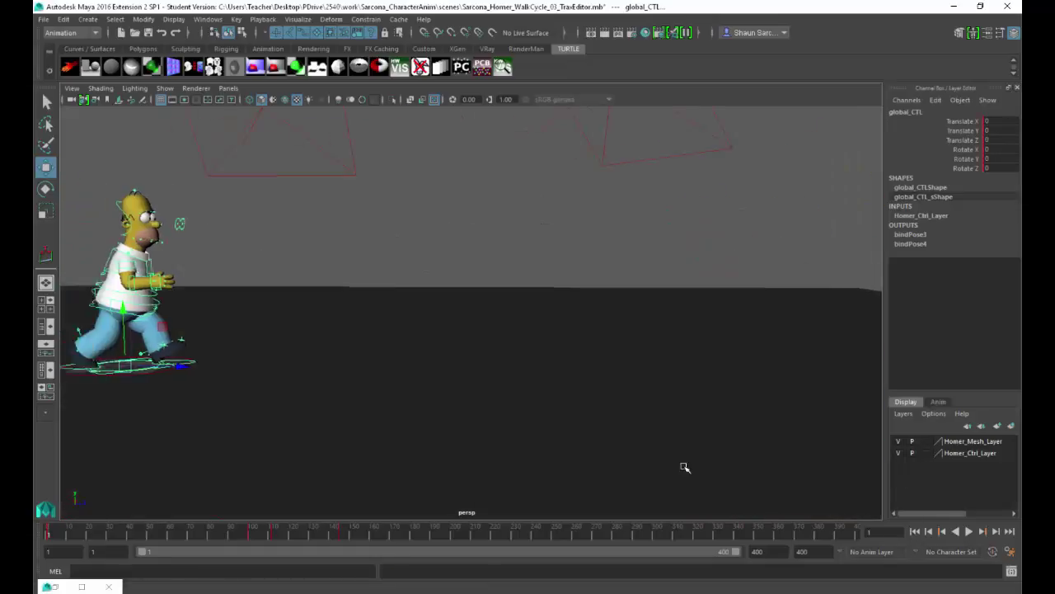
pyautogui.keyDown('alt'); pyautogui.moveTo(519, 373); pyautogui.dragTo(575, 398); pyautogui.keyUp('alt')
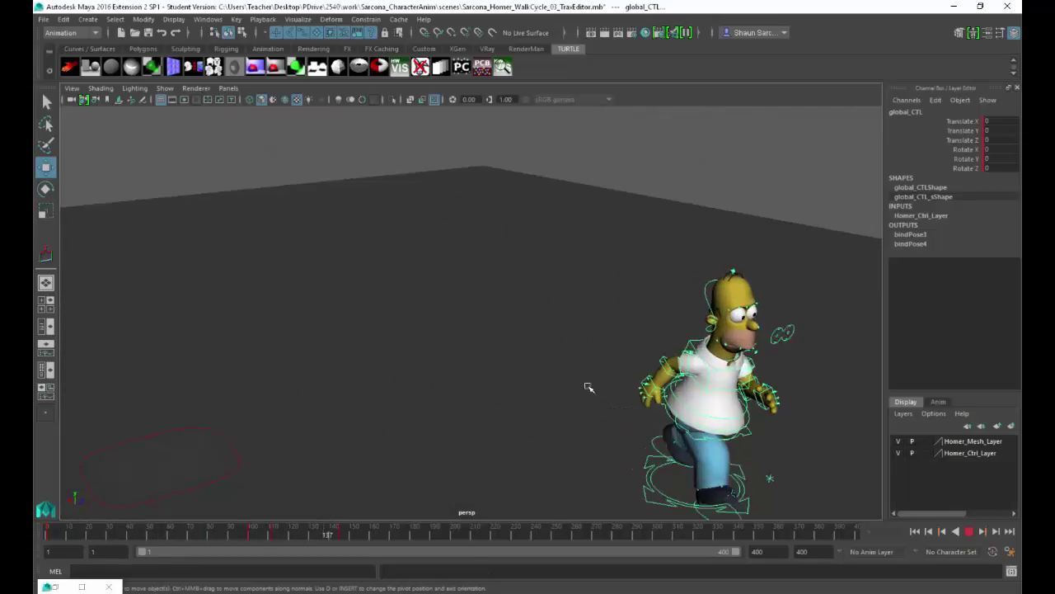
pyautogui.hotkey('alt', 'v')
# Delete global_CTL's turn keys between about frames 87 and 176.
pyautogui.keyDown('shift'); pyautogui.moveTo(404, 534); pyautogui.dragTo(223, 535); pyautogui.keyUp('shift')
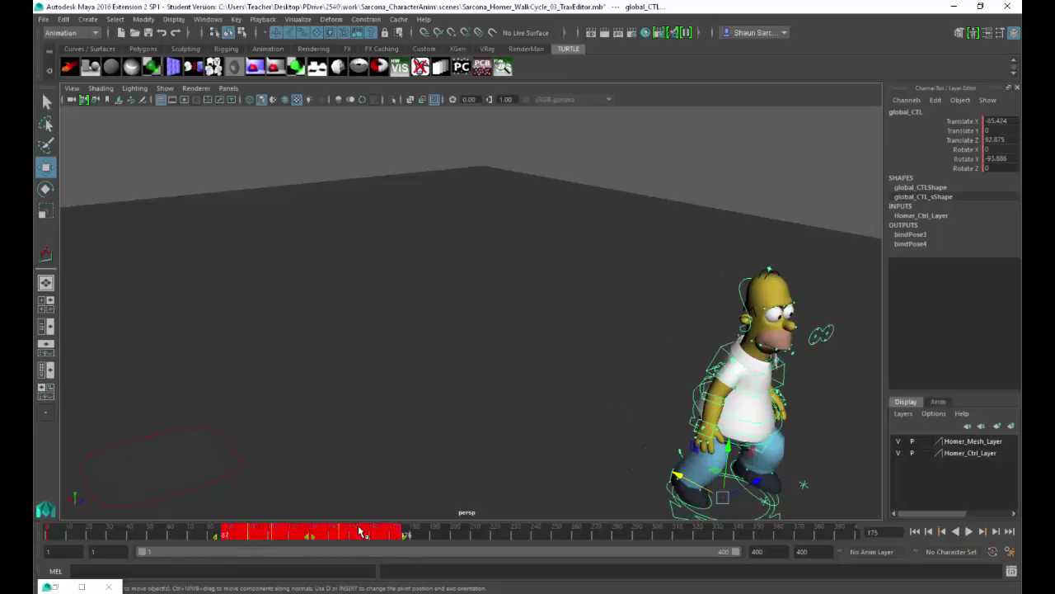
pyautogui.rightClick(305, 532)
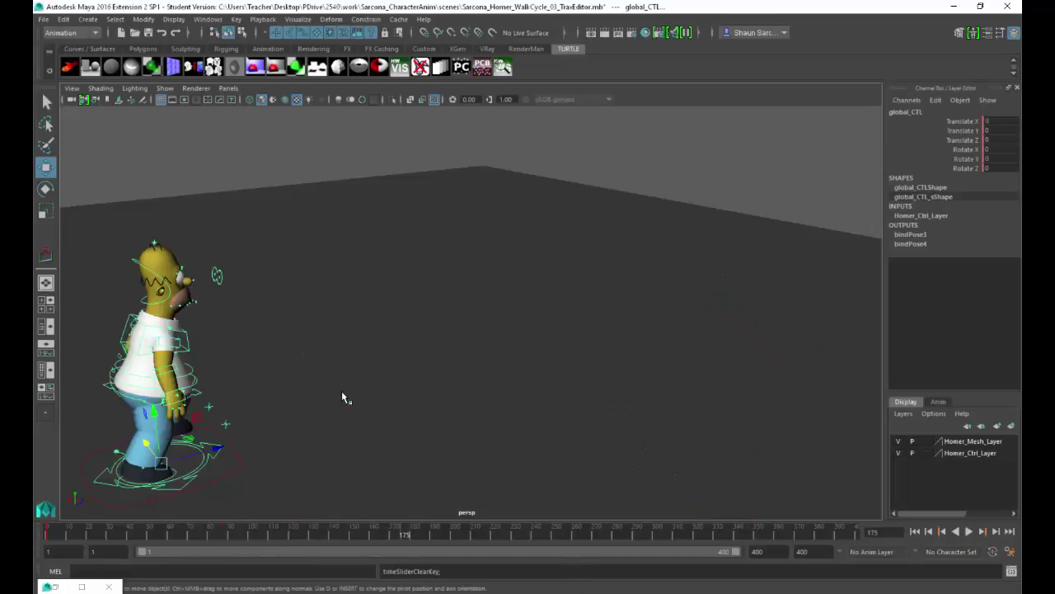
pyautogui.click(342, 391)
# At frame 235, move global_CTL forward along Z to about 227.3 and play back the walk.
pyautogui.moveTo(248, 528); pyautogui.dragTo(526, 529)
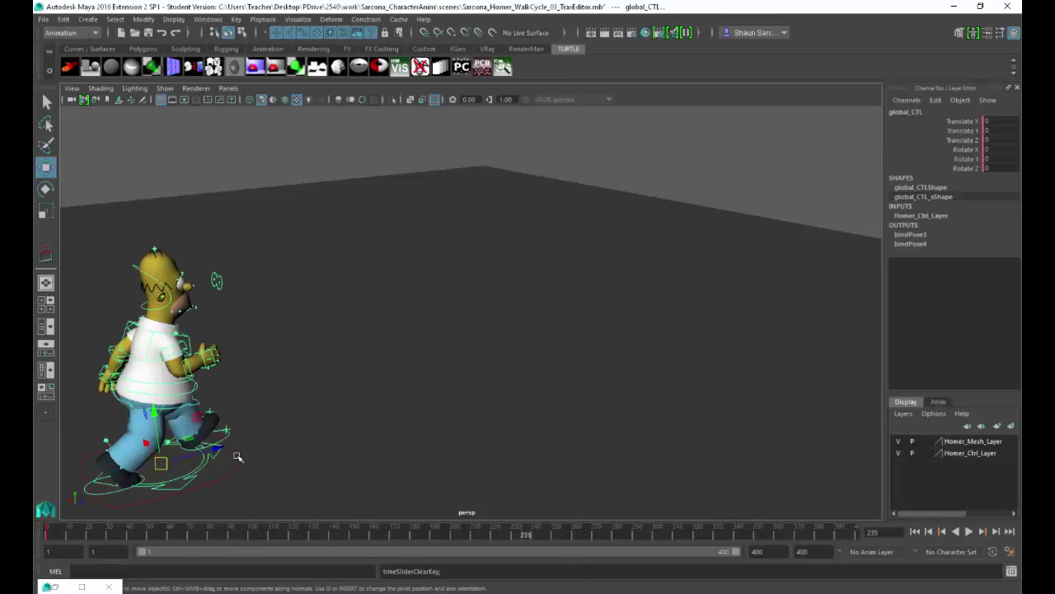
pyautogui.moveTo(277, 434); pyautogui.dragTo(800, 269, button='middle')
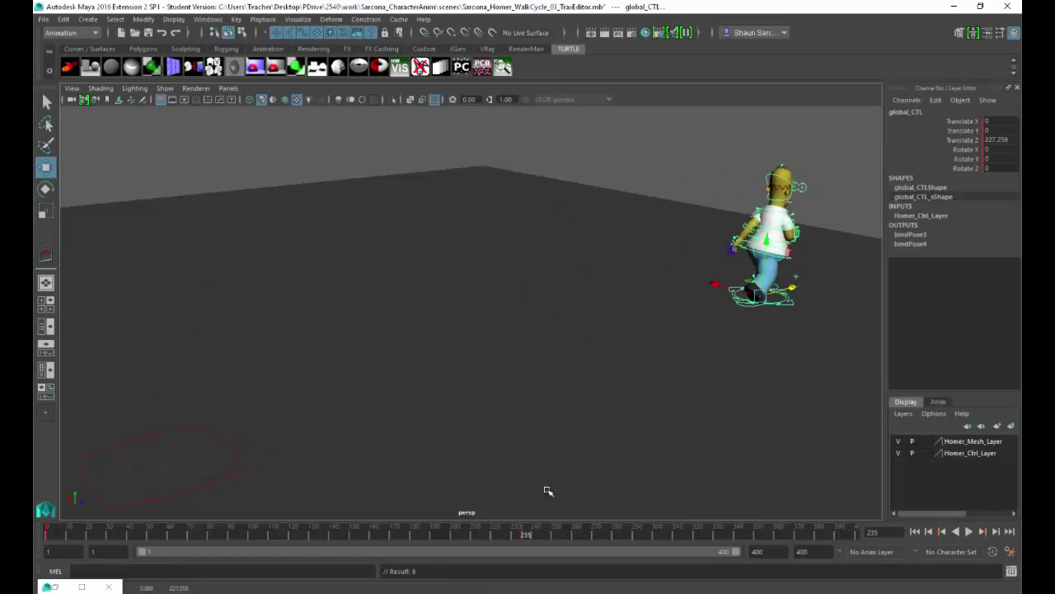
pyautogui.hotkey('alt', 'v')
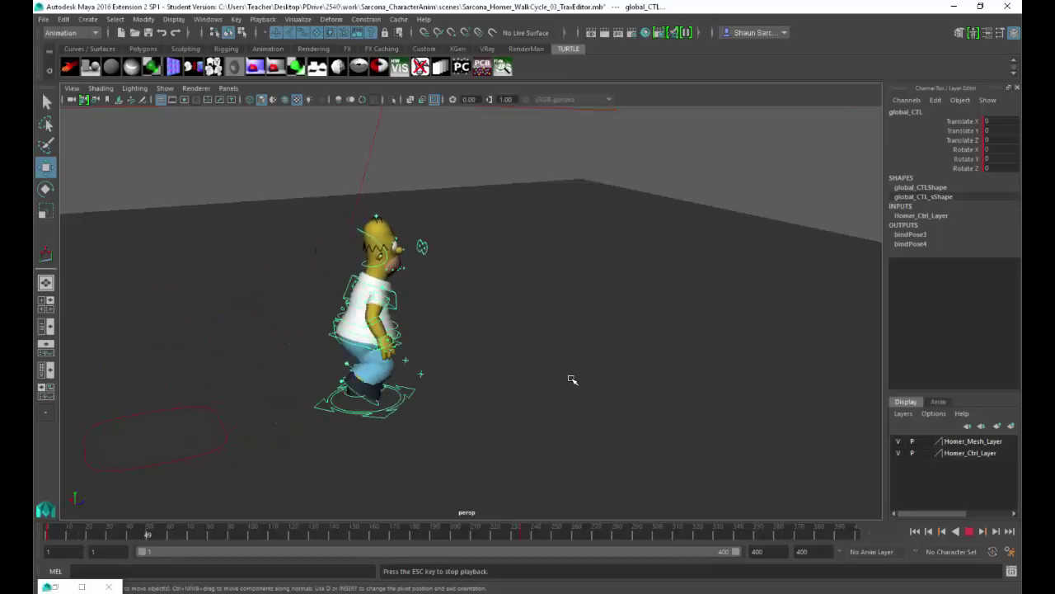
pyautogui.press('Escape')
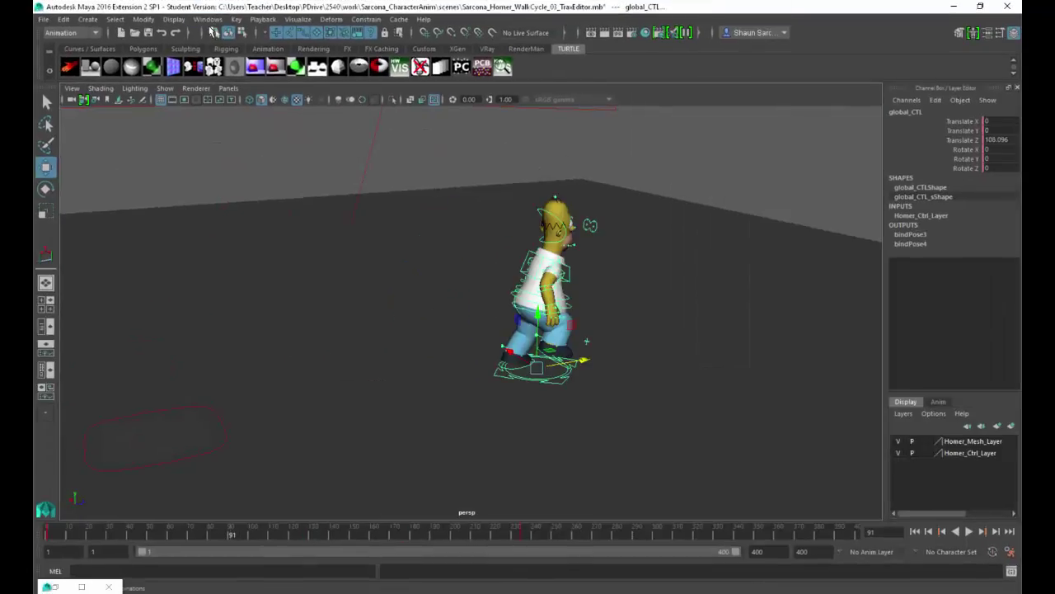
# Give global_CTL's new Translate Z curve linear tangents in the Graph Editor, close it and check the playback.
pyautogui.click(208, 19)
pyautogui.moveTo(250, 49)
pyautogui.click(371, 53)
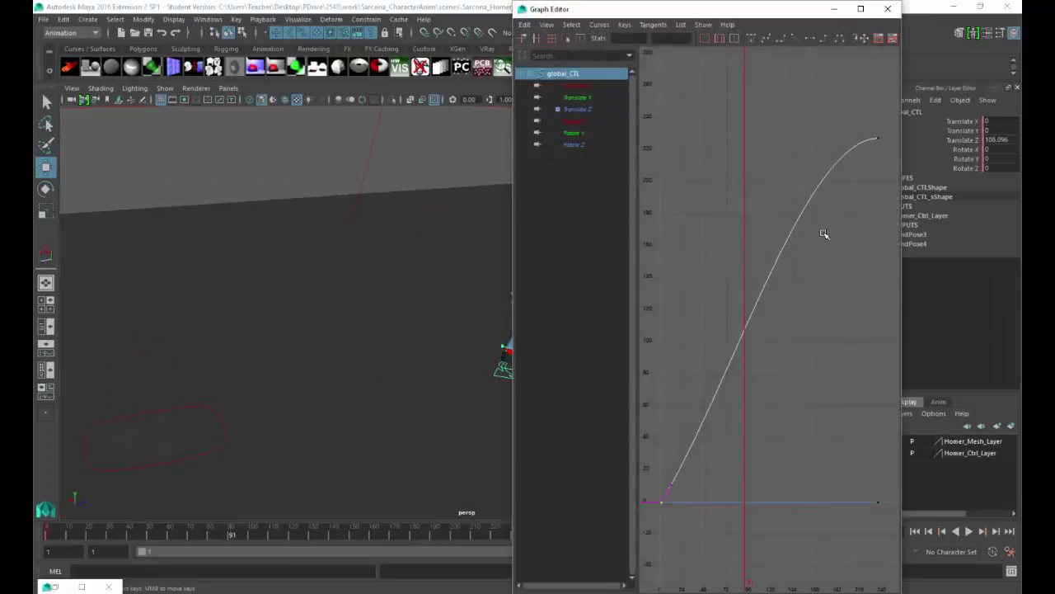
pyautogui.click(798, 39)
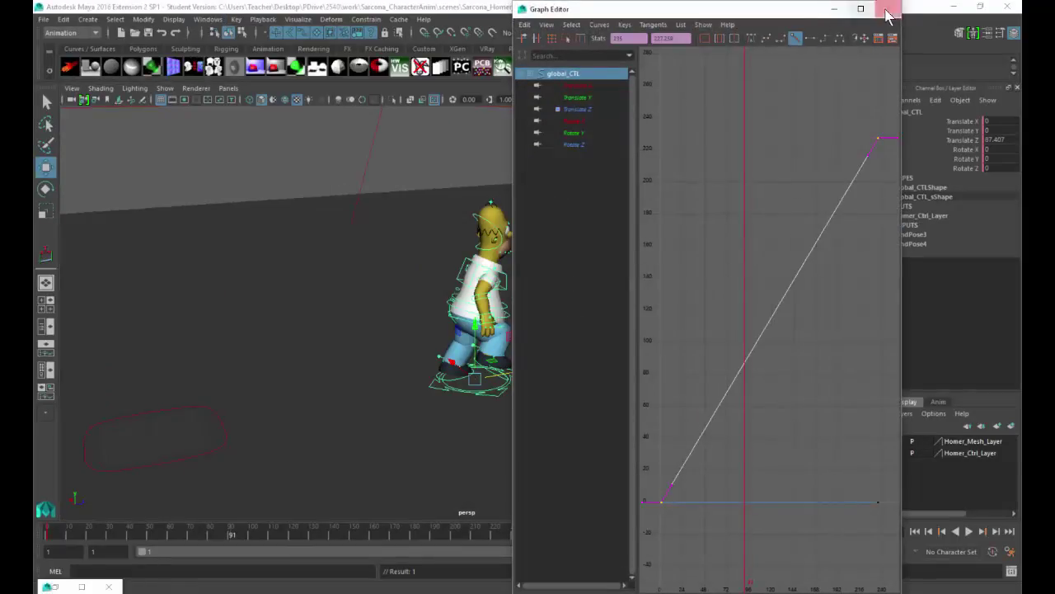
pyautogui.click(889, 8)
pyautogui.hotkey('alt', 'v')
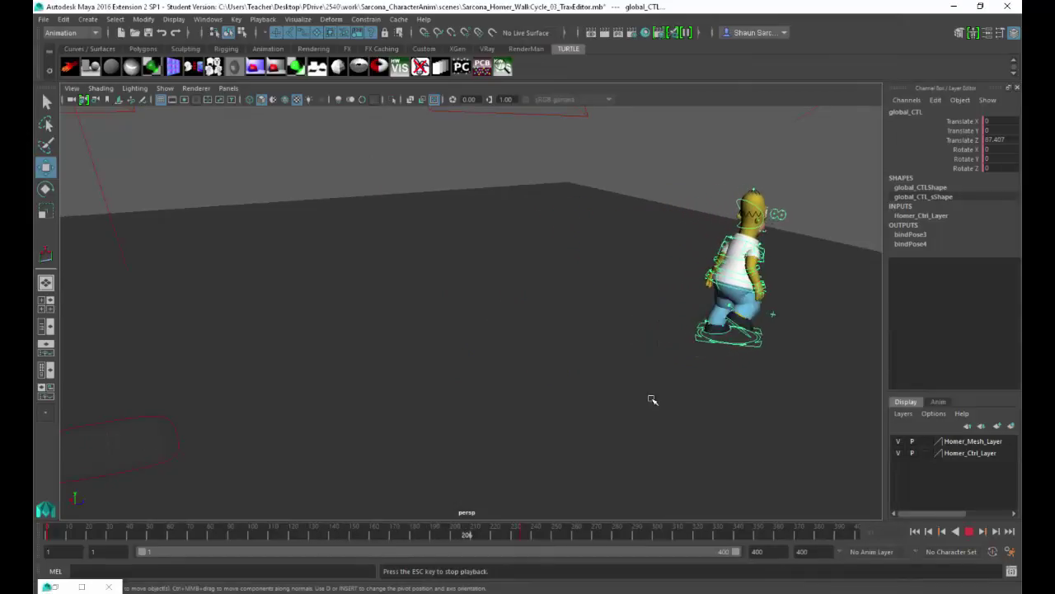
pyautogui.press('Escape')
# At frame 100, redirect global_CTL using the Rotation and translation redirection type.
pyautogui.click(187, 534)
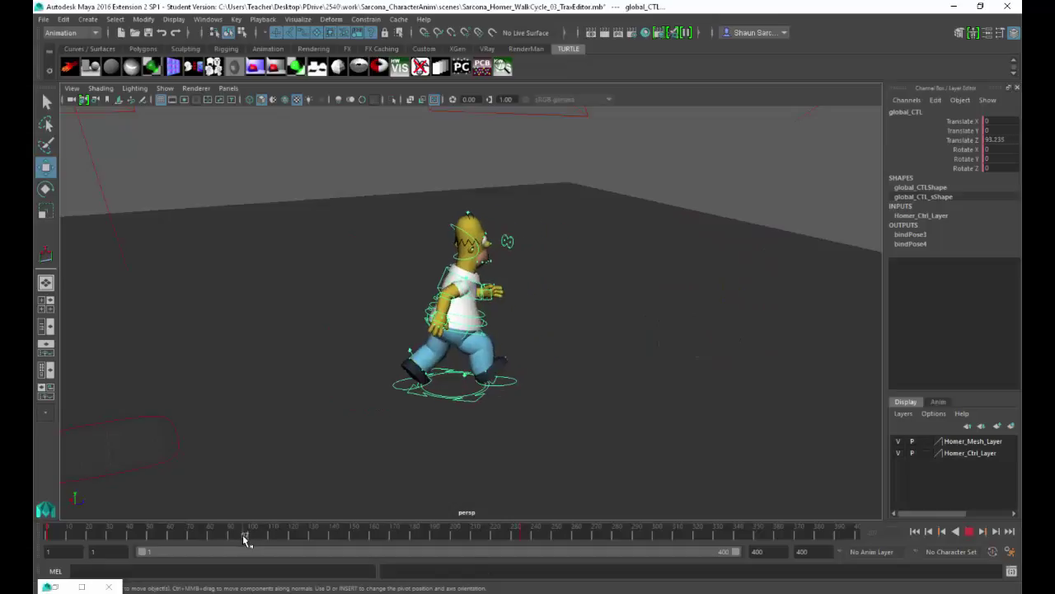
pyautogui.click(251, 534)
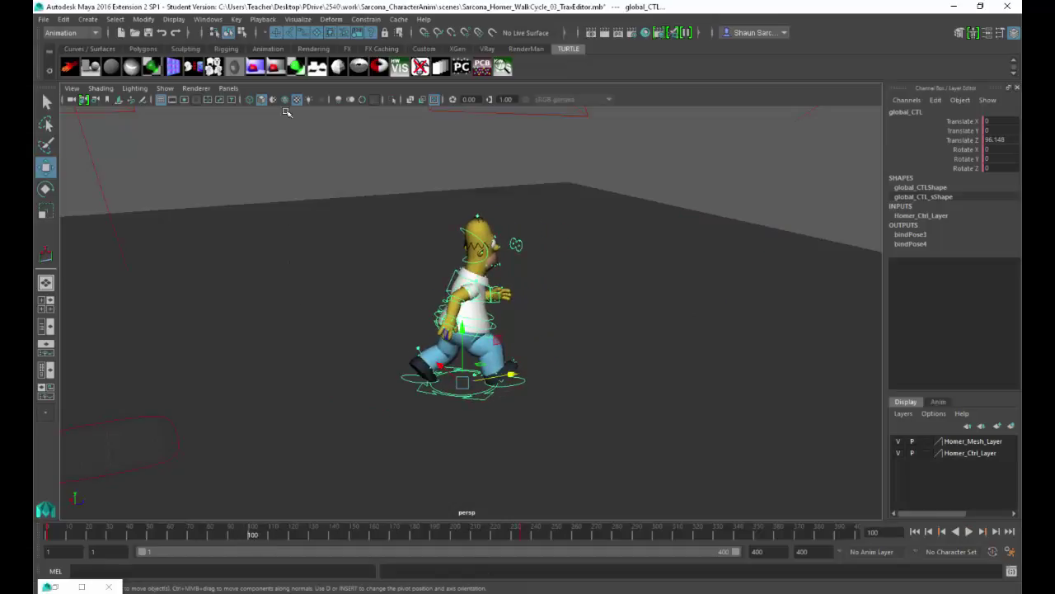
pyautogui.click(237, 19)
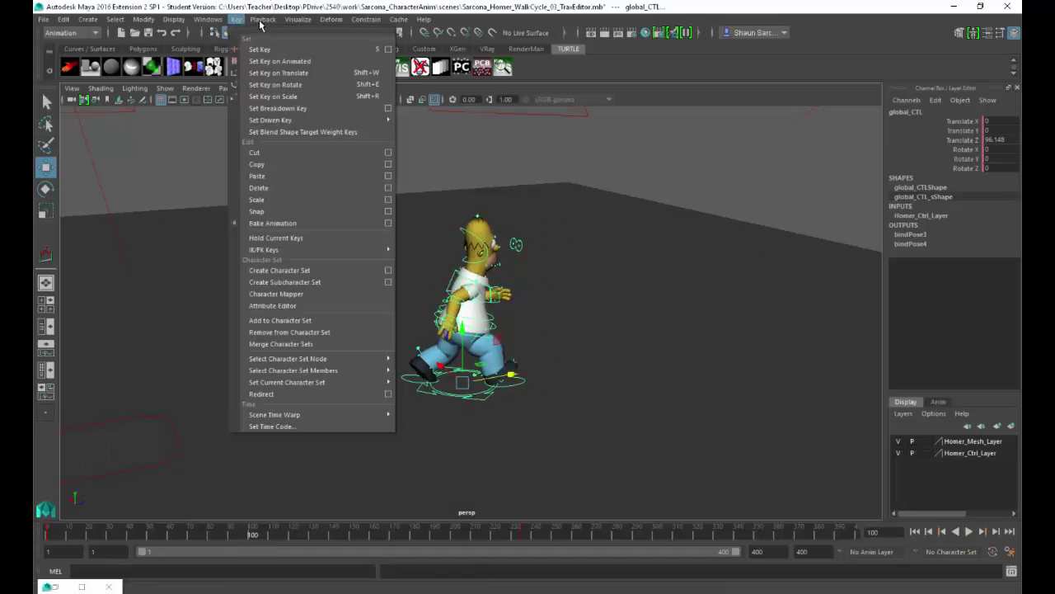
pyautogui.moveTo(315, 28)
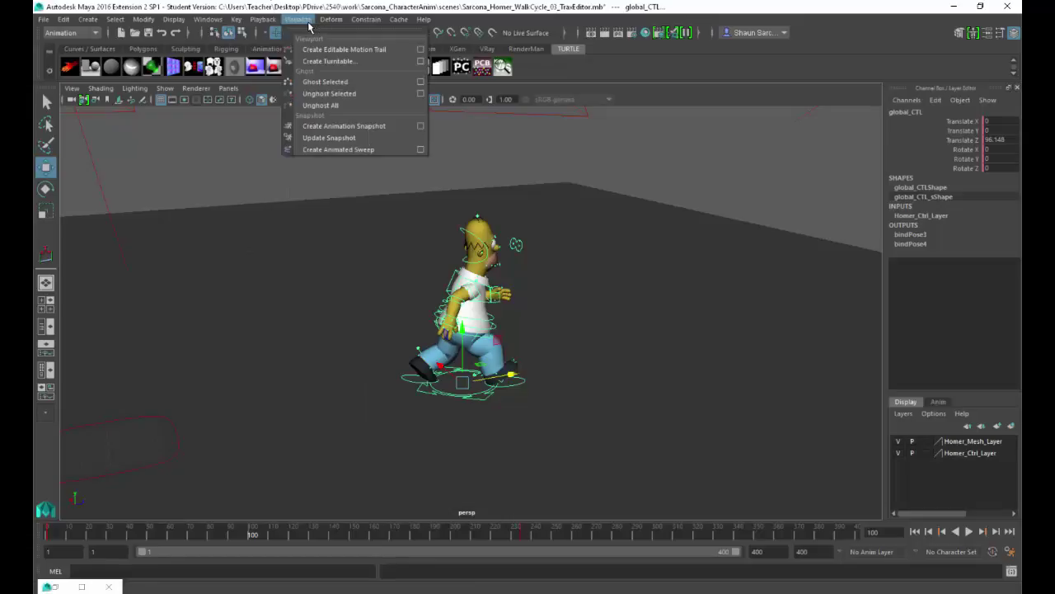
pyautogui.moveTo(375, 28)
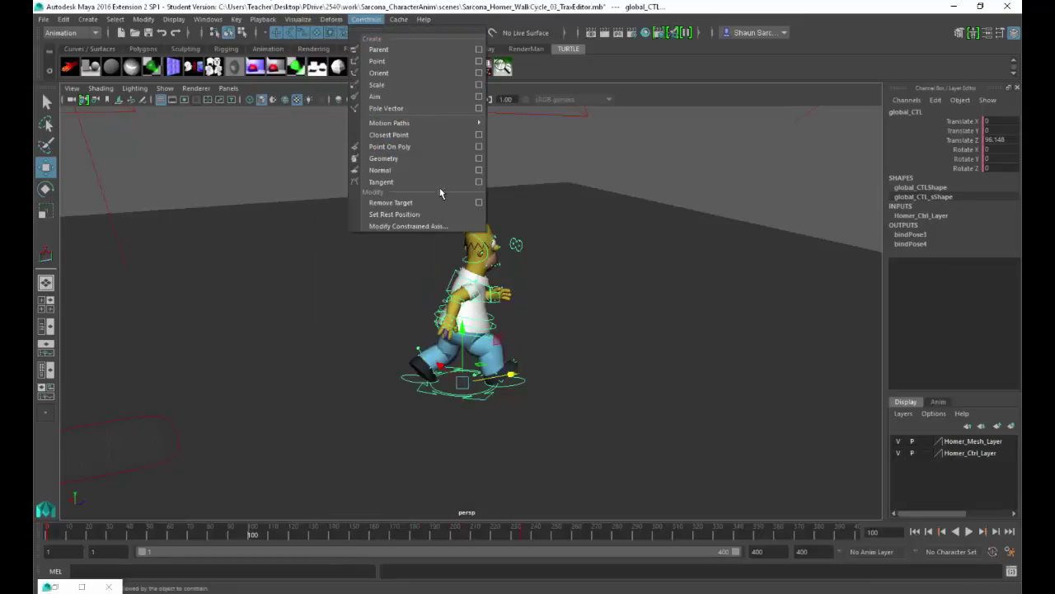
pyautogui.moveTo(242, 27)
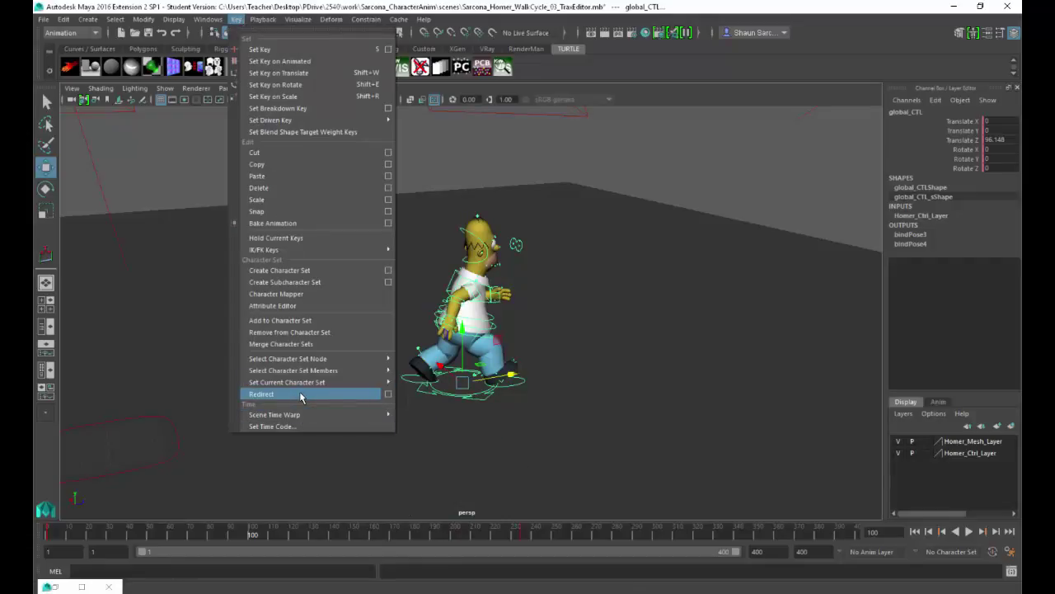
pyautogui.click(384, 395)
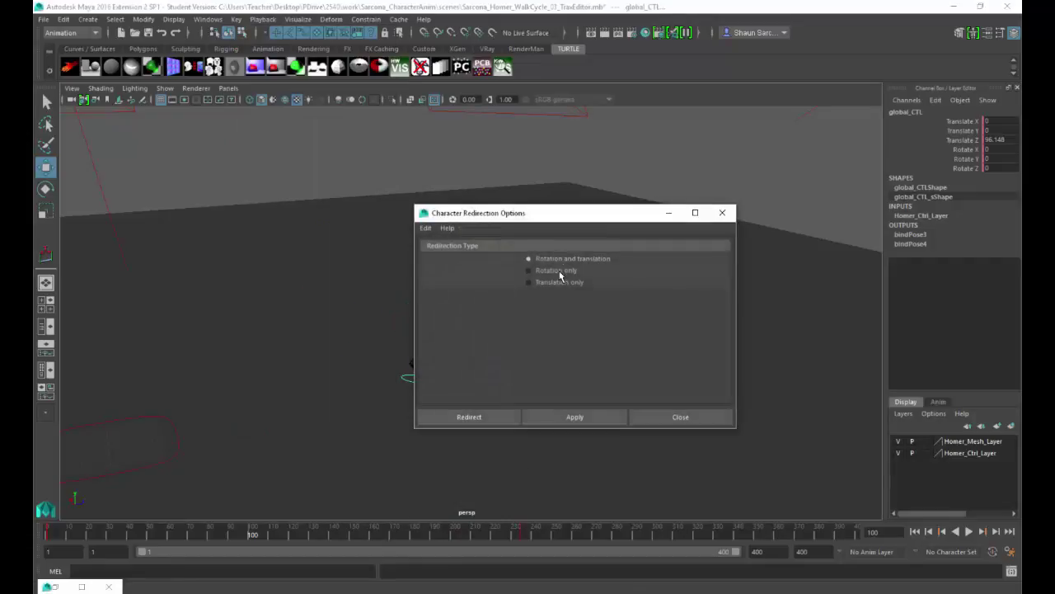
pyautogui.moveTo(584, 209); pyautogui.dragTo(586, 138)
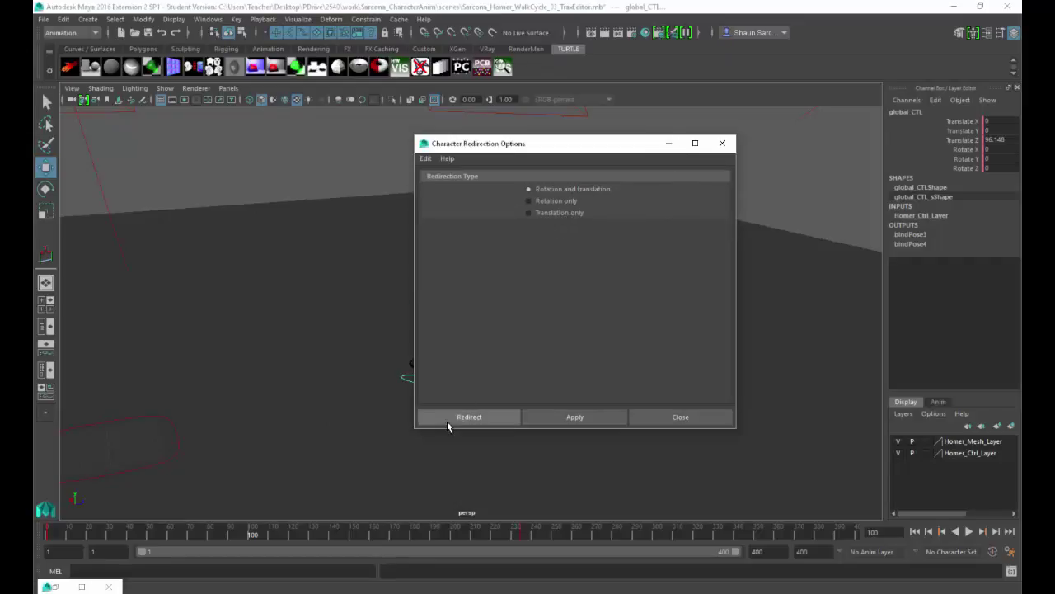
pyautogui.click(449, 420)
# Move the offset rotate control under Homer's front foot, to about X -5.7 and Z 106, and key it.
pyautogui.scroll(5, 544, 387)
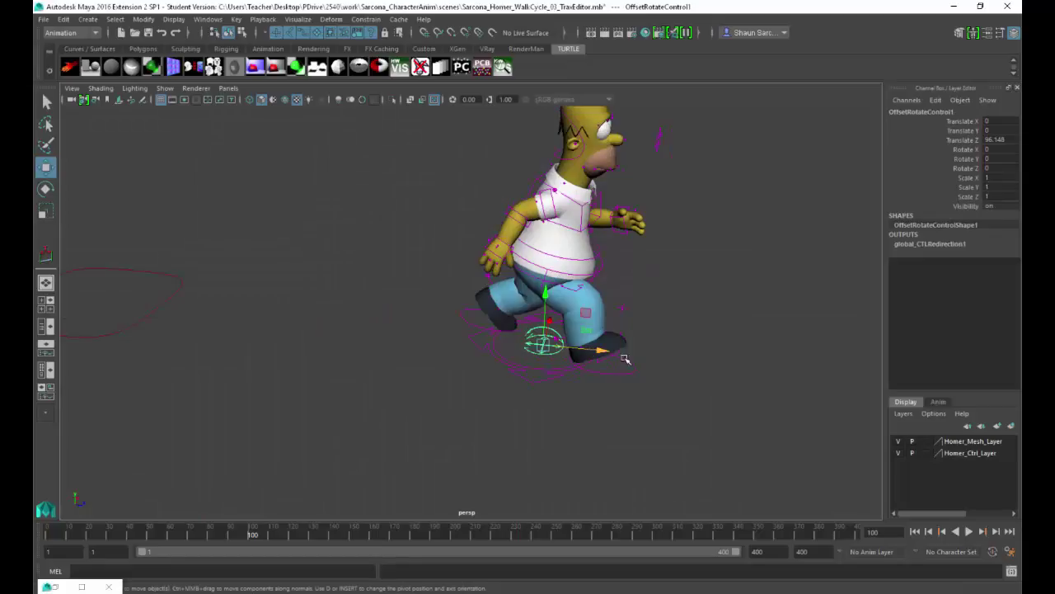
pyautogui.moveTo(604, 351); pyautogui.dragTo(672, 365)
pyautogui.keyDown('alt'); pyautogui.moveTo(584, 379); pyautogui.dragTo(556, 419); pyautogui.keyUp('alt')
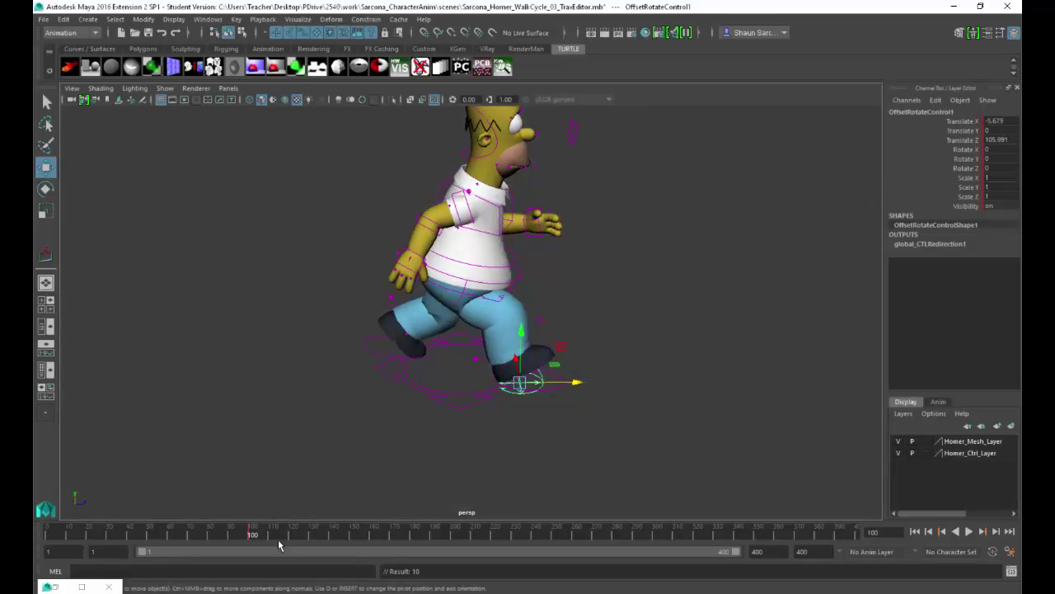
# At frame 106, rotate the offset rotate control to about -80 degrees in Y to turn Homer around his planted foot.
pyautogui.hotkey('alt', 'v')
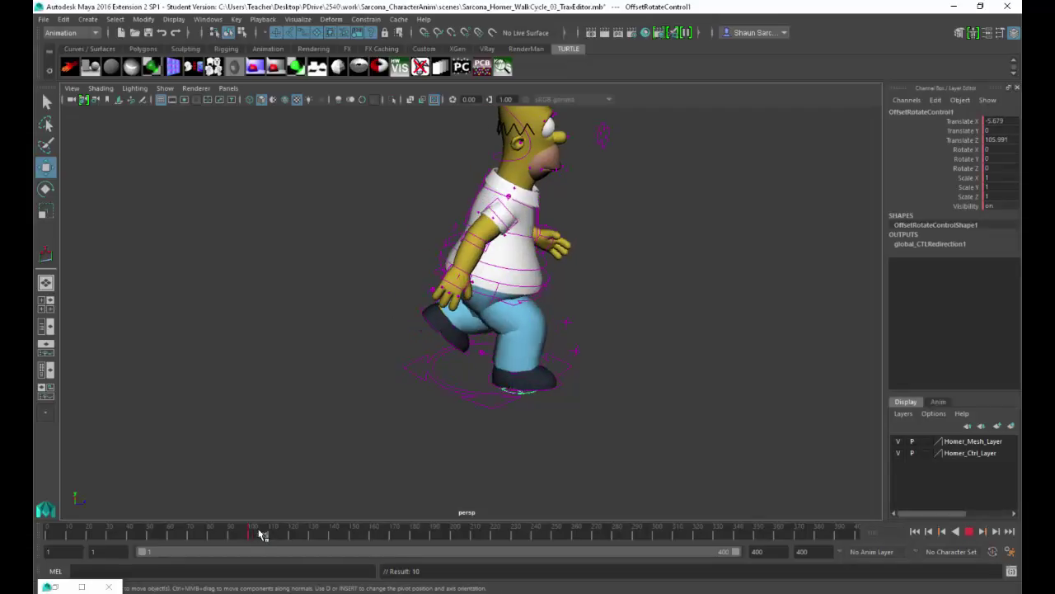
pyautogui.hotkey('alt', 'v')
pyautogui.press('e')
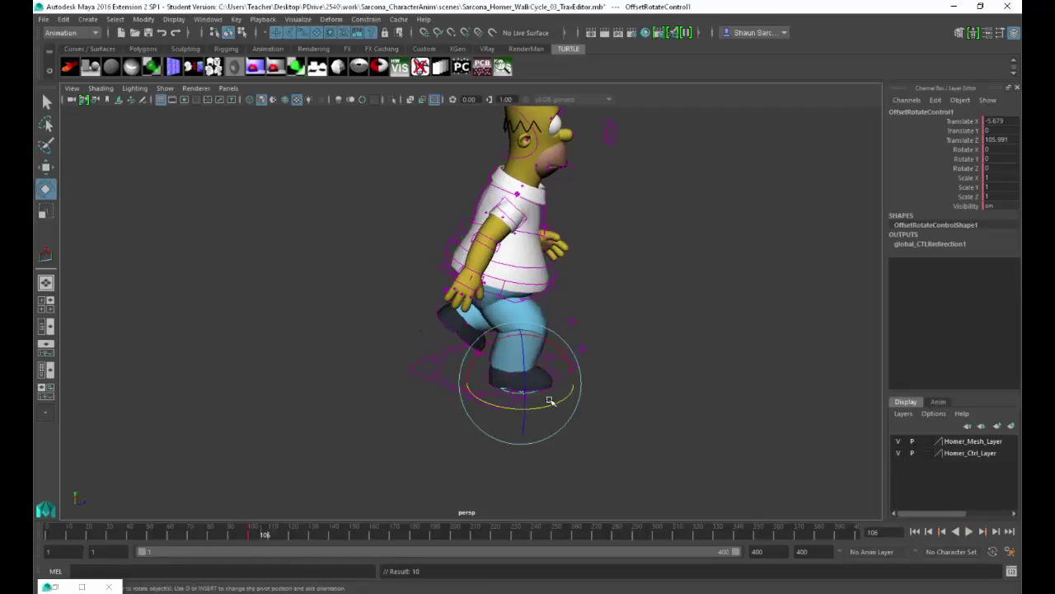
pyautogui.moveTo(557, 403); pyautogui.dragTo(489, 414)
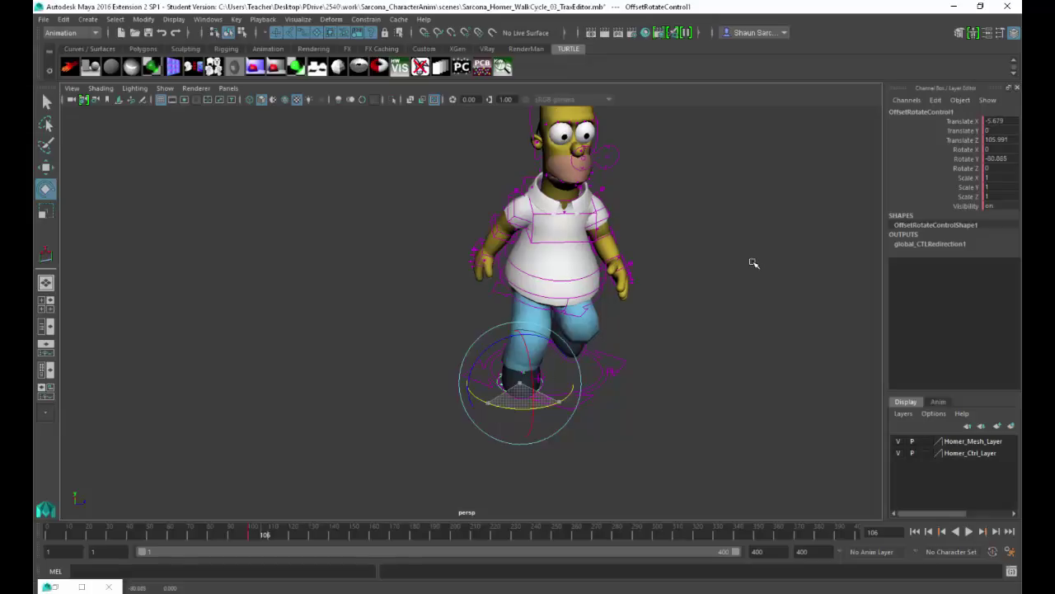
# Return to frame 1 and view Homer's starting position relative to the offset rotate control.
pyautogui.keyDown('alt'); pyautogui.moveTo(645, 341); pyautogui.dragTo(599, 351); pyautogui.keyUp('alt')
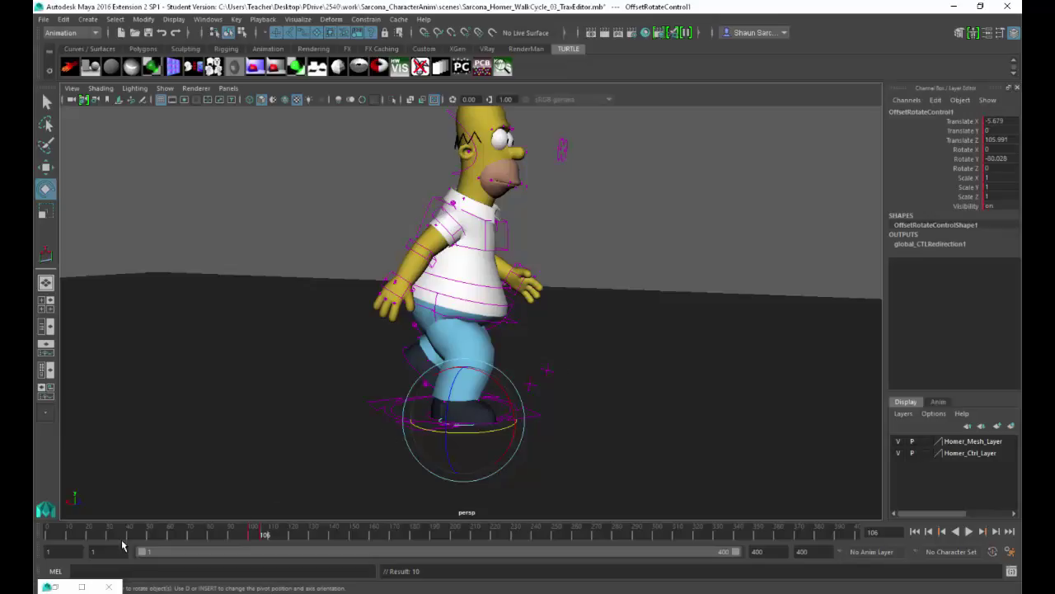
pyautogui.click(46, 535)
pyautogui.keyDown('alt'); pyautogui.moveTo(387, 431); pyautogui.dragTo(462, 386); pyautogui.keyUp('alt')
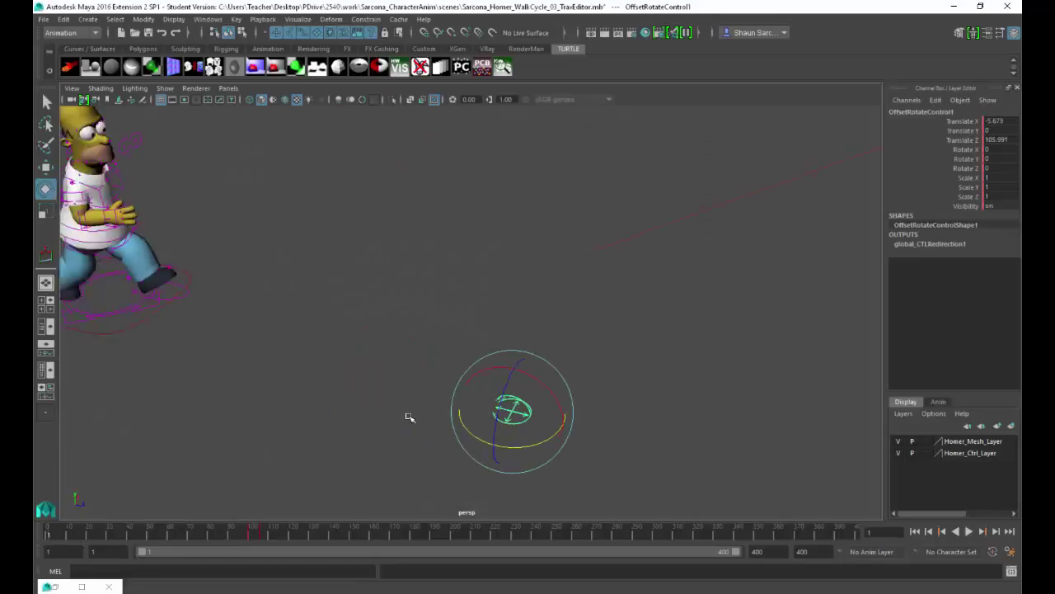
# Play and scrub the walk animation to frame 206 to check how Homer behaves after the first turn.
pyautogui.hotkey('alt', 'v')
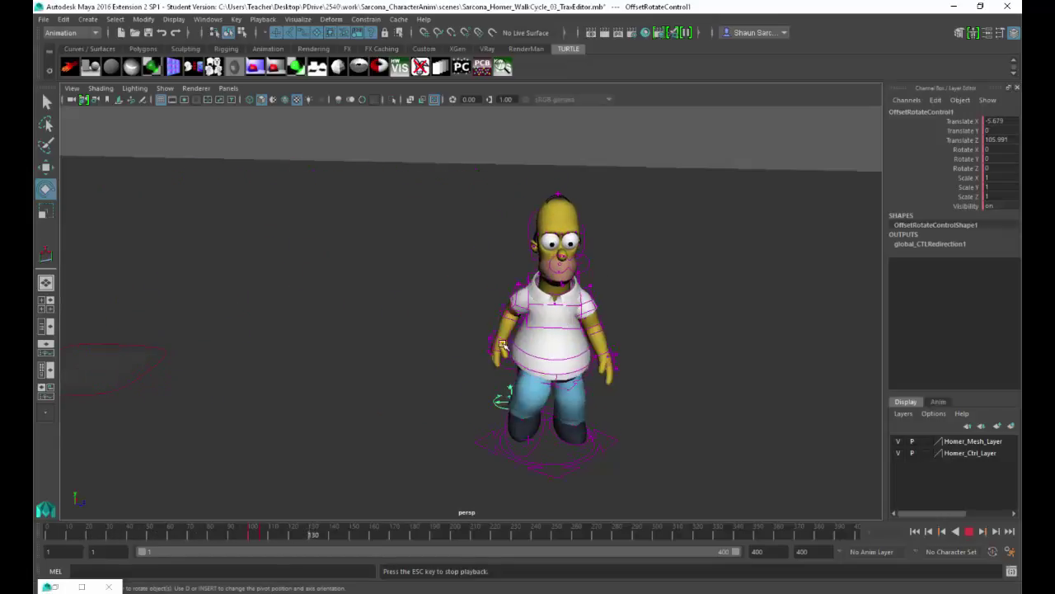
pyautogui.keyDown('alt'); pyautogui.moveTo(601, 278); pyautogui.dragTo(631, 338); pyautogui.keyUp('alt')
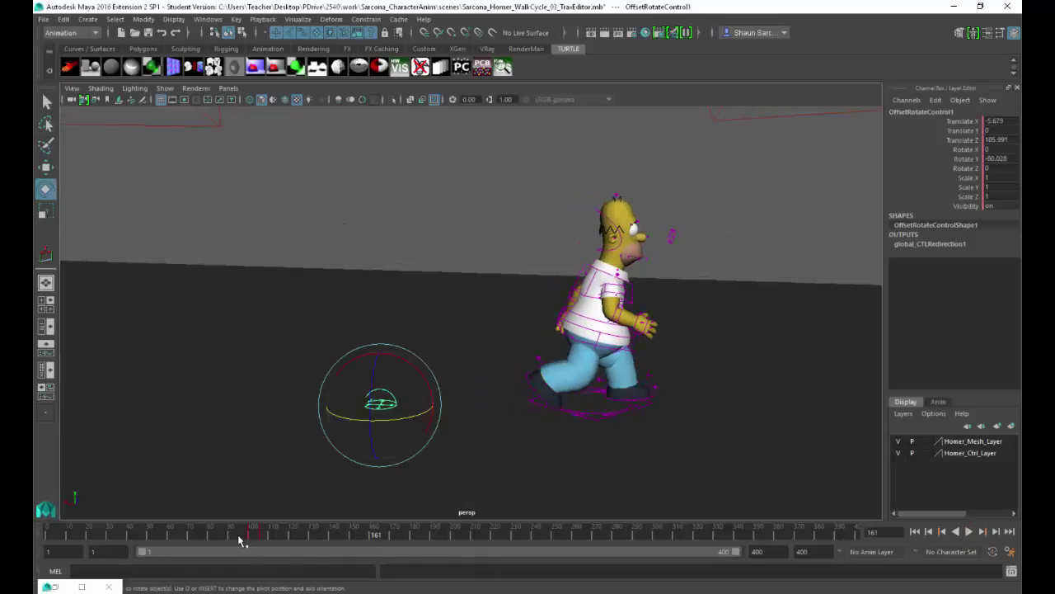
pyautogui.moveTo(237, 537); pyautogui.dragTo(470, 528)
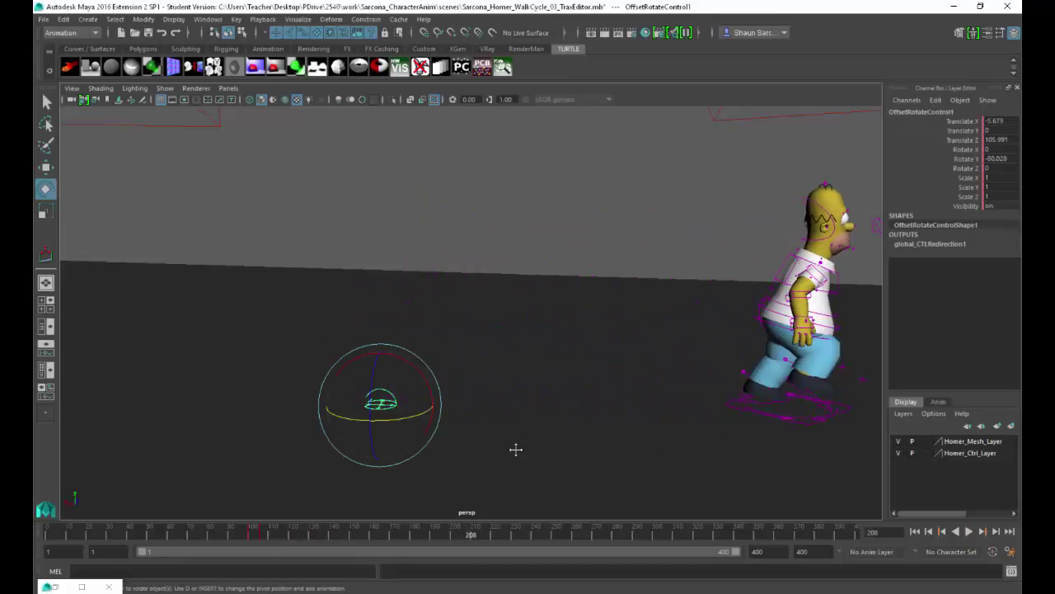
pyautogui.keyDown('alt'); pyautogui.moveTo(516, 448); pyautogui.dragTo(470, 456); pyautogui.keyUp('alt')
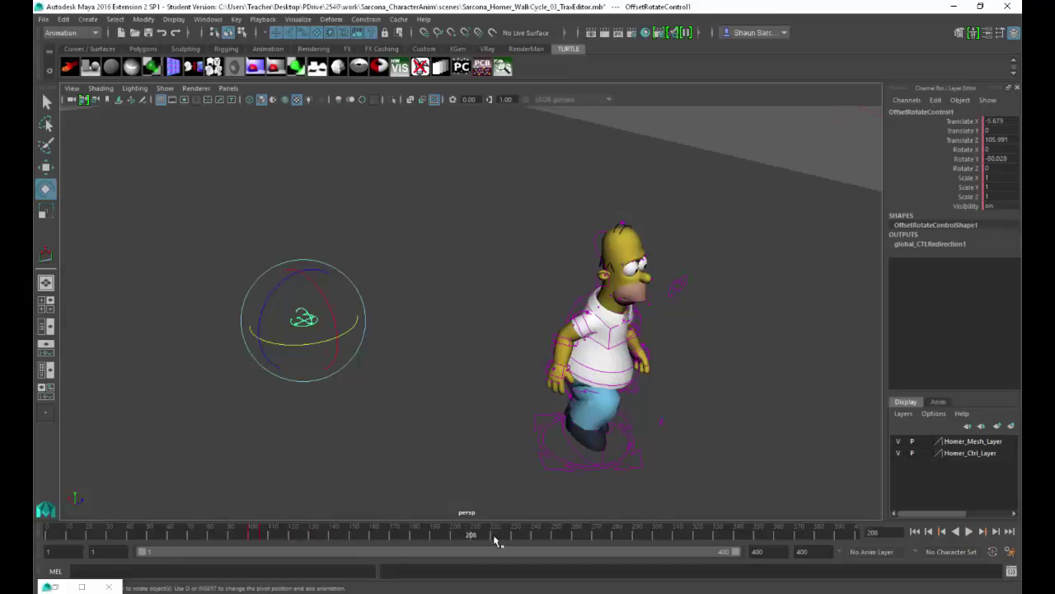
pyautogui.keyDown('alt'); pyautogui.moveTo(618, 462); pyautogui.dragTo(475, 492); pyautogui.keyUp('alt')
# Add a second Redirect to Homer's global_CTL at frame 236, where his front foot lands.
pyautogui.hotkey('alt', 'v')
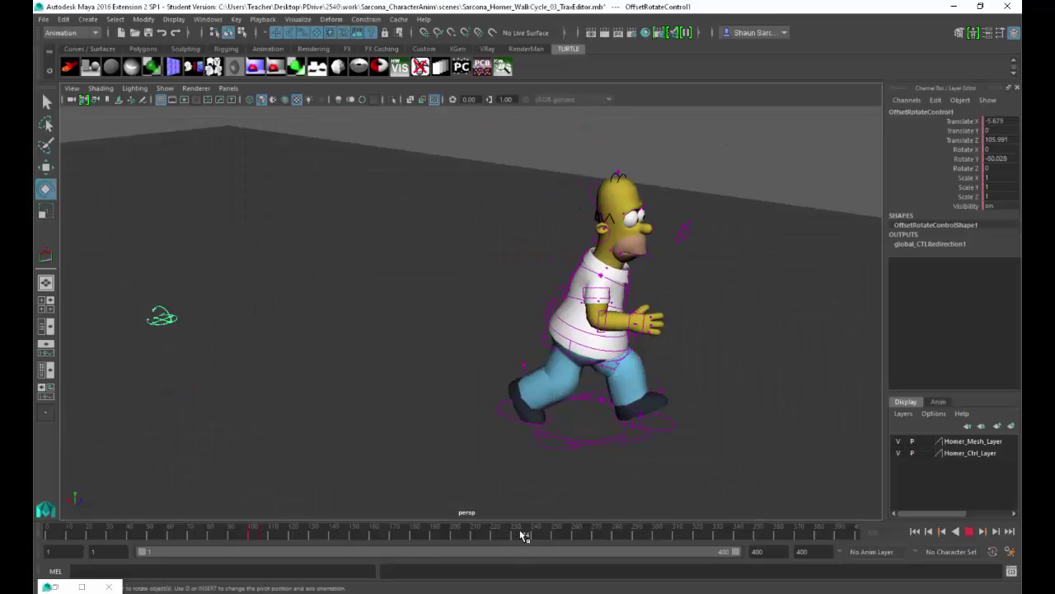
pyautogui.click(524, 535)
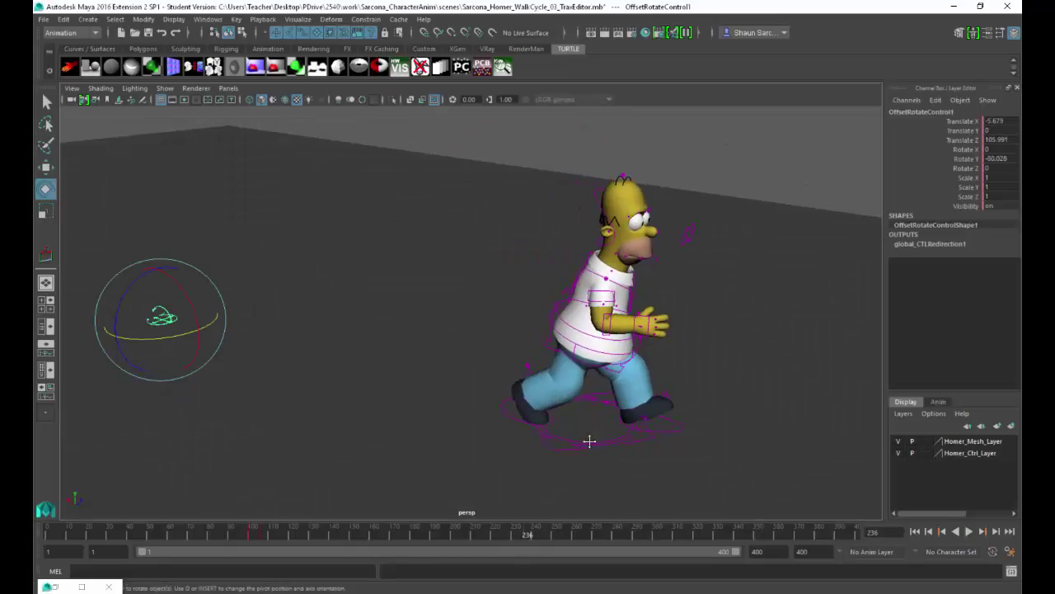
pyautogui.keyDown('alt'); pyautogui.moveTo(589, 442); pyautogui.dragTo(519, 338); pyautogui.keyUp('alt')
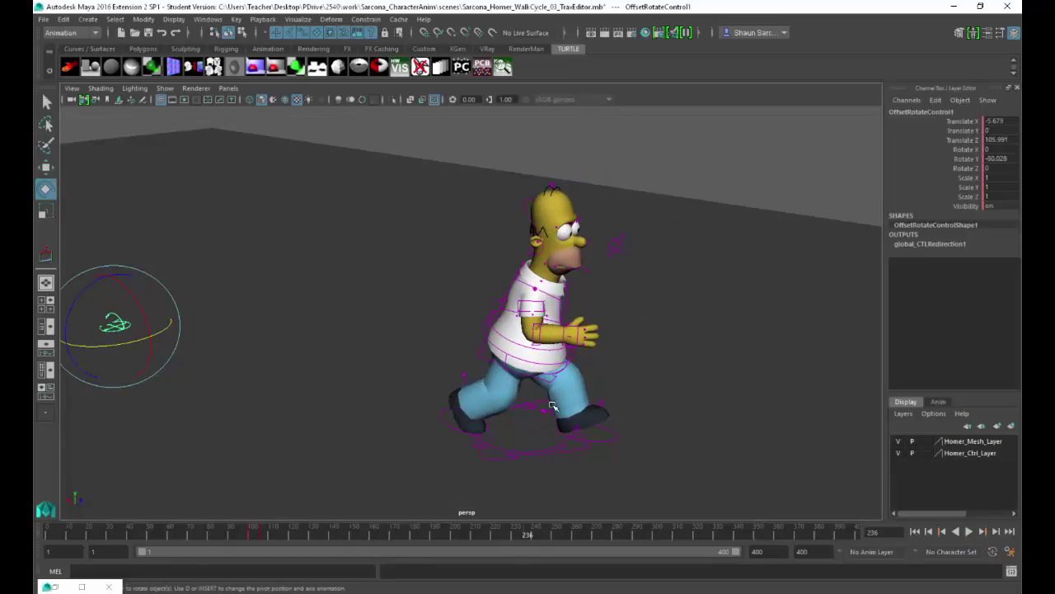
pyautogui.click(561, 451)
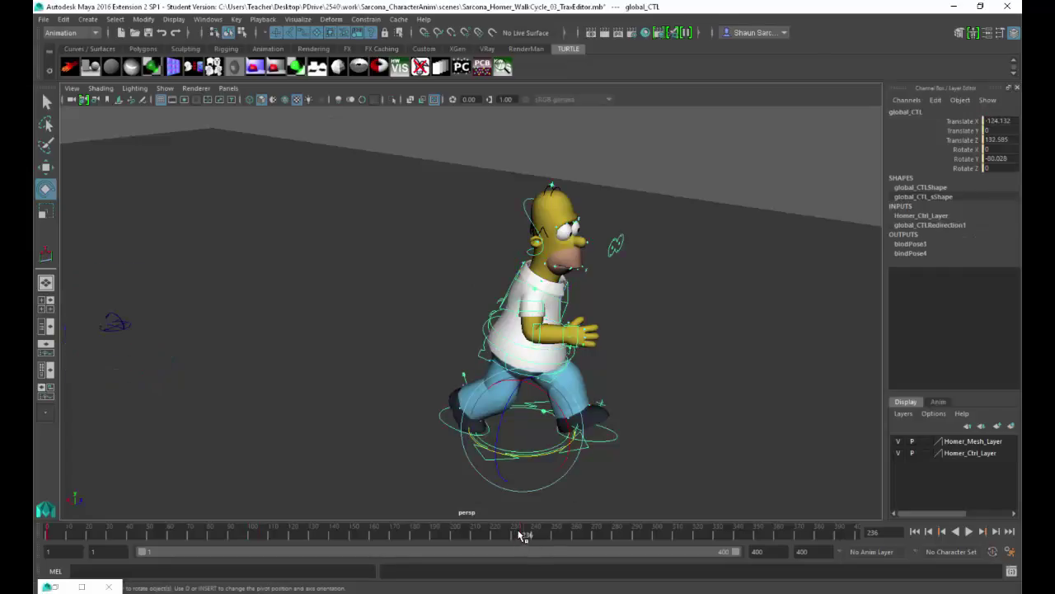
pyautogui.click(622, 415)
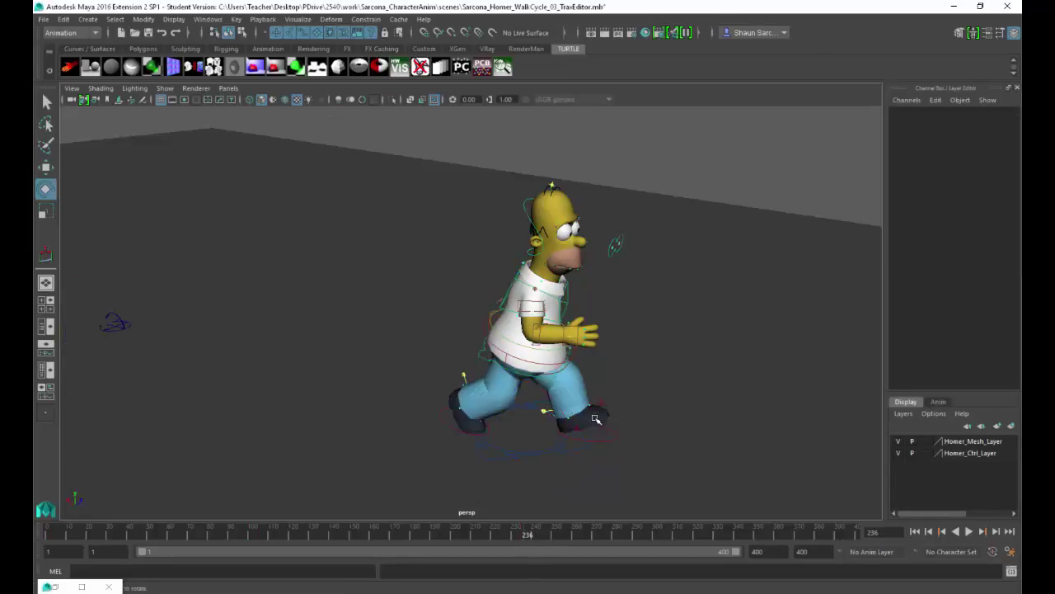
pyautogui.click(530, 454)
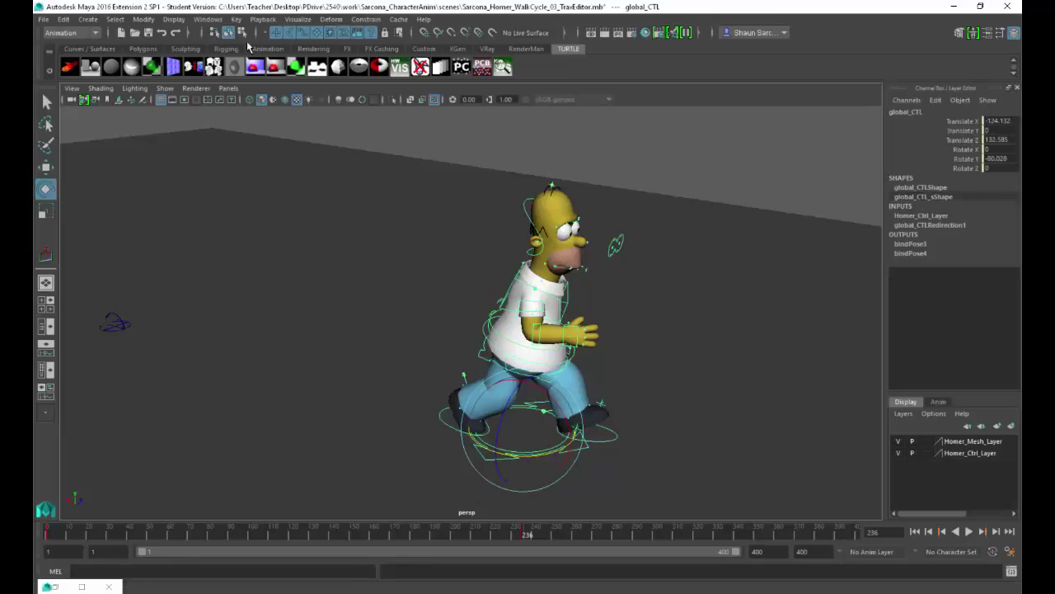
pyautogui.click(235, 19)
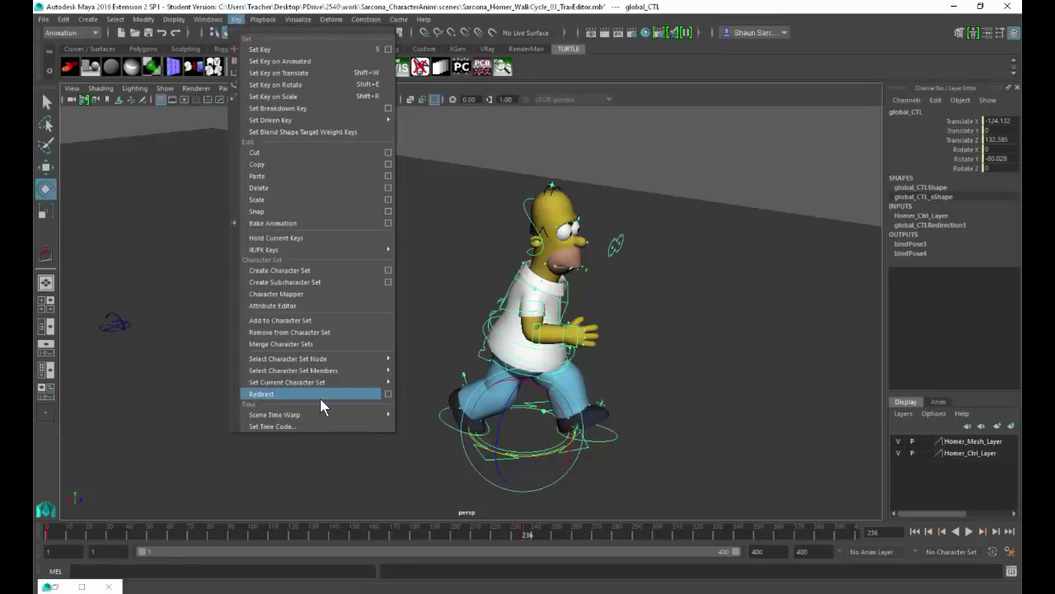
pyautogui.click(320, 394)
# Move the new redirect control under Homer's front foot and key it rotated about 77 degrees in Y a few frames past 236.
pyautogui.press('w')
pyautogui.moveTo(541, 420); pyautogui.dragTo(585, 481)
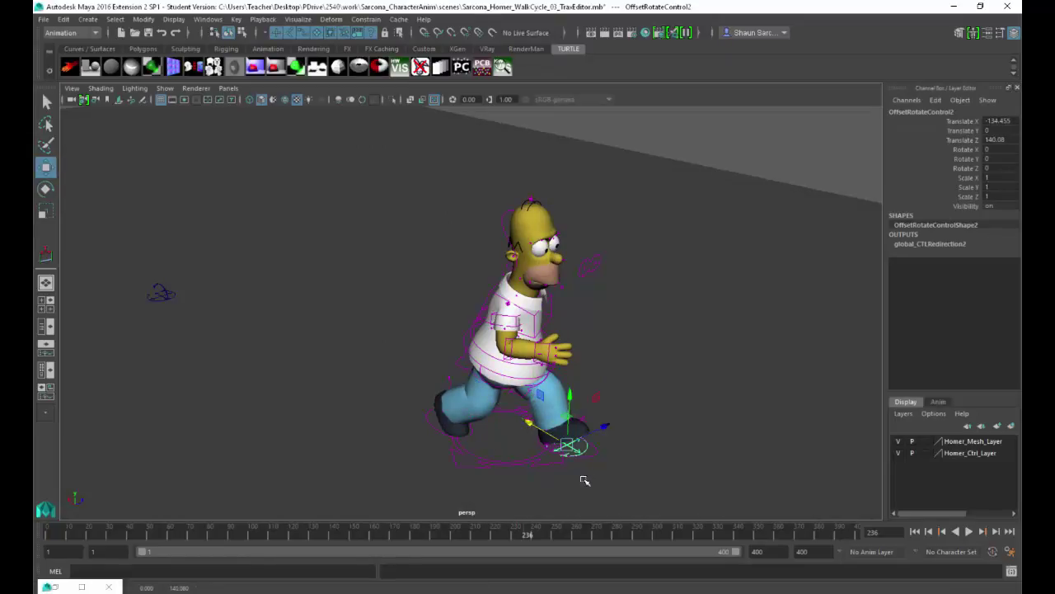
pyautogui.click(545, 536)
pyautogui.press('e')
pyautogui.moveTo(559, 477); pyautogui.dragTo(616, 459)
pyautogui.hotkey('alt', 'v')
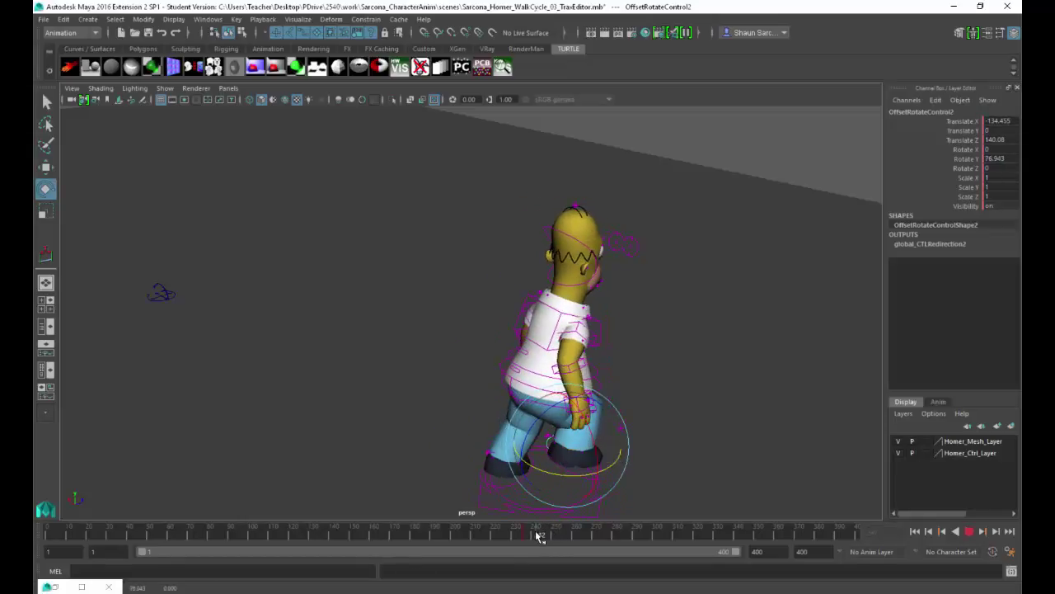
pyautogui.press('s')
# Scrub back to frame 29, select Homer's global_CTL and open its curves in the Graph Editor.
pyautogui.moveTo(474, 530); pyautogui.dragTo(107, 470)
pyautogui.keyDown('alt'); pyautogui.moveTo(392, 424); pyautogui.dragTo(451, 427, button='middle'); pyautogui.keyUp('alt')
pyautogui.keyDown('alt'); pyautogui.moveTo(368, 390); pyautogui.dragTo(265, 381); pyautogui.keyUp('alt')
pyautogui.click(245, 337)
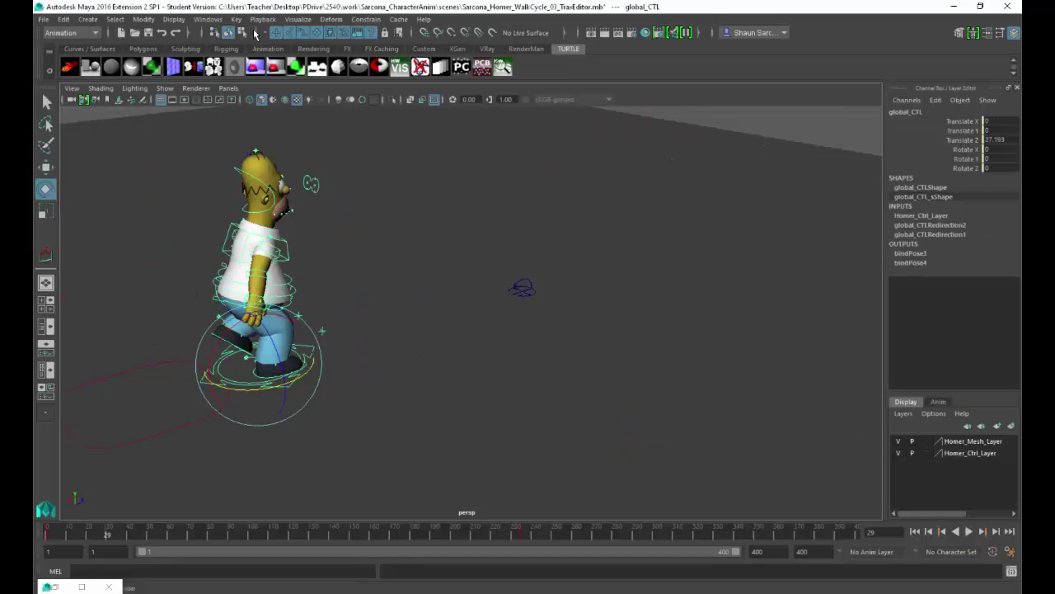
pyautogui.click(208, 19)
pyautogui.moveTo(247, 50)
pyautogui.click(349, 60)
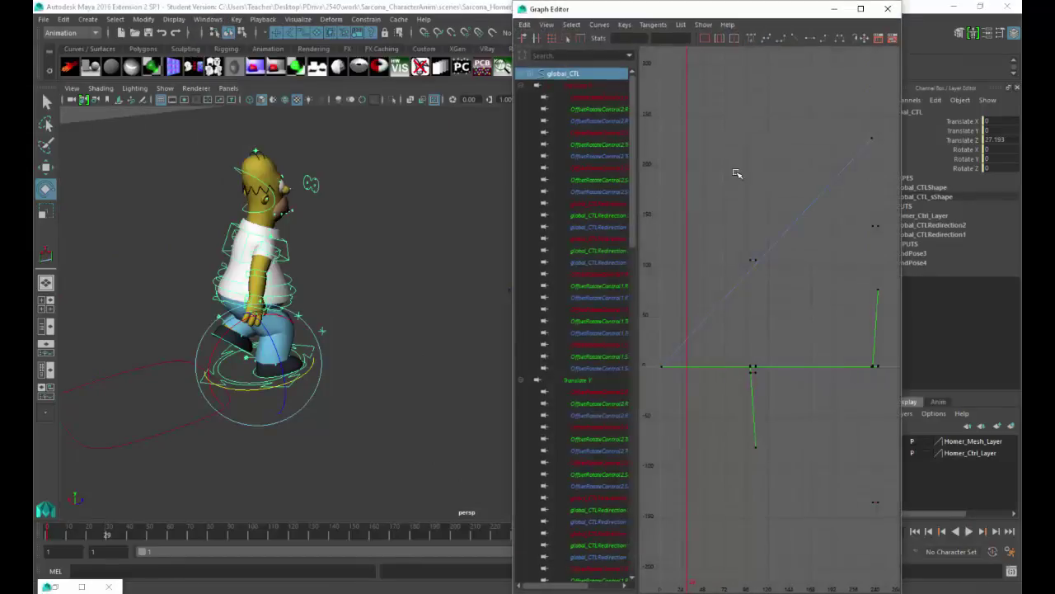
# Set the post infinity of the global control's forward translation curve to Linear, and close the Graph Editor.
pyautogui.moveTo(818, 223); pyautogui.dragTo(819, 220)
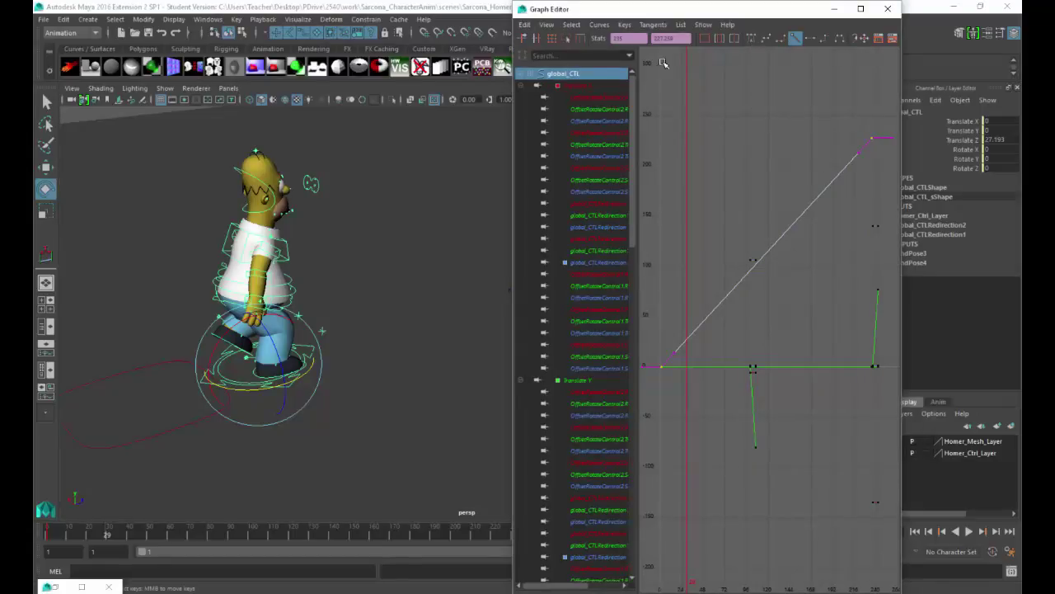
pyautogui.click(599, 26)
pyautogui.moveTo(627, 60)
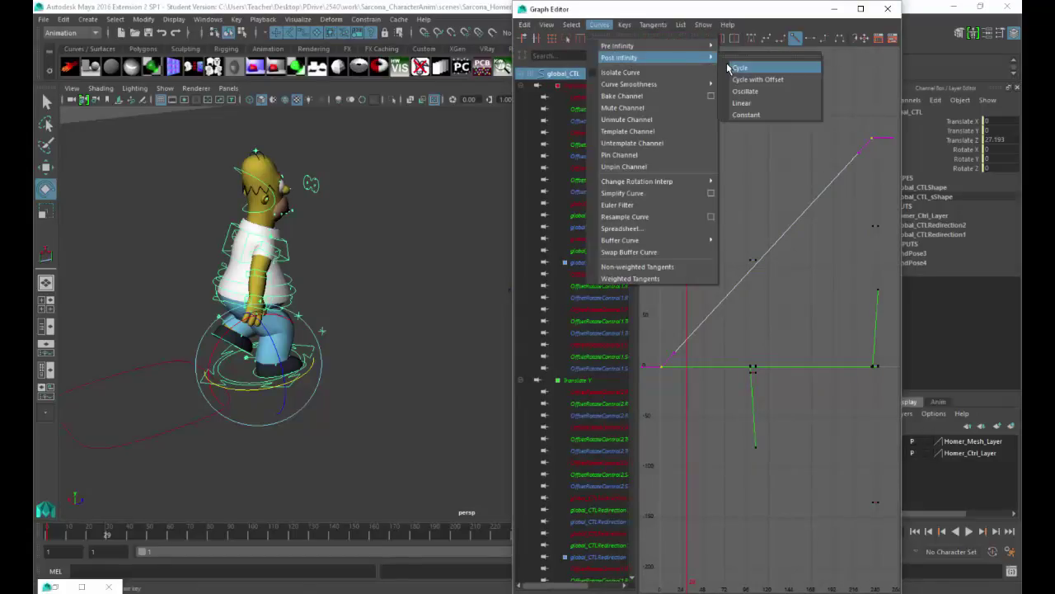
pyautogui.click(743, 103)
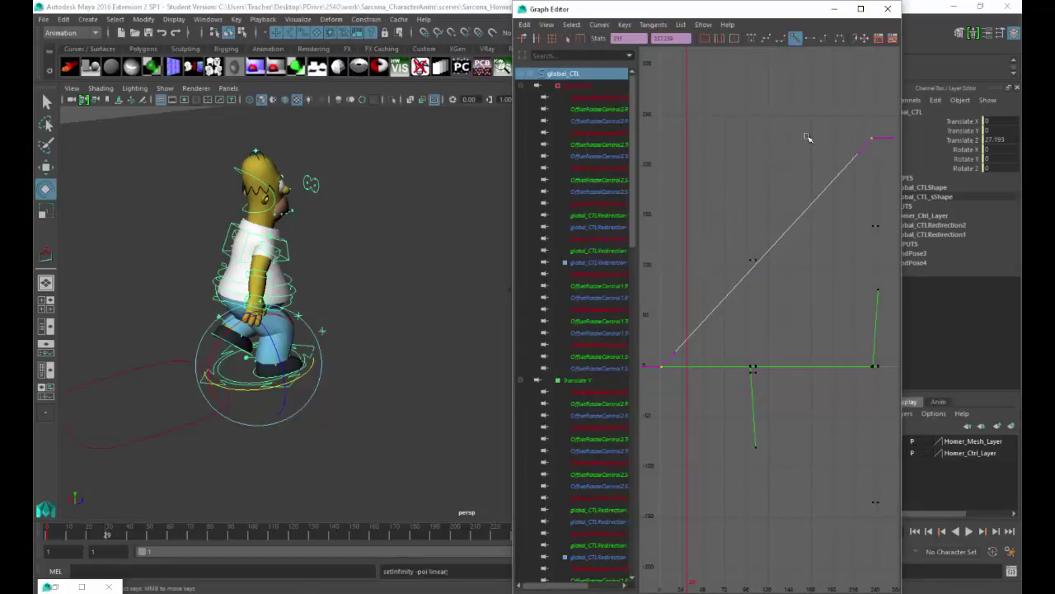
pyautogui.scroll(-5, 771, 200)
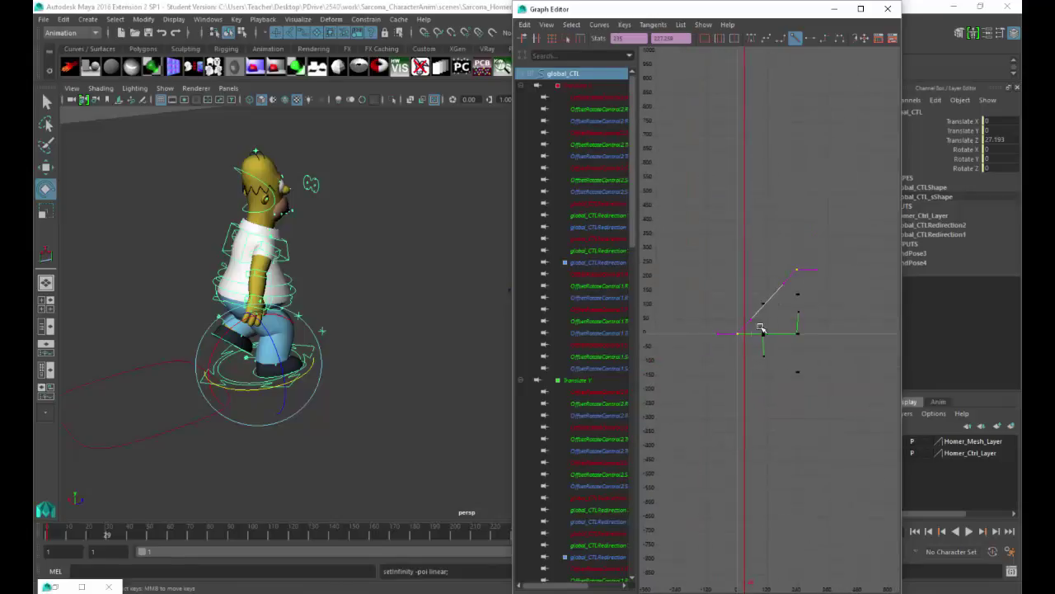
pyautogui.click(887, 8)
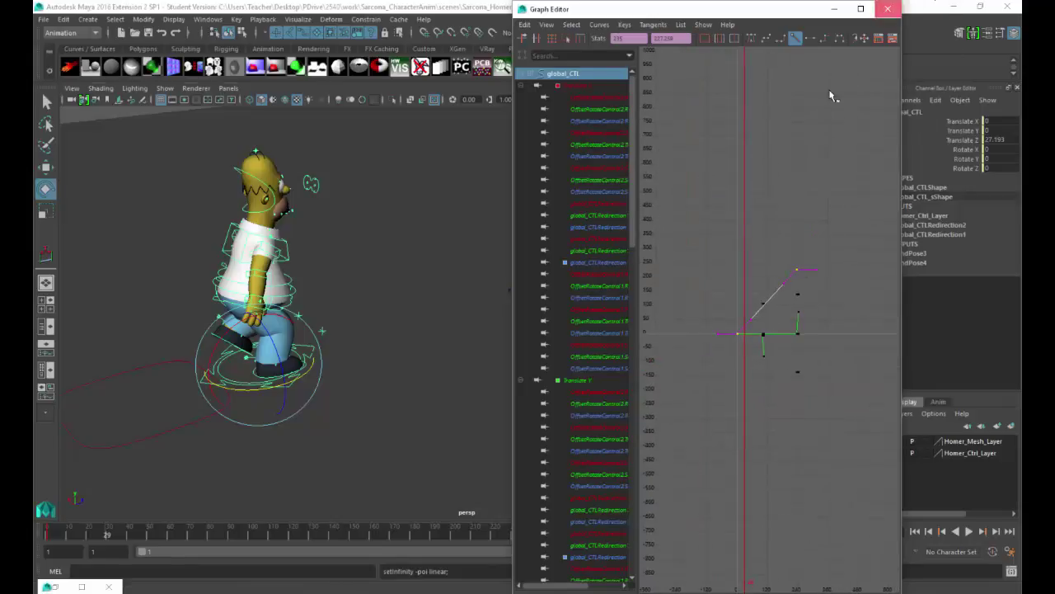
# Play back the walk through both turns to check whether Homer keeps travelling past the last translation key.
pyautogui.hotkey('alt', 'v')
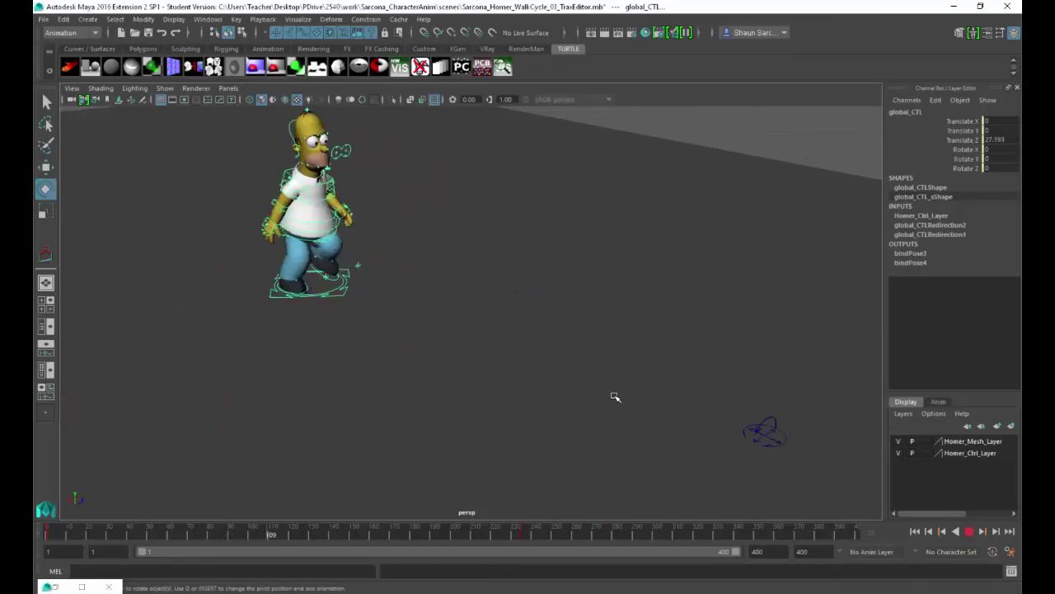
pyautogui.keyDown('alt'); pyautogui.moveTo(726, 411); pyautogui.dragTo(589, 412); pyautogui.keyUp('alt')
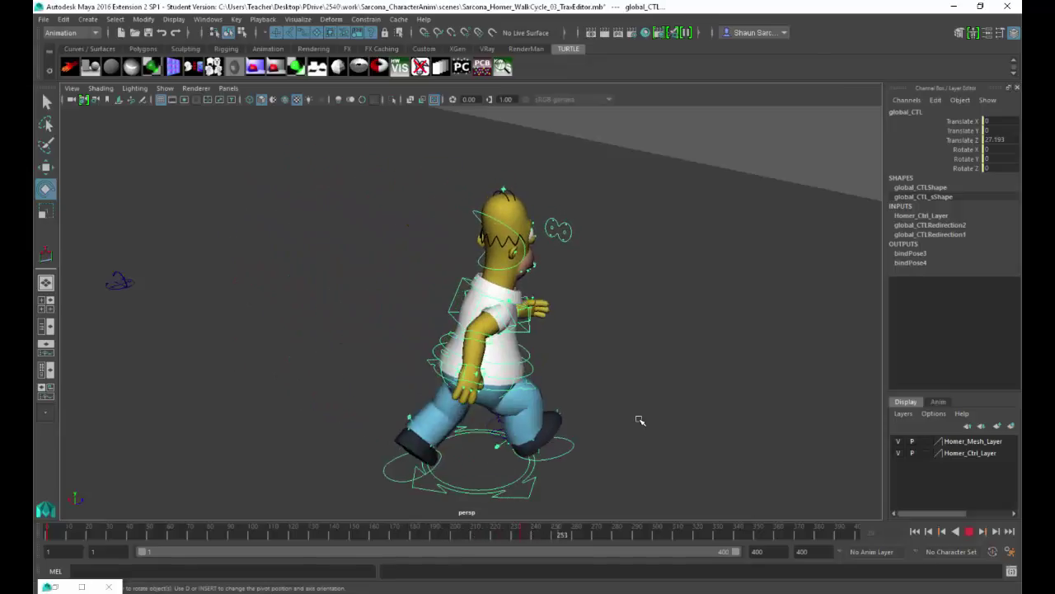
pyautogui.keyDown('alt'); pyautogui.moveTo(639, 421); pyautogui.dragTo(588, 410); pyautogui.keyUp('alt')
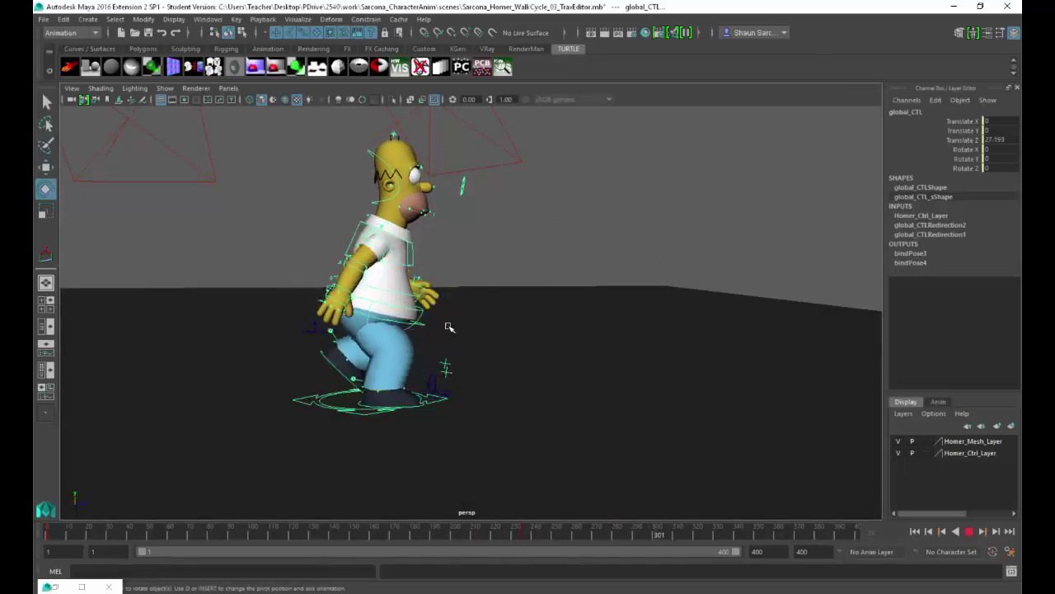
pyautogui.press('Escape')
# Reopen the Graph Editor for global_CTL and turn on the infinity display for its curves.
pyautogui.click(208, 19)
pyautogui.moveTo(268, 50)
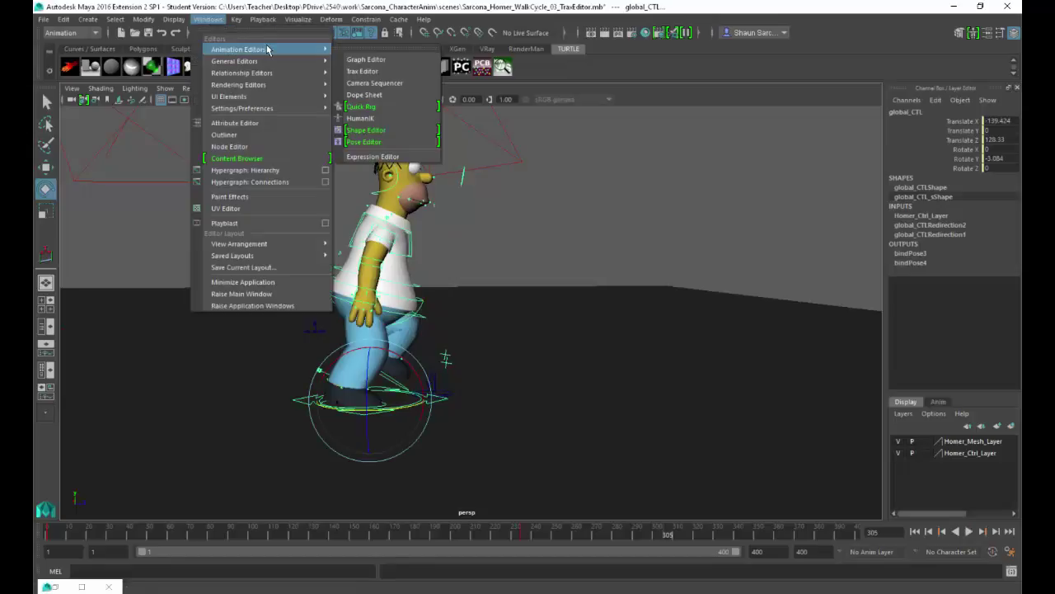
pyautogui.click(369, 59)
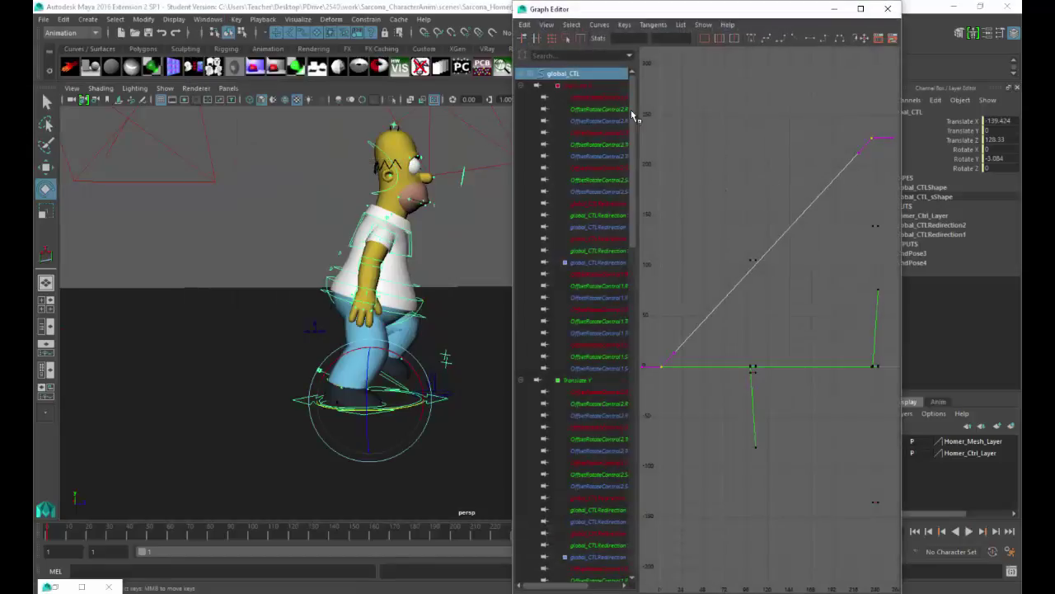
pyautogui.click(592, 87)
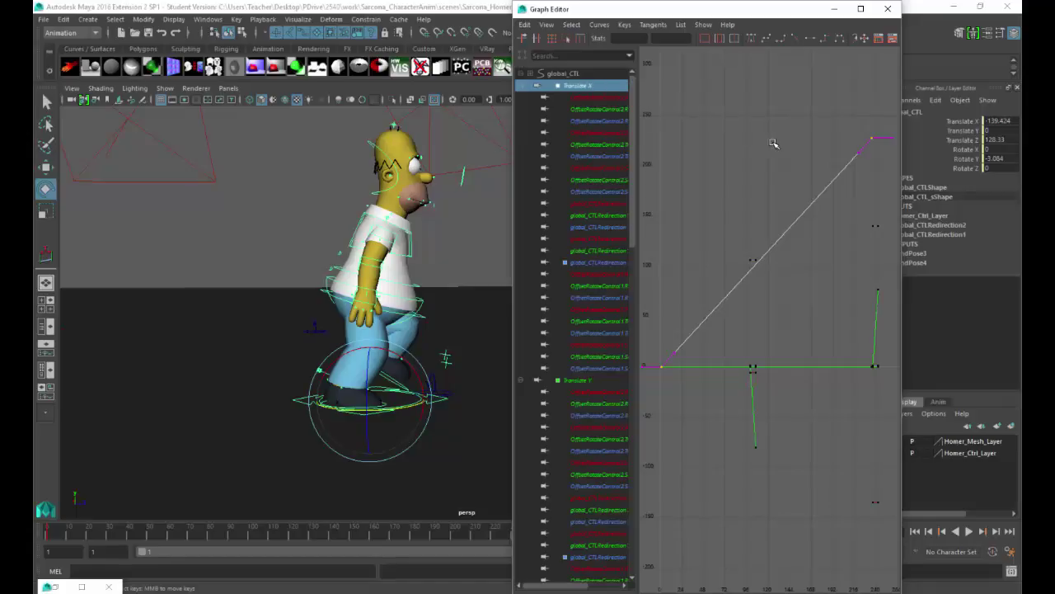
pyautogui.click(579, 25)
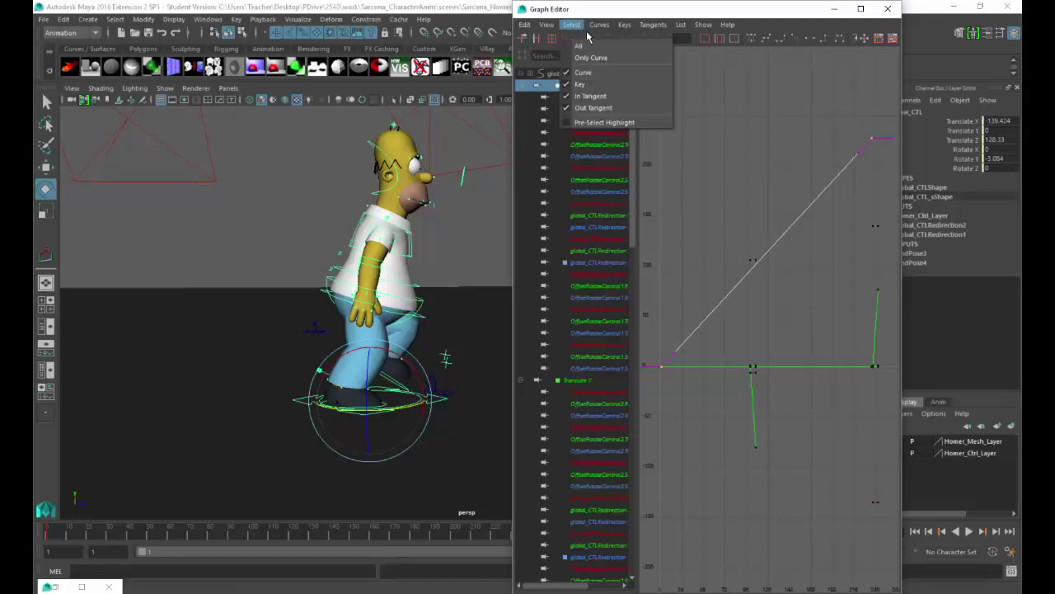
pyautogui.click(579, 26)
pyautogui.click(598, 25)
pyautogui.moveTo(622, 59)
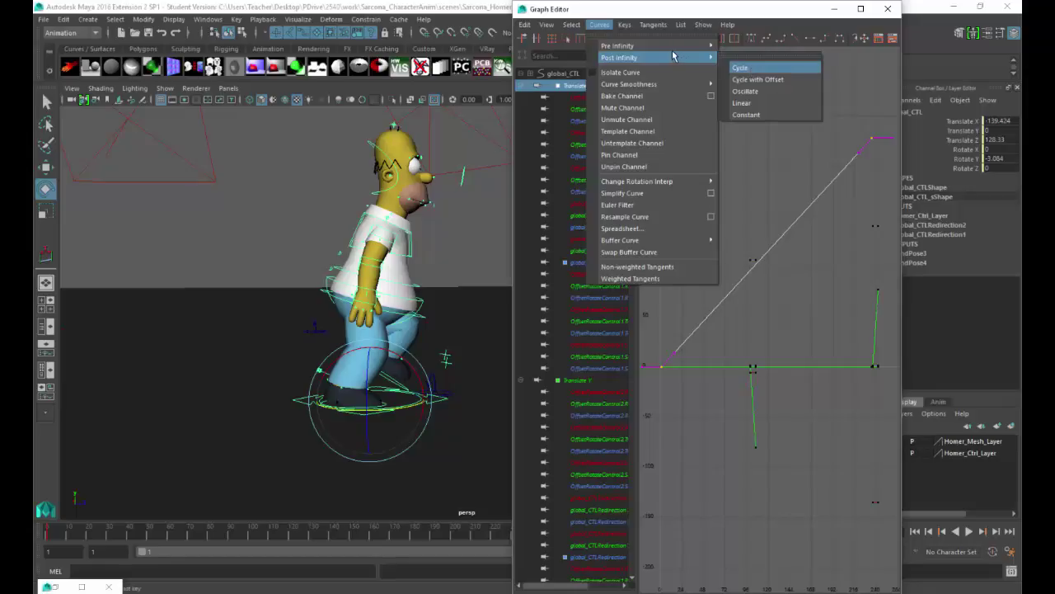
pyautogui.moveTo(550, 27)
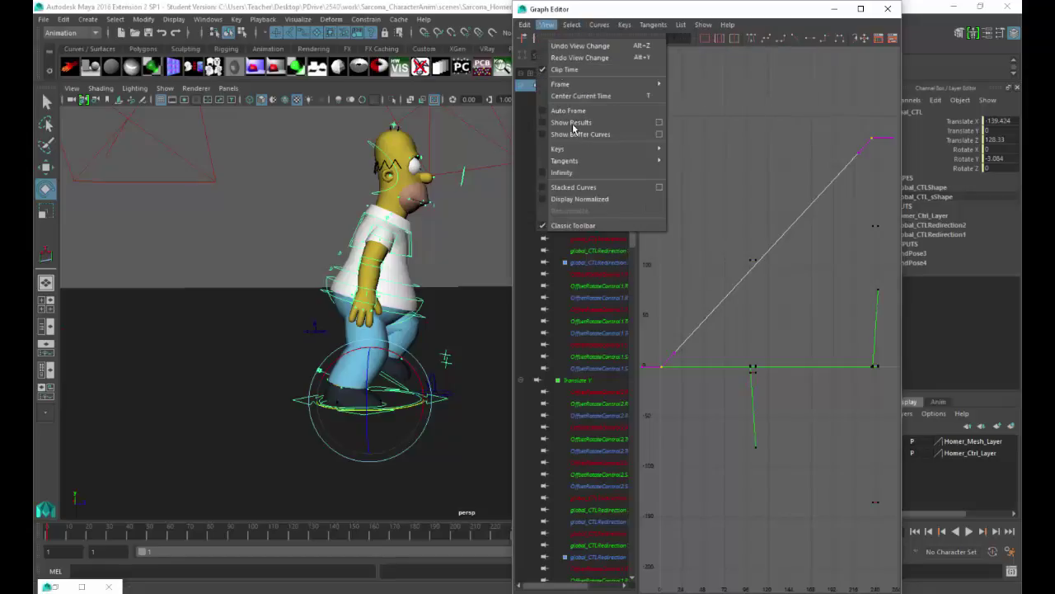
pyautogui.click(576, 174)
pyautogui.keyDown('alt'); pyautogui.moveTo(778, 158); pyautogui.dragTo(722, 154, button='middle'); pyautogui.keyUp('alt')
# Apply Linear post infinity and a clamped out tangent to the forward translation curve's last key at frame 235, then close the Graph Editor.
pyautogui.press('w')
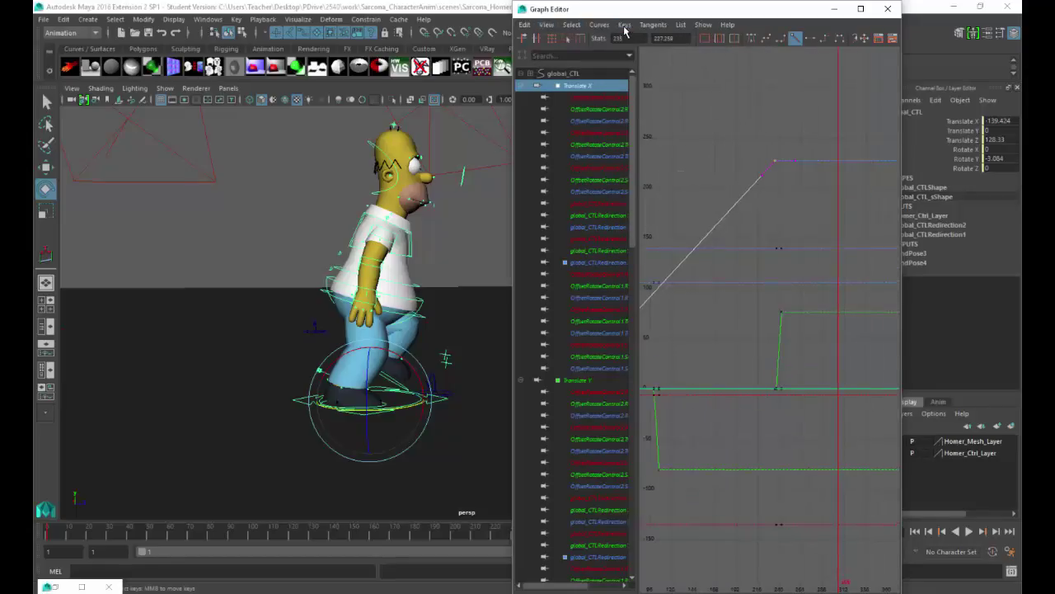
pyautogui.moveTo(790, 146); pyautogui.dragTo(808, 178)
pyautogui.click(624, 25)
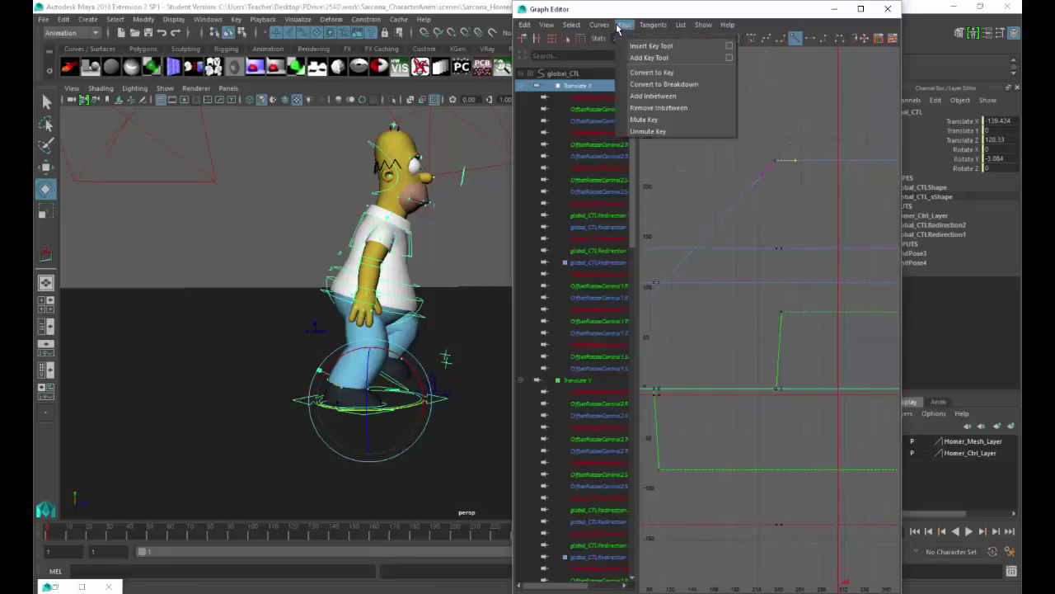
pyautogui.moveTo(600, 25)
pyautogui.moveTo(632, 58)
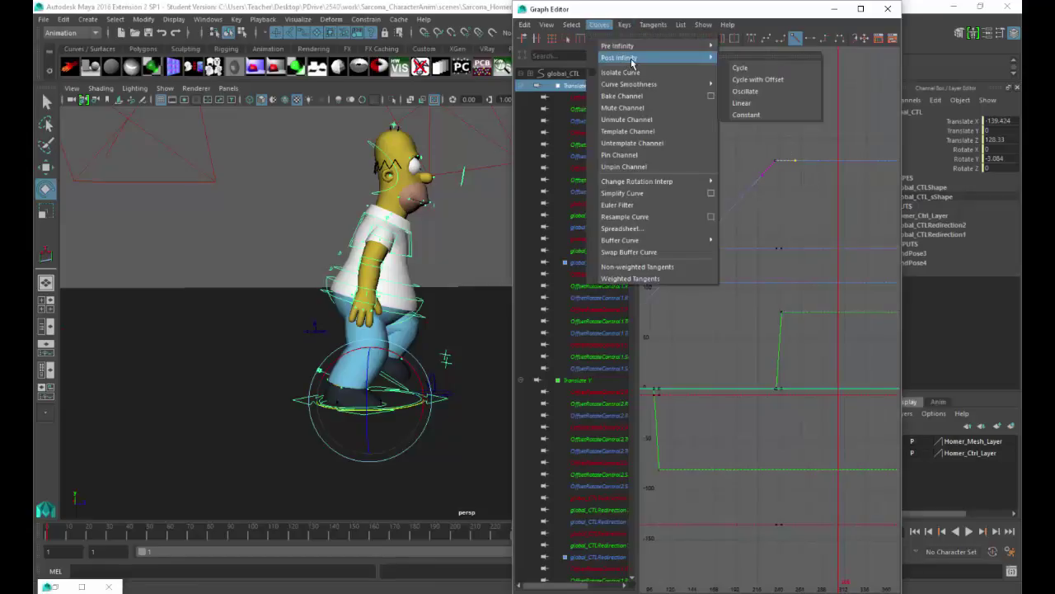
pyautogui.click(742, 104)
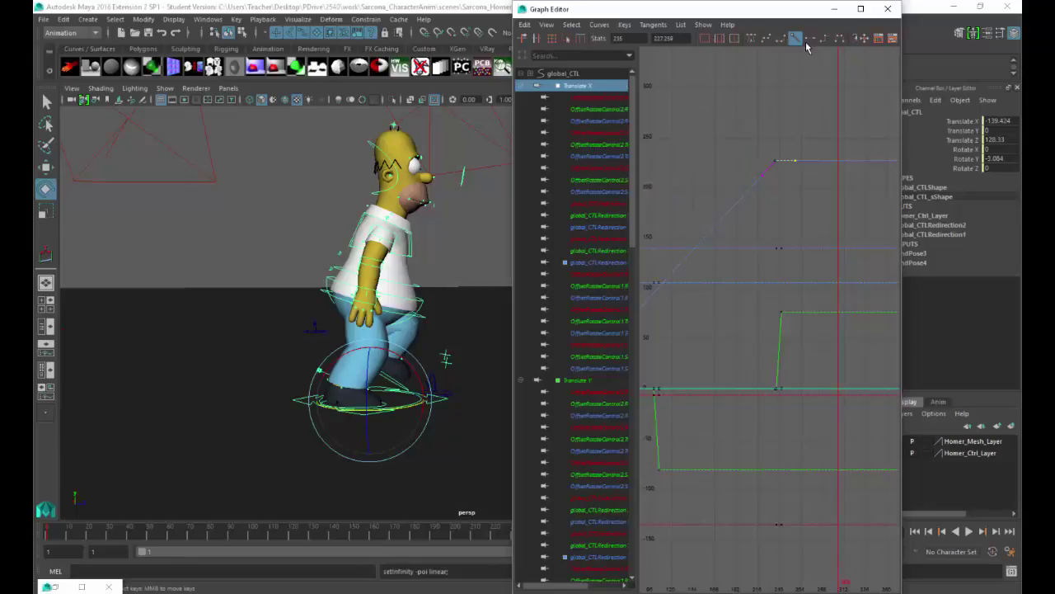
pyautogui.click(780, 39)
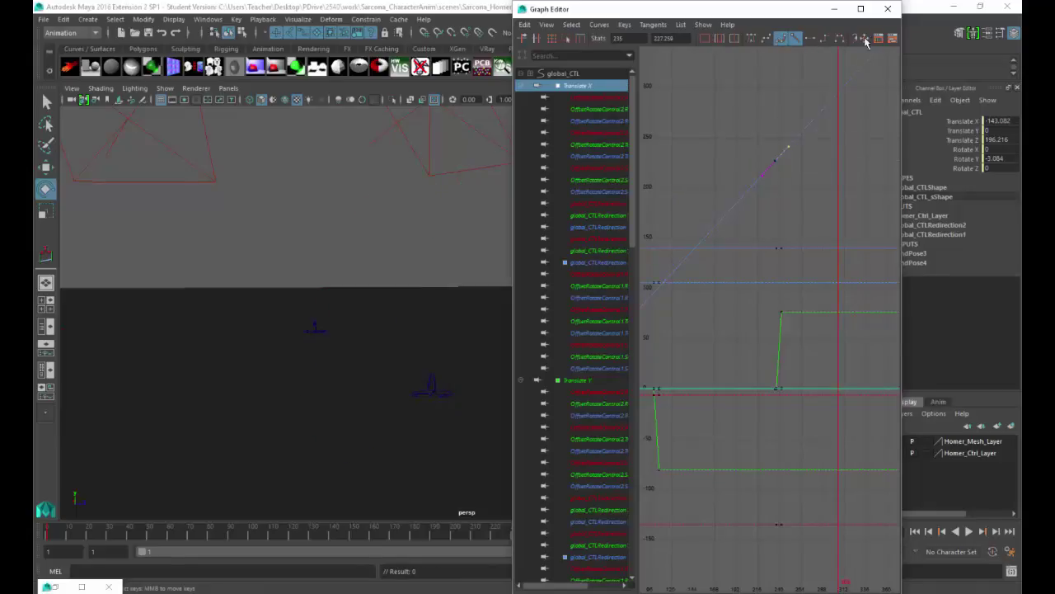
pyautogui.click(887, 8)
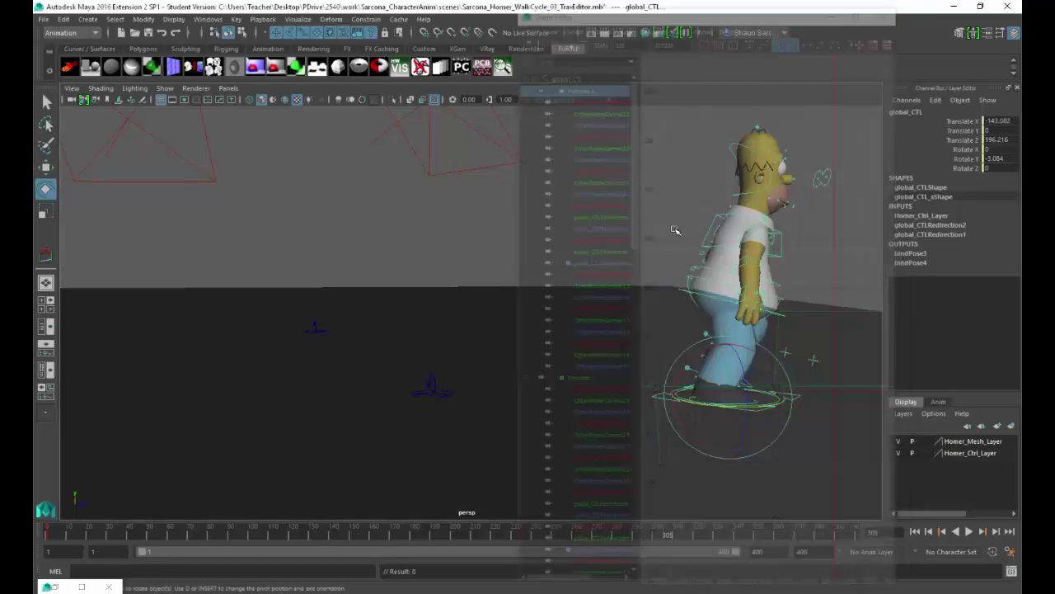
# Play back Homer's walk to check that he keeps travelling beyond frame 235, and return to frame 1.
pyautogui.hotkey('alt', 'v')
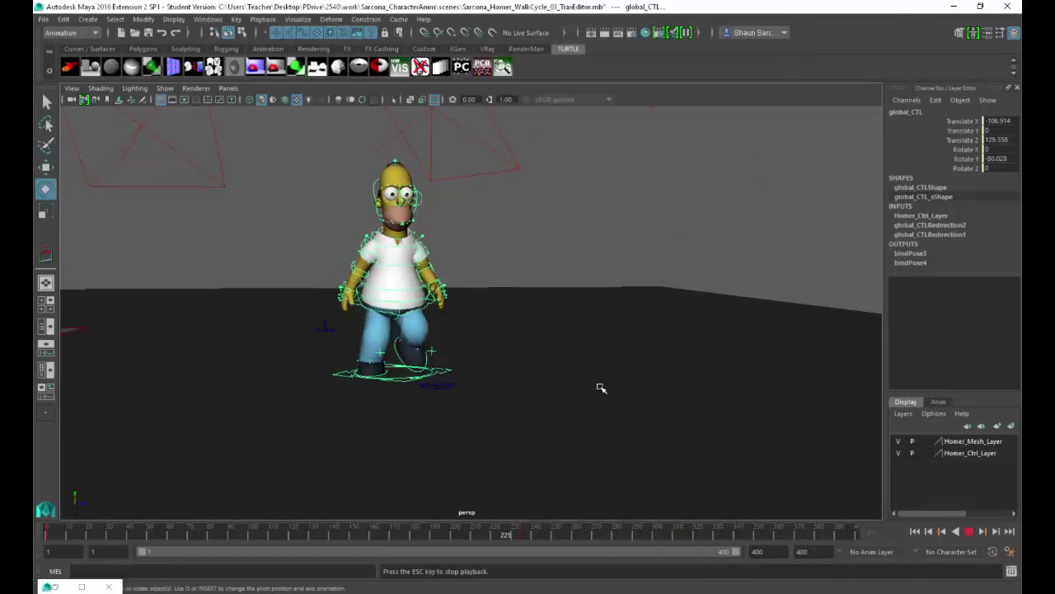
pyautogui.keyDown('alt'); pyautogui.moveTo(575, 342); pyautogui.dragTo(601, 337); pyautogui.keyUp('alt')
pyautogui.press('Escape')
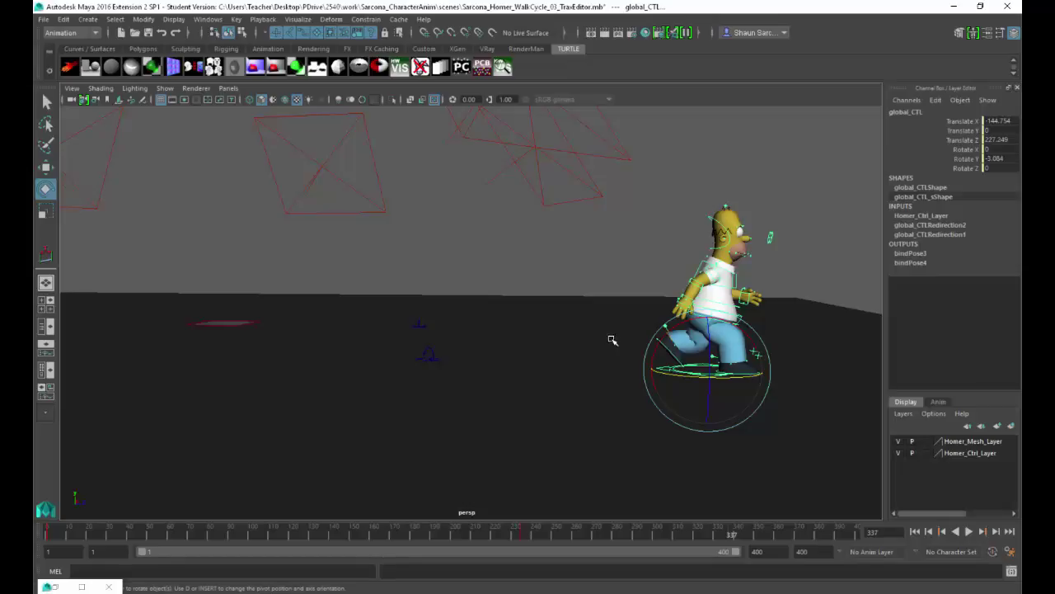
pyautogui.moveTo(80, 532); pyautogui.dragTo(48, 492)
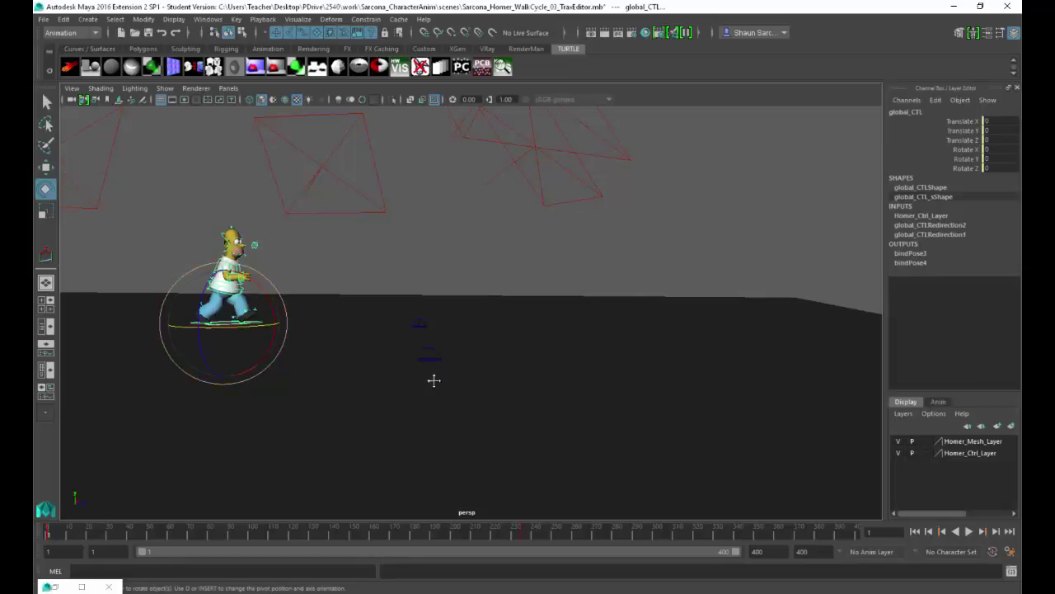
# Delete the two Redirect controls on the floor ahead of Homer.
pyautogui.keyDown('alt'); pyautogui.moveTo(434, 379); pyautogui.dragTo(614, 401); pyautogui.keyUp('alt')
pyautogui.click(616, 407)
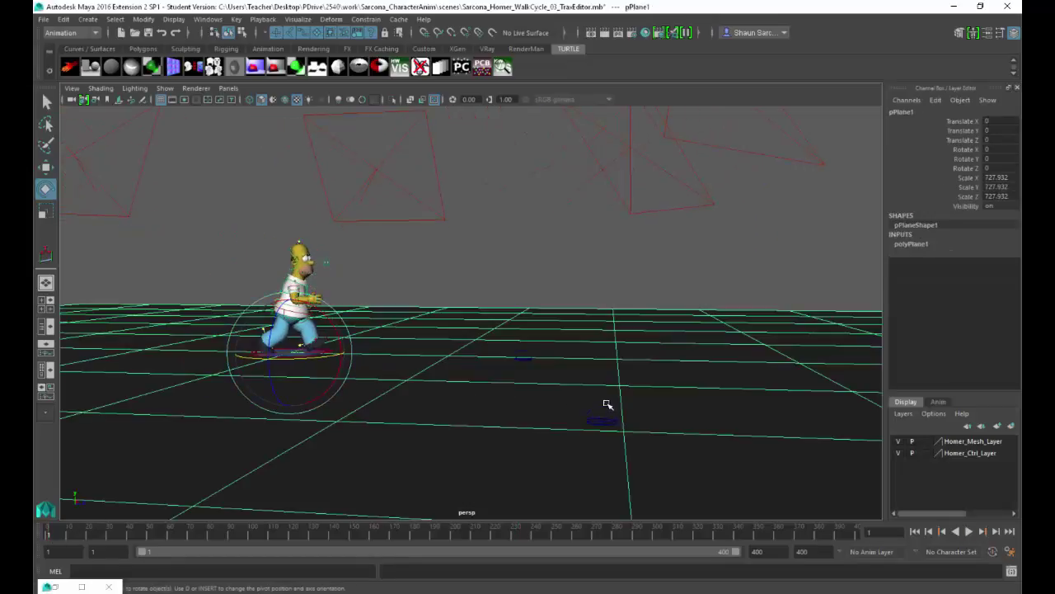
pyautogui.click(604, 410)
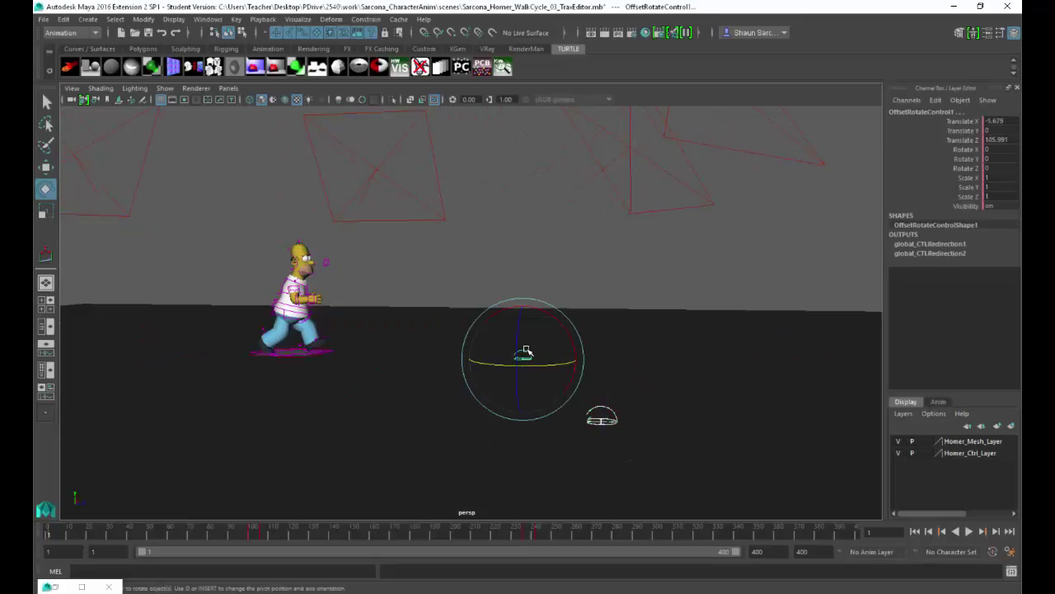
# Delete the keys on all translate and rotate channels of global_CTL.
pyautogui.click(372, 349)
pyautogui.click(322, 350)
pyautogui.press('f')
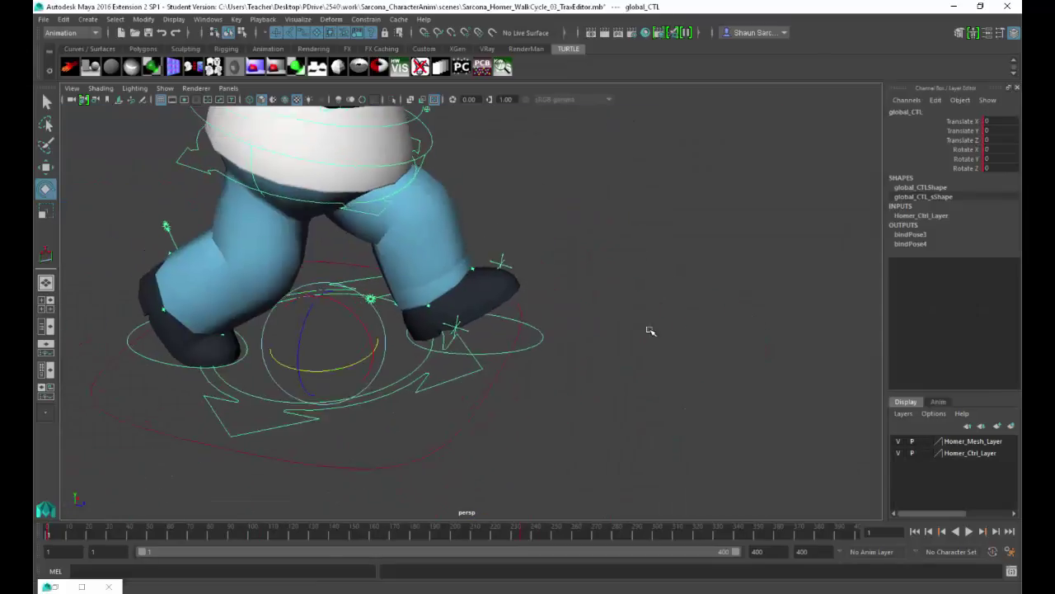
pyautogui.moveTo(949, 122); pyautogui.dragTo(950, 151)
pyautogui.rightClick(950, 168)
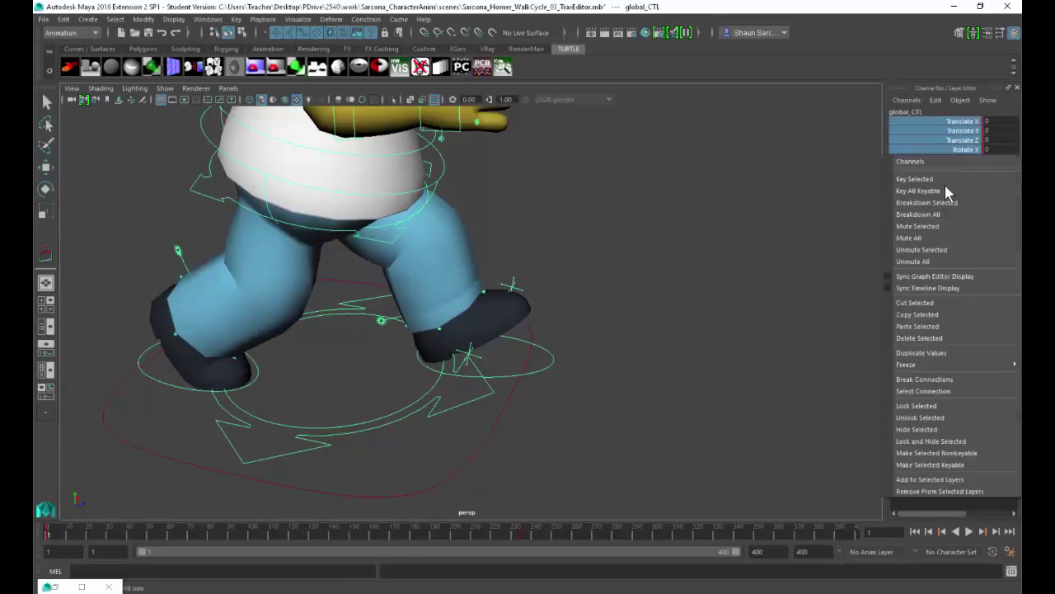
pyautogui.click(938, 339)
# Play and scrub the in-place walk cycle from the front and side, and return to frame 1.
pyautogui.keyDown('alt'); pyautogui.moveTo(690, 234); pyautogui.dragTo(557, 341); pyautogui.keyUp('alt')
pyautogui.hotkey('alt', 'v')
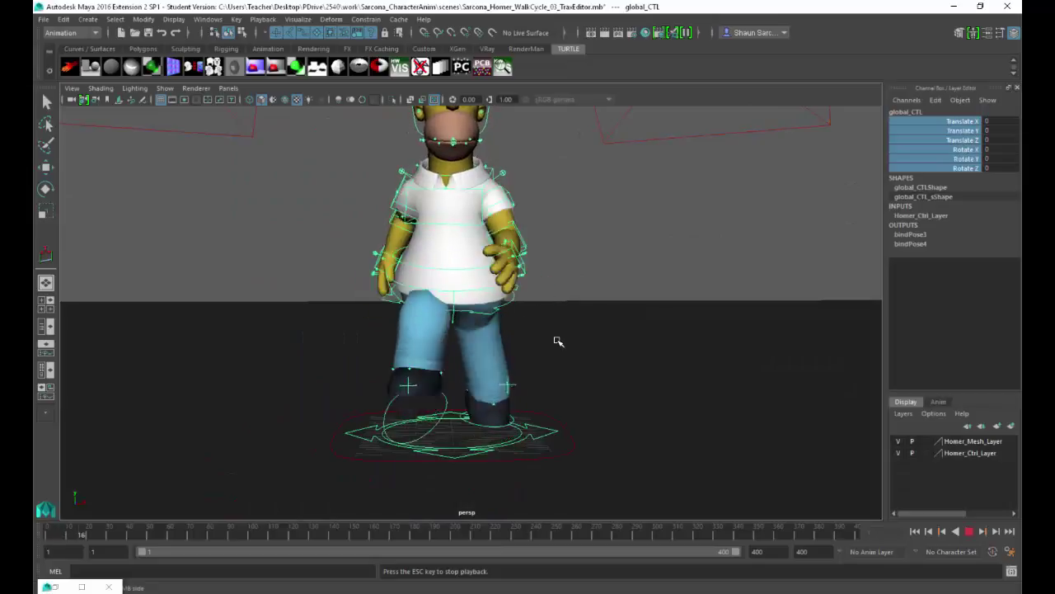
pyautogui.keyDown('alt'); pyautogui.moveTo(544, 335); pyautogui.dragTo(544, 371, button='middle'); pyautogui.keyUp('alt')
pyautogui.keyDown('alt'); pyautogui.moveTo(544, 371); pyautogui.dragTo(511, 331, button='right'); pyautogui.keyUp('alt')
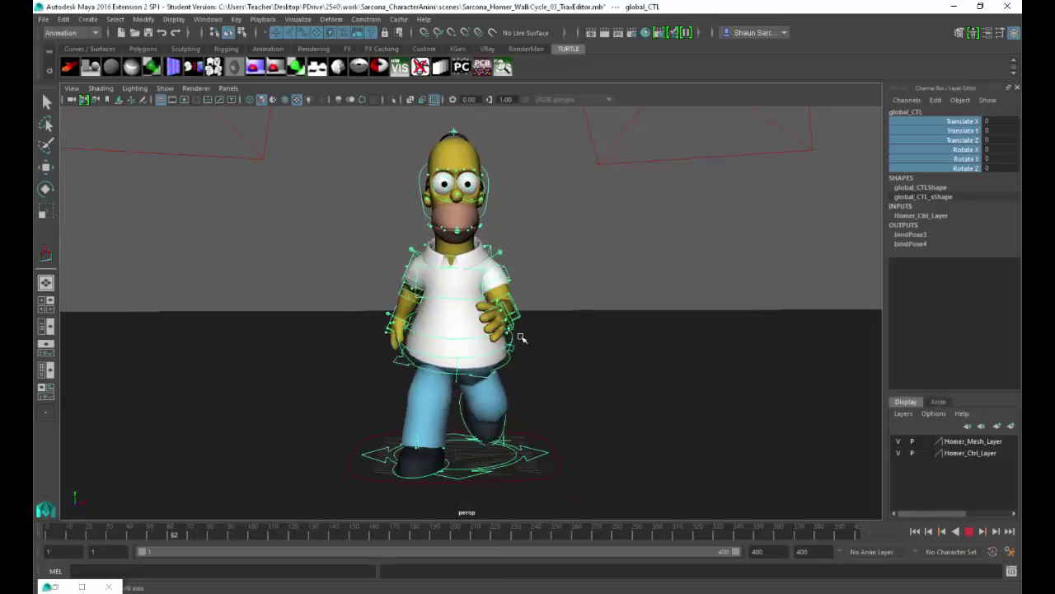
pyautogui.keyDown('alt'); pyautogui.moveTo(511, 333); pyautogui.dragTo(609, 324); pyautogui.keyUp('alt')
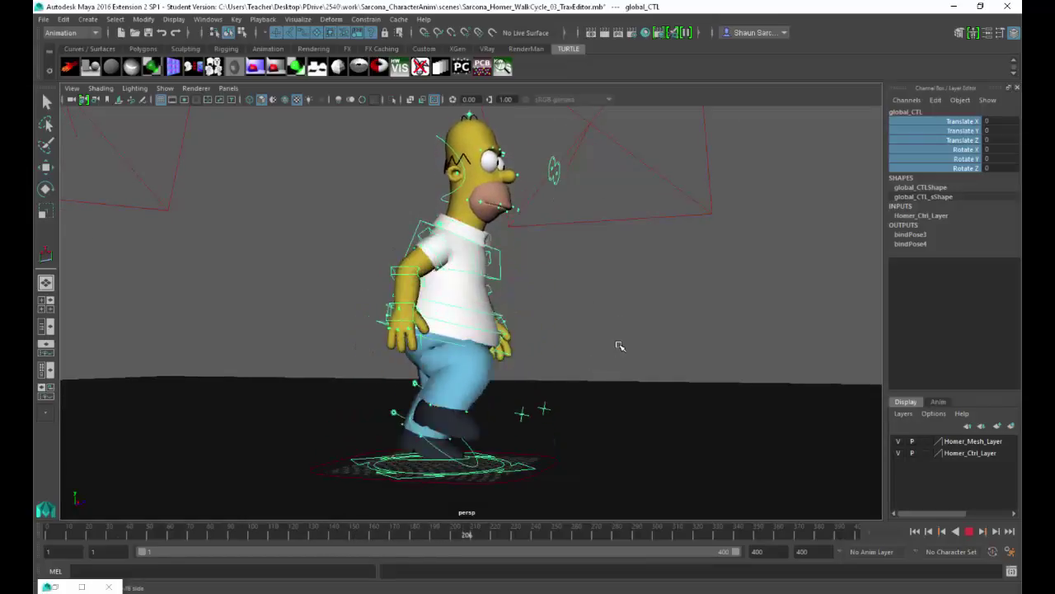
pyautogui.press('Escape')
pyautogui.hotkey('alt', 'v')
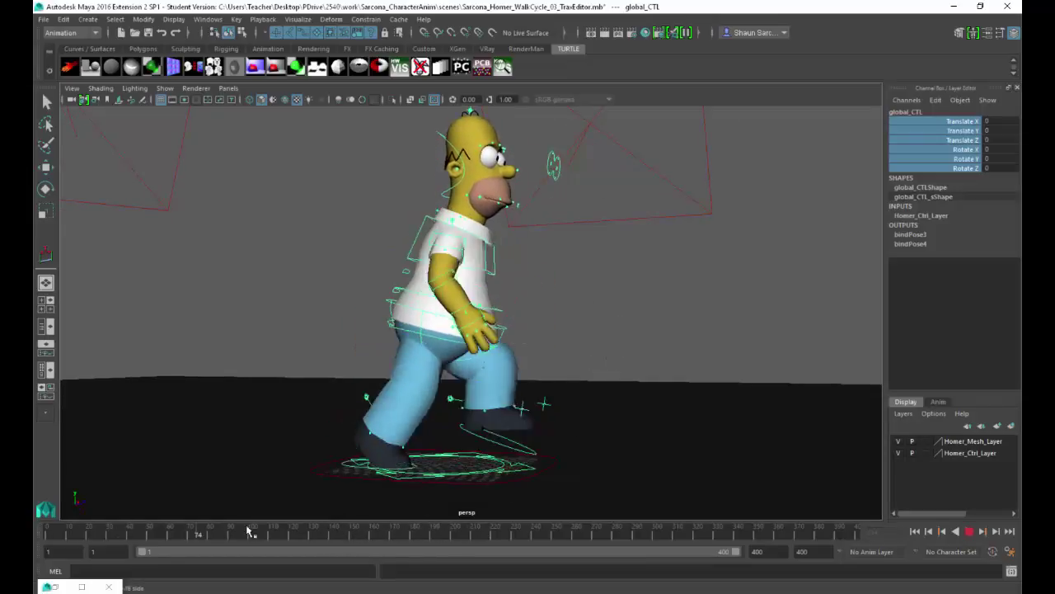
pyautogui.moveTo(369, 538); pyautogui.dragTo(374, 537)
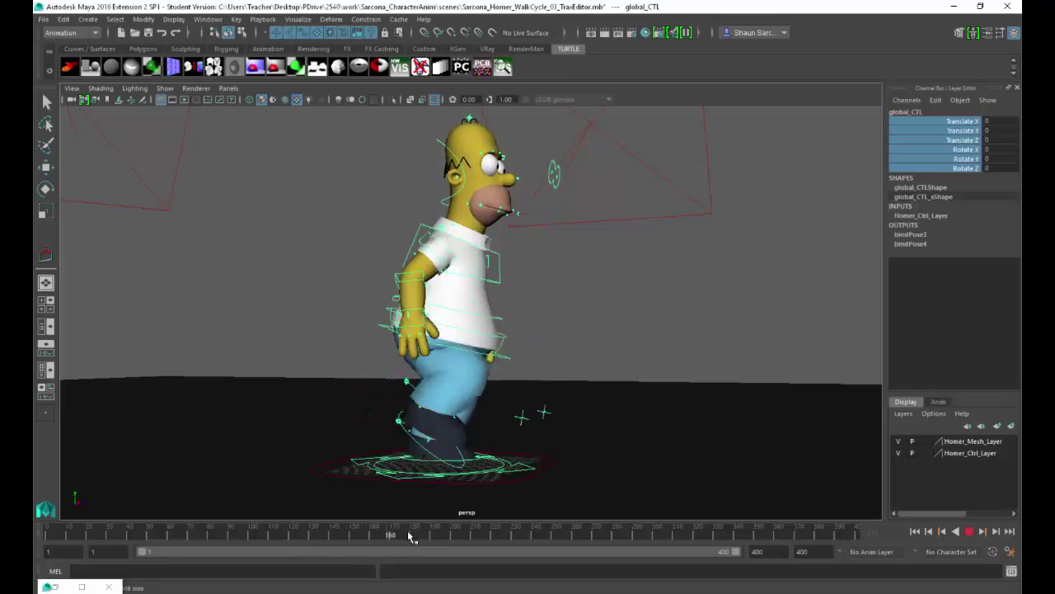
pyautogui.hotkey('alt', 'shift', 'v')
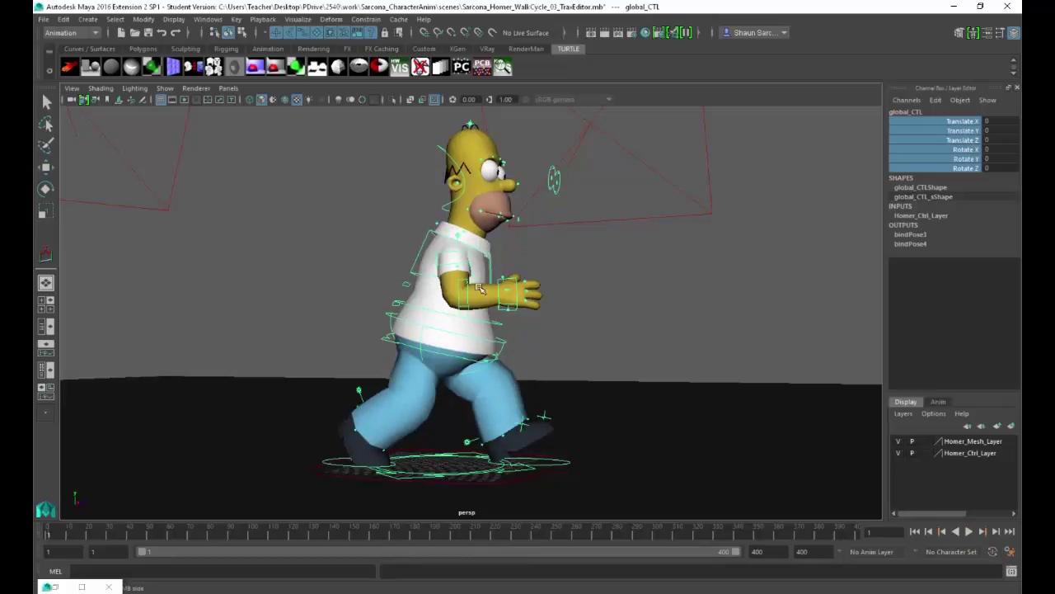
# Select the eyes_target_CTL control in front of Homer's face.
pyautogui.keyDown('alt'); pyautogui.moveTo(569, 276); pyautogui.dragTo(476, 313); pyautogui.keyUp('alt')
pyautogui.keyDown('alt'); pyautogui.moveTo(476, 313); pyautogui.dragTo(486, 371, button='middle'); pyautogui.keyUp('alt')
pyautogui.keyDown('alt'); pyautogui.moveTo(486, 371); pyautogui.dragTo(539, 360, button='right'); pyautogui.keyUp('alt')
pyautogui.keyDown('alt'); pyautogui.moveTo(540, 360); pyautogui.dragTo(537, 294); pyautogui.keyUp('alt')
pyautogui.click(528, 279)
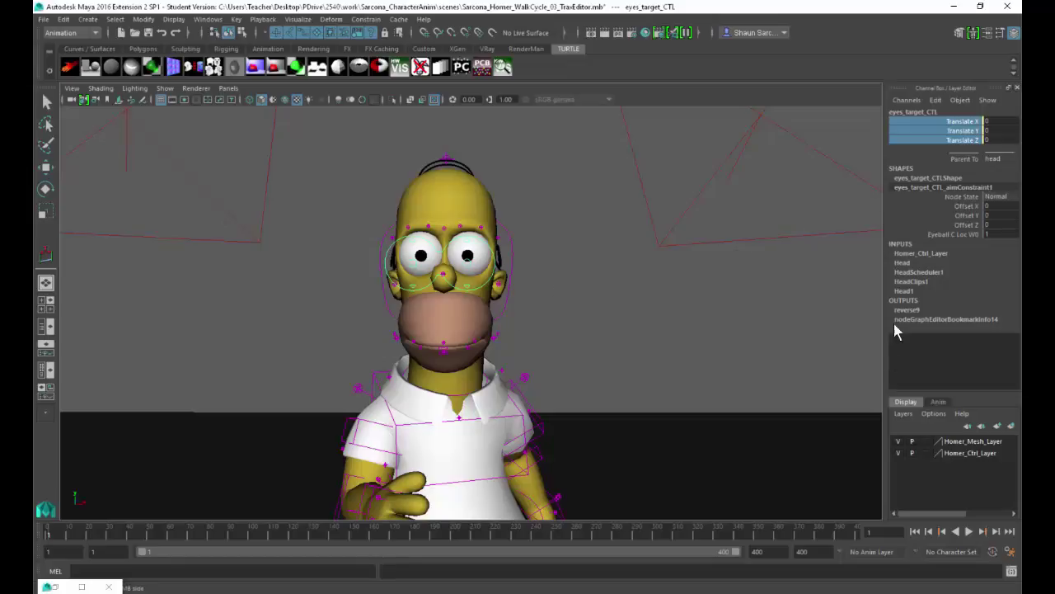
# Make Homer's Head subcharacter the current character set.
pyautogui.click(930, 557)
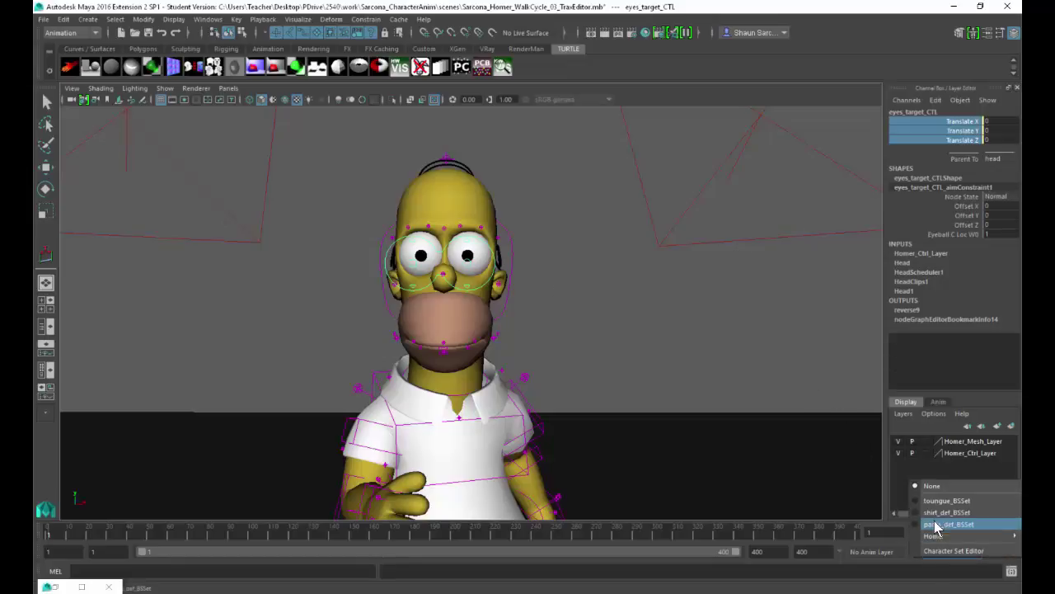
pyautogui.moveTo(932, 536)
pyautogui.click(868, 559)
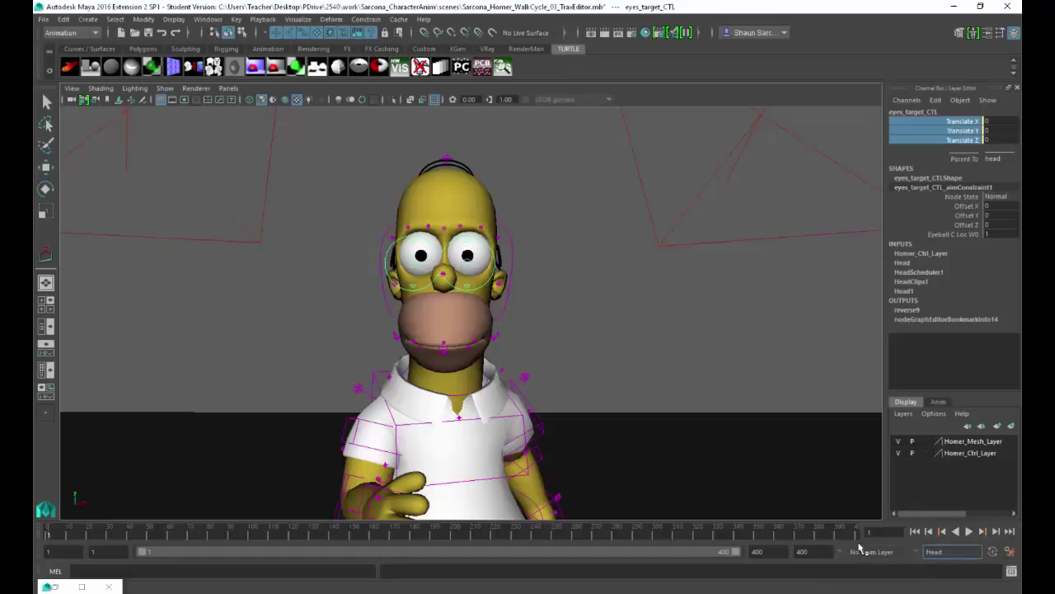
# Try adjusting the Iris value of eye_L_target_CTL, and undo the change.
pyautogui.keyDown('alt'); pyautogui.moveTo(636, 370); pyautogui.dragTo(581, 362); pyautogui.keyUp('alt')
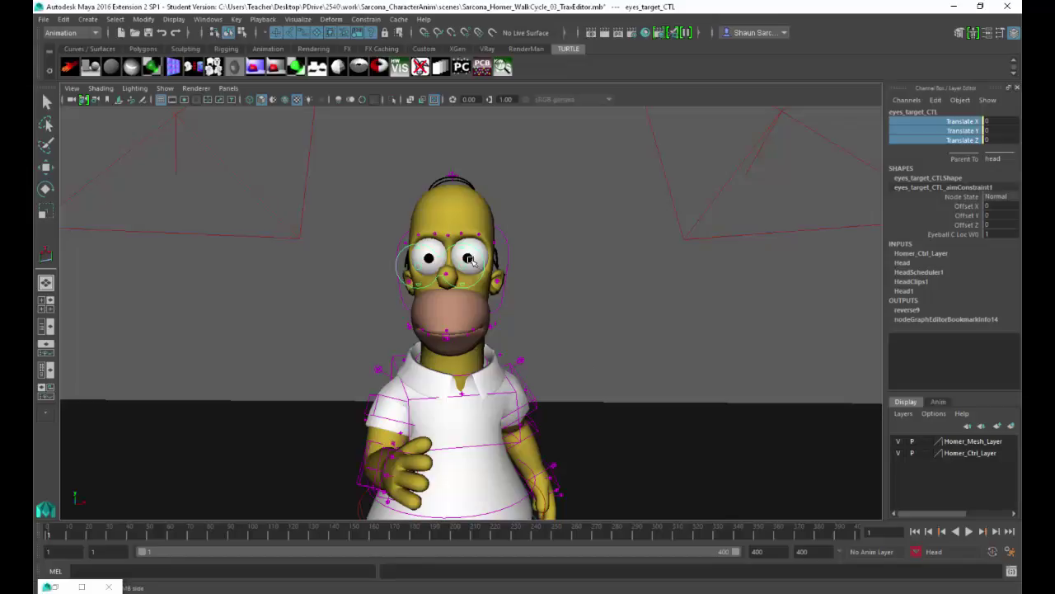
pyautogui.keyDown('alt'); pyautogui.moveTo(467, 263); pyautogui.dragTo(552, 324, button='middle'); pyautogui.keyUp('alt')
pyautogui.keyDown('alt'); pyautogui.moveTo(551, 325); pyautogui.dragTo(473, 234, button='right'); pyautogui.keyUp('alt')
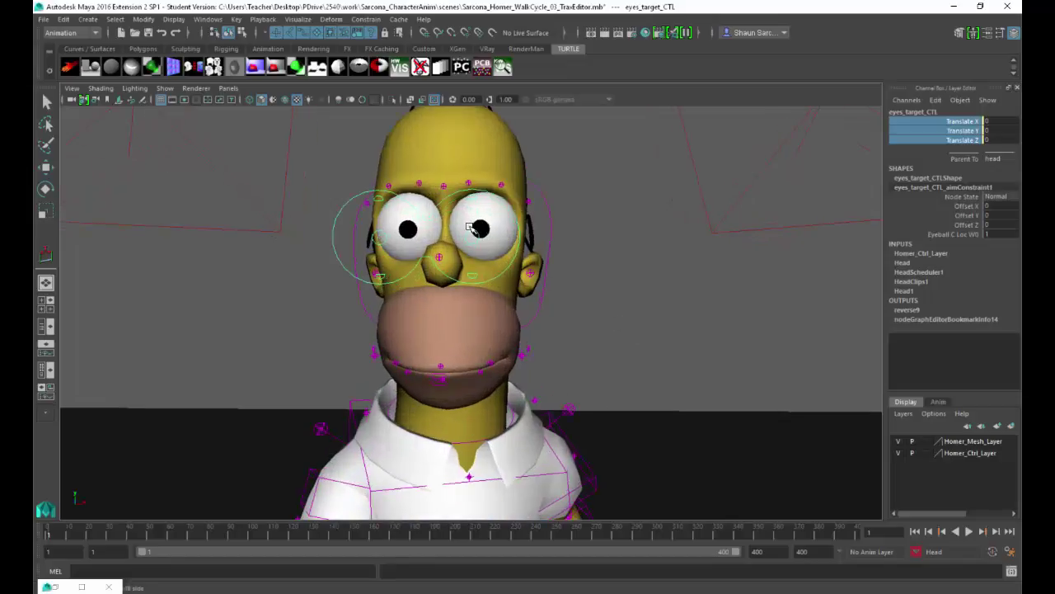
pyautogui.click(469, 230)
pyautogui.click(464, 235)
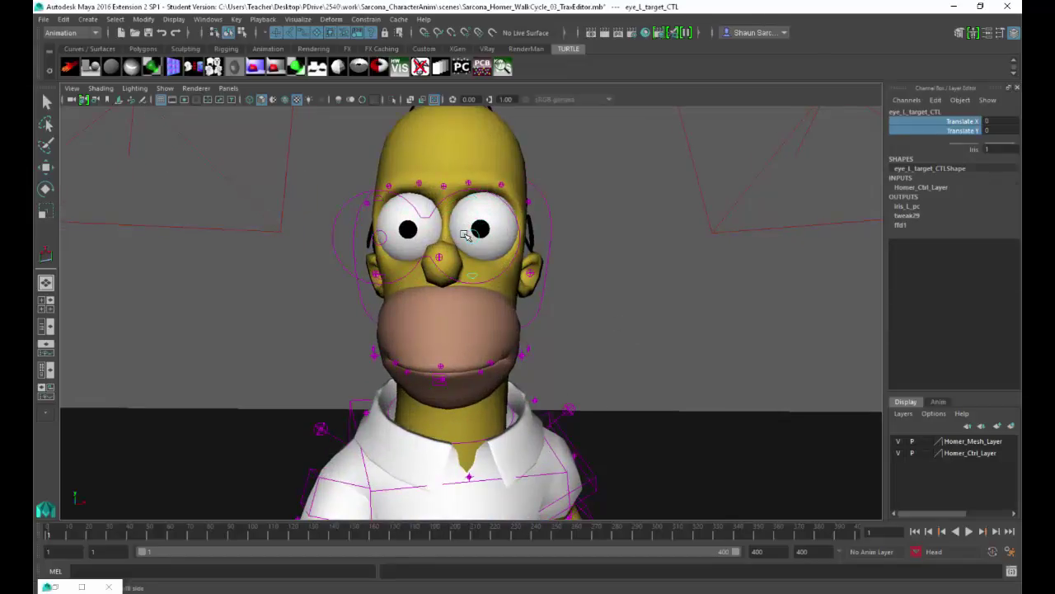
pyautogui.click(969, 150)
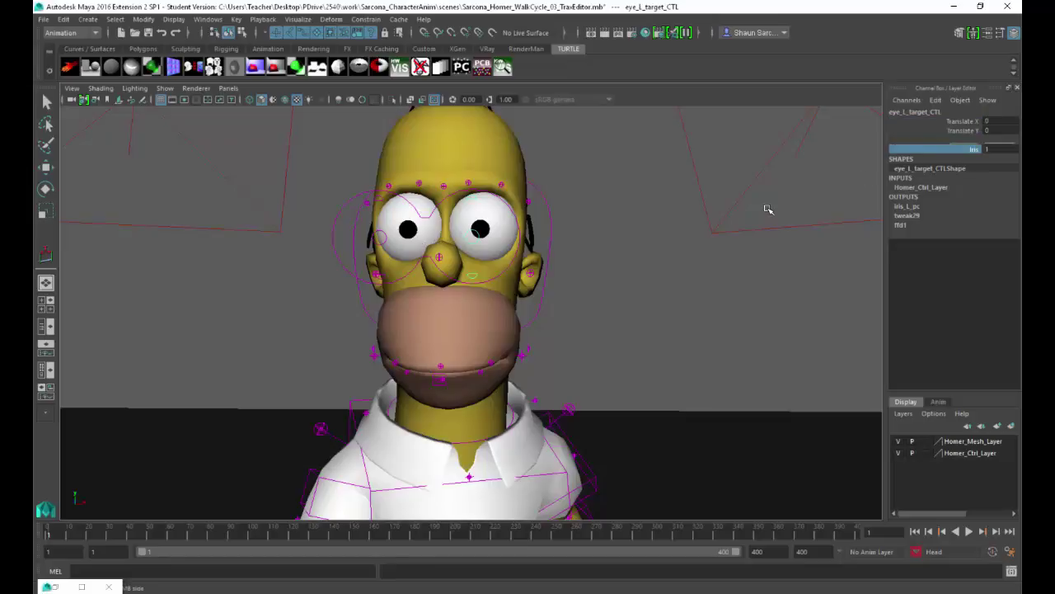
pyautogui.moveTo(767, 209)
pyautogui.mouseDown(button='middle')
pyautogui.moveTo(788, 206)
pyautogui.moveTo(757, 214)
pyautogui.mouseUp(button='middle')
pyautogui.hotkey('ctrl', 'z')
# Try moving the upper and lower eyelid controls of both eyes vertically together, and undo the move.
pyautogui.keyDown('alt'); pyautogui.moveTo(544, 230); pyautogui.dragTo(414, 239); pyautogui.keyUp('alt')
pyautogui.click(273, 254)
pyautogui.press('e')
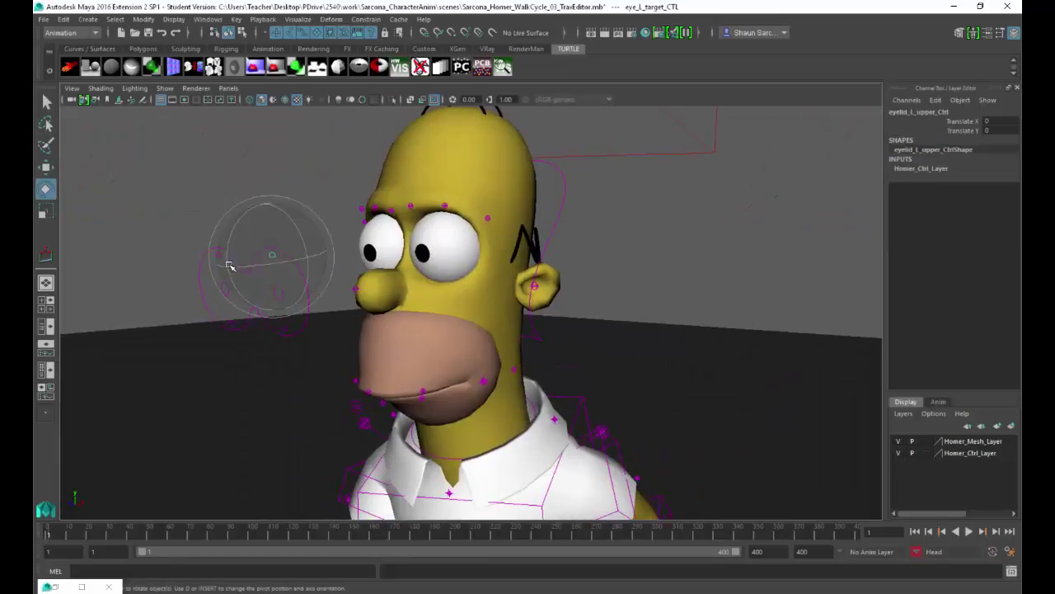
pyautogui.press('q')
pyautogui.keyDown('shift'); pyautogui.click(218, 255); pyautogui.keyUp('shift')
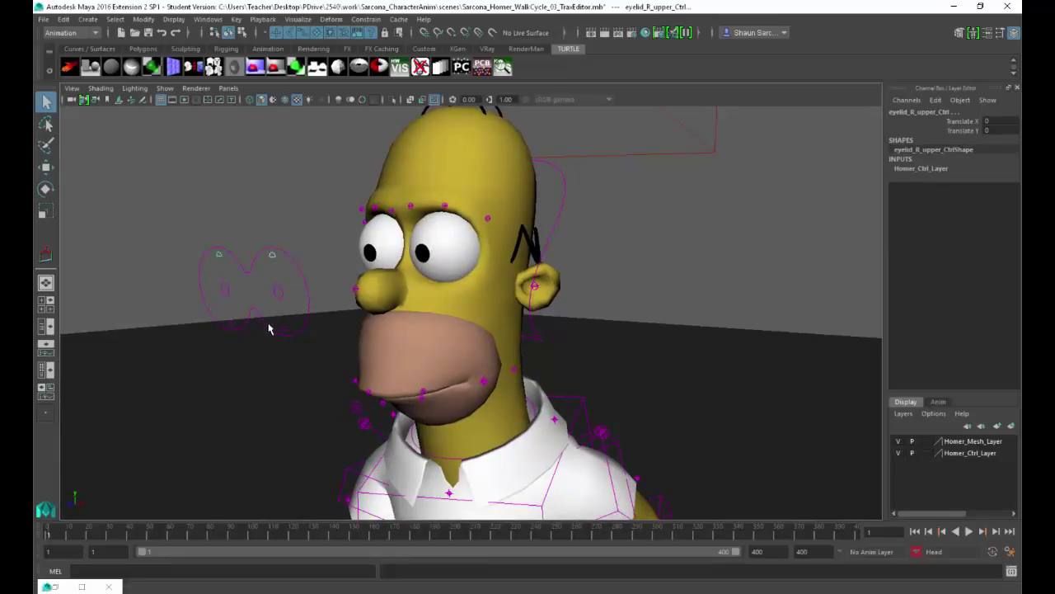
pyautogui.click(288, 330)
pyautogui.click(278, 313)
pyautogui.press('w')
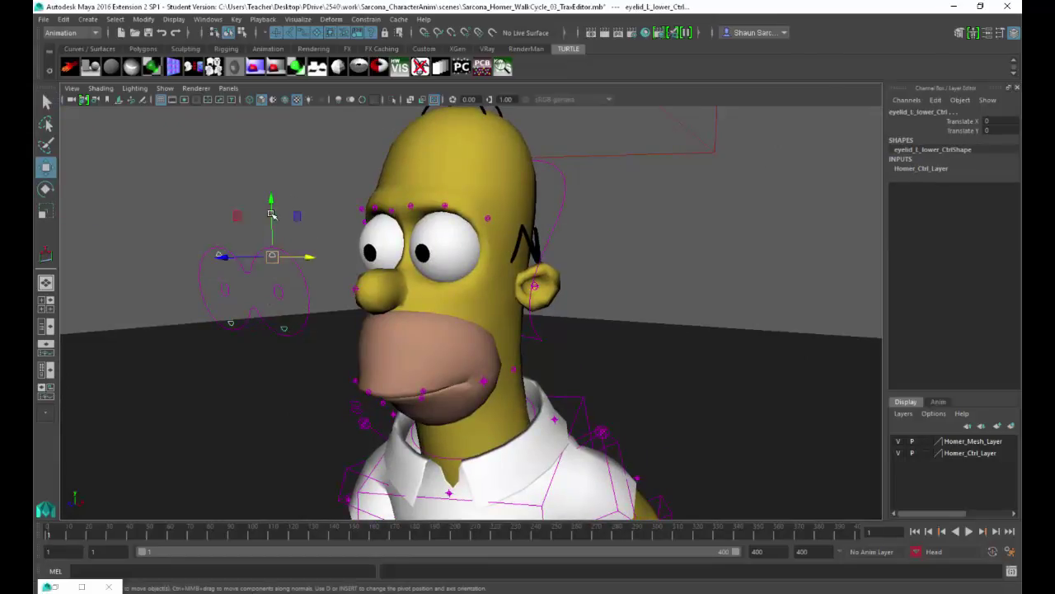
pyautogui.moveTo(273, 216); pyautogui.dragTo(273, 202)
pyautogui.hotkey('ctrl', 'z')
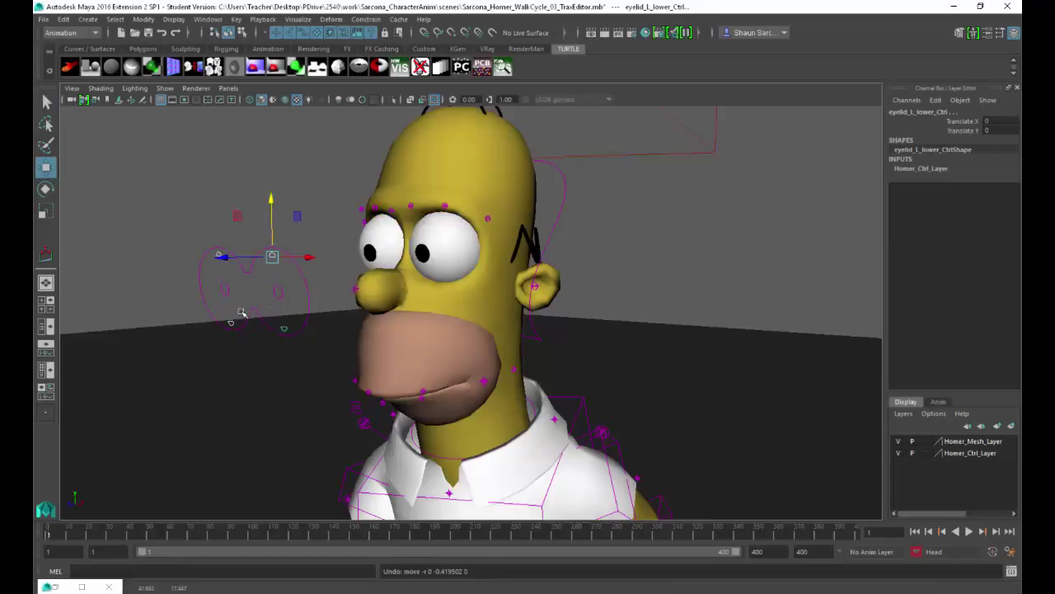
# Select the upper eyelid controls of both eyes and advance the walk to frame 43.
pyautogui.click(220, 258)
pyautogui.click(219, 254)
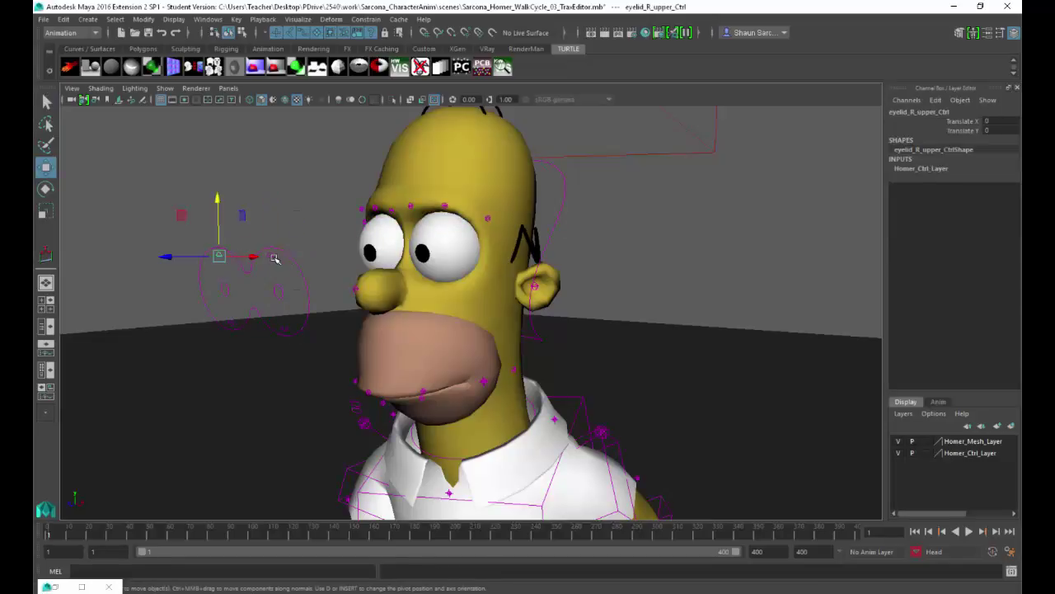
pyautogui.keyDown('shift'); pyautogui.moveTo(291, 268); pyautogui.dragTo(293, 269); pyautogui.keyUp('shift')
pyautogui.keyDown('alt'); pyautogui.moveTo(300, 272); pyautogui.dragTo(323, 263); pyautogui.keyUp('alt')
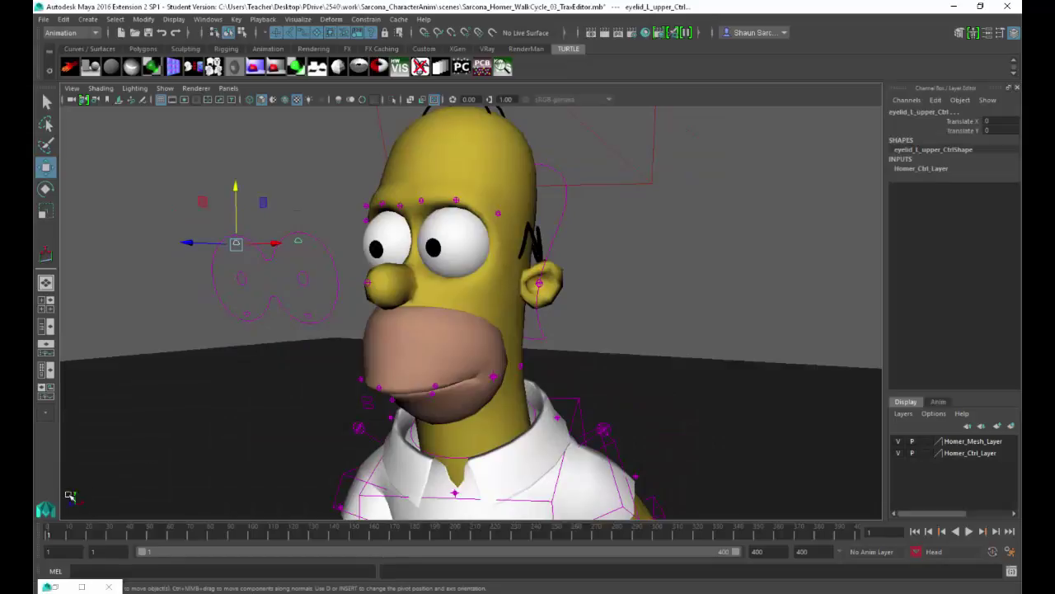
pyautogui.hotkey('alt', 'v')
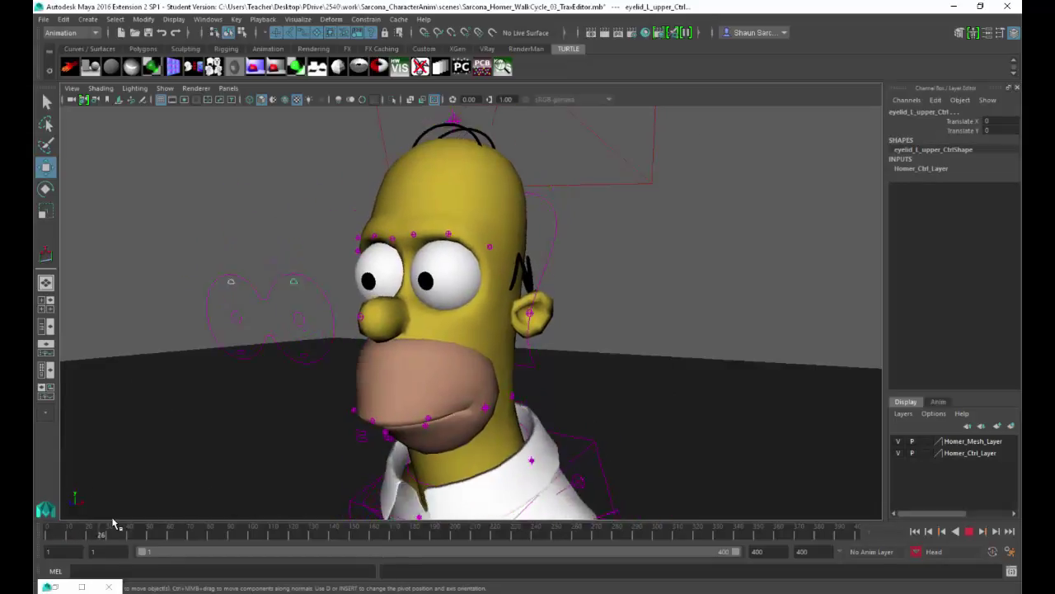
pyautogui.moveTo(116, 524); pyautogui.dragTo(137, 530)
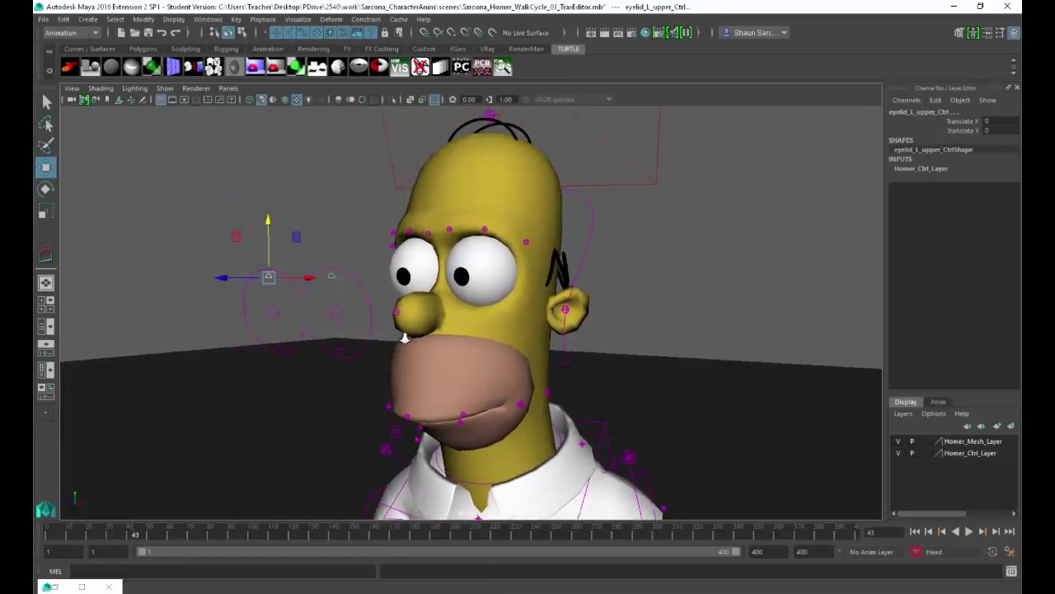
# Select the upper eyelid controls' Translate X and Translate Y channels and make Homer the current character set.
pyautogui.scroll(3, 404, 338)
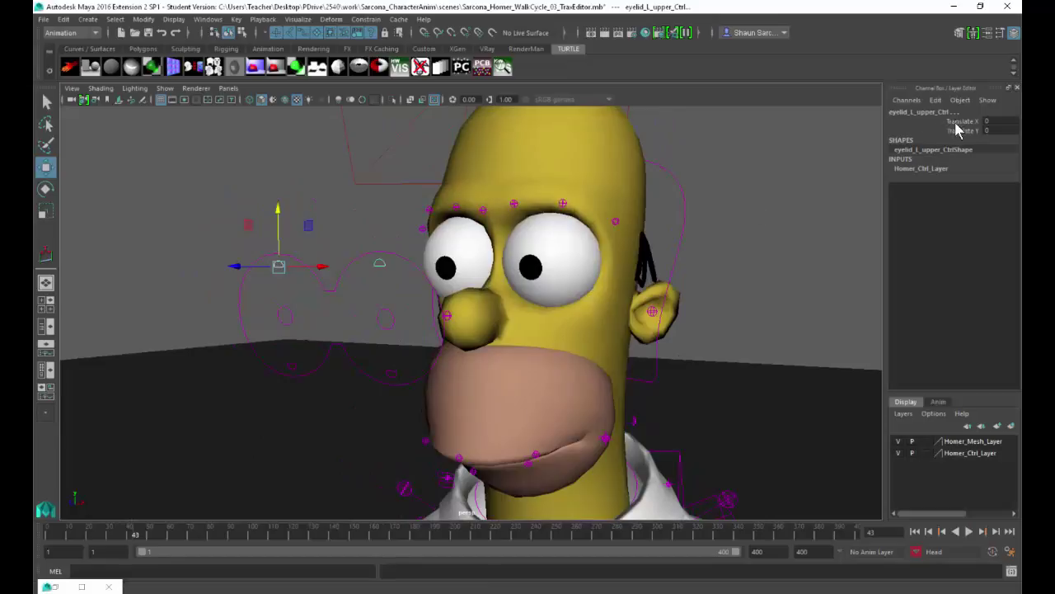
pyautogui.moveTo(956, 123); pyautogui.dragTo(955, 132)
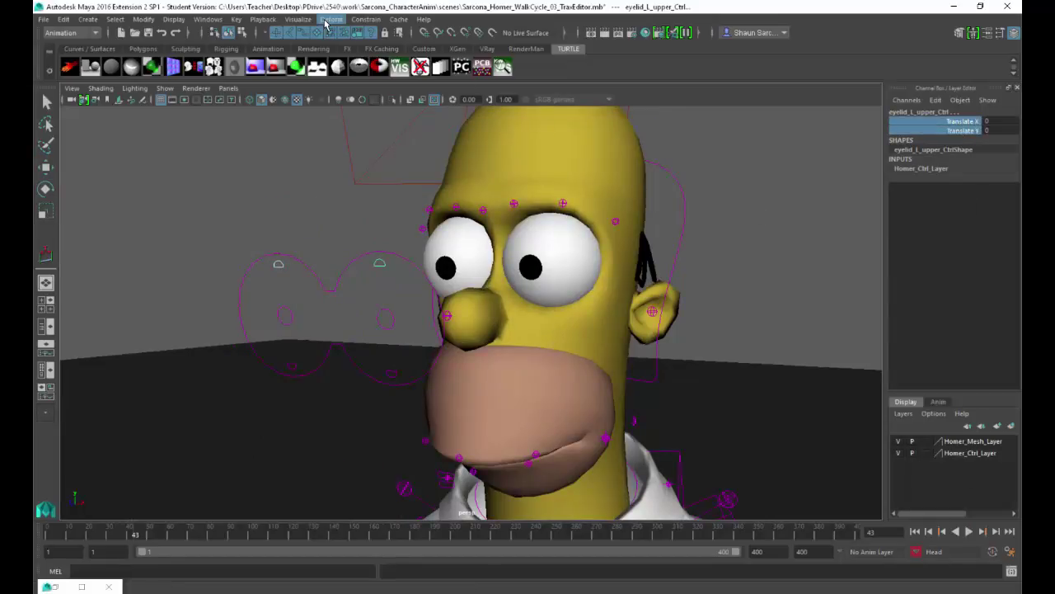
pyautogui.click(938, 553)
pyautogui.moveTo(944, 532)
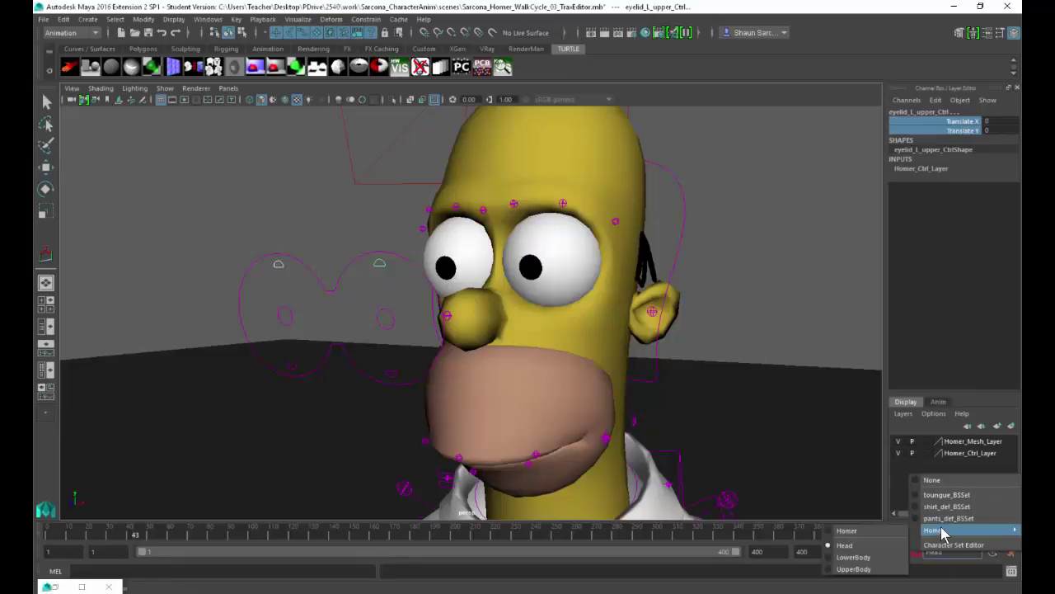
pyautogui.click(879, 531)
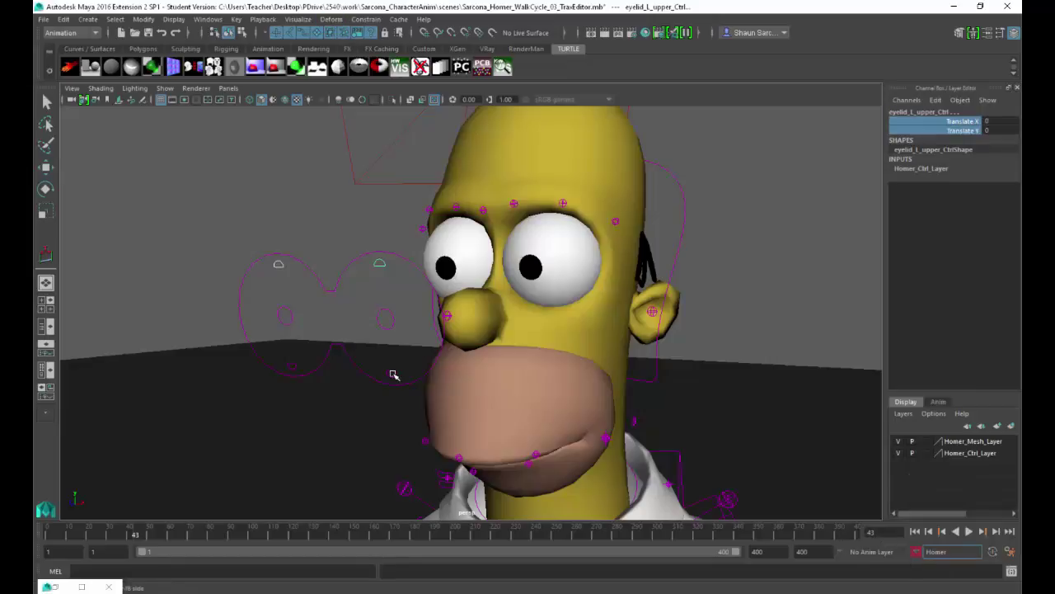
# Add the lower eyelid controls of both eyes to the selected upper eyelid controls.
pyautogui.keyDown('shift'); pyautogui.click(297, 363); pyautogui.keyUp('shift')
pyautogui.hotkey('ctrl', 'z')
pyautogui.keyDown('alt'); pyautogui.moveTo(318, 347); pyautogui.dragTo(284, 332); pyautogui.keyUp('alt')
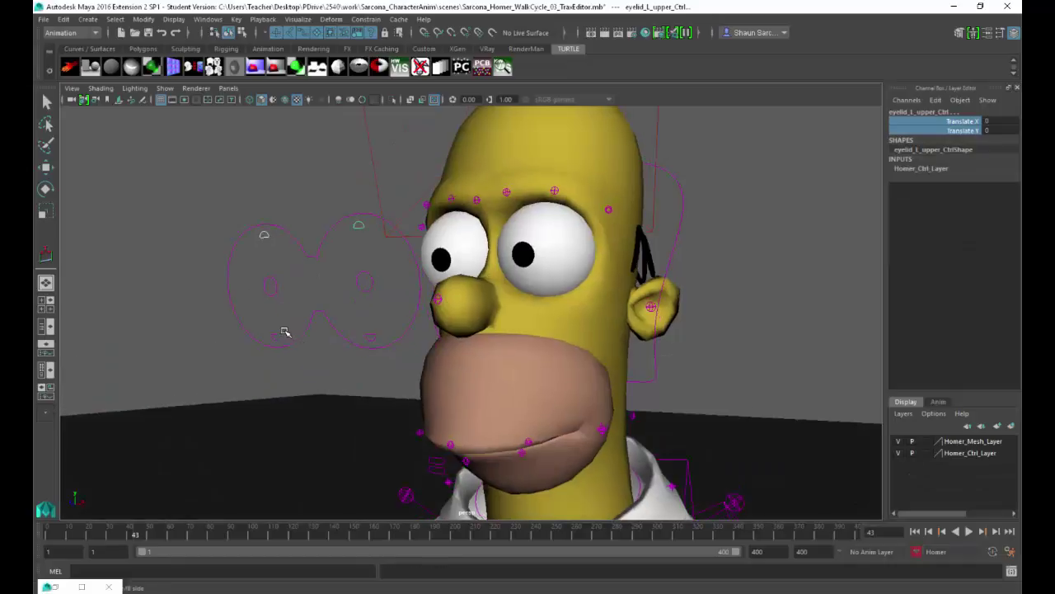
pyautogui.click(370, 337)
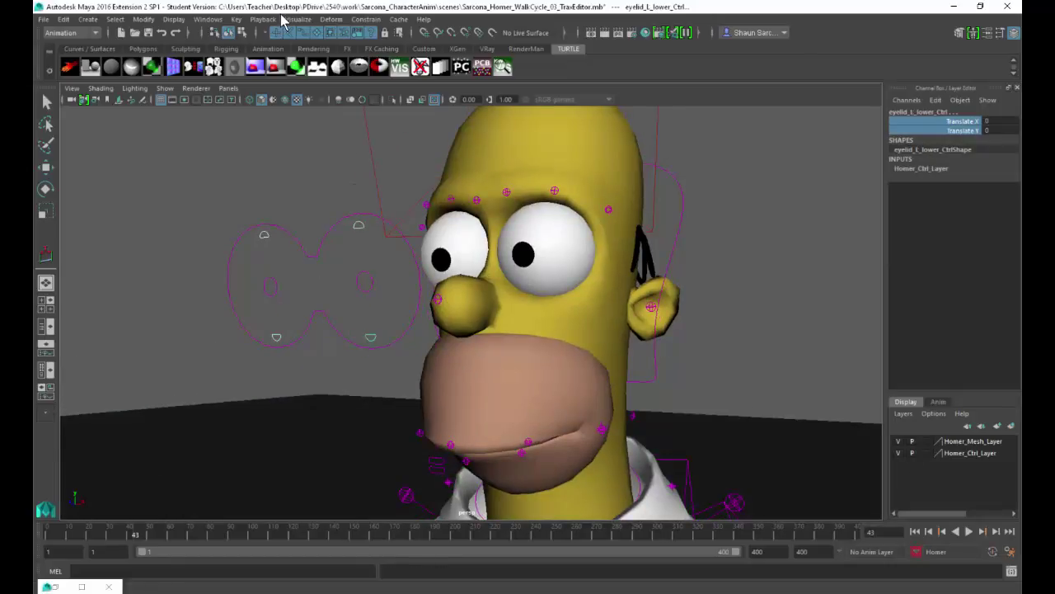
# Create a subcharacter set named Blink from the channels selected in the Channel Box.
pyautogui.click(215, 21)
pyautogui.moveTo(236, 19)
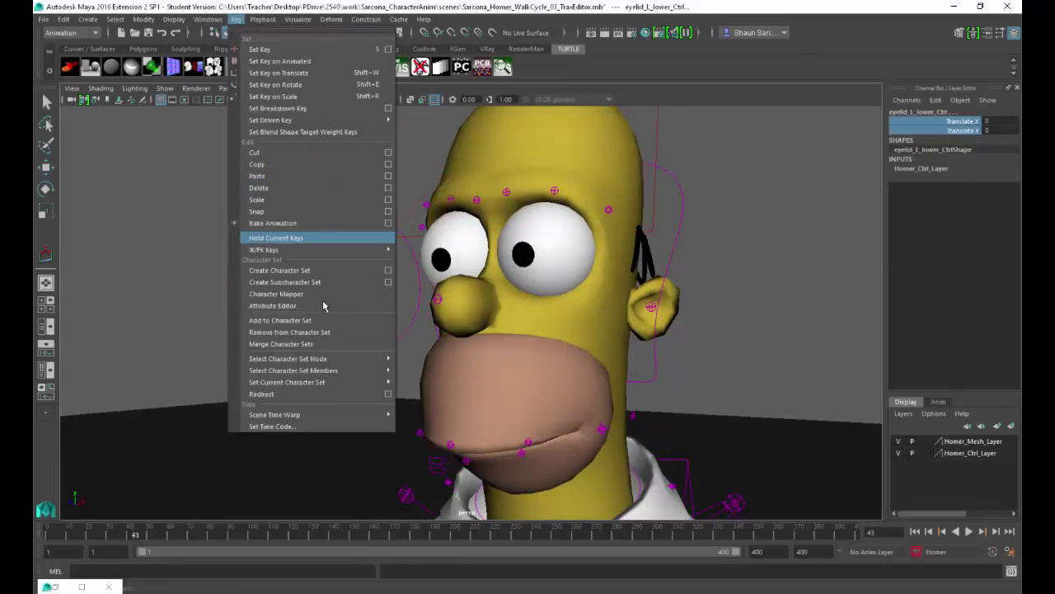
pyautogui.click(387, 282)
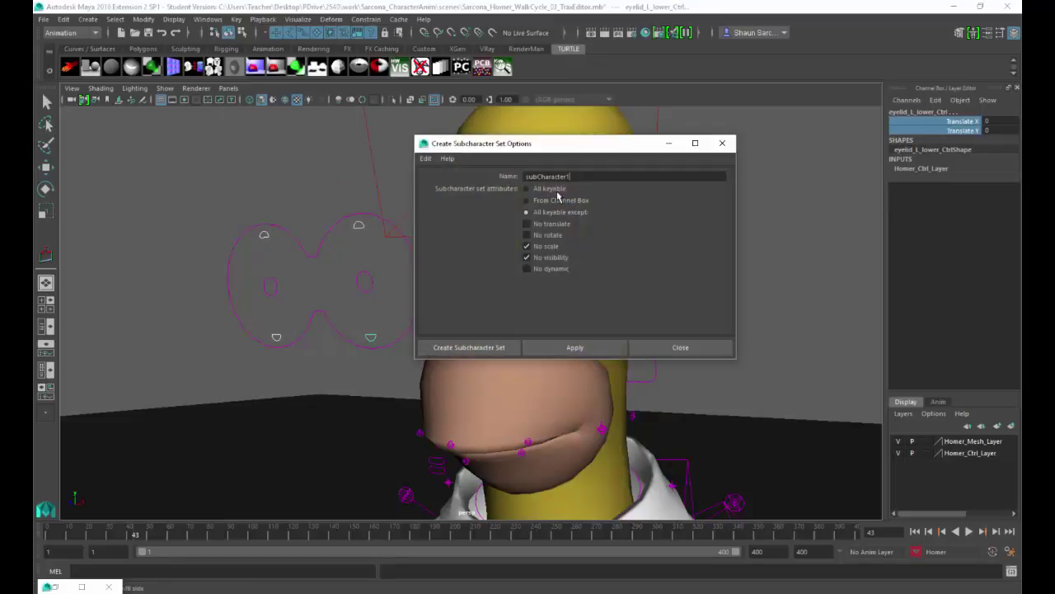
pyautogui.write('FineControlsB')
pyautogui.hotkey('ctrl', 'a')
pyautogui.write('Blink')
pyautogui.click(544, 202)
pyautogui.click(464, 349)
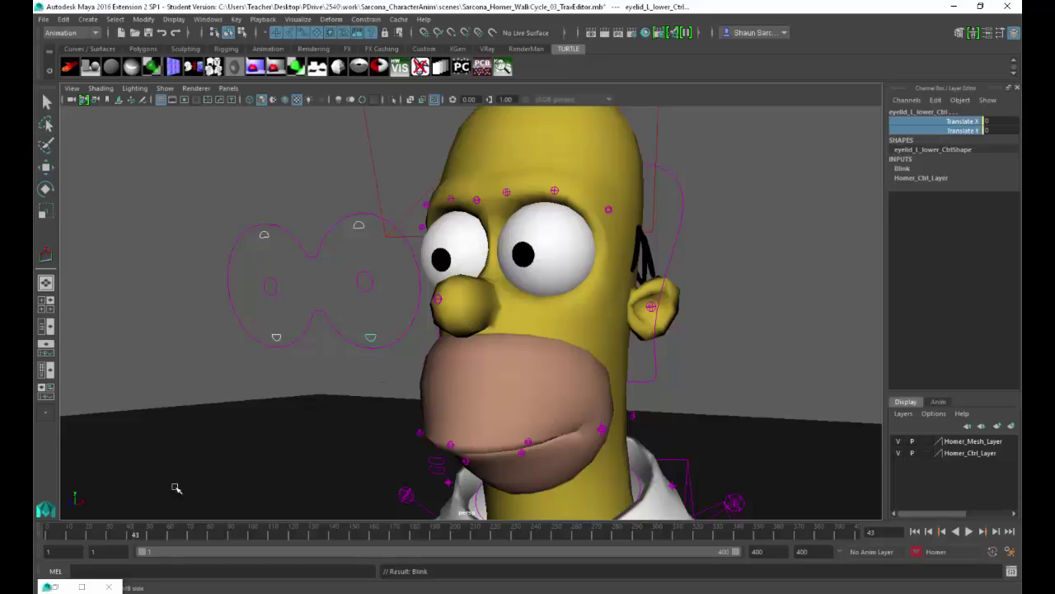
# Return to frame 1 and select only the upper eyelid control of Homer's right eye.
pyautogui.moveTo(35, 539); pyautogui.dragTo(36, 539)
pyautogui.keyDown('alt'); pyautogui.moveTo(342, 386); pyautogui.dragTo(354, 389, button='middle'); pyautogui.keyUp('alt')
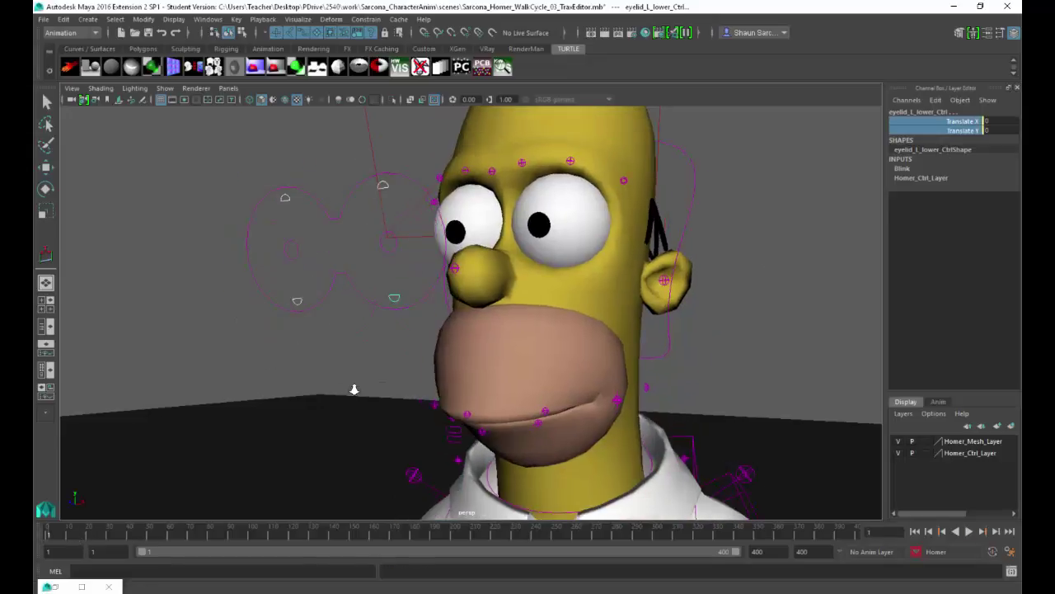
pyautogui.keyDown('alt'); pyautogui.moveTo(354, 389); pyautogui.dragTo(396, 393, button='right'); pyautogui.keyUp('alt')
pyautogui.keyDown('alt'); pyautogui.moveTo(395, 394); pyautogui.dragTo(445, 432, button='middle'); pyautogui.keyUp('alt')
pyautogui.click(295, 235)
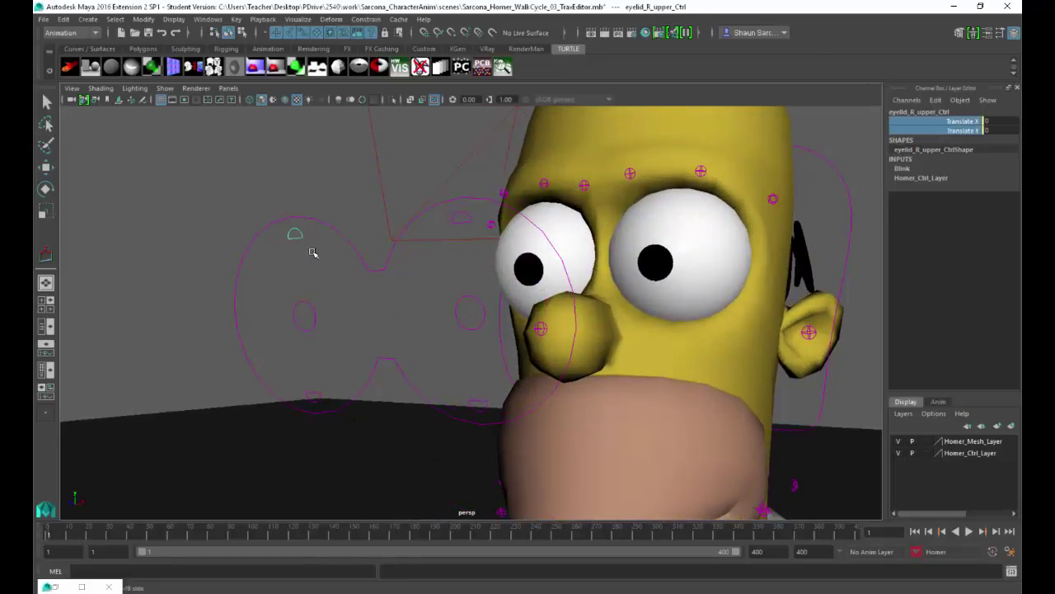
# Try keying frame 1 with Homer as the current character set, and undo the key.
pyautogui.press('s')
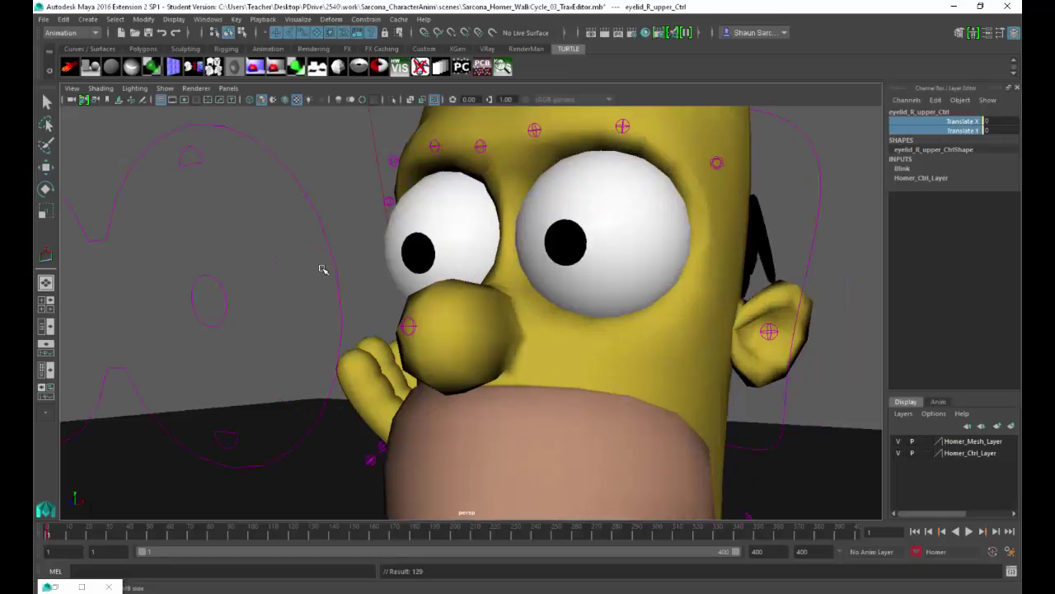
pyautogui.scroll(-5, 400, 318)
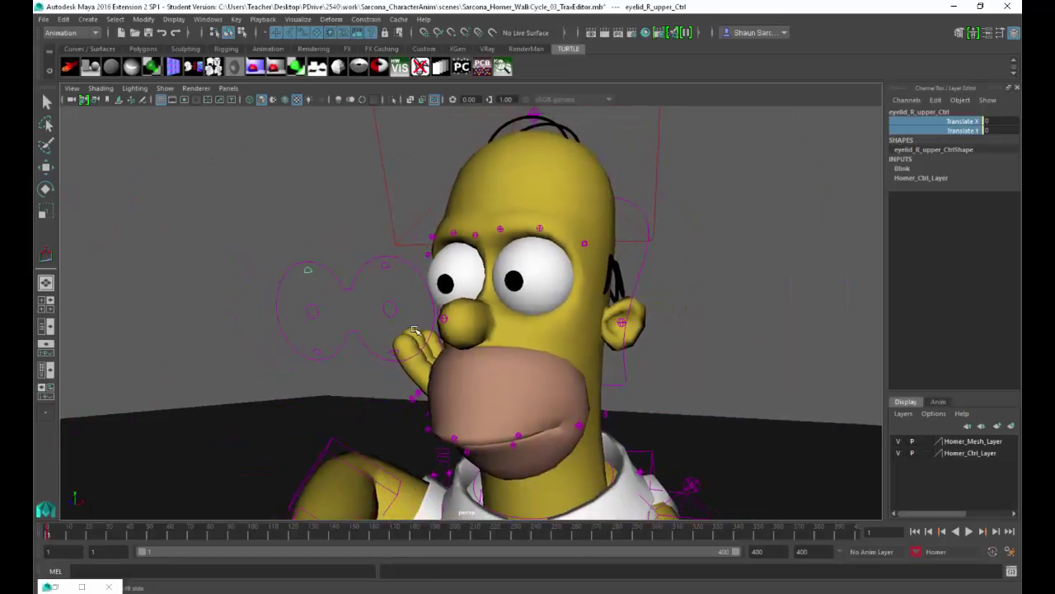
pyautogui.hotkey('ctrl', 'z')
# Make Homer's Blink subcharacter the current character set and key the open eyelids at frame 1.
pyautogui.click(950, 554)
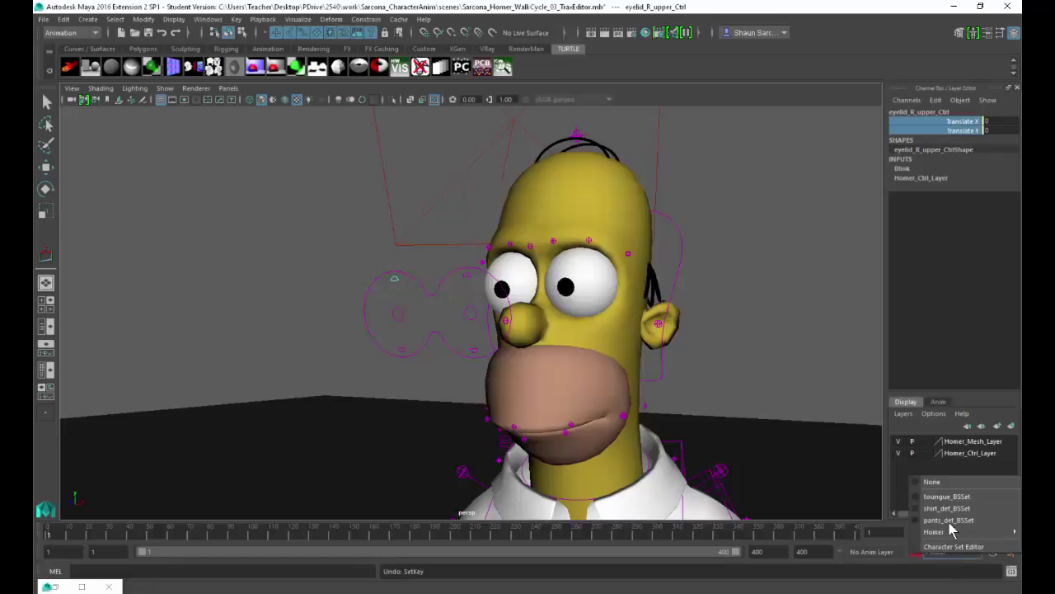
pyautogui.moveTo(952, 536)
pyautogui.click(853, 580)
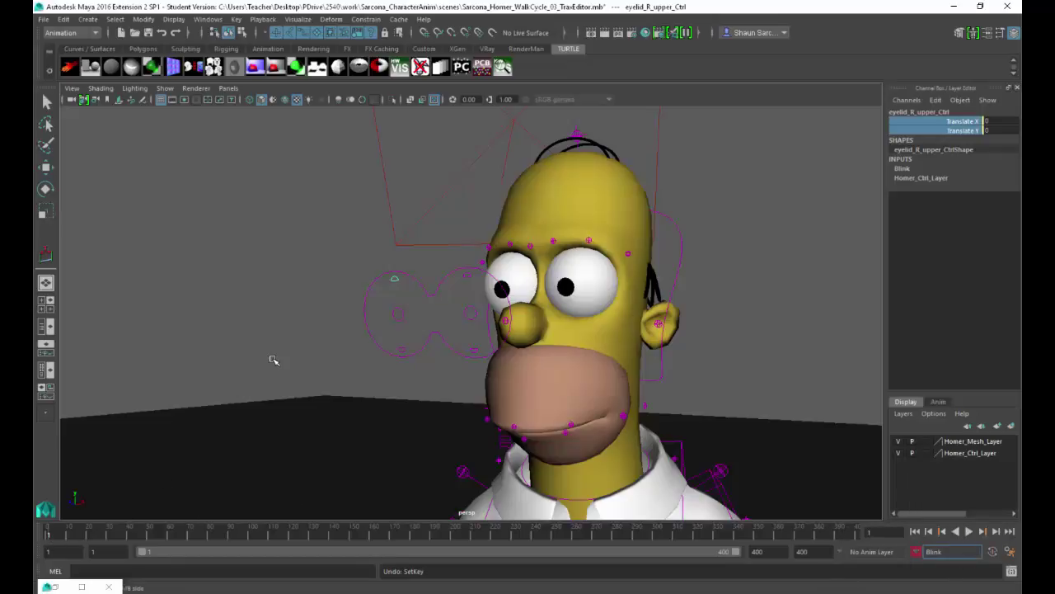
pyautogui.click(318, 294)
pyautogui.press('s')
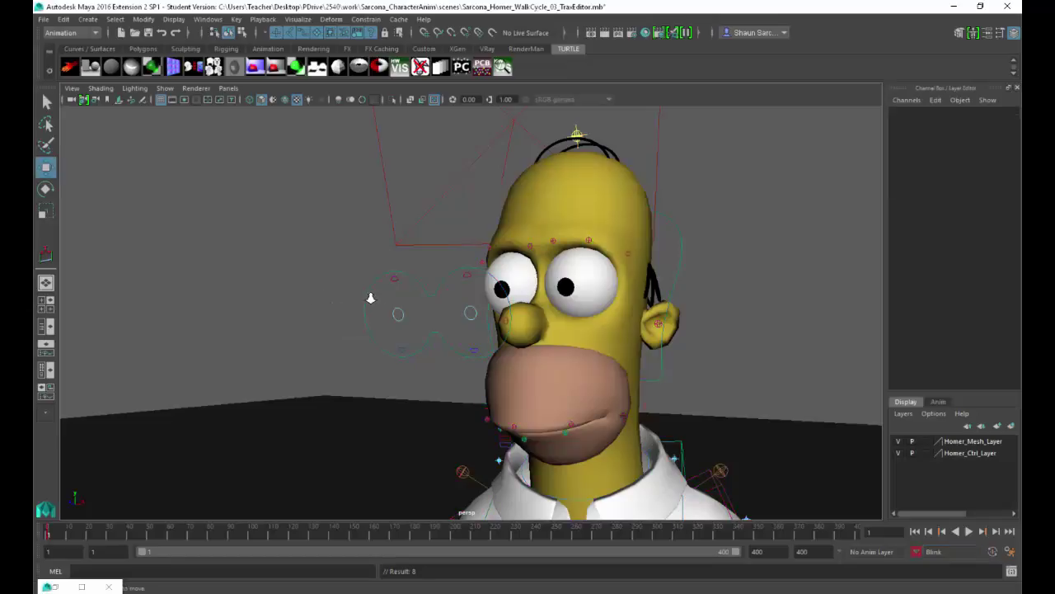
# At frame 3, lower the upper eyelid controls of both eyes to a Translate Y of about -1.1.
pyautogui.scroll(4, 370, 298)
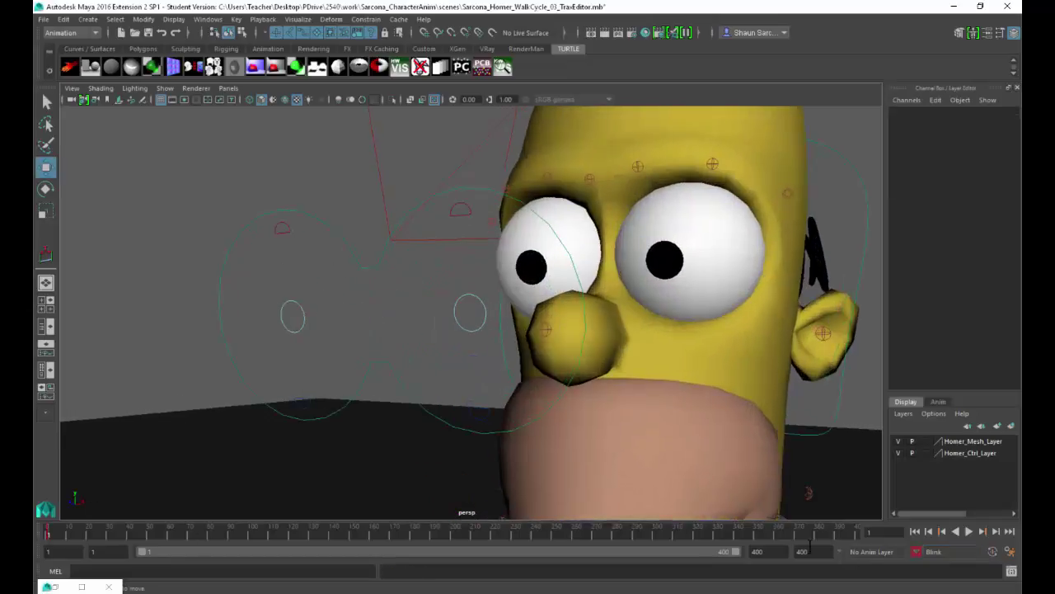
pyautogui.click(996, 531)
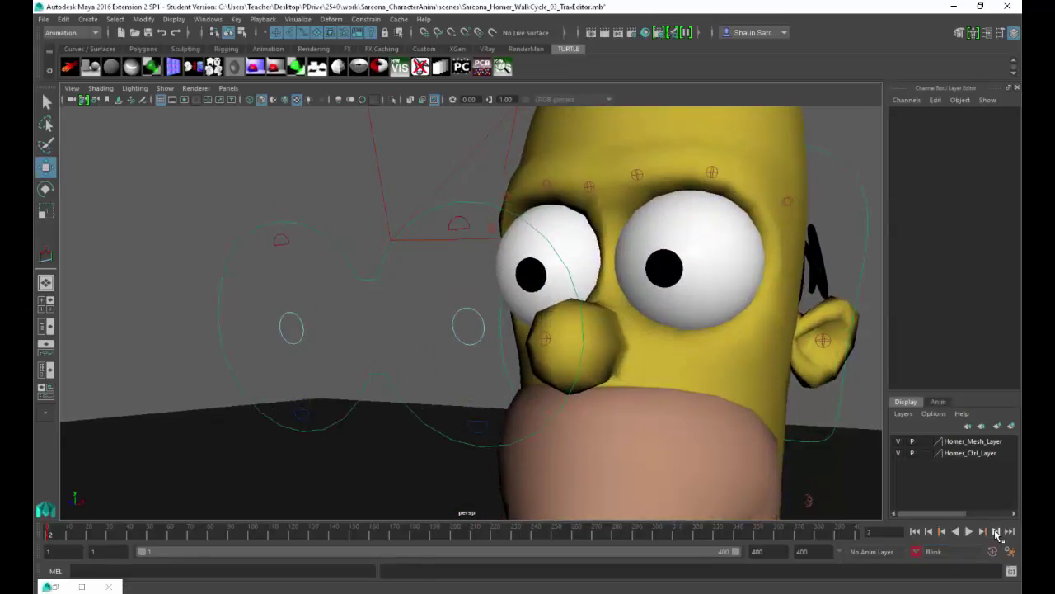
pyautogui.click(279, 268)
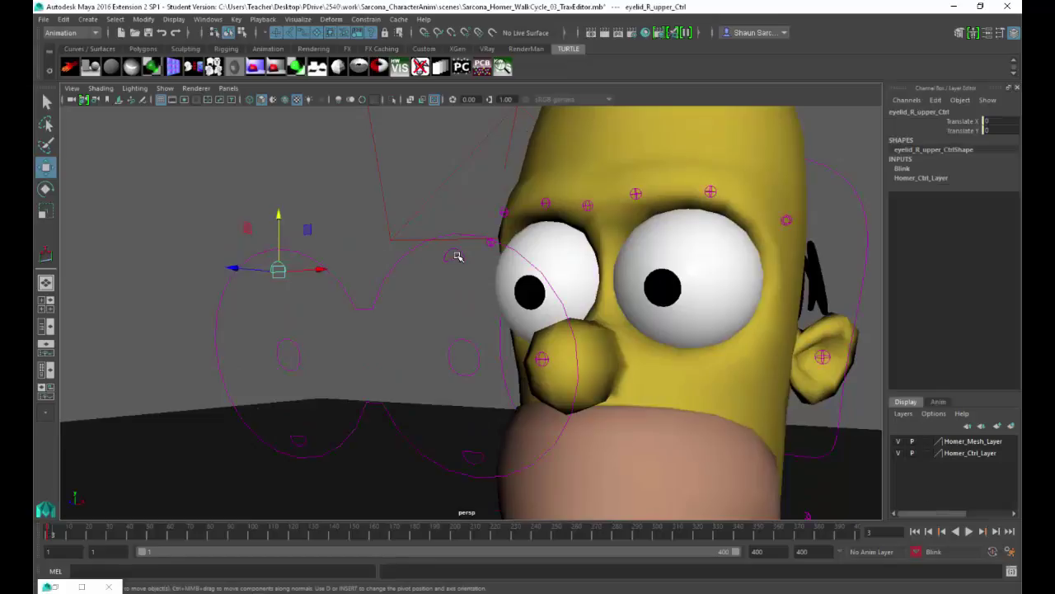
pyautogui.moveTo(285, 217); pyautogui.dragTo(284, 296)
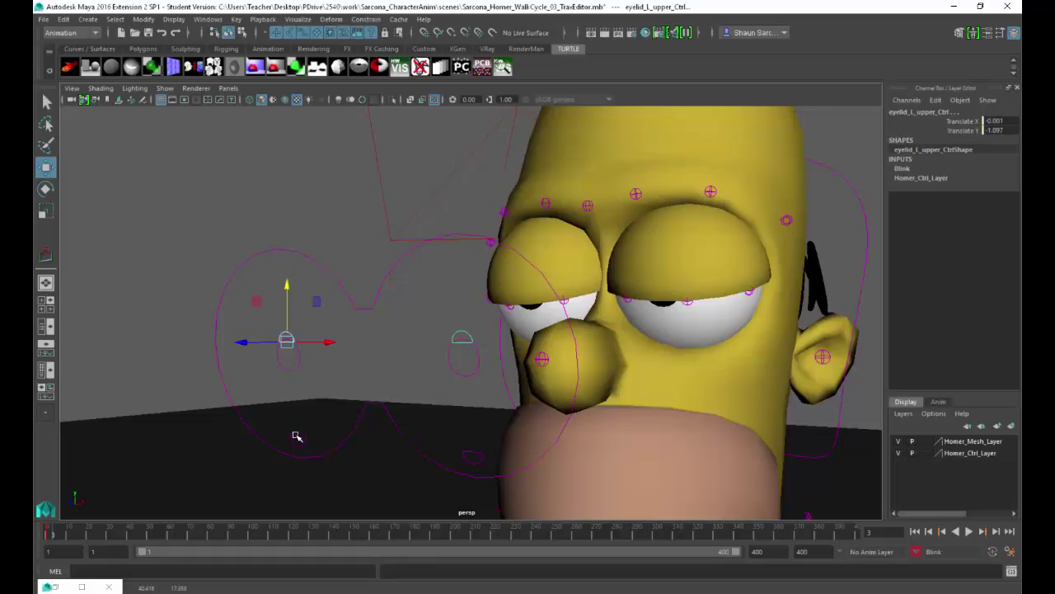
# Raise both lower eyelid controls to a Translate Y of about -0.89 and key the closed eyes at frame 3.
pyautogui.click(297, 436)
pyautogui.click(483, 458)
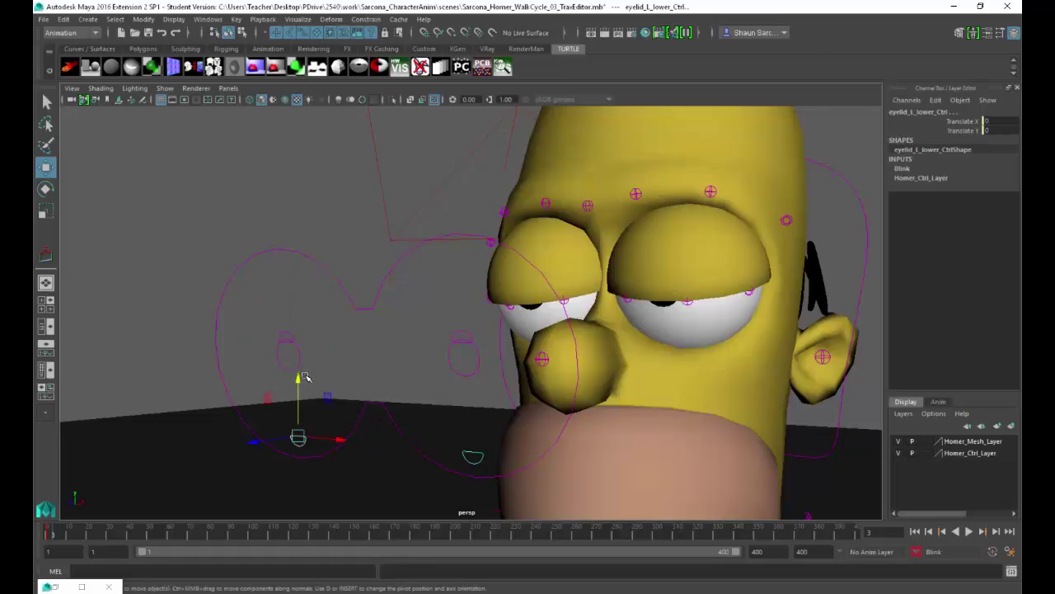
pyautogui.moveTo(304, 377); pyautogui.dragTo(304, 319)
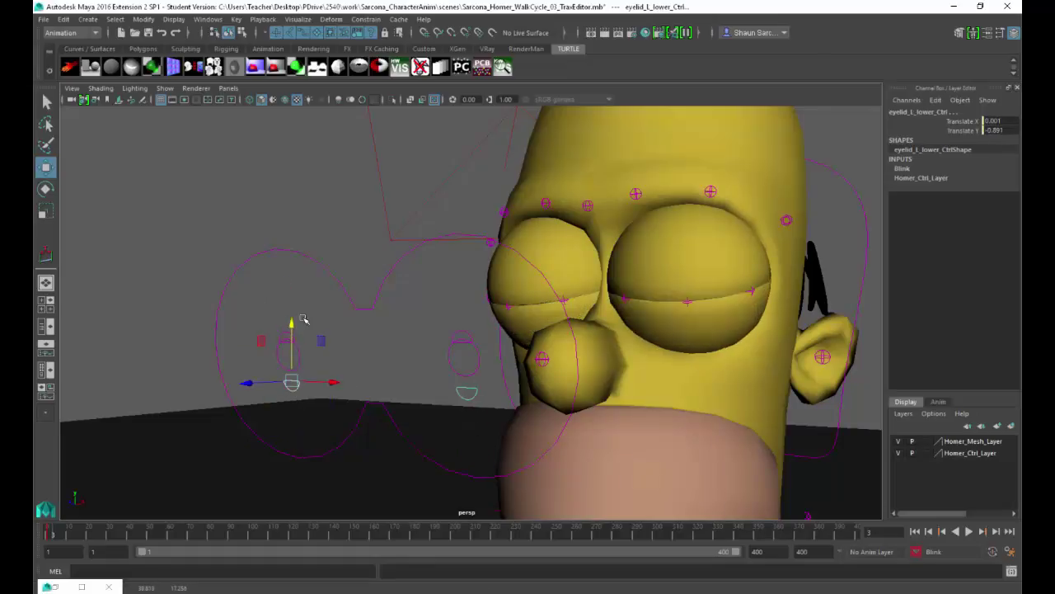
pyautogui.press('s')
# At frame 6, reopen the eyes with lower eyelids at Translate Y about -0.13 and upper at about -0.07, and key the pose.
pyautogui.click(997, 532)
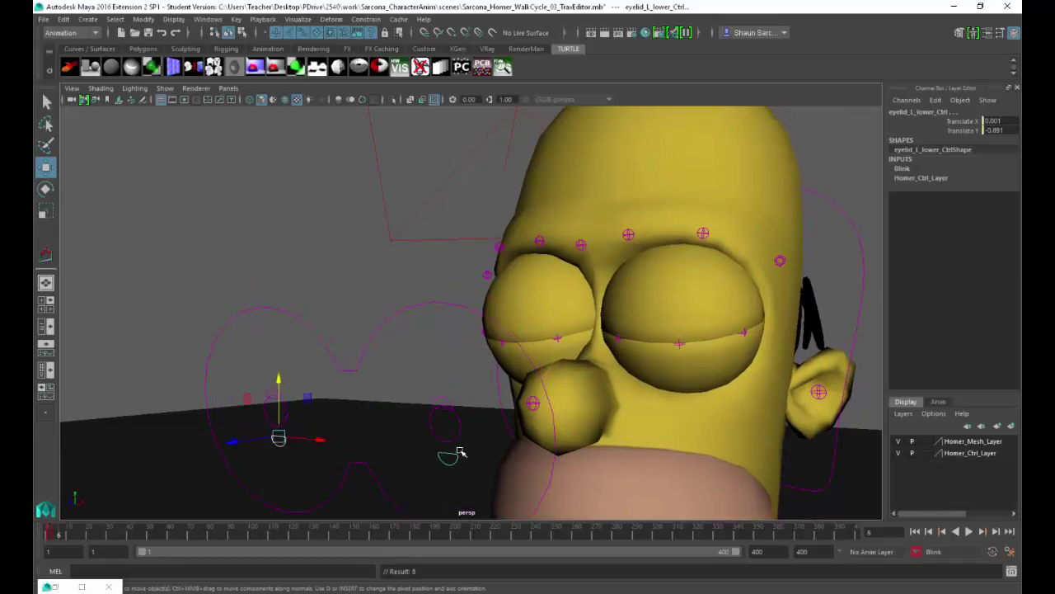
pyautogui.moveTo(283, 379); pyautogui.dragTo(284, 432)
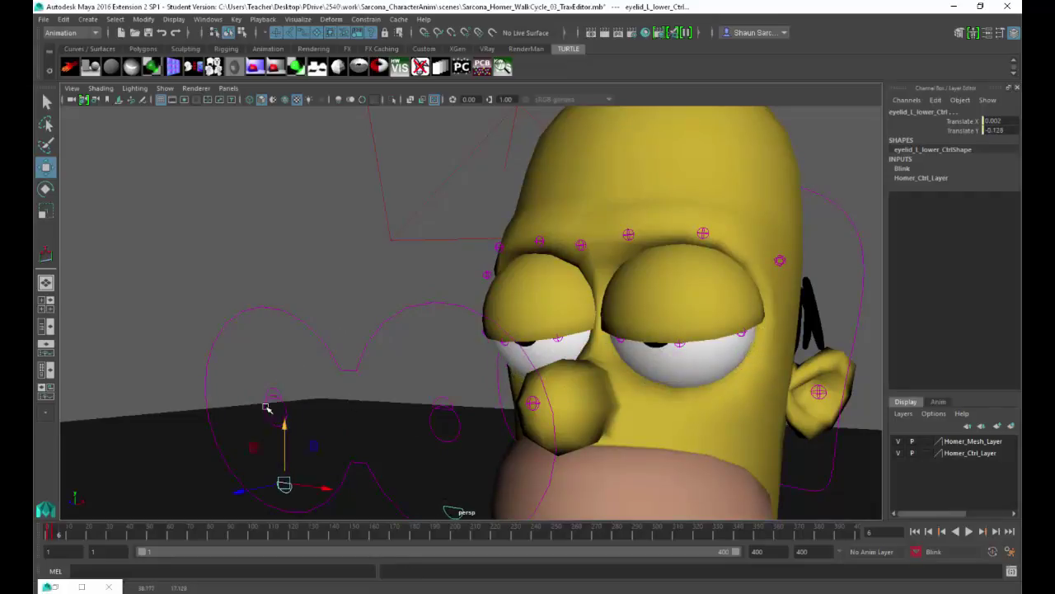
pyautogui.click(273, 395)
pyautogui.keyDown('shift'); pyautogui.click(447, 400); pyautogui.keyUp('shift')
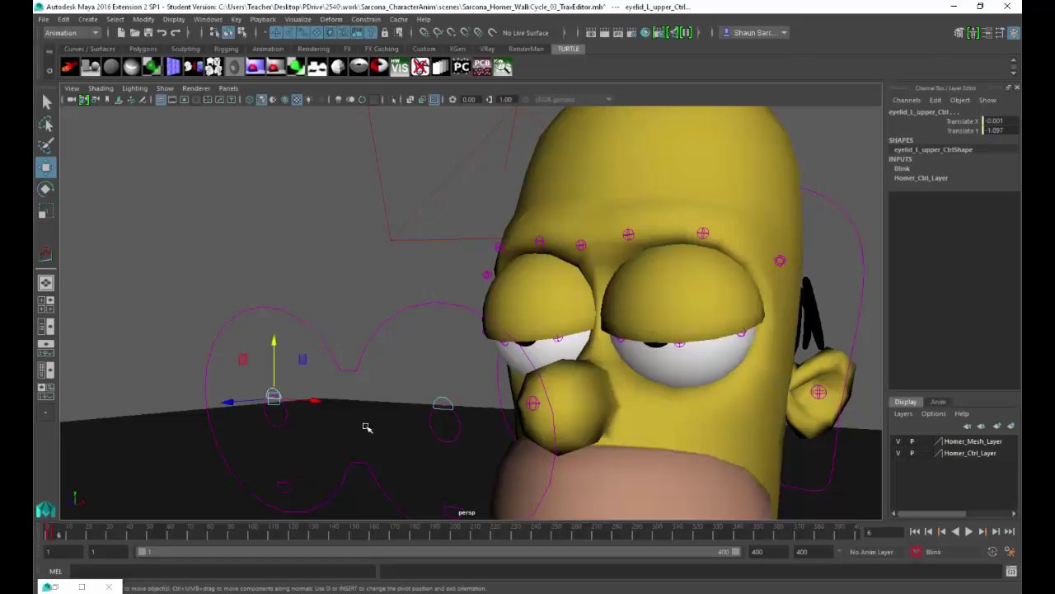
pyautogui.moveTo(365, 424); pyautogui.dragTo(355, 371, button='middle')
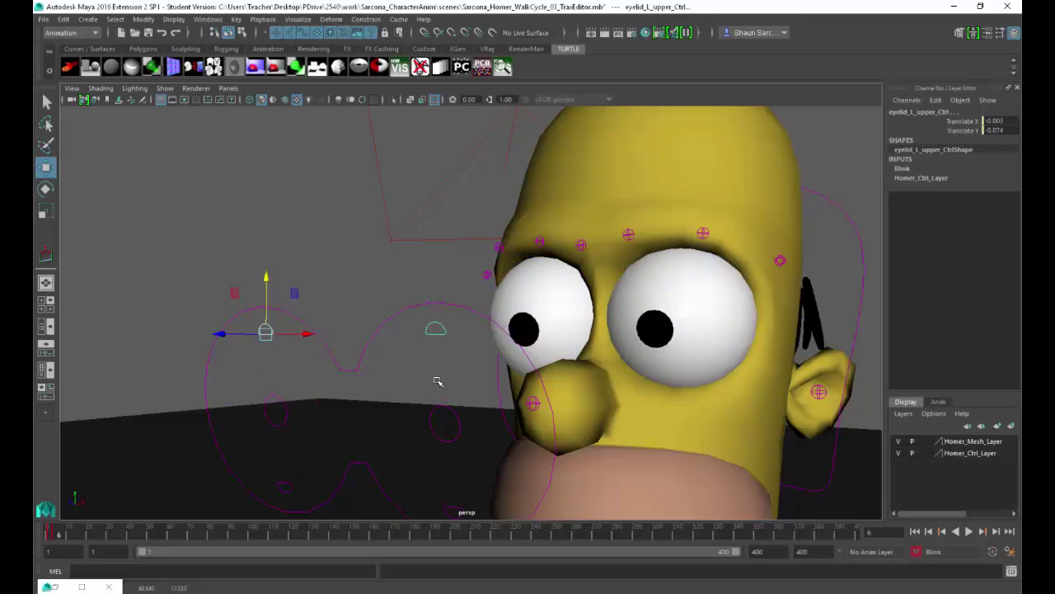
pyautogui.click(761, 471)
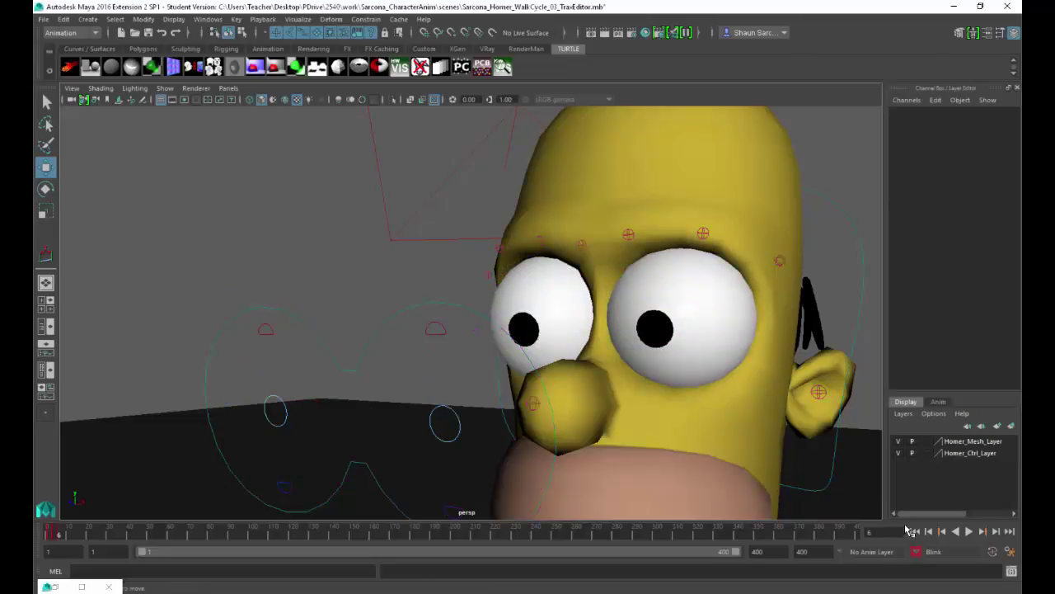
# Play the animation back, replaying it from frame 1, to review the blink.
pyautogui.hotkey('alt', 'v')
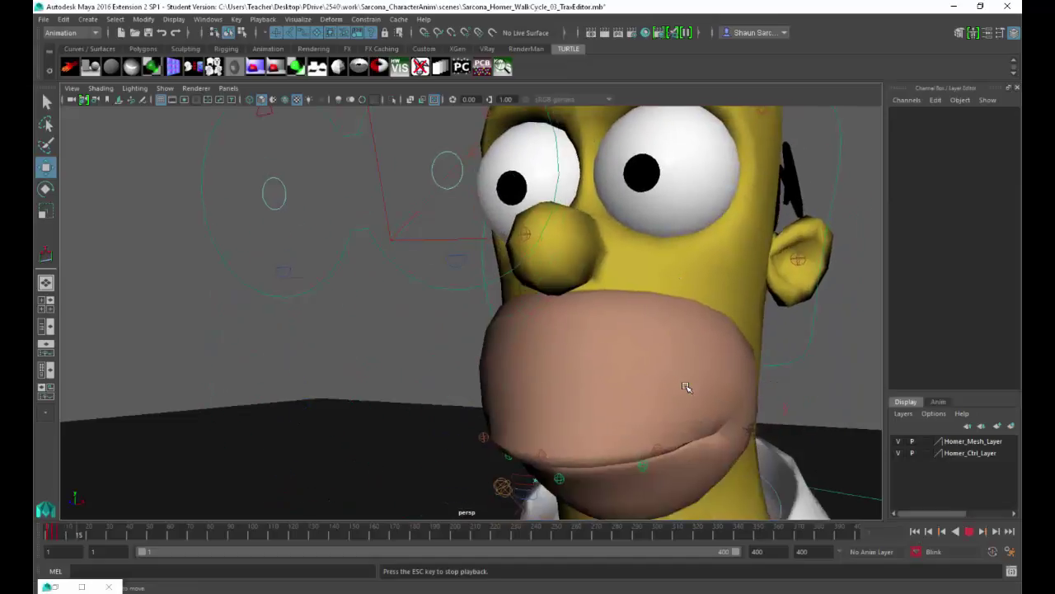
pyautogui.press('Escape')
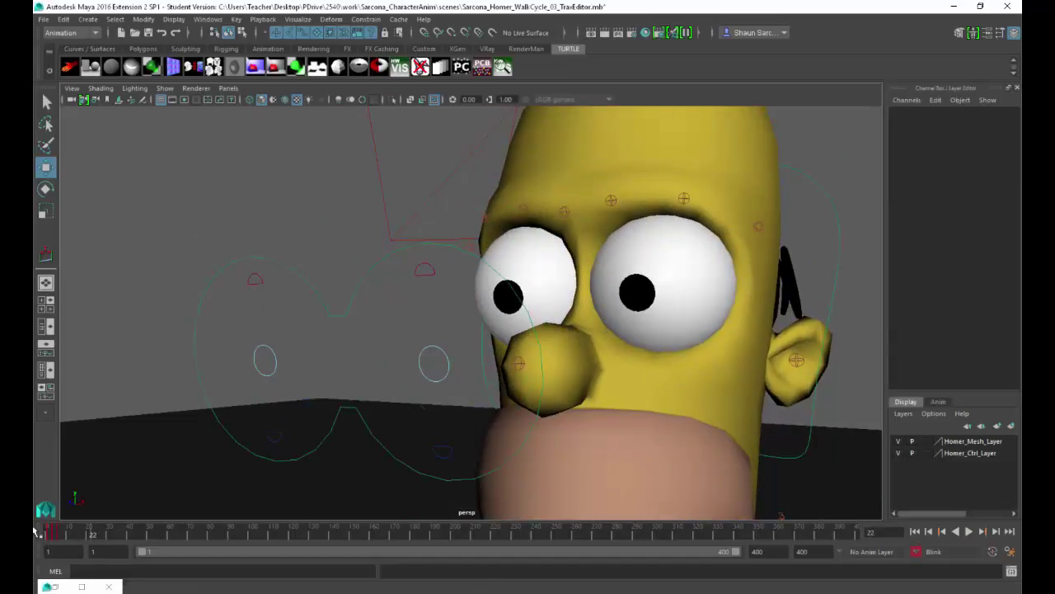
pyautogui.click(38, 534)
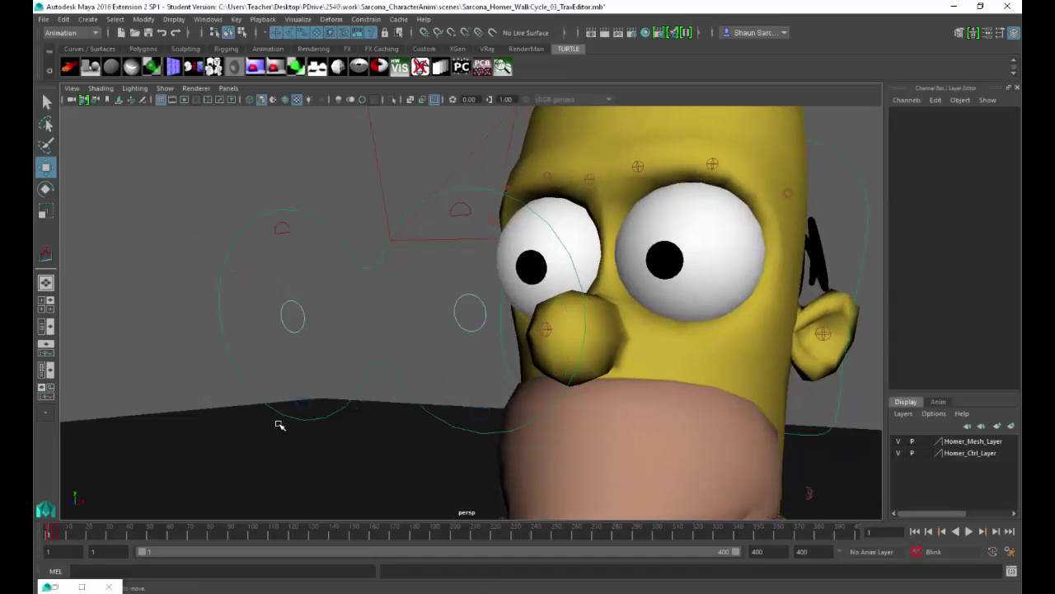
pyautogui.hotkey('alt', 'v')
pyautogui.press('Escape')
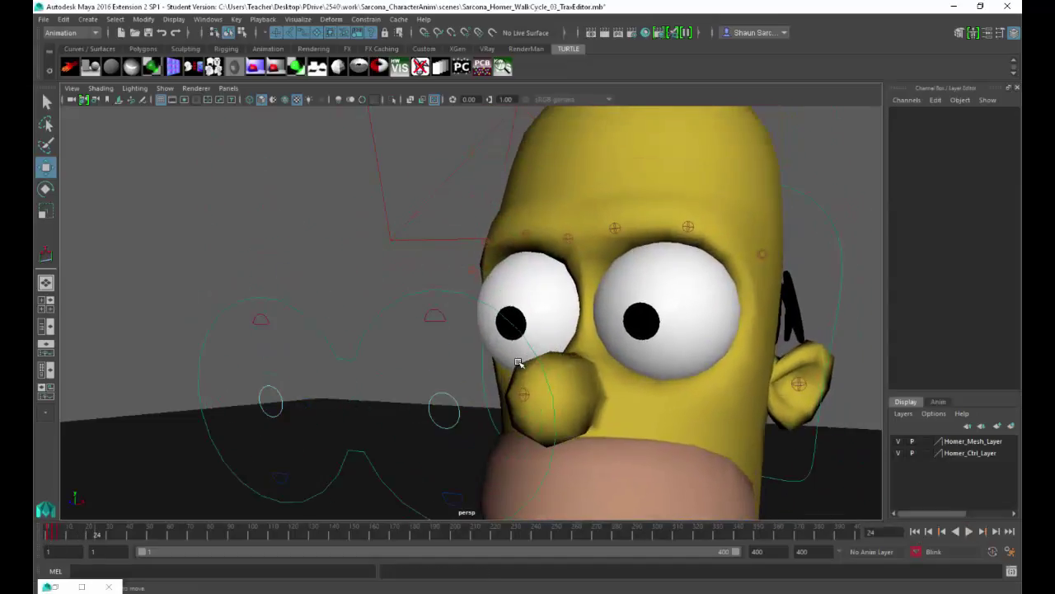
pyautogui.scroll(-3, 619, 357)
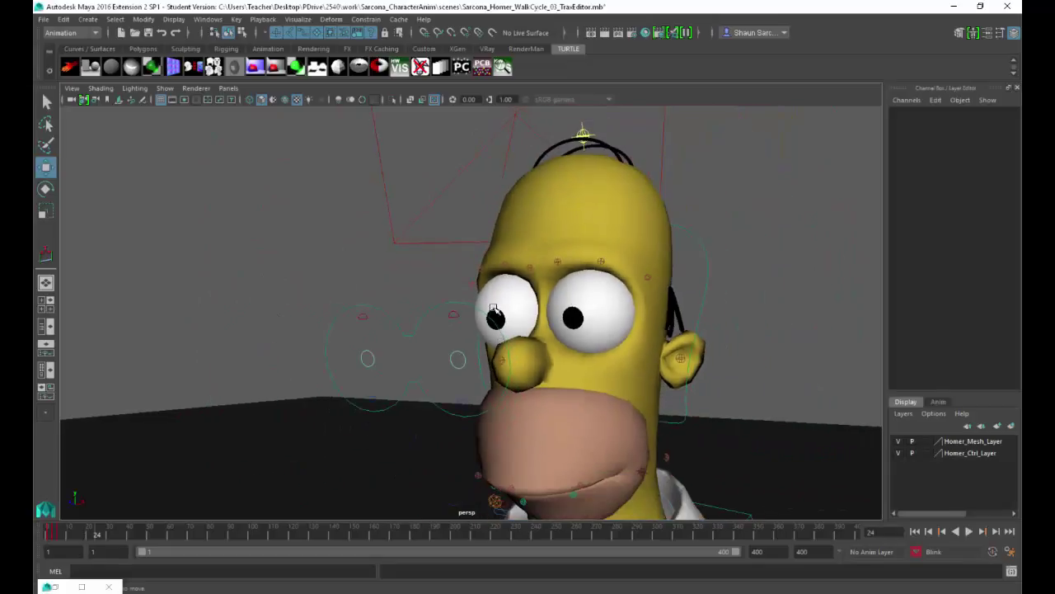
# Open the Trax Editor and expand the Homer character to show its subcharacter tracks.
pyautogui.click(233, 19)
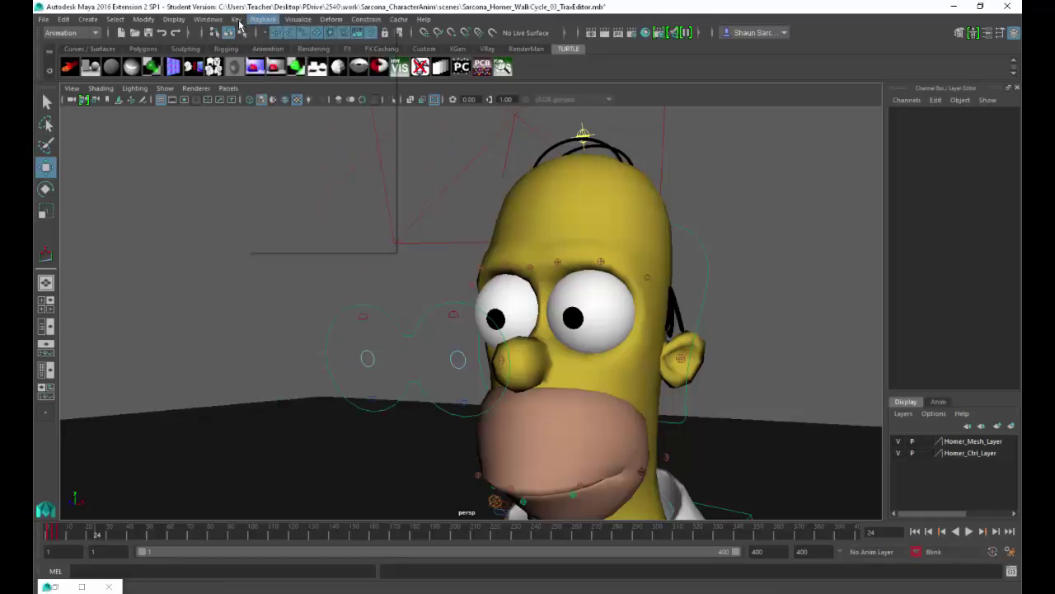
pyautogui.click(208, 19)
pyautogui.moveTo(235, 50)
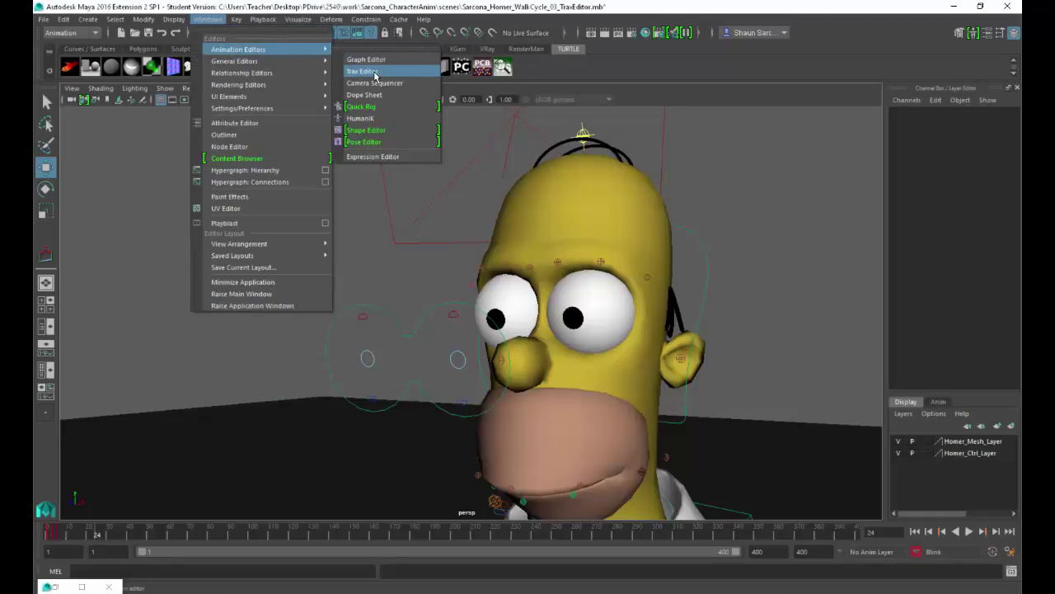
pyautogui.click(375, 71)
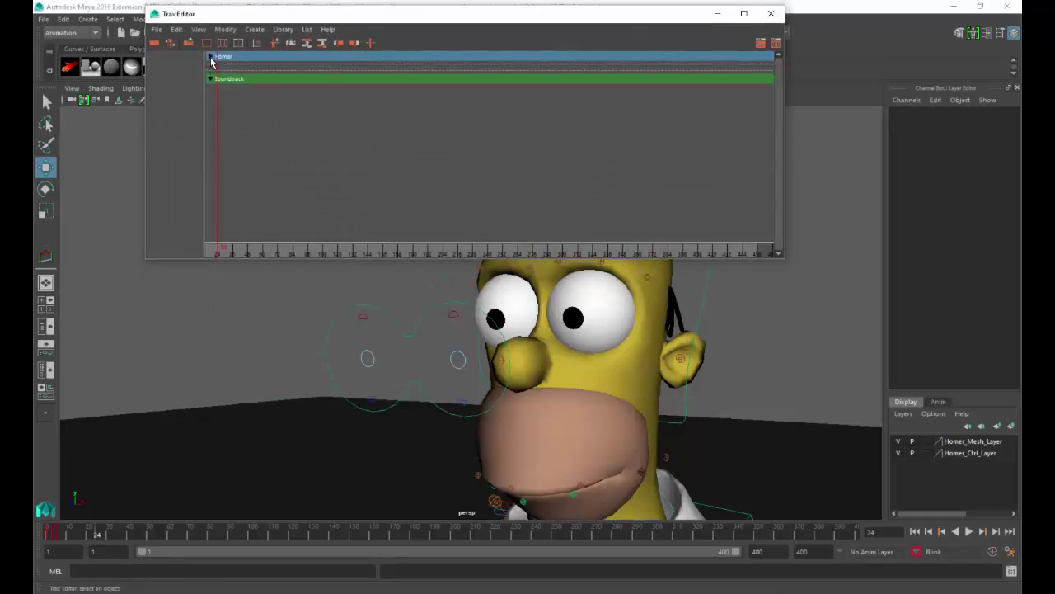
pyautogui.click(211, 57)
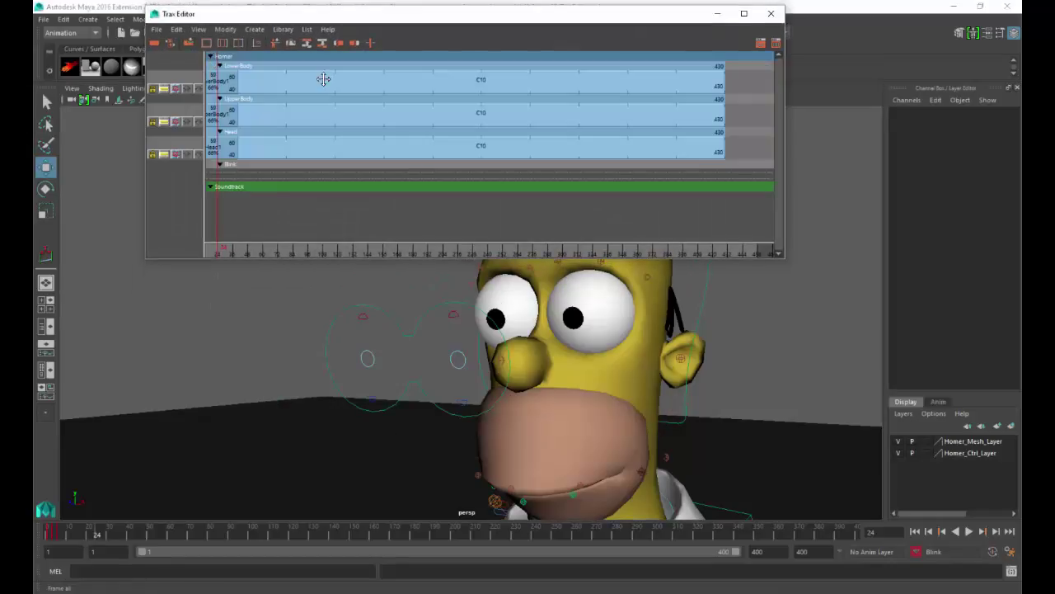
# Create an animation clip named Blink, using the animation curve time range and placing it in the Trax Editor and Visor.
pyautogui.click(254, 29)
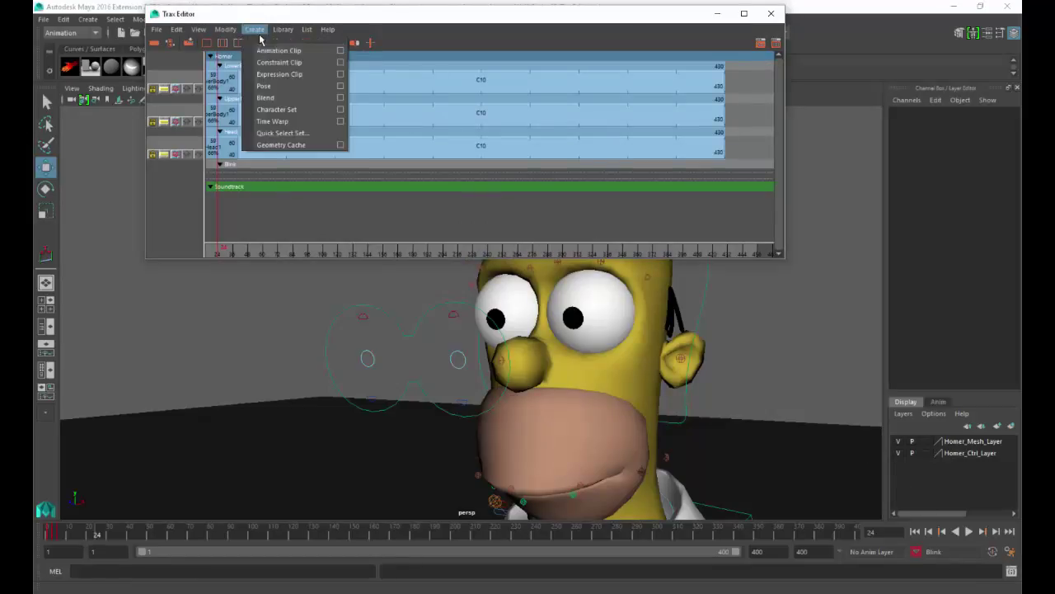
pyautogui.click(341, 51)
pyautogui.moveTo(559, 176); pyautogui.dragTo(457, 172)
pyautogui.write('Blink')
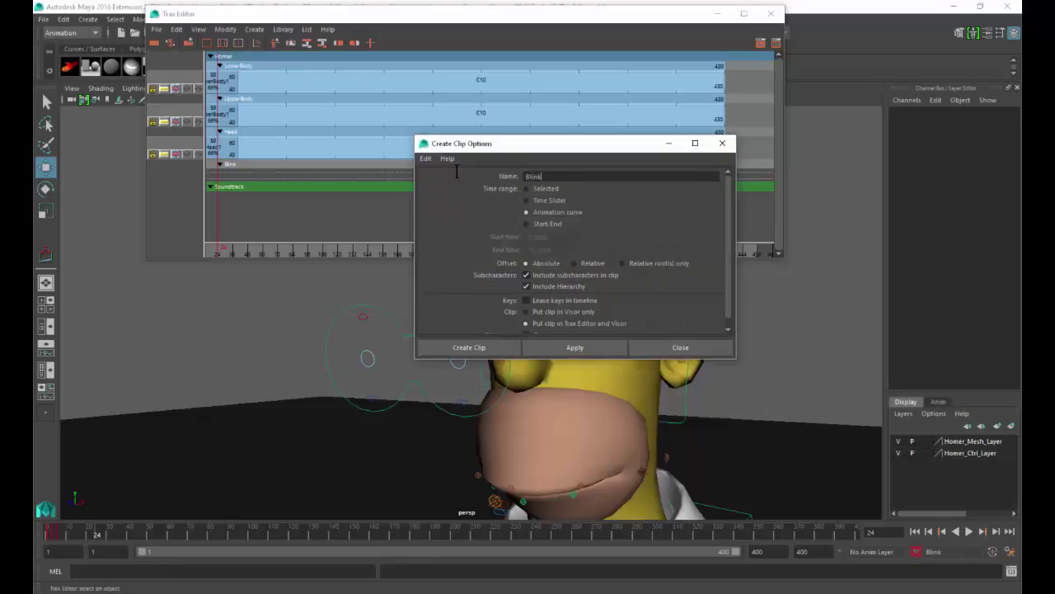
pyautogui.click(572, 350)
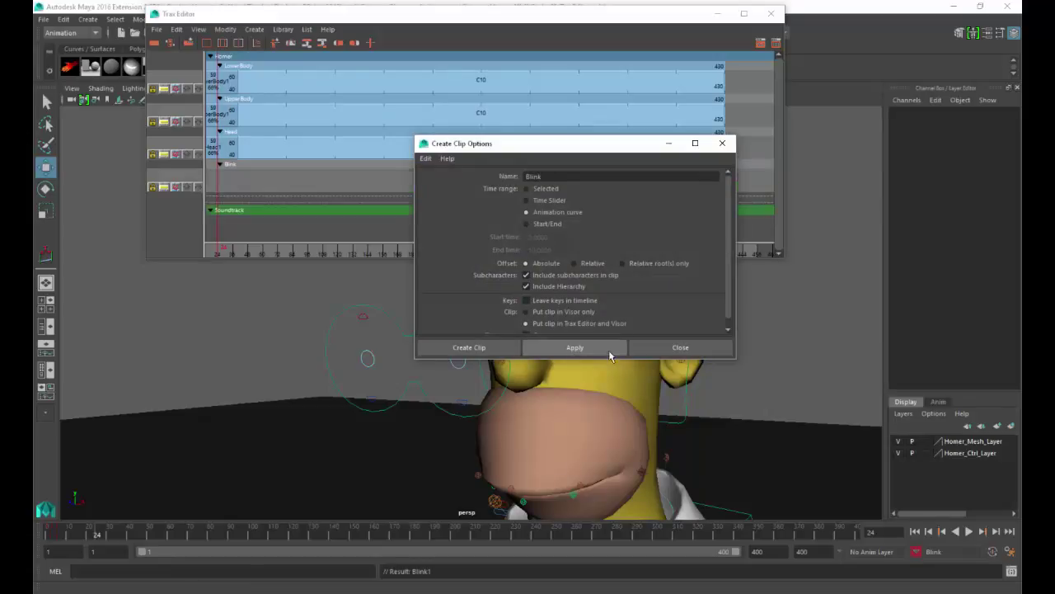
# Close the clip options and duplicate the Blink1 clip on the Blink track so a copy starts at frame 24.
pyautogui.click(681, 347)
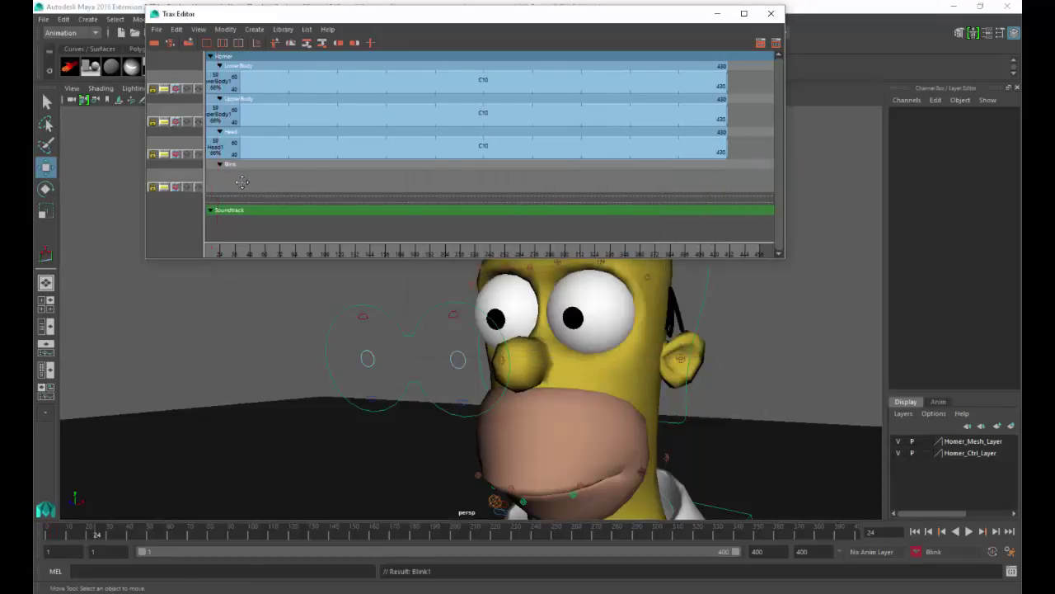
pyautogui.keyDown('alt'); pyautogui.moveTo(222, 172); pyautogui.dragTo(387, 198, button='middle'); pyautogui.keyUp('alt')
pyautogui.keyDown('alt'); pyautogui.moveTo(374, 191); pyautogui.dragTo(512, 185, button='right'); pyautogui.keyUp('alt')
pyautogui.scroll(3, 363, 186)
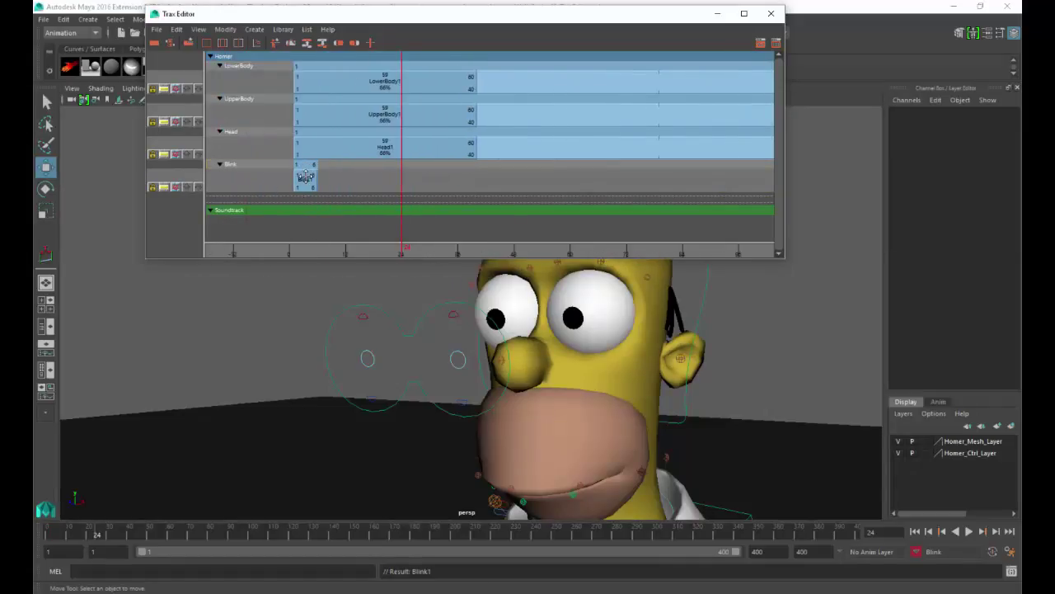
pyautogui.click(305, 177)
pyautogui.click(176, 29)
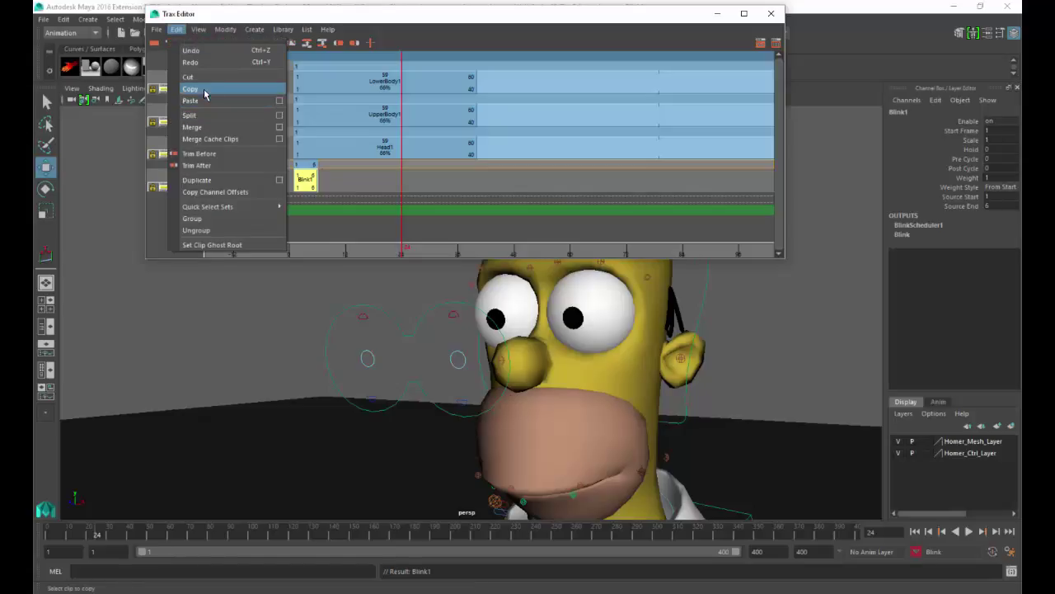
pyautogui.click(202, 181)
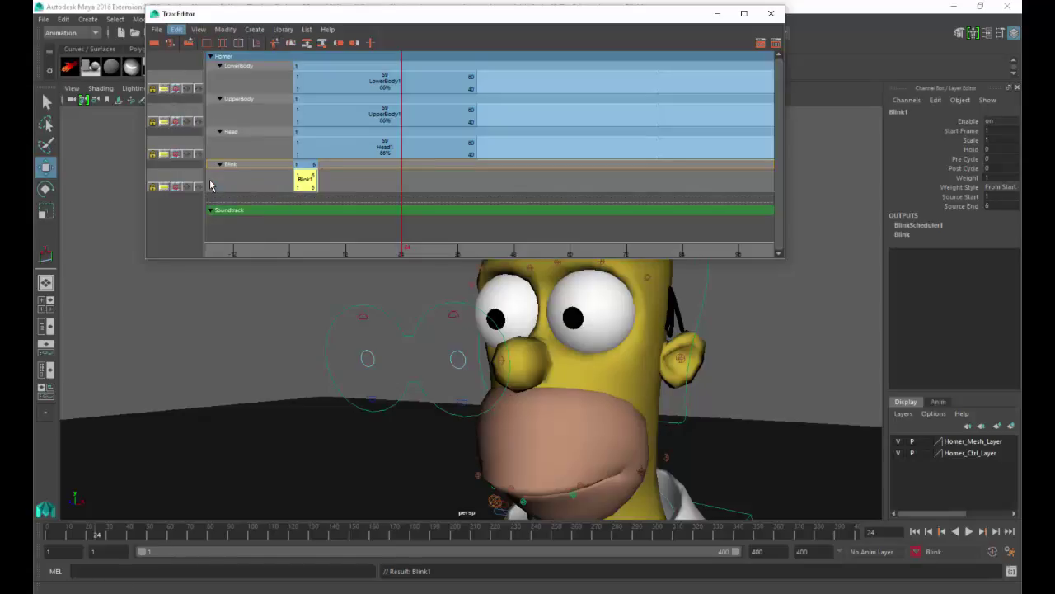
pyautogui.click(415, 175)
pyautogui.keyDown('alt'); pyautogui.moveTo(413, 178); pyautogui.dragTo(360, 172, button='middle'); pyautogui.keyUp('alt')
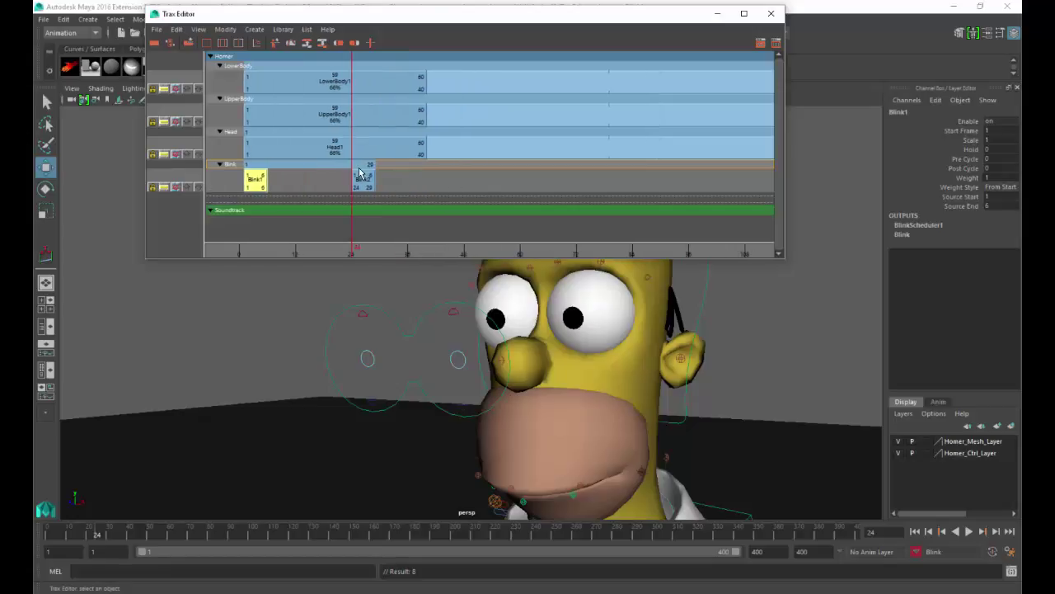
# Spread further copies of the Blink clip along the Blink track, starting at about frame 53 and at frame 131.
pyautogui.moveTo(363, 175); pyautogui.dragTo(670, 176)
pyautogui.keyDown('alt'); pyautogui.moveTo(742, 176); pyautogui.dragTo(556, 176, button='middle'); pyautogui.keyUp('alt')
pyautogui.keyDown('alt'); pyautogui.moveTo(607, 182); pyautogui.dragTo(473, 181, button='right'); pyautogui.keyUp('alt')
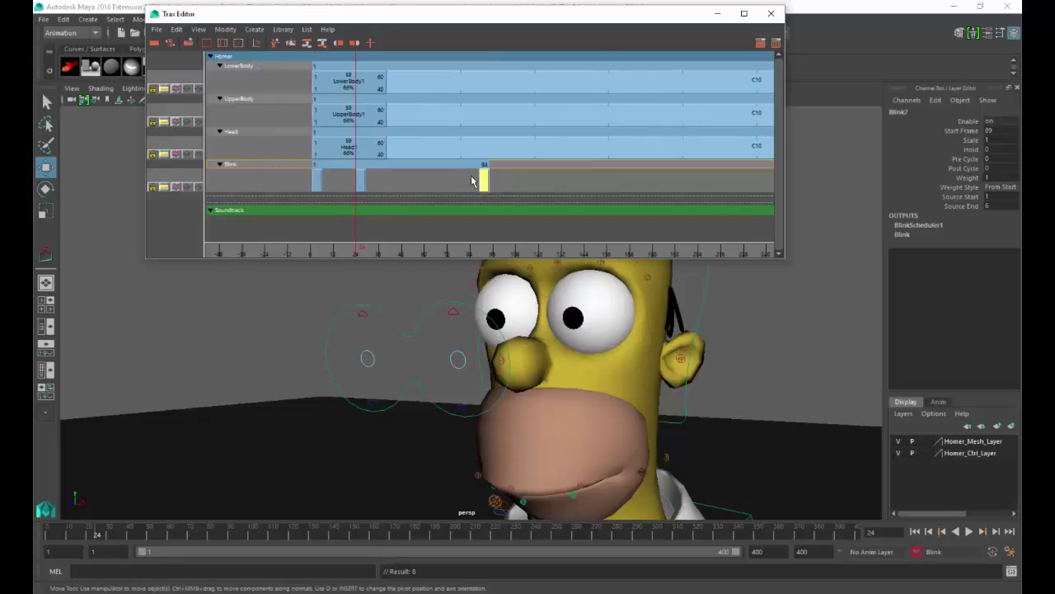
pyautogui.hotkey('ctrl', 'd')
pyautogui.hotkey('ctrl', 'z')
pyautogui.moveTo(484, 182)
pyautogui.mouseDown()
pyautogui.moveTo(399, 187)
pyautogui.moveTo(478, 179)
pyautogui.moveTo(475, 193)
pyautogui.mouseUp()
pyautogui.hotkey('ctrl', 'z')
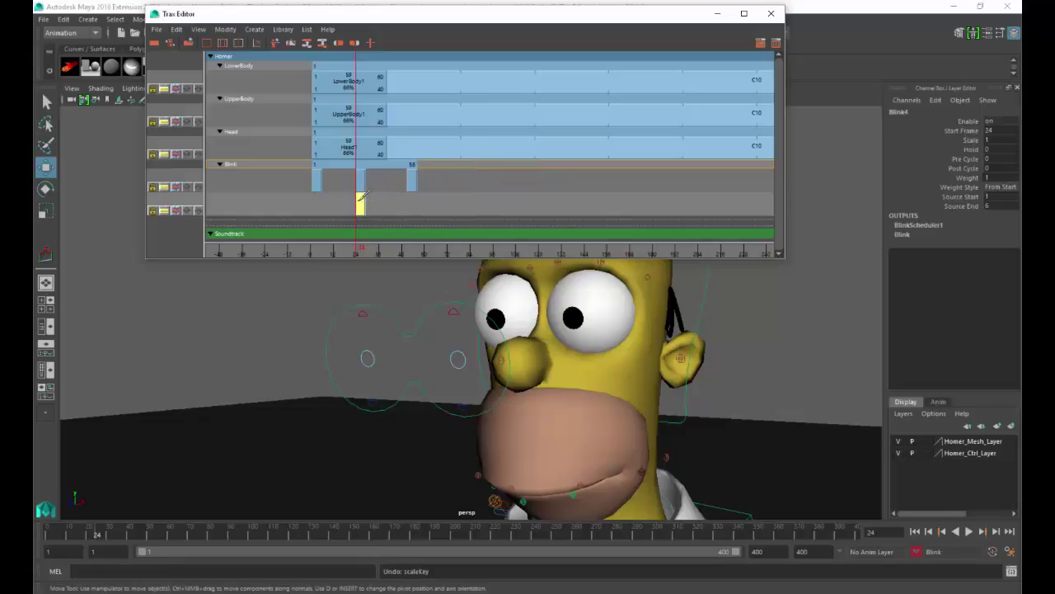
pyautogui.moveTo(360, 199); pyautogui.dragTo(564, 177)
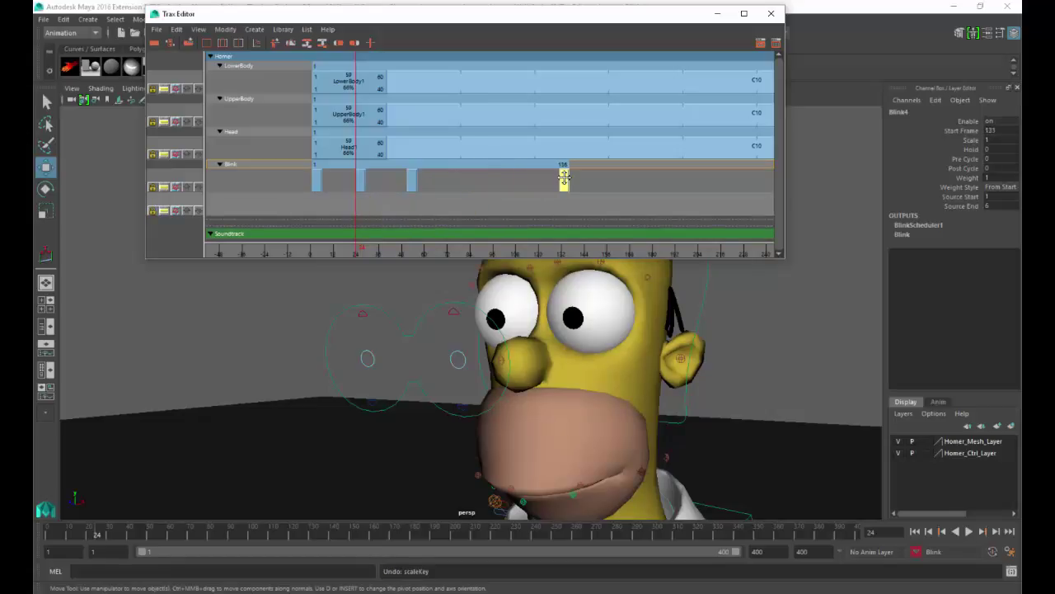
# Move the Trax Editor clear of the character and play the walk to review the repeated blinks.
pyautogui.moveTo(636, 22); pyautogui.dragTo(1021, 25)
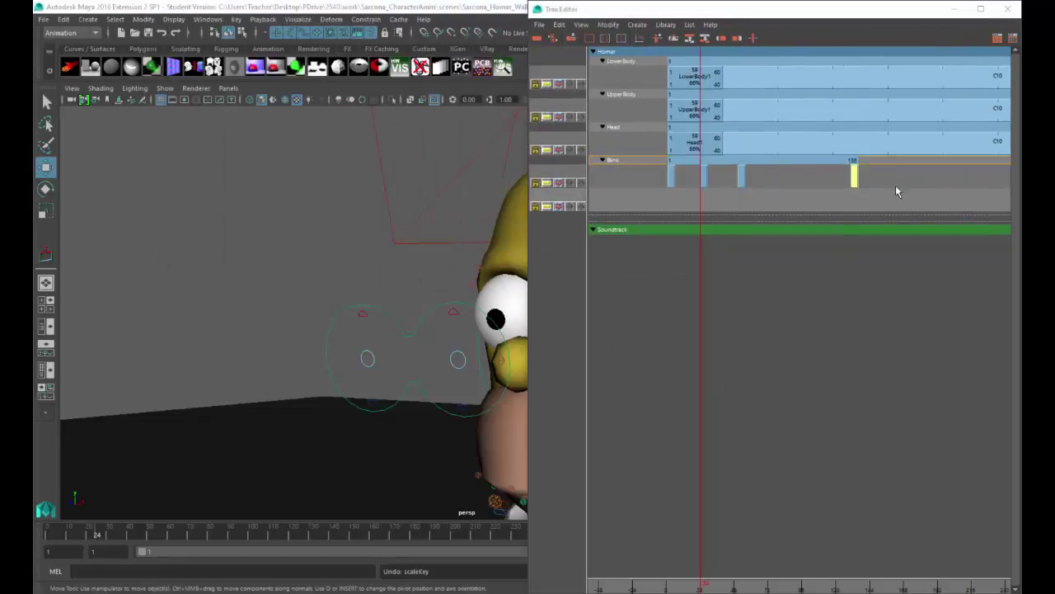
pyautogui.click(712, 8)
pyautogui.moveTo(711, 8); pyautogui.dragTo(712, 12)
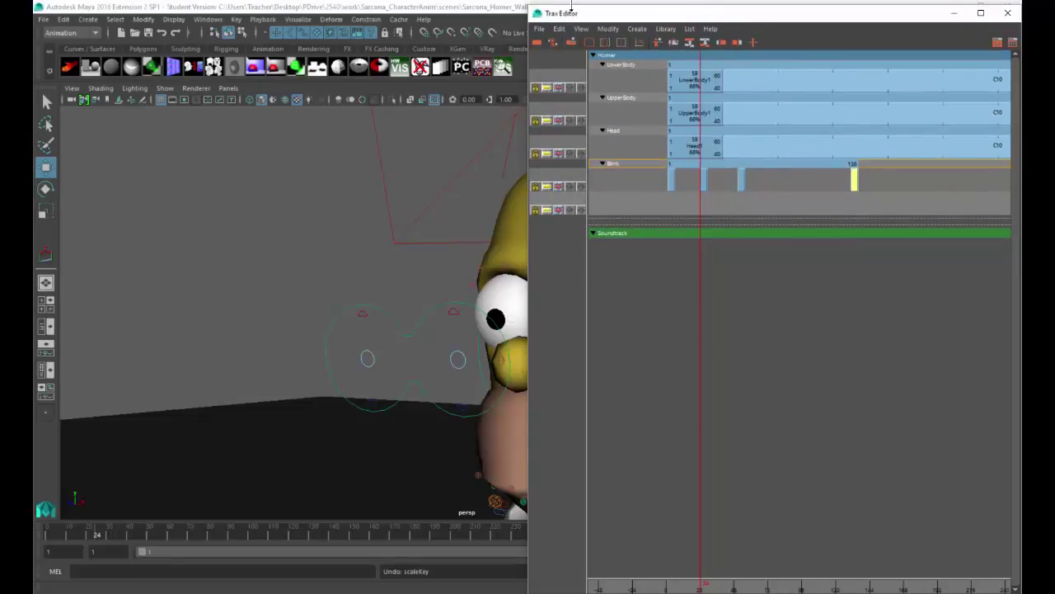
pyautogui.moveTo(570, 6); pyautogui.dragTo(718, 42)
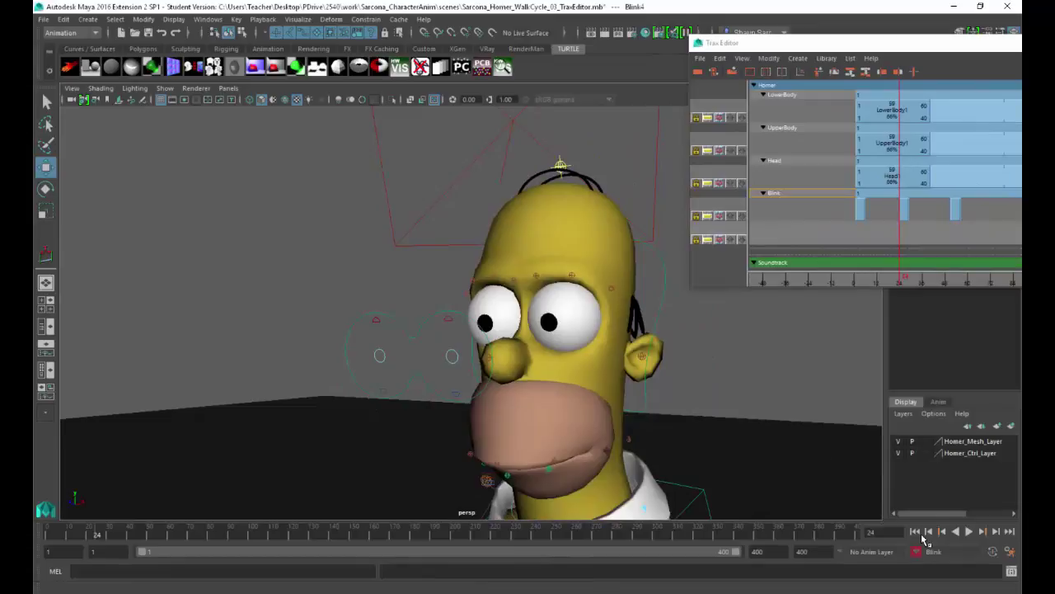
pyautogui.click(969, 531)
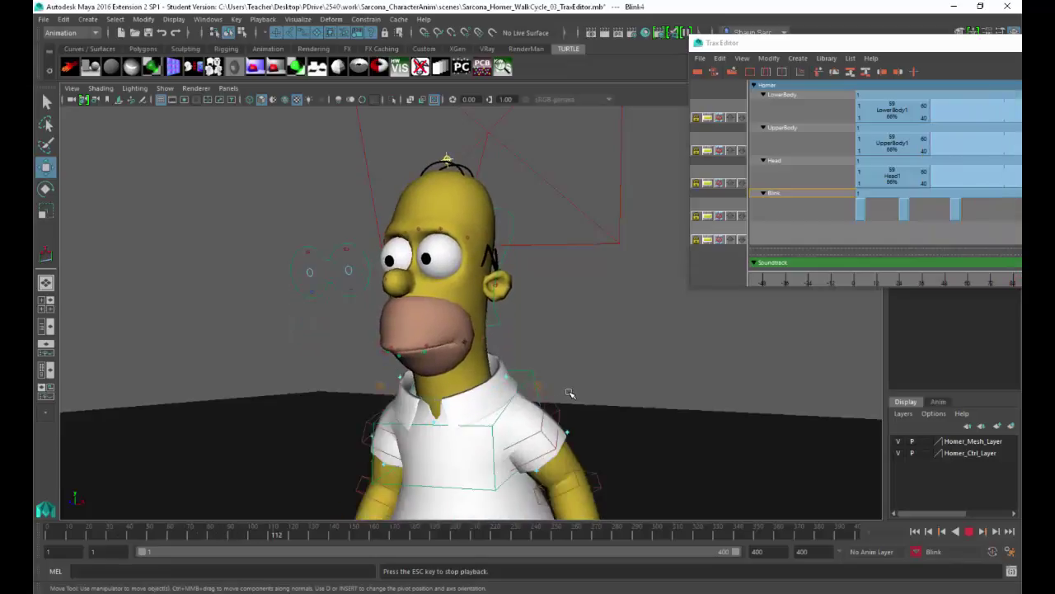
pyautogui.press('Escape')
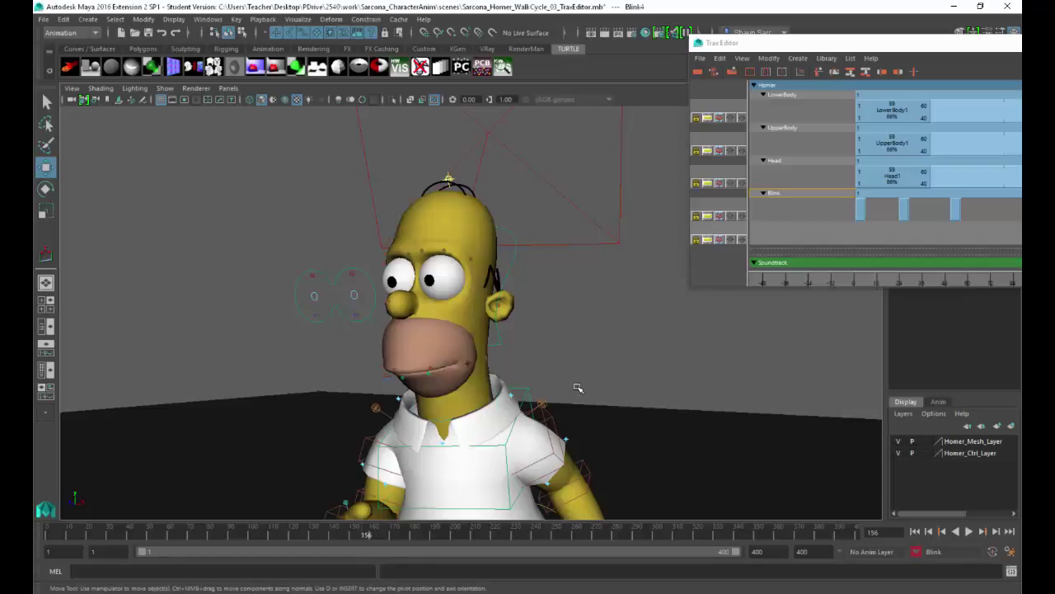
# Make Homer's UpperBody subcharacter the current character set.
pyautogui.moveTo(366, 532); pyautogui.dragTo(444, 534)
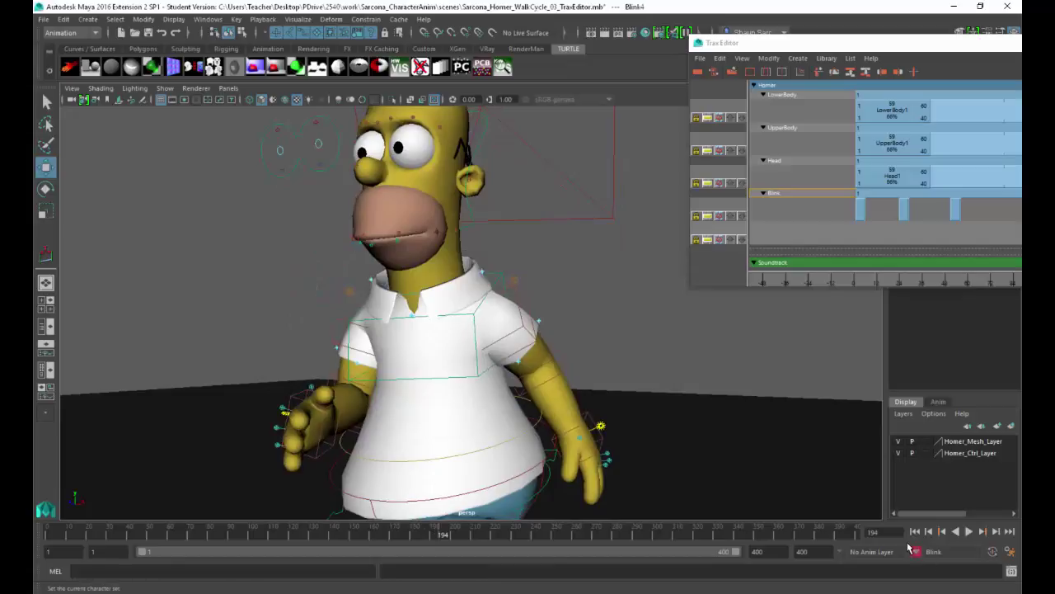
pyautogui.click(917, 552)
pyautogui.moveTo(933, 536)
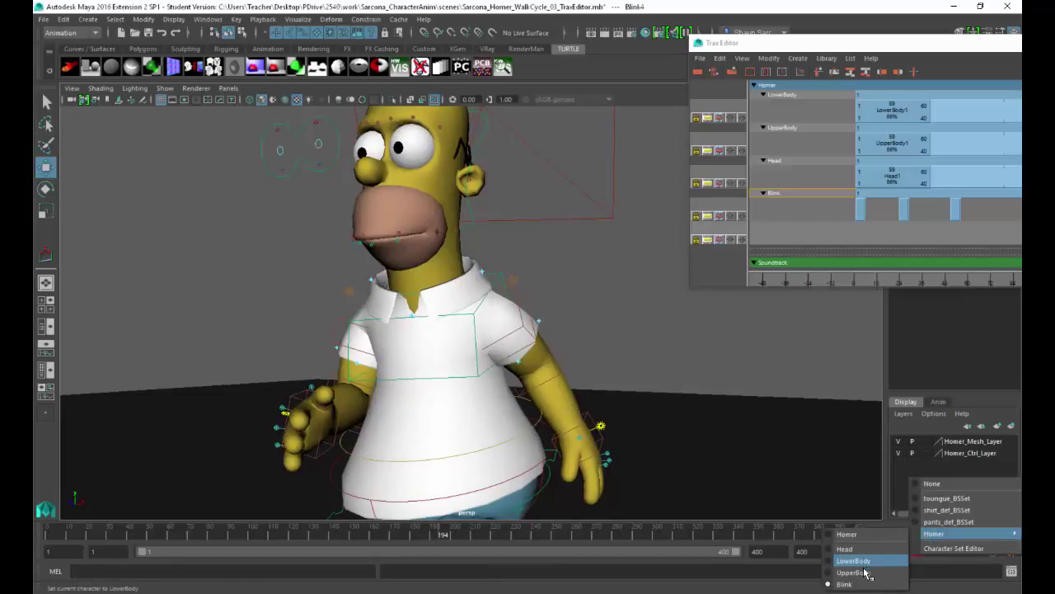
pyautogui.click(853, 572)
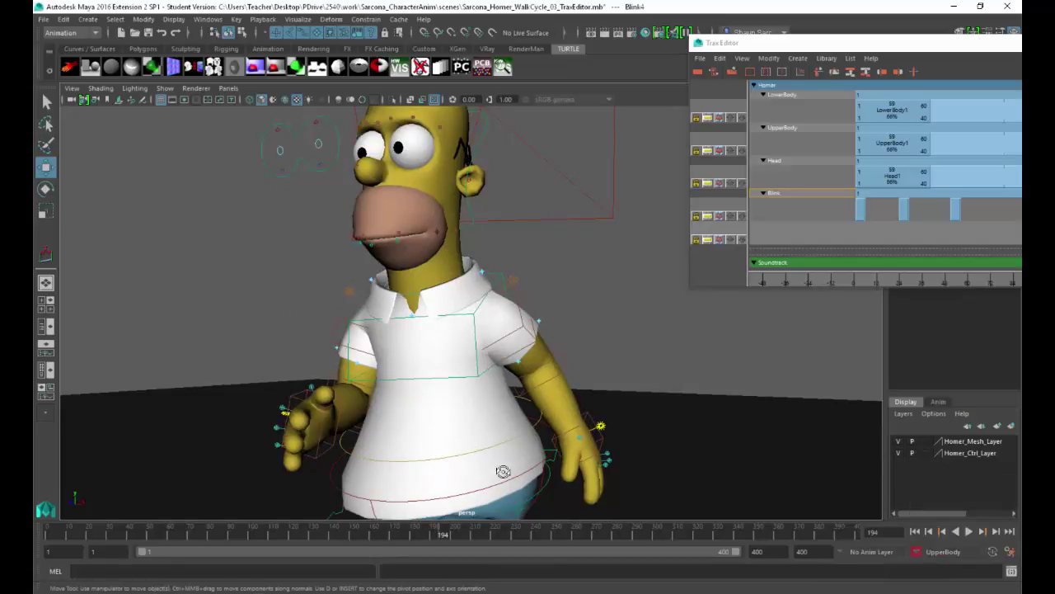
# Close the Trax Editor and key the right shoulder FK control at frame 159.
pyautogui.keyDown('alt'); pyautogui.moveTo(503, 471); pyautogui.dragTo(516, 536); pyautogui.keyUp('alt')
pyautogui.moveTo(414, 537); pyautogui.dragTo(373, 534)
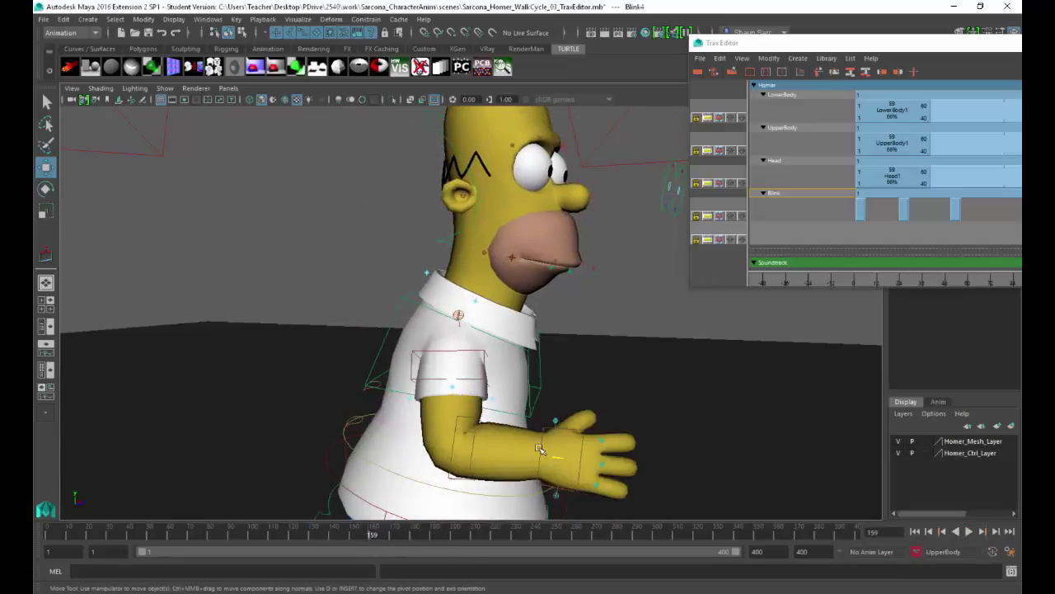
pyautogui.click(581, 435)
pyautogui.keyDown('alt'); pyautogui.moveTo(624, 421); pyautogui.dragTo(492, 332); pyautogui.keyUp('alt')
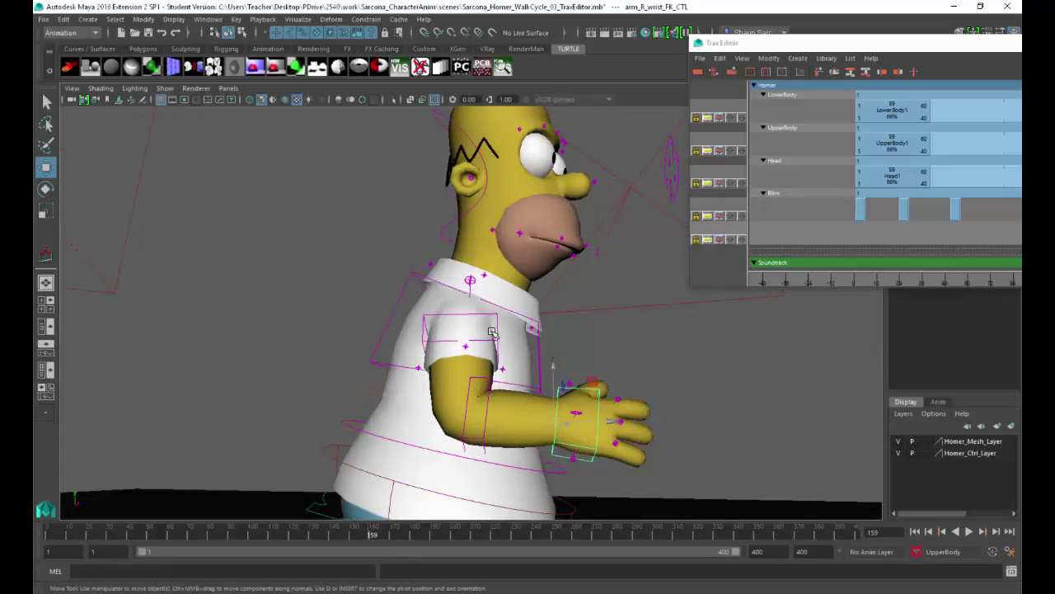
pyautogui.click(496, 332)
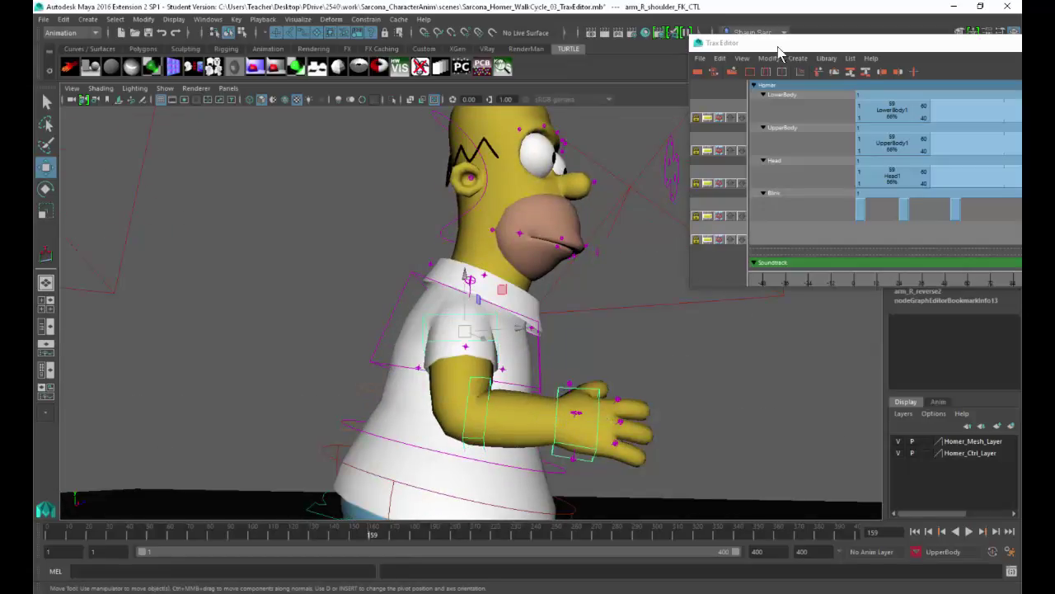
pyautogui.doubleClick(699, 43)
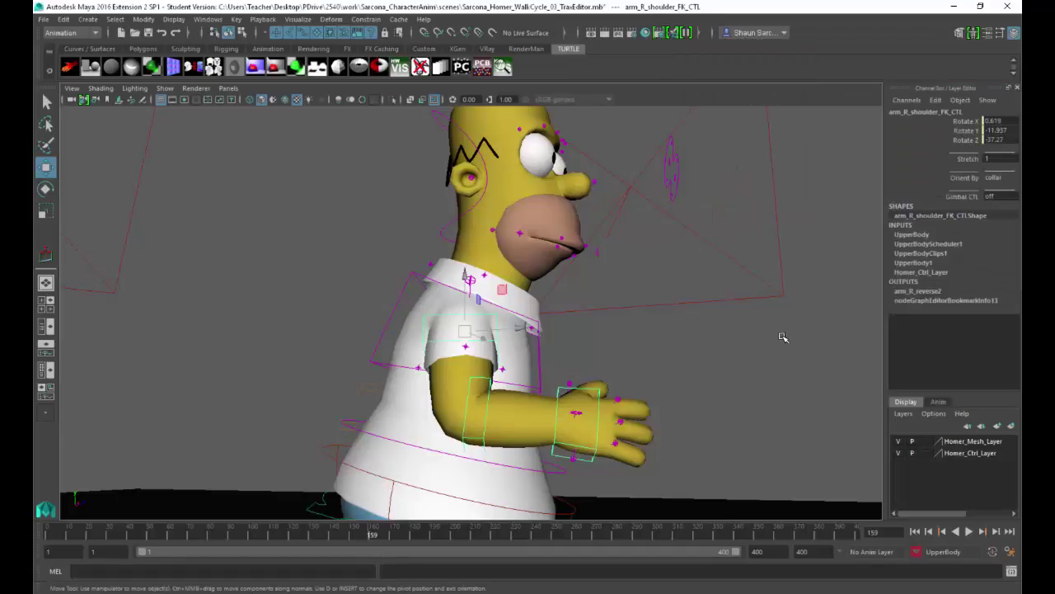
pyautogui.press('s')
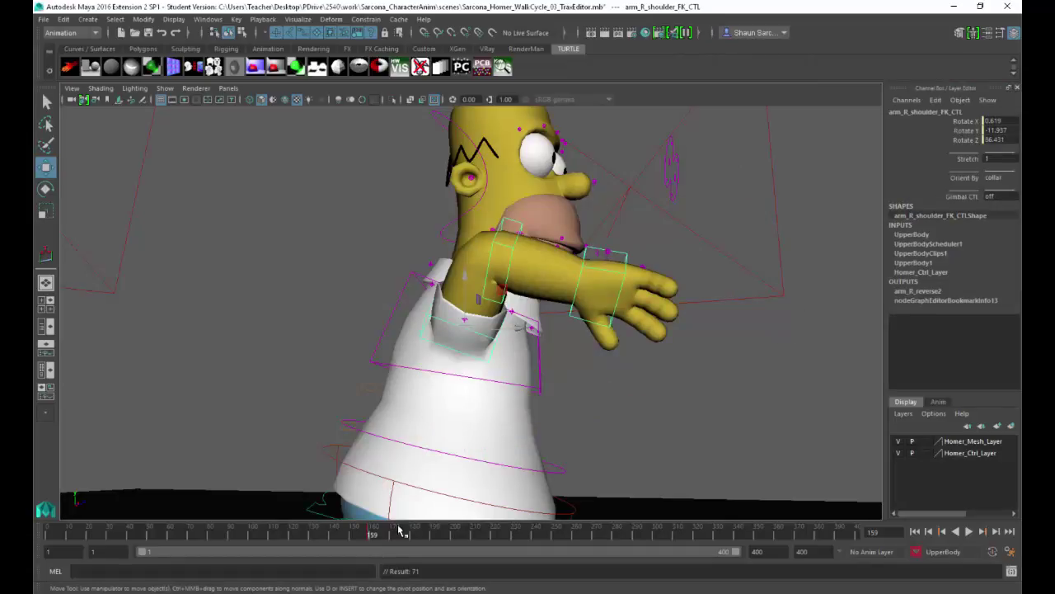
# At frame 169, raise and key the right arm in a wave pose, with shoulder rotation about 231, -49, -274 and the wrist turned.
pyautogui.hotkey('alt', 'v')
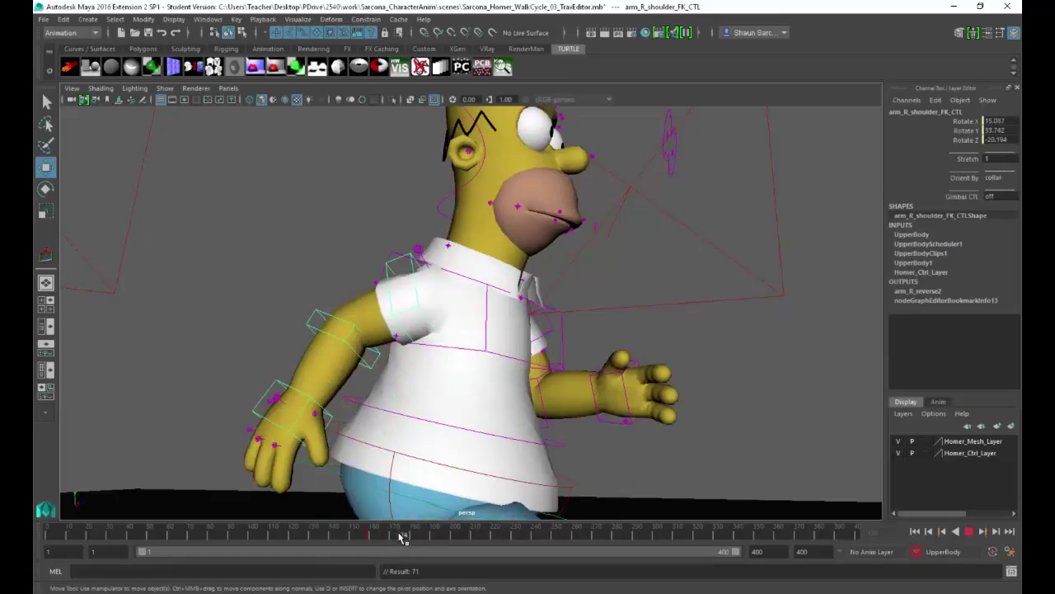
pyautogui.hotkey('alt', 'v')
pyautogui.press('e')
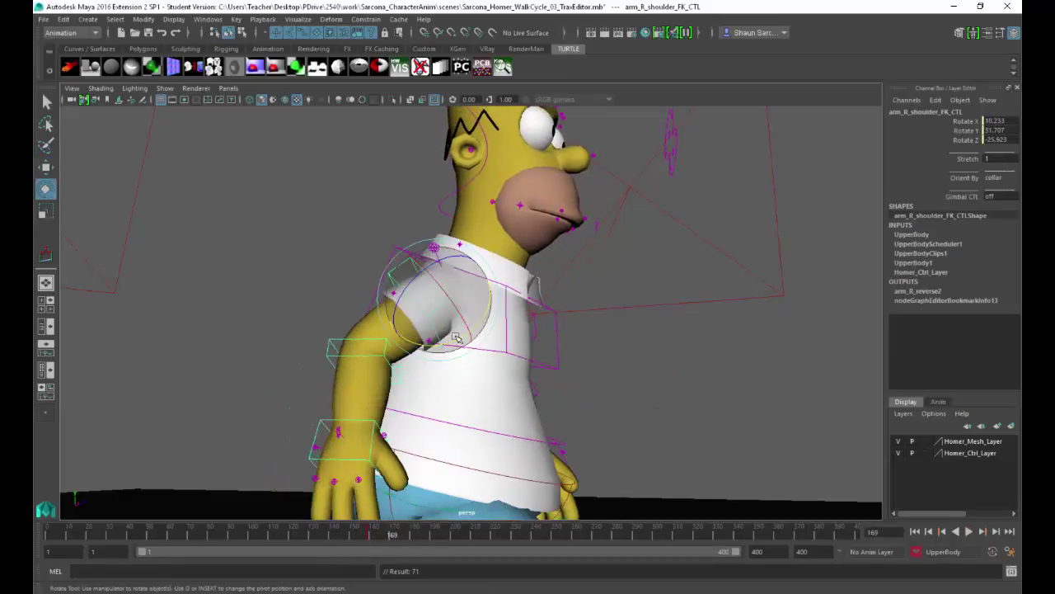
pyautogui.moveTo(454, 344); pyautogui.dragTo(453, 270)
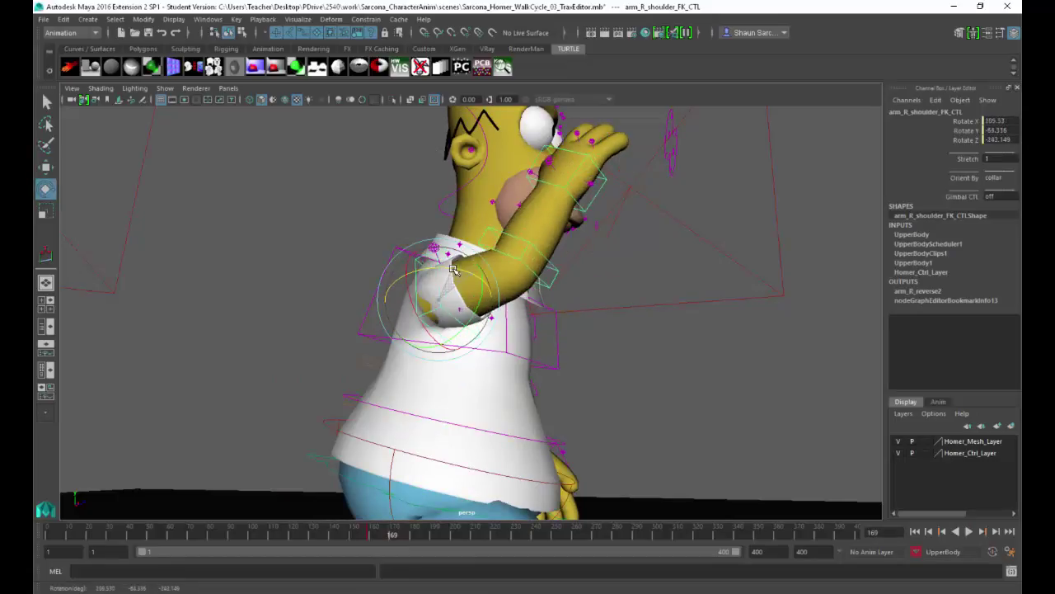
pyautogui.click(599, 190)
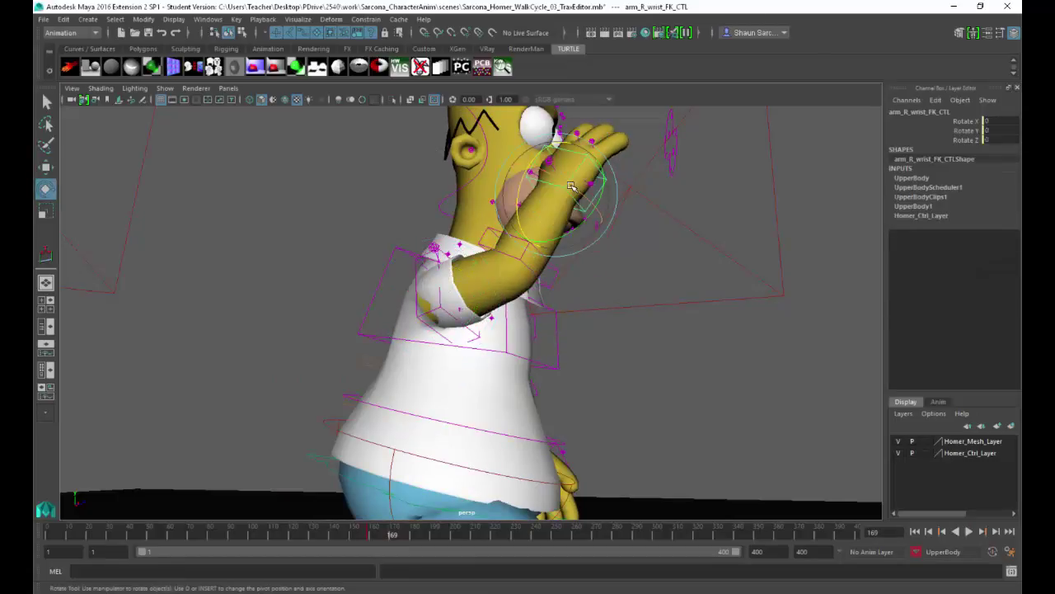
pyautogui.moveTo(580, 182); pyautogui.dragTo(491, 157)
pyautogui.keyDown('alt'); pyautogui.moveTo(605, 231); pyautogui.dragTo(364, 304); pyautogui.keyUp('alt')
pyautogui.click(350, 330)
pyautogui.click(331, 333)
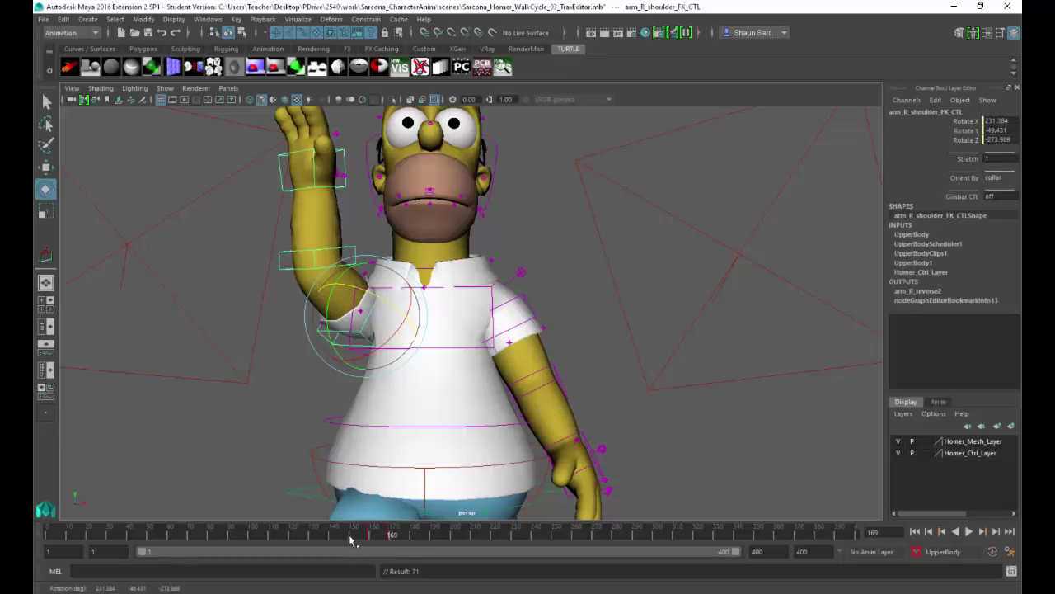
# Play the animation to review the raised-arm pose within the walk.
pyautogui.hotkey('alt', 'v')
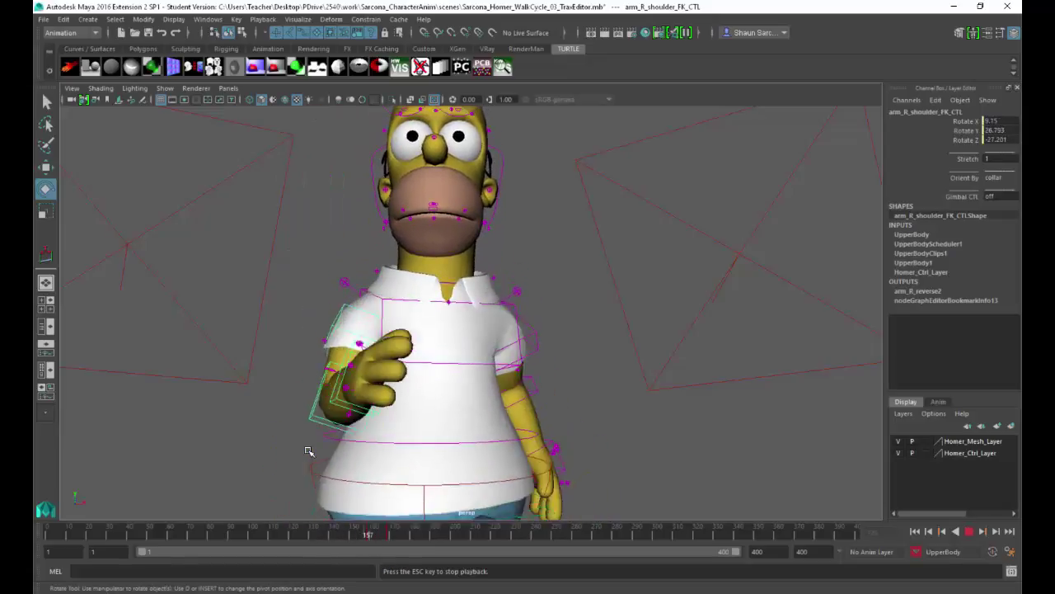
pyautogui.press('Escape')
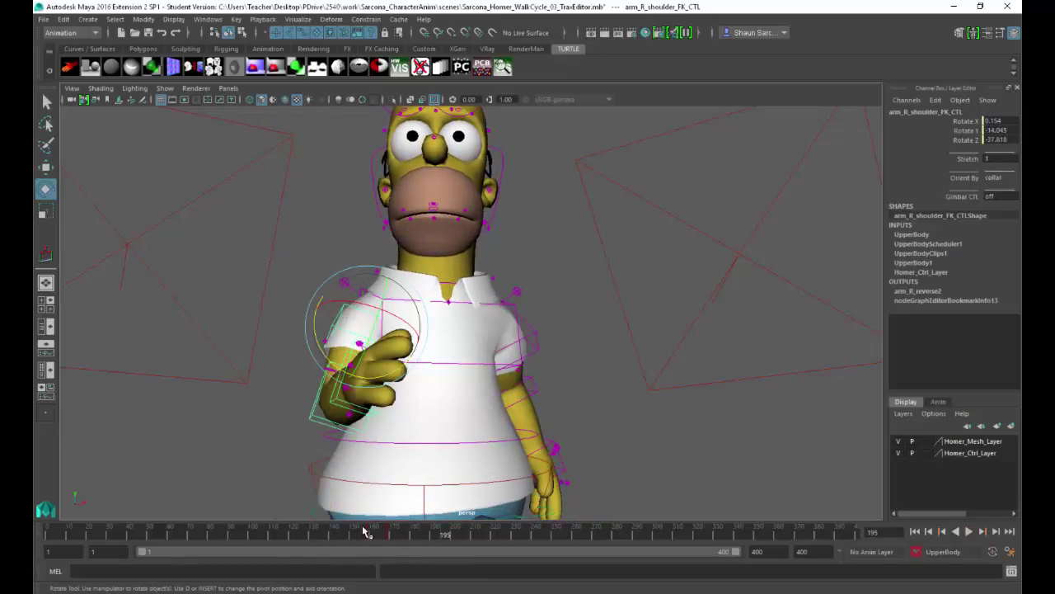
pyautogui.hotkey('alt', 'v')
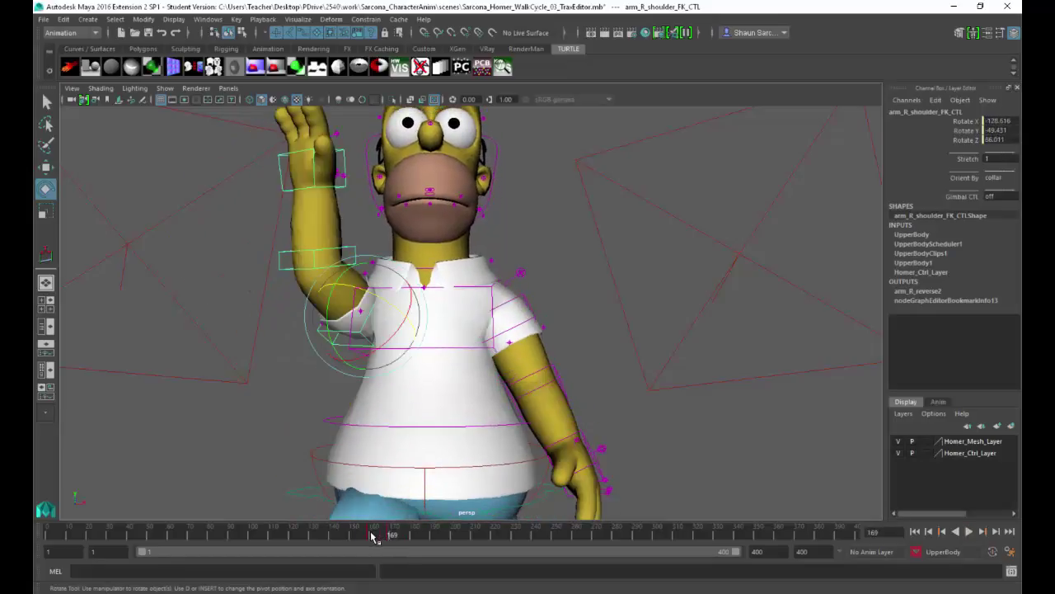
# Copy the right arm's key at frame 159 and paste it at frame 177.
pyautogui.click(369, 538)
pyautogui.rightClick(370, 537)
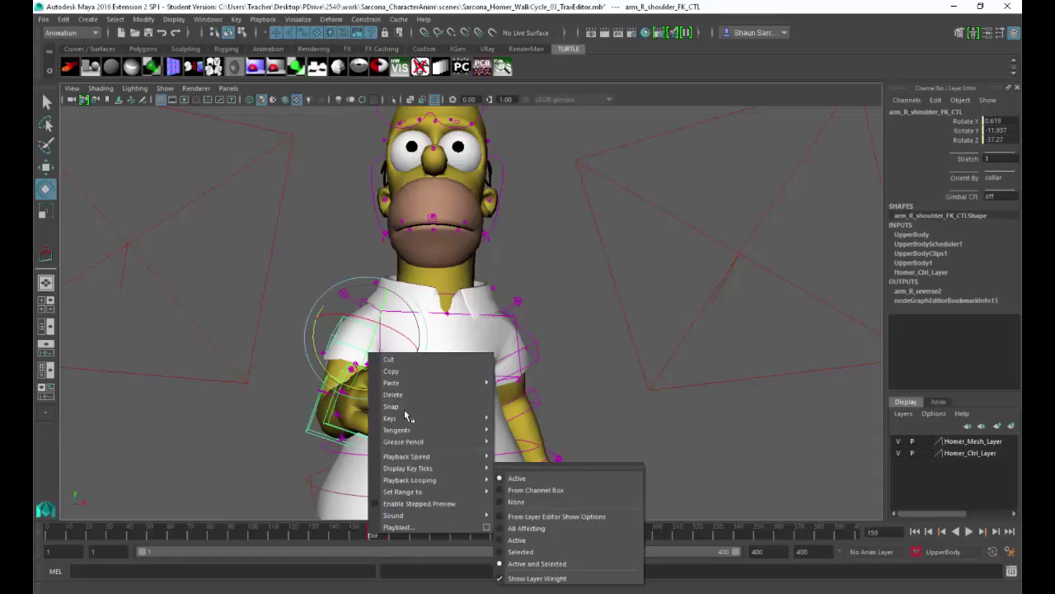
pyautogui.click(392, 371)
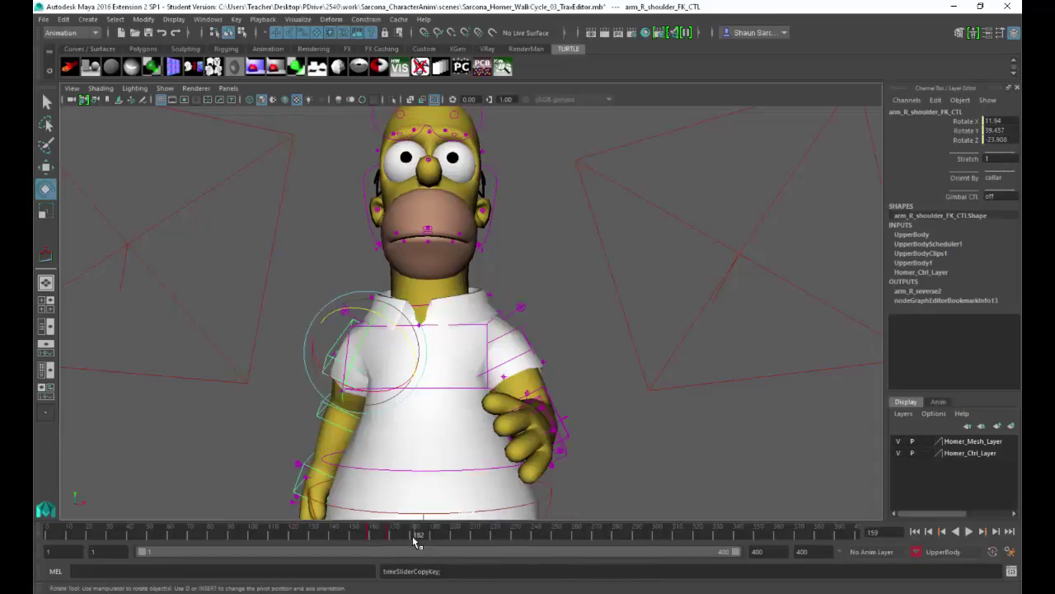
pyautogui.hotkey('alt', 'v')
pyautogui.click(408, 536)
pyautogui.rightClick(408, 536)
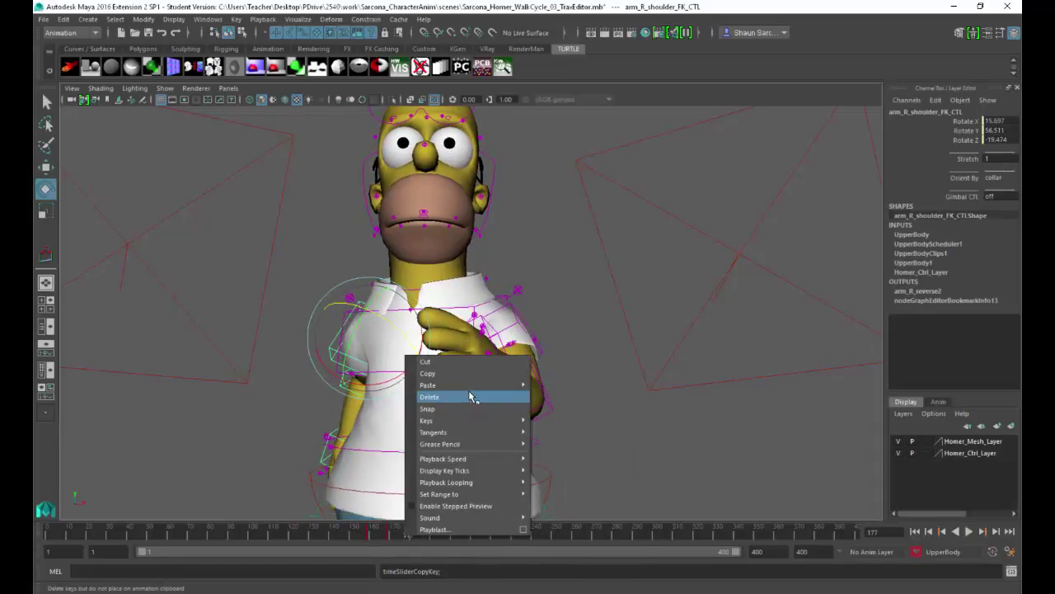
pyautogui.moveTo(515, 385)
pyautogui.click(561, 387)
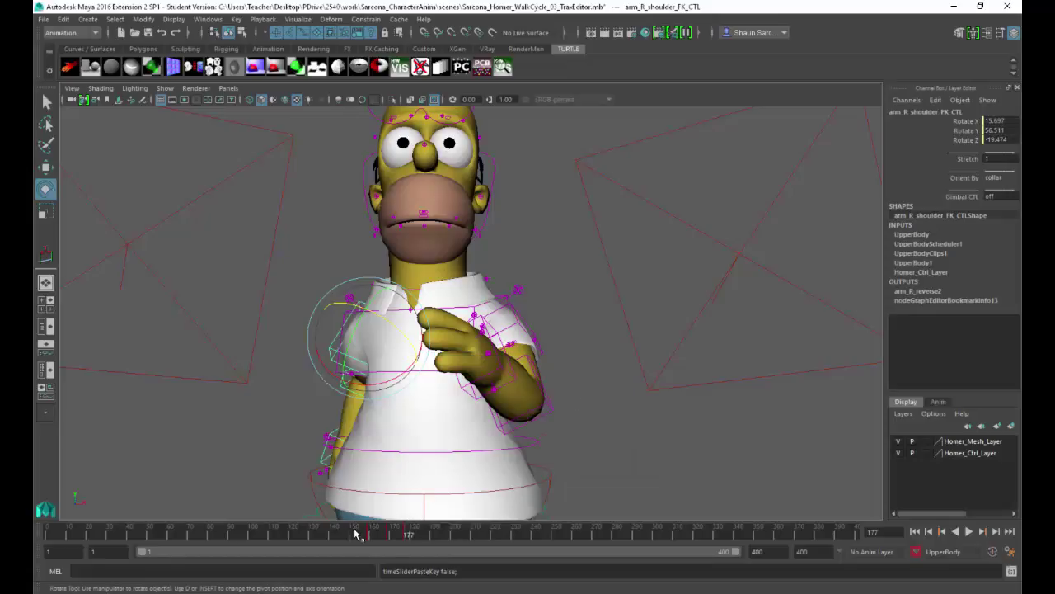
# Play the animation, replaying it from before frame 159, to review the arm rising and returning to the walk.
pyautogui.hotkey('alt', 'v')
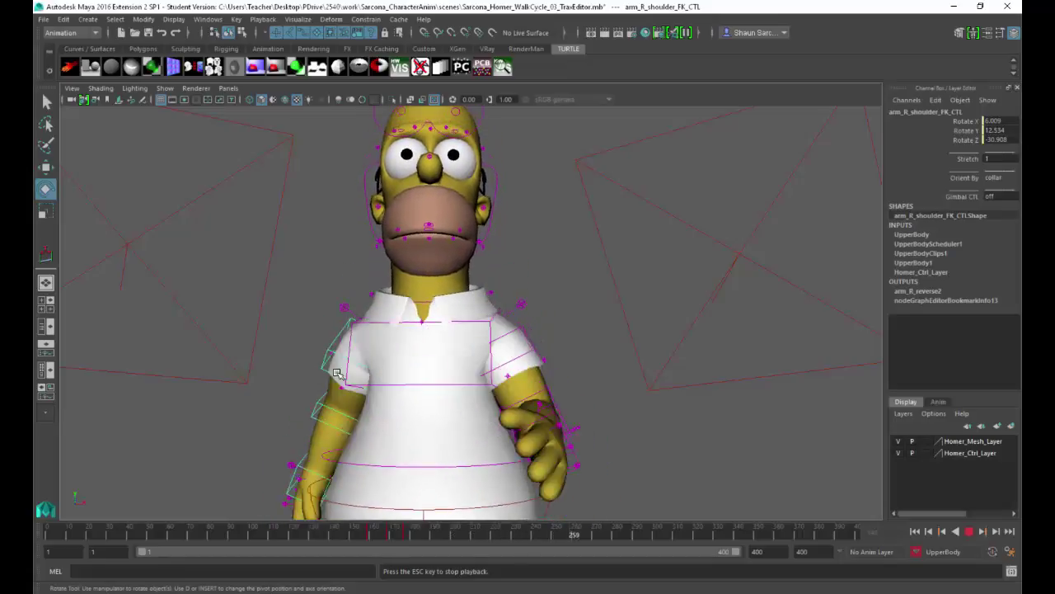
pyautogui.press('Escape')
pyautogui.click(338, 532)
pyautogui.hotkey('alt', 'v')
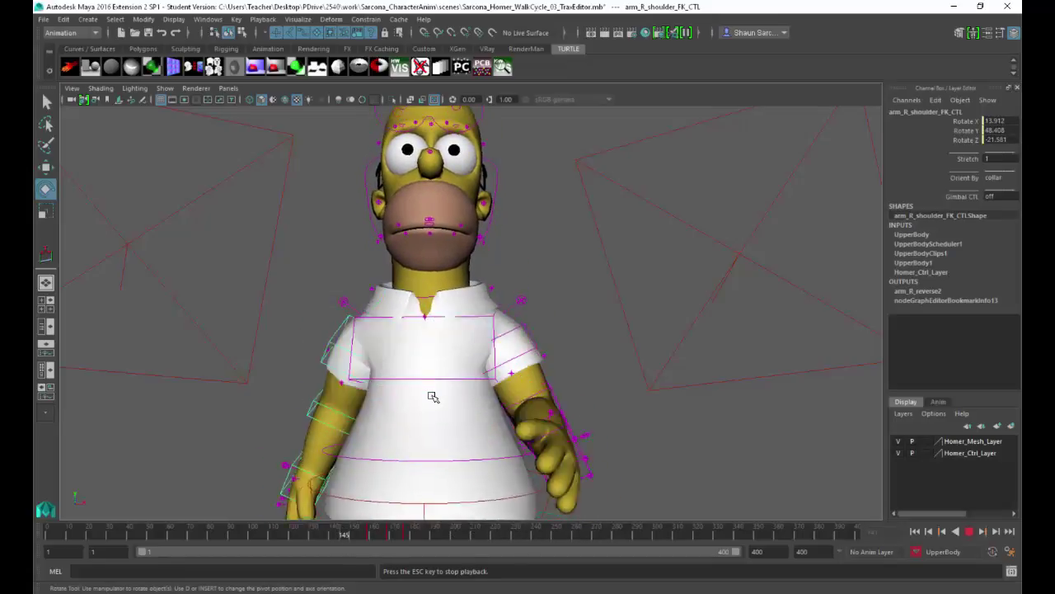
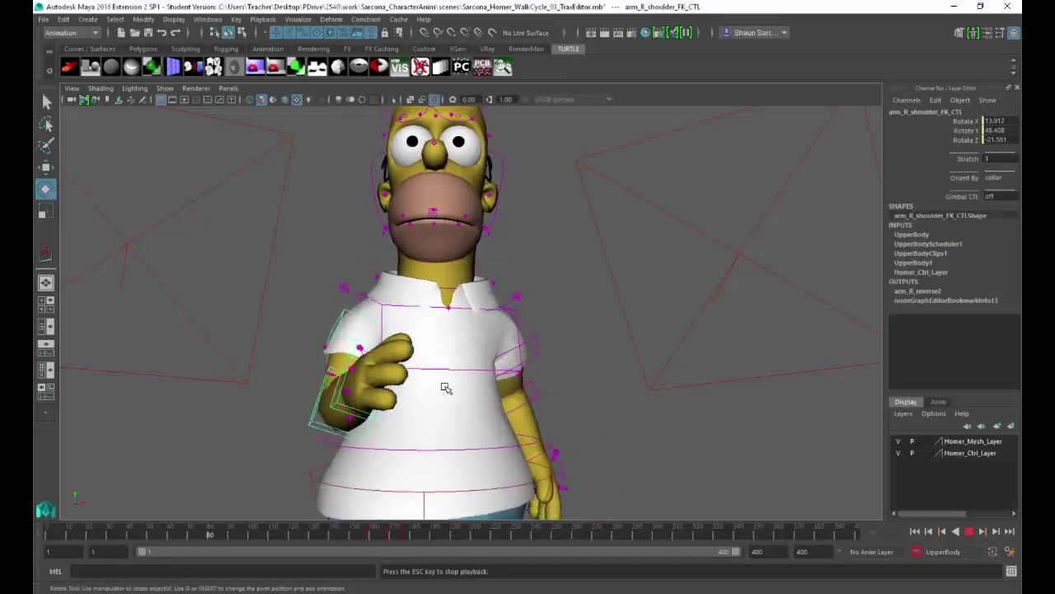
# Delete the right arm's wave keys from frames 159 through 177.
pyautogui.keyDown('alt'); pyautogui.moveTo(431, 428); pyautogui.dragTo(400, 428); pyautogui.keyUp('alt')
pyautogui.keyDown('alt'); pyautogui.moveTo(401, 429); pyautogui.dragTo(412, 435, button='right'); pyautogui.keyUp('alt')
pyautogui.keyDown('alt'); pyautogui.moveTo(412, 435); pyautogui.dragTo(441, 449); pyautogui.keyUp('alt')
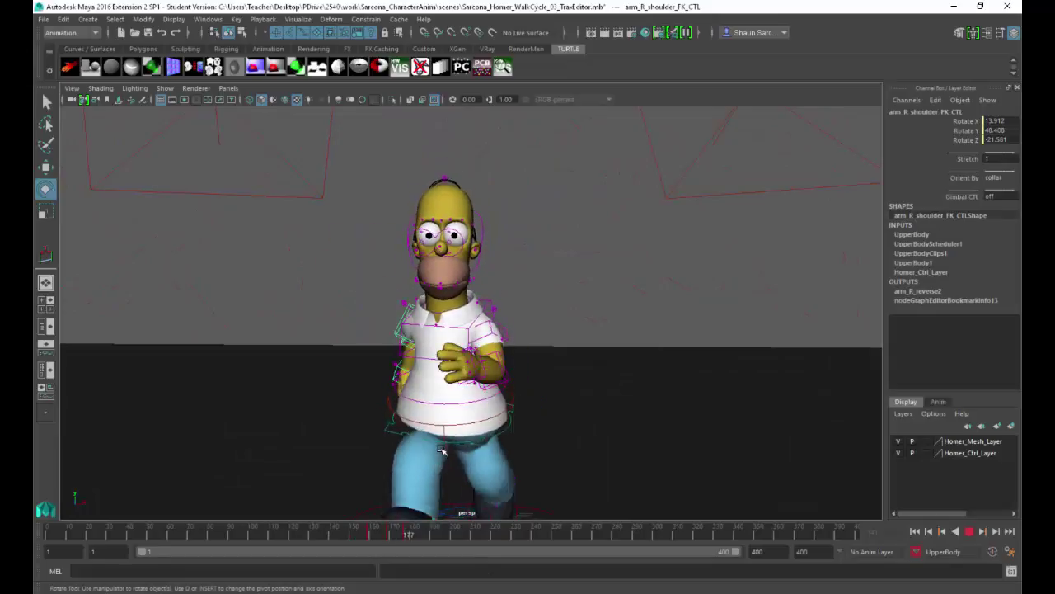
pyautogui.click(358, 538)
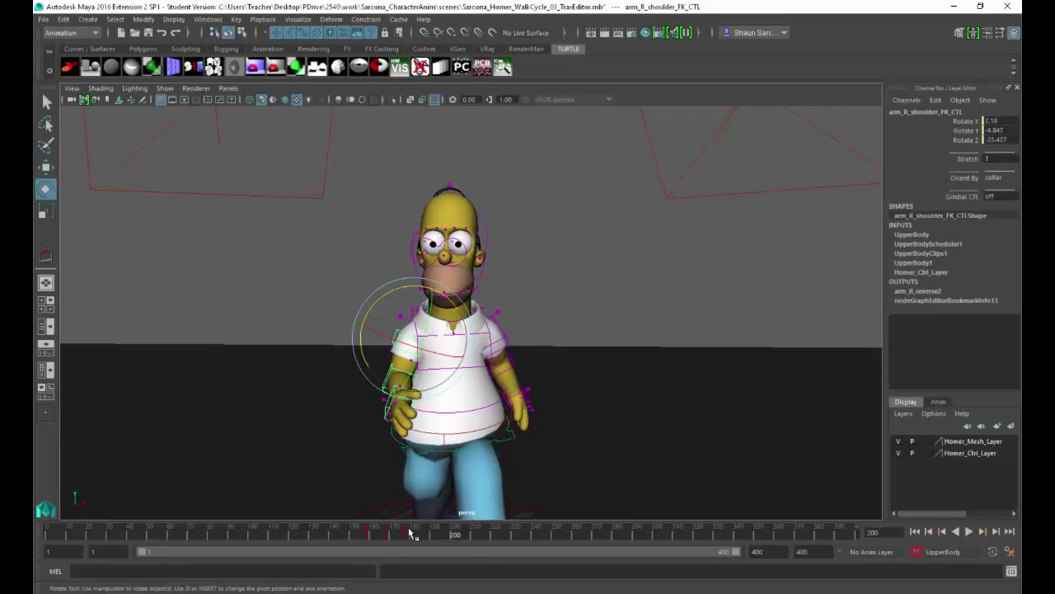
pyautogui.keyDown('shift'); pyautogui.moveTo(351, 534); pyautogui.dragTo(421, 534); pyautogui.keyUp('shift')
pyautogui.rightClick(384, 531)
pyautogui.click(447, 386)
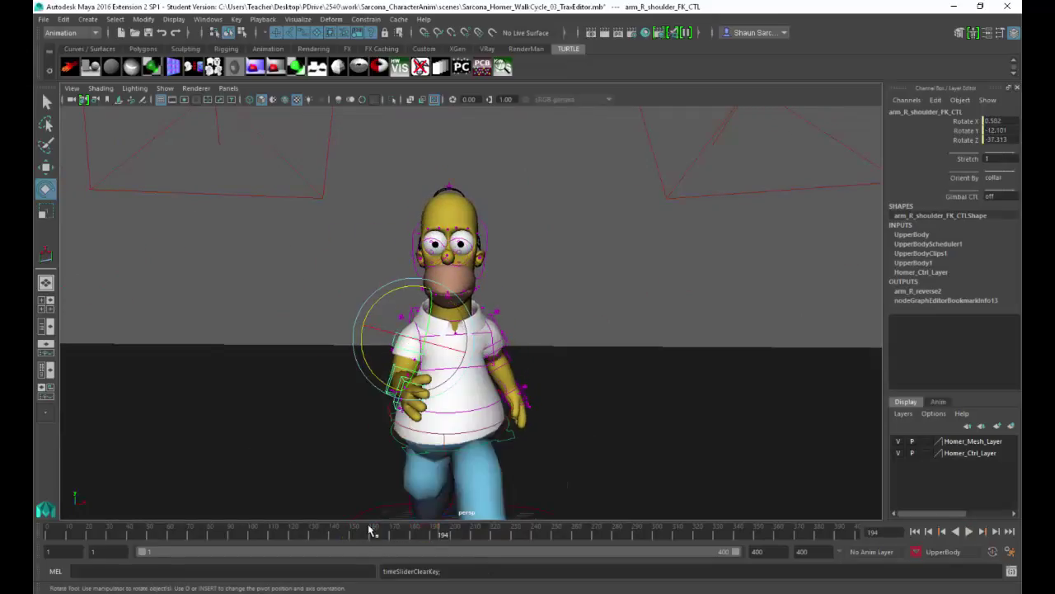
# Play the animation from before the former wave to review the walk with the arm keys removed.
pyautogui.moveTo(332, 534); pyautogui.dragTo(282, 534)
pyautogui.hotkey('alt', 'v')
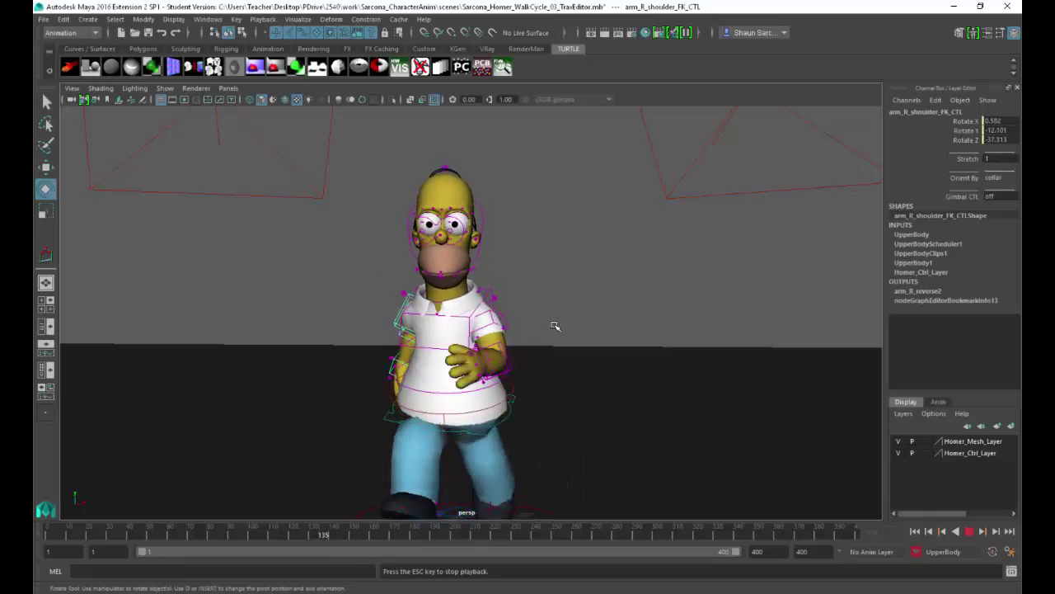
pyautogui.keyDown('alt'); pyautogui.moveTo(556, 317); pyautogui.dragTo(478, 270); pyautogui.keyUp('alt')
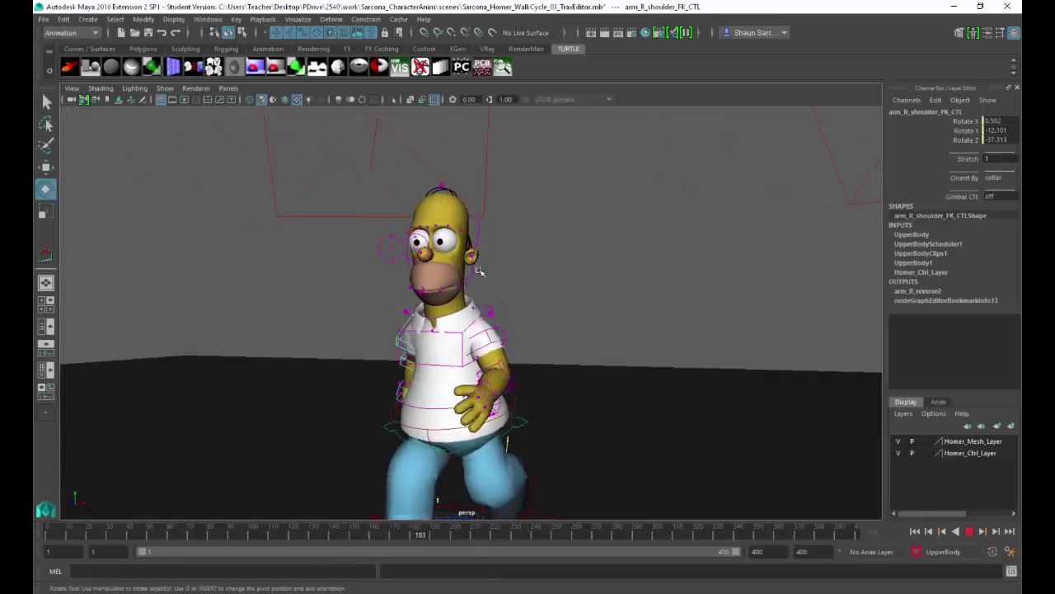
pyautogui.press('Escape')
# In the Trax Editor, paste a copy of the last blink clip and move it to end at frame 154 on the Blink track.
pyautogui.click(208, 19)
pyautogui.moveTo(238, 48)
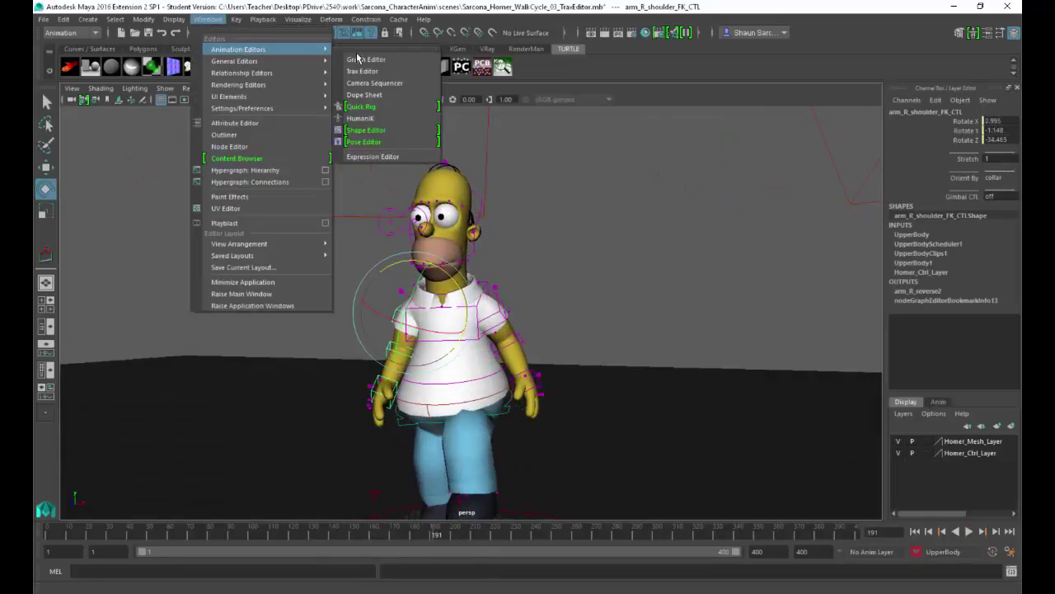
pyautogui.click(360, 71)
pyautogui.moveTo(826, 49); pyautogui.dragTo(402, 60)
pyautogui.click(680, 256)
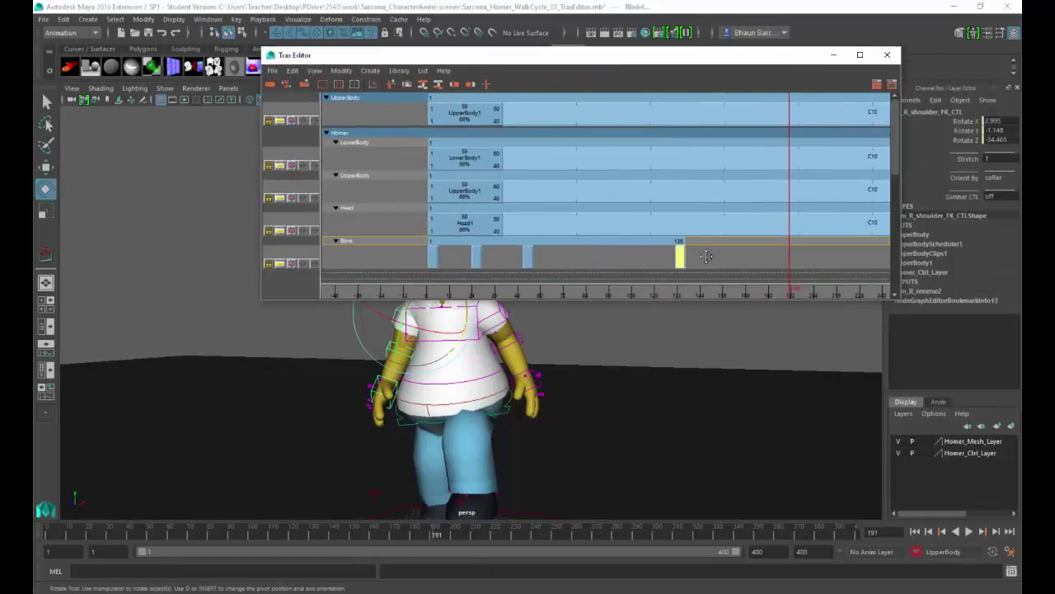
pyautogui.keyDown('alt'); pyautogui.moveTo(680, 256); pyautogui.dragTo(558, 253, button='middle'); pyautogui.keyUp('alt')
pyautogui.hotkey('ctrl', 'v')
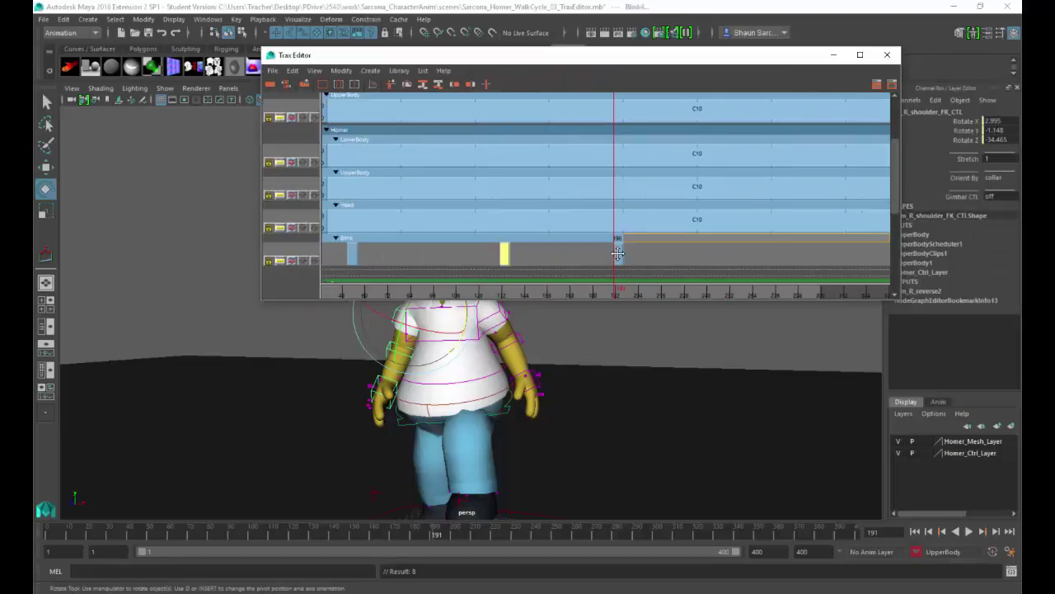
pyautogui.scroll(4, 622, 250)
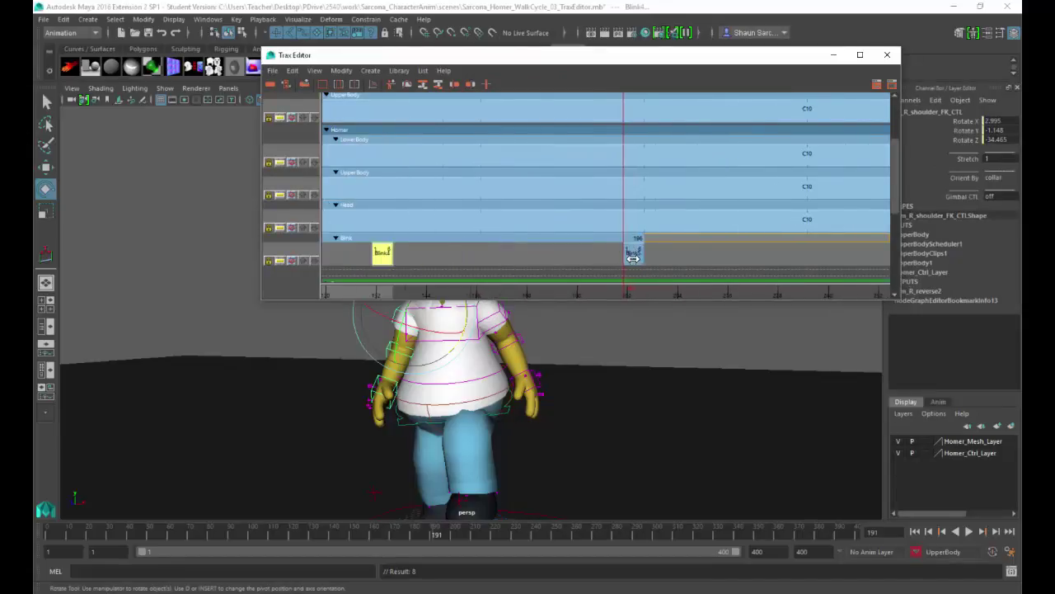
pyautogui.click(639, 251)
pyautogui.moveTo(611, 248); pyautogui.dragTo(411, 254)
# Add another blink clip at about frame 92 on the Blink track and close the Trax Editor.
pyautogui.keyDown('alt'); pyautogui.moveTo(517, 256); pyautogui.dragTo(801, 257, button='middle'); pyautogui.keyUp('alt')
pyautogui.moveTo(615, 250)
pyautogui.keyDown('alt'); pyautogui.mouseDown(button='middle')
pyautogui.moveTo(771, 242)
pyautogui.moveTo(625, 252)
pyautogui.mouseUp(button='middle'); pyautogui.keyUp('alt')
pyautogui.click(774, 245)
pyautogui.keyDown('alt'); pyautogui.moveTo(624, 252); pyautogui.dragTo(570, 247, button='right'); pyautogui.keyUp('alt')
pyautogui.keyDown('alt'); pyautogui.moveTo(701, 253); pyautogui.dragTo(608, 255, button='right'); pyautogui.keyUp('alt')
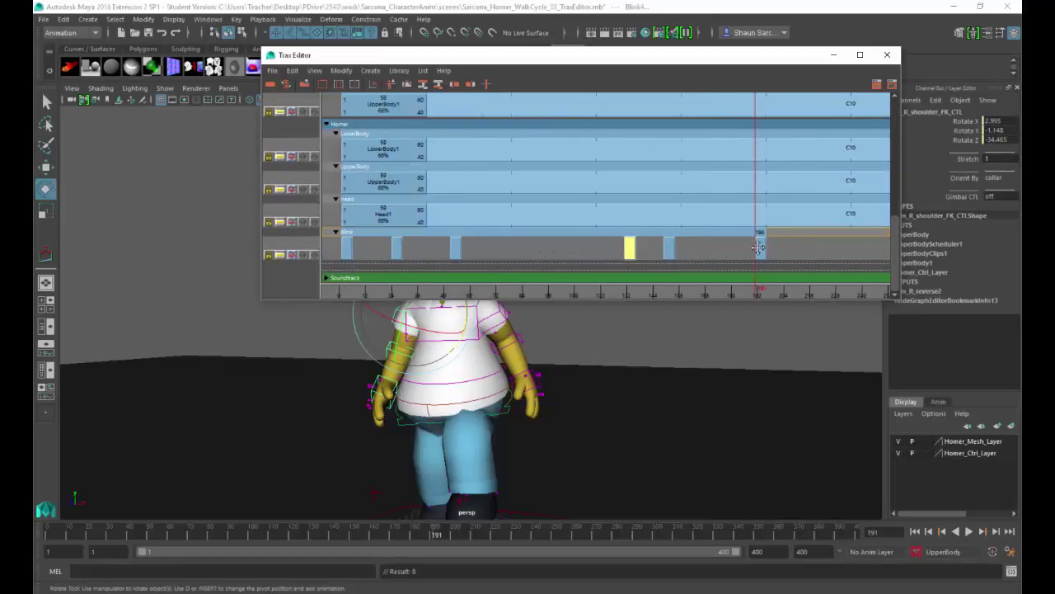
pyautogui.click(759, 247)
pyautogui.moveTo(760, 248); pyautogui.dragTo(544, 249)
pyautogui.click(888, 54)
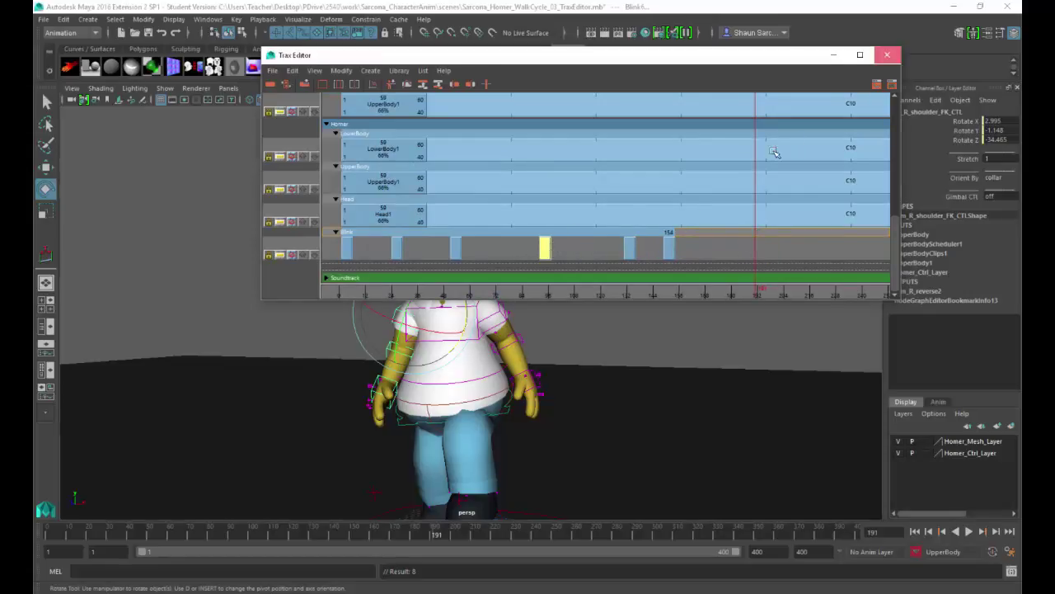
# Play the animation, replaying it from the first frame, to review the blinks during the walk.
pyautogui.hotkey('alt', 'v')
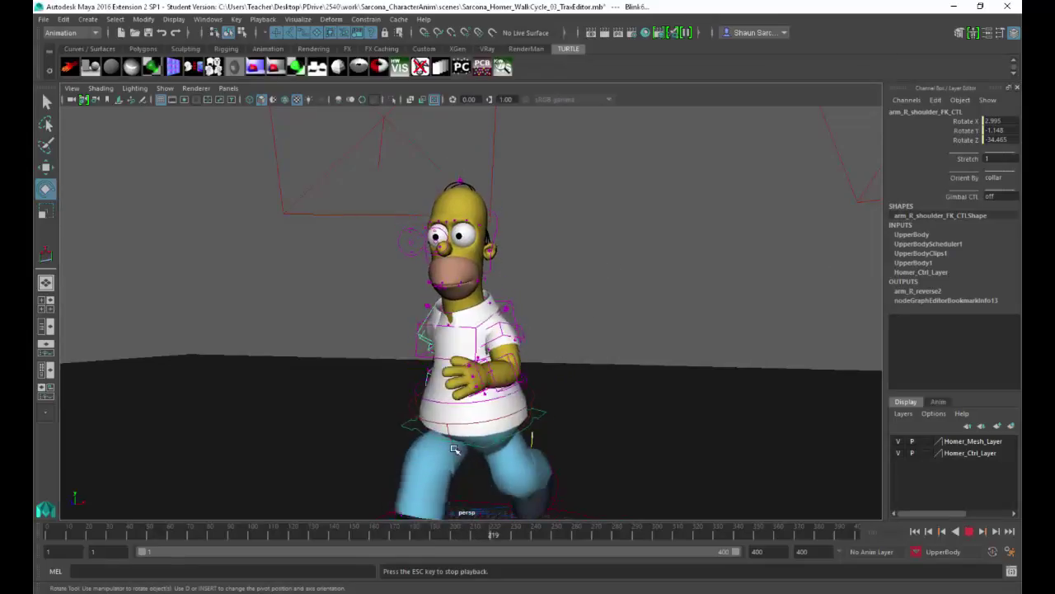
pyautogui.press('Escape')
pyautogui.hotkey('alt', 'shift', 'v')
pyautogui.hotkey('alt', 'v')
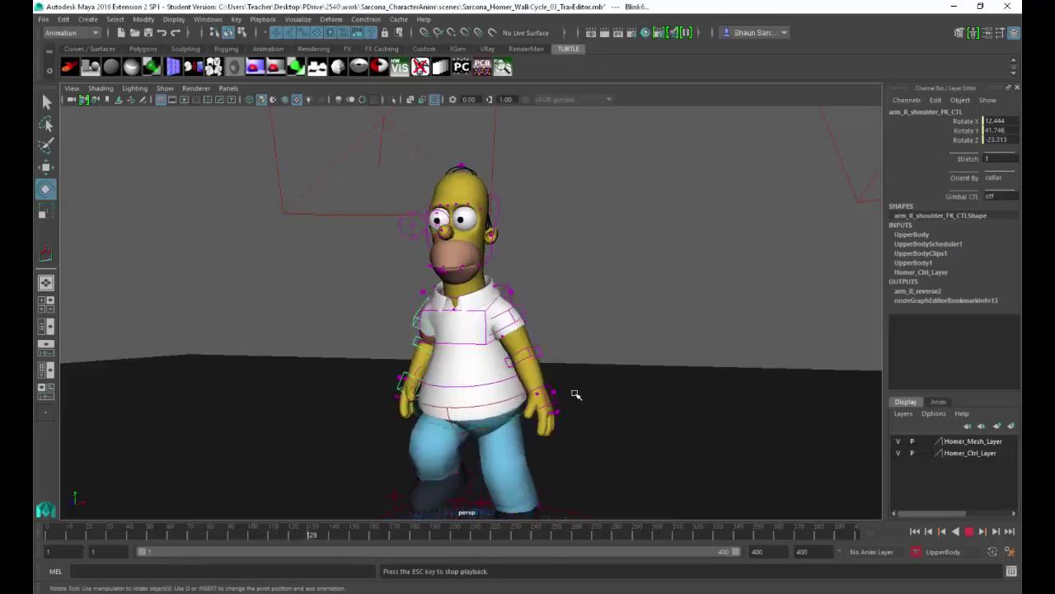
pyautogui.keyDown('alt'); pyautogui.moveTo(572, 393); pyautogui.dragTo(594, 387); pyautogui.keyUp('alt')
pyautogui.press('Escape')
# Save the scene with Homer's whole figure framed from the side.
pyautogui.keyDown('alt'); pyautogui.moveTo(663, 372); pyautogui.dragTo(293, 396); pyautogui.keyUp('alt')
pyautogui.keyDown('alt'); pyautogui.moveTo(616, 358); pyautogui.dragTo(643, 327, button='middle'); pyautogui.keyUp('alt')
pyautogui.keyDown('alt'); pyautogui.moveTo(644, 327); pyautogui.dragTo(566, 371, button='right'); pyautogui.keyUp('alt')
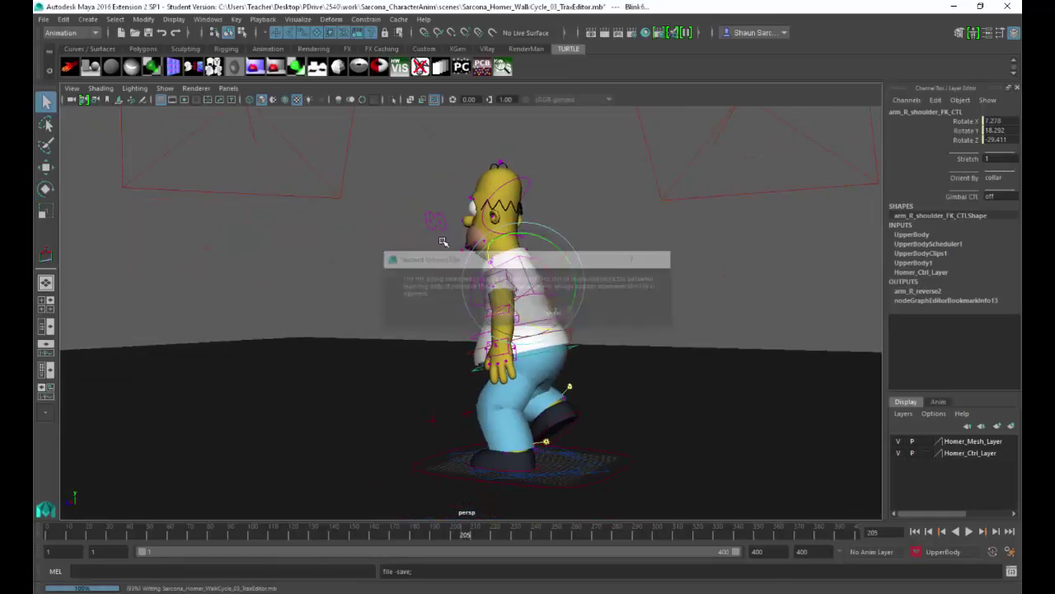
pyautogui.keyDown('alt'); pyautogui.moveTo(610, 322); pyautogui.dragTo(634, 337); pyautogui.keyUp('alt')
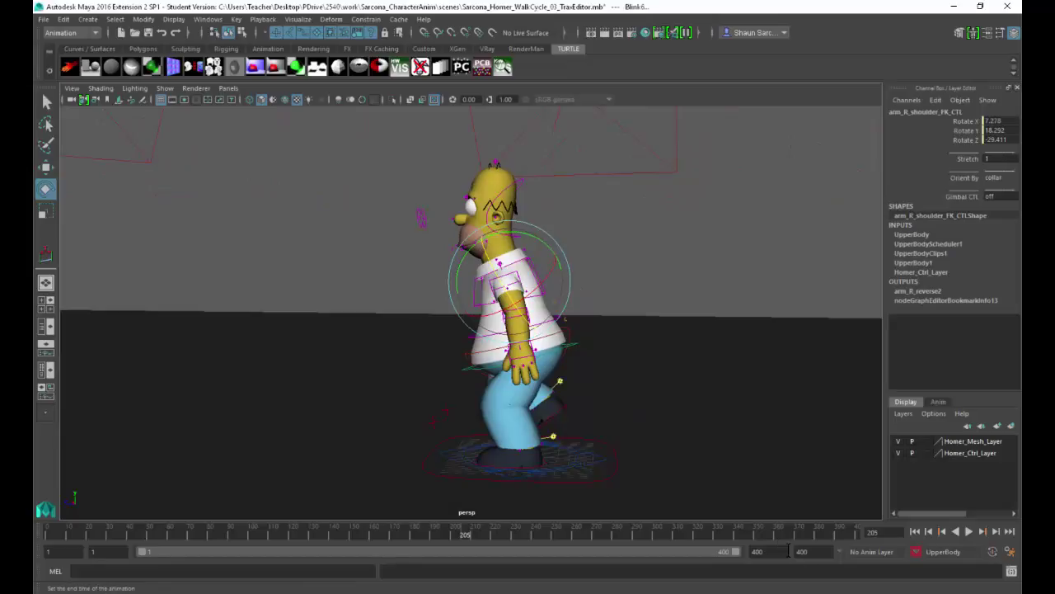
# Set the animation end frame to 160 and return to frame 1.
pyautogui.moveTo(811, 553); pyautogui.dragTo(742, 533)
pyautogui.write('160')
pyautogui.press('Return')
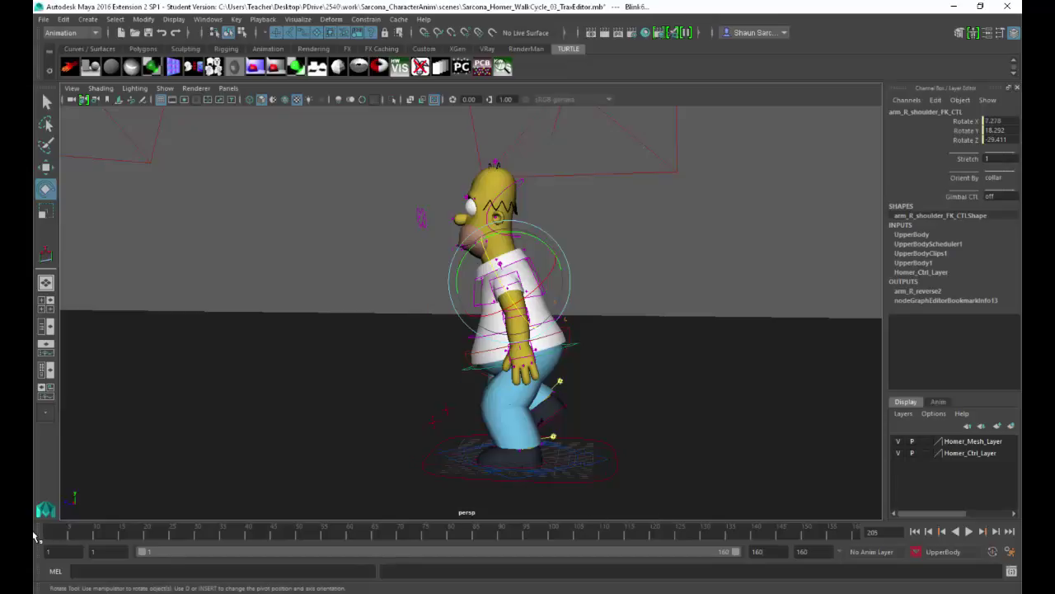
pyautogui.hotkey('alt', 'v')
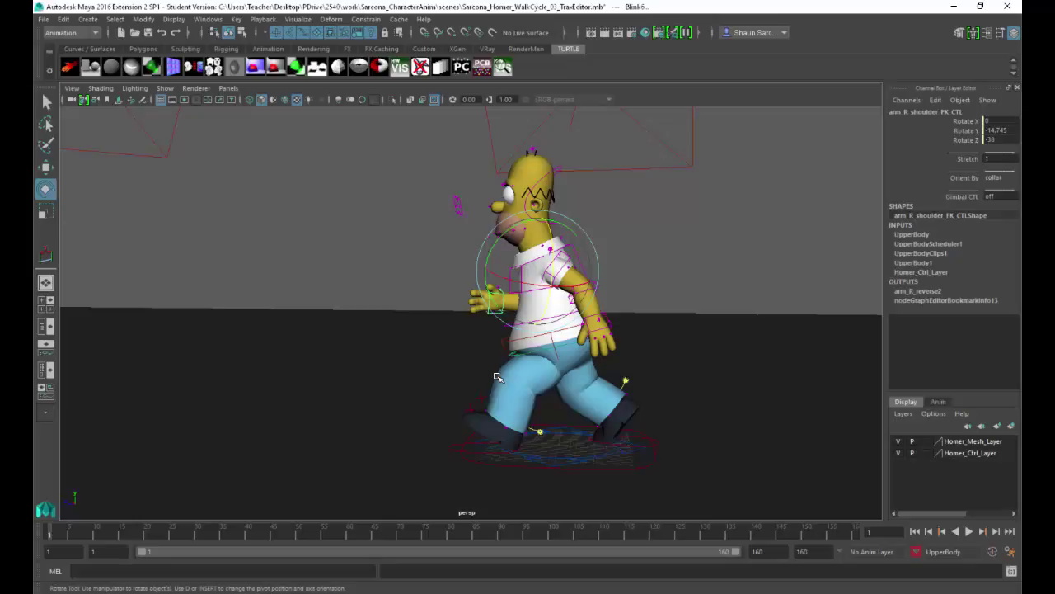
# Create a new perspective camera for the viewport and aim it at Homer's full figure from the front.
pyautogui.click(229, 88)
pyautogui.moveTo(263, 101)
pyautogui.click(364, 116)
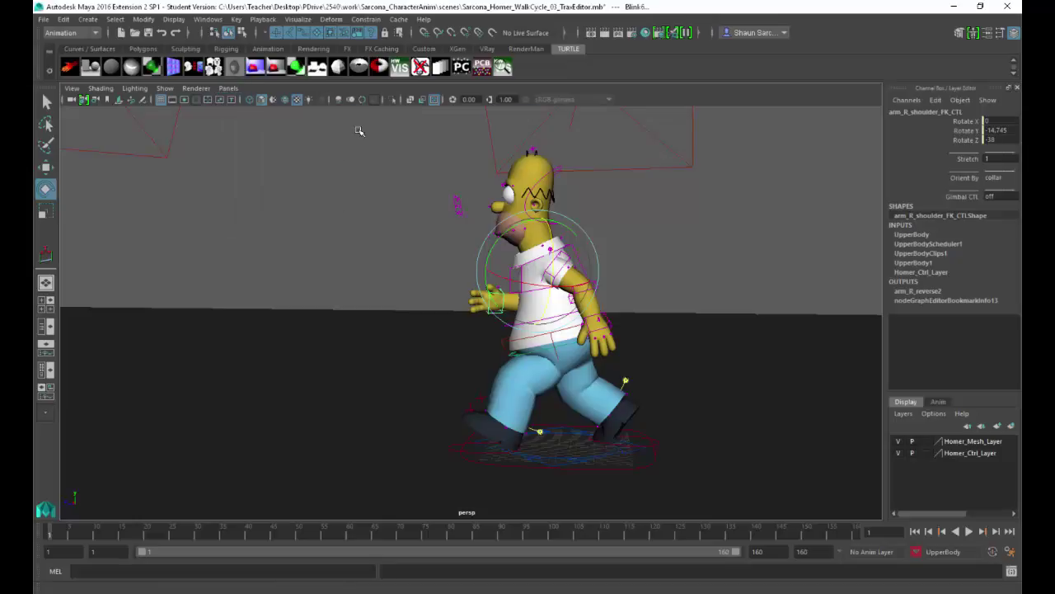
pyautogui.keyDown('alt'); pyautogui.moveTo(575, 294); pyautogui.dragTo(694, 257); pyautogui.keyUp('alt')
pyautogui.keyDown('alt'); pyautogui.moveTo(694, 257); pyautogui.dragTo(554, 262, button='right'); pyautogui.keyUp('alt')
pyautogui.keyDown('alt'); pyautogui.moveTo(553, 262); pyautogui.dragTo(603, 403); pyautogui.keyUp('alt')
pyautogui.keyDown('alt'); pyautogui.moveTo(603, 403); pyautogui.dragTo(567, 379, button='right'); pyautogui.keyUp('alt')
pyautogui.keyDown('alt'); pyautogui.moveTo(567, 379); pyautogui.dragTo(601, 446, button='middle'); pyautogui.keyUp('alt')
pyautogui.keyDown('alt'); pyautogui.moveTo(601, 445); pyautogui.dragTo(553, 396, button='right'); pyautogui.keyUp('alt')
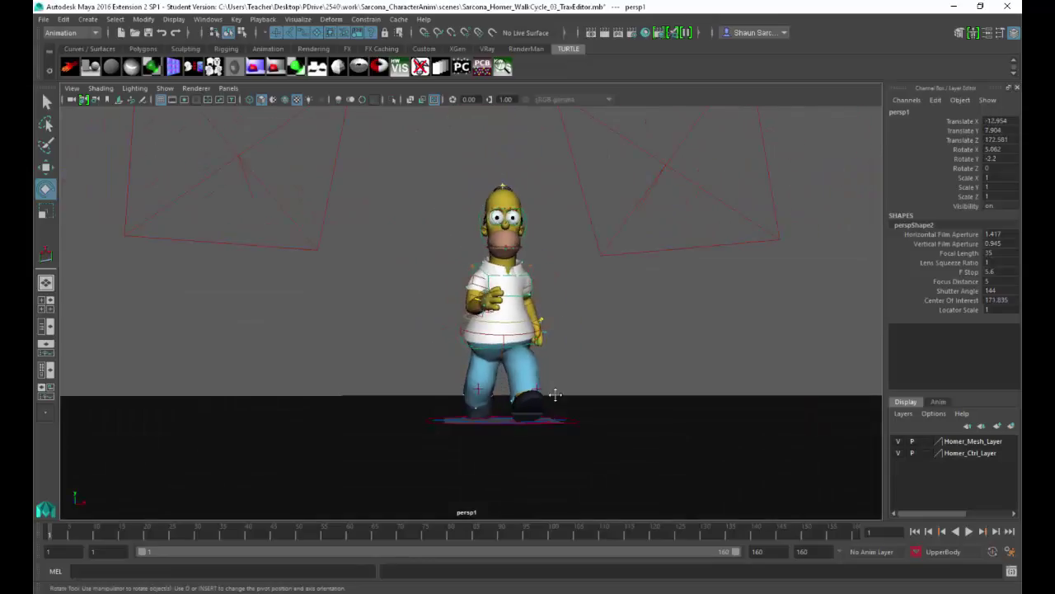
pyautogui.keyDown('alt'); pyautogui.moveTo(553, 396); pyautogui.dragTo(589, 414, button='middle'); pyautogui.keyUp('alt')
pyautogui.keyDown('alt'); pyautogui.moveTo(589, 414); pyautogui.dragTo(580, 411); pyautogui.keyUp('alt')
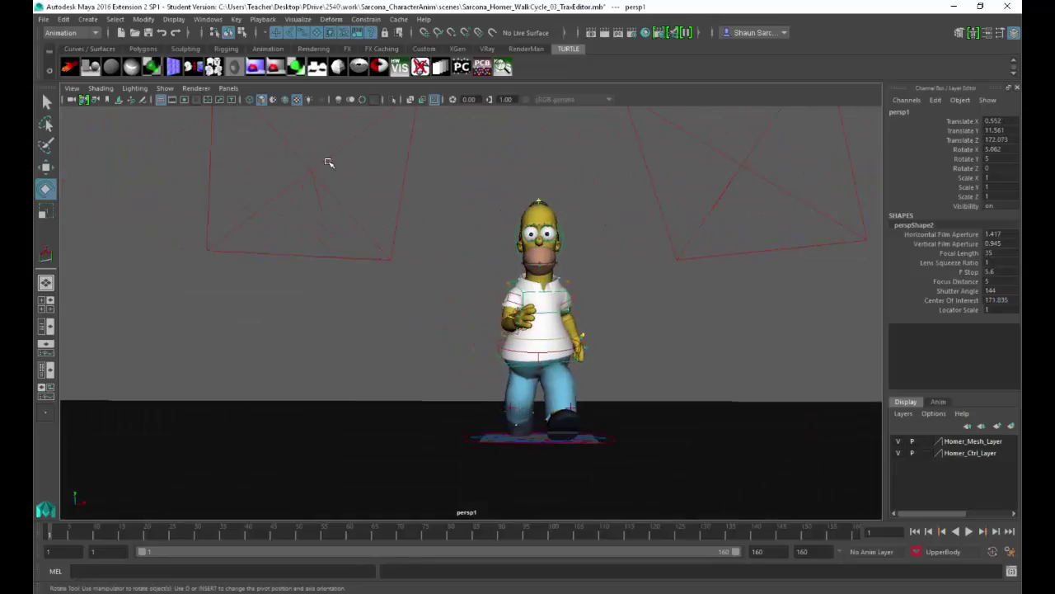
# Show the resolution gate and set the render image size to 960 by 540 pixels.
pyautogui.click(184, 100)
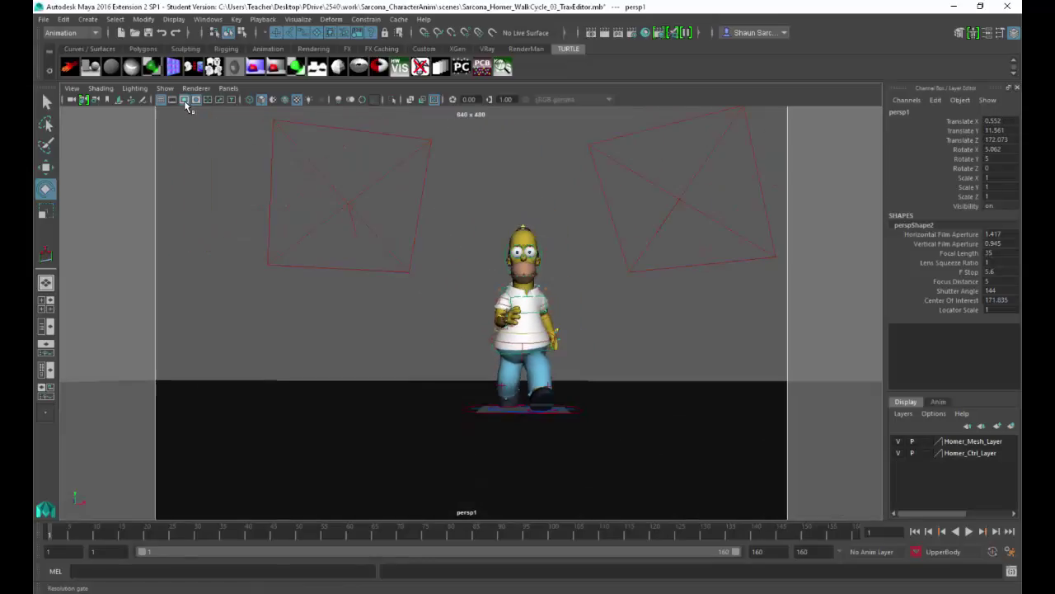
pyautogui.click(631, 33)
pyautogui.scroll(-5, 321, 371)
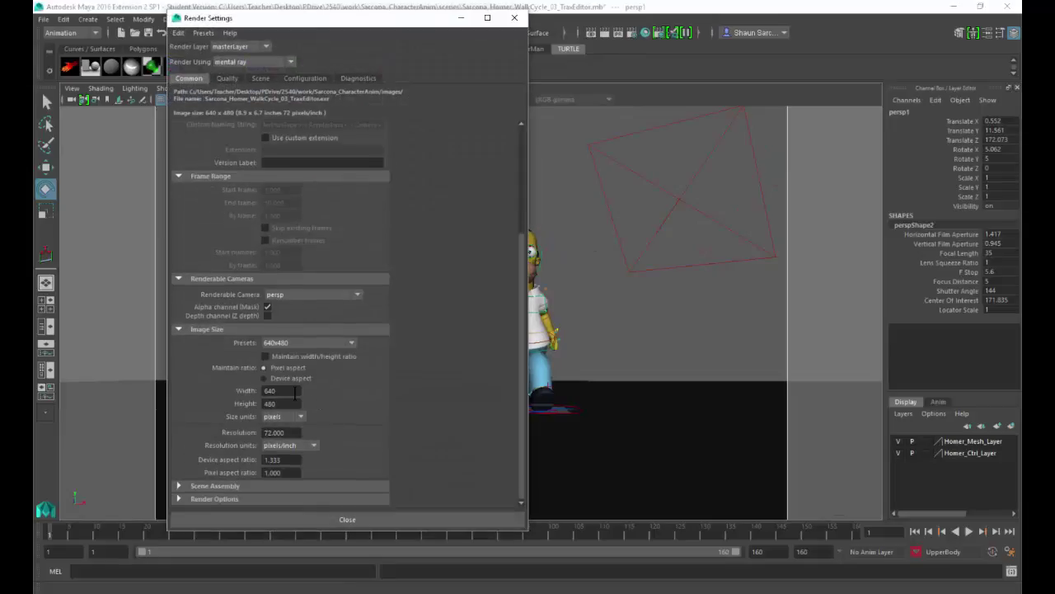
pyautogui.write('960')
pyautogui.press('Tab')
pyautogui.write('540')
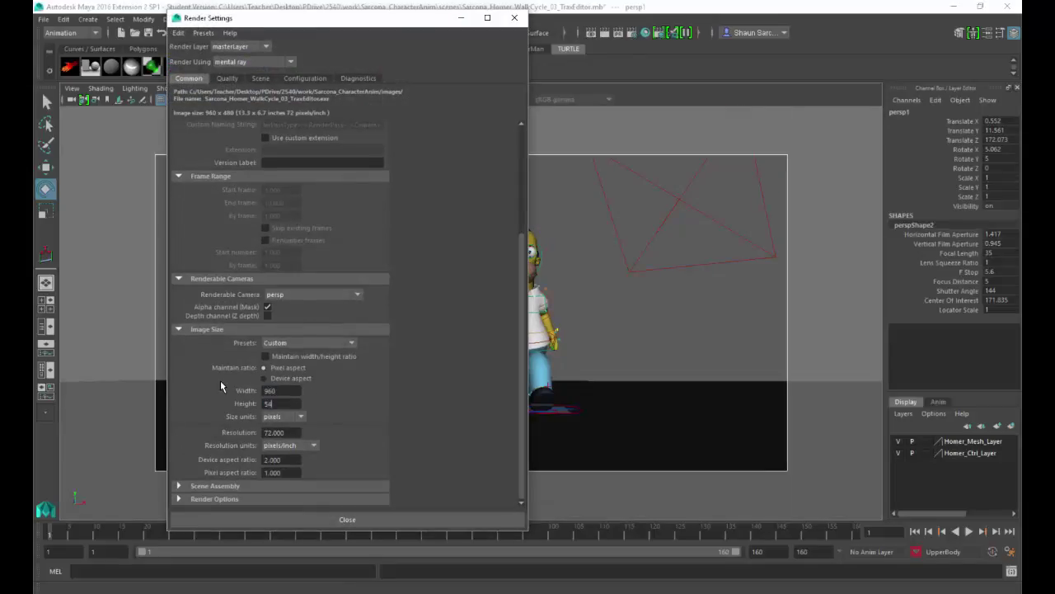
pyautogui.press('Return')
pyautogui.click(405, 524)
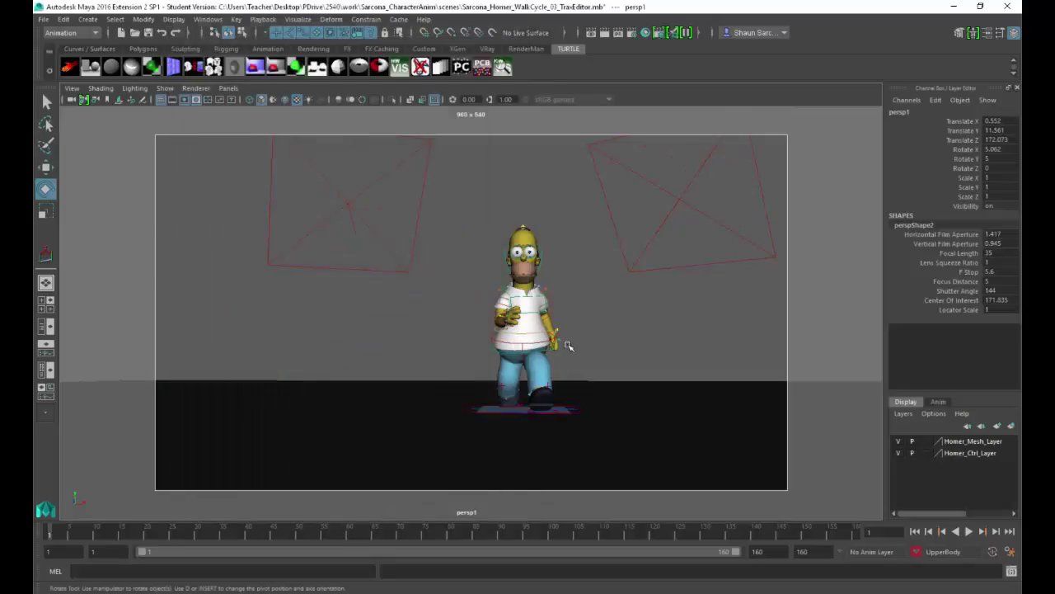
# Reframe the persp1 camera closer and lower so Homer's full figure stands off-centre, right of the middle of the resolution gate.
pyautogui.keyDown('alt'); pyautogui.moveTo(576, 344); pyautogui.dragTo(643, 362, button='middle'); pyautogui.keyUp('alt')
pyautogui.keyDown('alt'); pyautogui.moveTo(647, 363); pyautogui.dragTo(706, 381, button='right'); pyautogui.keyUp('alt')
pyautogui.keyDown('alt'); pyautogui.moveTo(706, 381); pyautogui.dragTo(670, 342, button='middle'); pyautogui.keyUp('alt')
pyautogui.keyDown('alt'); pyautogui.moveTo(677, 340); pyautogui.dragTo(679, 342); pyautogui.keyUp('alt')
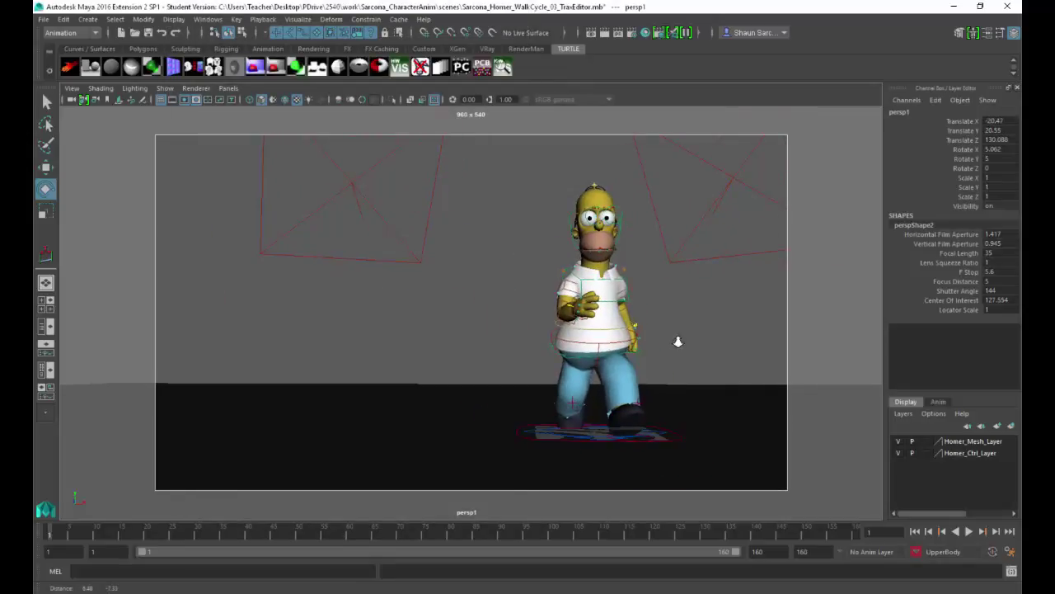
pyautogui.keyDown('alt'); pyautogui.moveTo(678, 341); pyautogui.dragTo(698, 363, button='right'); pyautogui.keyUp('alt')
pyautogui.keyDown('alt'); pyautogui.moveTo(697, 363); pyautogui.dragTo(648, 370, button='middle'); pyautogui.keyUp('alt')
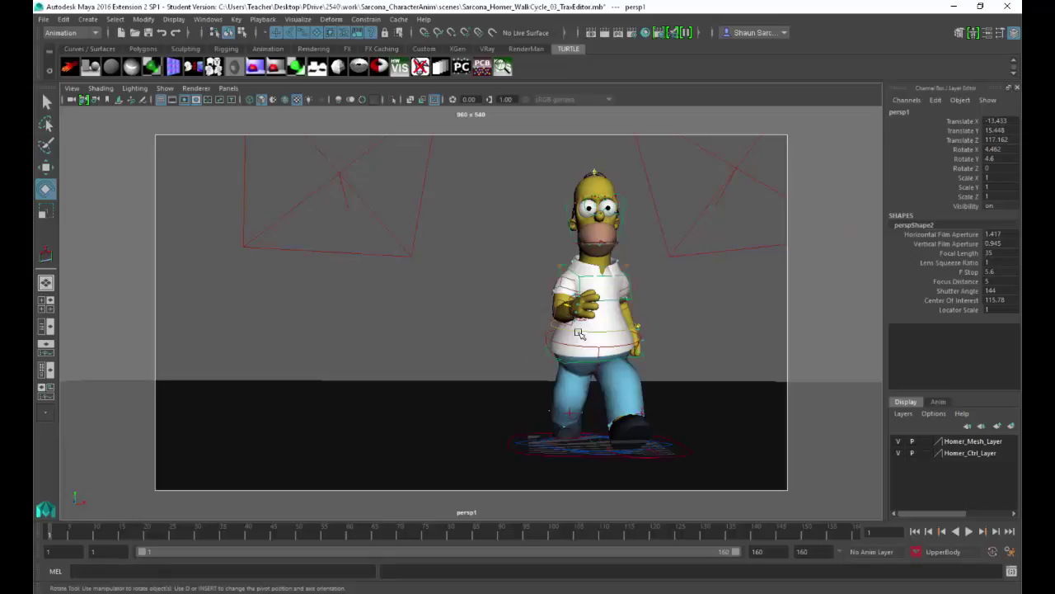
pyautogui.keyDown('alt'); pyautogui.moveTo(553, 328); pyautogui.dragTo(444, 325, button='middle'); pyautogui.keyUp('alt')
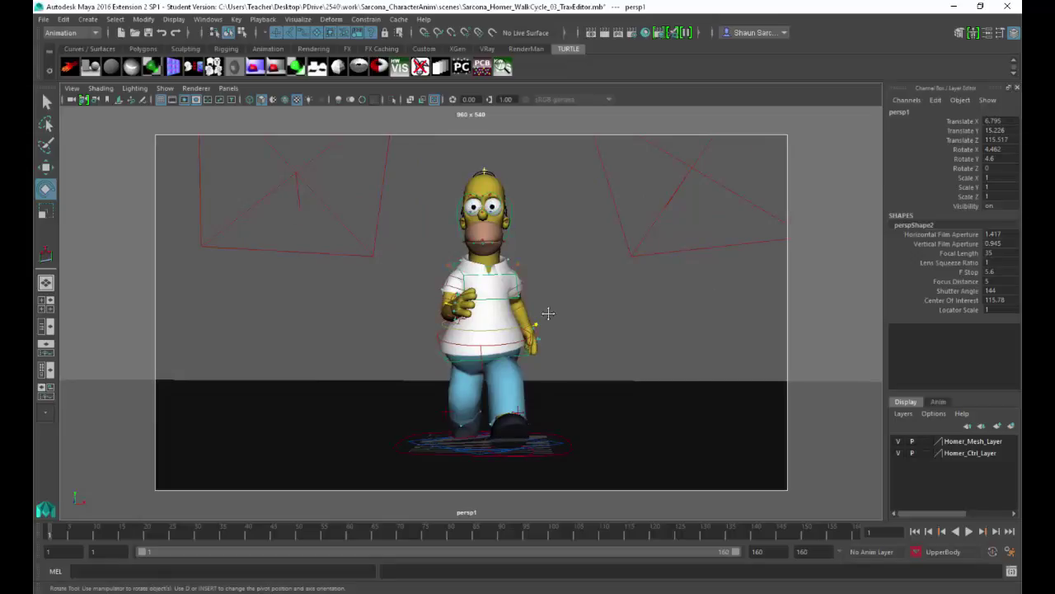
pyautogui.keyDown('alt'); pyautogui.moveTo(549, 313); pyautogui.dragTo(632, 320, button='middle'); pyautogui.keyUp('alt')
pyautogui.keyDown('alt'); pyautogui.moveTo(640, 322); pyautogui.dragTo(648, 325, button='right'); pyautogui.keyUp('alt')
pyautogui.keyDown('alt'); pyautogui.moveTo(648, 324); pyautogui.dragTo(638, 317, button='middle'); pyautogui.keyUp('alt')
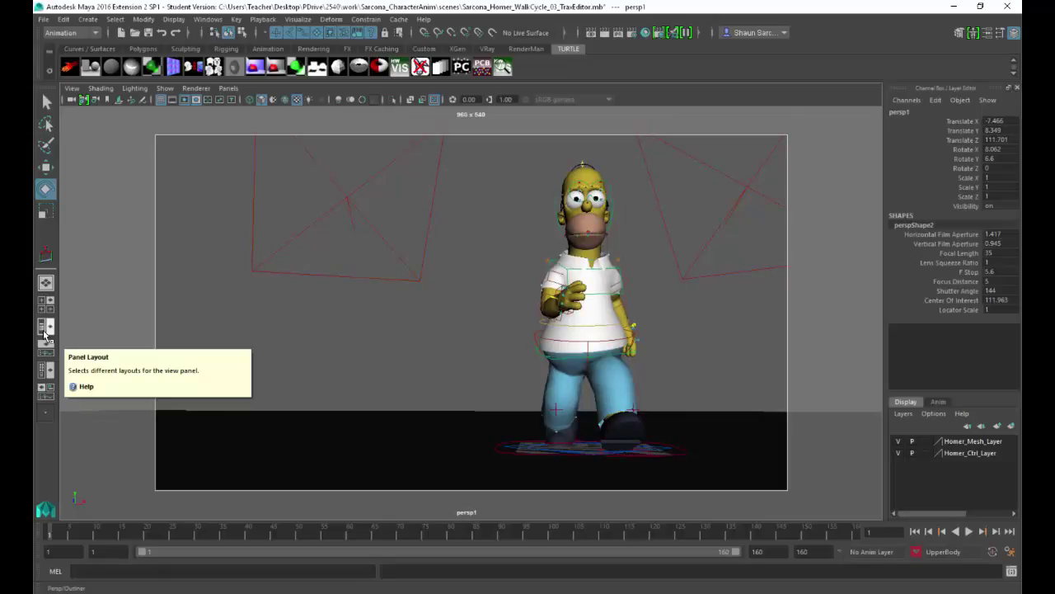
# Arrange two side-by-side viewports, showing the persp1 camera in one and persp in the other.
pyautogui.click(41, 333)
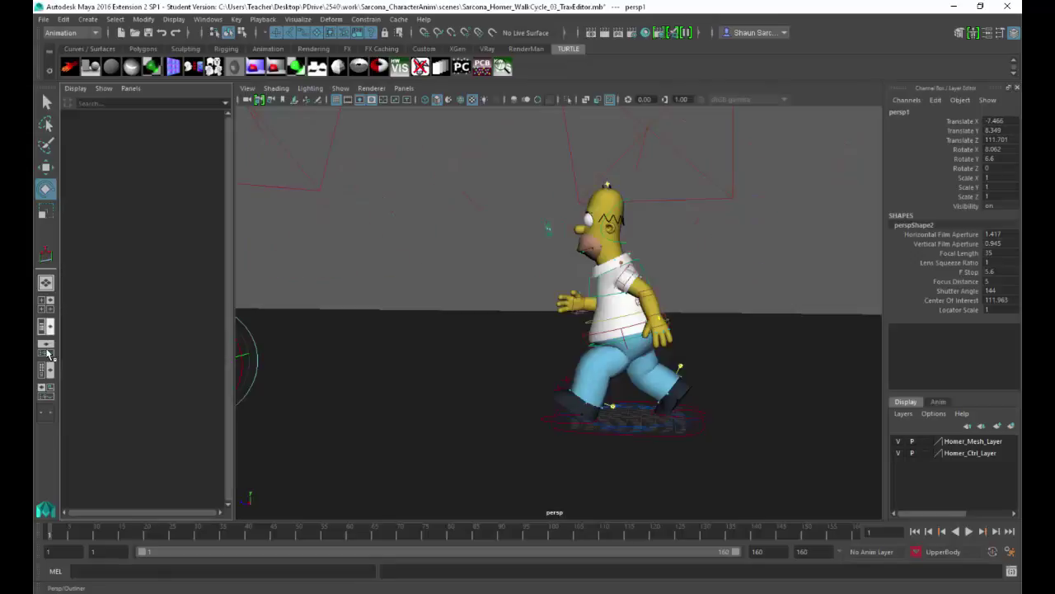
pyautogui.click(131, 87)
pyautogui.moveTo(182, 100)
pyautogui.click(261, 101)
pyautogui.moveTo(240, 141); pyautogui.dragTo(446, 151)
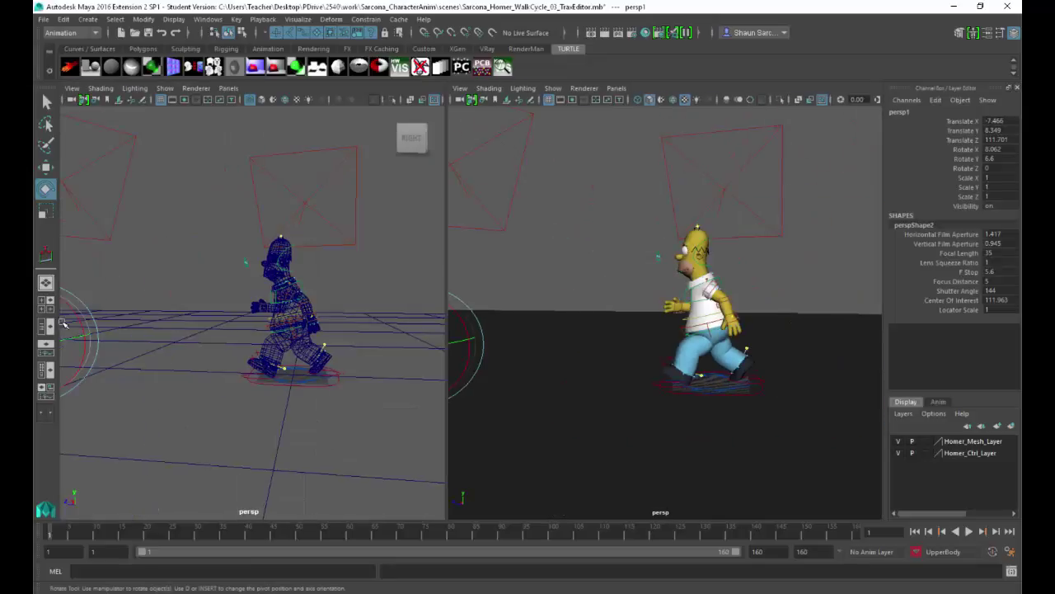
pyautogui.click(228, 88)
pyautogui.moveTo(330, 99)
pyautogui.click(363, 118)
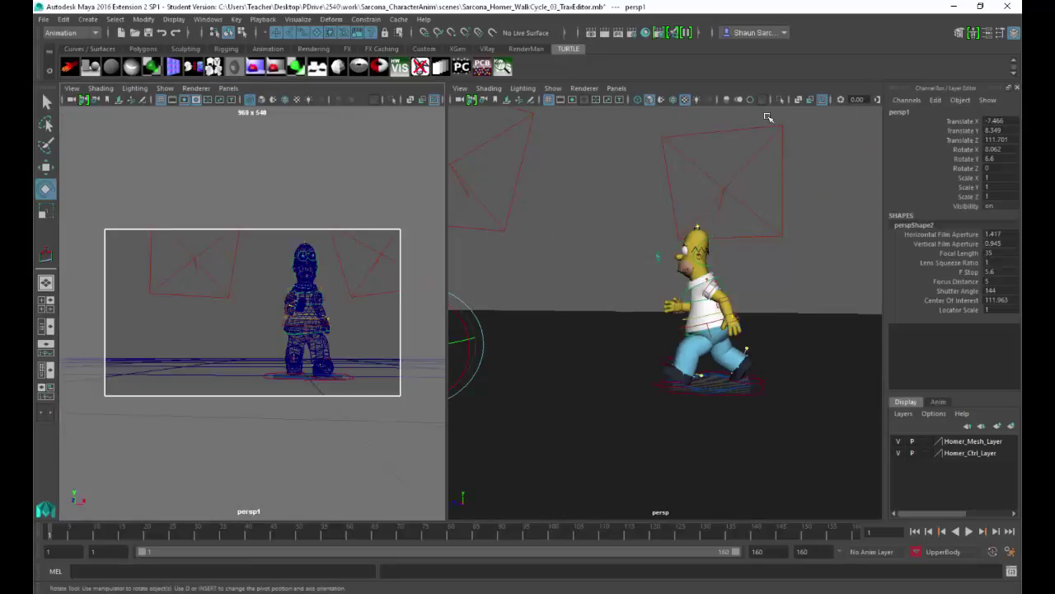
# Rename the persp1 camera to frontRender.
pyautogui.doubleClick(895, 113)
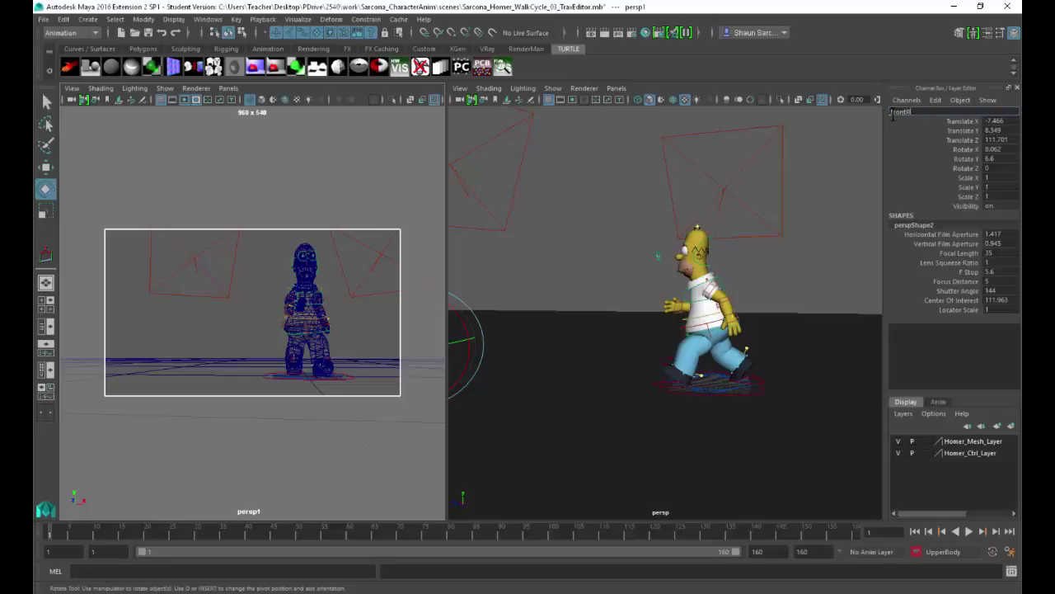
pyautogui.write('frontRender')
pyautogui.press('Return')
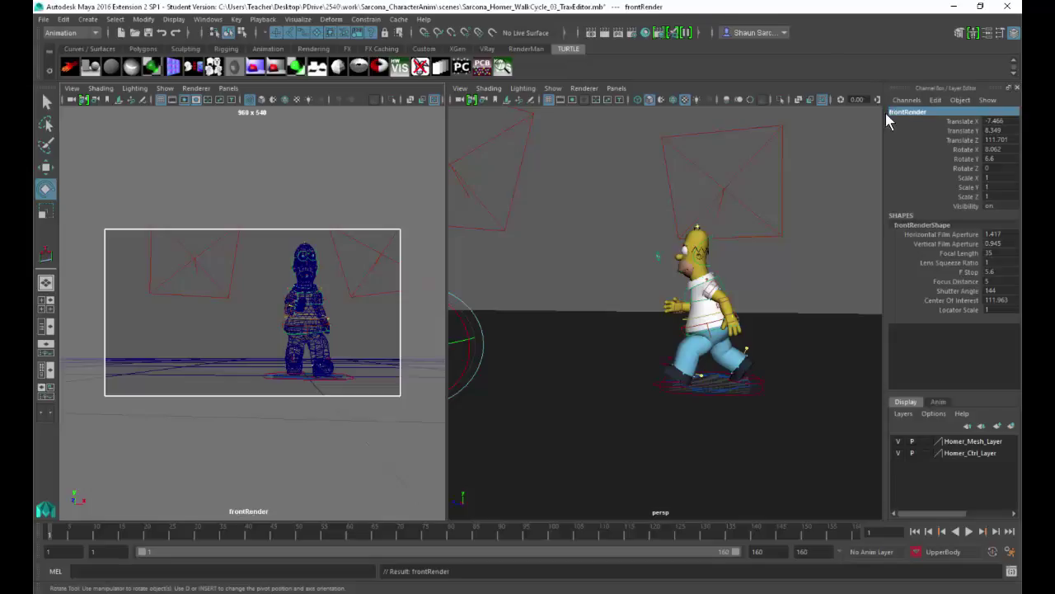
# Create another new perspective camera in the shaded viewport beside the frontRender view.
pyautogui.click(616, 87)
pyautogui.moveTo(724, 101)
pyautogui.click(756, 127)
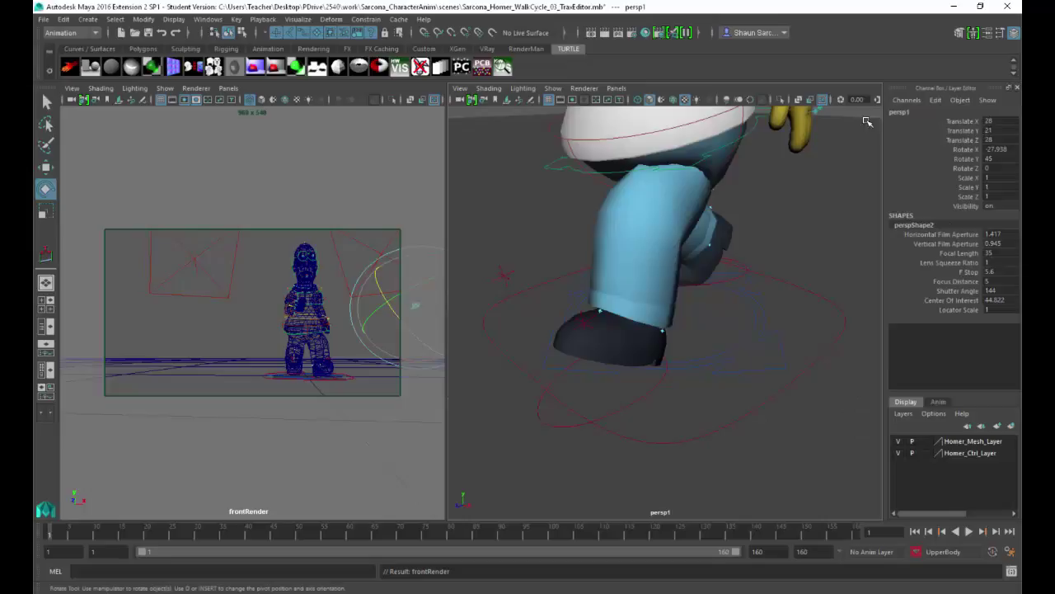
# Rename the newly created perspective camera to sideRender.
pyautogui.doubleClick(925, 111)
pyautogui.write('sideRender')
pyautogui.press('Return')
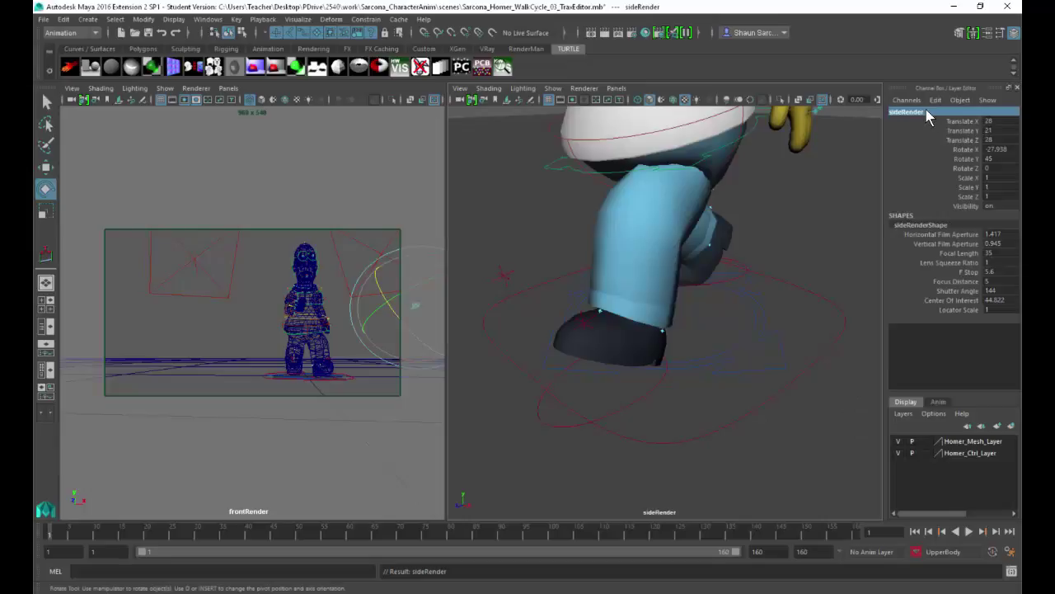
# Show the resolution gate in the sideRender view and display the frontRender view shaded with textures using Viewport 2.0.
pyautogui.keyDown('alt'); pyautogui.moveTo(620, 108); pyautogui.dragTo(641, 153, button='middle'); pyautogui.keyUp('alt')
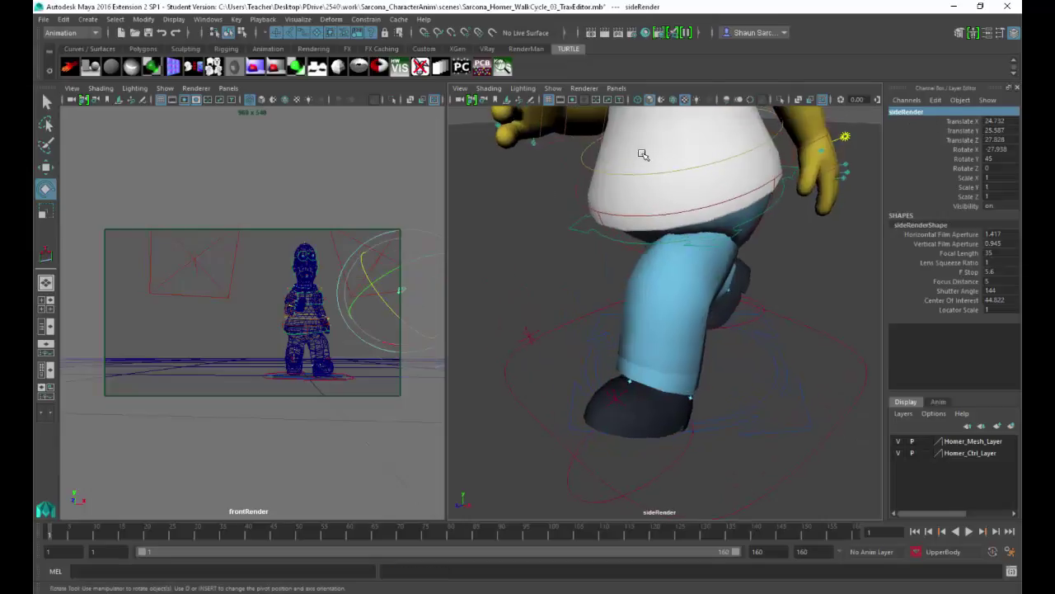
pyautogui.click(583, 99)
pyautogui.press('5')
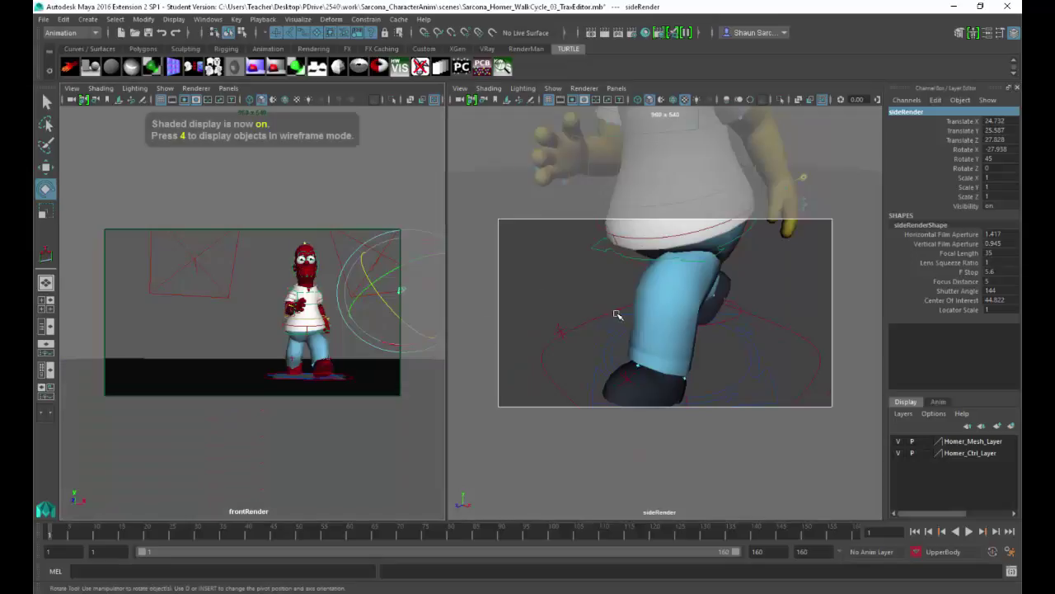
pyautogui.press('6')
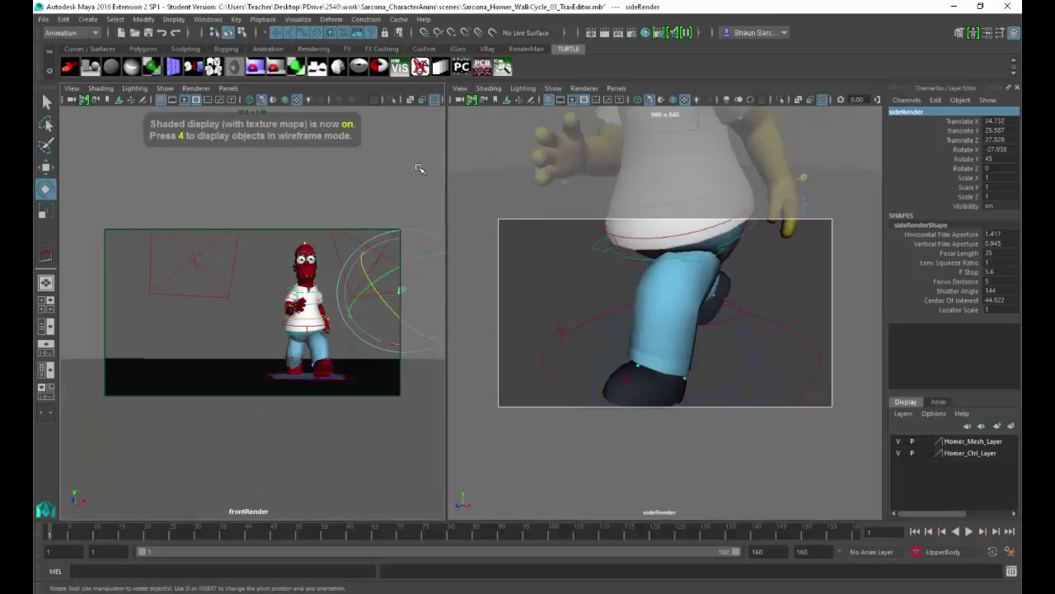
pyautogui.click(201, 90)
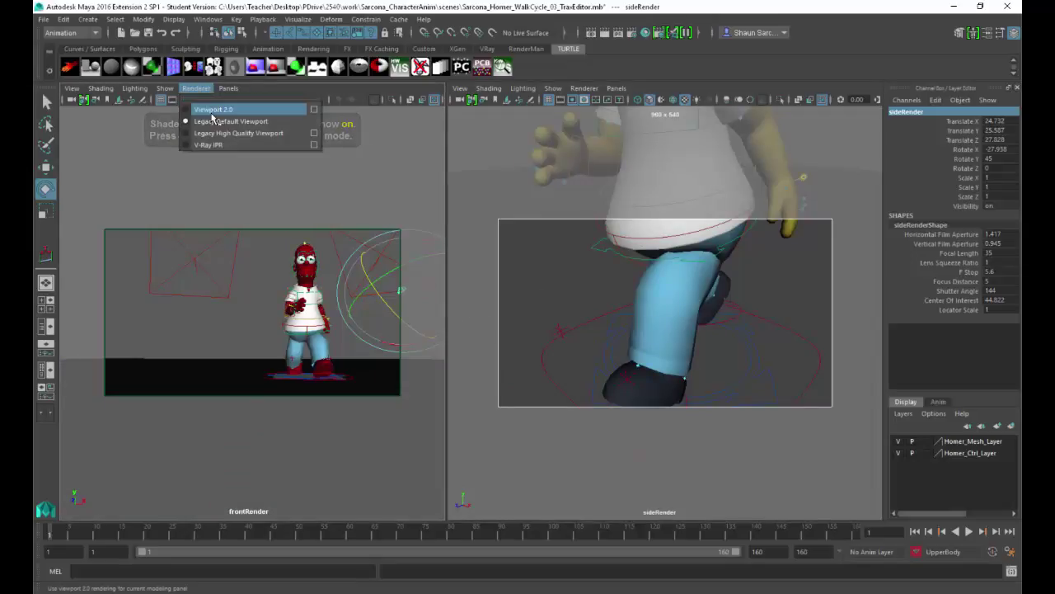
pyautogui.click(215, 111)
# Frame the sideRender camera on Homer's side profile, with his full figure left of centre in the resolution gate and floor below him.
pyautogui.keyDown('alt'); pyautogui.moveTo(736, 342); pyautogui.dragTo(676, 311); pyautogui.keyUp('alt')
pyautogui.keyDown('alt'); pyautogui.moveTo(676, 311); pyautogui.dragTo(717, 405, button='middle'); pyautogui.keyUp('alt')
pyautogui.keyDown('alt'); pyautogui.moveTo(716, 404); pyautogui.dragTo(646, 372, button='right'); pyautogui.keyUp('alt')
pyautogui.keyDown('alt'); pyautogui.moveTo(646, 372); pyautogui.dragTo(578, 391, button='middle'); pyautogui.keyUp('alt')
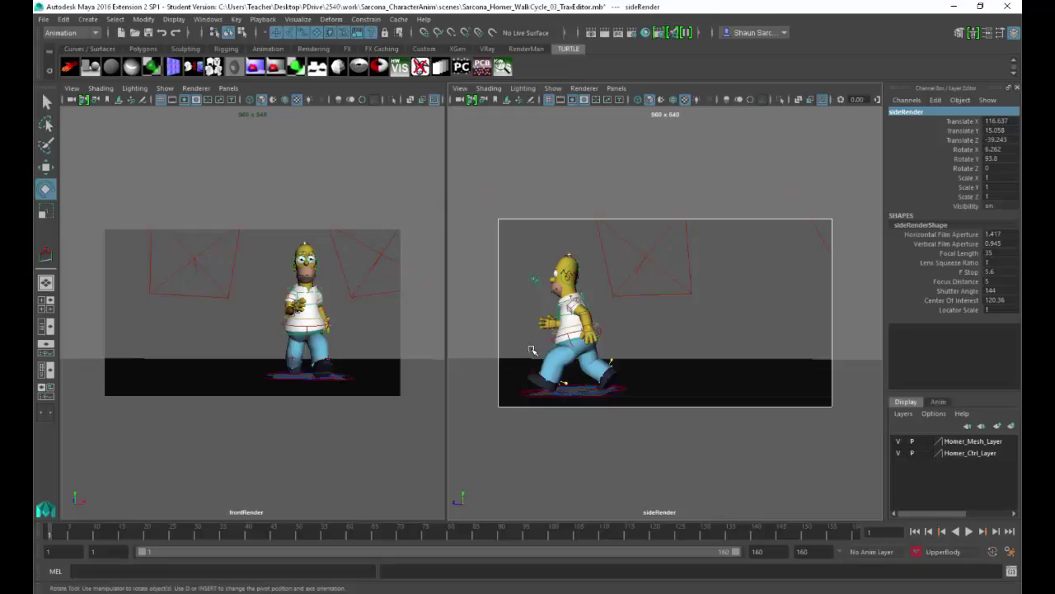
pyautogui.keyDown('alt'); pyautogui.moveTo(537, 344); pyautogui.dragTo(545, 346, button='middle'); pyautogui.keyUp('alt')
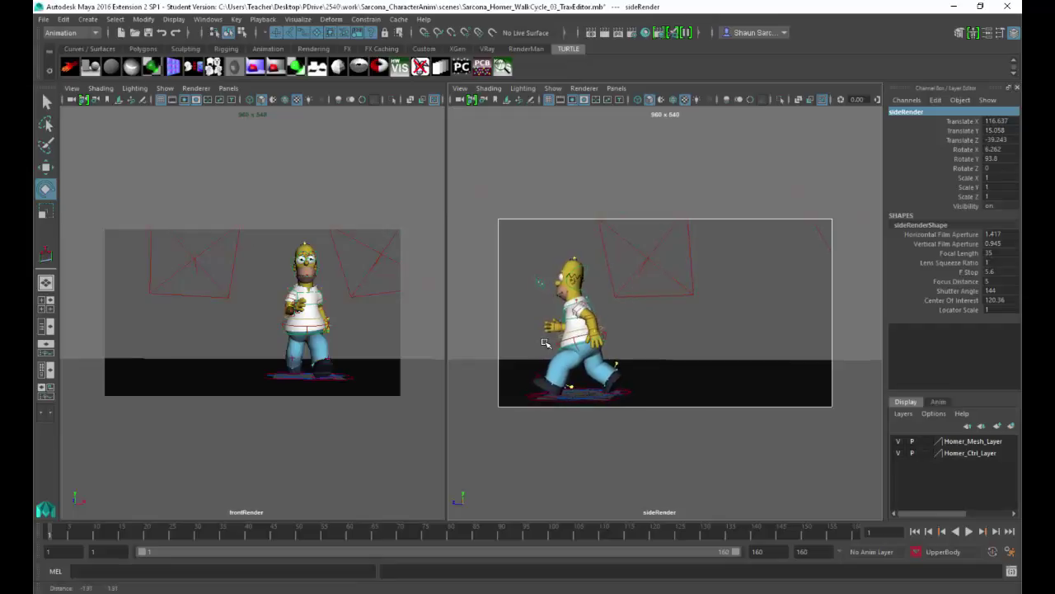
pyautogui.keyDown('alt'); pyautogui.moveTo(546, 345); pyautogui.dragTo(552, 342); pyautogui.keyUp('alt')
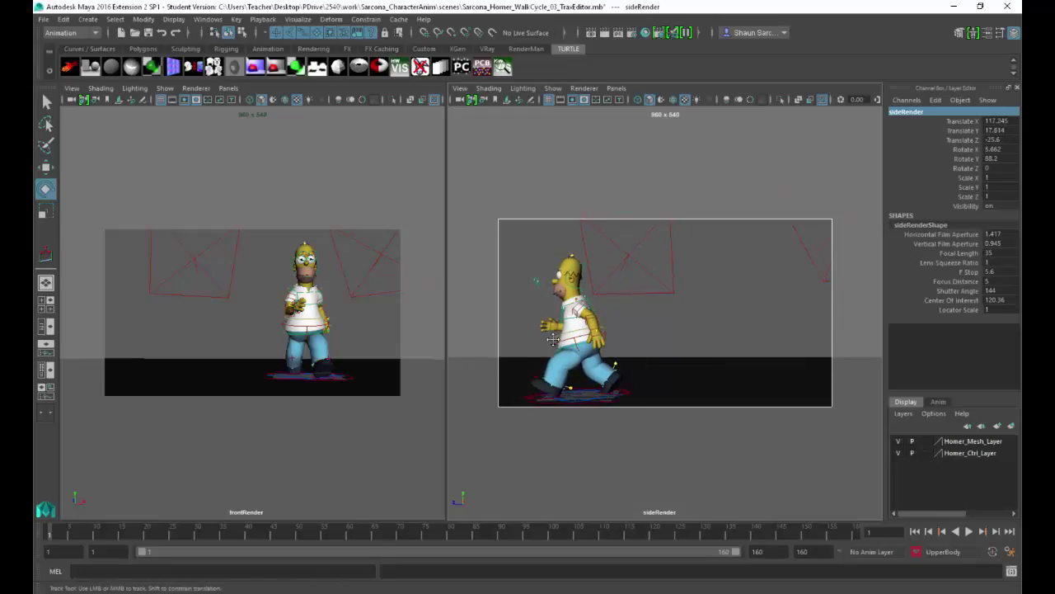
pyautogui.keyDown('alt'); pyautogui.moveTo(553, 341); pyautogui.dragTo(547, 328, button='middle'); pyautogui.keyUp('alt')
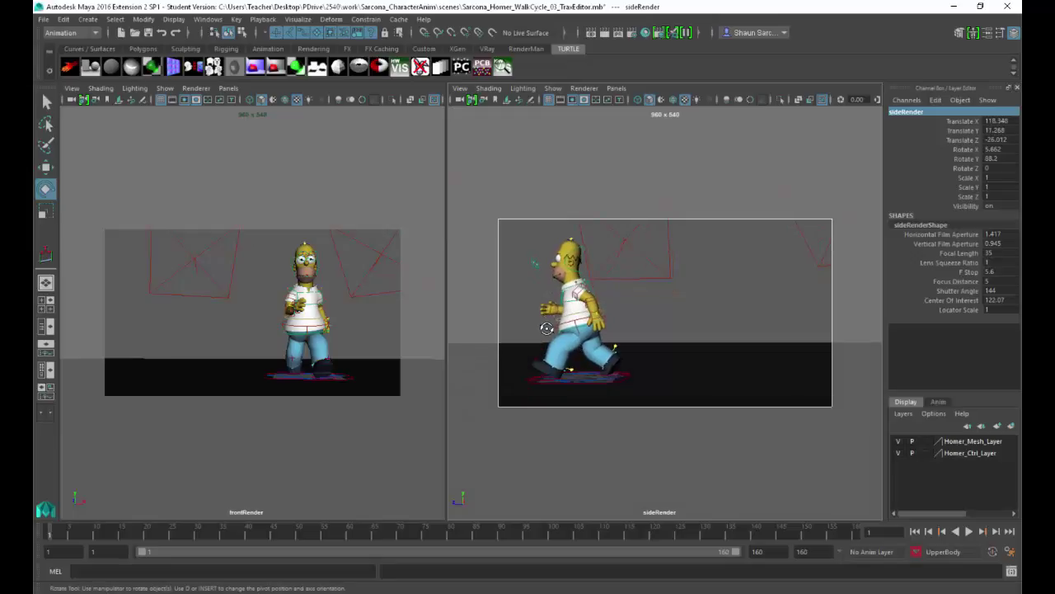
pyautogui.keyDown('alt'); pyautogui.moveTo(547, 328); pyautogui.dragTo(568, 333, button='right'); pyautogui.keyUp('alt')
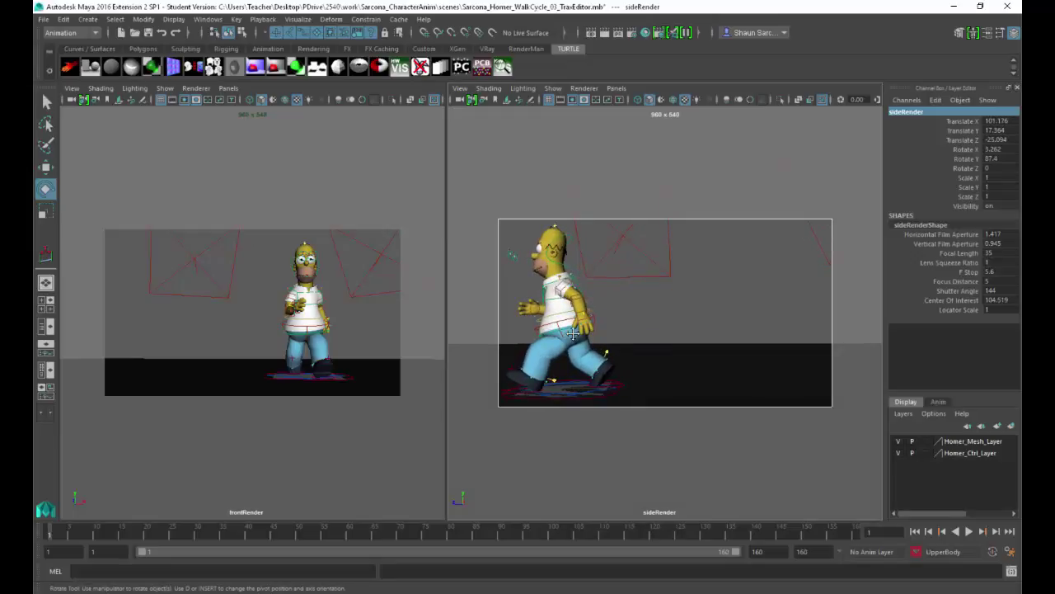
pyautogui.keyDown('alt'); pyautogui.moveTo(569, 334); pyautogui.dragTo(576, 333, button='middle'); pyautogui.keyUp('alt')
pyautogui.keyDown('alt'); pyautogui.moveTo(576, 334); pyautogui.dragTo(577, 329); pyautogui.keyUp('alt')
pyautogui.keyDown('alt'); pyautogui.moveTo(578, 331); pyautogui.dragTo(560, 344, button='right'); pyautogui.keyUp('alt')
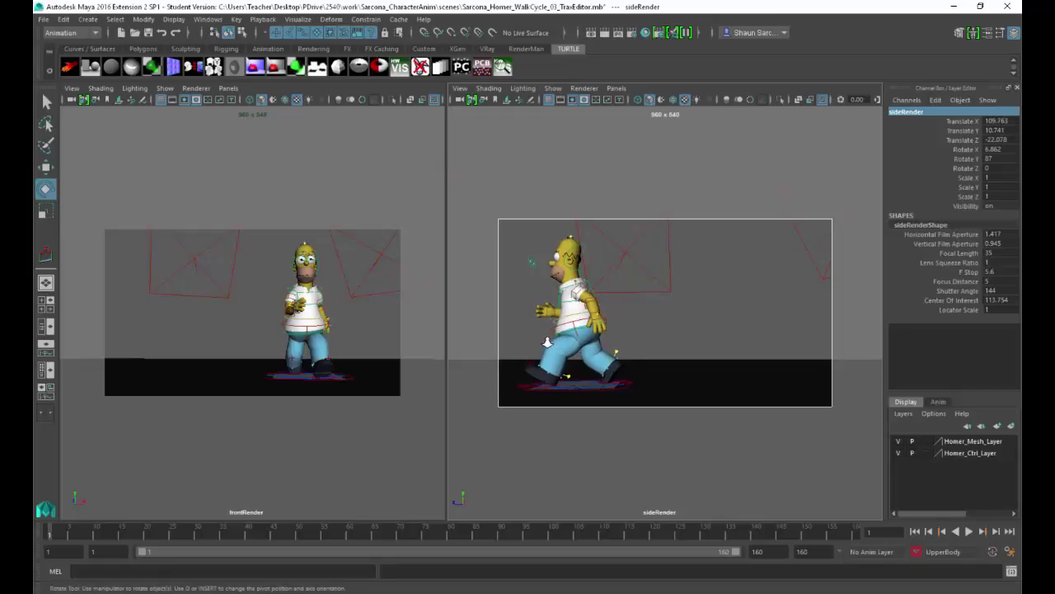
pyautogui.keyDown('alt'); pyautogui.moveTo(550, 343); pyautogui.dragTo(553, 339, button='right'); pyautogui.keyUp('alt')
pyautogui.keyDown('alt'); pyautogui.moveTo(553, 338); pyautogui.dragTo(545, 335, button='middle'); pyautogui.keyUp('alt')
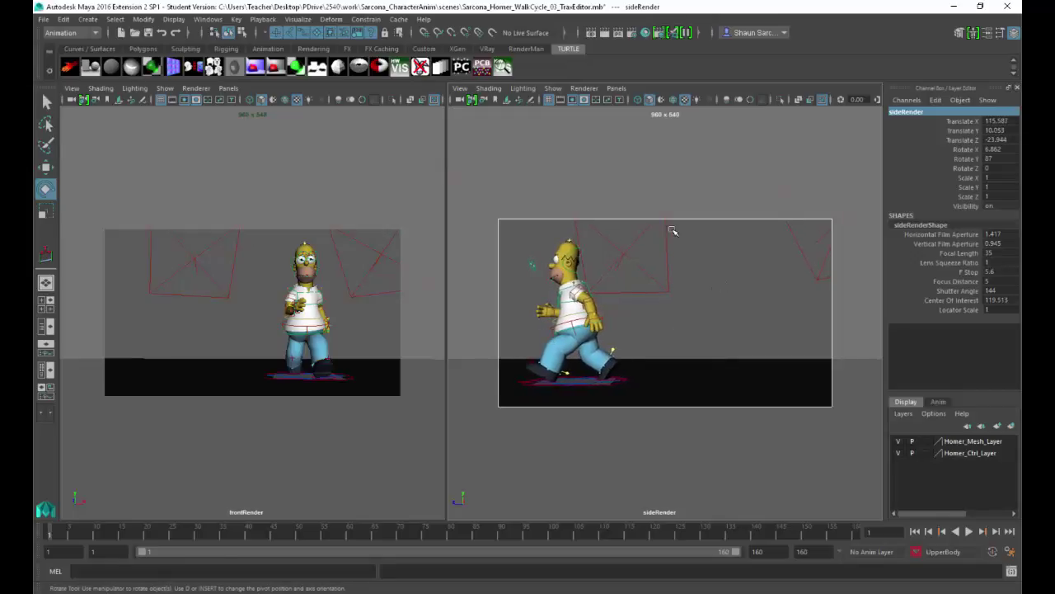
# Test-render the current frame with mental ray from the sideRender camera and again from the frontRender camera.
pyautogui.click(603, 34)
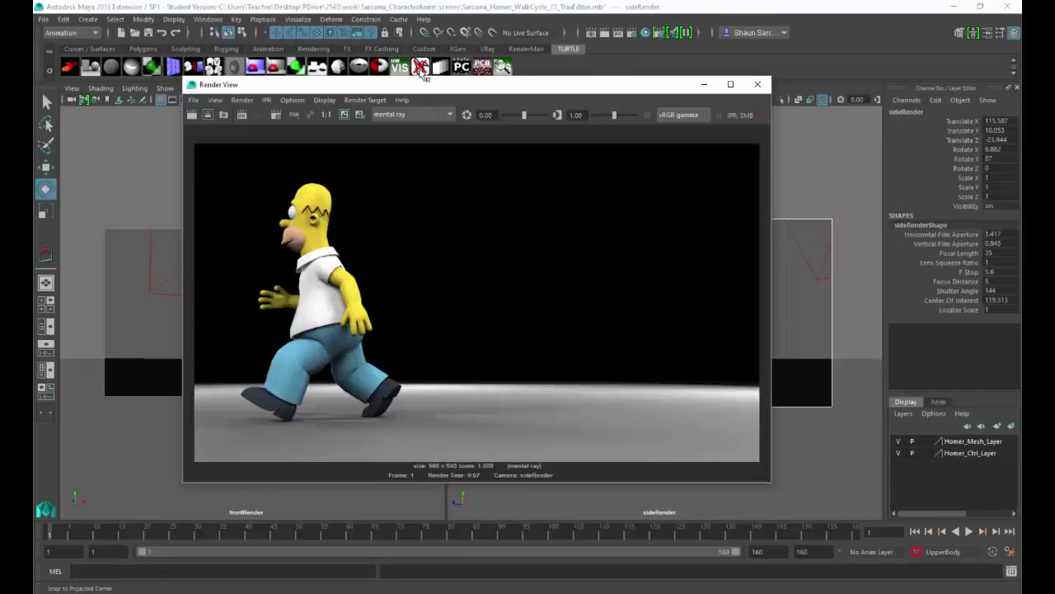
pyautogui.moveTo(467, 86); pyautogui.dragTo(884, 83)
pyautogui.click(342, 150)
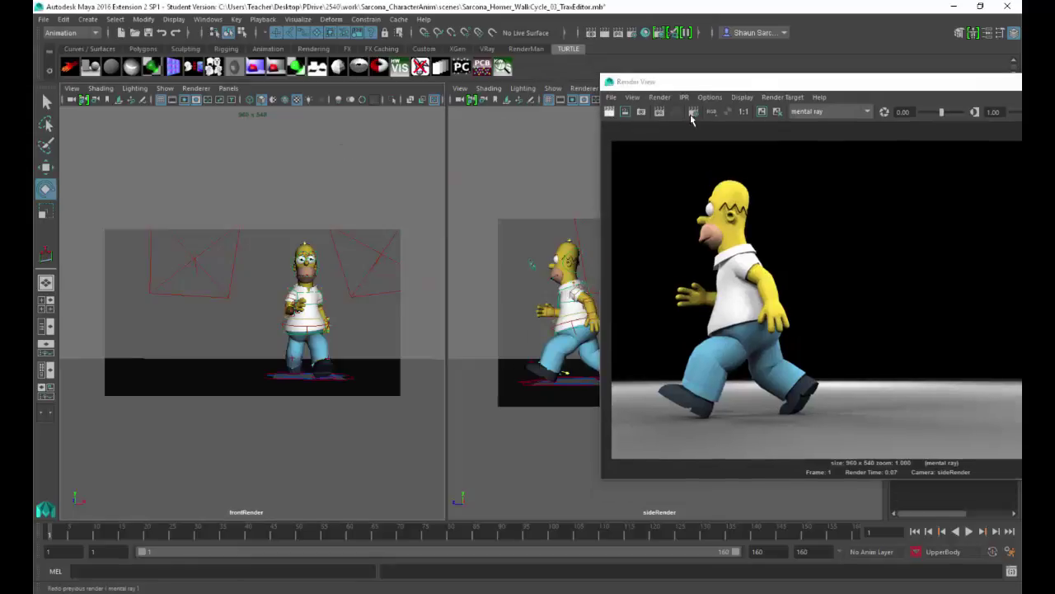
pyautogui.click(764, 114)
pyautogui.rightClick(610, 112)
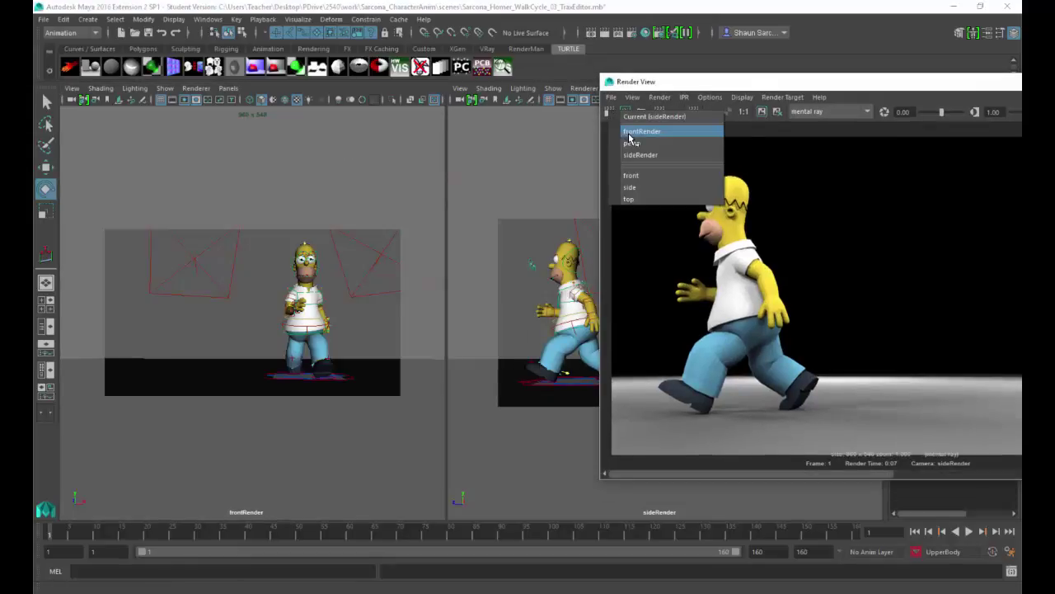
pyautogui.click(628, 133)
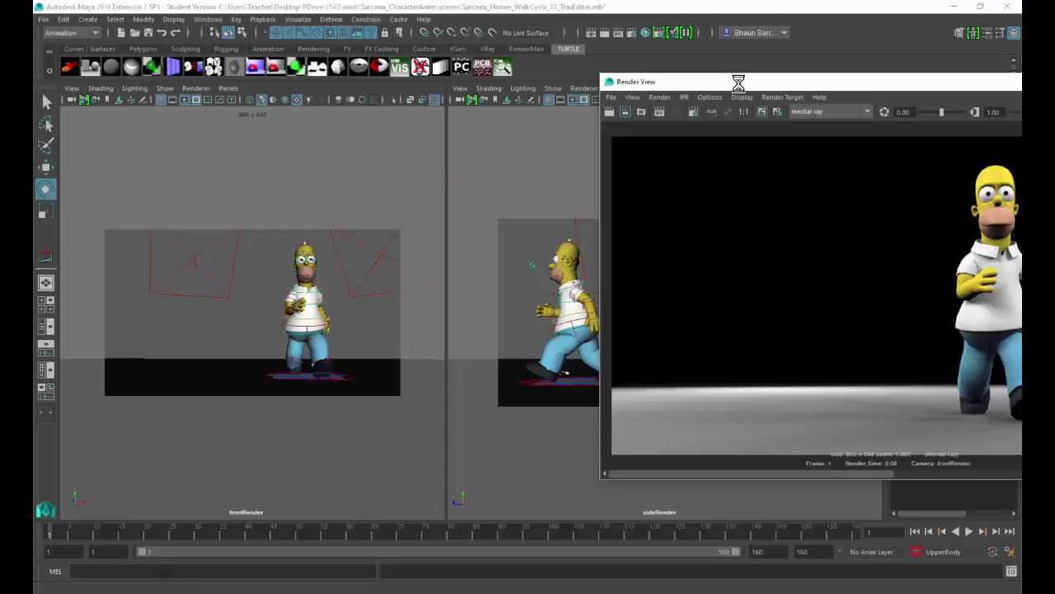
pyautogui.moveTo(738, 88); pyautogui.dragTo(349, 82)
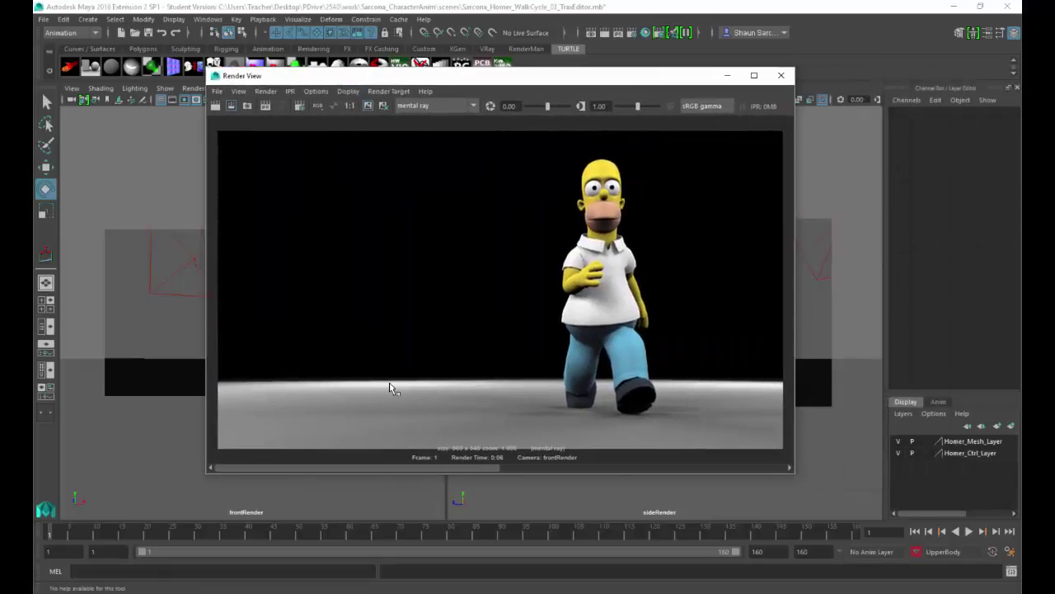
pyautogui.moveTo(391, 469); pyautogui.dragTo(435, 434)
# In the render settings, make frontRender and sideRender the two renderable cameras in place of persp.
pyautogui.click(316, 106)
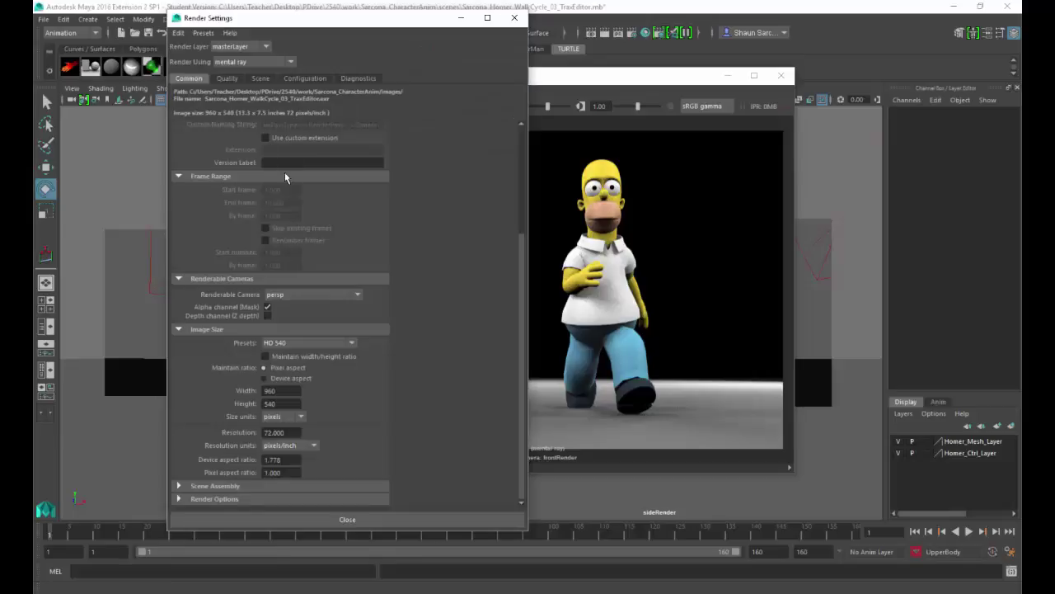
pyautogui.click(317, 296)
pyautogui.click(301, 328)
pyautogui.click(334, 296)
pyautogui.click(312, 402)
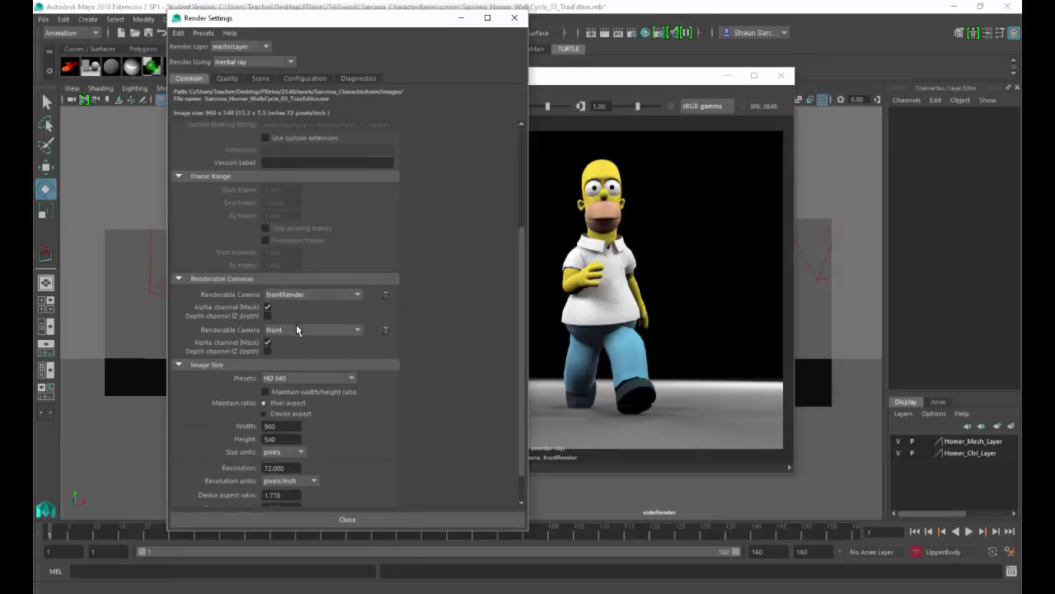
pyautogui.click(299, 331)
pyautogui.click(309, 381)
# Set the render's file name prefix to HomerWalkCycle_<Camera>, using the inserted camera name keyword.
pyautogui.scroll(4, 432, 335)
pyautogui.click(357, 185)
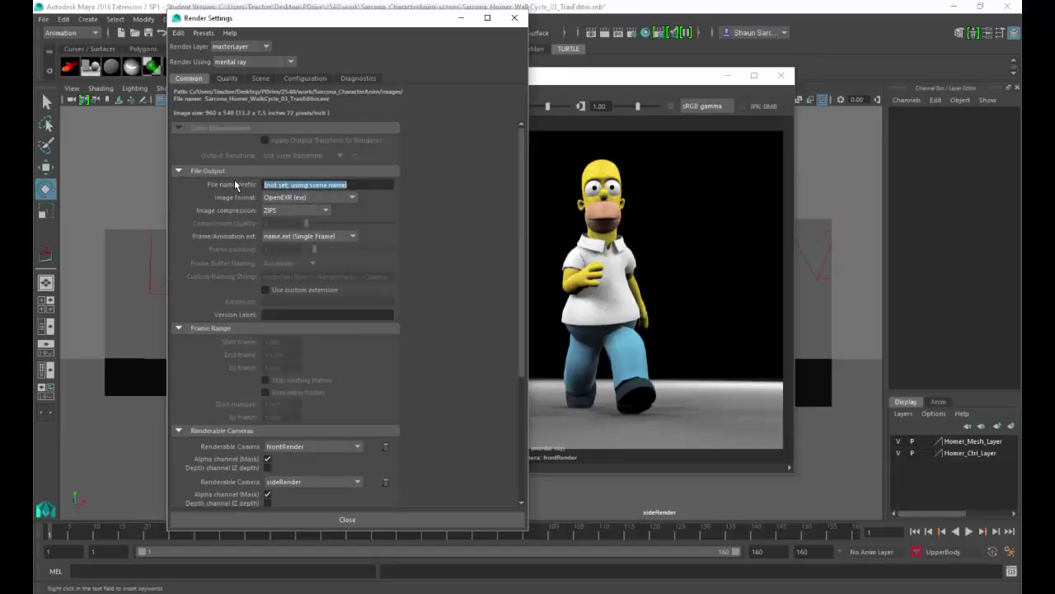
pyautogui.write('HOme')
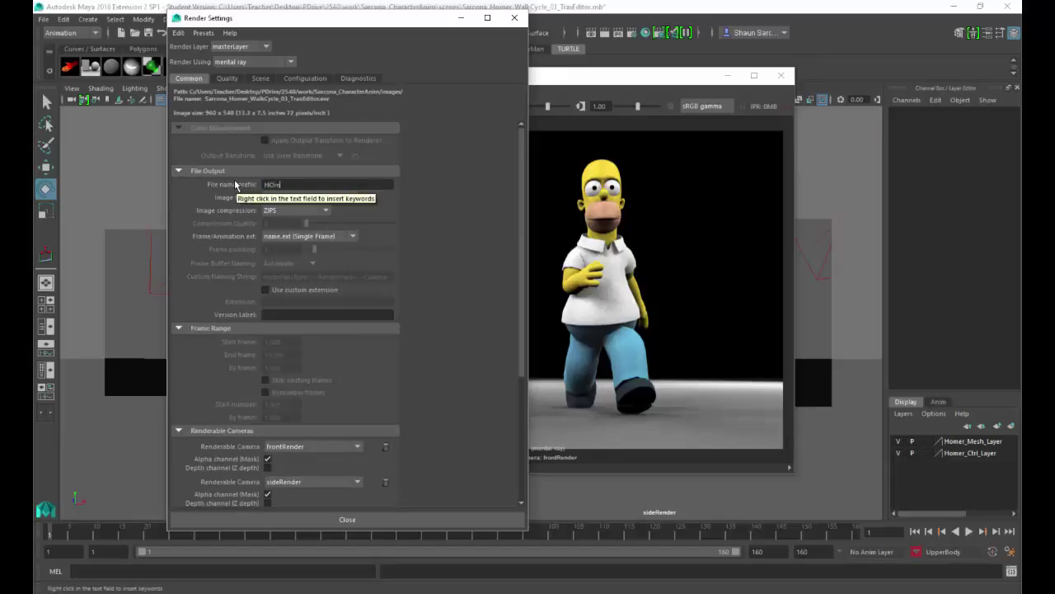
pyautogui.press('BackSpace')
pyautogui.press('BackSpace')
pyautogui.write('omerWalkCycle_')
pyautogui.rightClick(354, 187)
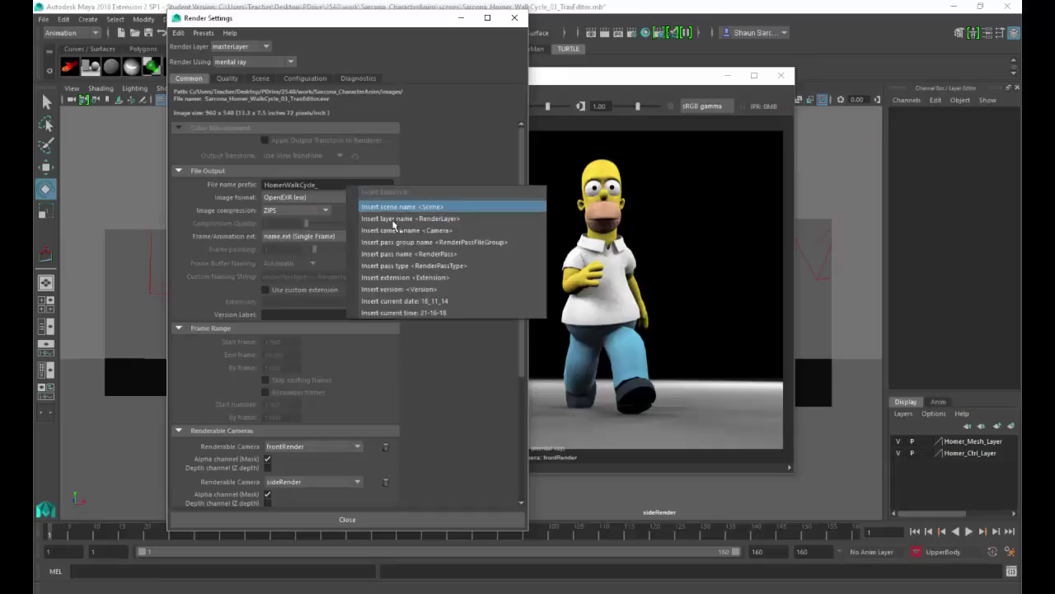
pyautogui.click(397, 235)
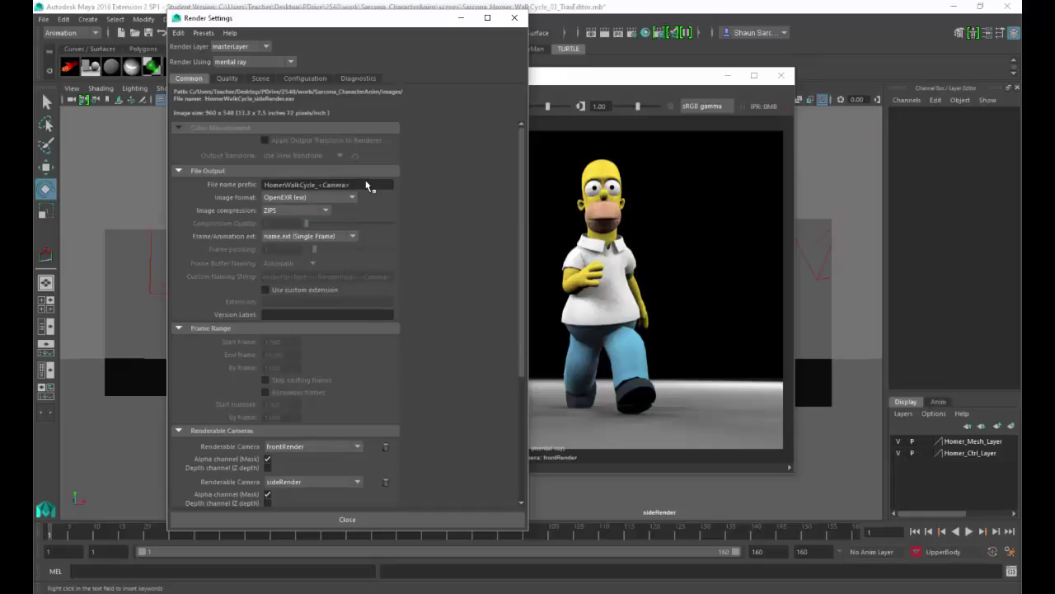
pyautogui.press('Return')
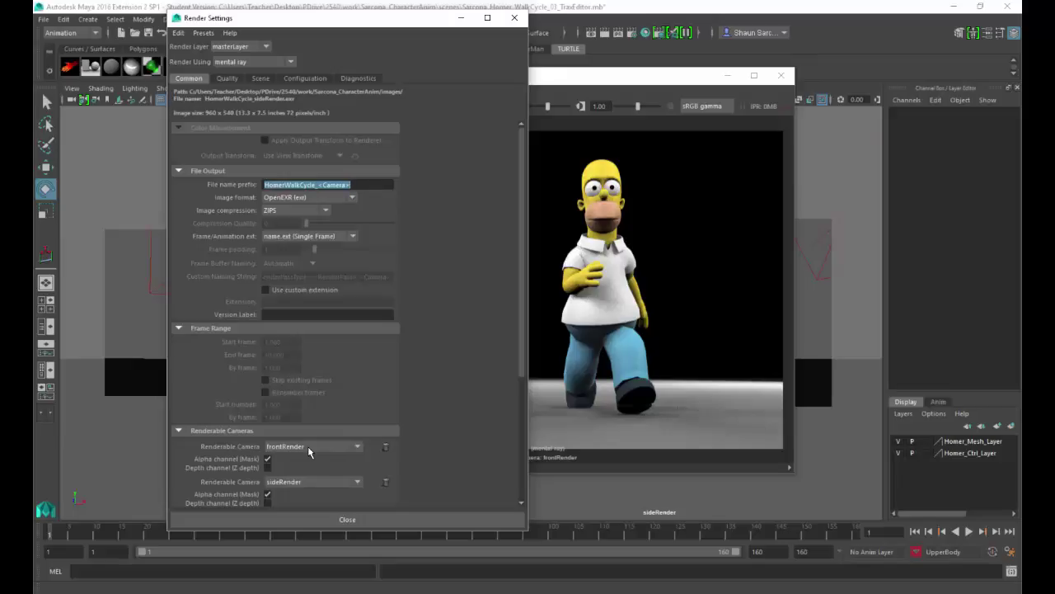
pyautogui.moveTo(371, 186); pyautogui.dragTo(320, 192)
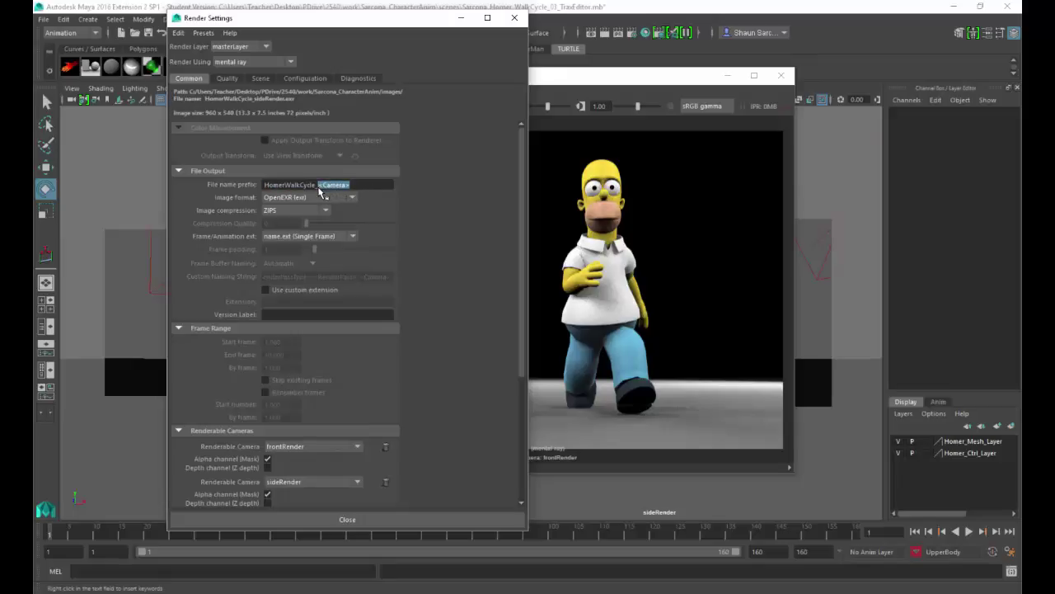
# Set the frame/animation extension to name.#.ext and the end frame to 160.
pyautogui.click(290, 237)
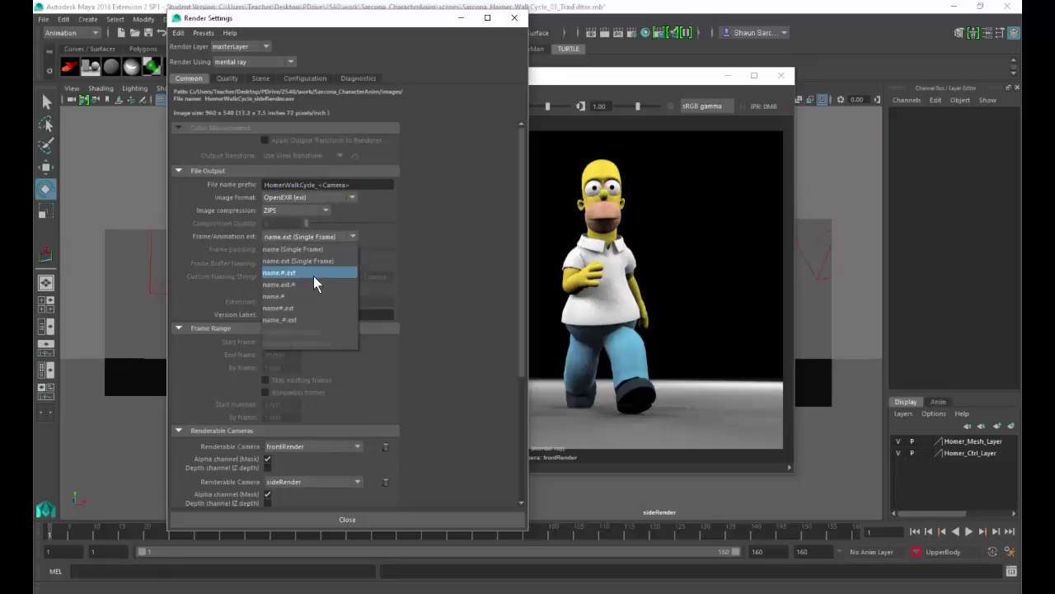
pyautogui.click(310, 281)
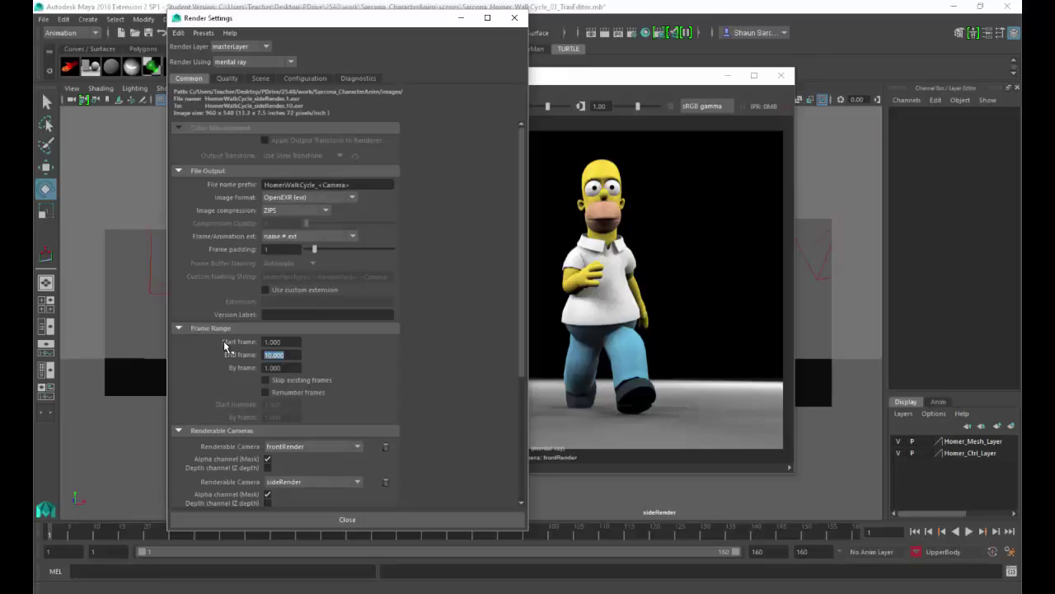
pyautogui.press('Return')
# Review the sampling quality, frame range, renderable cameras and image size, and close the render settings.
pyautogui.click(261, 79)
pyautogui.click(229, 80)
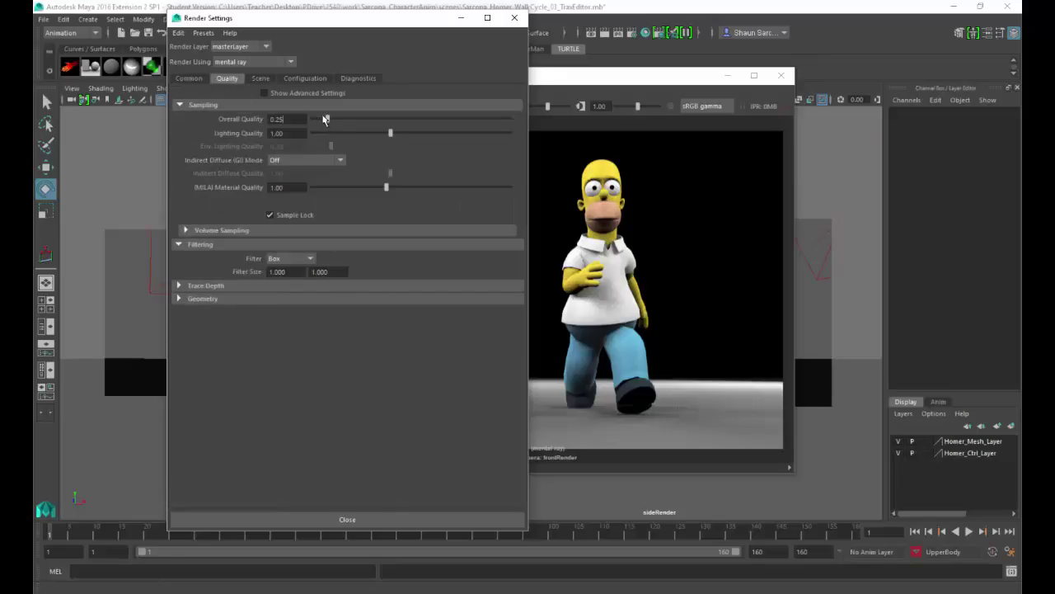
pyautogui.click(195, 79)
pyautogui.scroll(-6, 338, 368)
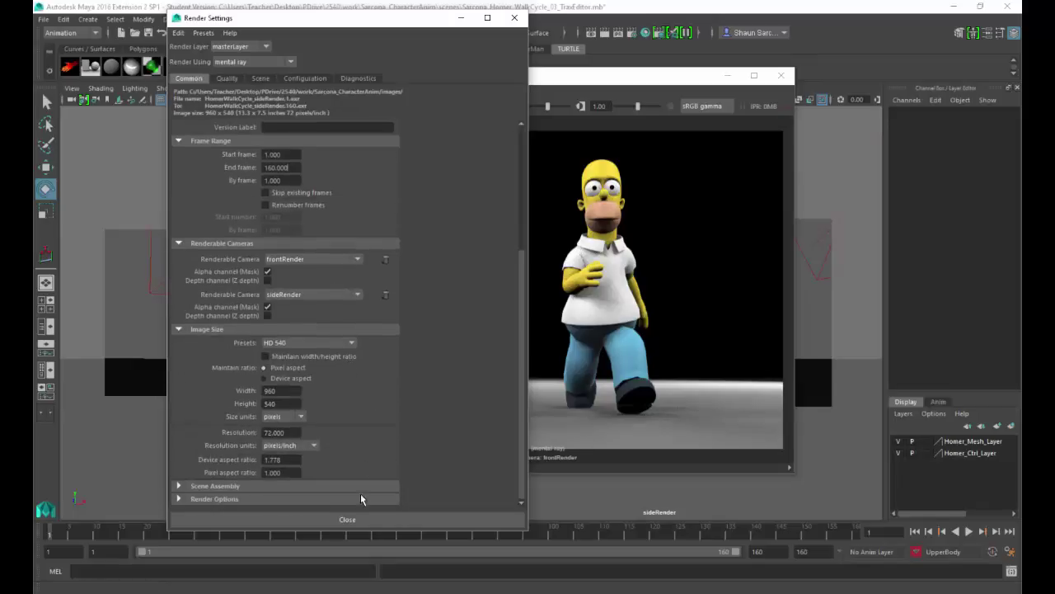
pyautogui.click(354, 519)
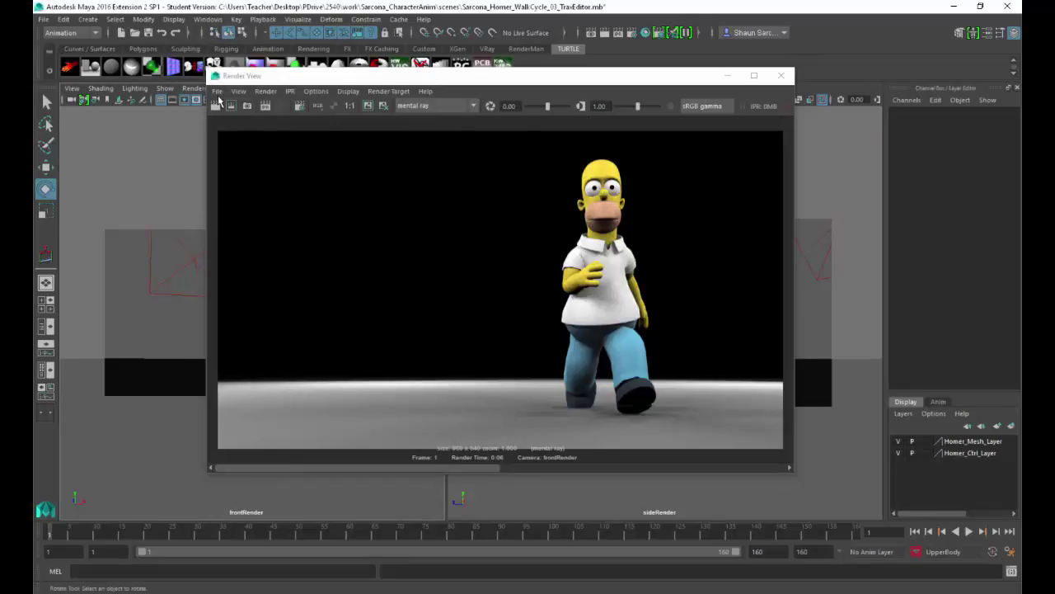
# Launch Adobe After Effects CC 2015.3 and dismiss its plug-in warning.
pyautogui.press('super')
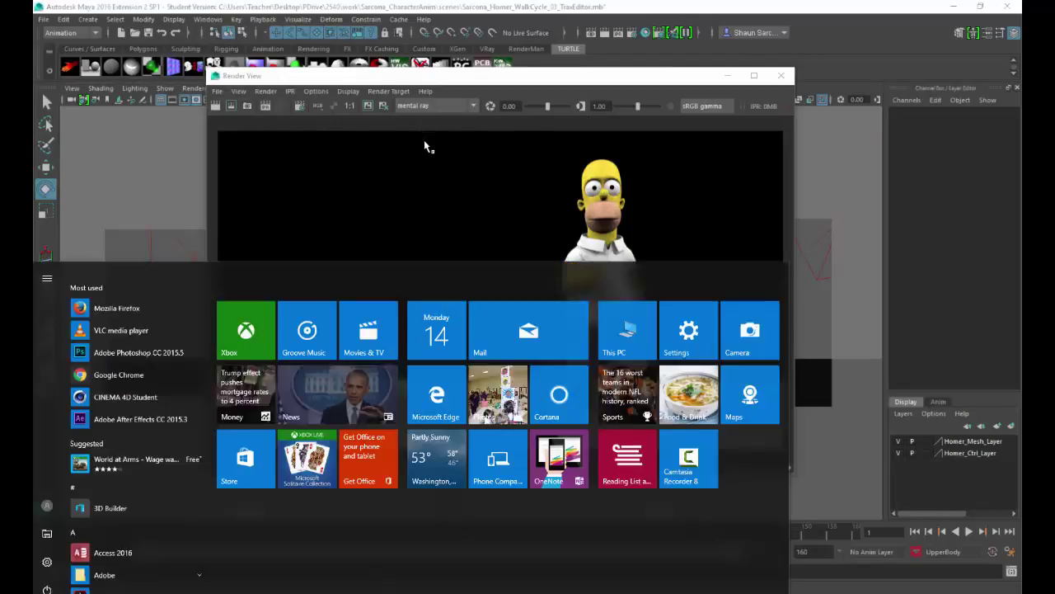
pyautogui.write('after')
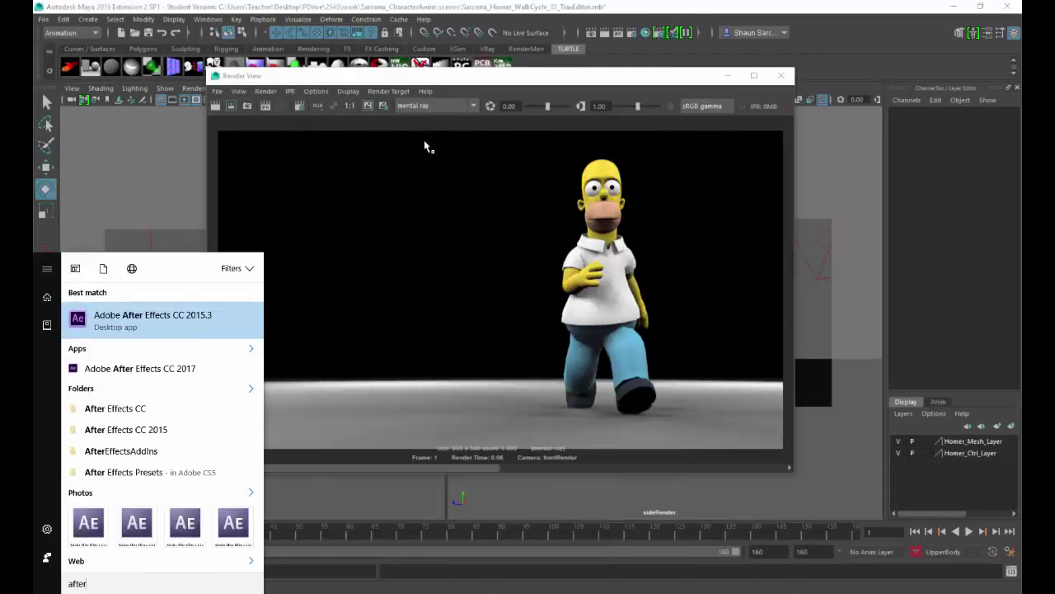
pyautogui.press('Return')
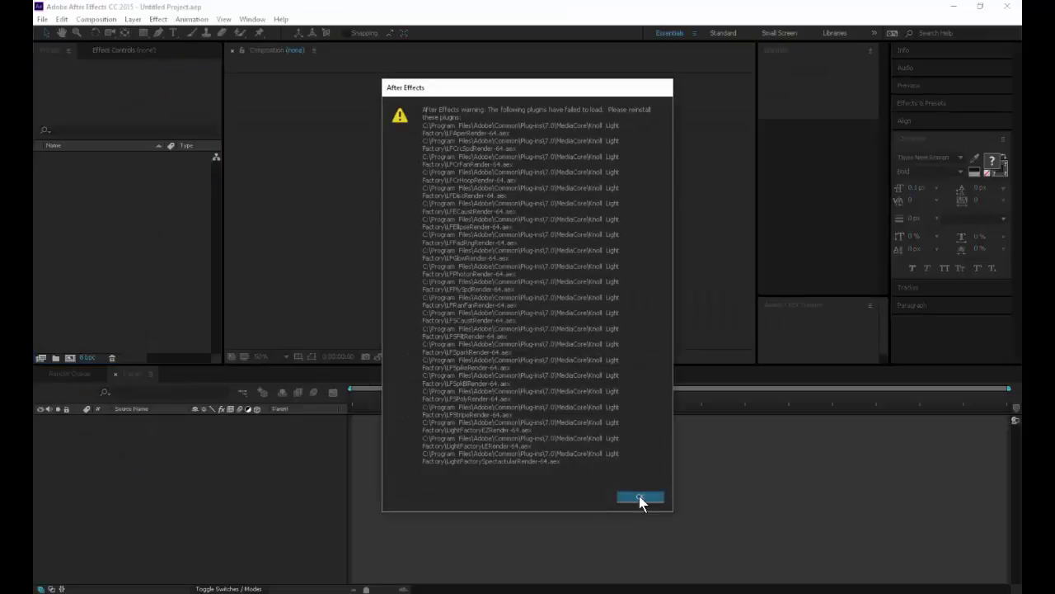
pyautogui.click(640, 498)
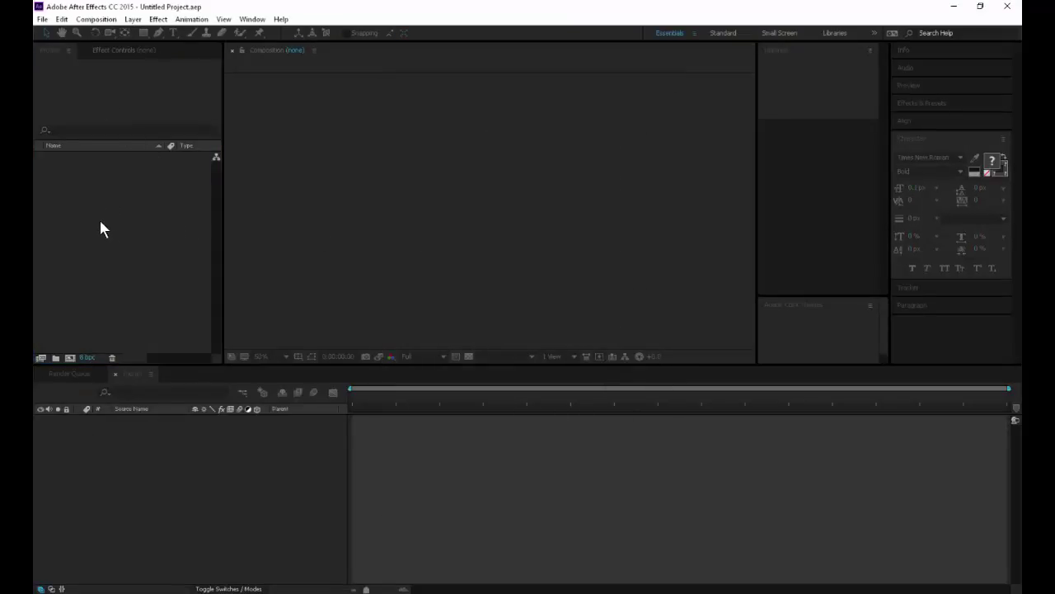
# Import the Homer WalkCycle_03_TraxEditor image from the Desktop PDrive/2540/work CharacterAnim project's images/tmp folder and open it for viewing.
pyautogui.doubleClick(183, 176)
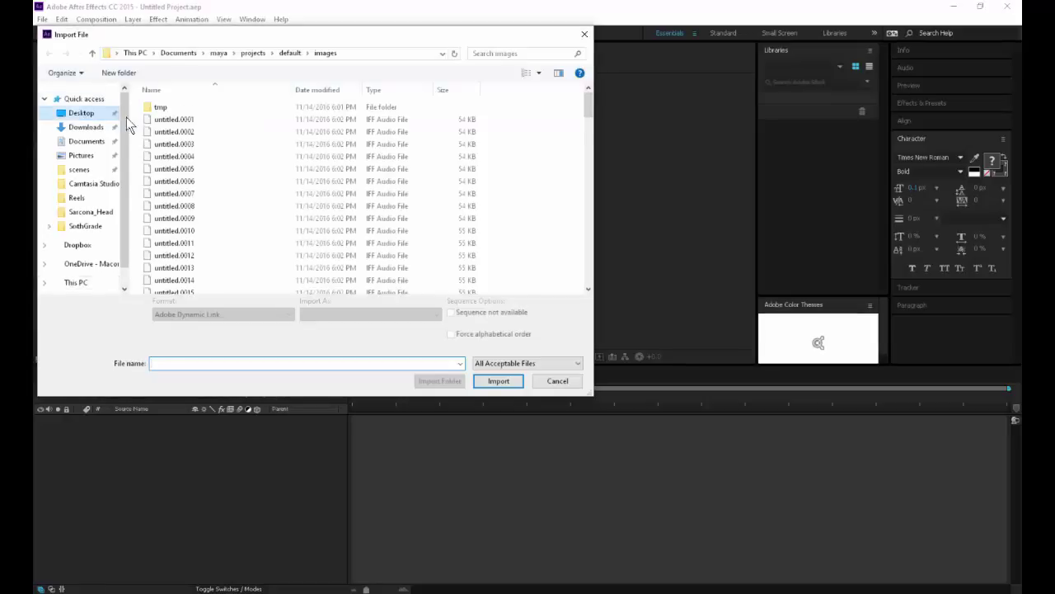
pyautogui.click(83, 115)
pyautogui.doubleClick(172, 118)
pyautogui.doubleClick(162, 155)
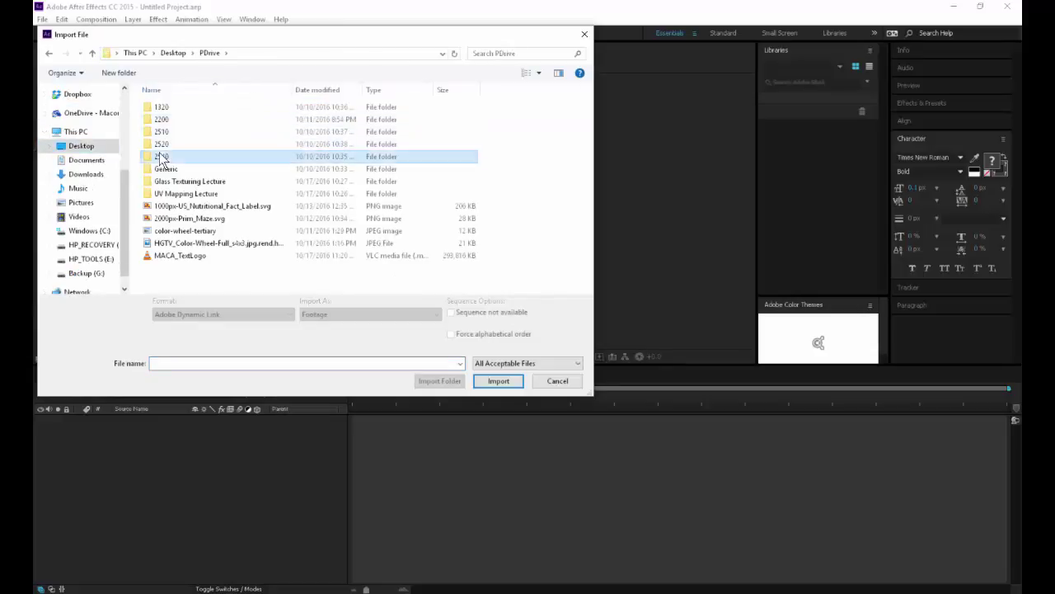
pyautogui.doubleClick(165, 109)
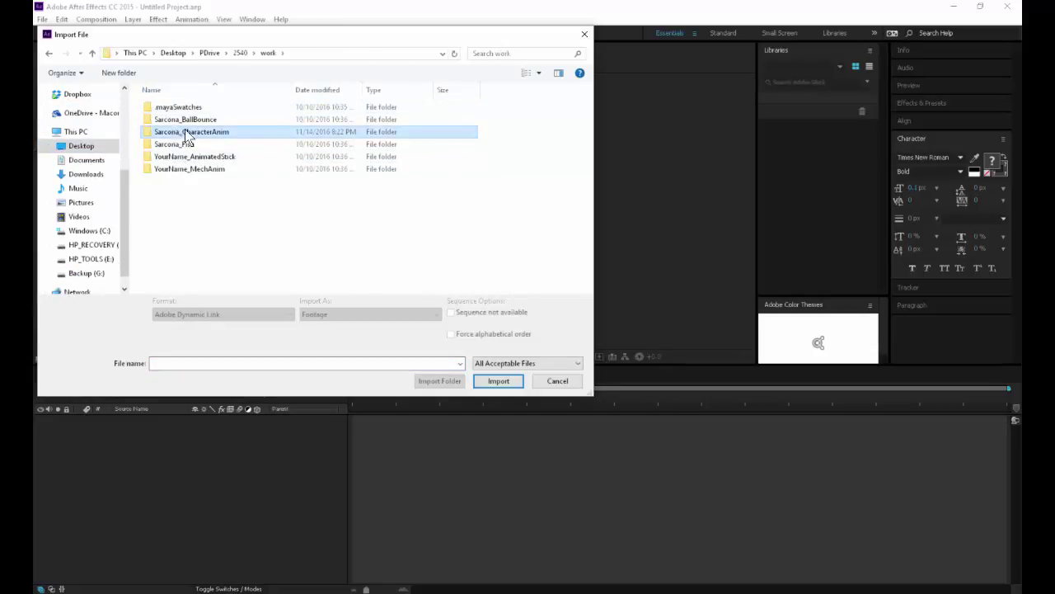
pyautogui.doubleClick(169, 132)
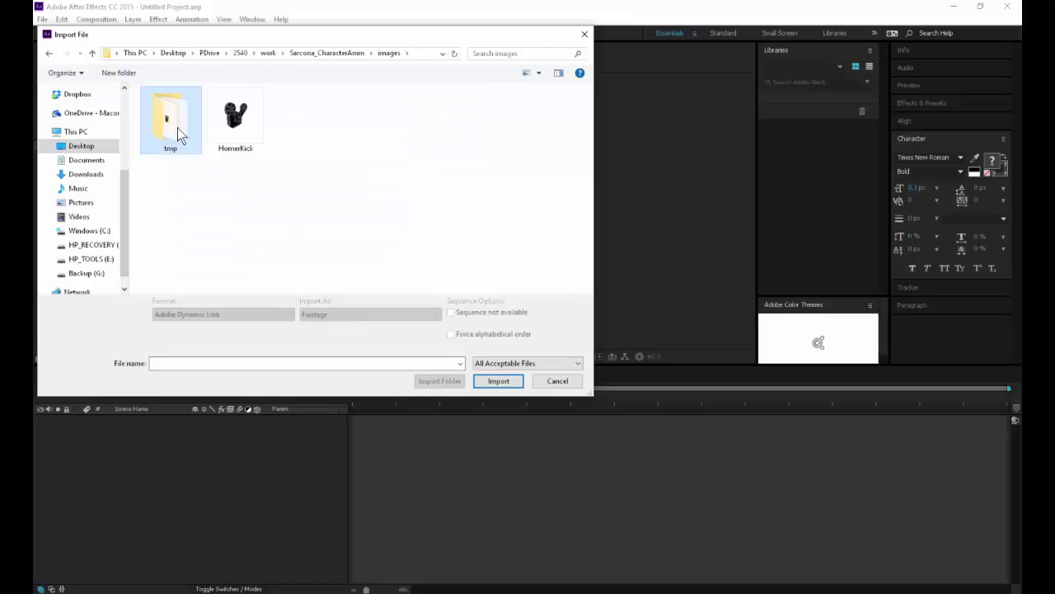
pyautogui.doubleClick(173, 130)
pyautogui.click(168, 114)
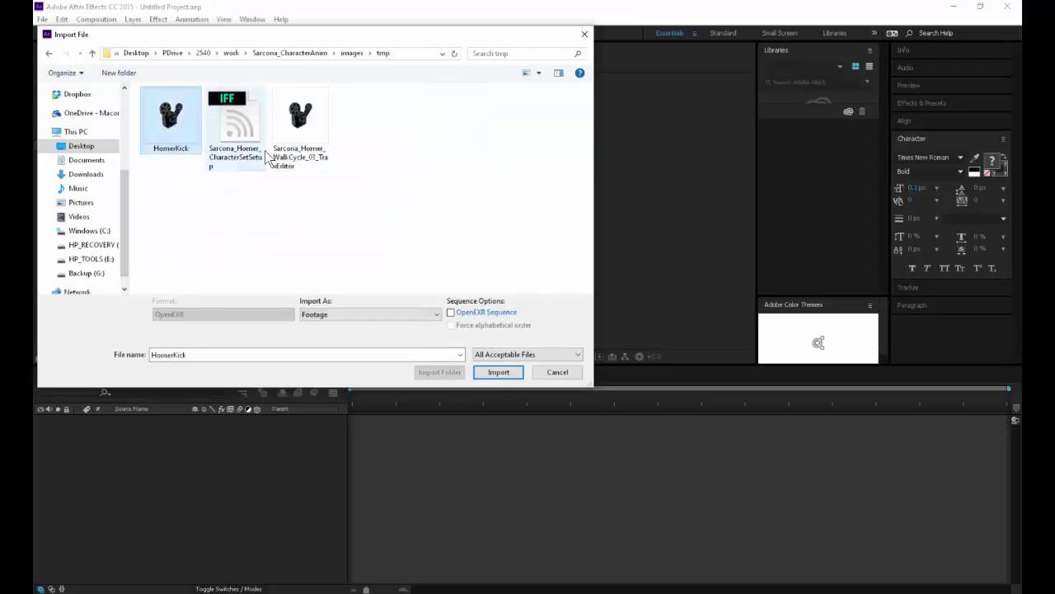
pyautogui.click(312, 126)
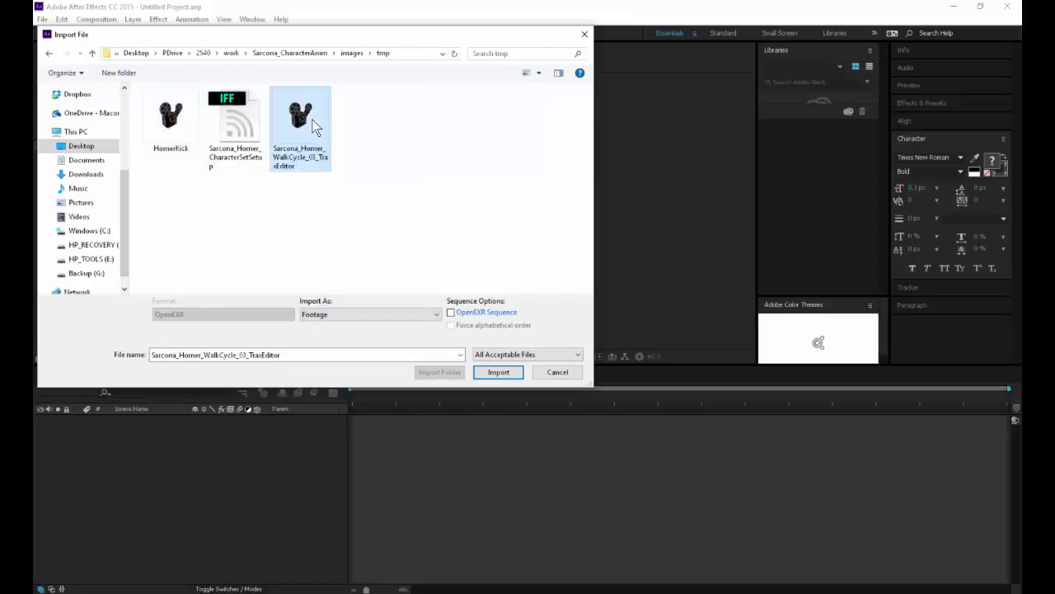
pyautogui.doubleClick(313, 126)
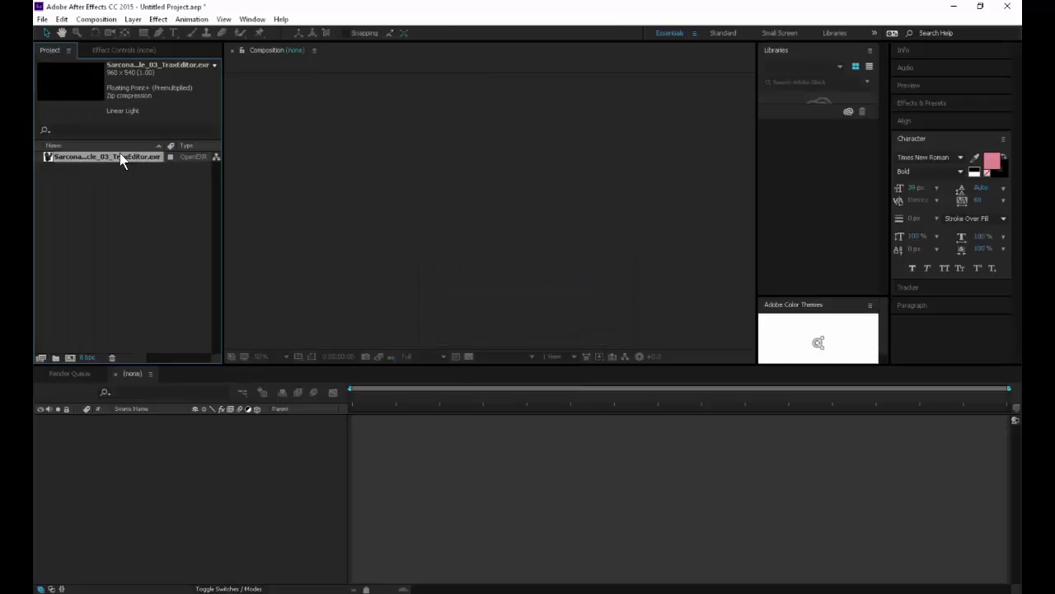
pyautogui.doubleClick(120, 157)
# Switch to Maya and set the Render View's image save mode to Save Color-Managed Image.
pyautogui.hotkey('alt', 'Tab')
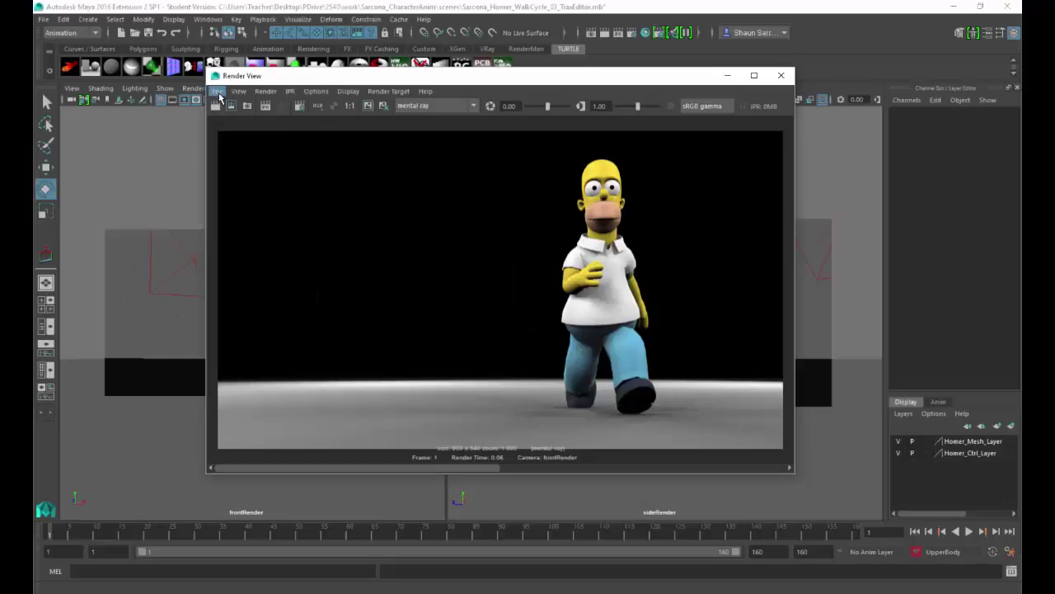
pyautogui.click(217, 92)
pyautogui.click(365, 129)
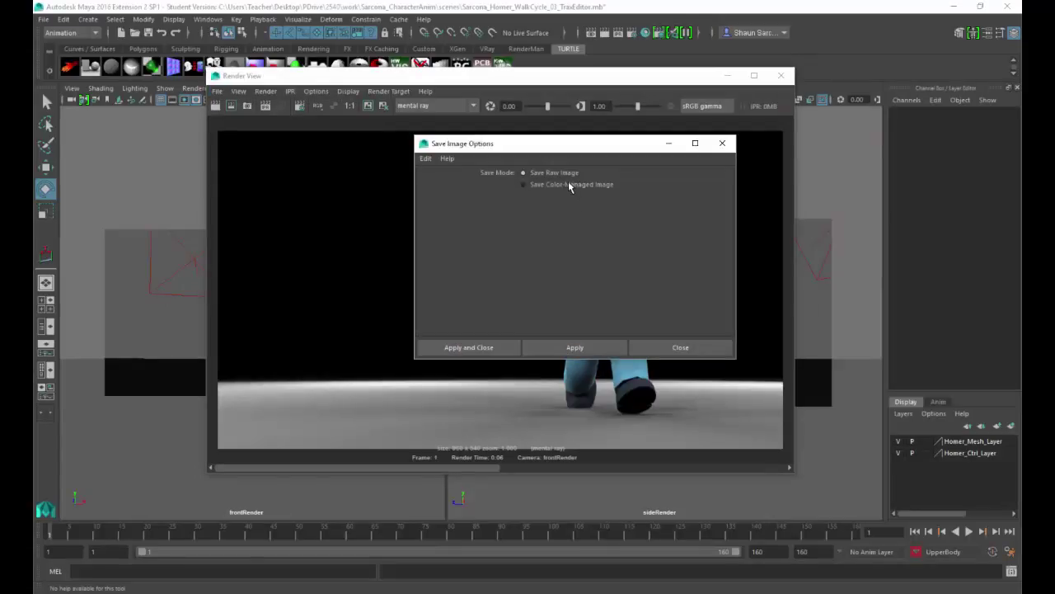
pyautogui.click(469, 347)
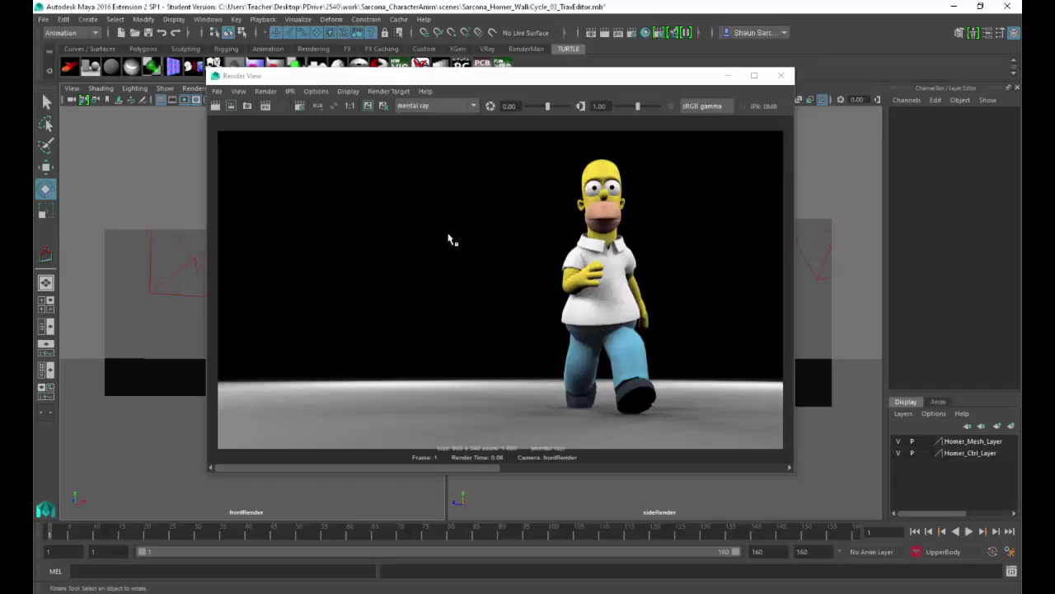
pyautogui.click(217, 91)
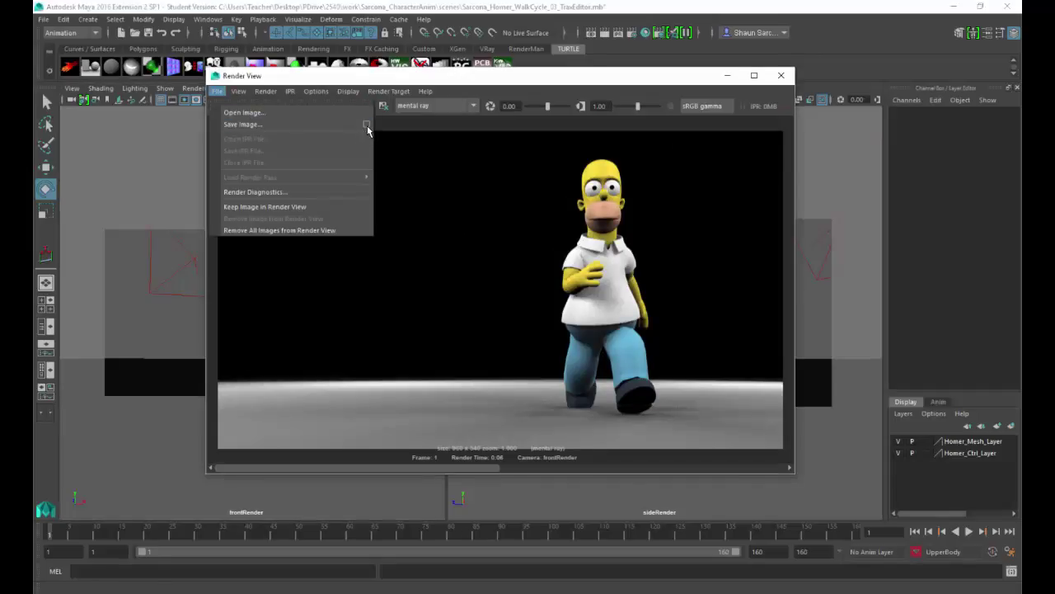
pyautogui.click(367, 125)
pyautogui.click(480, 348)
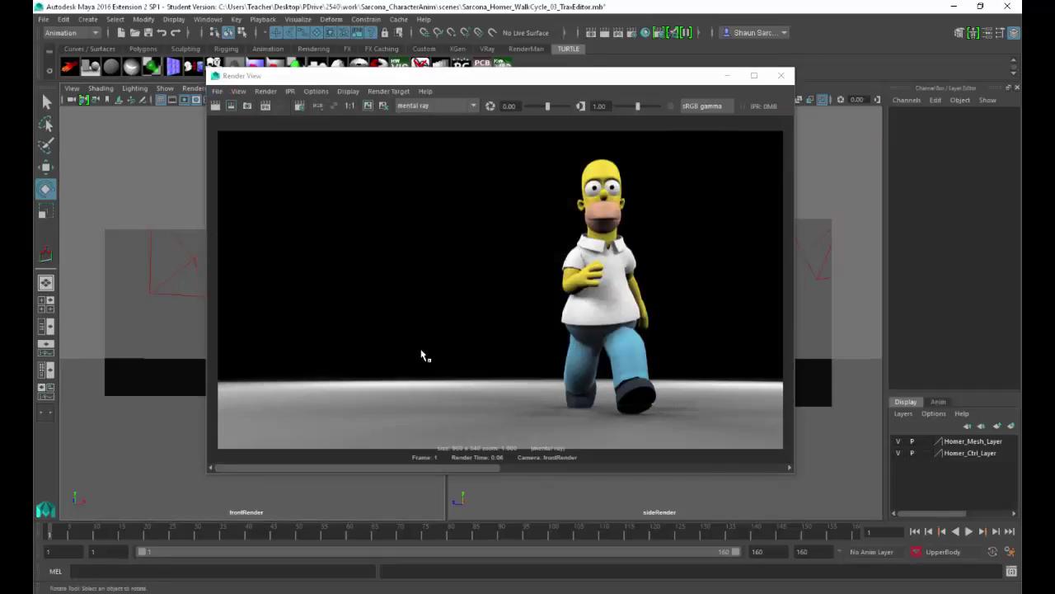
# Save the frontRender image as Front in Maya IFF format in the project's images folder.
pyautogui.click(217, 91)
pyautogui.click(235, 122)
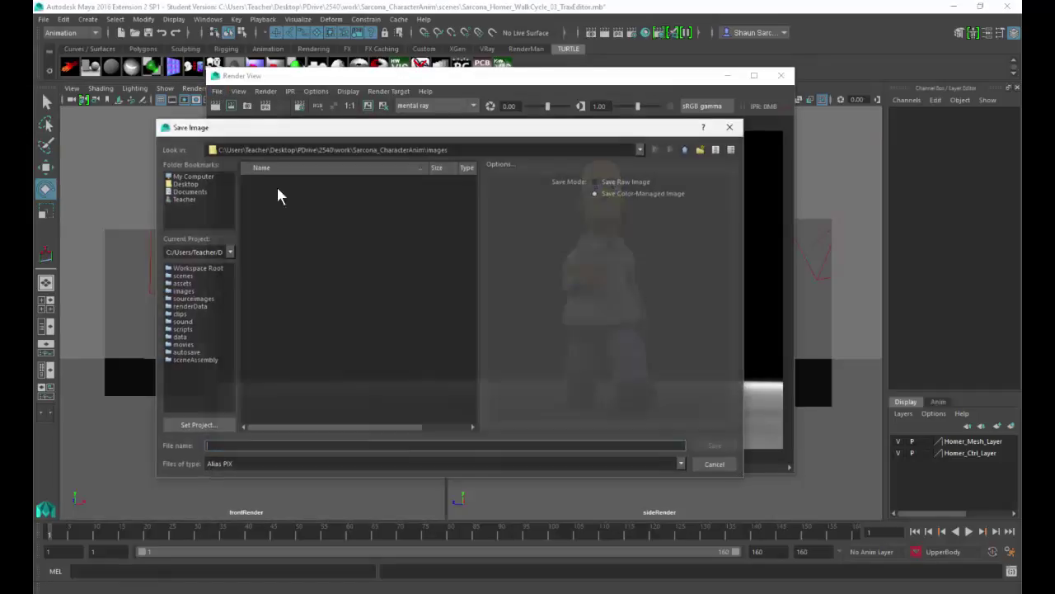
pyautogui.click(258, 465)
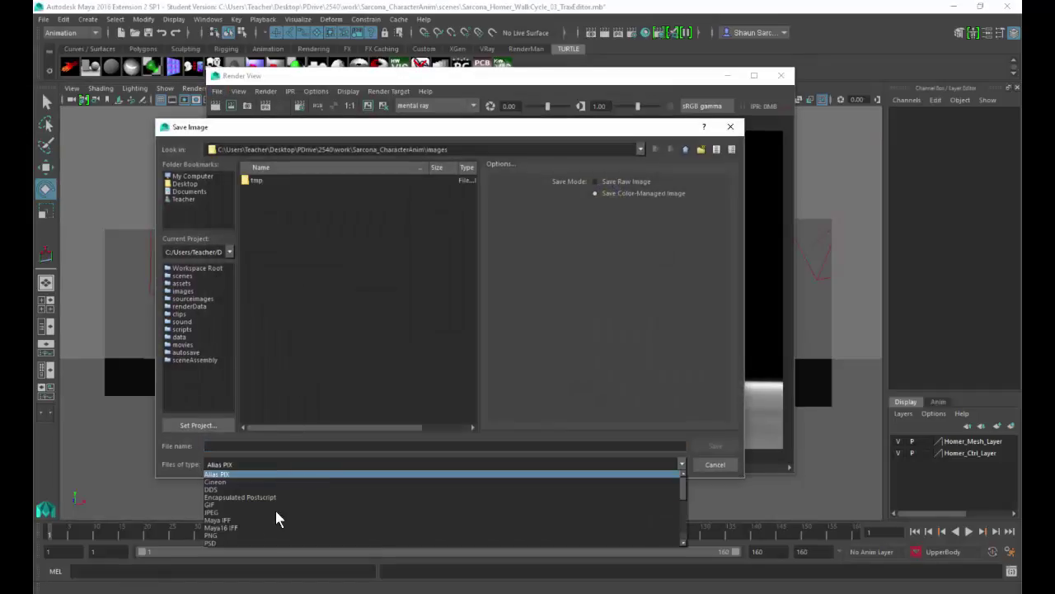
pyautogui.click(267, 526)
pyautogui.click(249, 446)
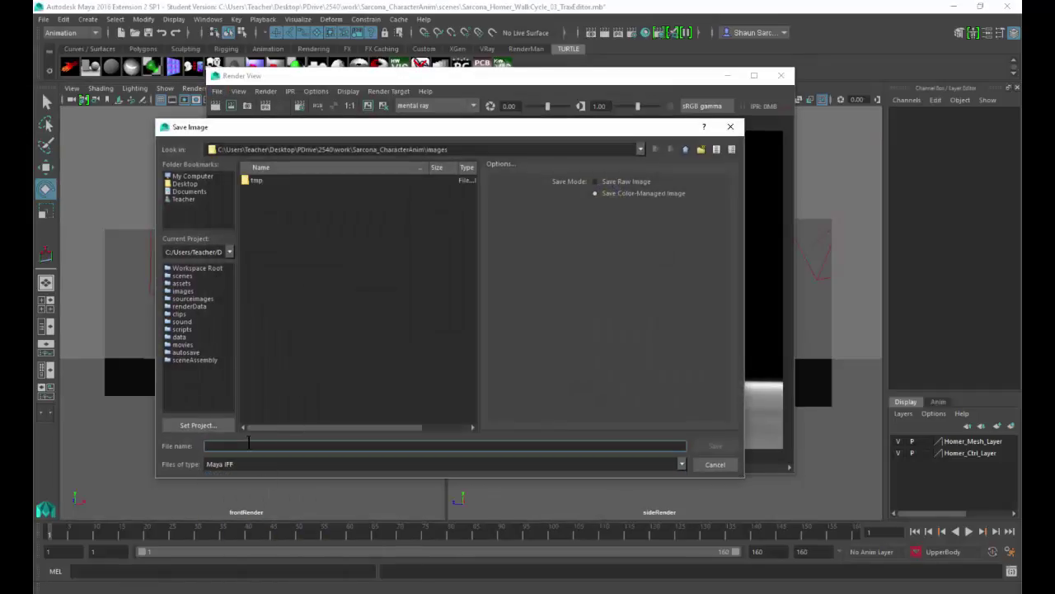
pyautogui.write('Front')
pyautogui.press('Return')
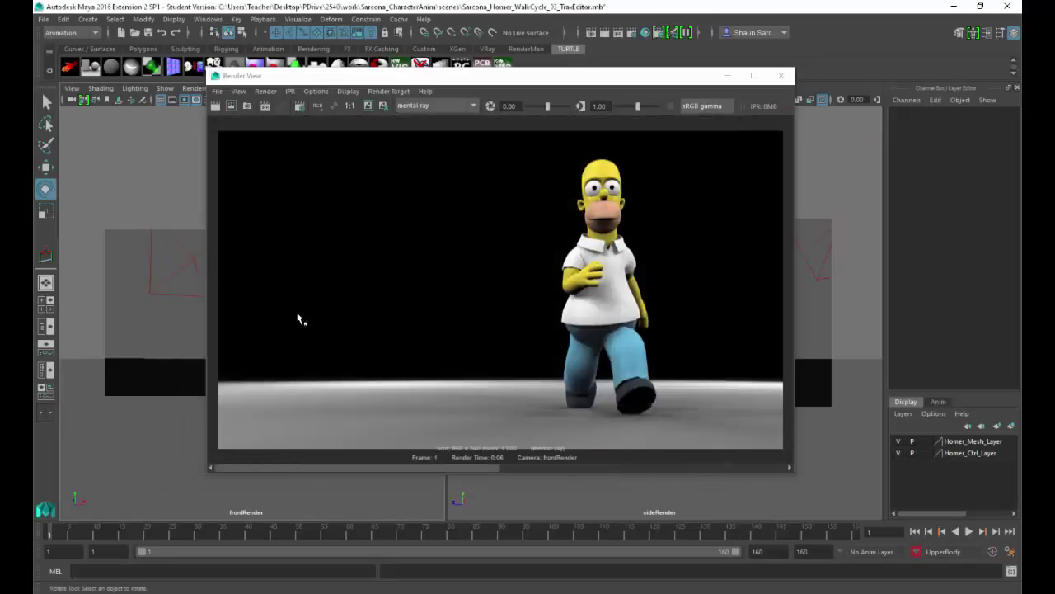
# Bring up the kept sideRender image in the Render View and save it as Side in Maya IFF format.
pyautogui.click(538, 467)
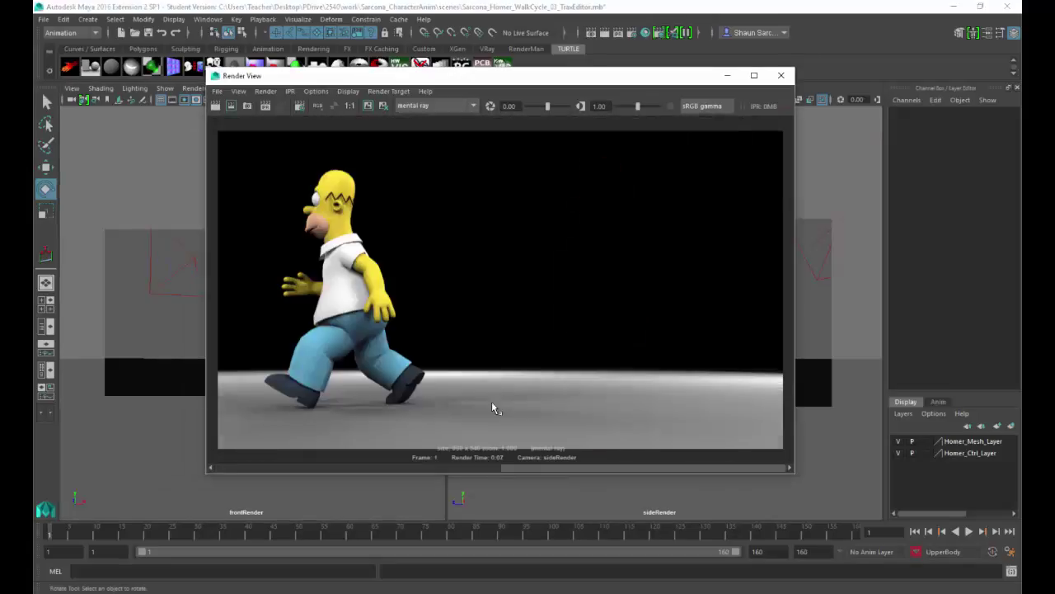
pyautogui.click(218, 92)
pyautogui.click(244, 125)
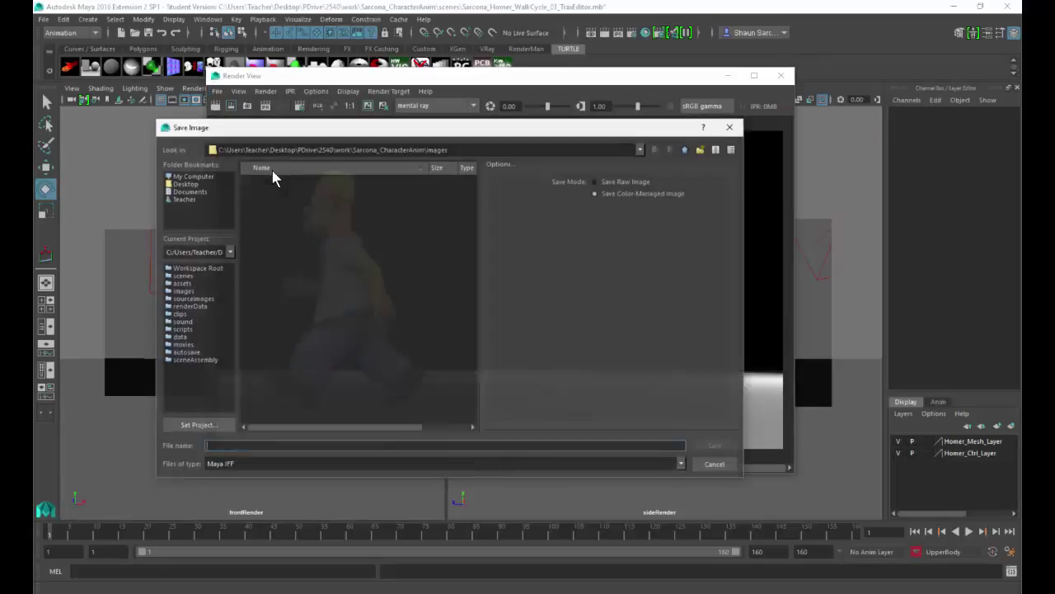
pyautogui.write('Side')
pyautogui.press('Return')
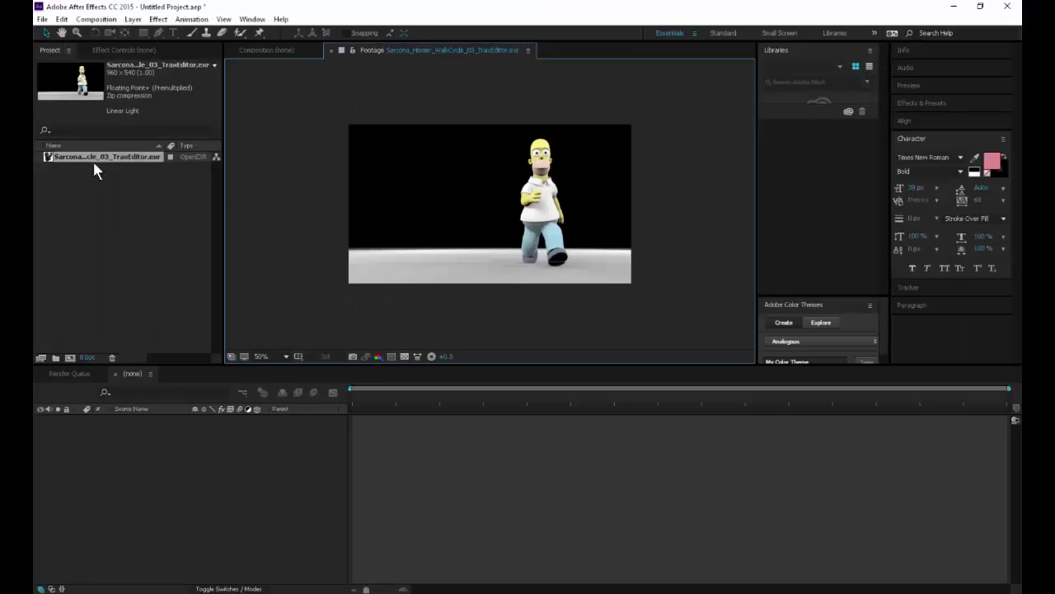
# In After Effects, delete the imported TraxEditor footage and import Front and Side from the project's images folder.
pyautogui.press('Delete')
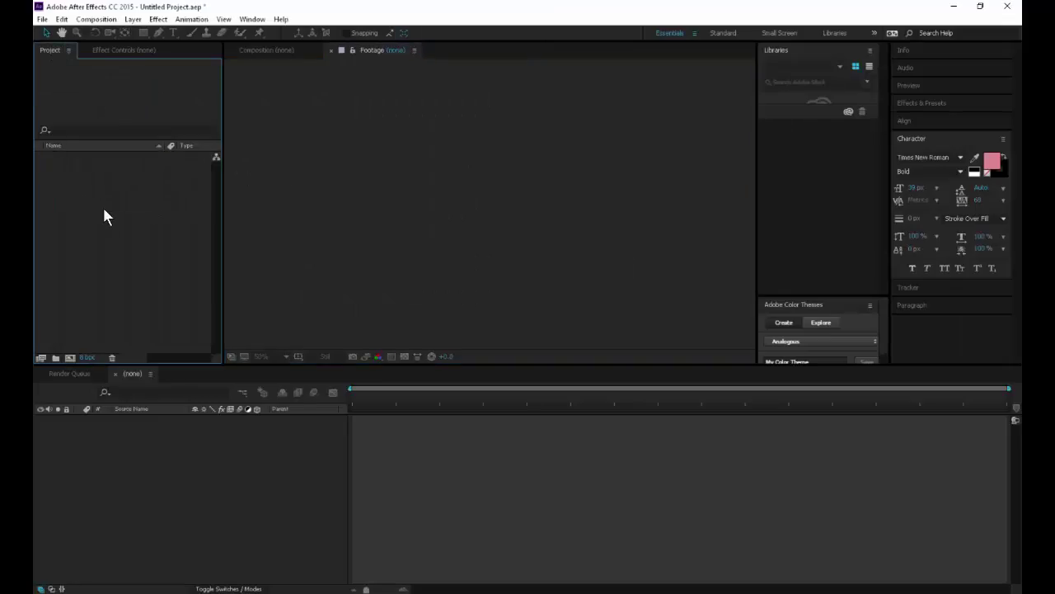
pyautogui.doubleClick(102, 198)
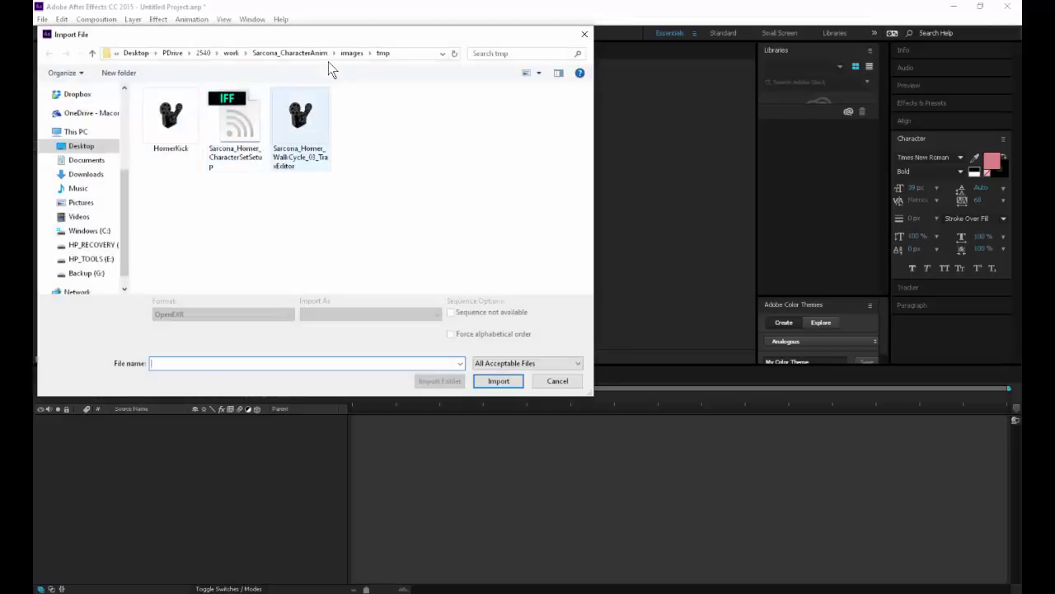
pyautogui.click(352, 55)
pyautogui.click(225, 124)
pyautogui.keyDown('ctrl'); pyautogui.click(365, 120); pyautogui.keyUp('ctrl')
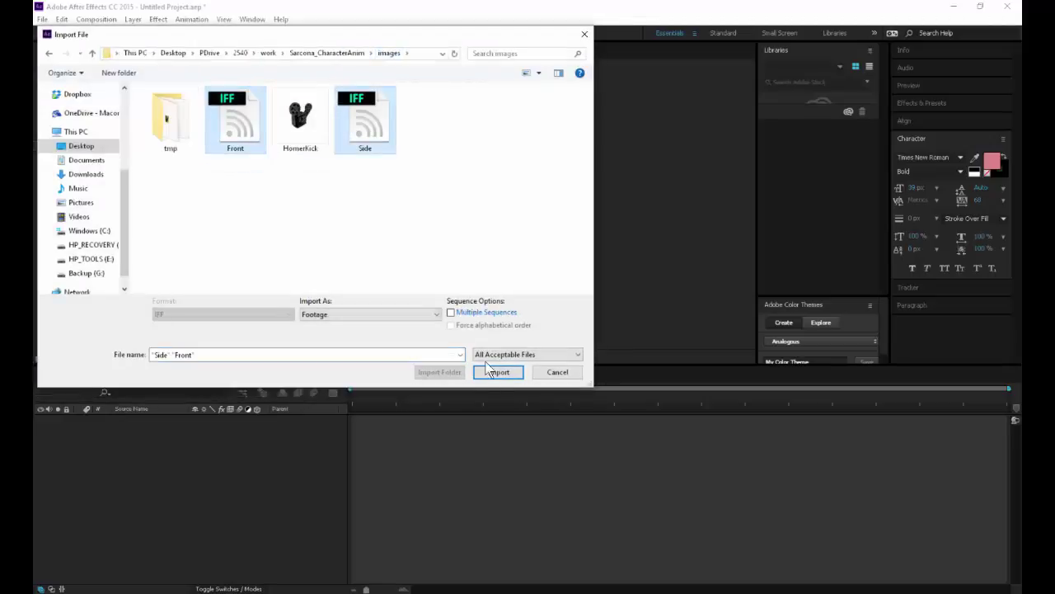
pyautogui.click(498, 380)
# Create a single composition from Front.iff and Side.iff, using the dimensions of Front.iff.
pyautogui.moveTo(68, 170); pyautogui.dragTo(71, 360)
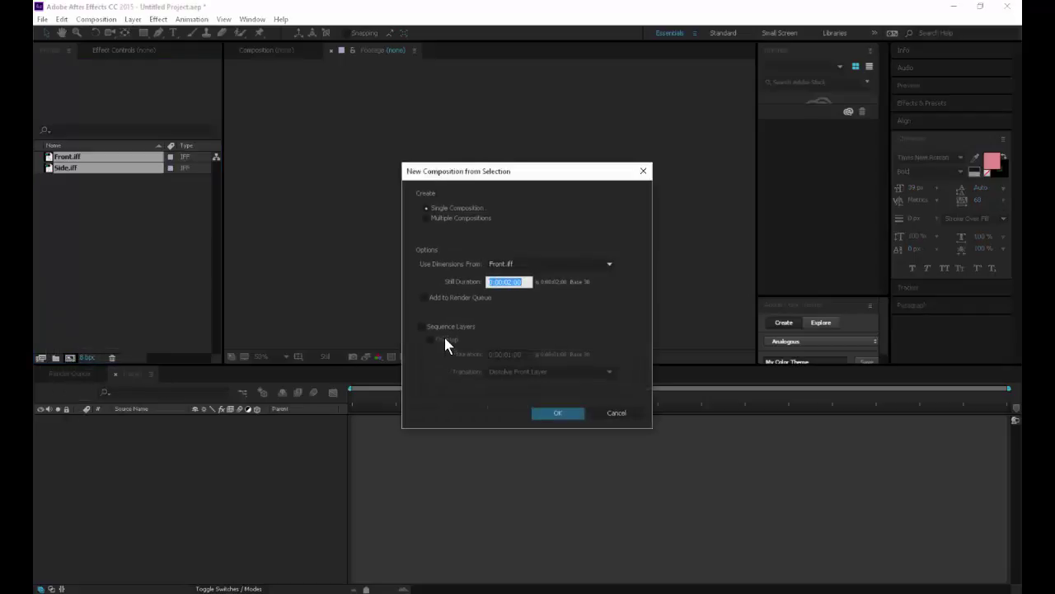
pyautogui.click(554, 413)
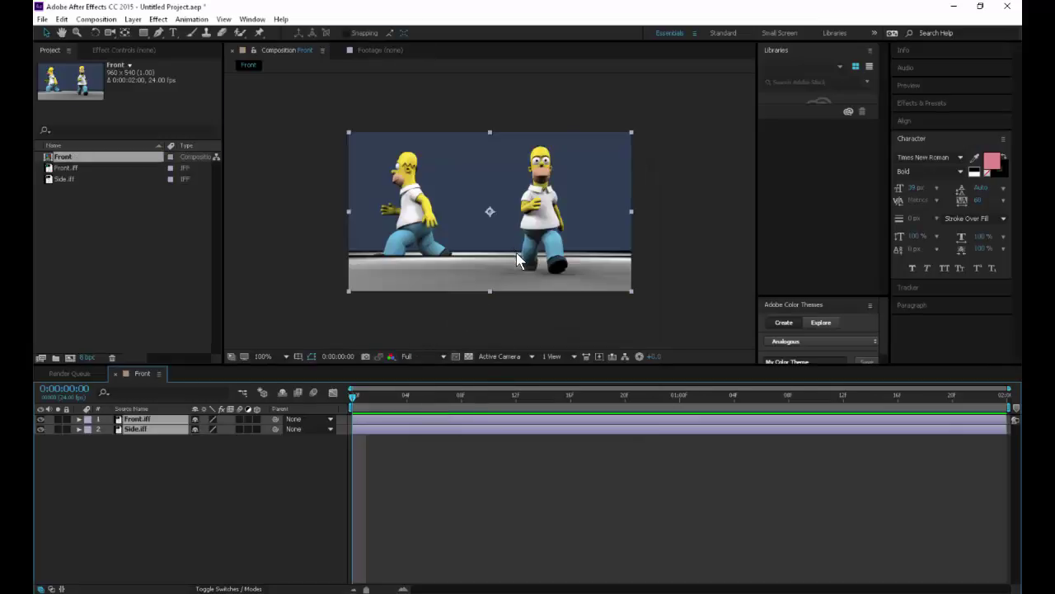
pyautogui.scroll(-2, 547, 282)
pyautogui.scroll(1, 546, 248)
pyautogui.moveTo(547, 253)
pyautogui.mouseDown(button='middle')
pyautogui.moveTo(567, 231)
pyautogui.moveTo(565, 250)
pyautogui.mouseUp(button='middle')
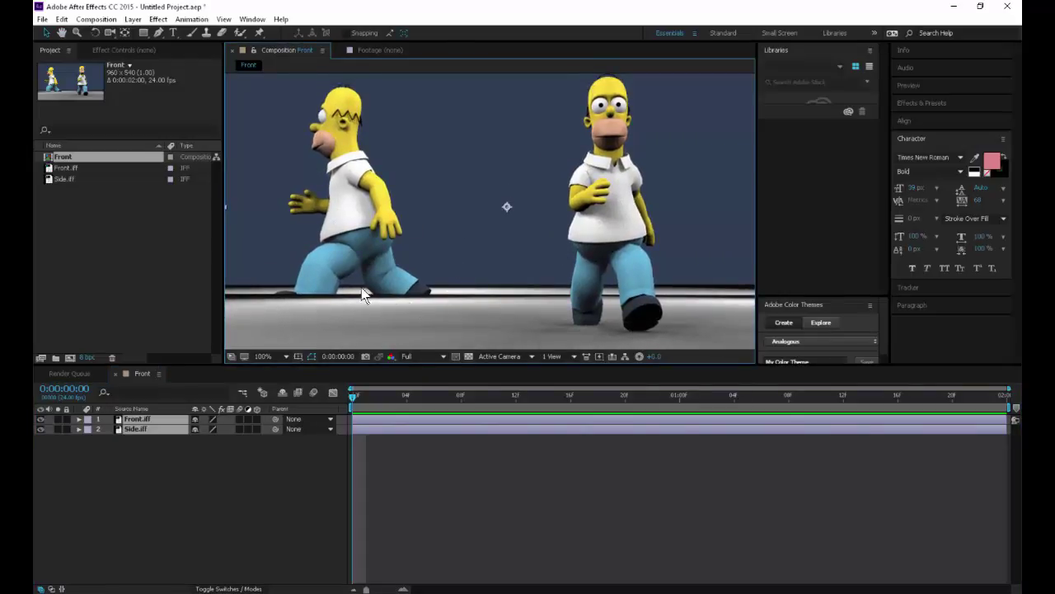
pyautogui.scroll(-2, 412, 295)
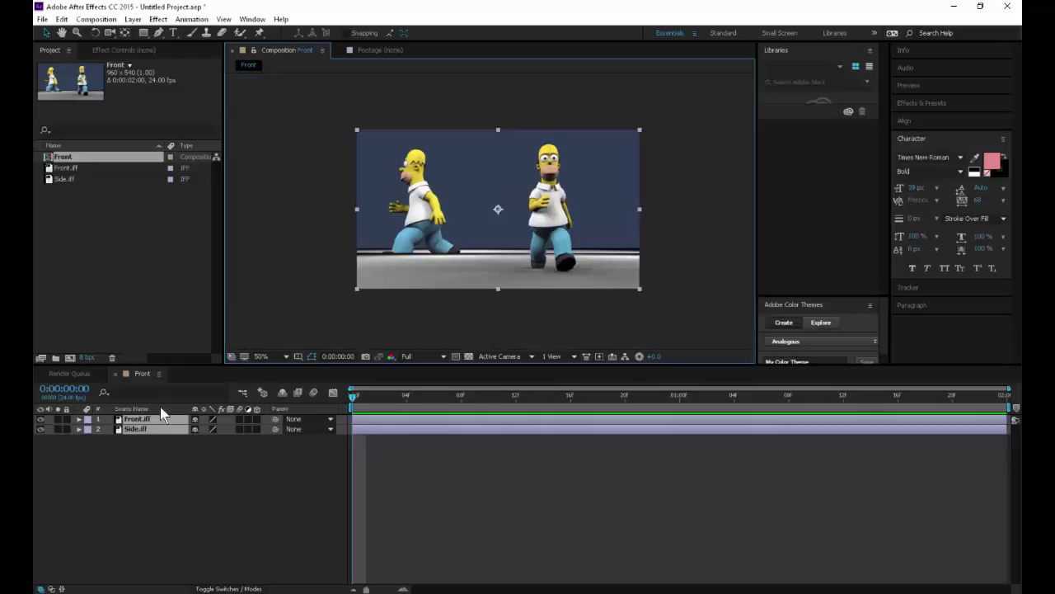
# Set the footage interpretation of Front.iff to ignore its alpha channel.
pyautogui.click(65, 169)
pyautogui.rightClick(66, 169)
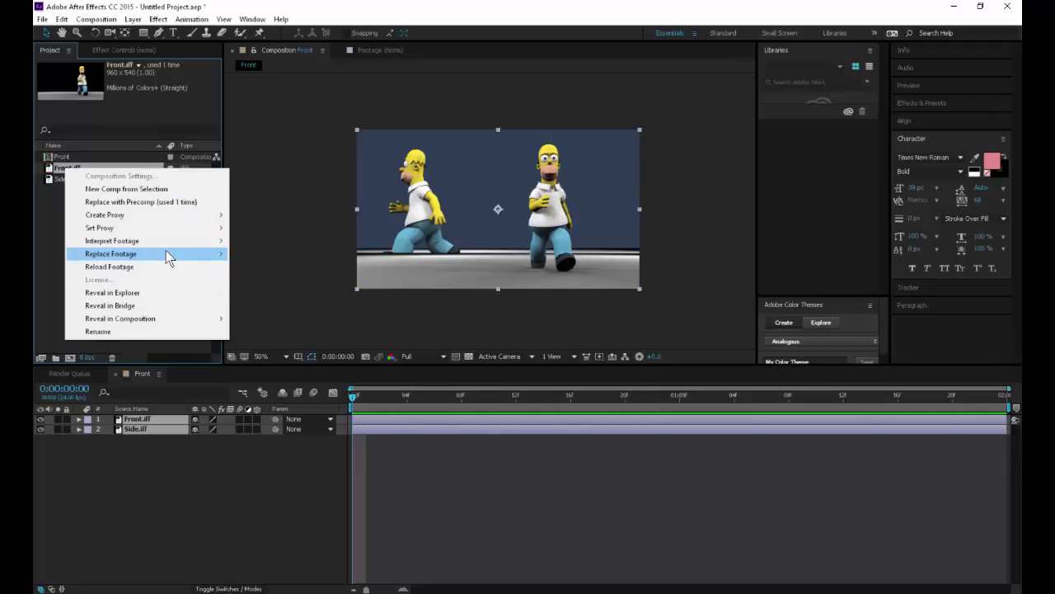
pyautogui.moveTo(170, 241)
pyautogui.click(278, 243)
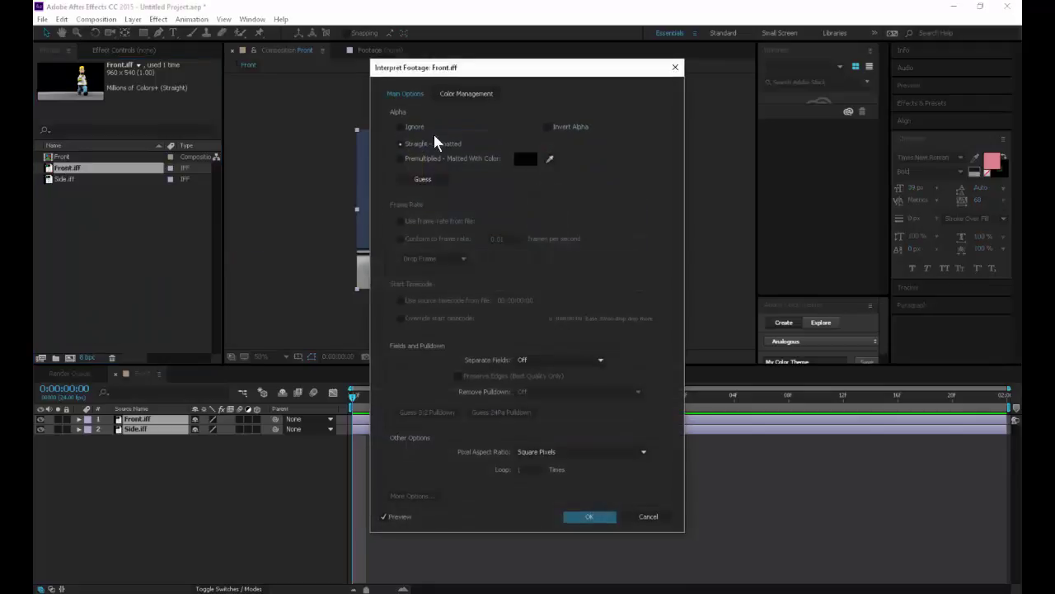
pyautogui.click(413, 127)
pyautogui.click(592, 516)
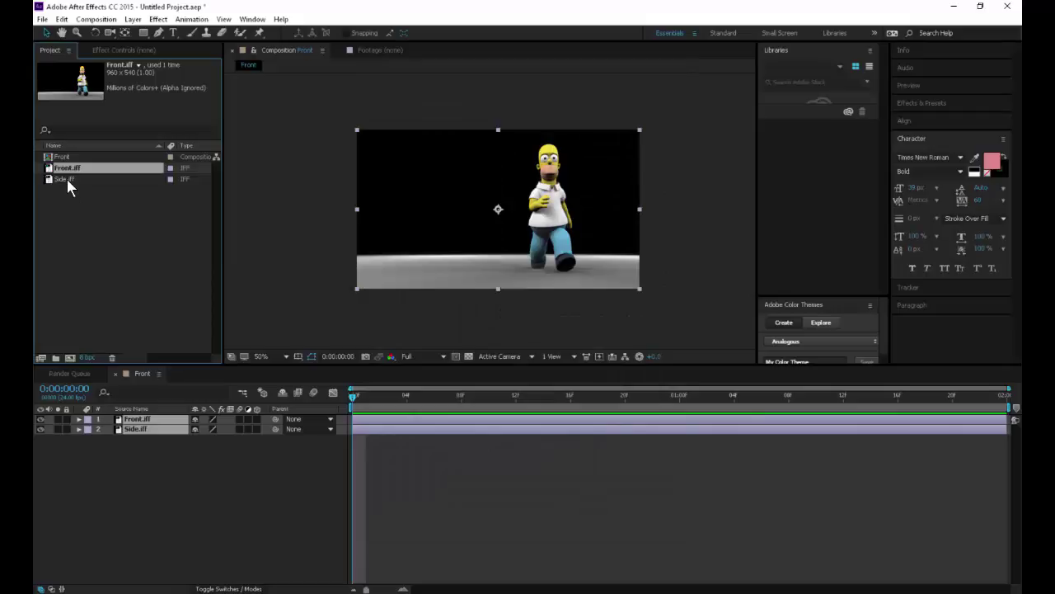
pyautogui.click(67, 178)
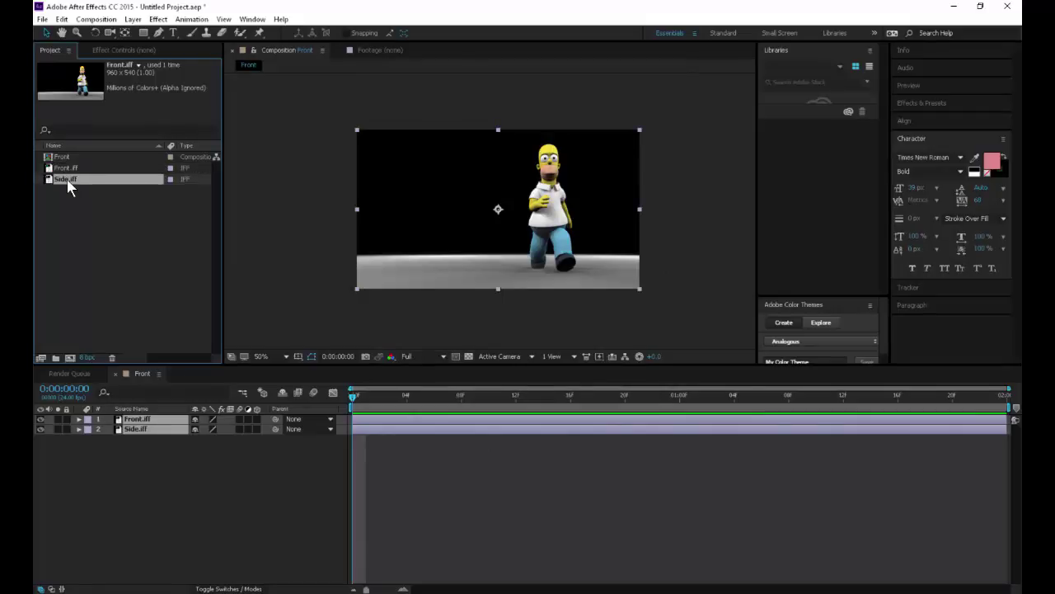
pyautogui.click(74, 168)
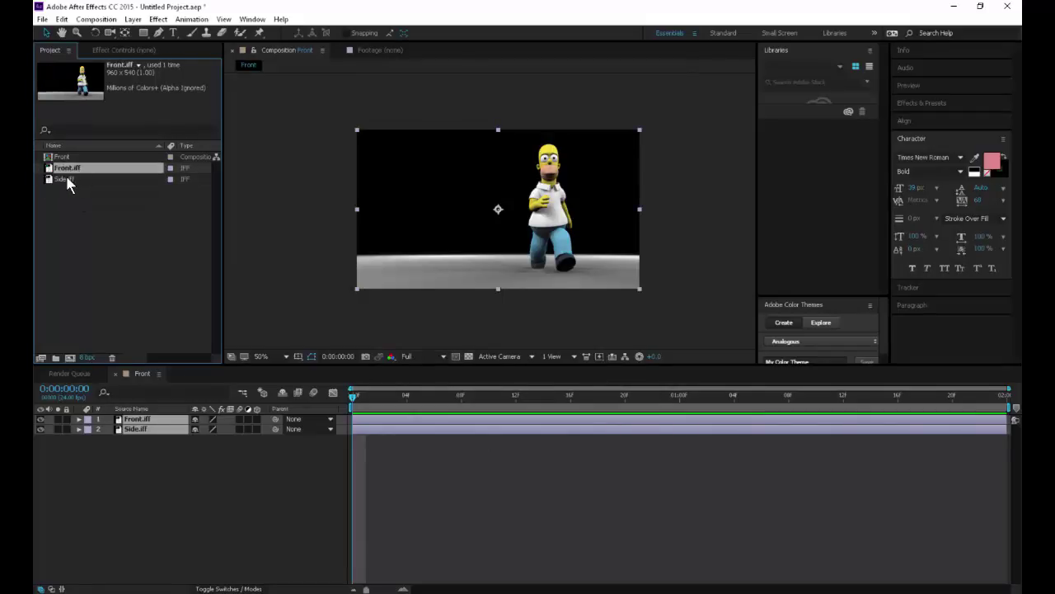
pyautogui.click(67, 179)
pyautogui.click(69, 169)
pyautogui.click(66, 179)
# Draw a rectangular mask on the Front.iff layer around the front-facing Homer, spanning the full frame height.
pyautogui.click(175, 477)
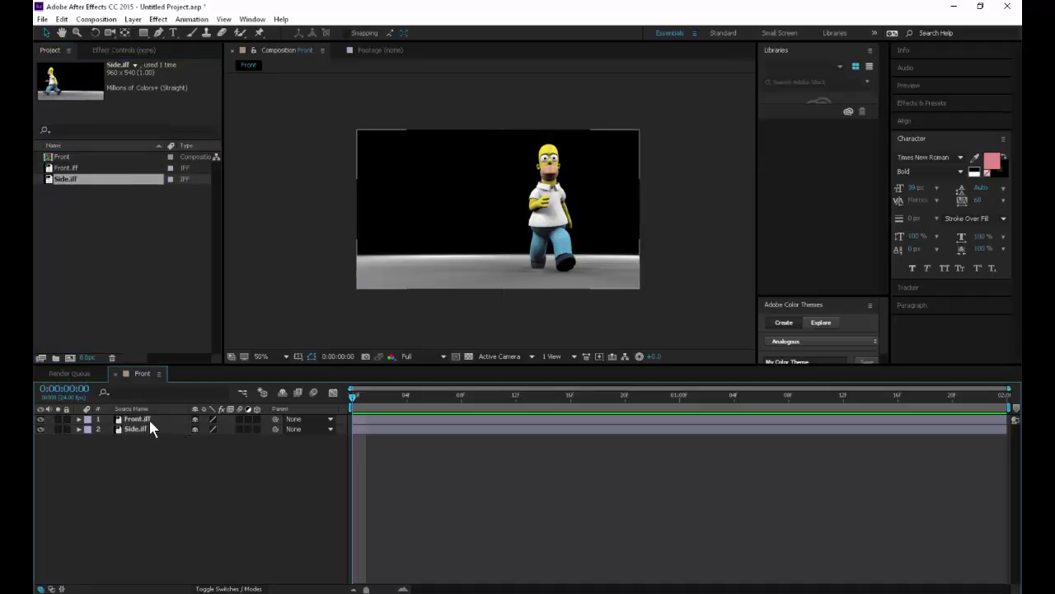
pyautogui.click(148, 418)
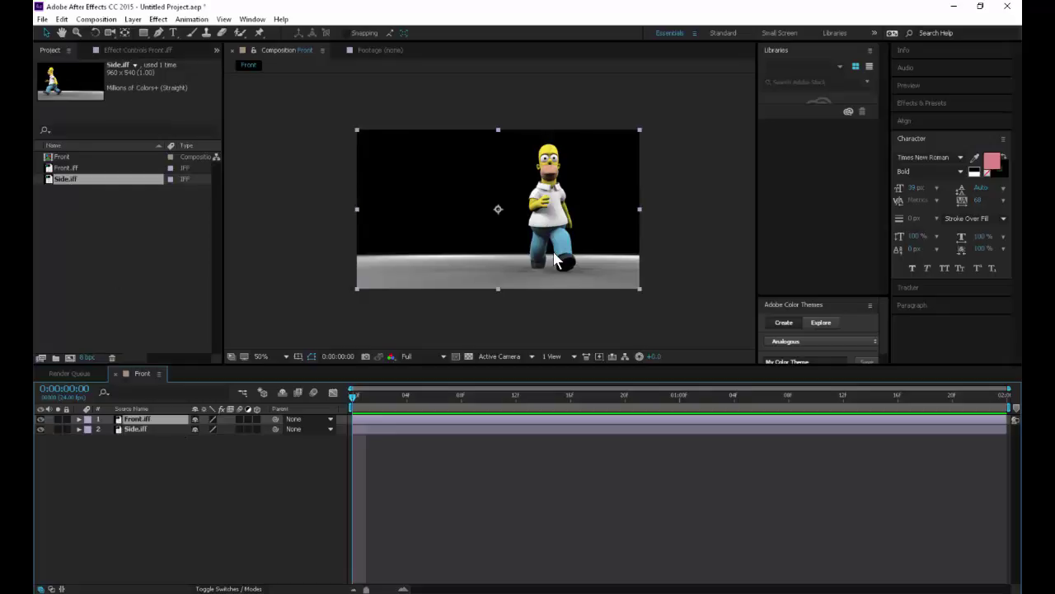
pyautogui.click(144, 32)
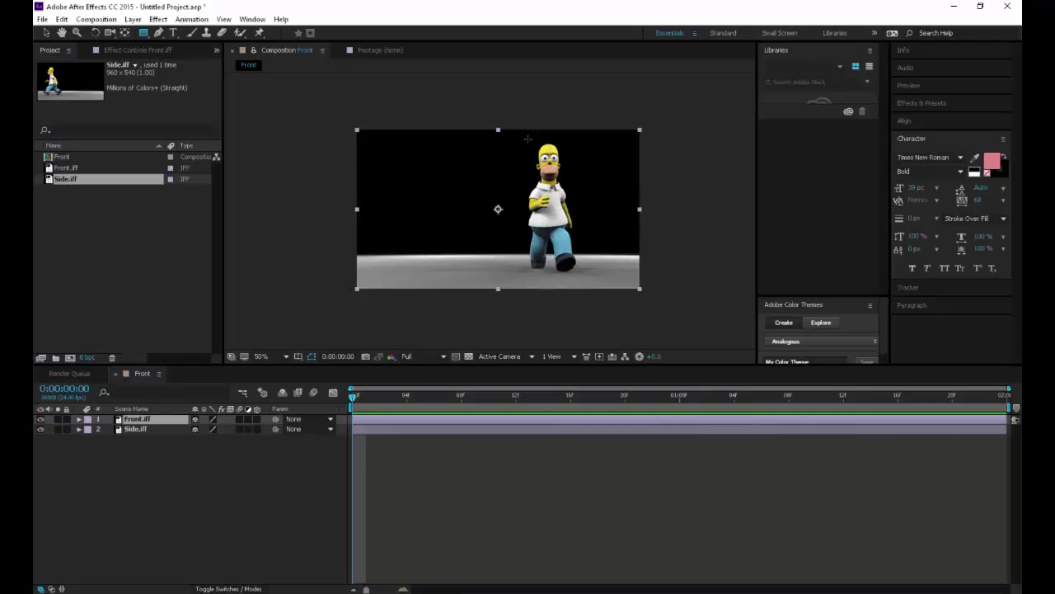
pyautogui.moveTo(503, 124); pyautogui.dragTo(599, 292)
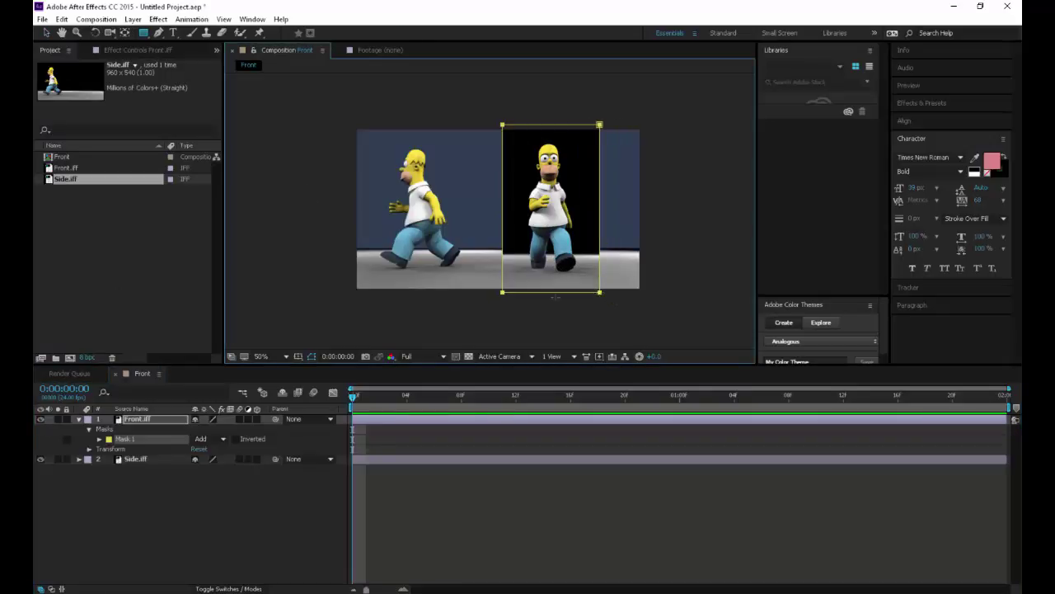
# Set the footage interpretation of Front.iff to Premultiplied alpha, matted with black.
pyautogui.rightClick(72, 167)
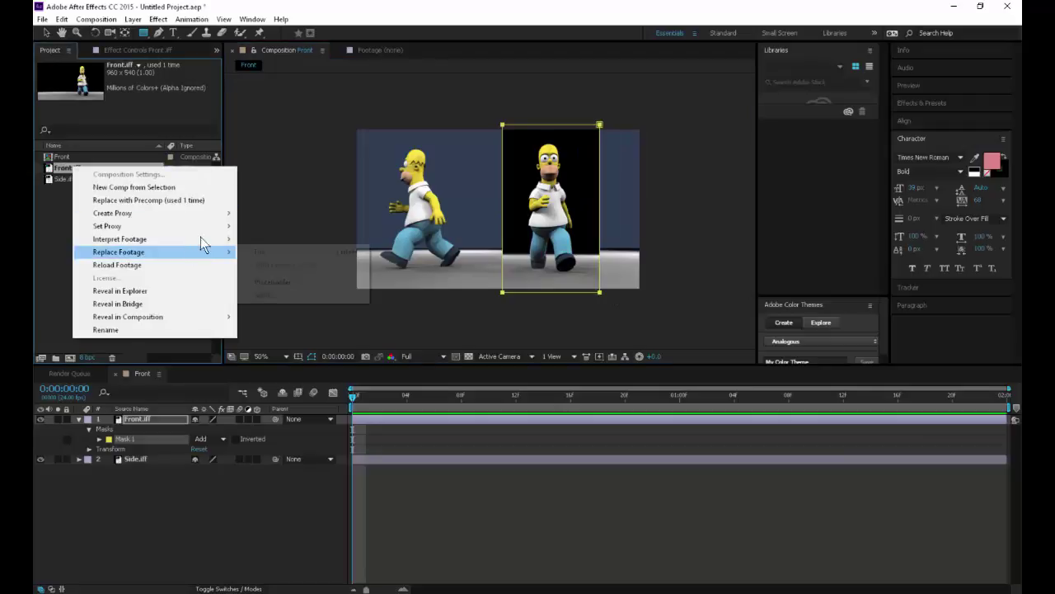
pyautogui.moveTo(216, 238)
pyautogui.click(284, 239)
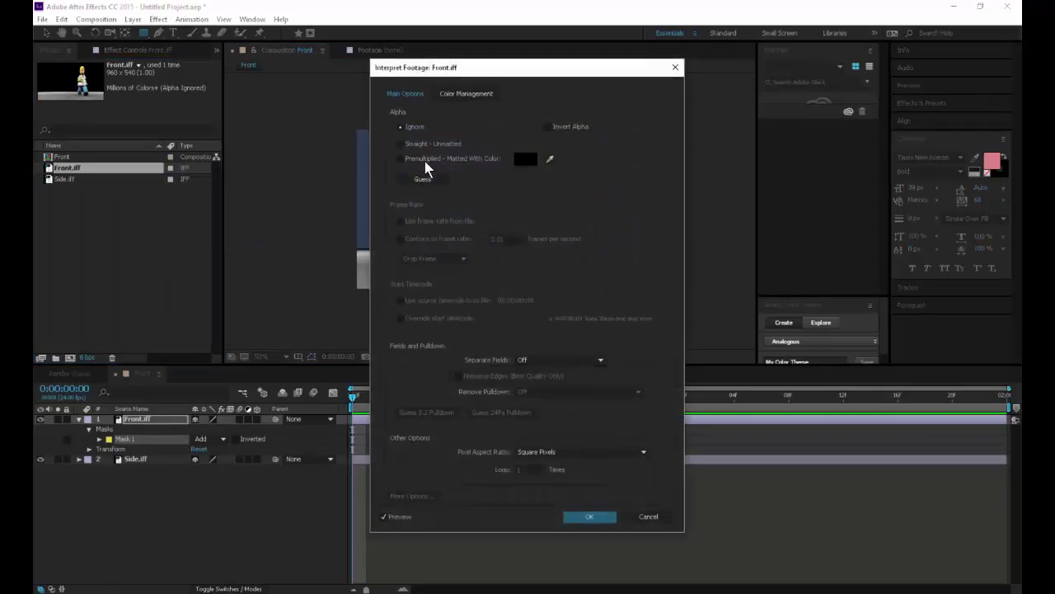
pyautogui.press('Return')
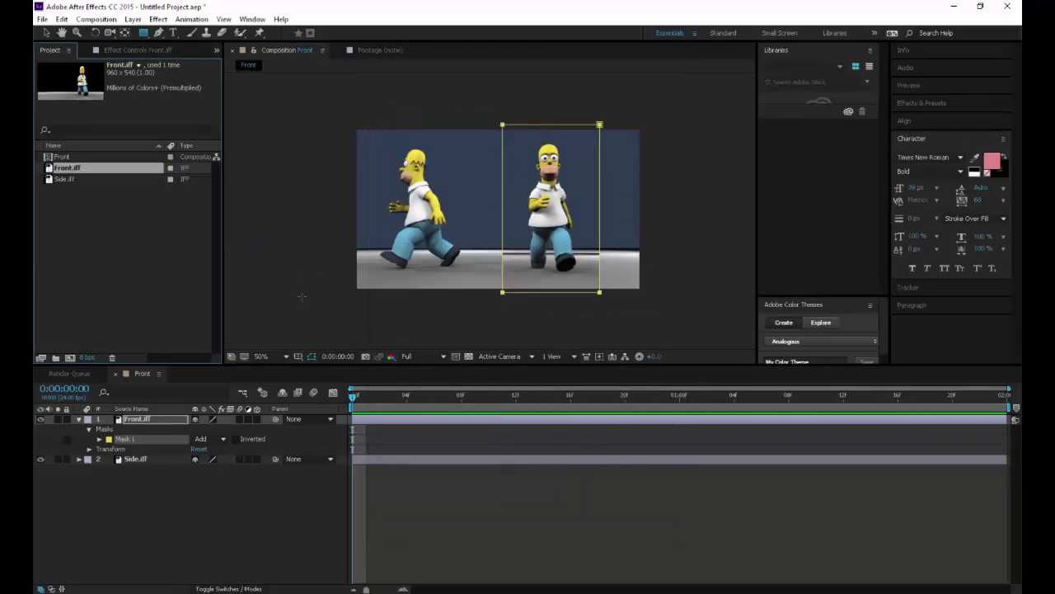
pyautogui.click(305, 306)
pyautogui.click(436, 485)
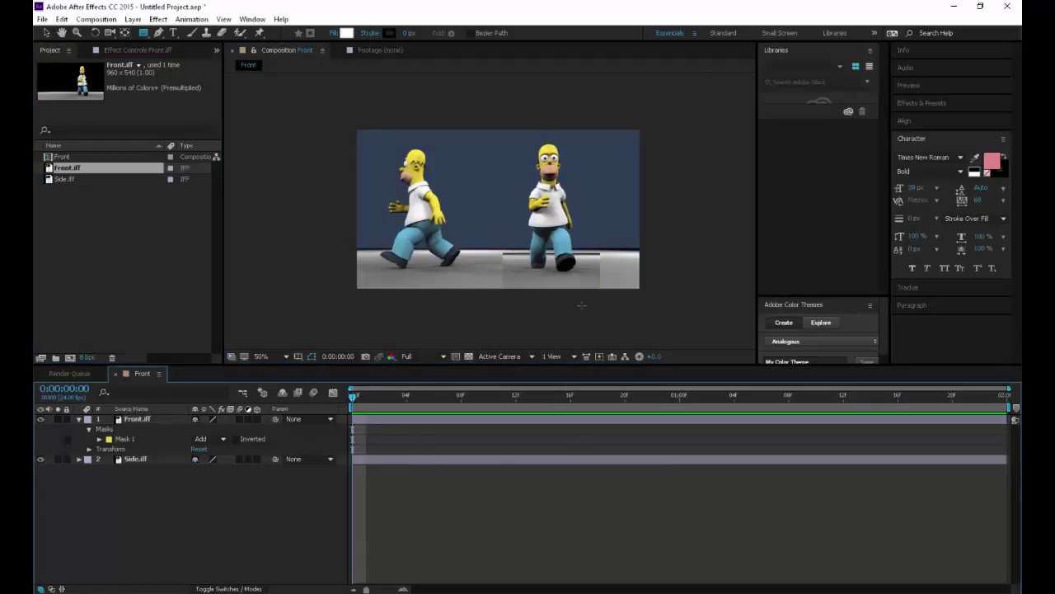
# Extend the Front.iff mask's two right corners beyond the frame's right edge and nudge the layer slightly up and to the right.
pyautogui.click(147, 419)
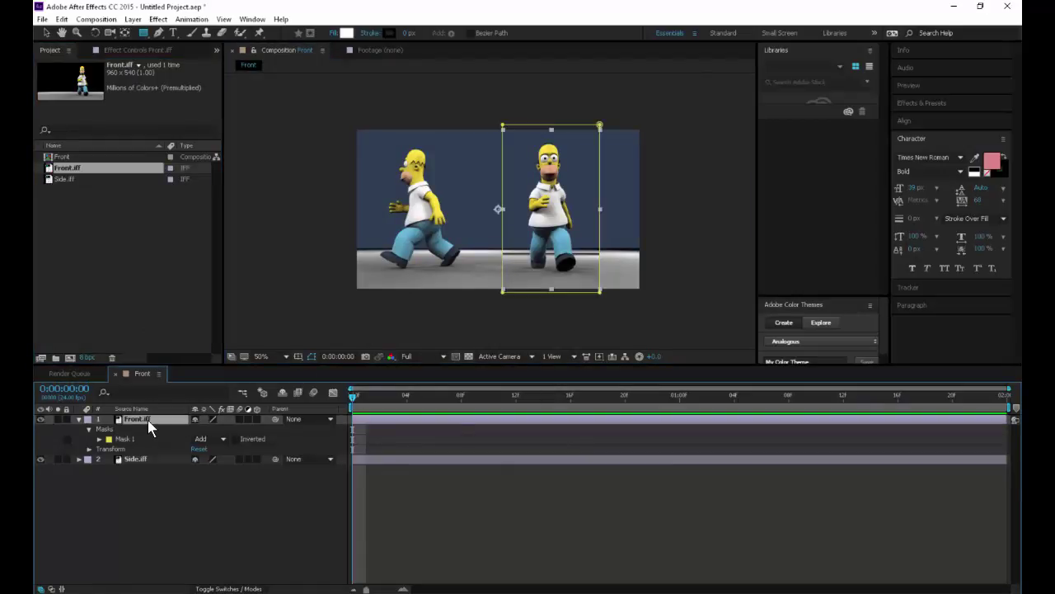
pyautogui.moveTo(600, 126); pyautogui.dragTo(656, 125)
pyautogui.moveTo(600, 292); pyautogui.dragTo(675, 291)
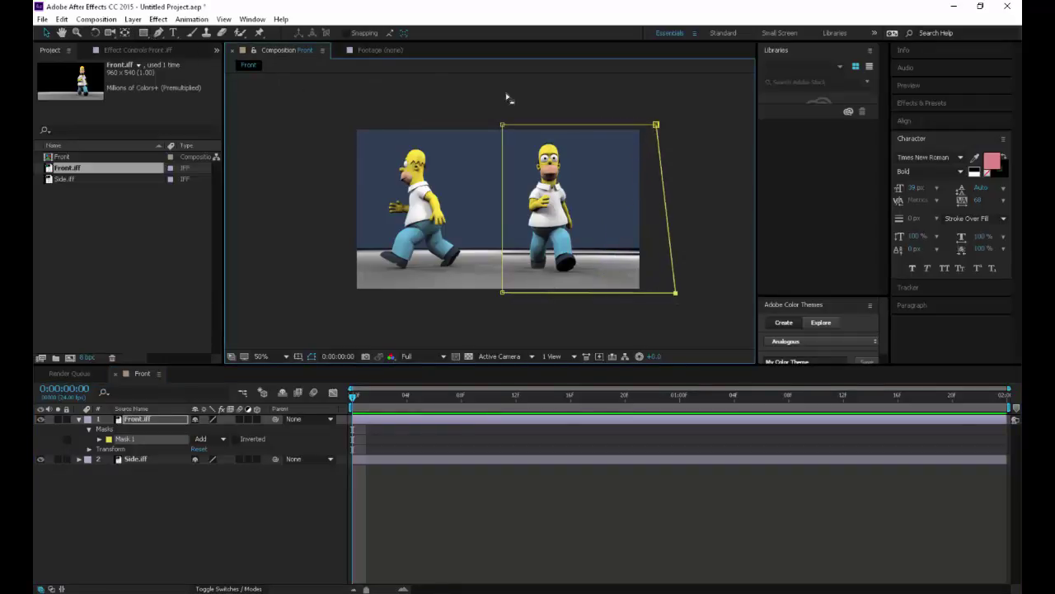
pyautogui.click(137, 421)
pyautogui.moveTo(566, 285); pyautogui.dragTo(568, 282)
# Try scaling the Front.iff layer to 107% and moving it slightly upward, and undo both changes.
pyautogui.press('s')
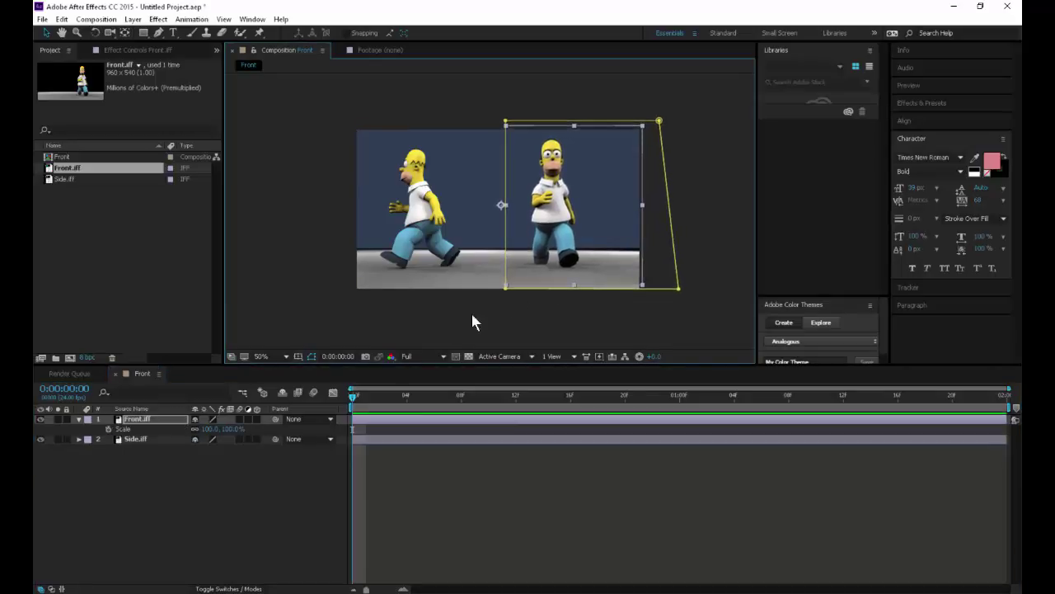
pyautogui.moveTo(227, 429); pyautogui.dragTo(233, 430)
pyautogui.moveTo(531, 285); pyautogui.dragTo(534, 278)
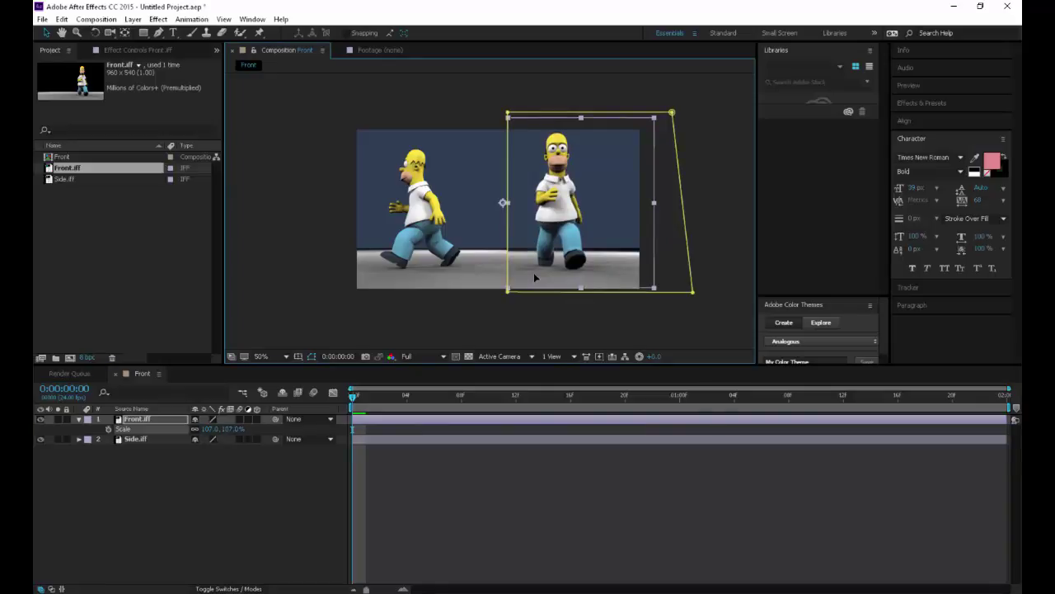
pyautogui.hotkey('ctrl', 'z')
pyautogui.hotkey('ctrl', 'z')
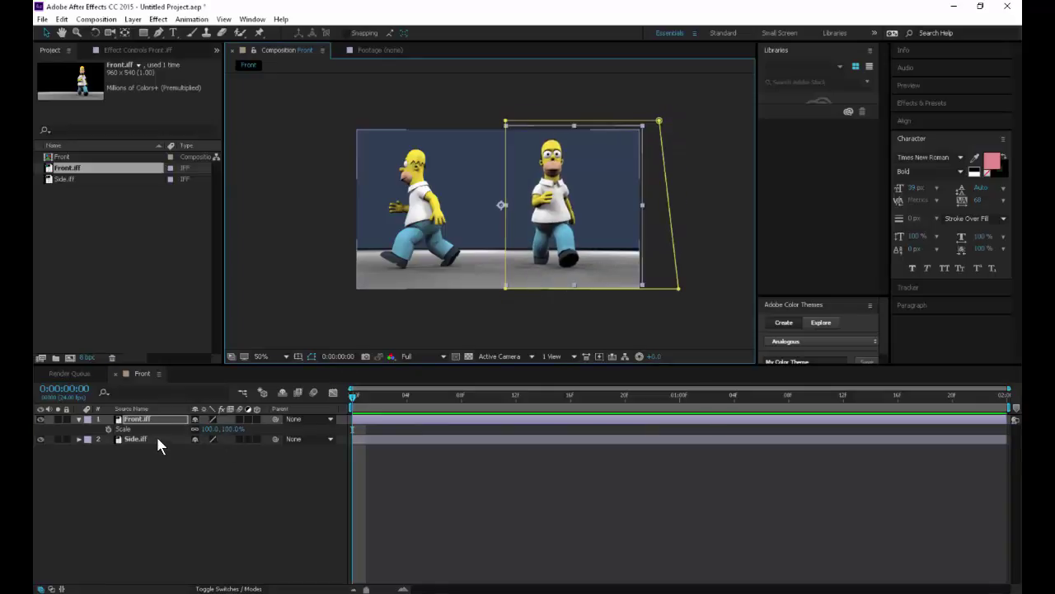
# Scale the Side.iff layer to 107% and shift it so its floor horizon lines up with the front view.
pyautogui.click(156, 438)
pyautogui.press('s')
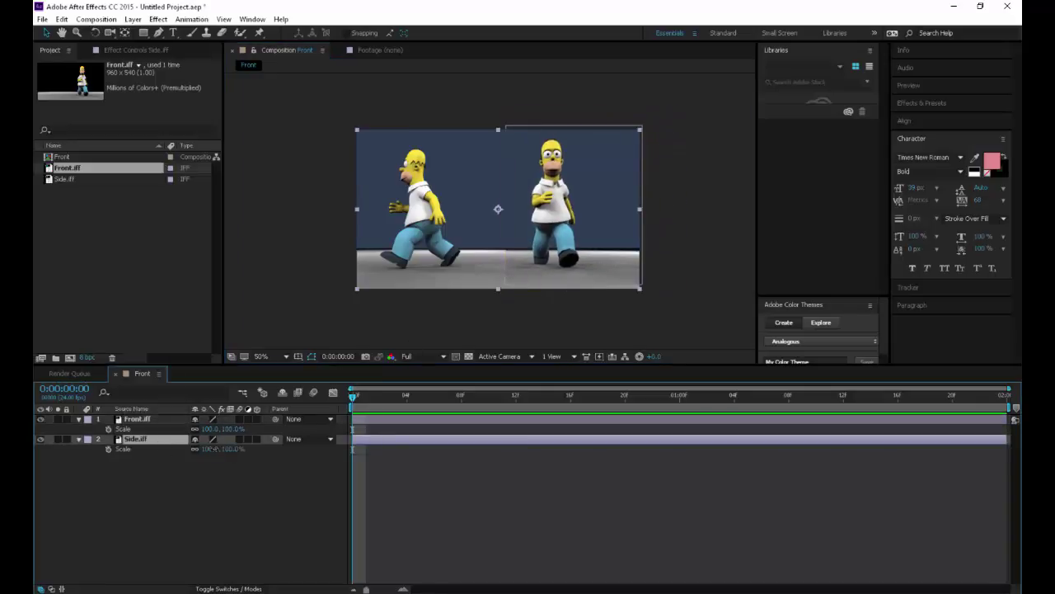
pyautogui.moveTo(216, 450); pyautogui.dragTo(221, 450)
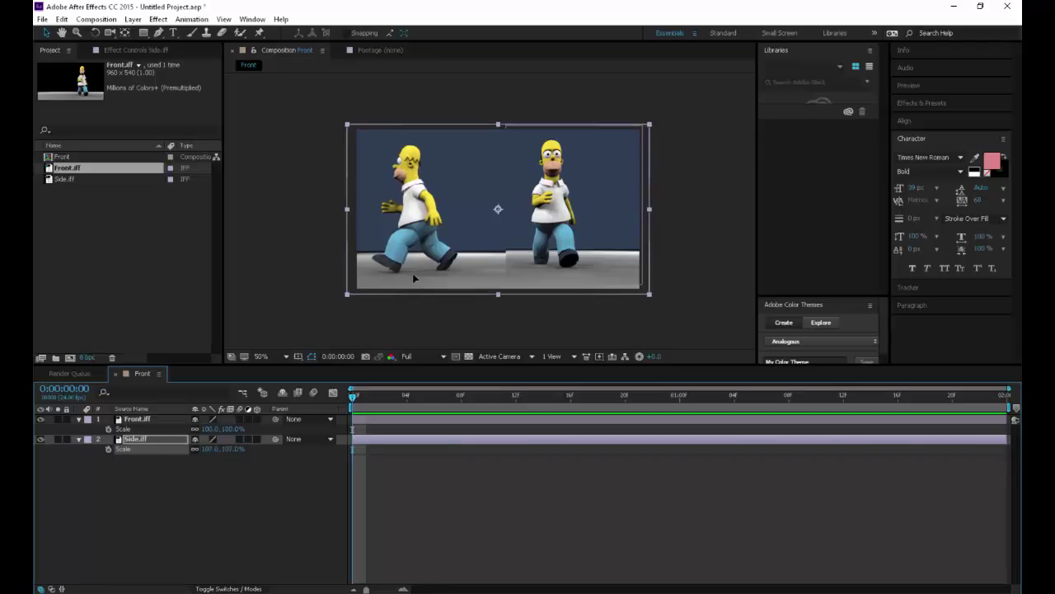
pyautogui.moveTo(413, 273); pyautogui.dragTo(417, 274)
pyautogui.click(531, 310)
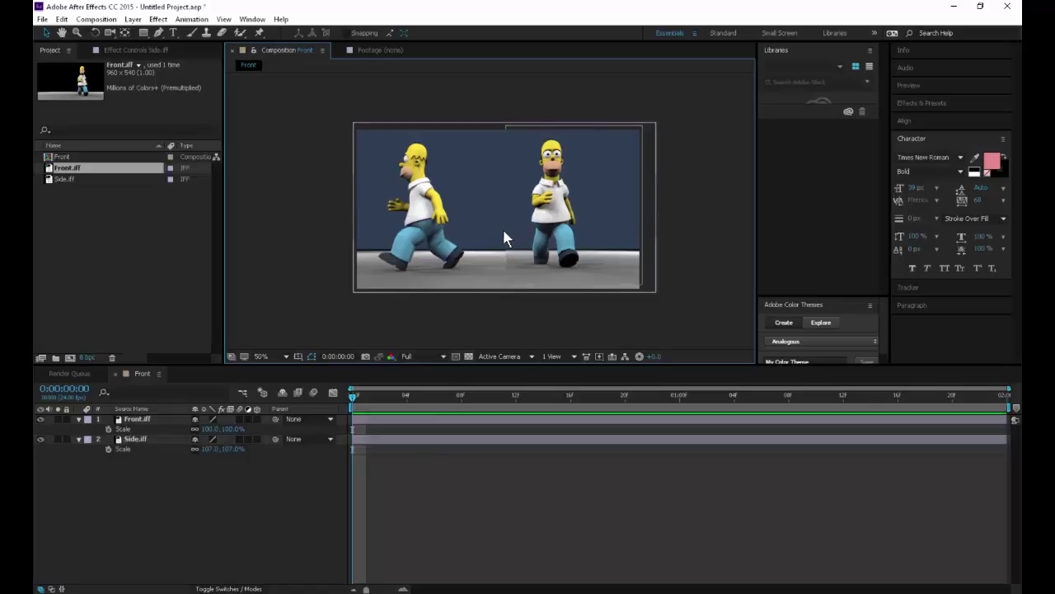
# Feather Mask 1 on the Front.iff layer by 101 pixels to blend the seam between the two views.
pyautogui.scroll(4, 499, 231)
pyautogui.press('v')
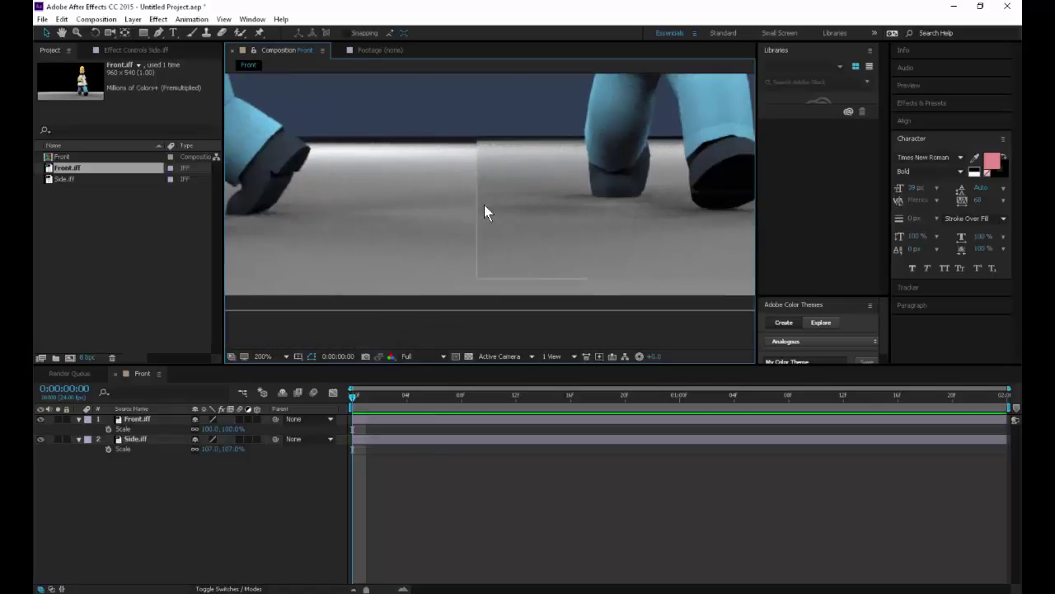
pyautogui.click(478, 211)
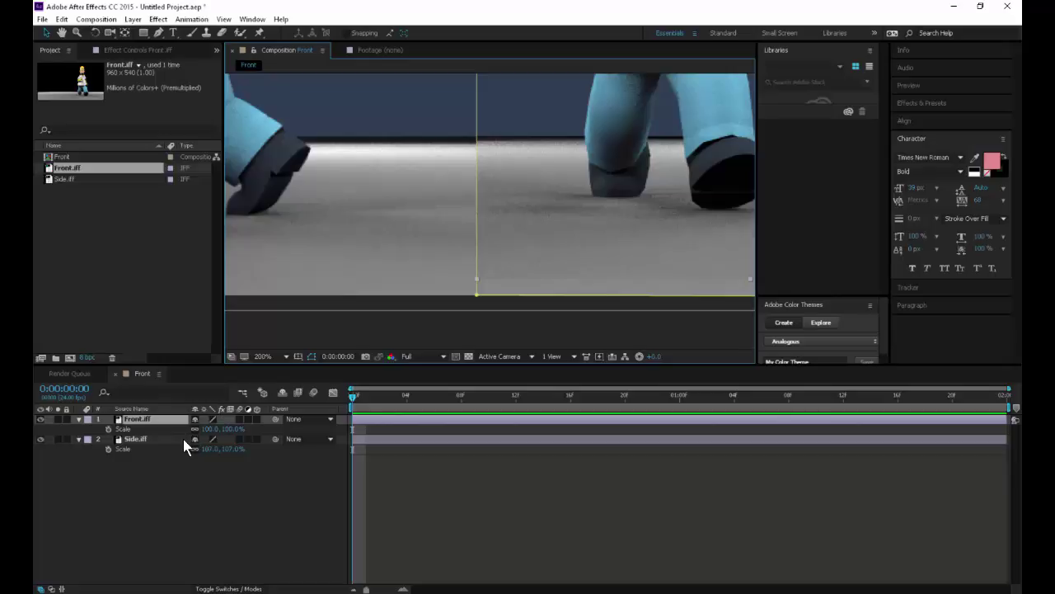
pyautogui.press('m')
pyautogui.click(99, 430)
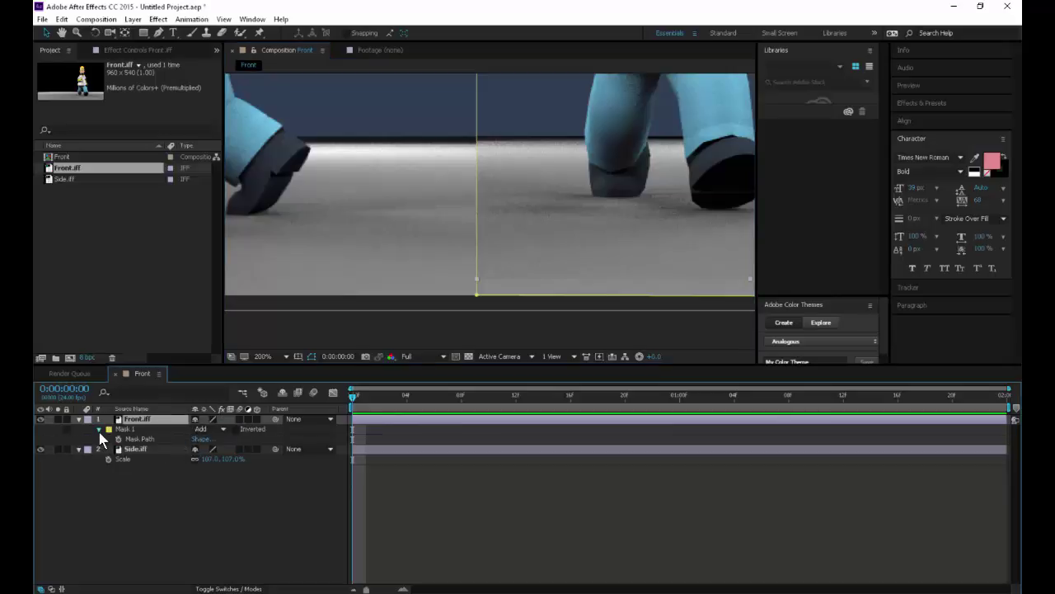
pyautogui.click(99, 430)
pyautogui.moveTo(209, 450); pyautogui.dragTo(266, 448)
pyautogui.click(303, 507)
pyautogui.scroll(-2, 470, 294)
pyautogui.moveTo(520, 262); pyautogui.dragTo(519, 296, button='middle')
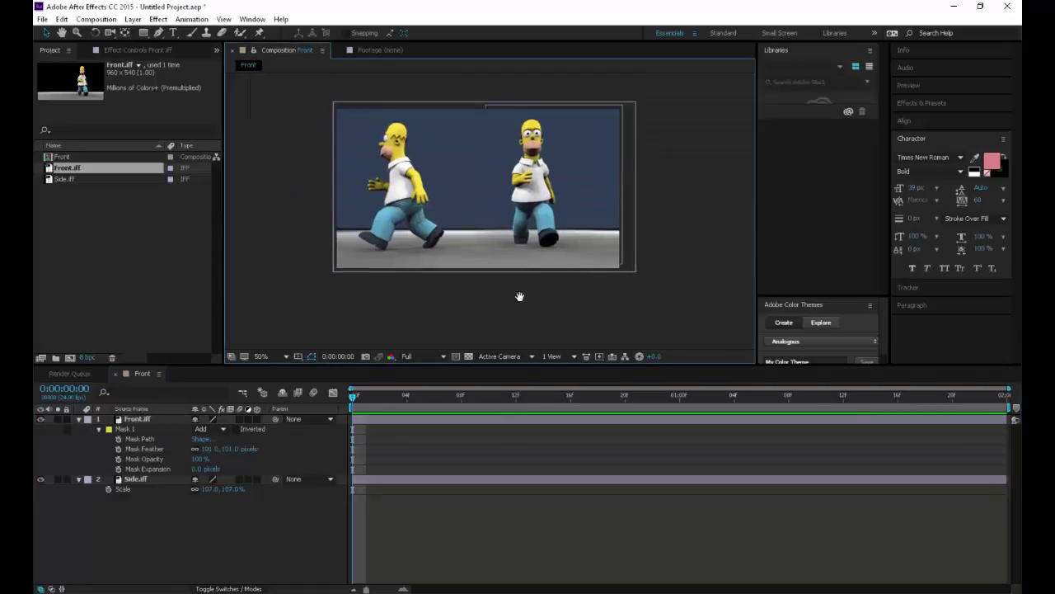
pyautogui.moveTo(519, 296); pyautogui.dragTo(519, 316)
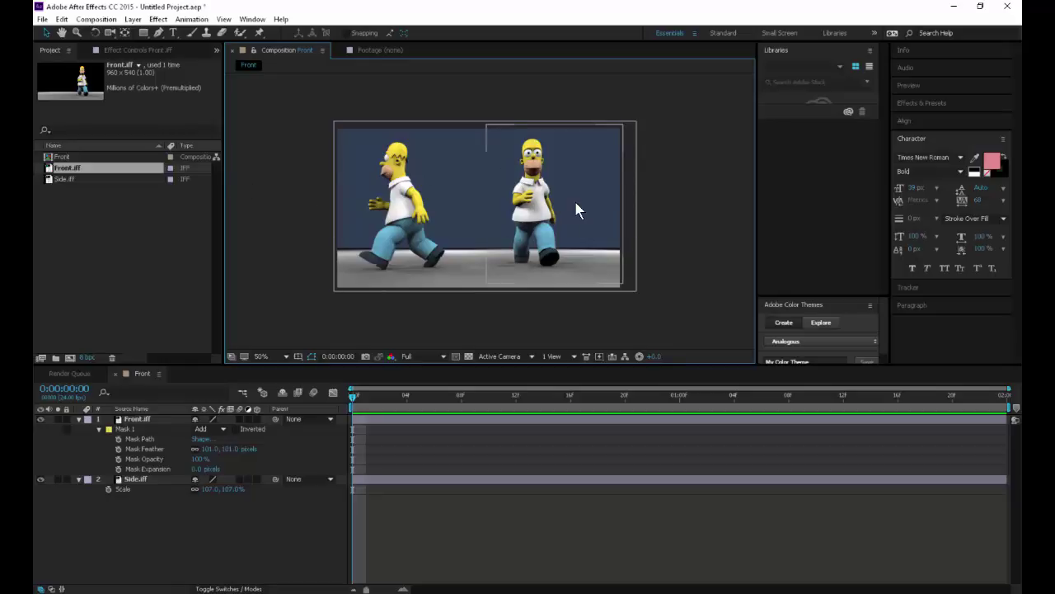
# Switch to Maya, close the Render View window and save the walk cycle scene.
pyautogui.hotkey('alt', 'Tab')
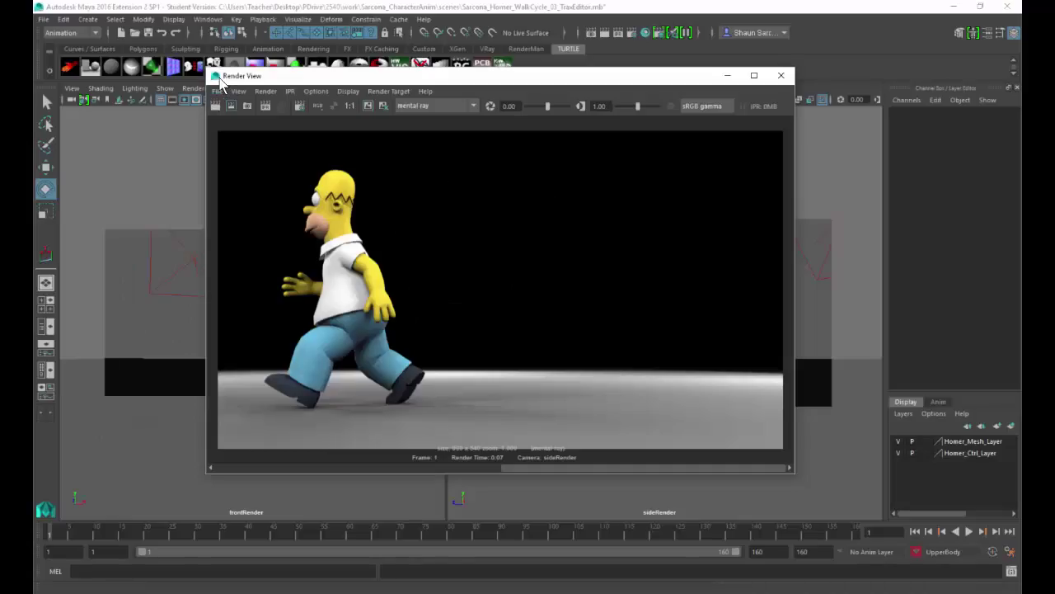
pyautogui.doubleClick(218, 77)
pyautogui.hotkey('ctrl', 's')
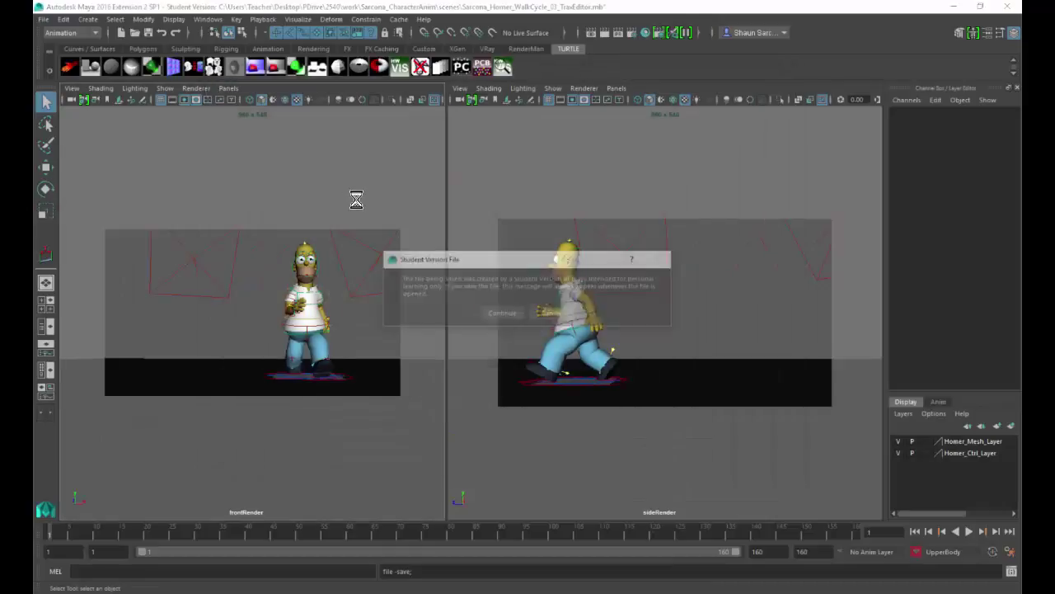
# Change to the Rendering menu set and start a mental ray batch render with the default options.
pyautogui.click(81, 33)
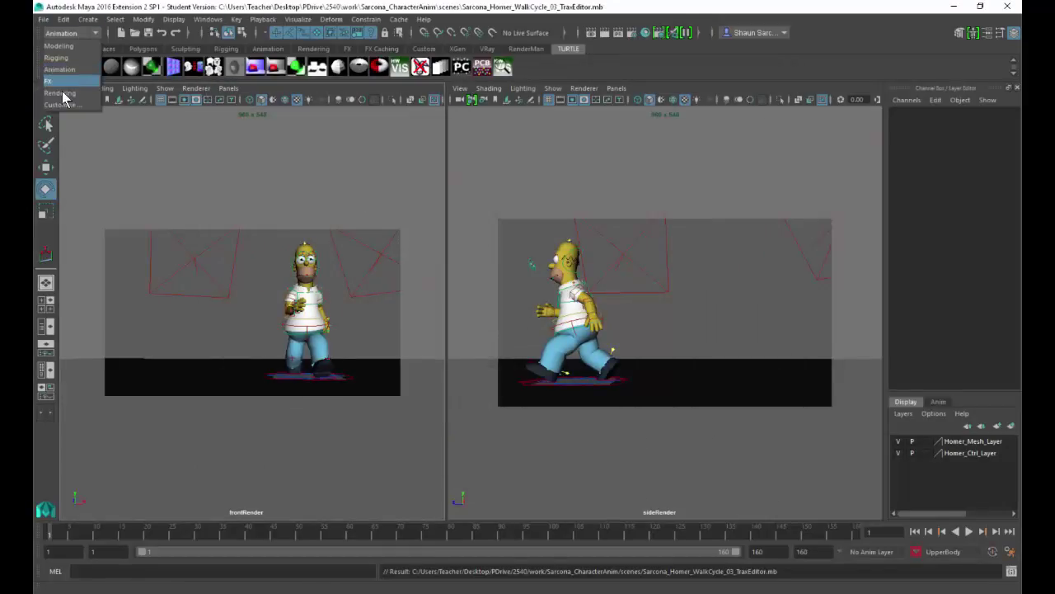
pyautogui.click(66, 95)
pyautogui.click(333, 25)
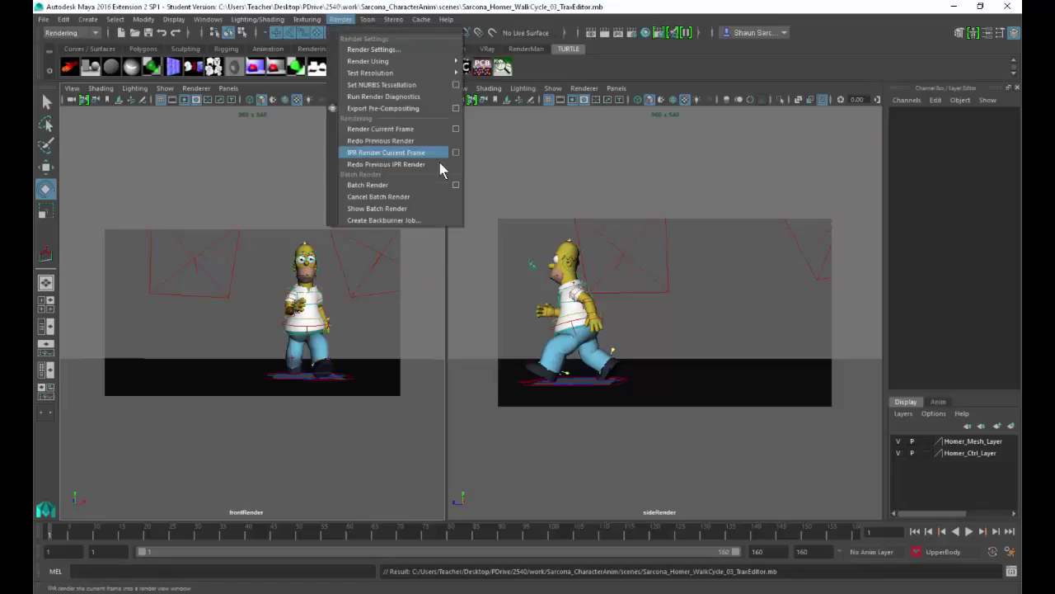
pyautogui.click(461, 186)
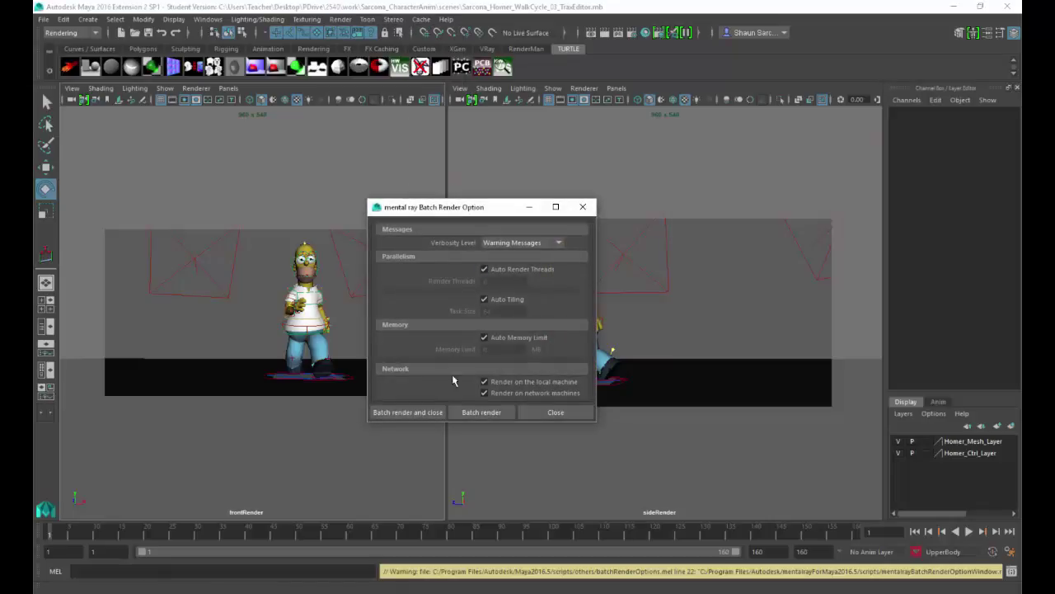
pyautogui.click(417, 412)
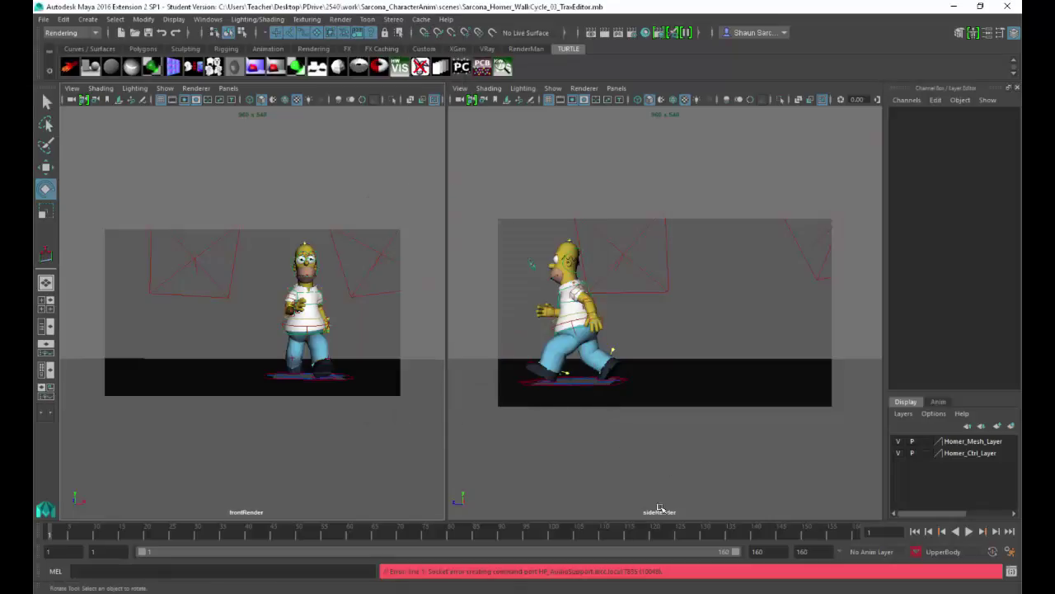
# Open Task Manager, sort the processes by CPU and memory use, and expand the Maya entry to check for render activity.
pyautogui.rightClick(629, 591)
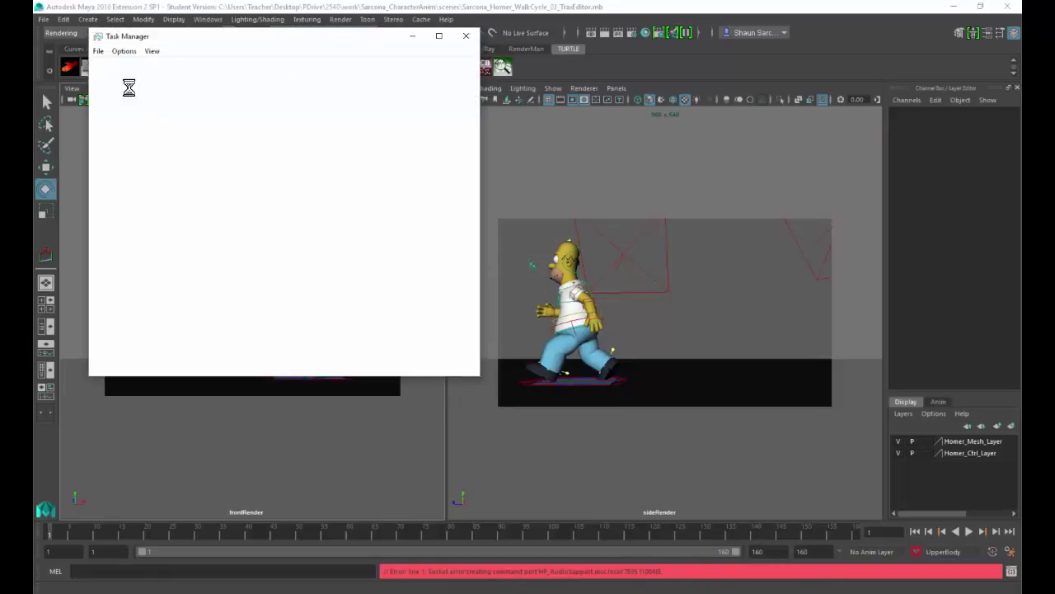
pyautogui.click(258, 93)
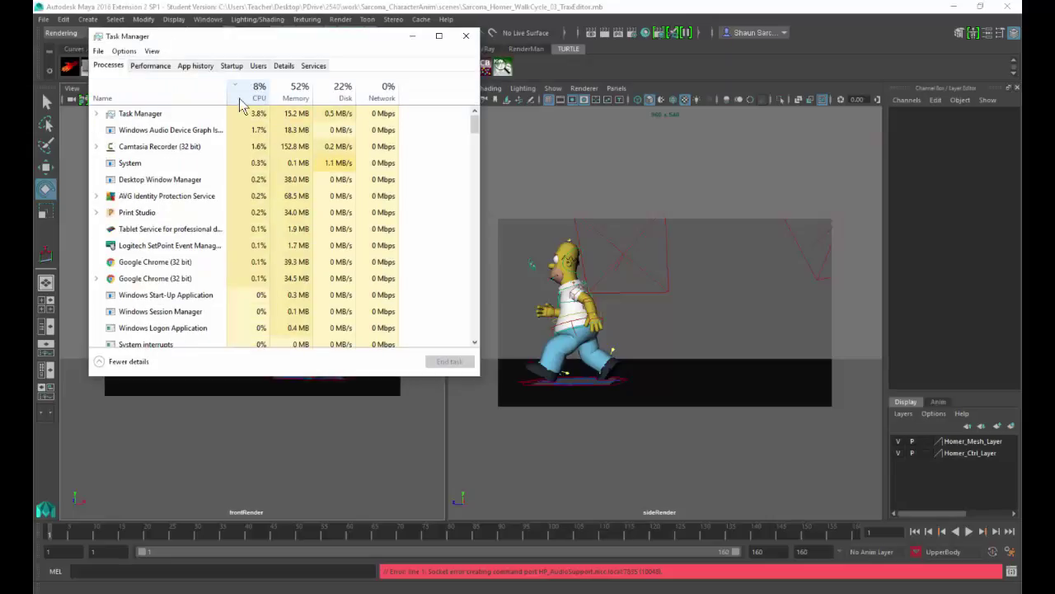
pyautogui.click(300, 92)
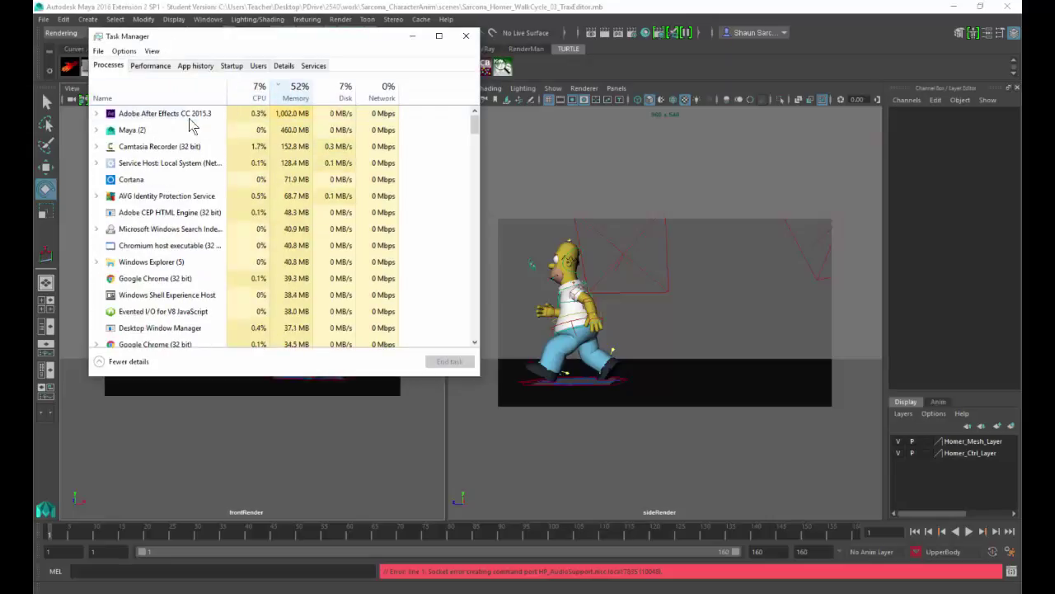
pyautogui.click(96, 130)
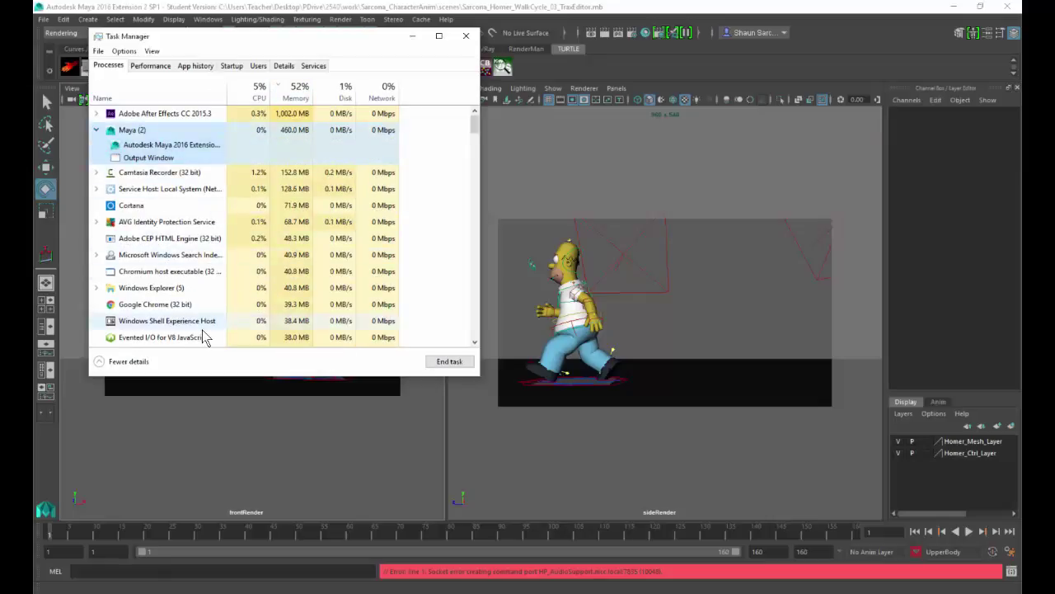
pyautogui.scroll(-2, 212, 301)
pyautogui.scroll(-2, 212, 286)
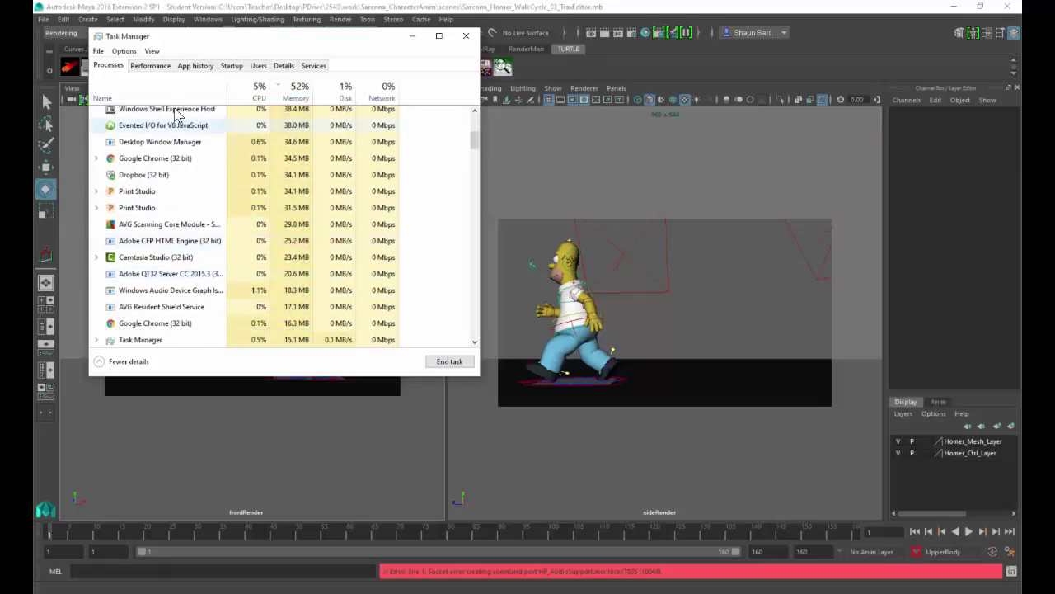
# Sort the Task Manager processes by name and look through the list for a running render process.
pyautogui.click(157, 94)
pyautogui.scroll(-2, 171, 237)
pyautogui.scroll(-12, 171, 237)
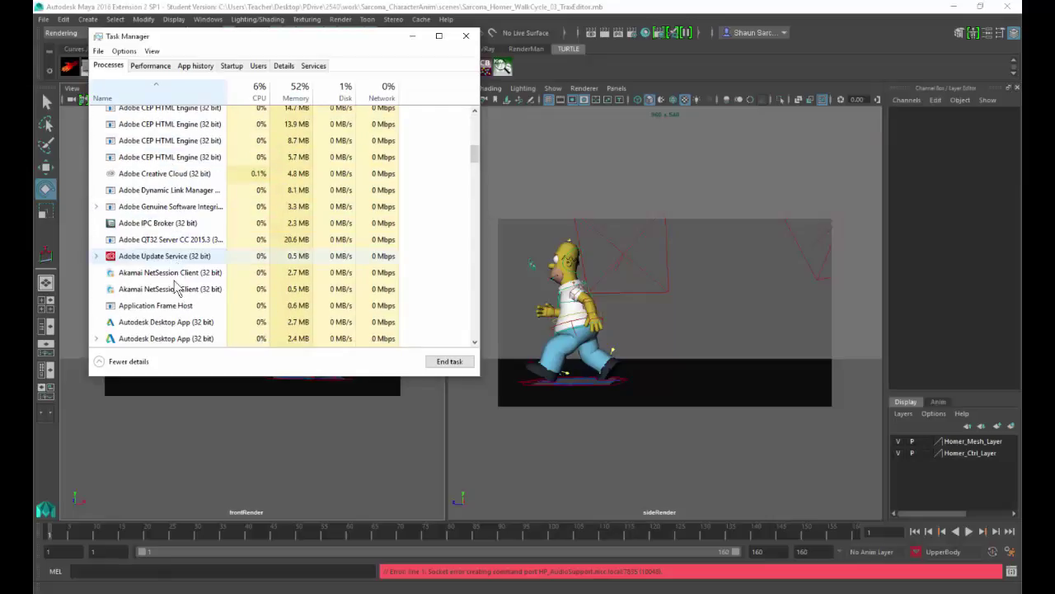
pyautogui.scroll(-15, 174, 289)
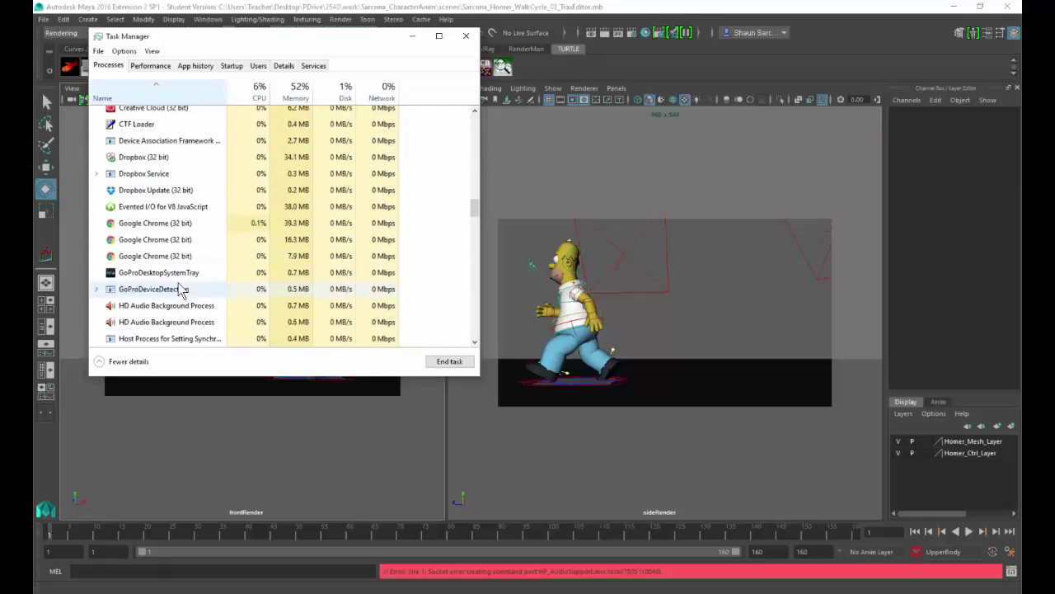
pyautogui.scroll(-4, 181, 289)
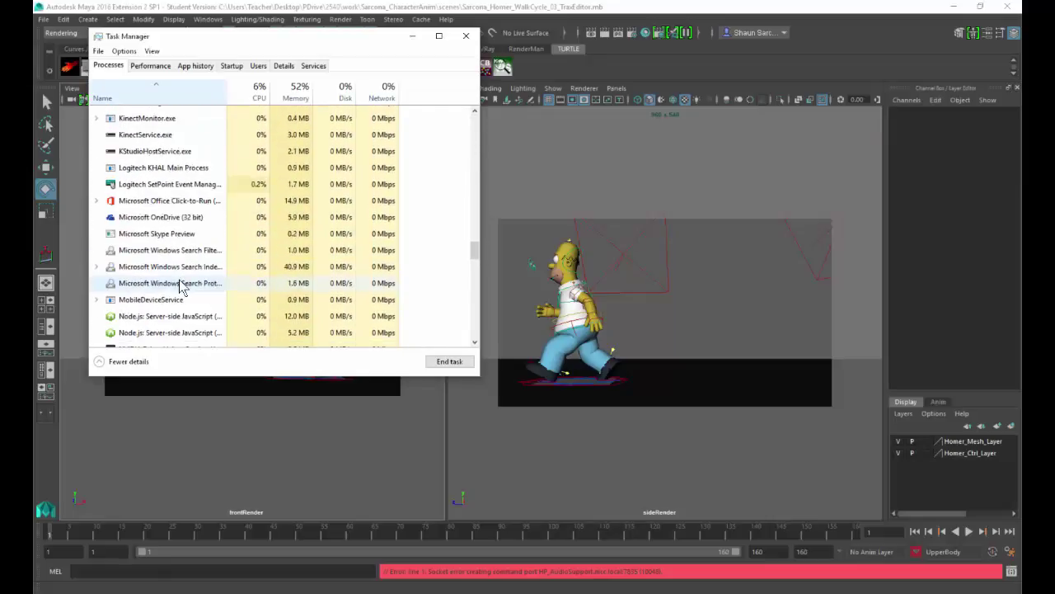
pyautogui.scroll(2, 181, 281)
pyautogui.scroll(2, 176, 171)
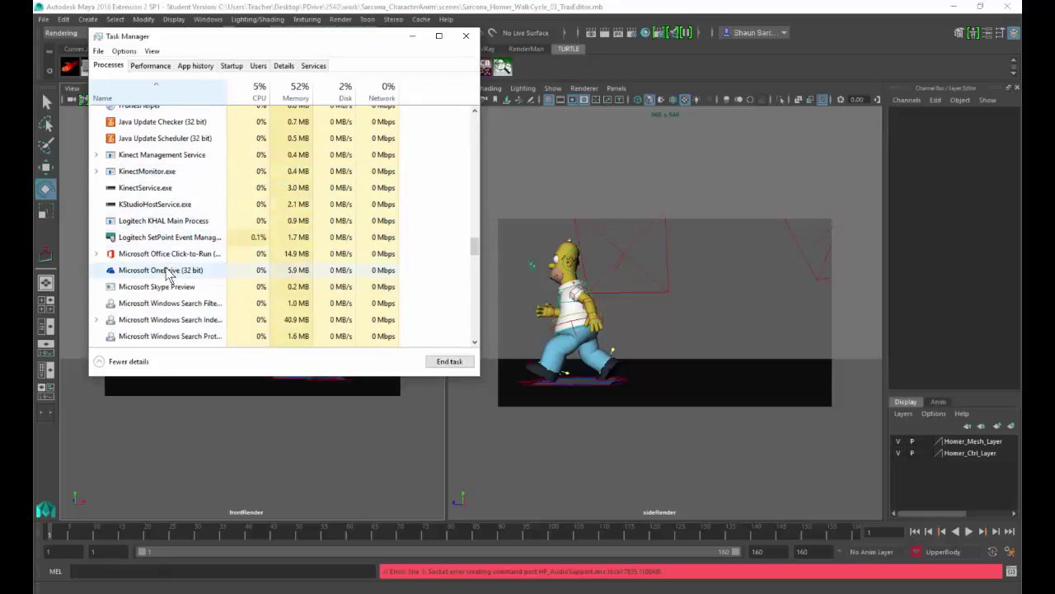
pyautogui.moveTo(473, 250); pyautogui.dragTo(472, 128)
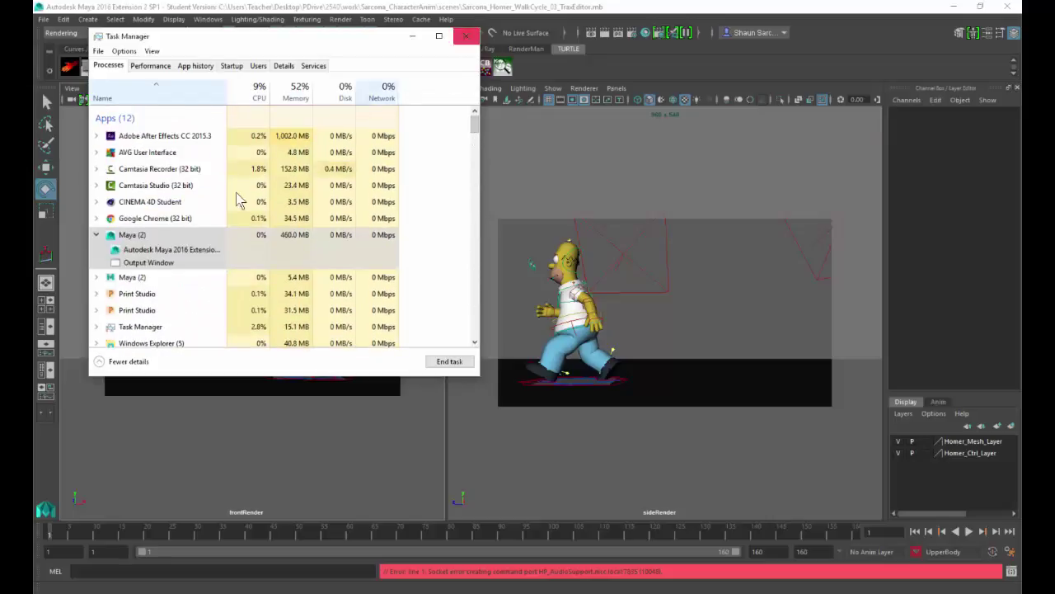
# Expand the second Maya entry to identify which instance it belongs to, check that instance's windows, and close Task Manager.
pyautogui.click(96, 277)
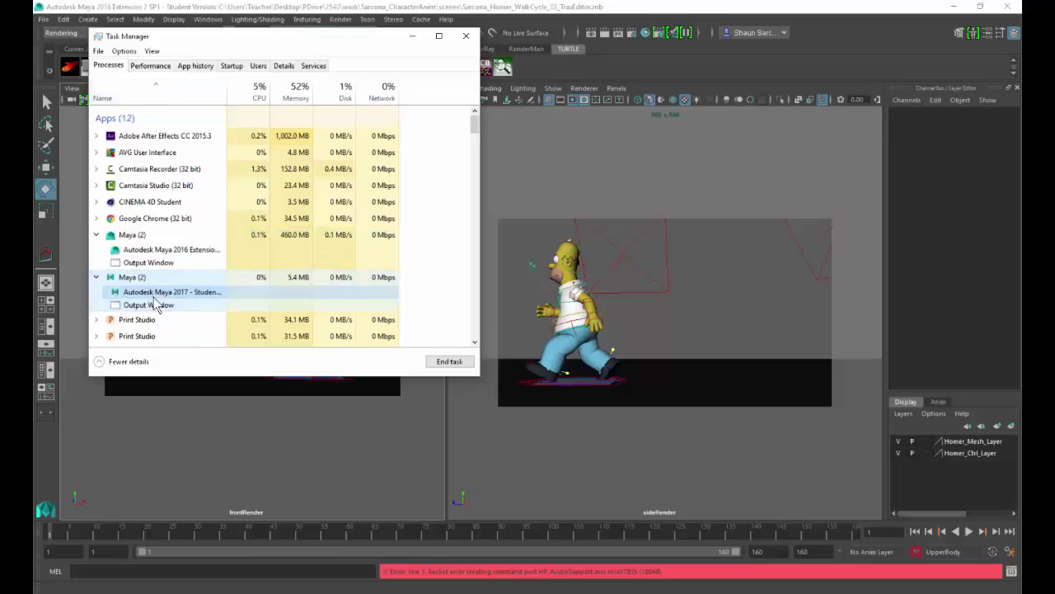
pyautogui.click(138, 293)
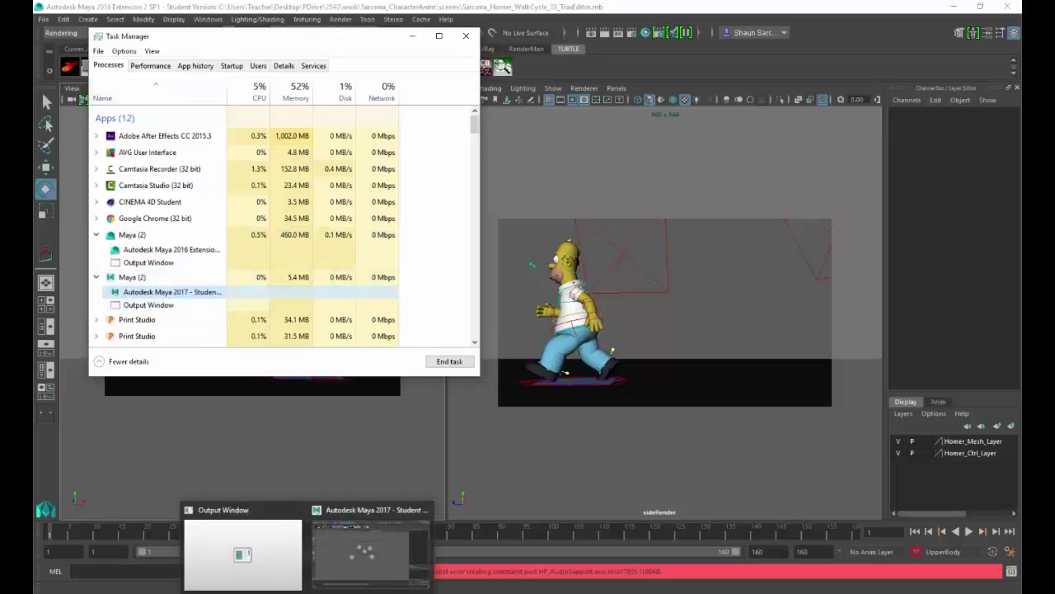
pyautogui.moveTo(378, 522)
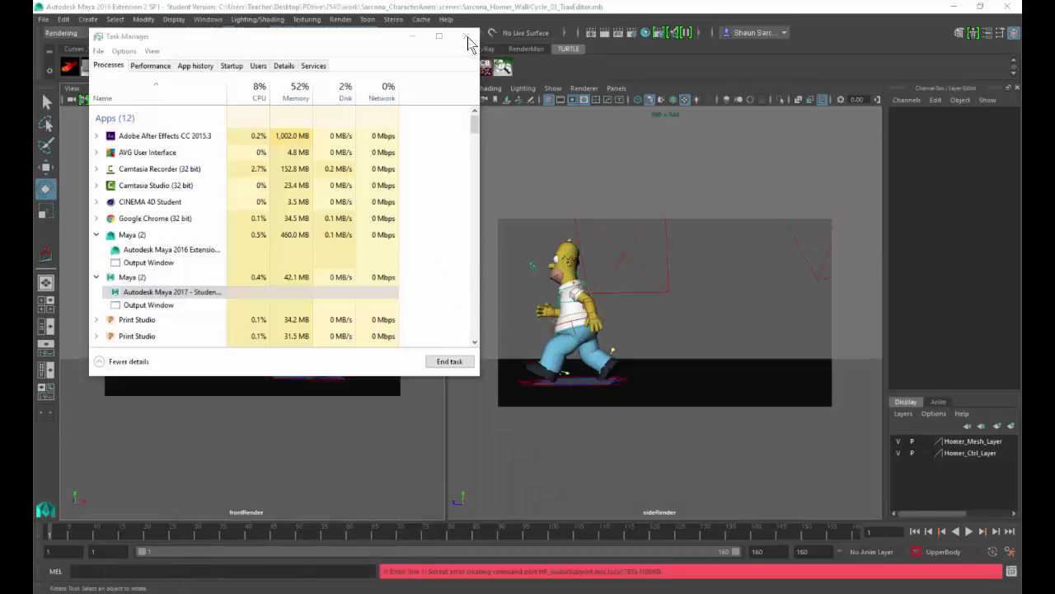
pyautogui.click(464, 37)
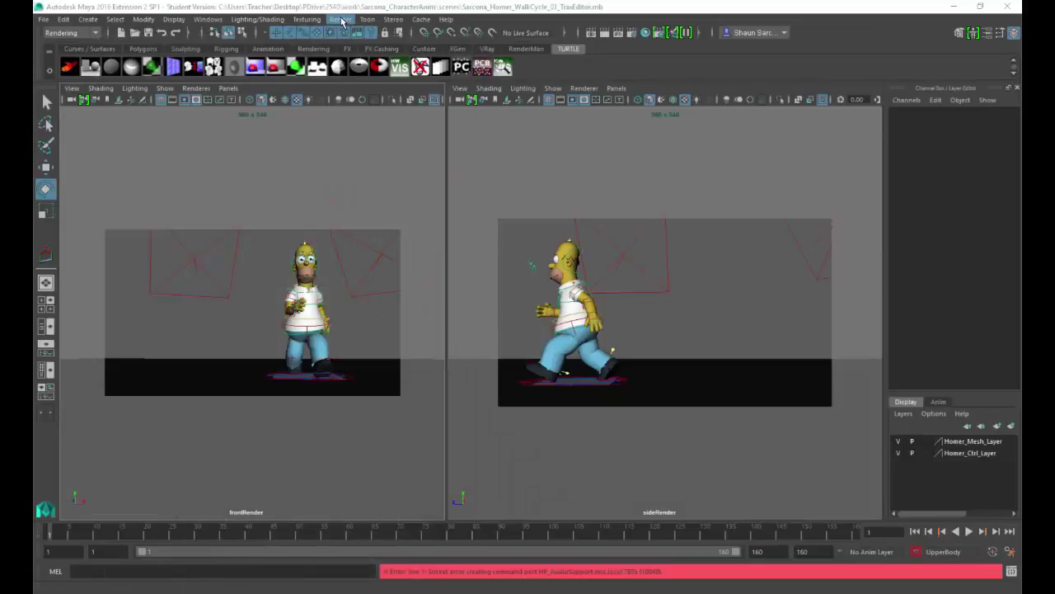
# Start the mental ray batch render again from its options and save the Maya scene.
pyautogui.click(343, 20)
pyautogui.click(459, 186)
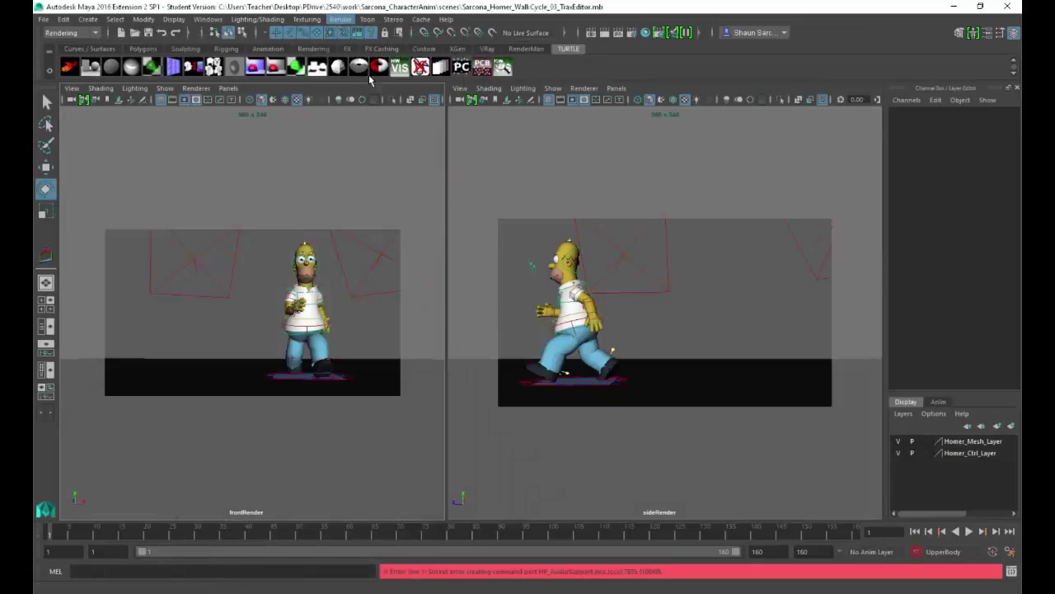
pyautogui.click(341, 18)
pyautogui.click(457, 190)
pyautogui.click(415, 412)
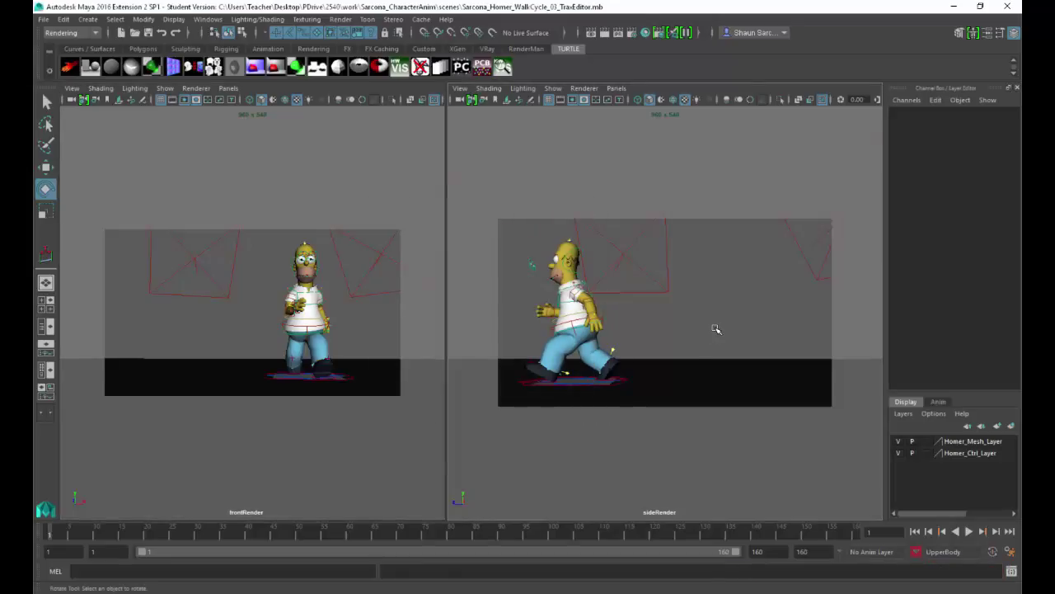
pyautogui.hotkey('ctrl', 's')
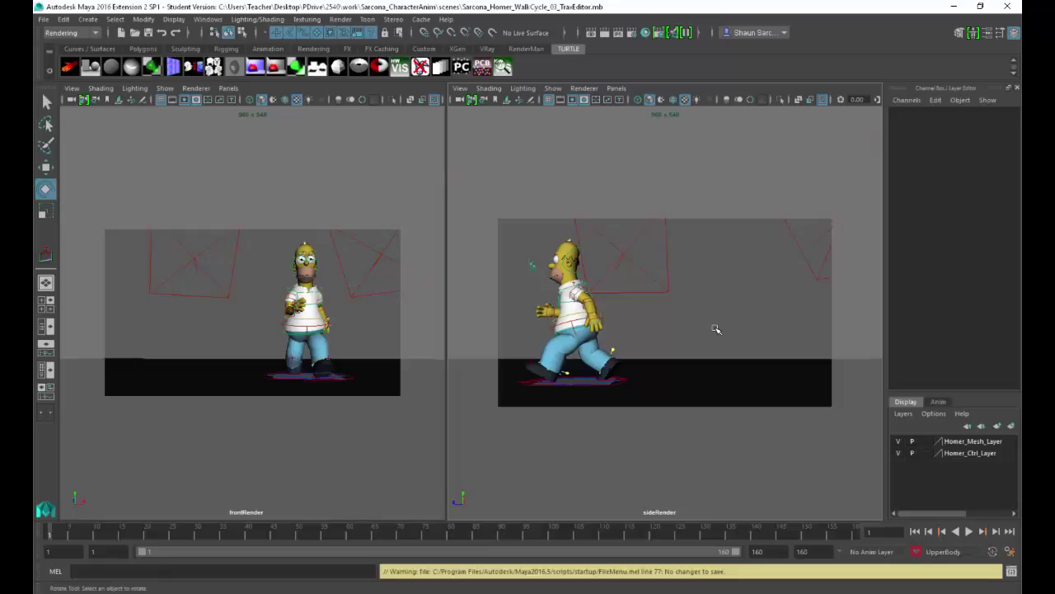